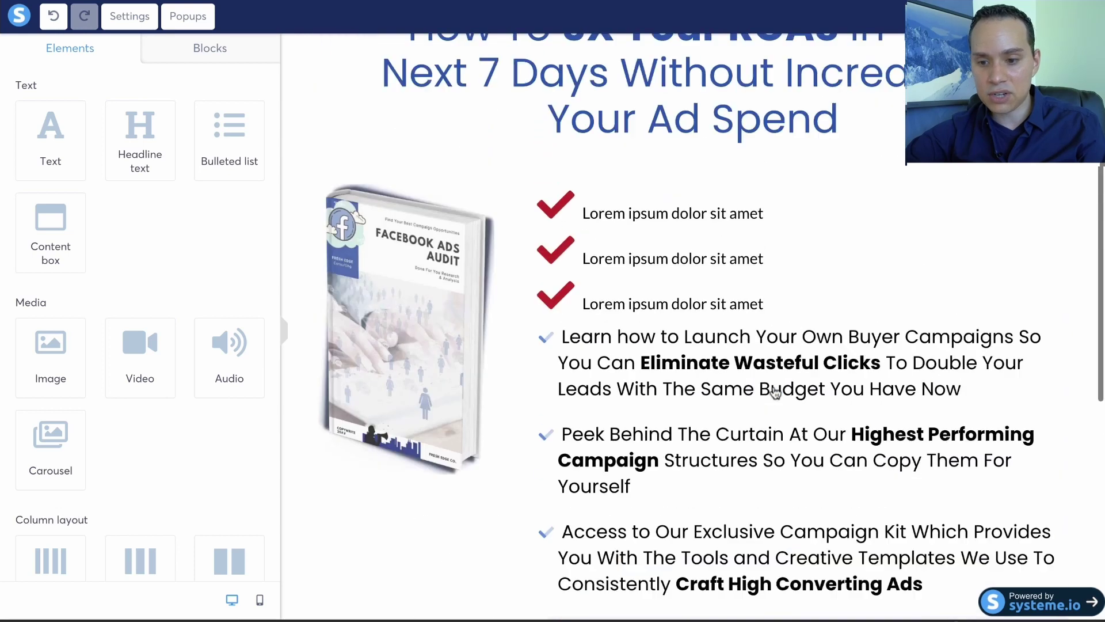
- Change the icon of the Lorem ipsum bulleted list to the solid unicorn (alicorn) icon
{"action": "left_click", "coordinate": [816, 372]}
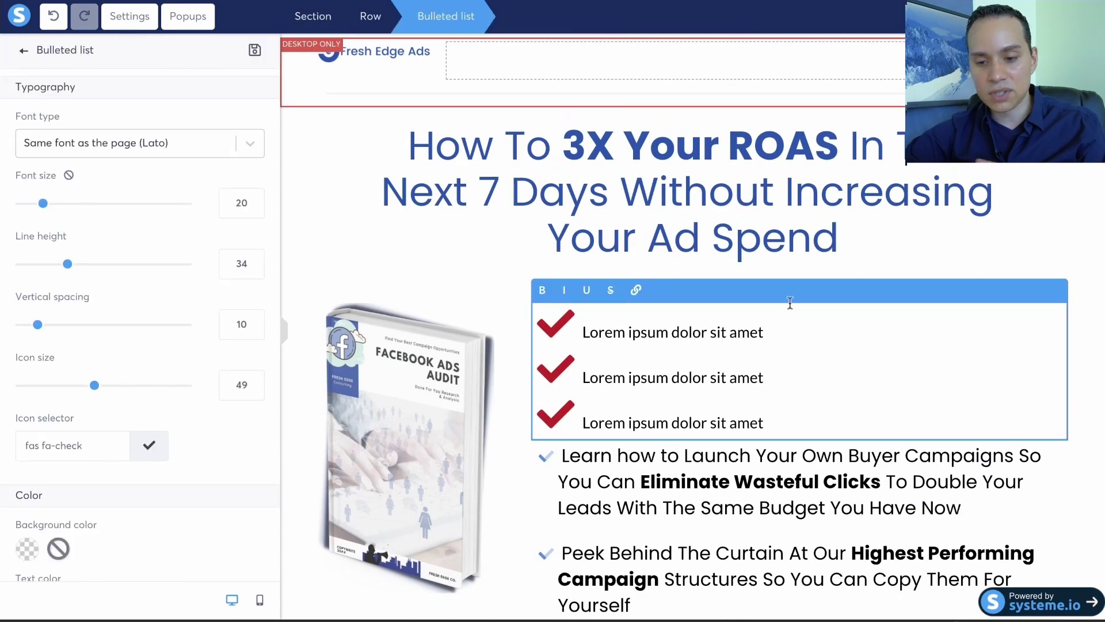
{"action": "scroll", "coordinate": [131, 305], "scroll_direction": "down", "scroll_amount": 4}
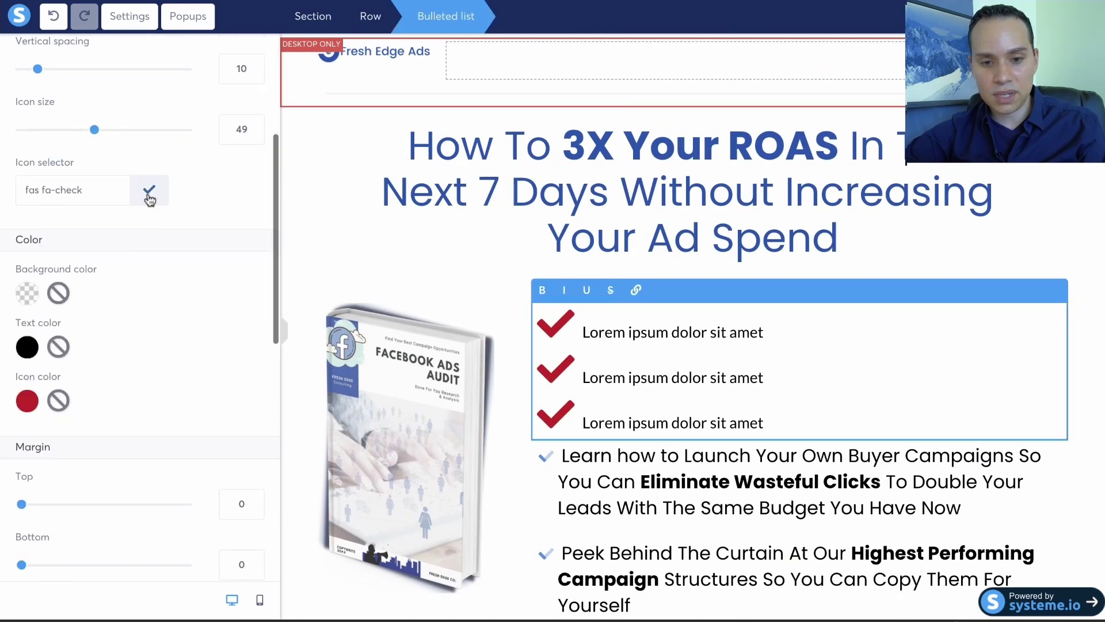
{"action": "left_click", "coordinate": [148, 189]}
{"action": "scroll", "coordinate": [160, 358], "scroll_direction": "down", "scroll_amount": 4}
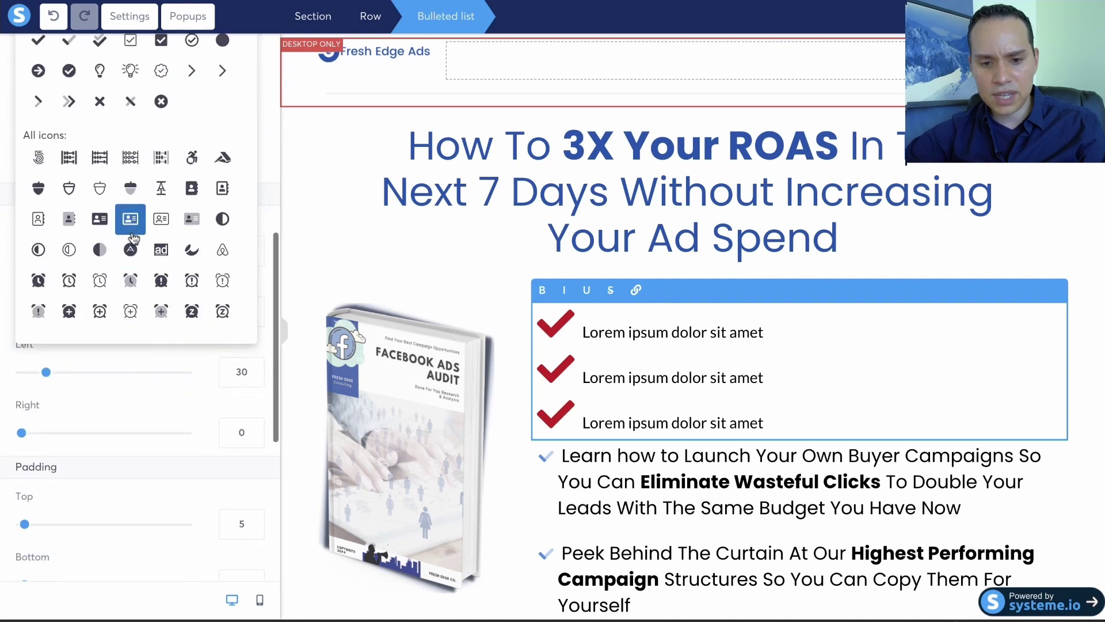
{"action": "scroll", "coordinate": [131, 230], "scroll_direction": "down", "scroll_amount": 2}
{"action": "scroll", "coordinate": [132, 236], "scroll_direction": "down", "scroll_amount": 2}
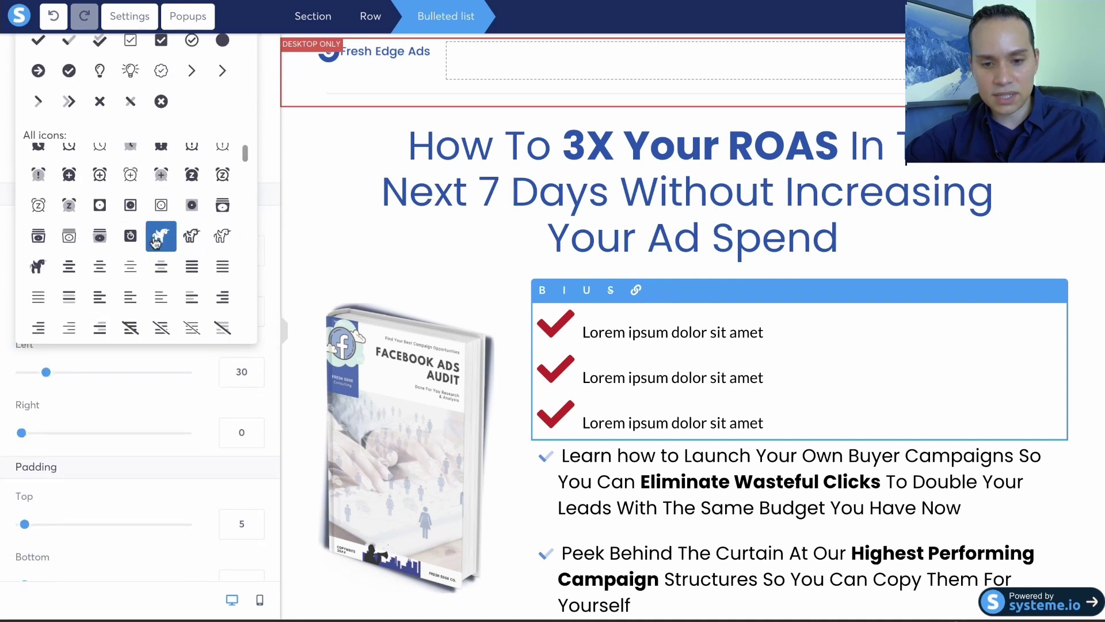
{"action": "left_click", "coordinate": [155, 233]}
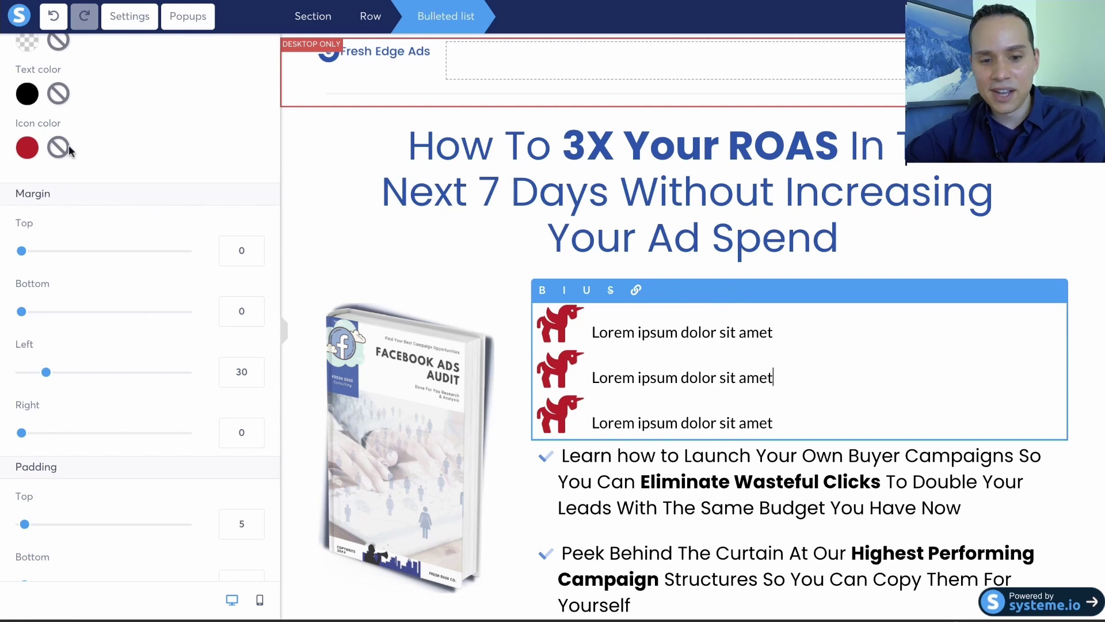
- Change the Lorem ipsum bulleted list's icon to an outlined balance scale from the full icon library
{"action": "scroll", "coordinate": [118, 222], "scroll_direction": "up", "scroll_amount": 5}
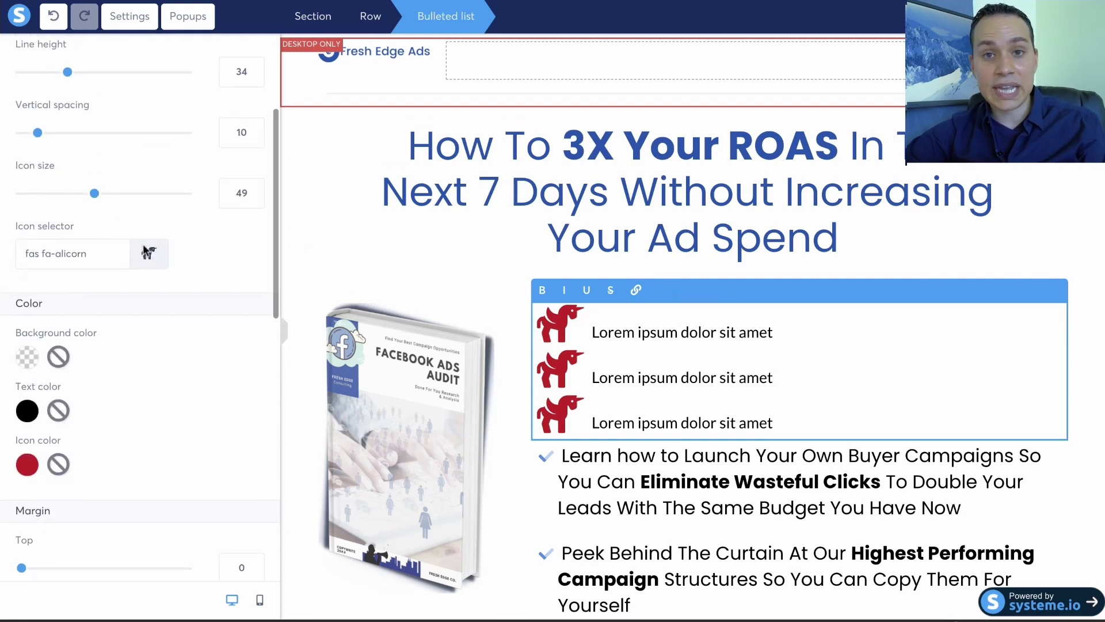
{"action": "left_click", "coordinate": [148, 253]}
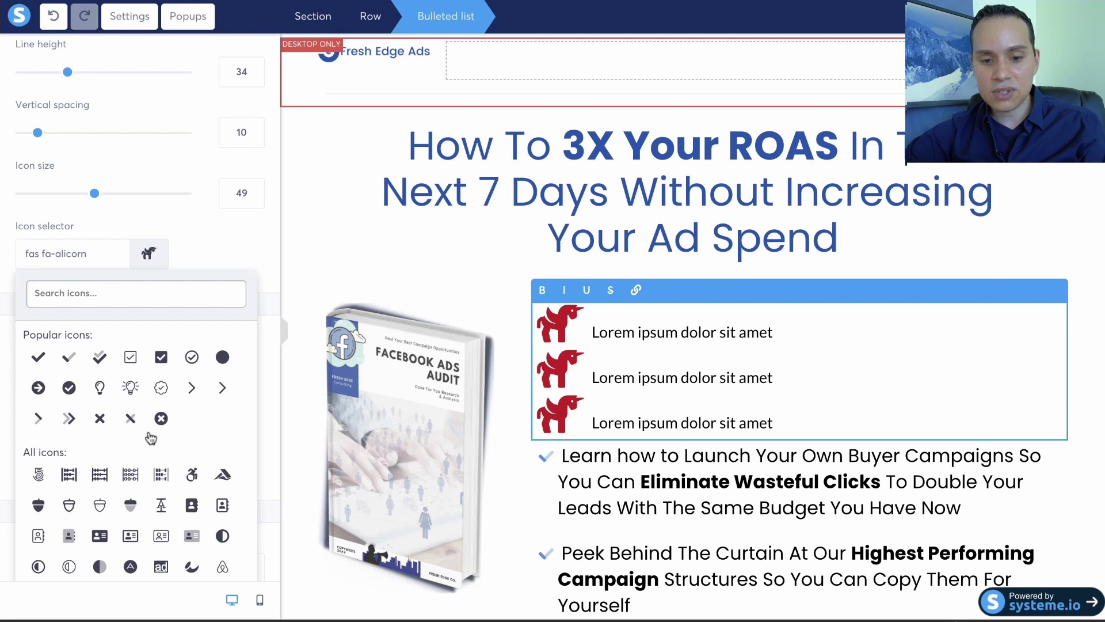
{"action": "scroll", "coordinate": [151, 439], "scroll_direction": "down", "scroll_amount": 8}
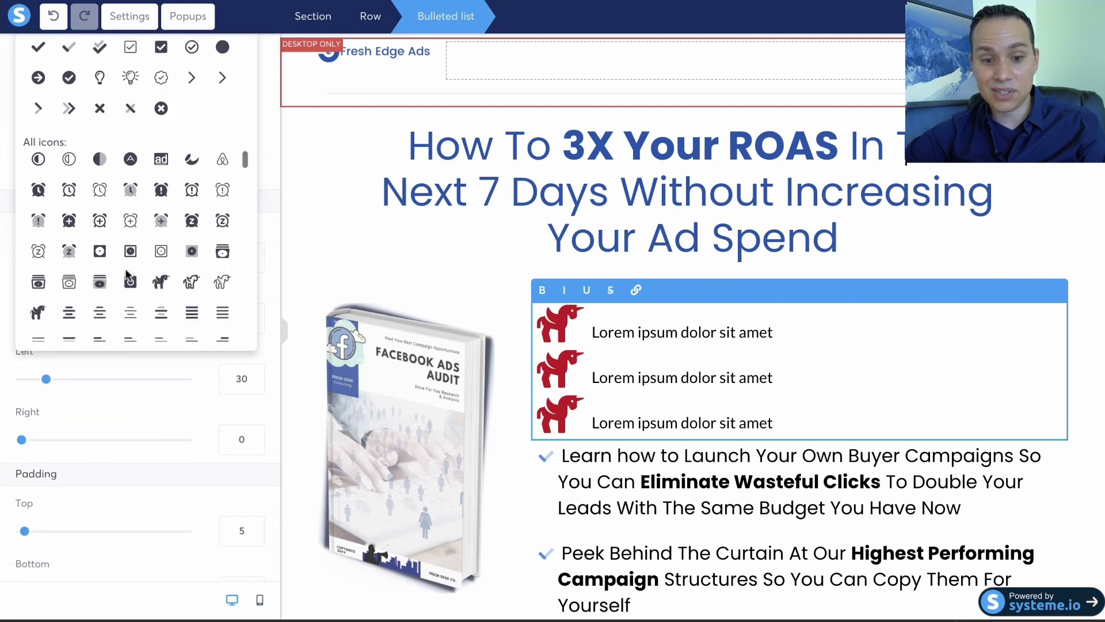
{"action": "scroll", "coordinate": [127, 273], "scroll_direction": "down", "scroll_amount": 5}
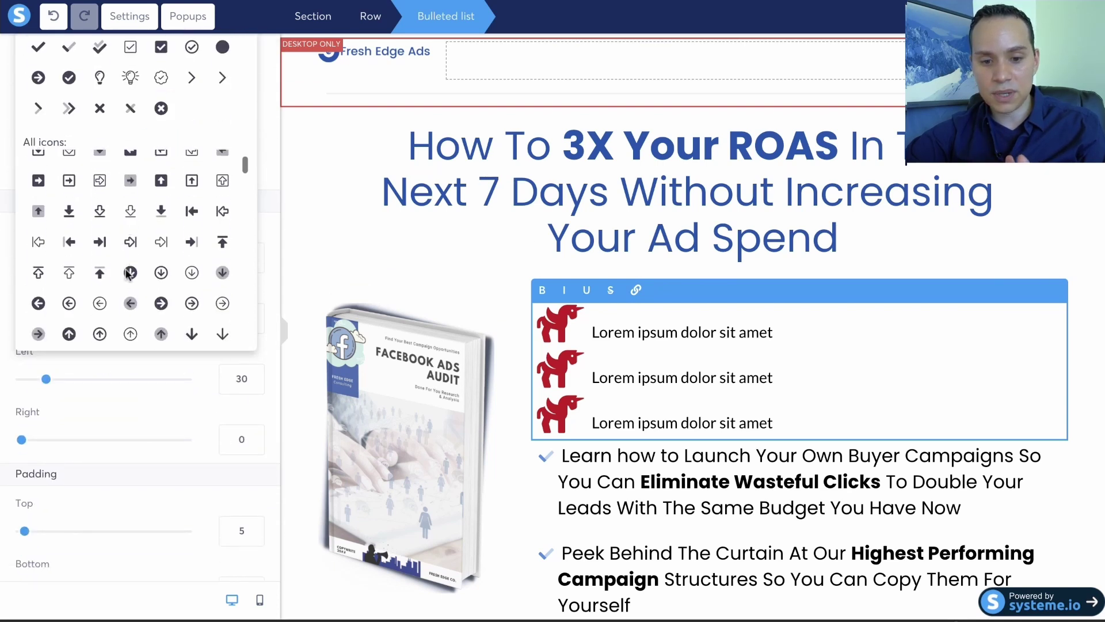
{"action": "scroll", "coordinate": [128, 273], "scroll_direction": "down", "scroll_amount": 10}
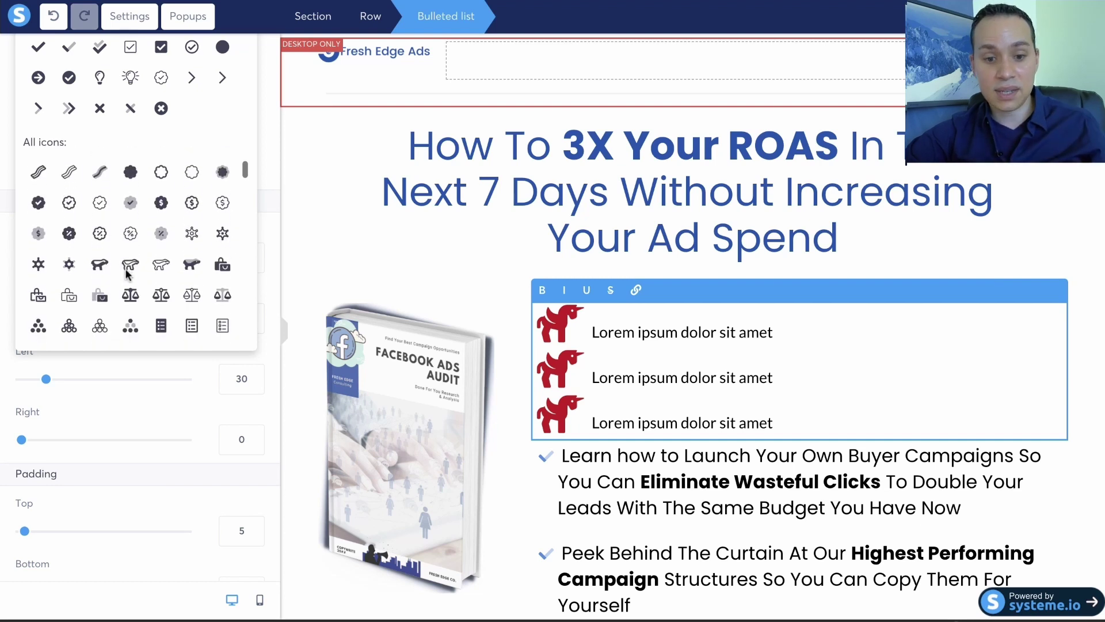
{"action": "scroll", "coordinate": [155, 259], "scroll_direction": "down", "scroll_amount": 3}
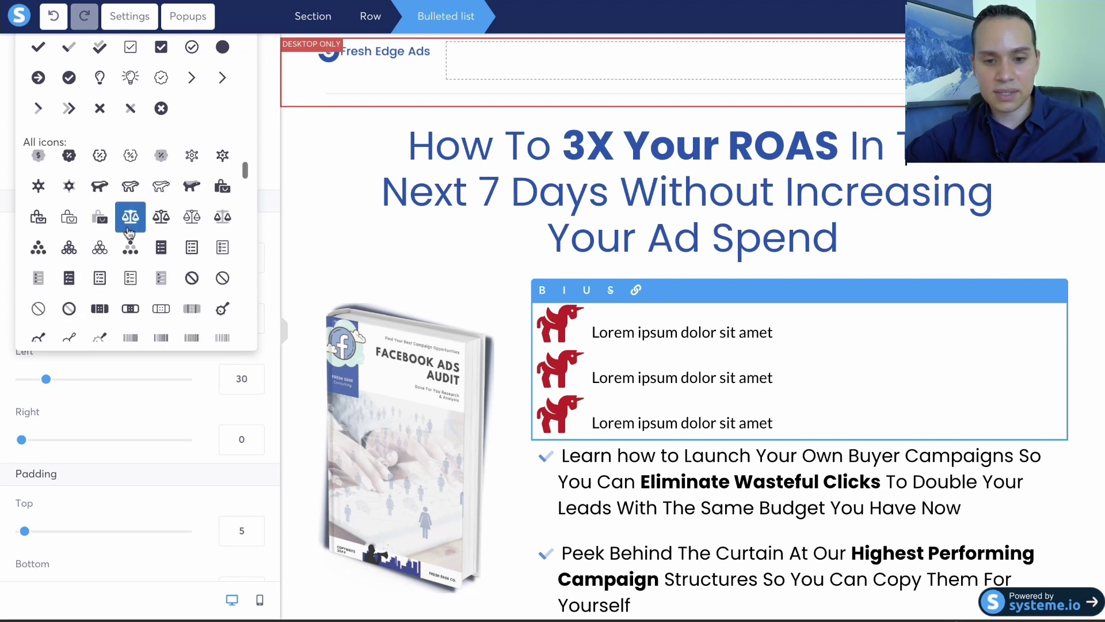
{"action": "left_click", "coordinate": [191, 217]}
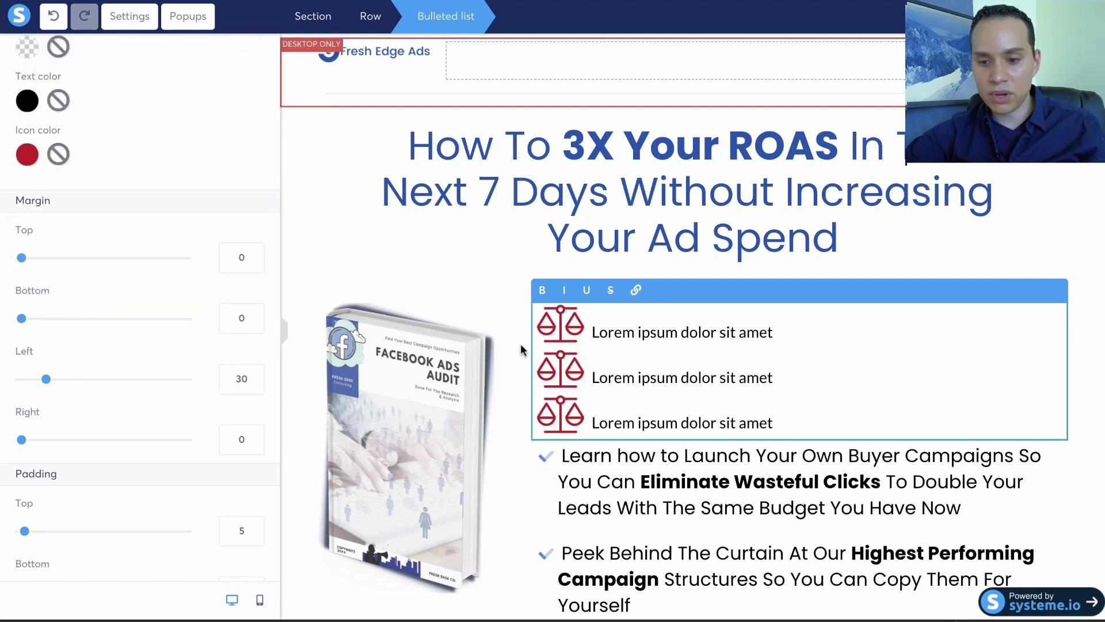
- Delete the Lorem ipsum bulleted list above the three campaign bullet points and confirm the deletion
{"action": "left_click", "coordinate": [872, 220]}
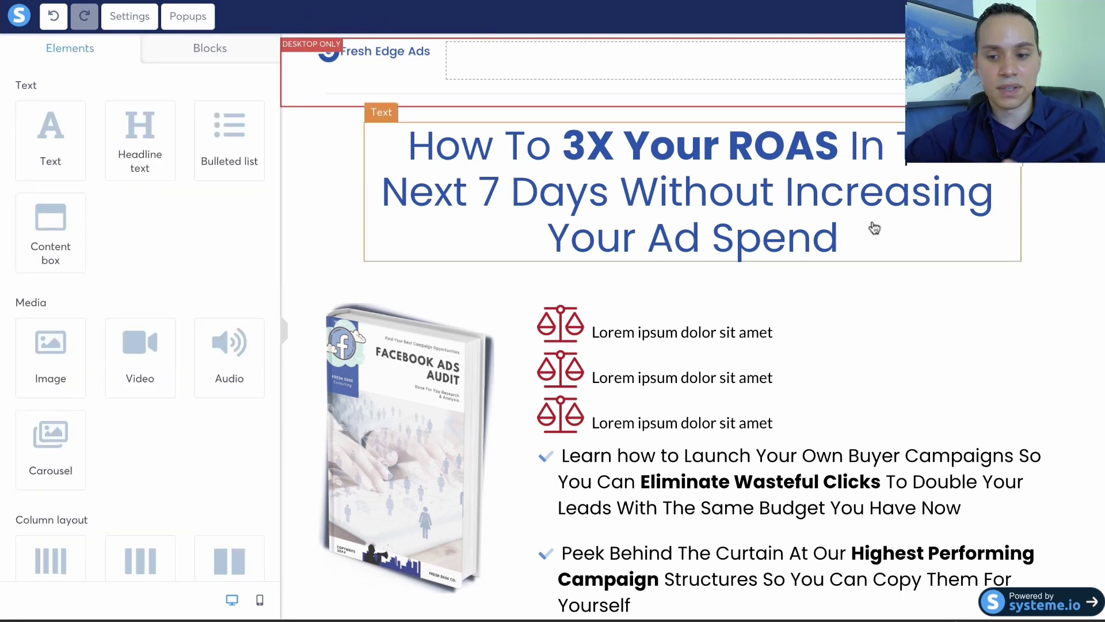
{"action": "left_click", "coordinate": [1056, 292]}
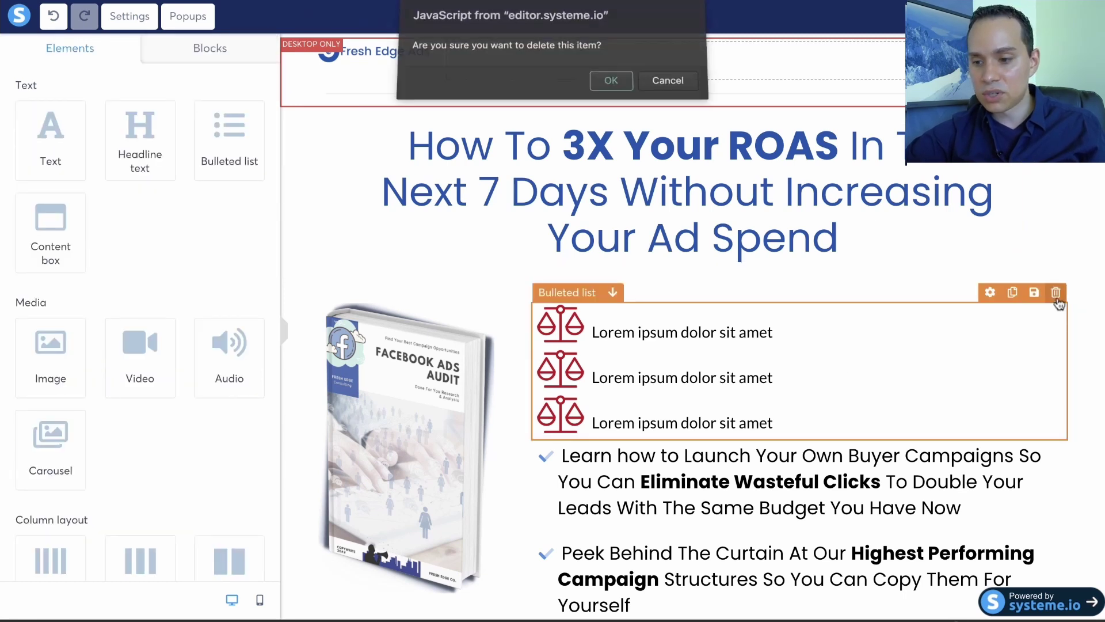
{"action": "left_click", "coordinate": [610, 88]}
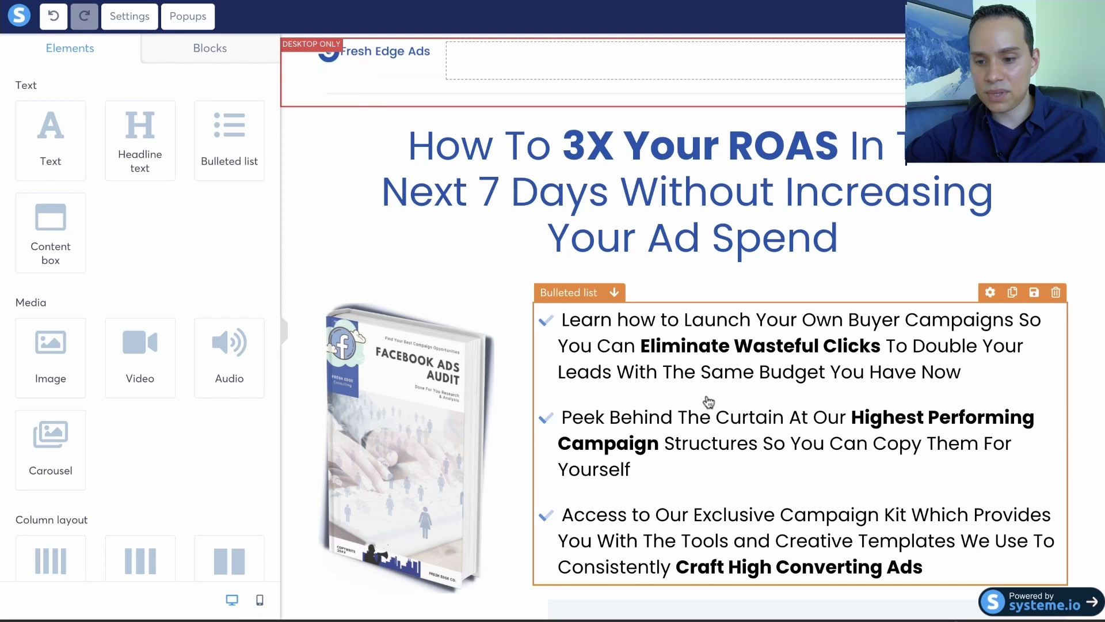
- Switch to the landing page copy document in Google Docs and examine the formula's testimonial line and headshot below the email form
{"action": "scroll", "coordinate": [709, 401], "scroll_direction": "down", "scroll_amount": 3}
{"action": "scroll", "coordinate": [709, 401], "scroll_direction": "down", "scroll_amount": 1}
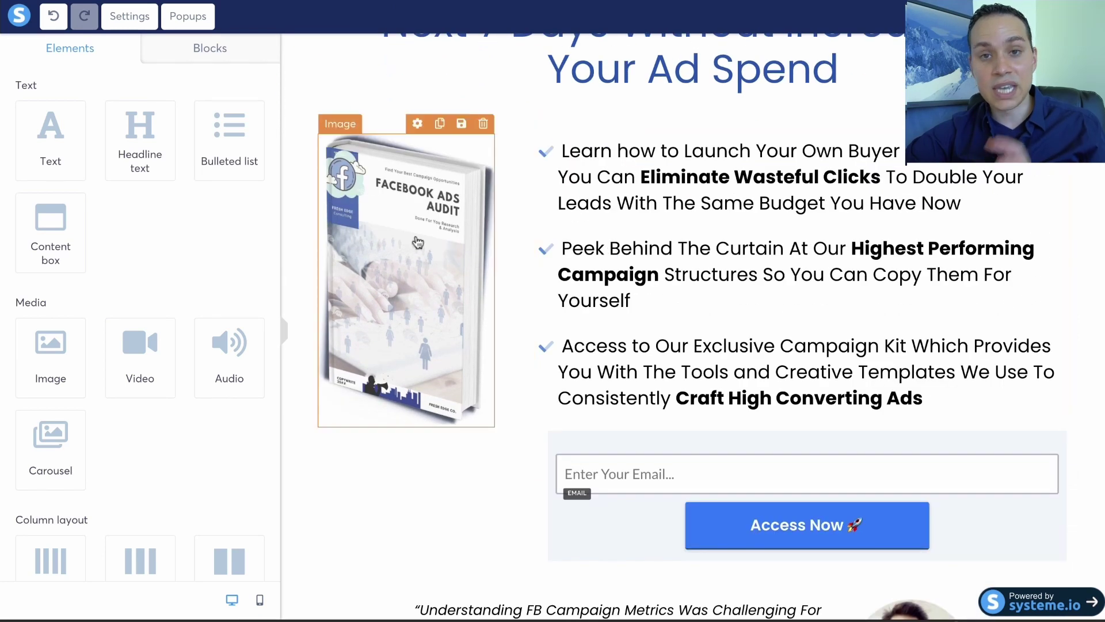
{"action": "scroll", "coordinate": [633, 244], "scroll_direction": "down", "scroll_amount": 5}
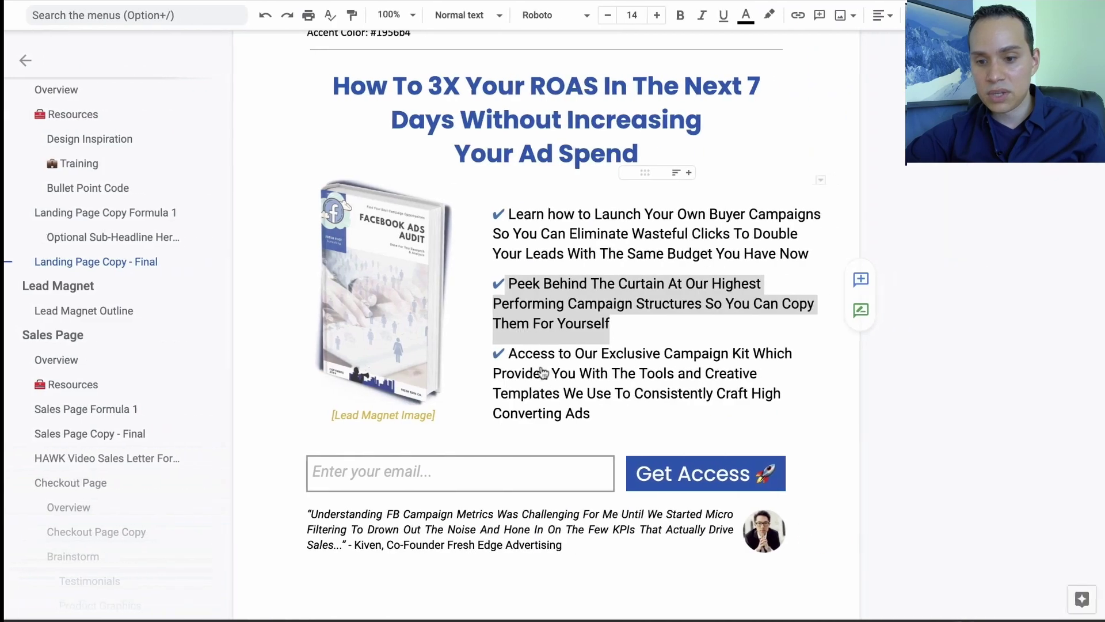
{"action": "scroll", "coordinate": [576, 323], "scroll_direction": "up", "scroll_amount": 10}
{"action": "scroll", "coordinate": [545, 336], "scroll_direction": "down", "scroll_amount": 2}
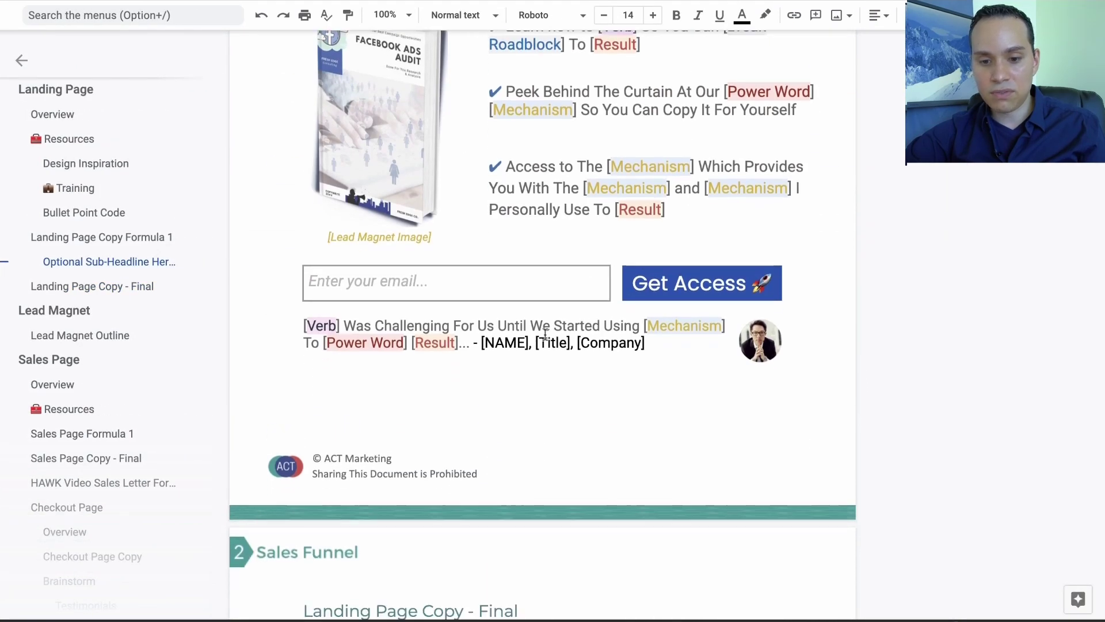
{"action": "left_click_drag", "start_coordinate": [301, 327], "coordinate": [660, 345]}
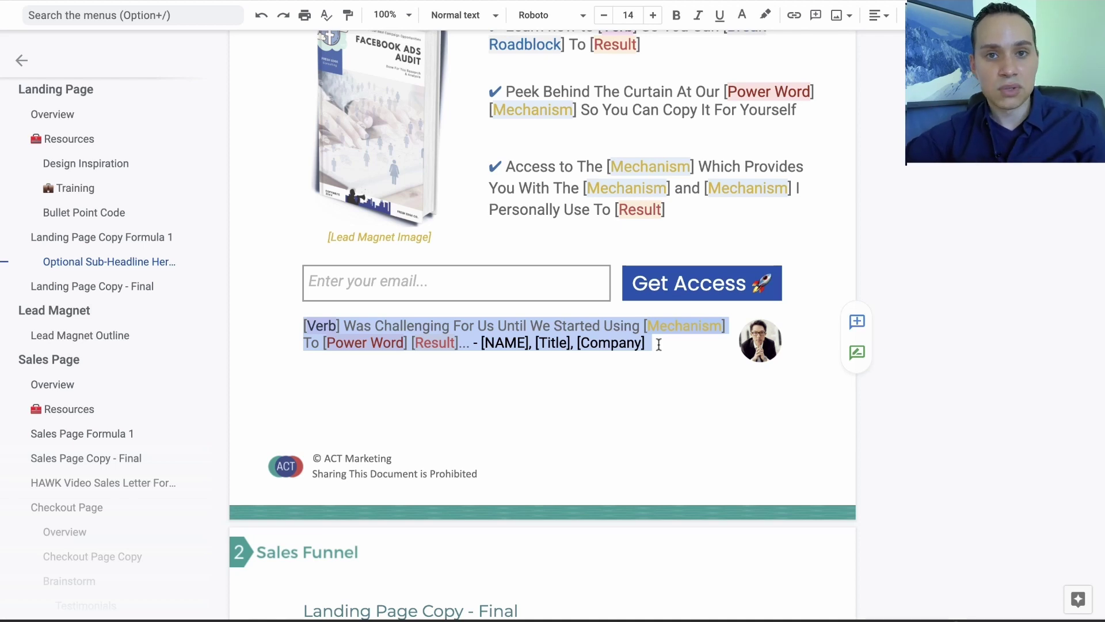
{"action": "scroll", "coordinate": [659, 344], "scroll_direction": "down", "scroll_amount": 1}
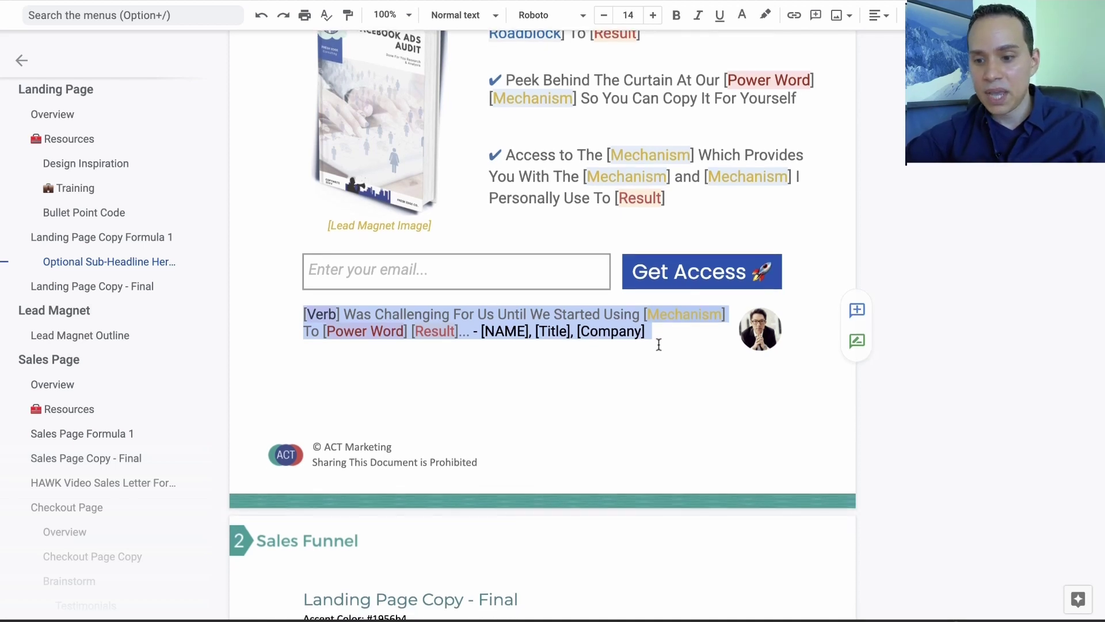
{"action": "left_click", "coordinate": [761, 334]}
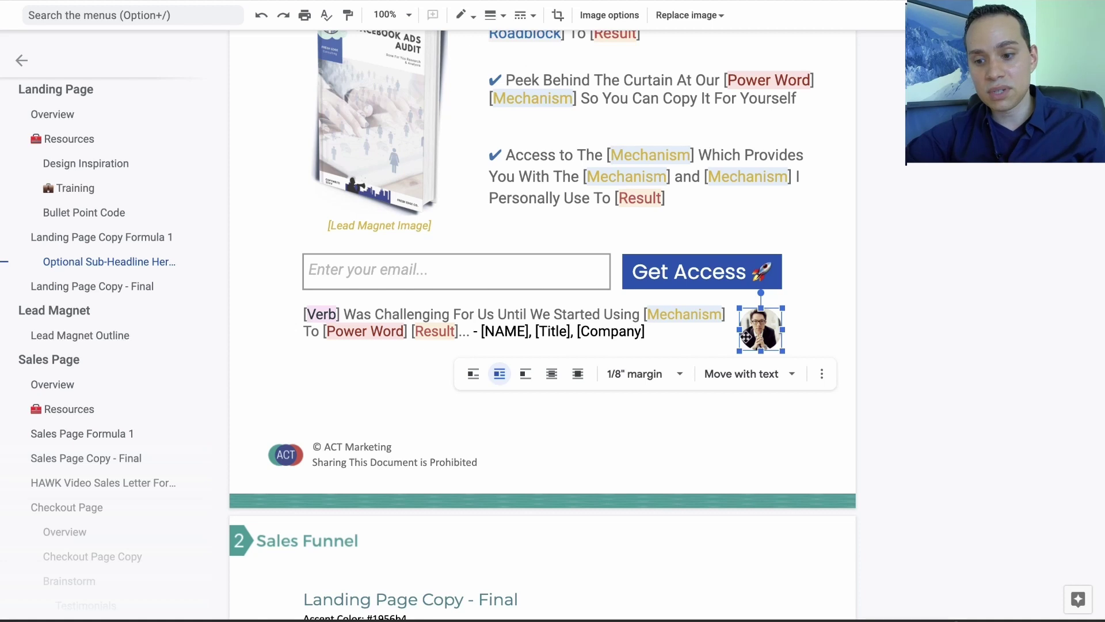
{"action": "left_click", "coordinate": [674, 337]}
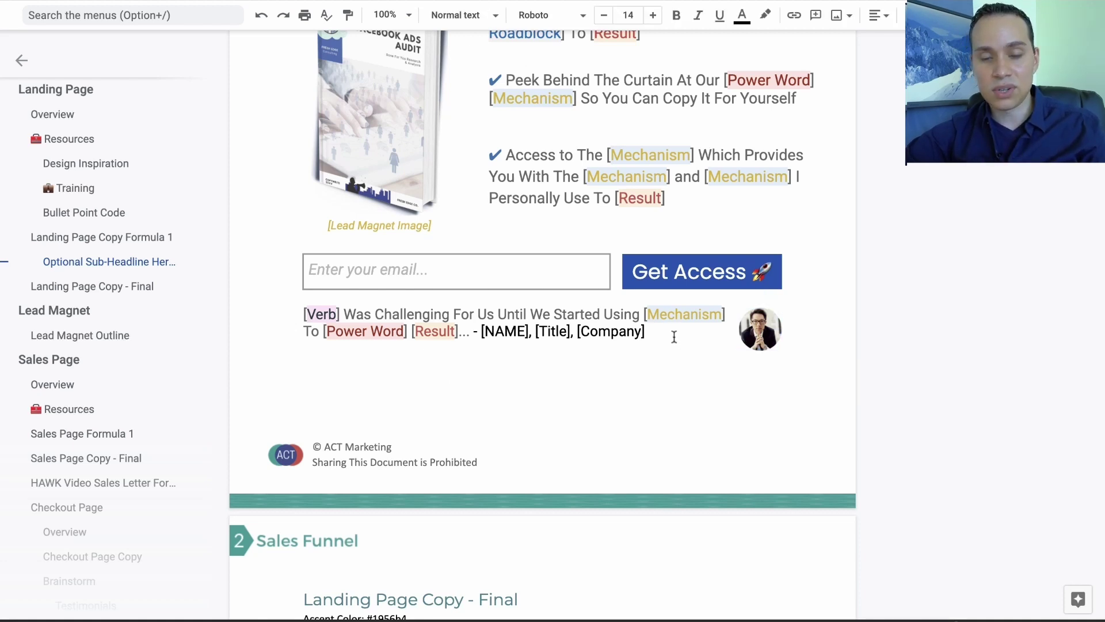
- Highlight the finished testimonial under Landing Page Copy - Final, and return to the systeme.io page editor
{"action": "scroll", "coordinate": [674, 337], "scroll_direction": "down", "scroll_amount": 14}
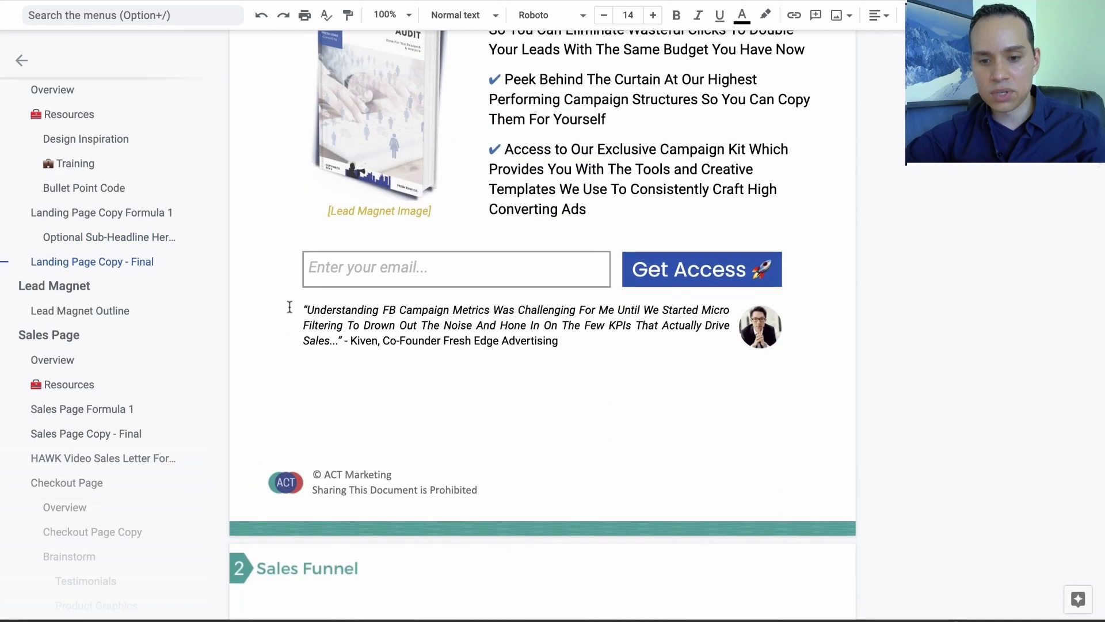
{"action": "left_click_drag", "start_coordinate": [290, 307], "coordinate": [603, 339]}
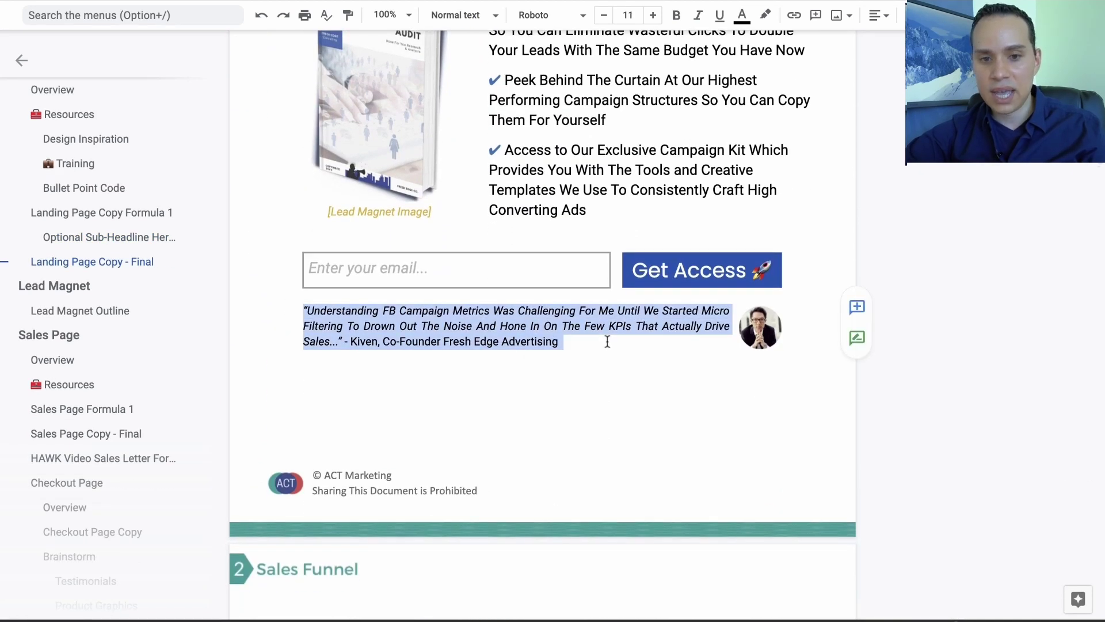
{"action": "key", "text": "ctrl+Left"}
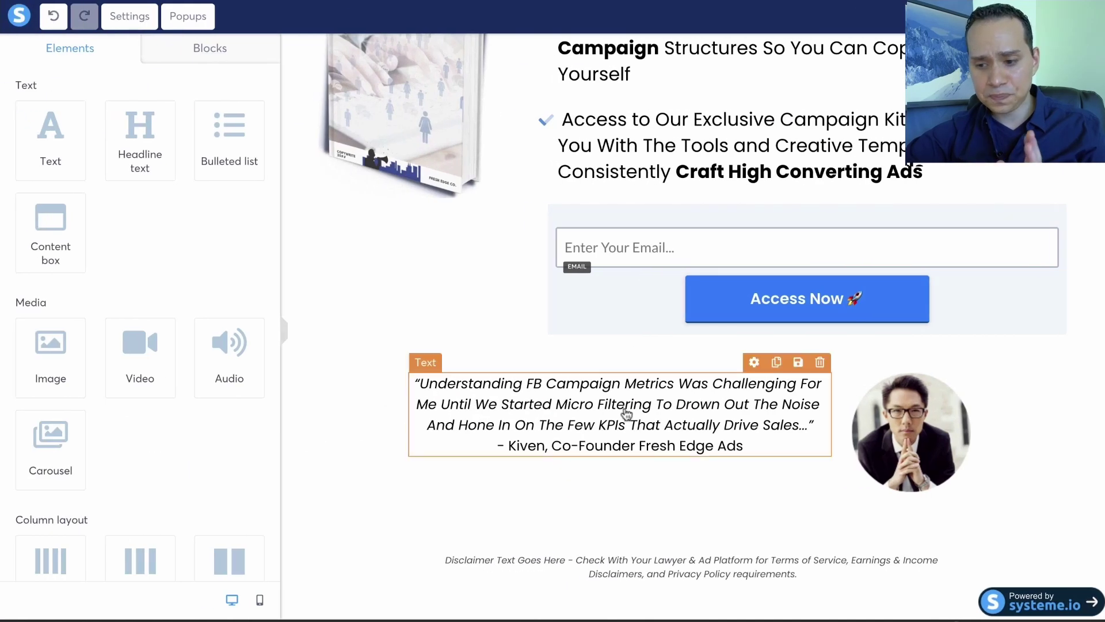
- Widen the text column of the testimonial row, narrowing the column that holds the headshot
{"action": "left_click", "coordinate": [361, 400]}
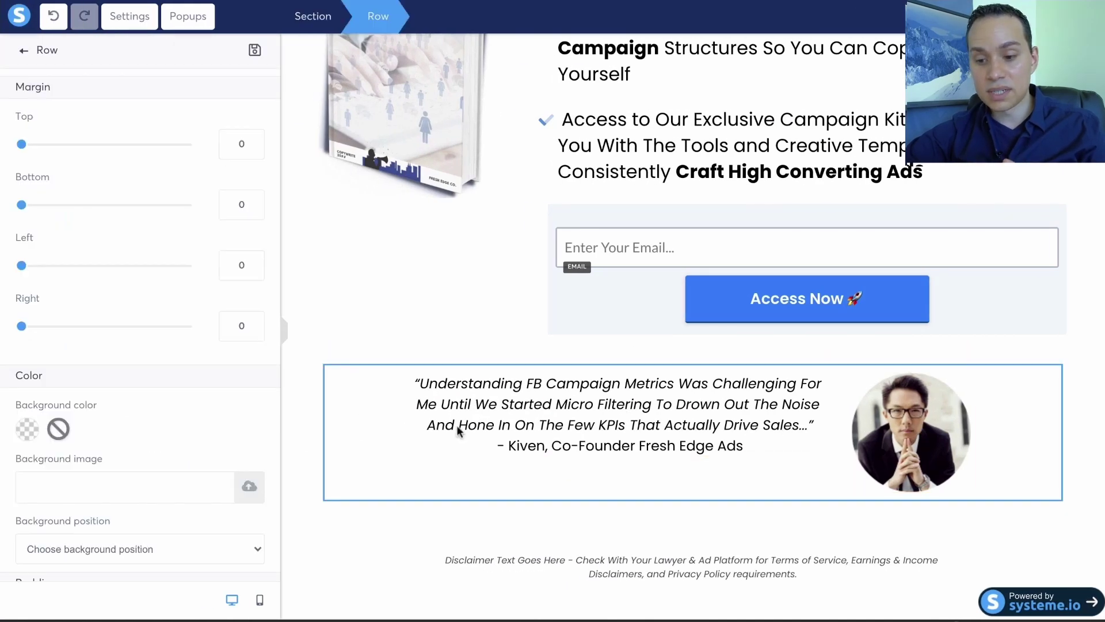
{"action": "left_click", "coordinate": [804, 424]}
{"action": "mouse_move", "coordinate": [838, 430]}
{"action": "left_mouse_down"}
{"action": "mouse_move", "coordinate": [637, 443]}
{"action": "mouse_move", "coordinate": [779, 434]}
{"action": "mouse_move", "coordinate": [737, 434]}
{"action": "mouse_move", "coordinate": [882, 407]}
{"action": "mouse_move", "coordinate": [759, 437]}
{"action": "mouse_move", "coordinate": [818, 423]}
{"action": "left_mouse_up"}
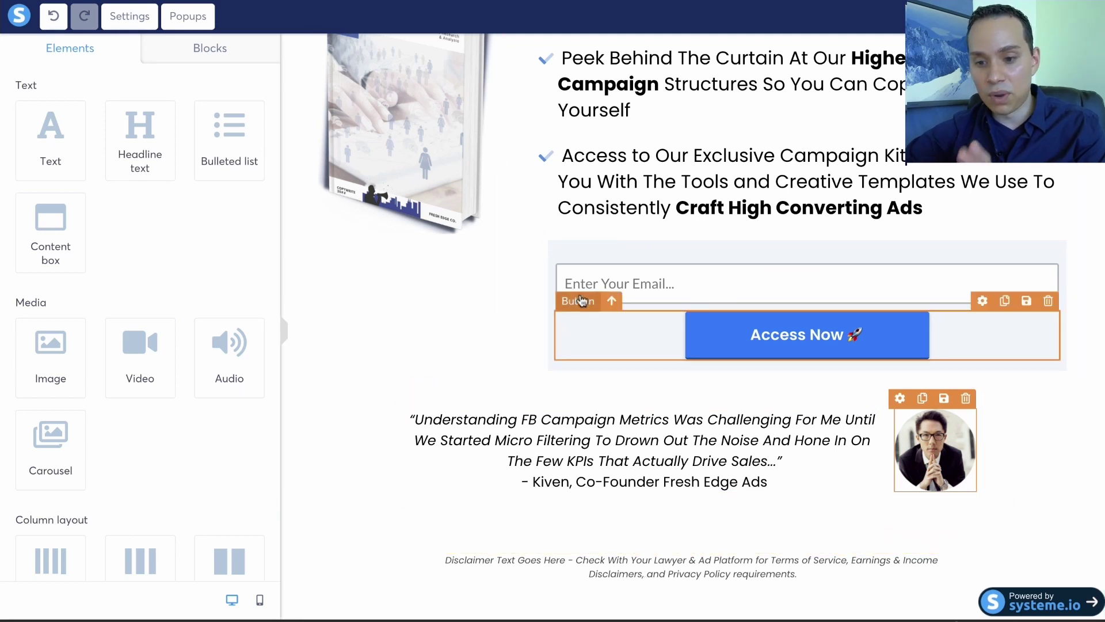
- Add a form input above the email field in the opt-in form and open its settings
{"action": "left_click", "coordinate": [604, 255]}
{"action": "left_click", "coordinate": [503, 293]}
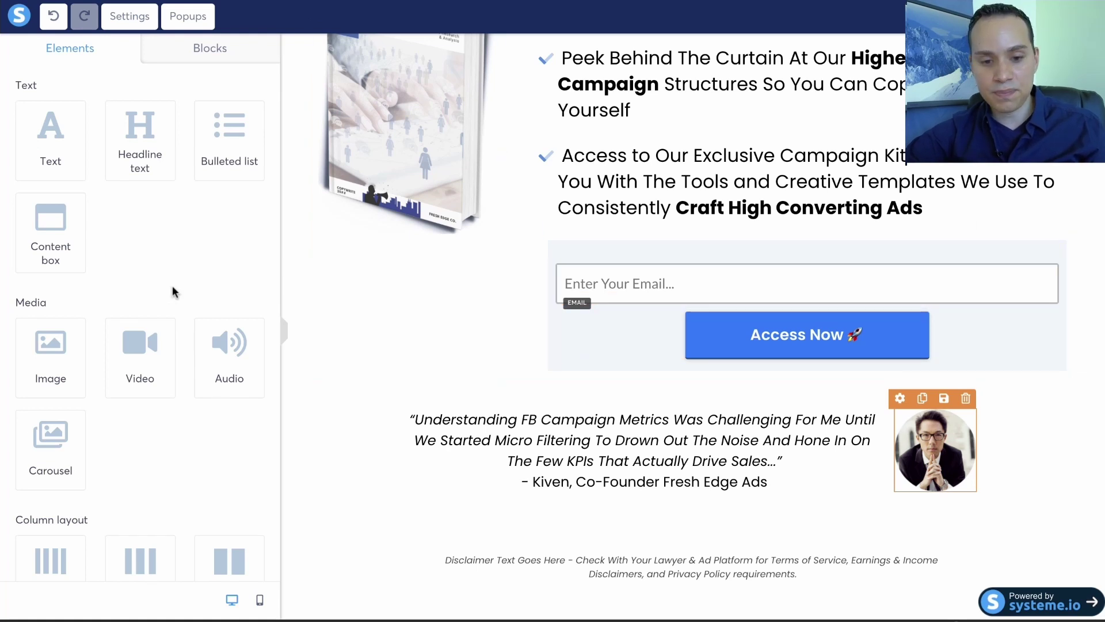
{"action": "scroll", "coordinate": [172, 286], "scroll_direction": "down", "scroll_amount": 5}
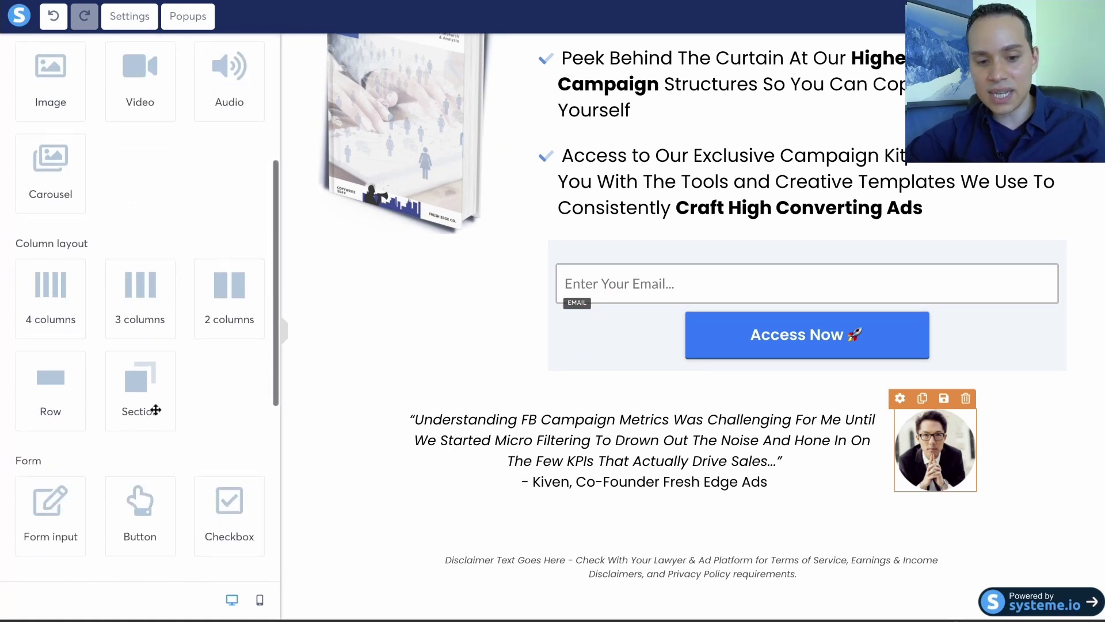
{"action": "scroll", "coordinate": [156, 412], "scroll_direction": "down", "scroll_amount": 4}
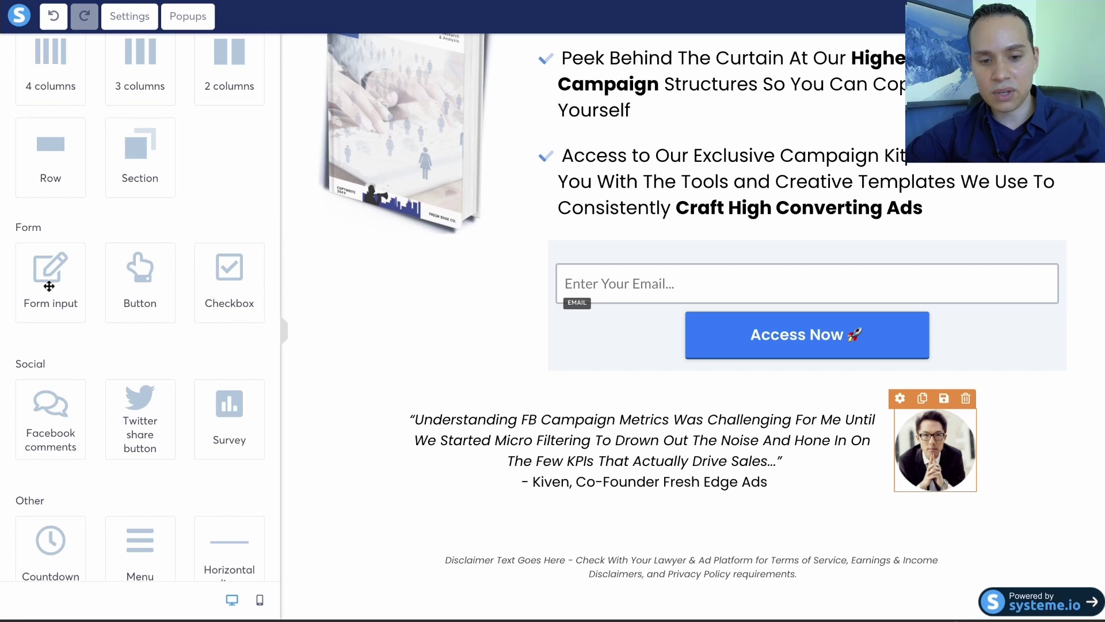
{"action": "left_click_drag", "start_coordinate": [49, 286], "coordinate": [752, 250]}
{"action": "left_click", "coordinate": [738, 249]}
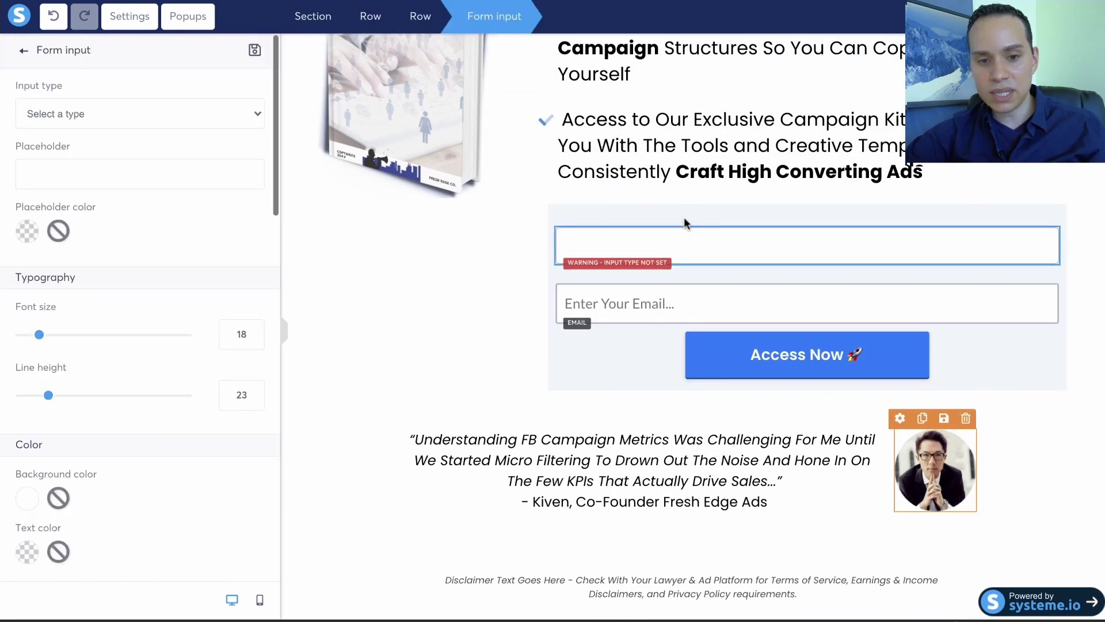
- Set the new form input's type to First name and its placeholder to "Enter First Name..."
{"action": "left_click", "coordinate": [131, 112]}
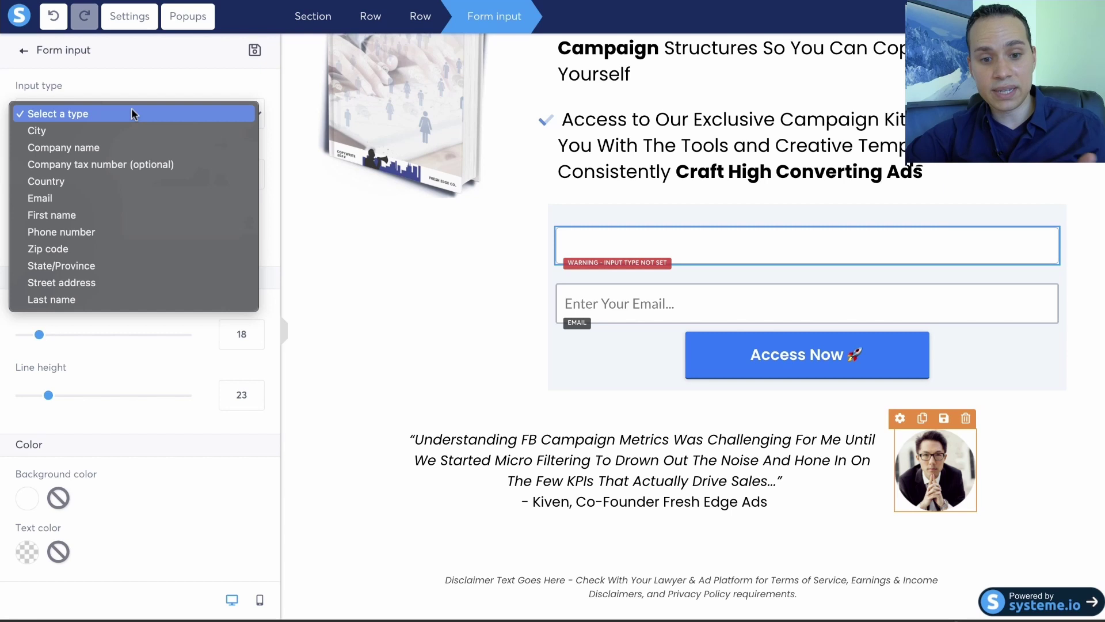
{"action": "left_click", "coordinate": [106, 213]}
{"action": "triple_click", "coordinate": [99, 179]}
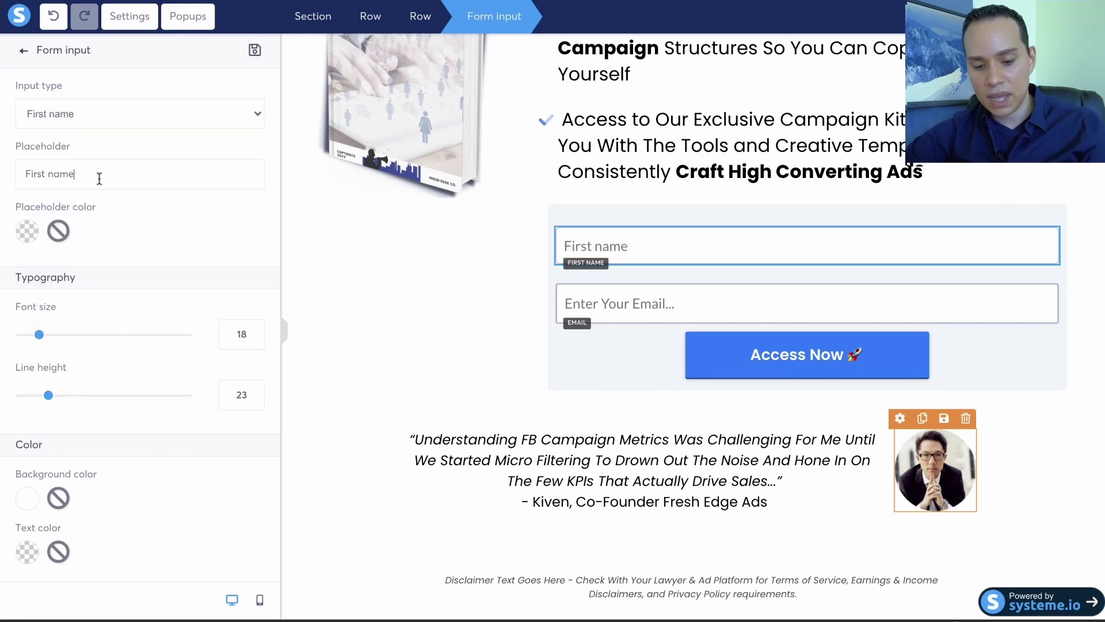
{"action": "type", "text": "Enter First Name..."}
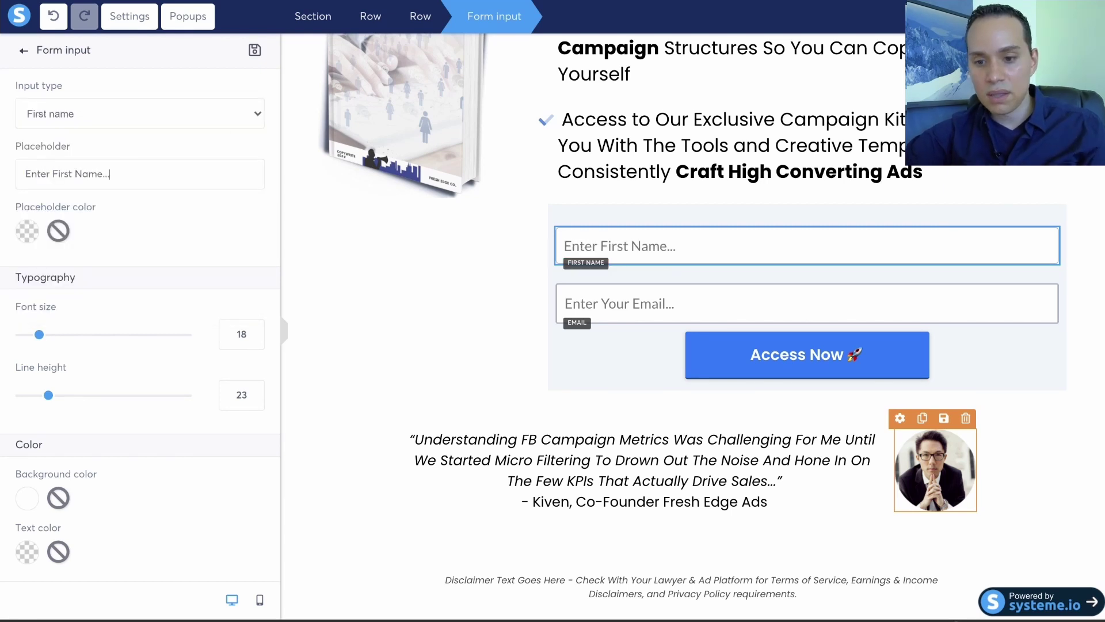
{"action": "scroll", "coordinate": [121, 230], "scroll_direction": "down", "scroll_amount": 6}
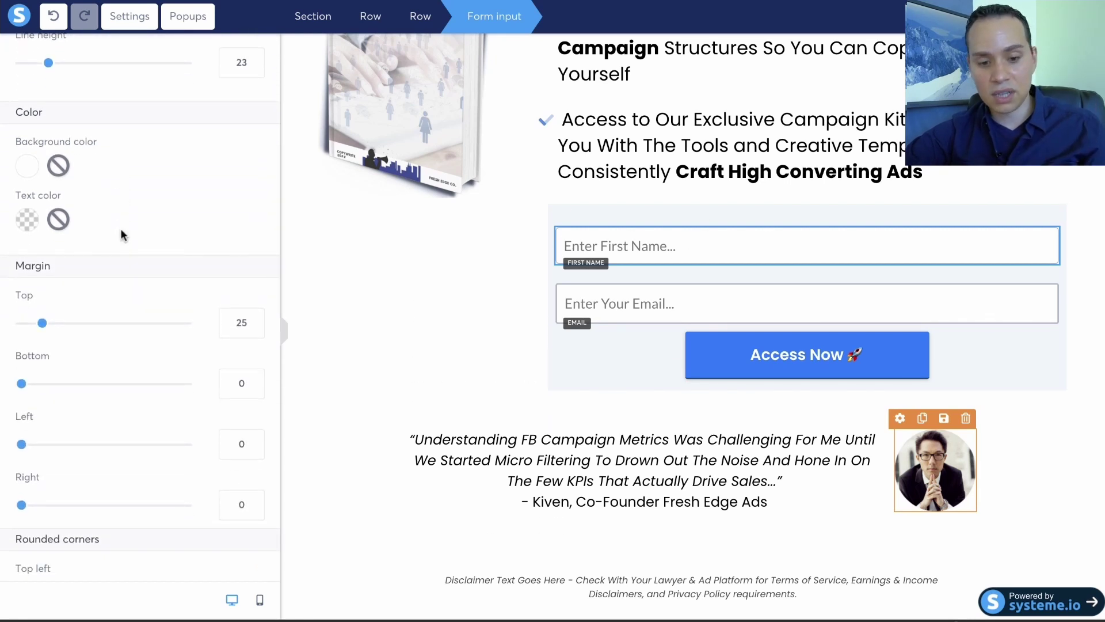
- Review the remaining settings of the first name input and deselect it
{"action": "scroll", "coordinate": [120, 230], "scroll_direction": "down", "scroll_amount": 4}
{"action": "scroll", "coordinate": [121, 225], "scroll_direction": "up", "scroll_amount": 10}
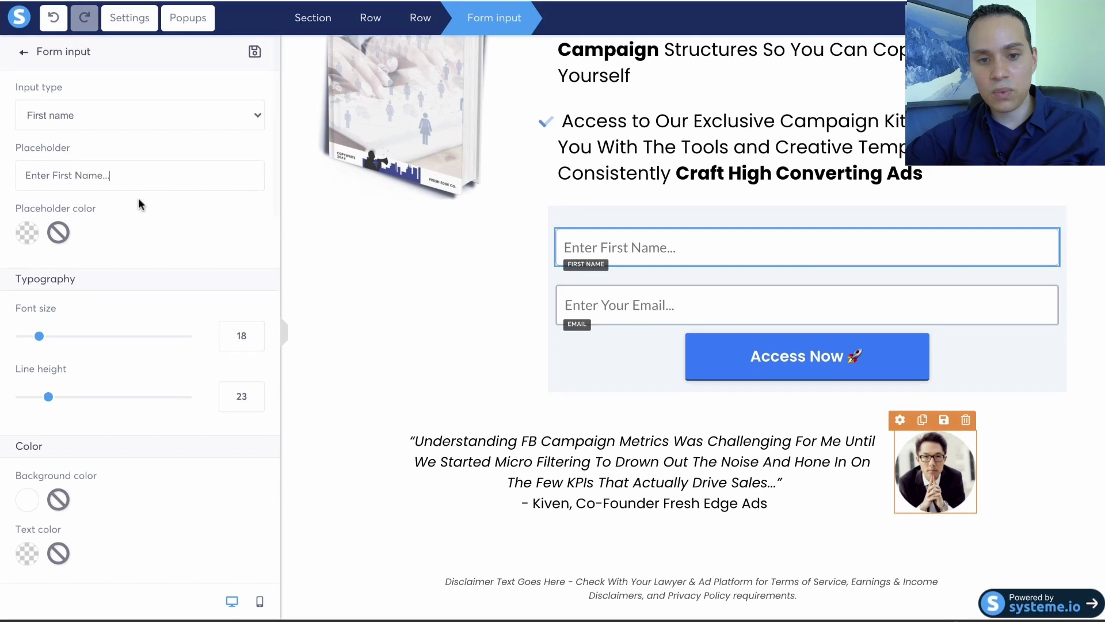
{"action": "left_click", "coordinate": [339, 262]}
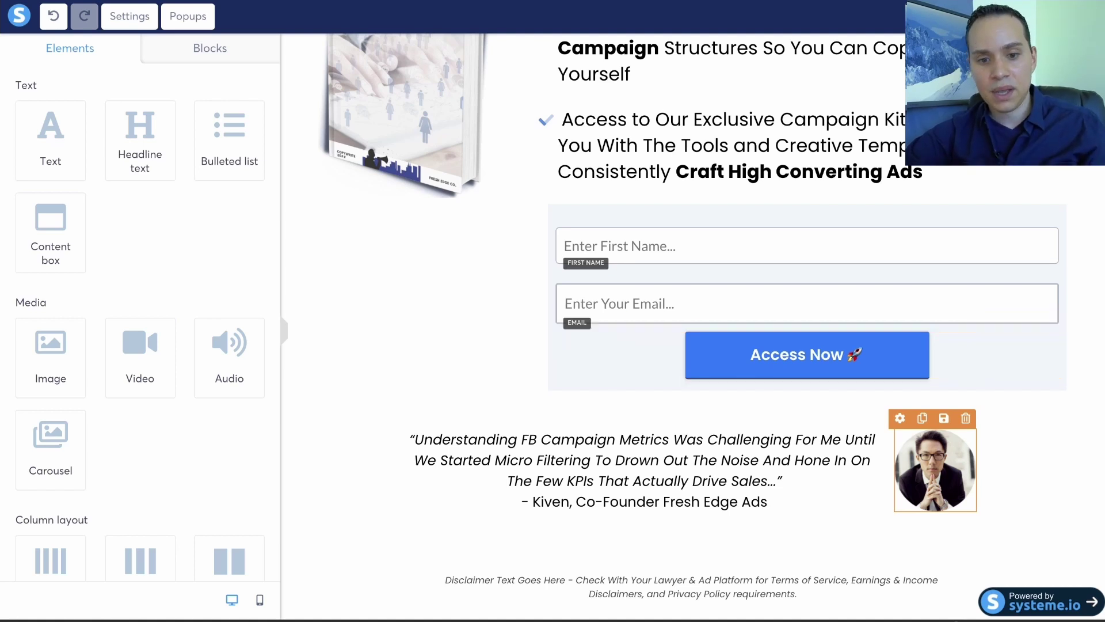
- Add a button element below the Access Now button in the opt-in form and open its settings
{"action": "scroll", "coordinate": [140, 296], "scroll_direction": "down", "scroll_amount": 5}
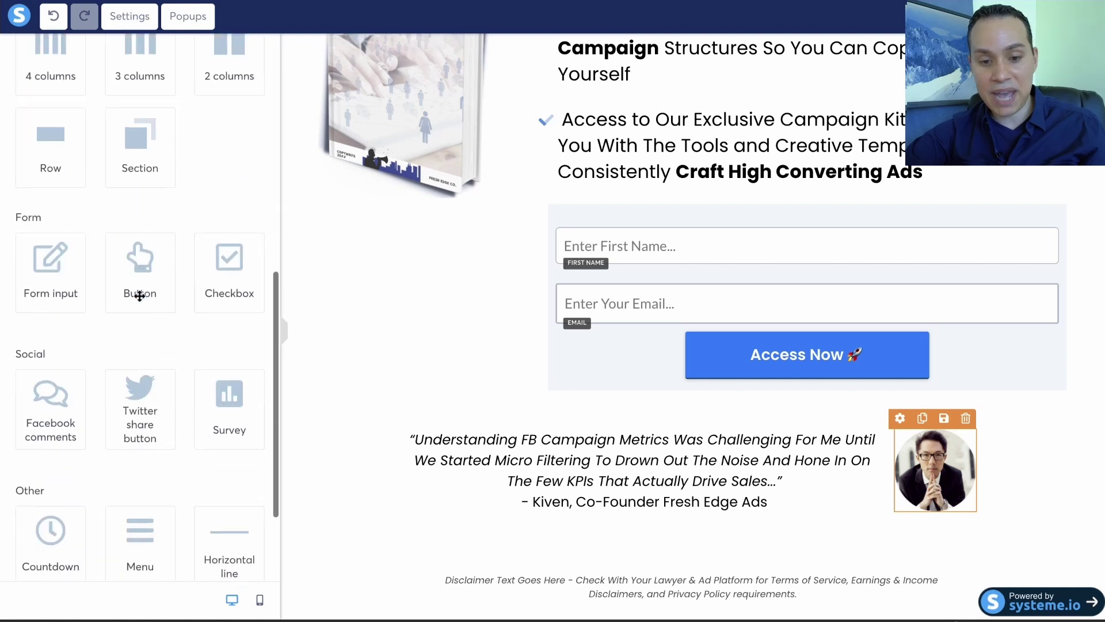
{"action": "scroll", "coordinate": [140, 296], "scroll_direction": "down", "scroll_amount": 1}
{"action": "left_click_drag", "start_coordinate": [140, 210], "coordinate": [780, 348]}
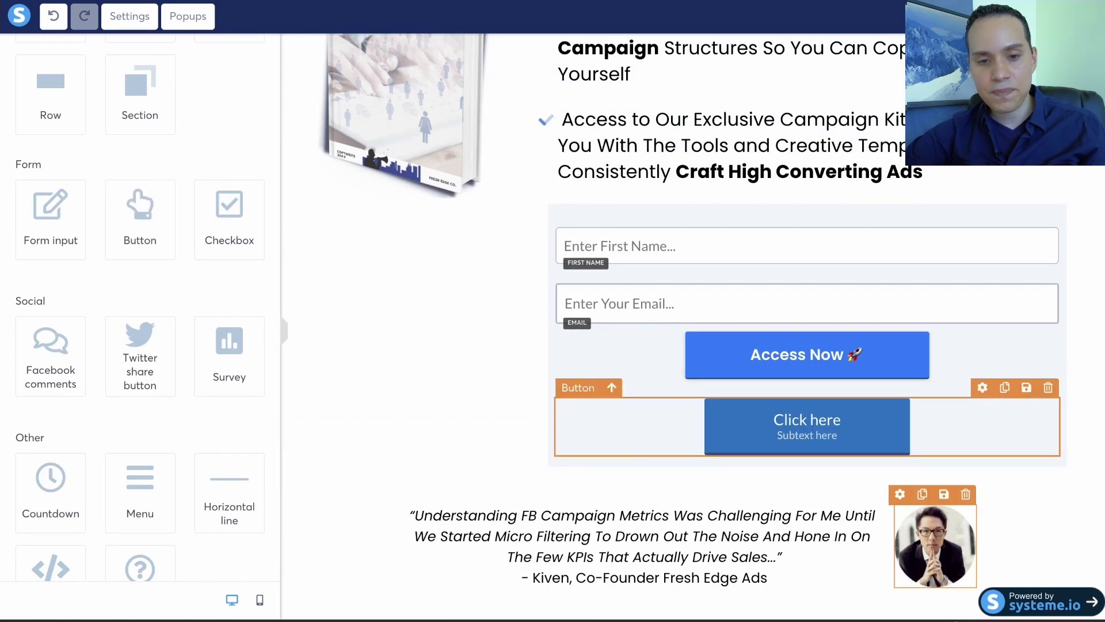
{"action": "left_click", "coordinate": [633, 426]}
- Set the new button's action to Send form, with contacts redirected to the next step
{"action": "left_click", "coordinate": [171, 122]}
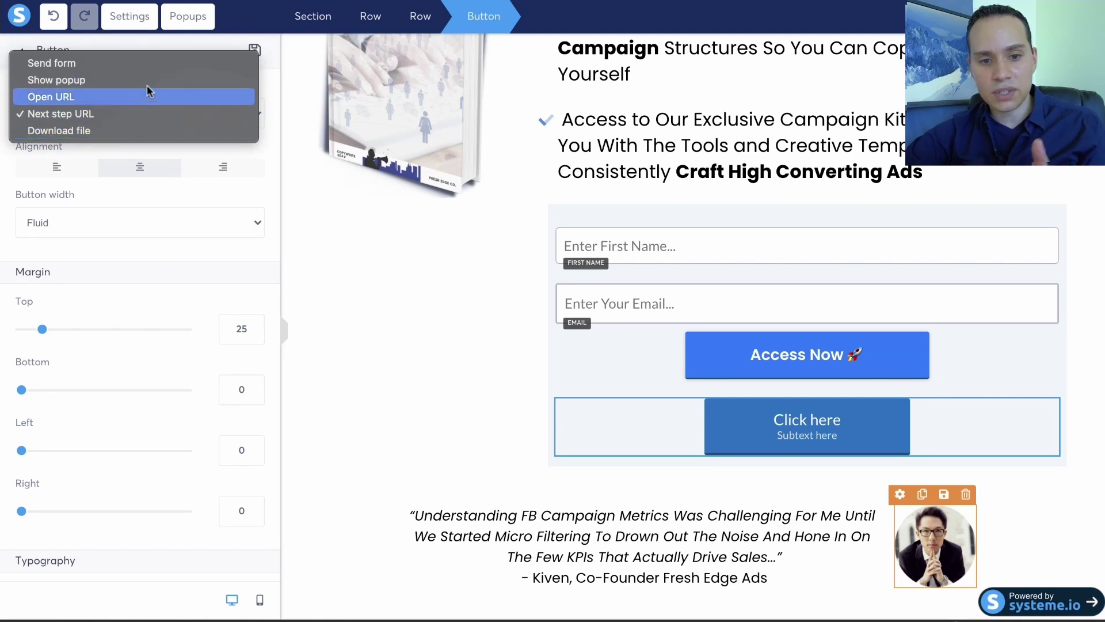
{"action": "left_click", "coordinate": [147, 63]}
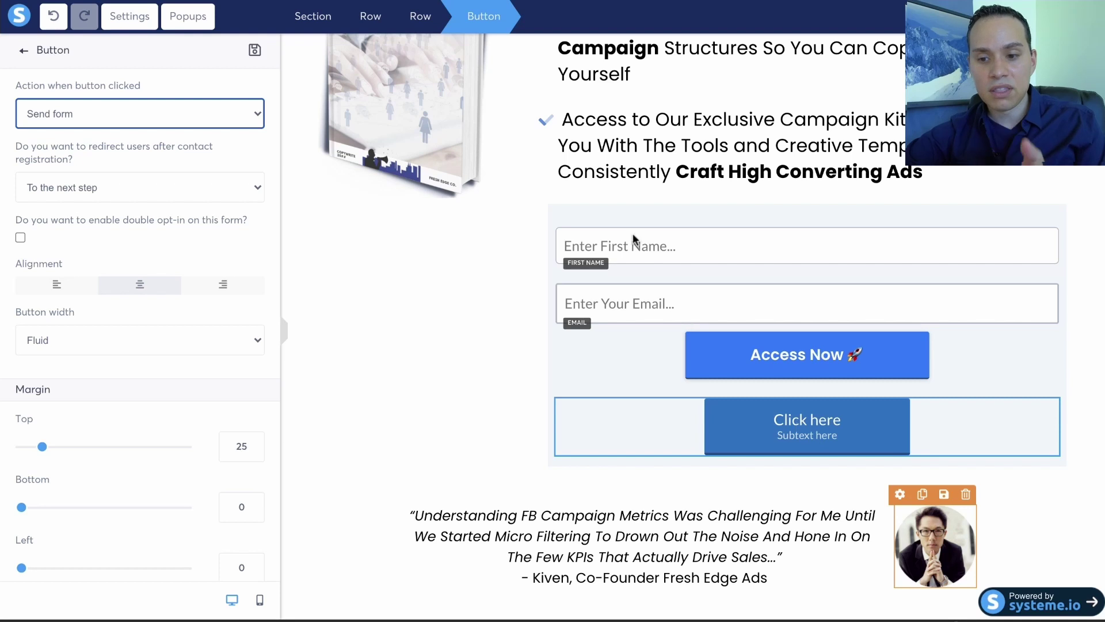
{"action": "left_click", "coordinate": [154, 187]}
{"action": "left_click", "coordinate": [154, 187]}
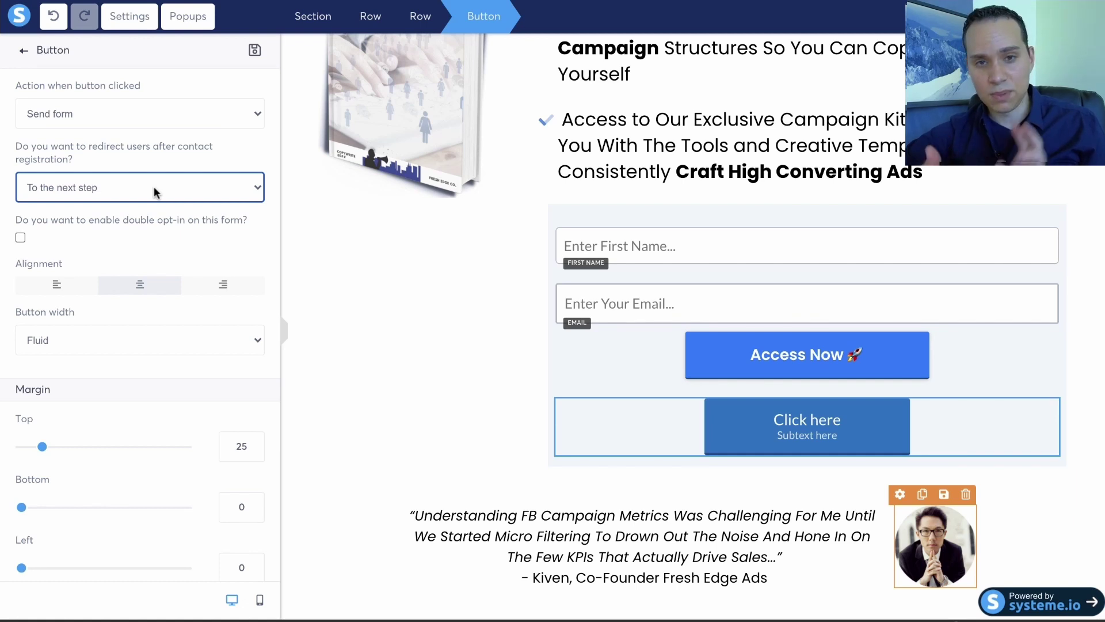
- Delete the extra "Click here" button from the opt-in form
{"action": "left_click", "coordinate": [644, 462]}
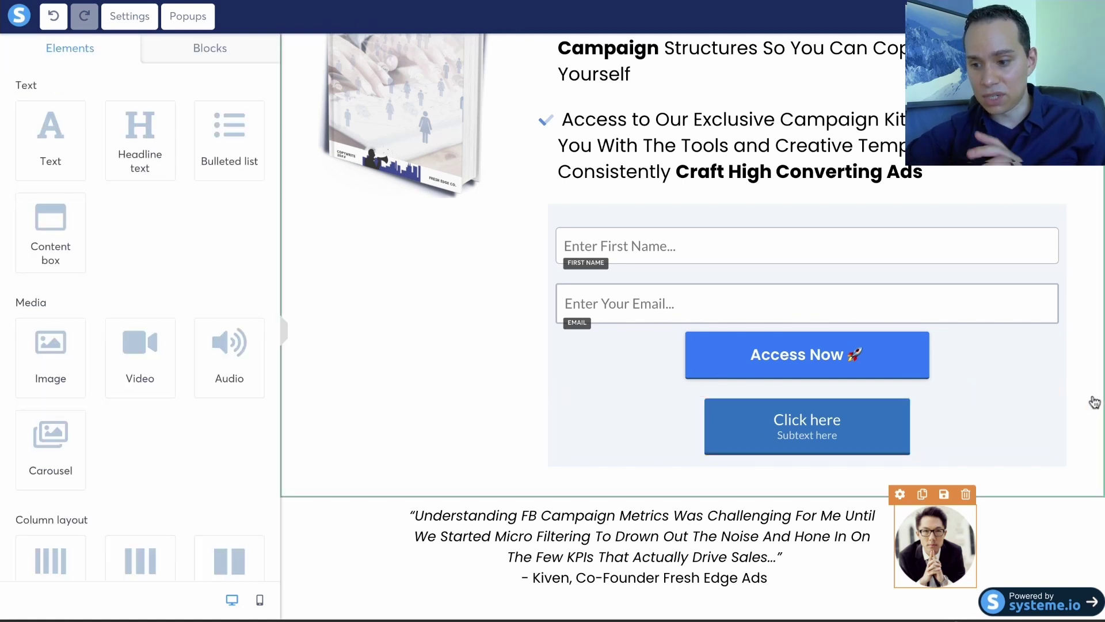
{"action": "left_click", "coordinate": [1048, 388]}
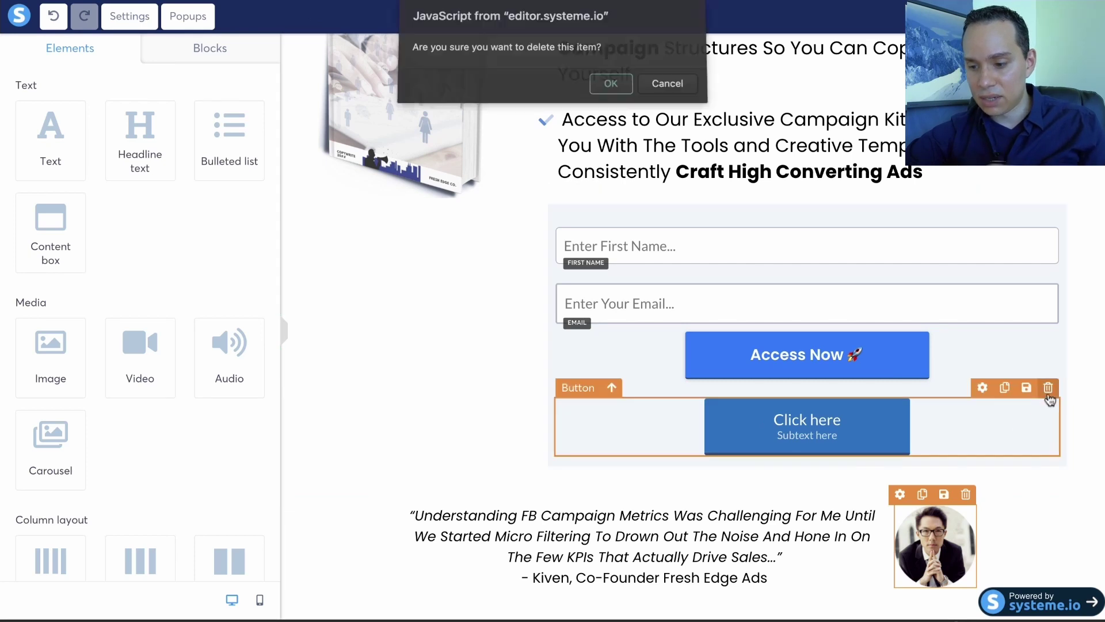
{"action": "left_click", "coordinate": [623, 97]}
- Preview the landing page and review its headline, bullet list, opt-in form, testimonial and disclaimer
{"action": "scroll", "coordinate": [522, 317], "scroll_direction": "up", "scroll_amount": 7}
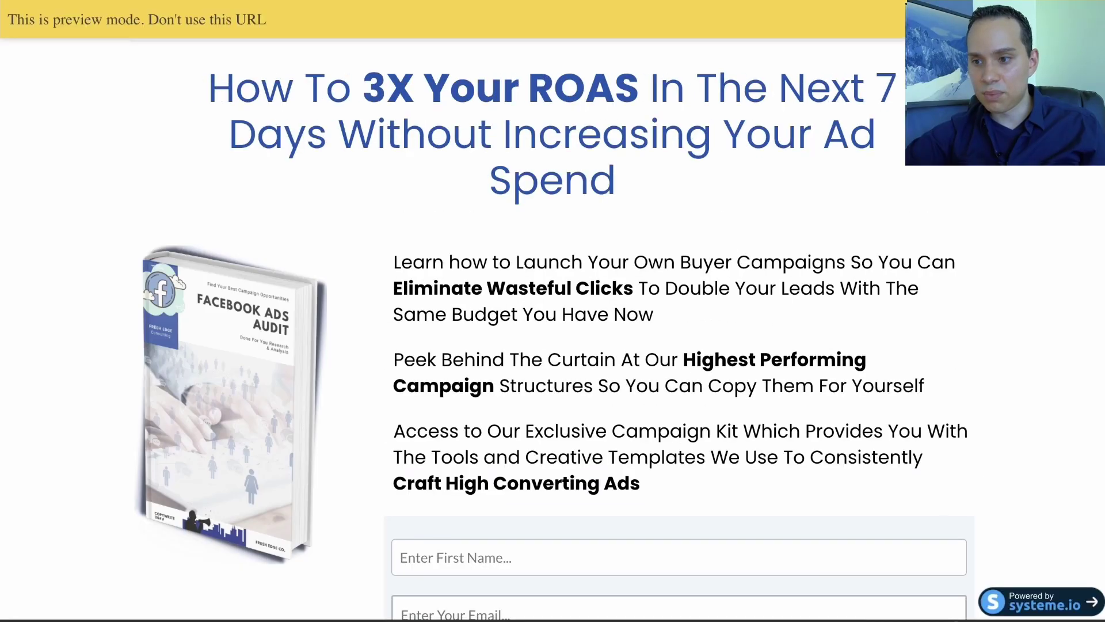
{"action": "scroll", "coordinate": [817, 266], "scroll_direction": "down", "scroll_amount": 4}
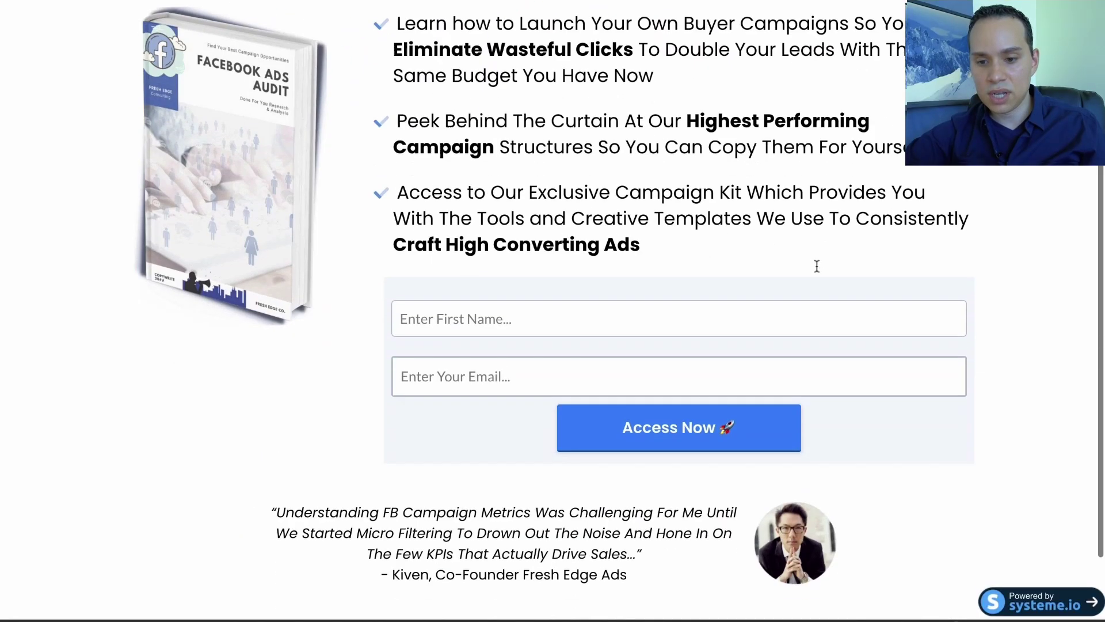
{"action": "scroll", "coordinate": [816, 267], "scroll_direction": "up", "scroll_amount": 4}
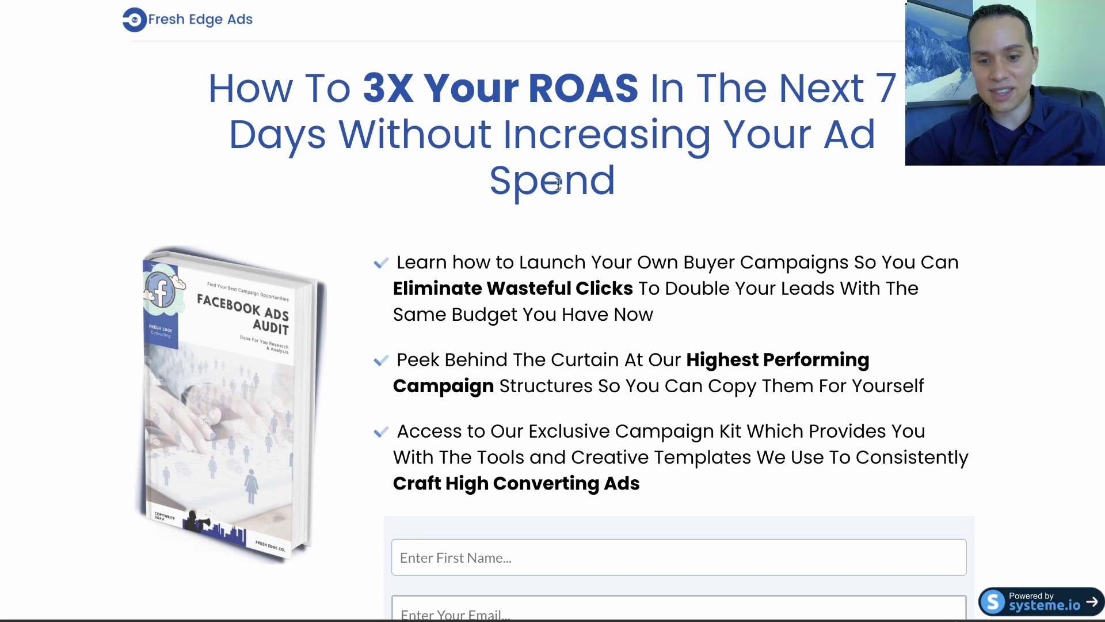
{"action": "scroll", "coordinate": [558, 183], "scroll_direction": "down", "scroll_amount": 2}
{"action": "scroll", "coordinate": [499, 204], "scroll_direction": "down", "scroll_amount": 1}
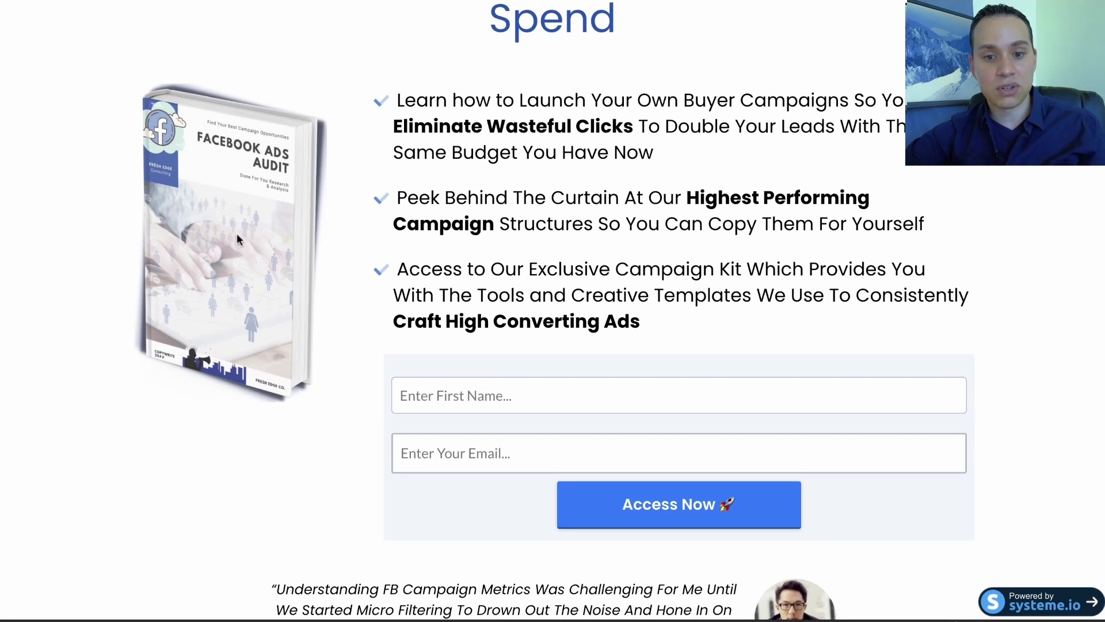
{"action": "scroll", "coordinate": [731, 306], "scroll_direction": "down", "scroll_amount": 3}
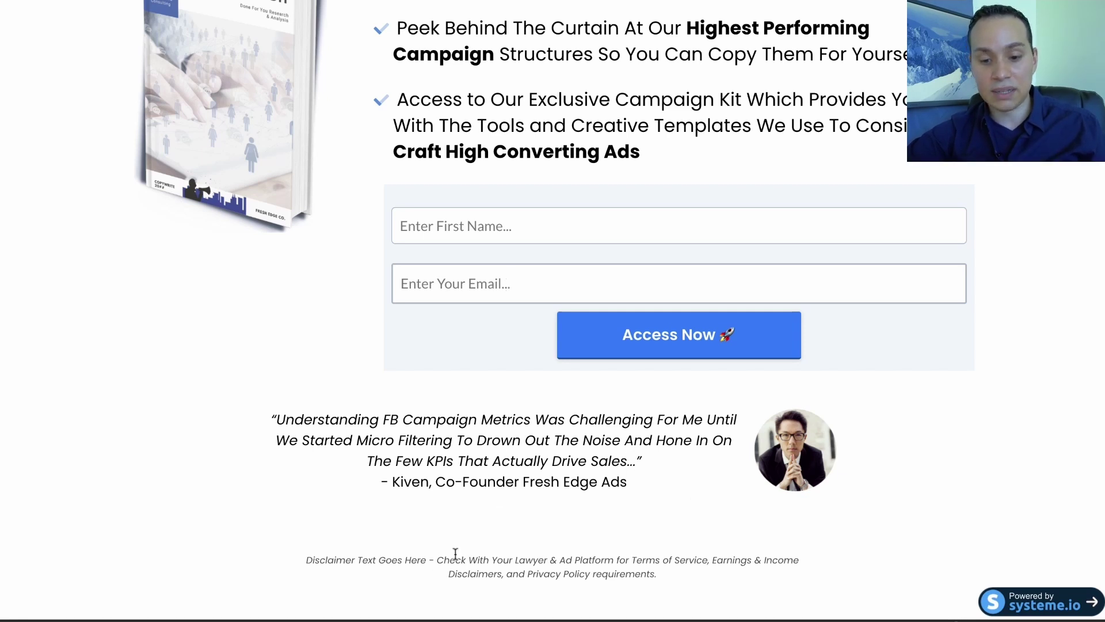
{"action": "scroll", "coordinate": [549, 477], "scroll_direction": "up", "scroll_amount": 5}
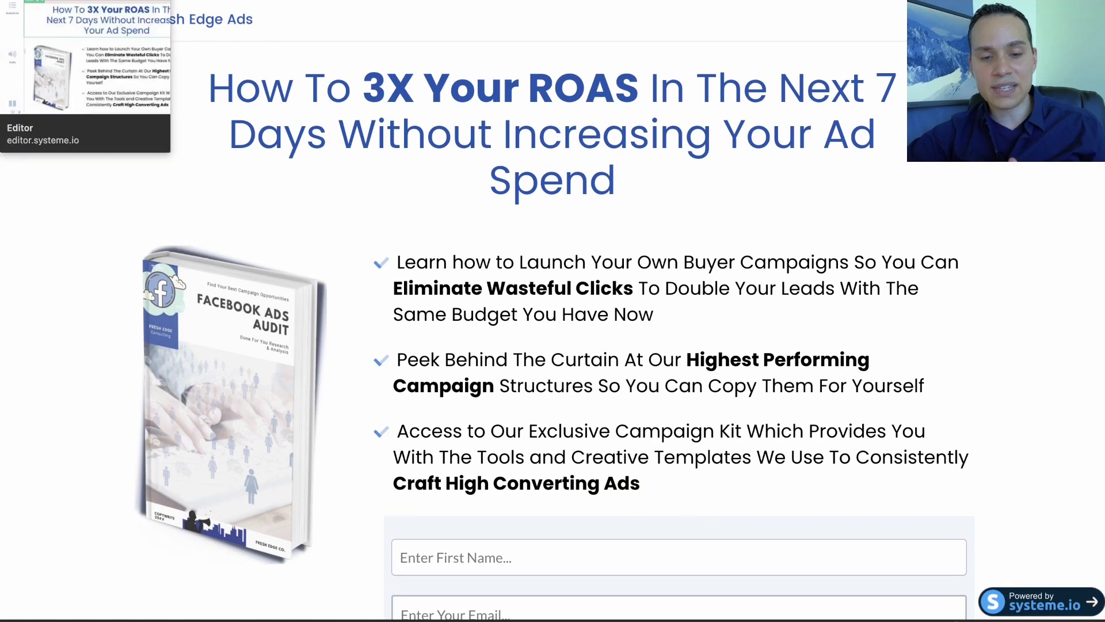
- Return to the page editor, exit it with the landing page saved, and copy the landing page step's URL
{"action": "left_click", "coordinate": [69, 2]}
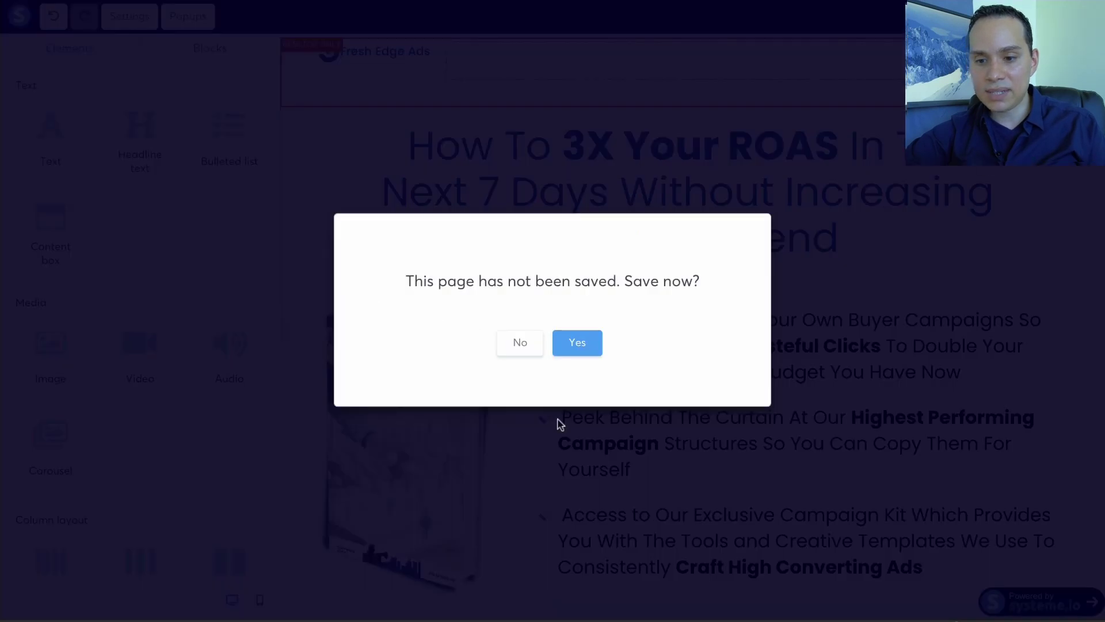
{"action": "left_click", "coordinate": [576, 343]}
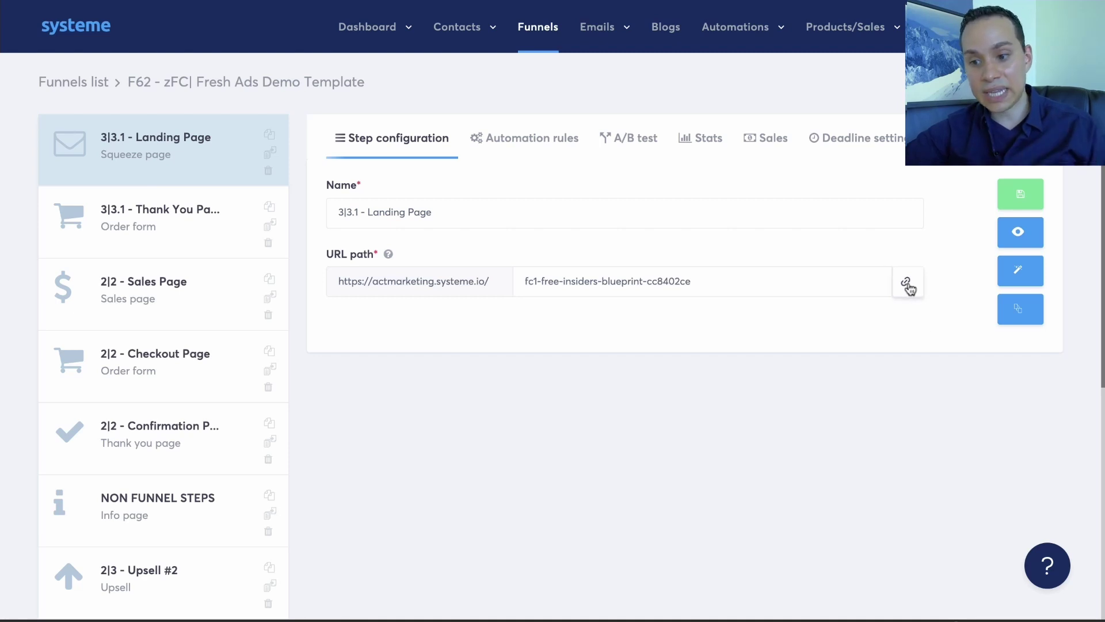
{"action": "left_click", "coordinate": [908, 288]}
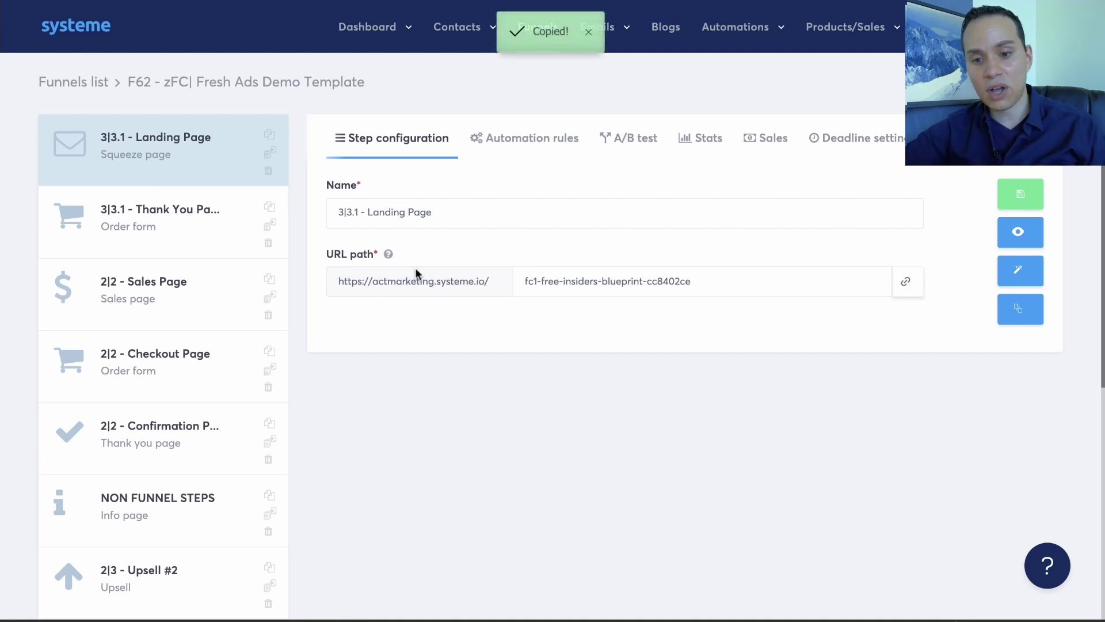
{"action": "left_click", "coordinate": [910, 291]}
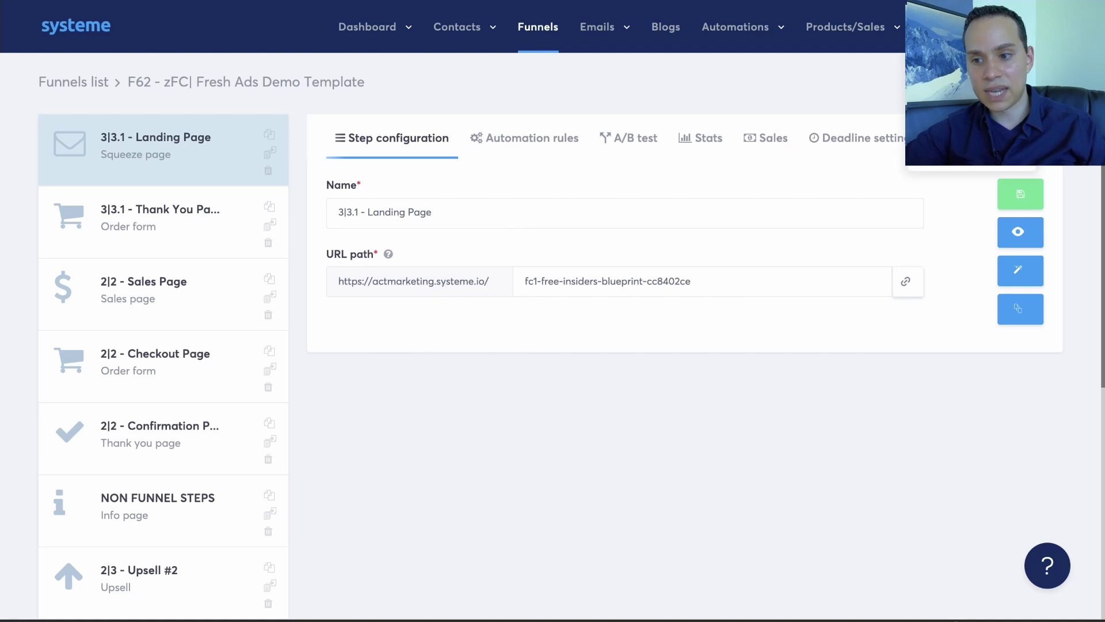
- Select the 3|3.1 - Thank You Page step, look through the funnel's step list, and open the page for editing
{"action": "left_click", "coordinate": [209, 225]}
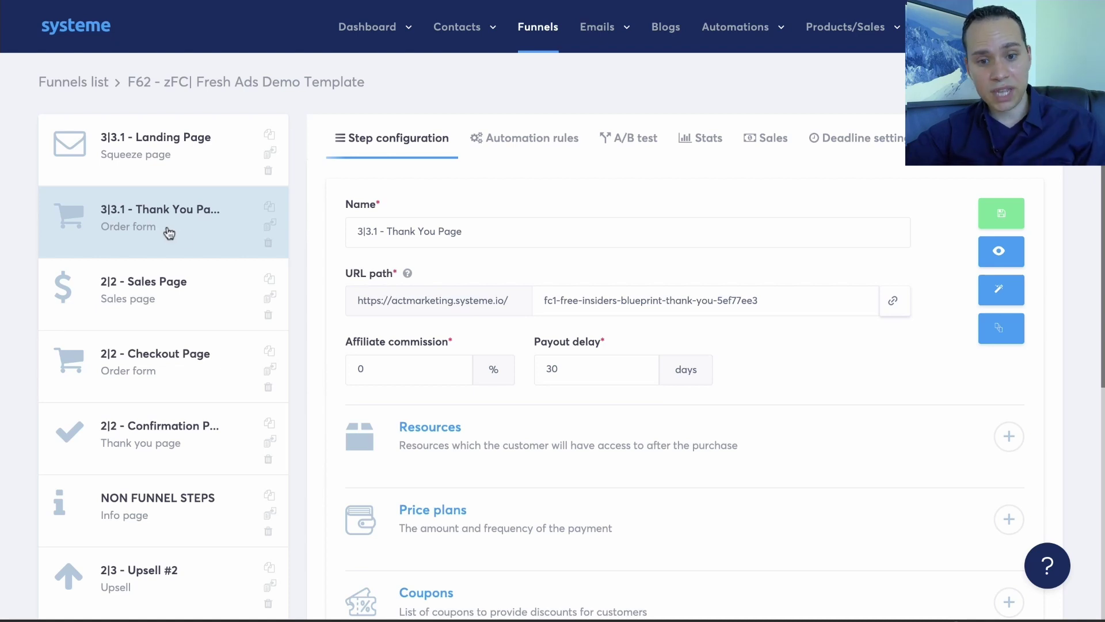
{"action": "scroll", "coordinate": [166, 299], "scroll_direction": "down", "scroll_amount": 5}
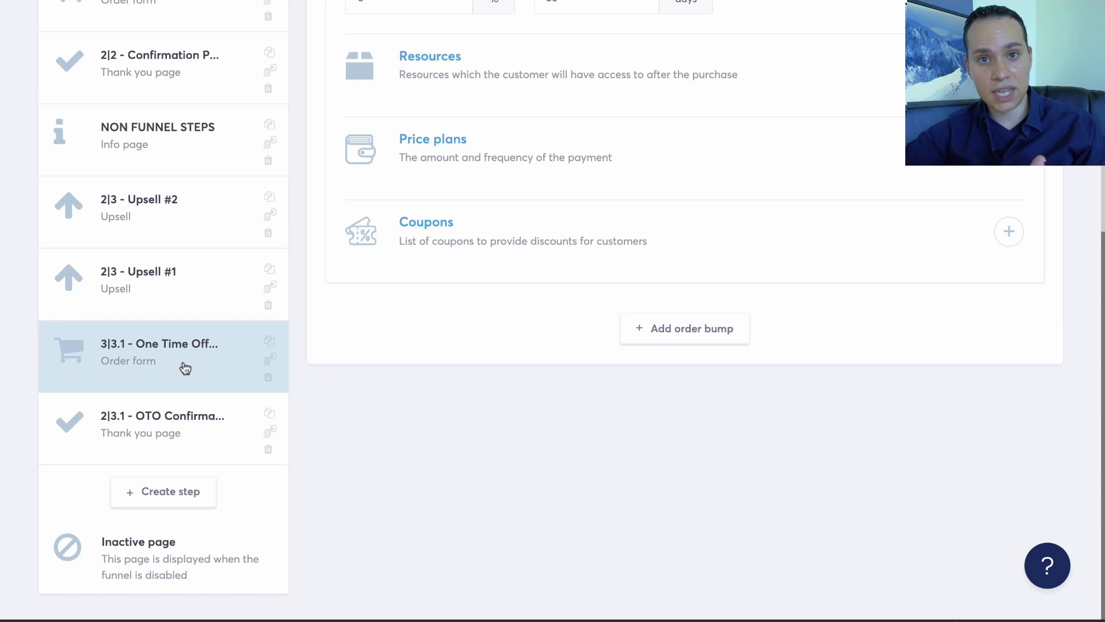
{"action": "scroll", "coordinate": [185, 368], "scroll_direction": "up", "scroll_amount": 5}
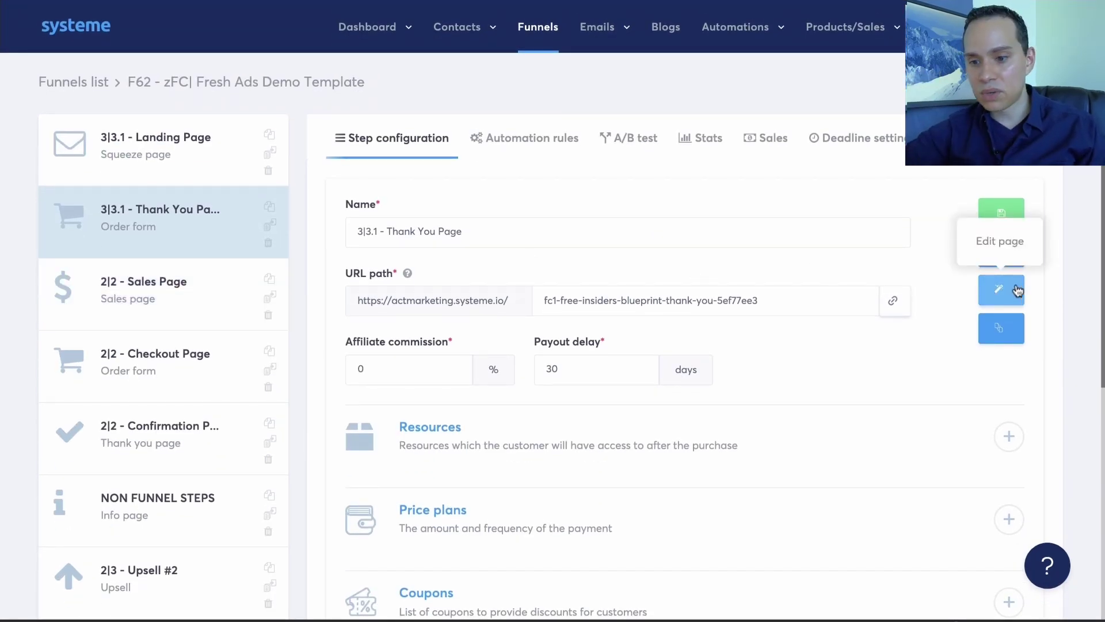
{"action": "left_click", "coordinate": [1017, 292]}
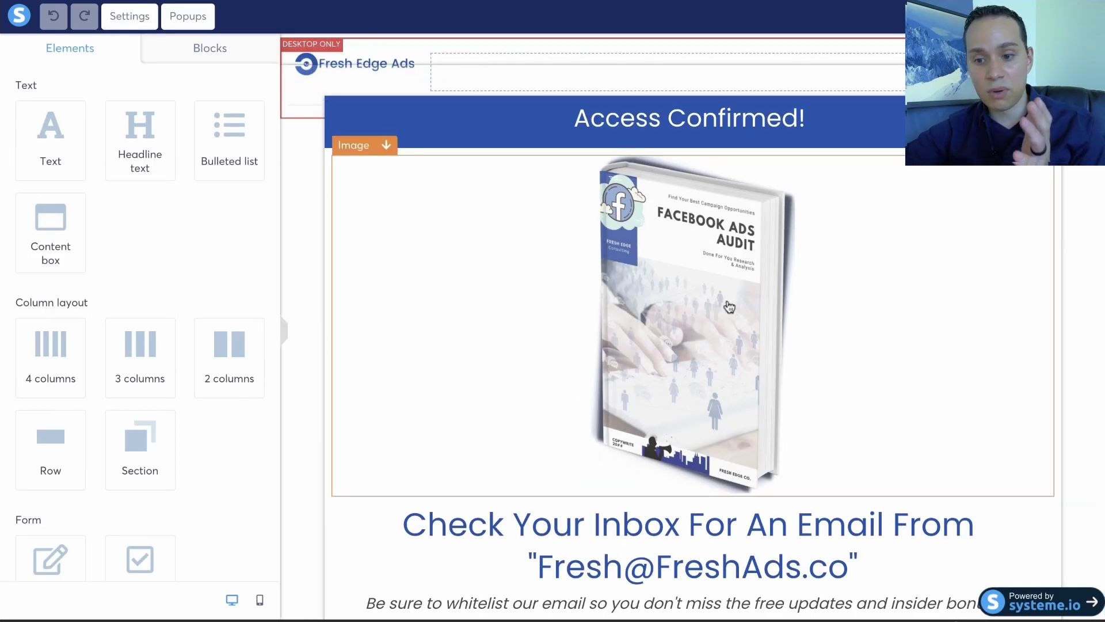
- Examine the thank you page's basic confirmation section and the one-time-offer section below it, from countdown and video to the order form
{"action": "scroll", "coordinate": [701, 333], "scroll_direction": "down", "scroll_amount": 1}
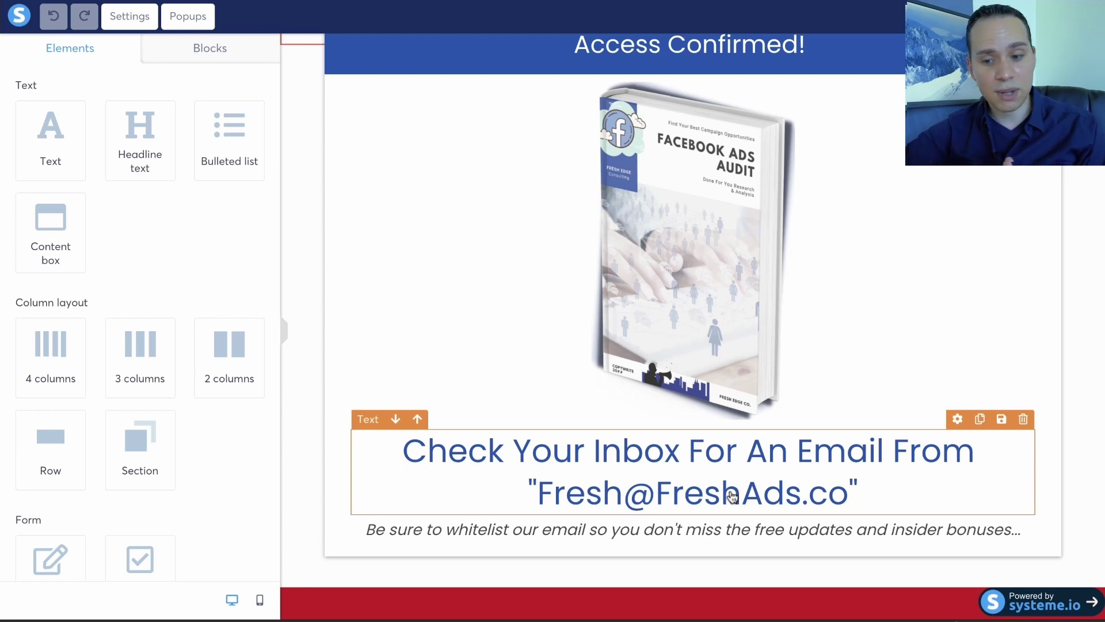
{"action": "scroll", "coordinate": [731, 496], "scroll_direction": "down", "scroll_amount": 15}
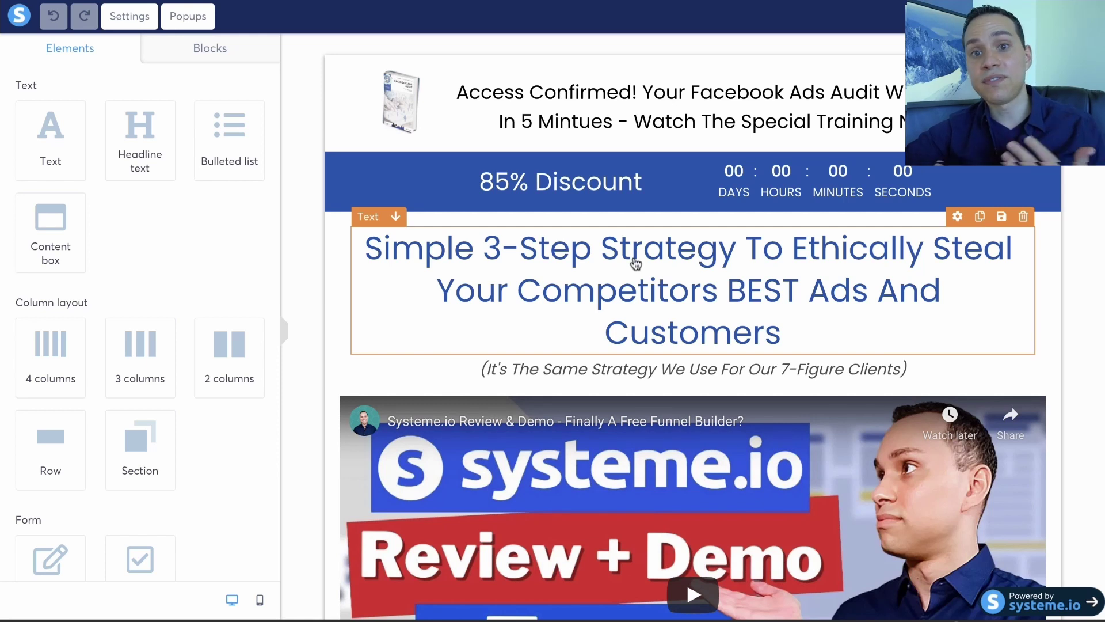
{"action": "scroll", "coordinate": [635, 263], "scroll_direction": "down", "scroll_amount": 10}
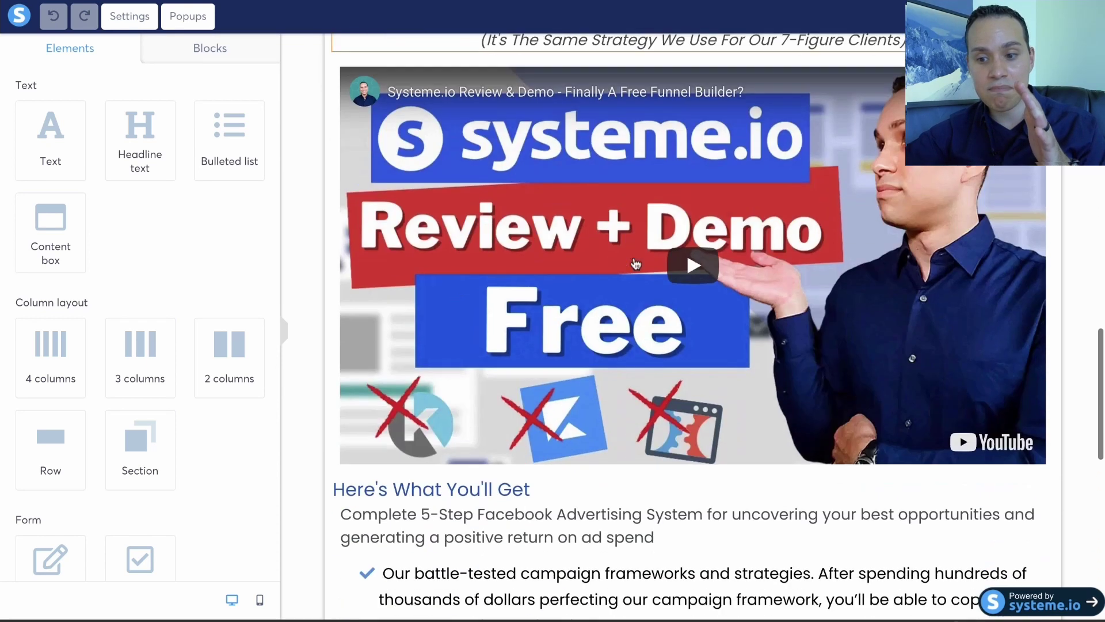
{"action": "scroll", "coordinate": [635, 263], "scroll_direction": "down", "scroll_amount": 6}
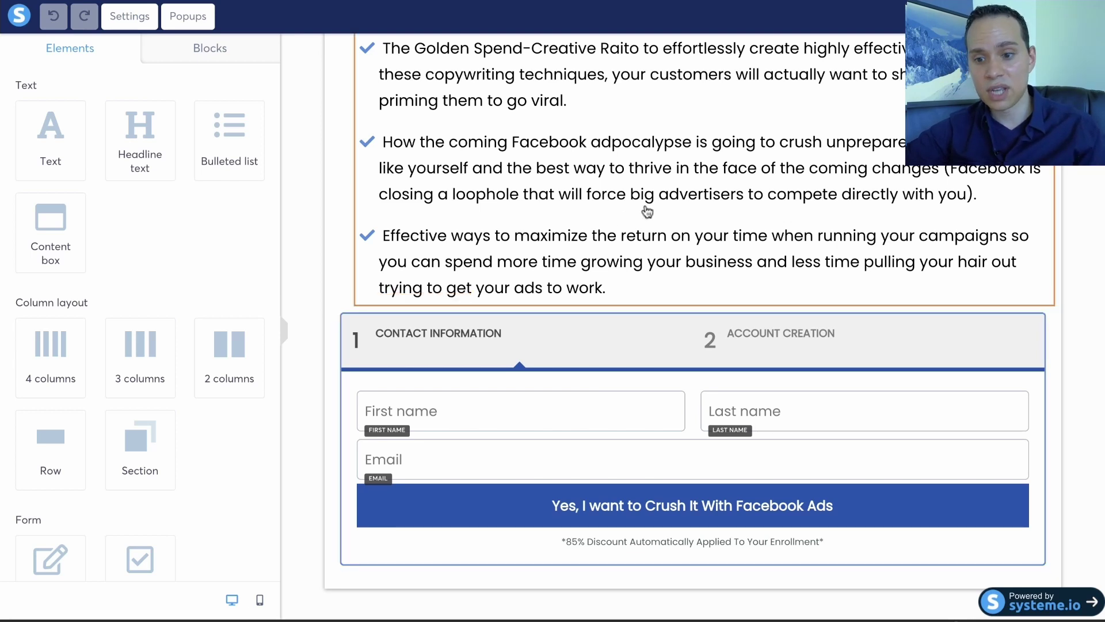
{"action": "scroll", "coordinate": [651, 236], "scroll_direction": "up", "scroll_amount": 9}
{"action": "scroll", "coordinate": [651, 236], "scroll_direction": "up", "scroll_amount": 7}
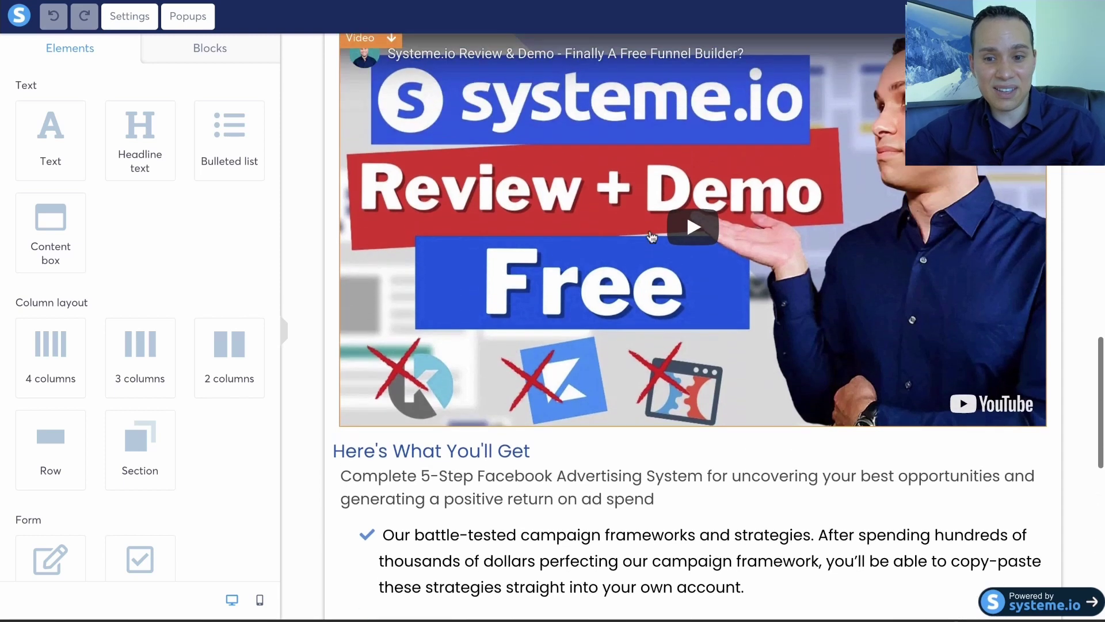
{"action": "scroll", "coordinate": [649, 114], "scroll_direction": "up", "scroll_amount": 8}
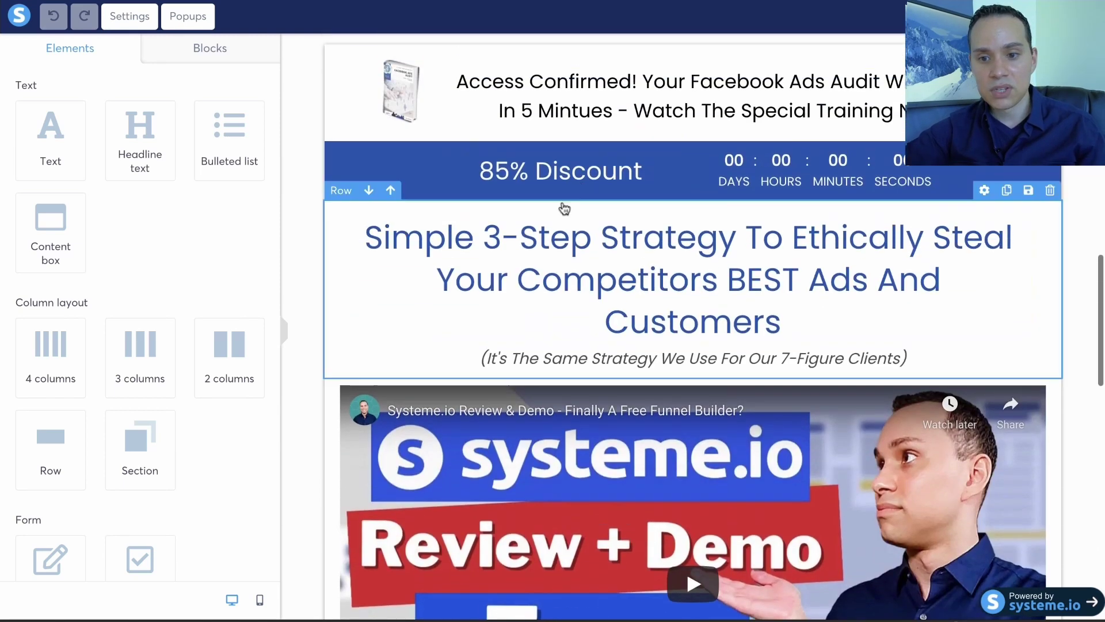
{"action": "scroll", "coordinate": [516, 313], "scroll_direction": "down", "scroll_amount": 4}
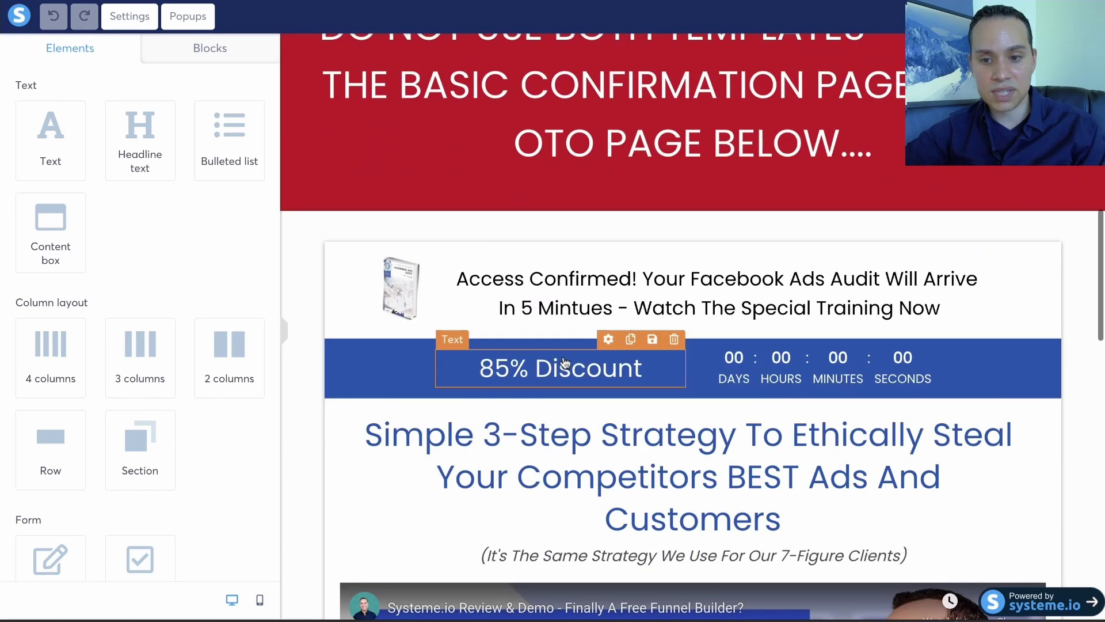
- Leave the thank you page editor and select the 2|2 - Sales Page step in the funnel
{"action": "scroll", "coordinate": [564, 365], "scroll_direction": "up", "scroll_amount": 11}
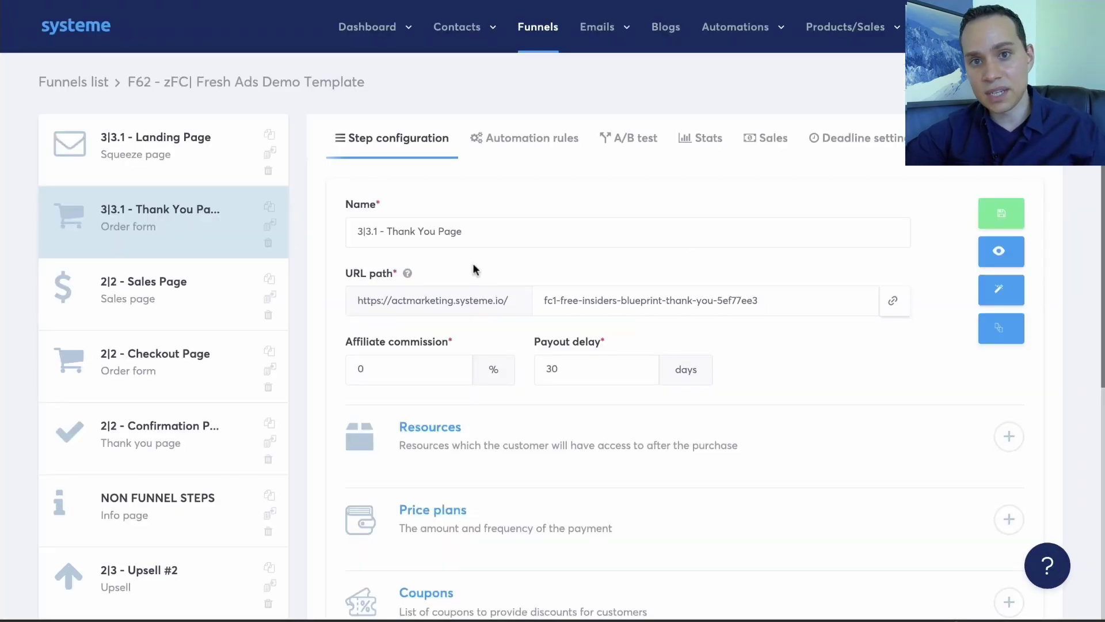
{"action": "left_click", "coordinate": [207, 292]}
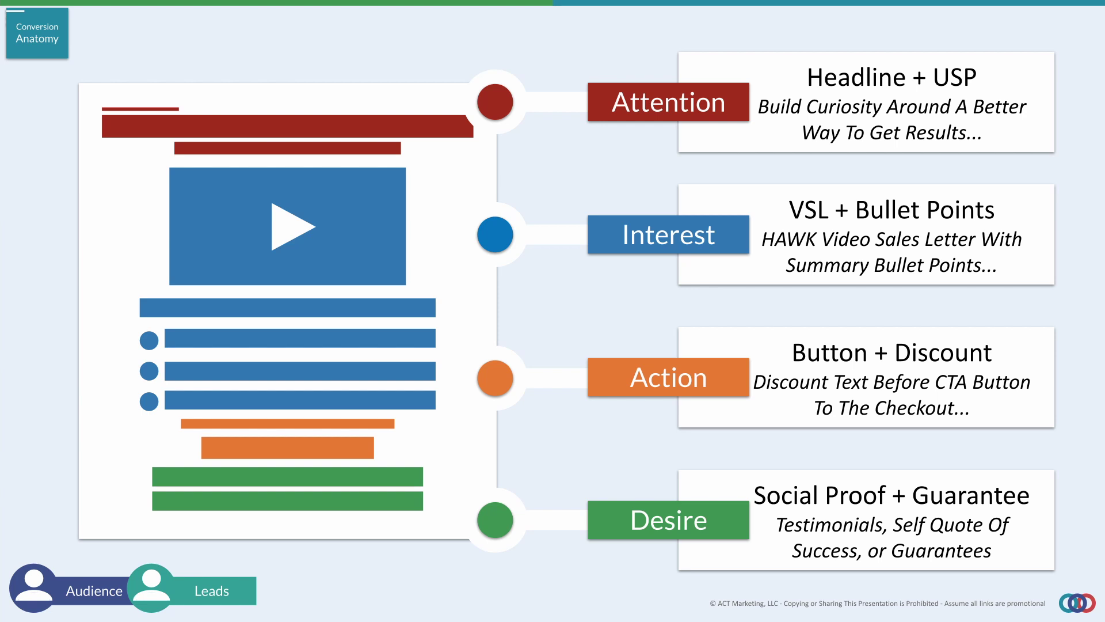
{"action": "key", "text": "Right"}
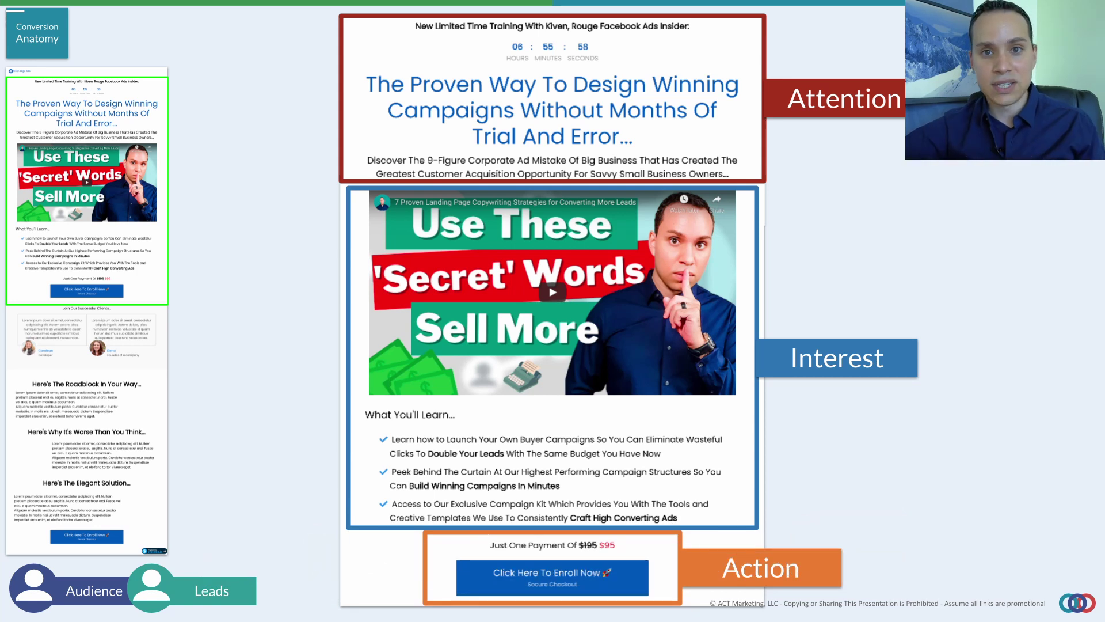
{"action": "key", "text": "Right"}
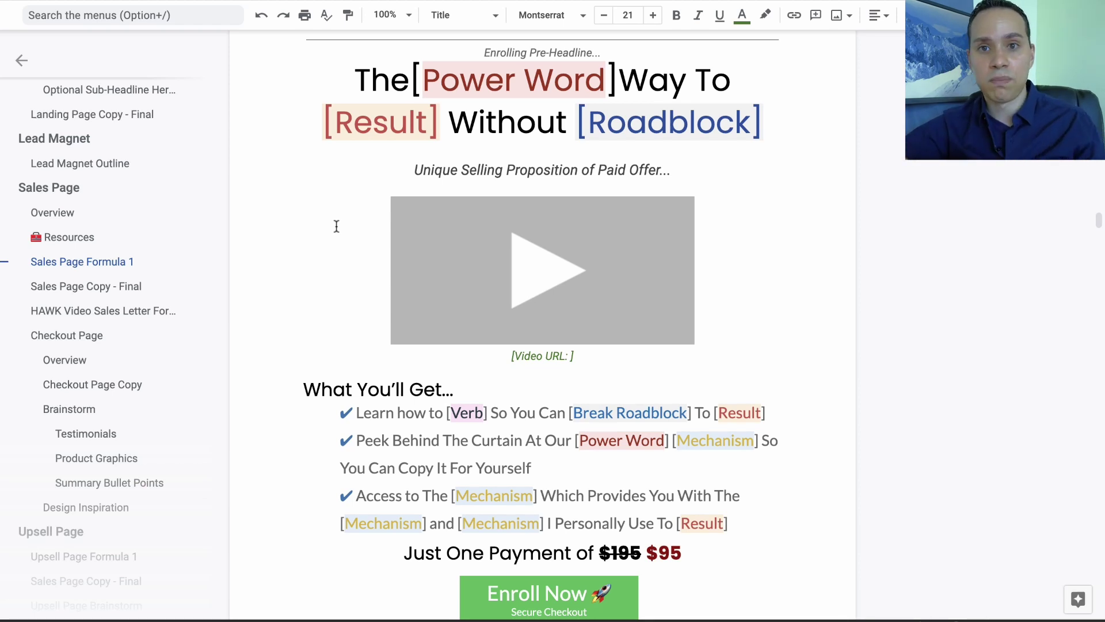
- Go to the Sales Page Brainstorm section of the document, set the zoom to Fit and hide the document outline
{"action": "scroll", "coordinate": [591, 156], "scroll_direction": "down", "scroll_amount": 20}
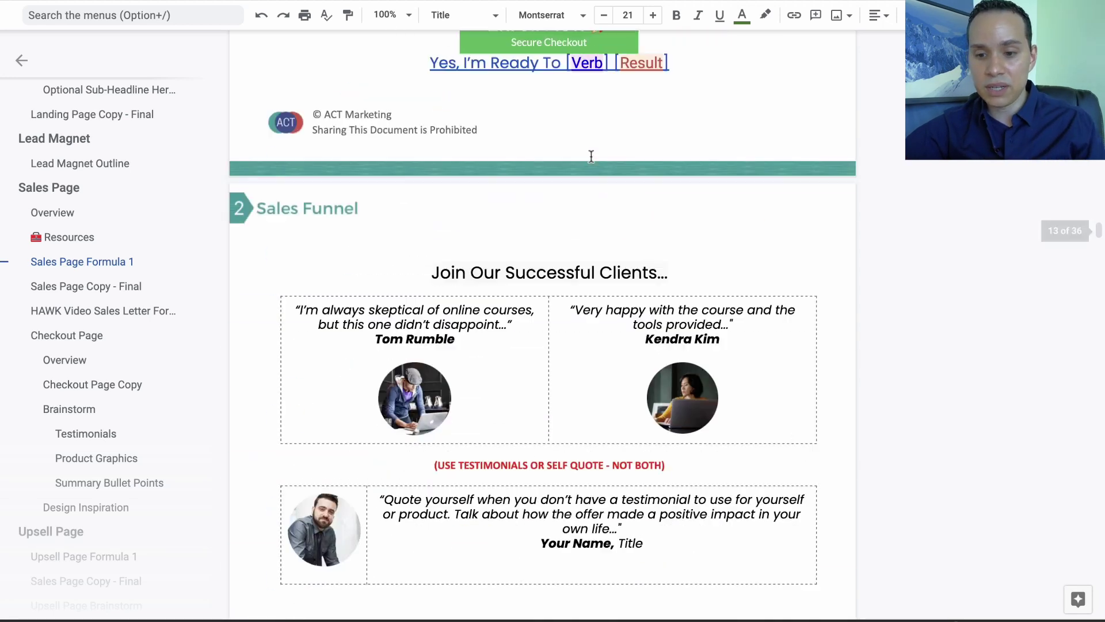
{"action": "scroll", "coordinate": [591, 156], "scroll_direction": "down", "scroll_amount": 20}
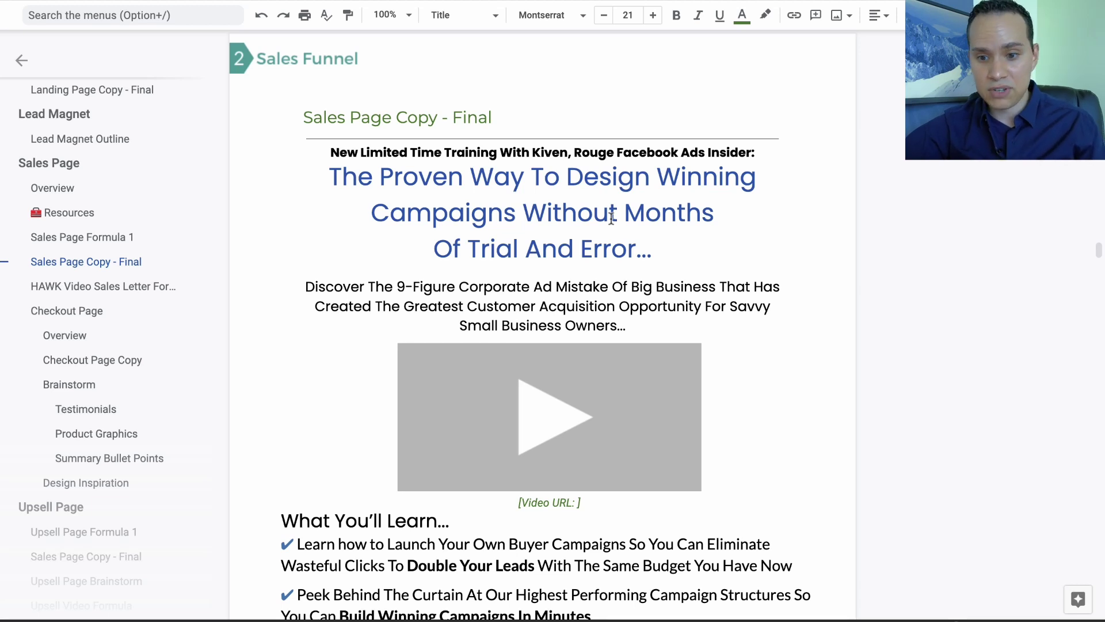
{"action": "scroll", "coordinate": [610, 217], "scroll_direction": "down", "scroll_amount": 20}
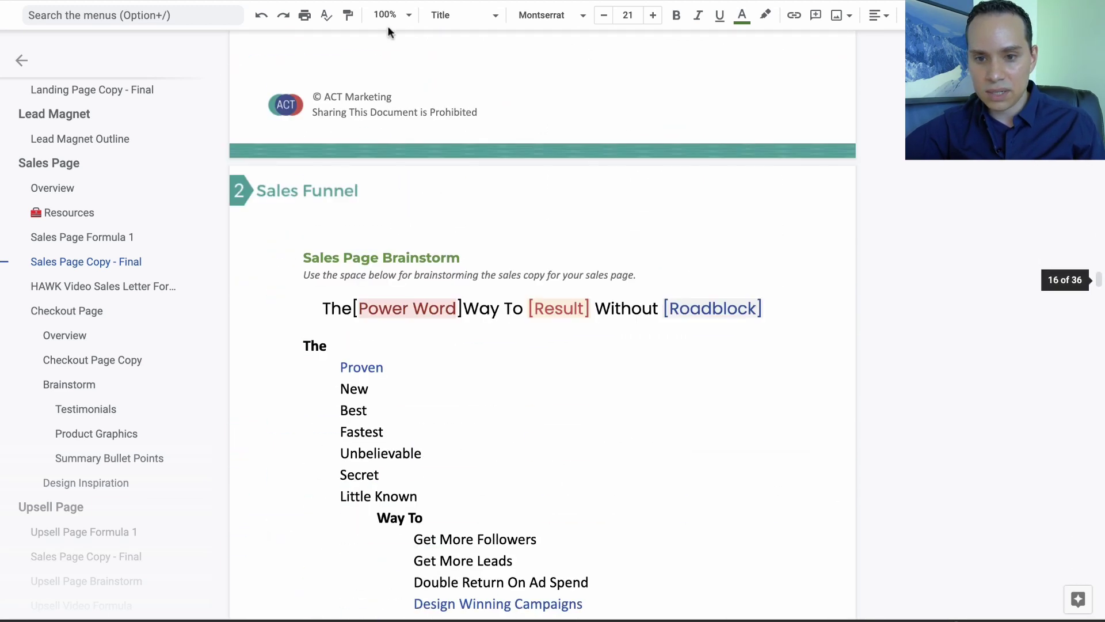
{"action": "left_click", "coordinate": [398, 15]}
{"action": "left_click", "coordinate": [399, 45]}
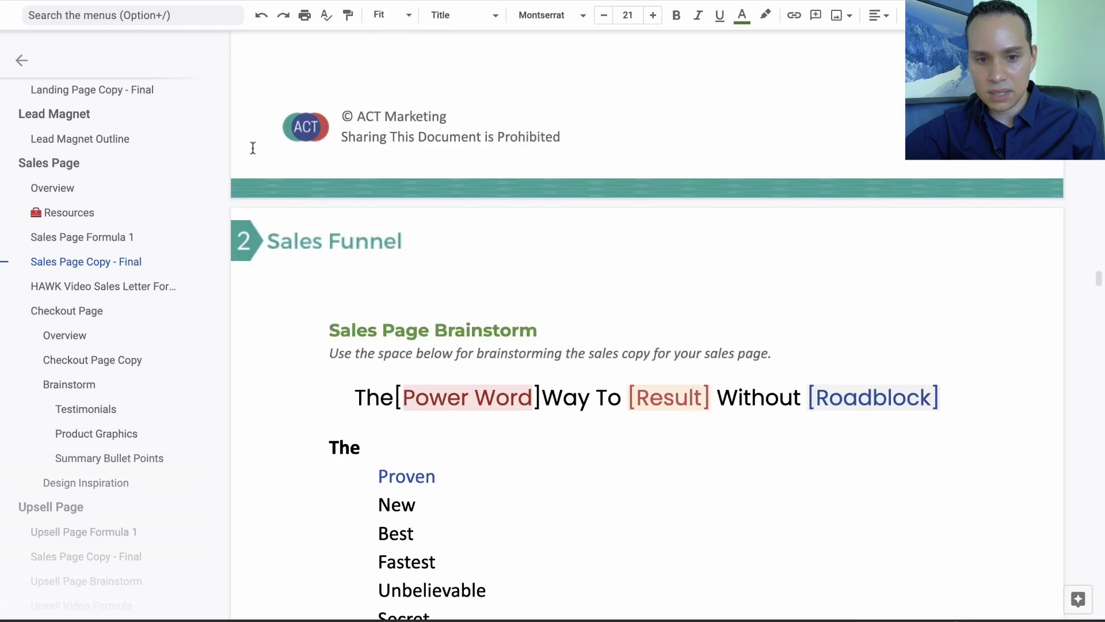
{"action": "left_click", "coordinate": [22, 60]}
{"action": "scroll", "coordinate": [430, 266], "scroll_direction": "down", "scroll_amount": 5}
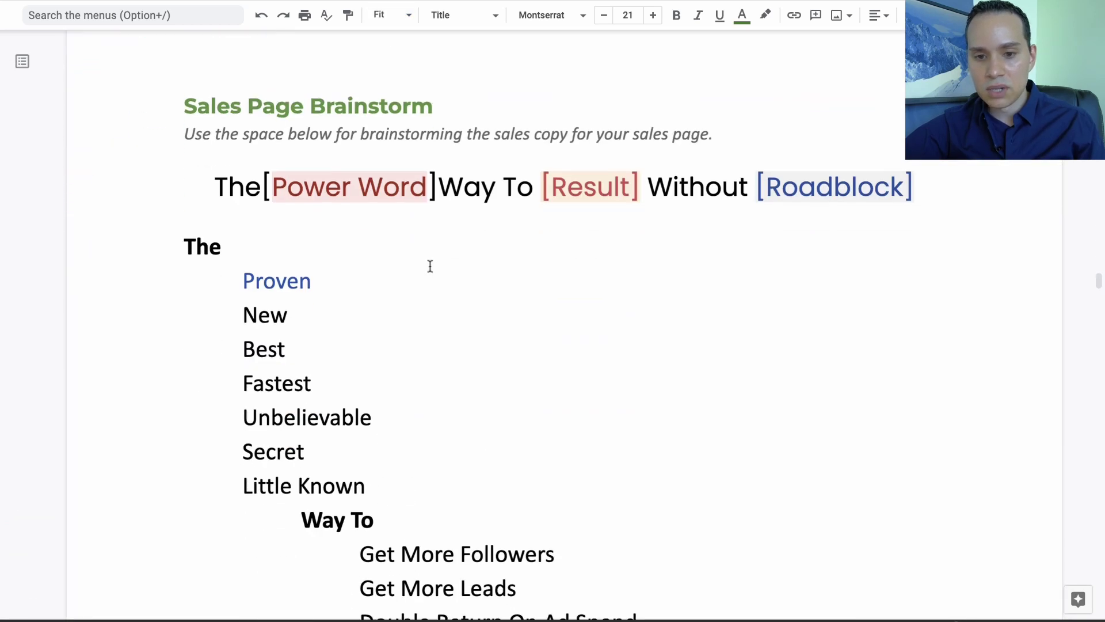
- Examine the headline brainstorm lists under The, Way To and Without, highlighting the roadblock option Months of Trial and Error
{"action": "scroll", "coordinate": [430, 266], "scroll_direction": "down", "scroll_amount": 3}
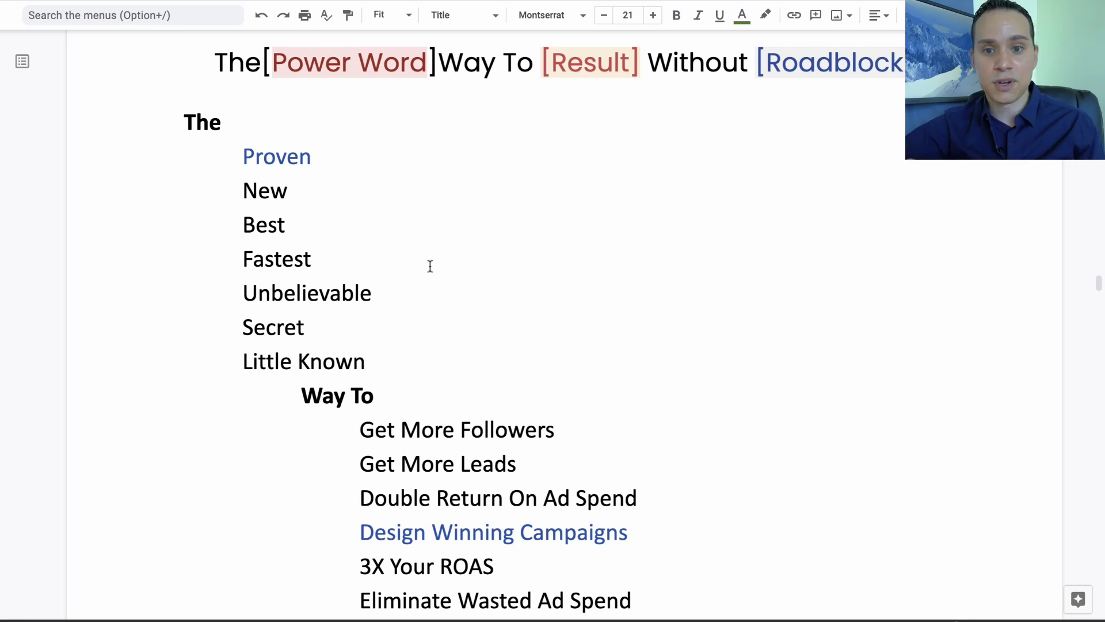
{"action": "left_click", "coordinate": [183, 123]}
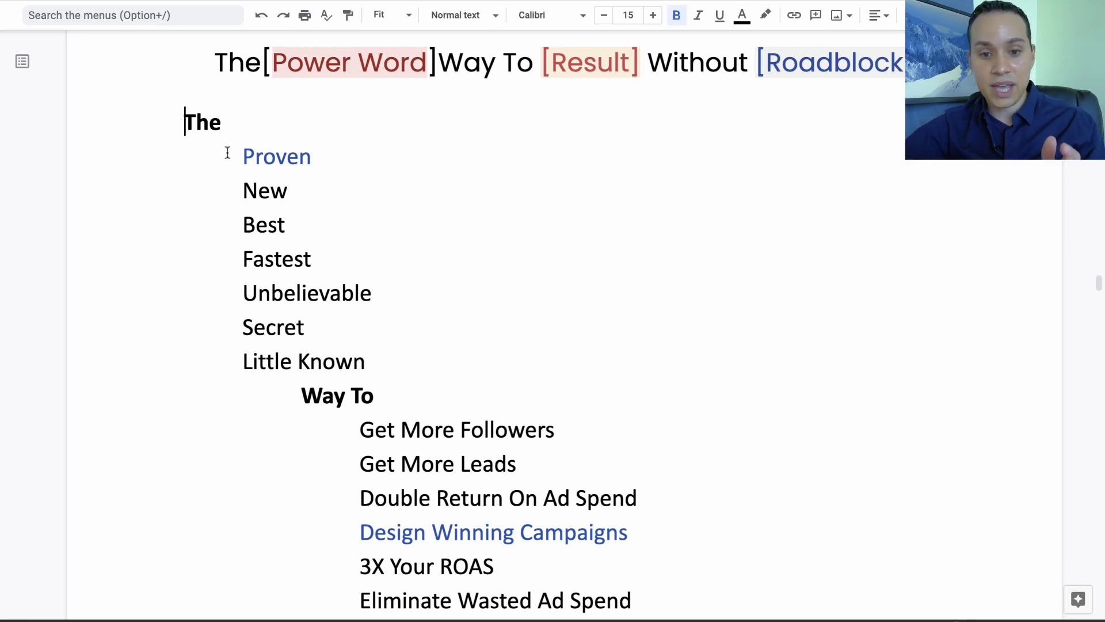
{"action": "left_click", "coordinate": [229, 153]}
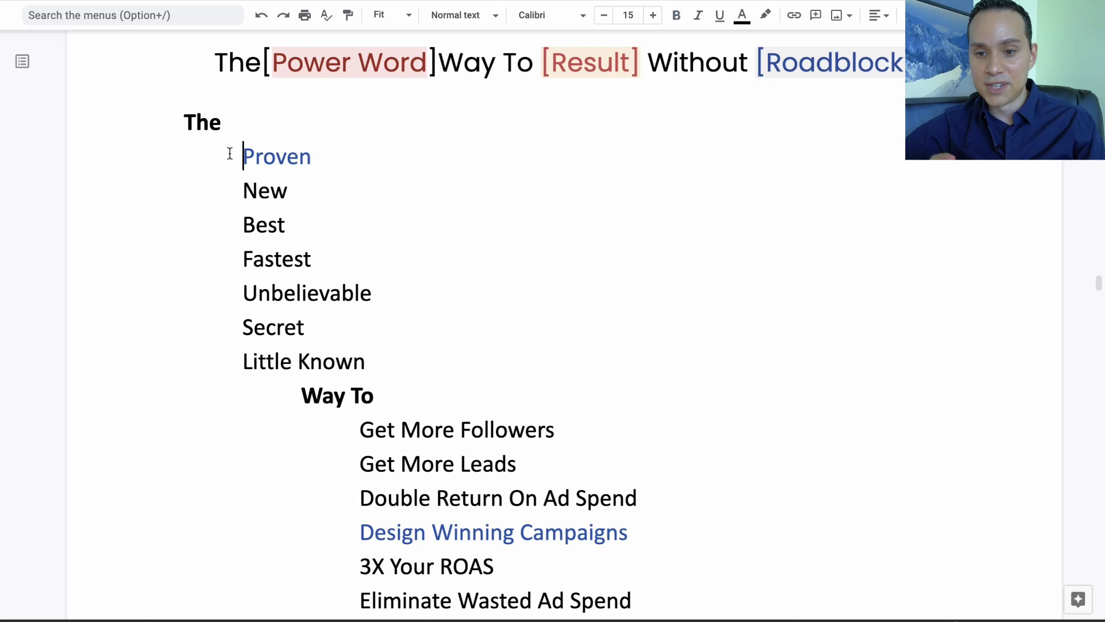
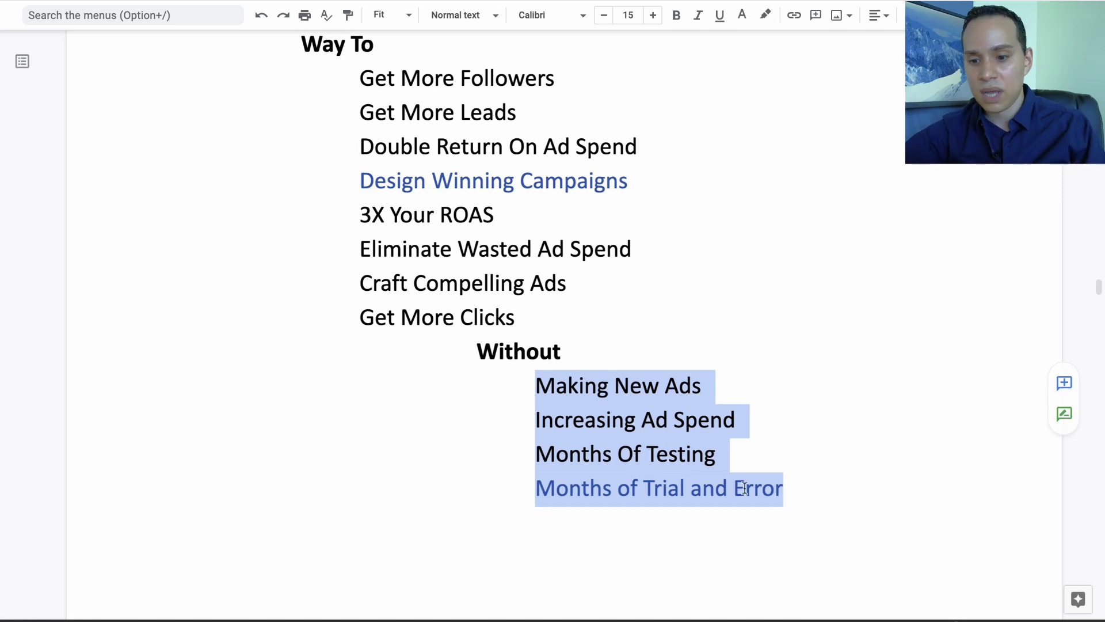
{"action": "left_click", "coordinate": [531, 380]}
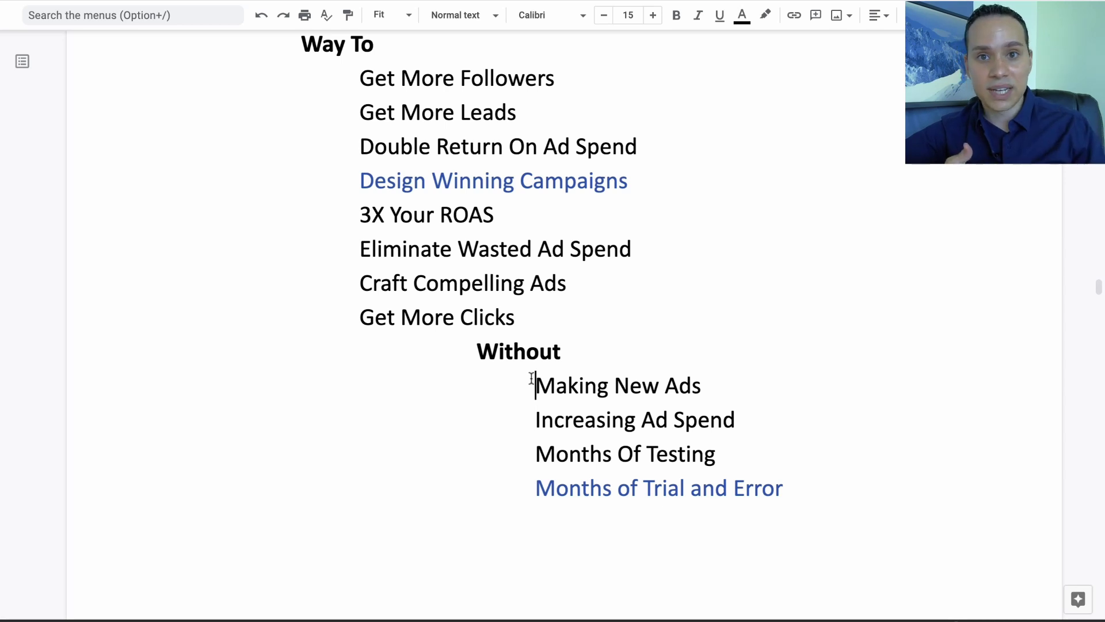
{"action": "left_click_drag", "start_coordinate": [535, 495], "coordinate": [784, 485]}
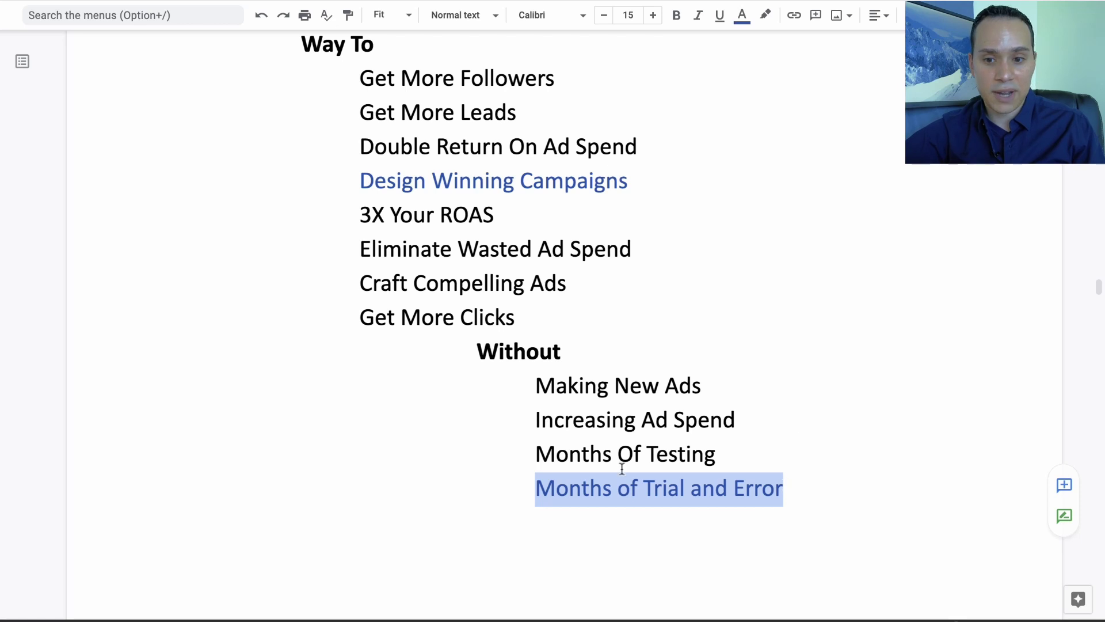
- Highlight the Power Word, Result and Roadblock headline formula and compare it with the brainstorm lists below it
{"action": "scroll", "coordinate": [567, 461], "scroll_direction": "up", "scroll_amount": 5}
{"action": "scroll", "coordinate": [567, 461], "scroll_direction": "up", "scroll_amount": 4}
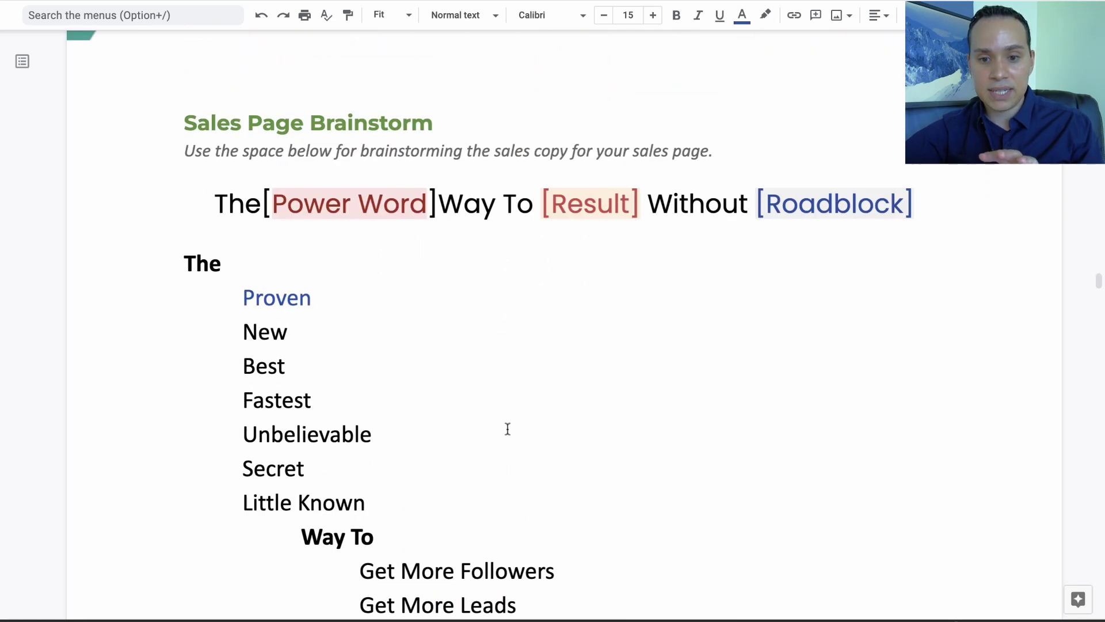
{"action": "left_click_drag", "start_coordinate": [214, 203], "coordinate": [916, 208]}
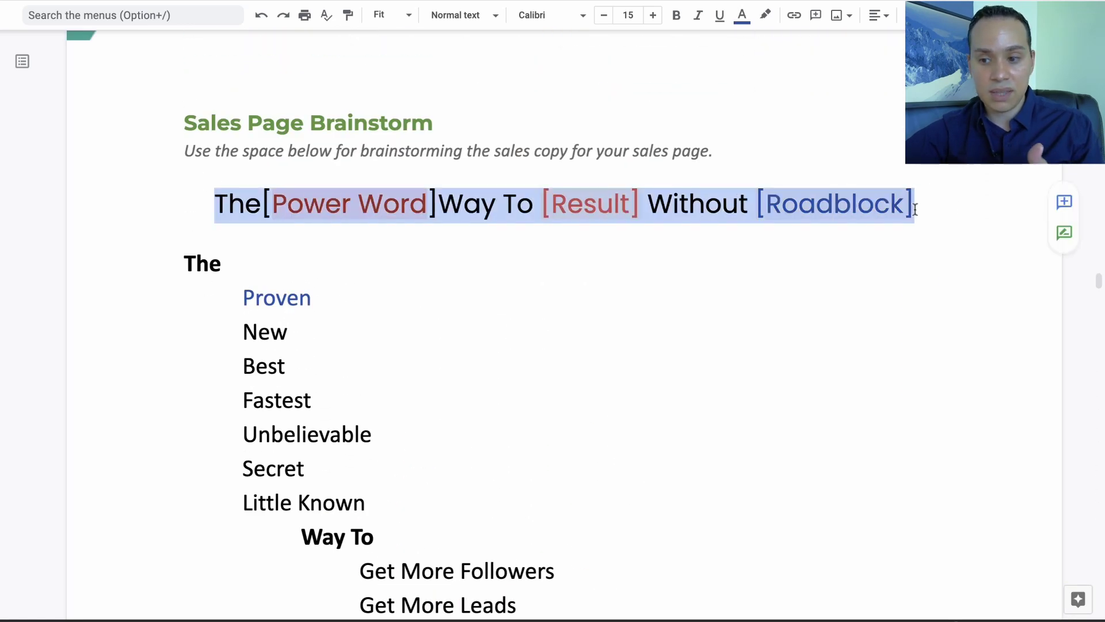
{"action": "scroll", "coordinate": [579, 385], "scroll_direction": "down", "scroll_amount": 4}
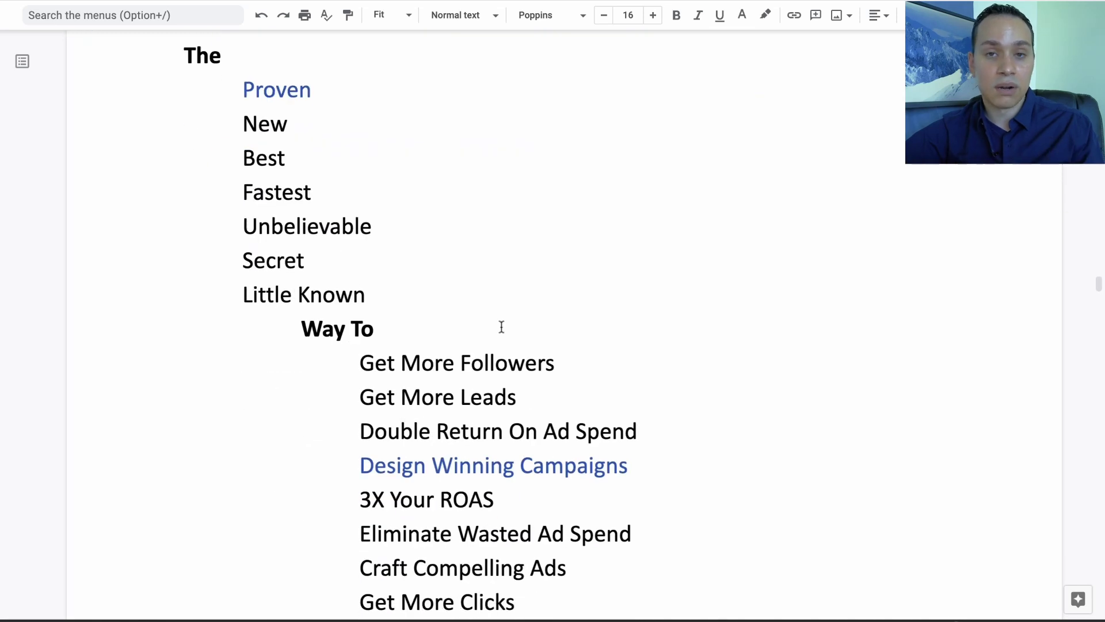
{"action": "scroll", "coordinate": [501, 326], "scroll_direction": "down", "scroll_amount": 4}
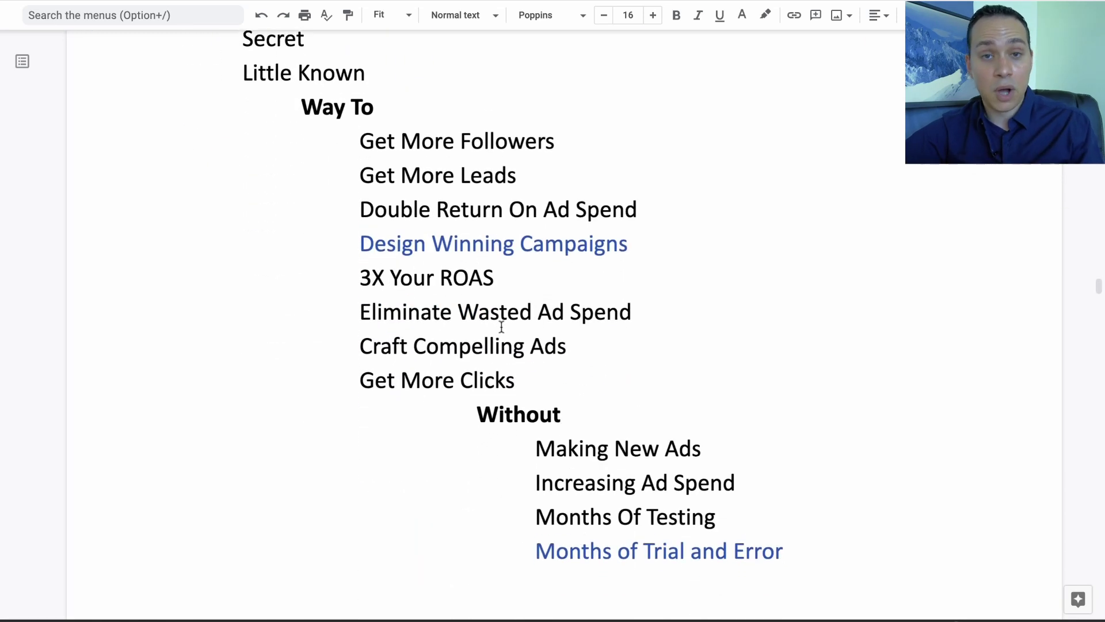
{"action": "scroll", "coordinate": [434, 315], "scroll_direction": "up", "scroll_amount": 1}
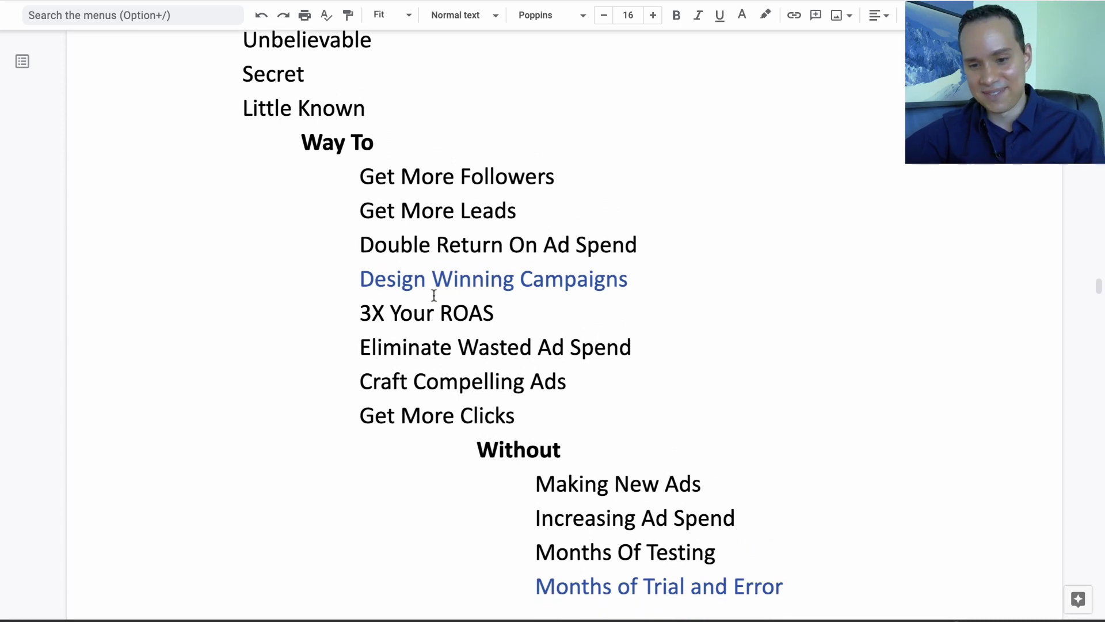
{"action": "left_click", "coordinate": [434, 295]}
- Examine the finished headline in Sales Page Copy - Final, highlighting the whole headline and its part starting at Winning
{"action": "scroll", "coordinate": [434, 295], "scroll_direction": "up", "scroll_amount": 15}
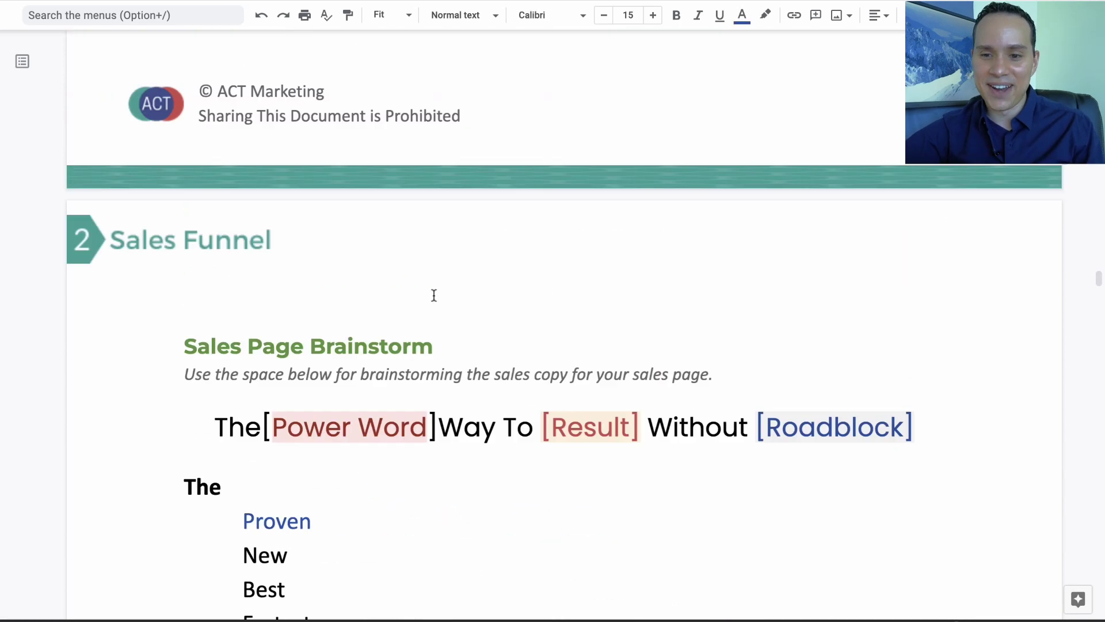
{"action": "scroll", "coordinate": [434, 295], "scroll_direction": "up", "scroll_amount": 15}
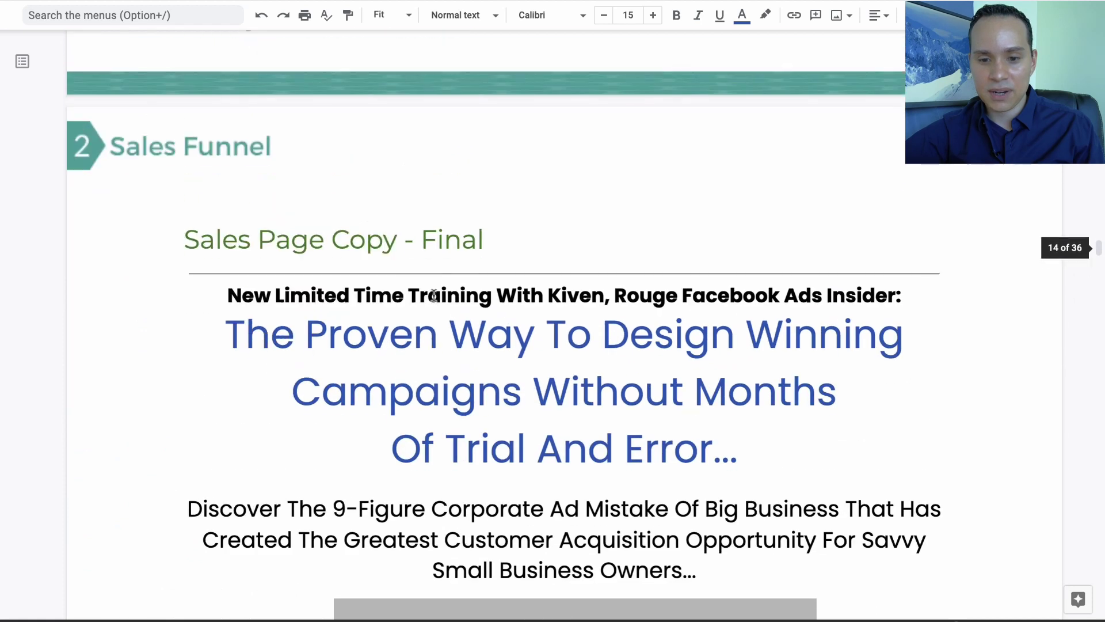
{"action": "scroll", "coordinate": [248, 352], "scroll_direction": "down", "scroll_amount": 2}
{"action": "left_click_drag", "start_coordinate": [224, 165], "coordinate": [780, 296]}
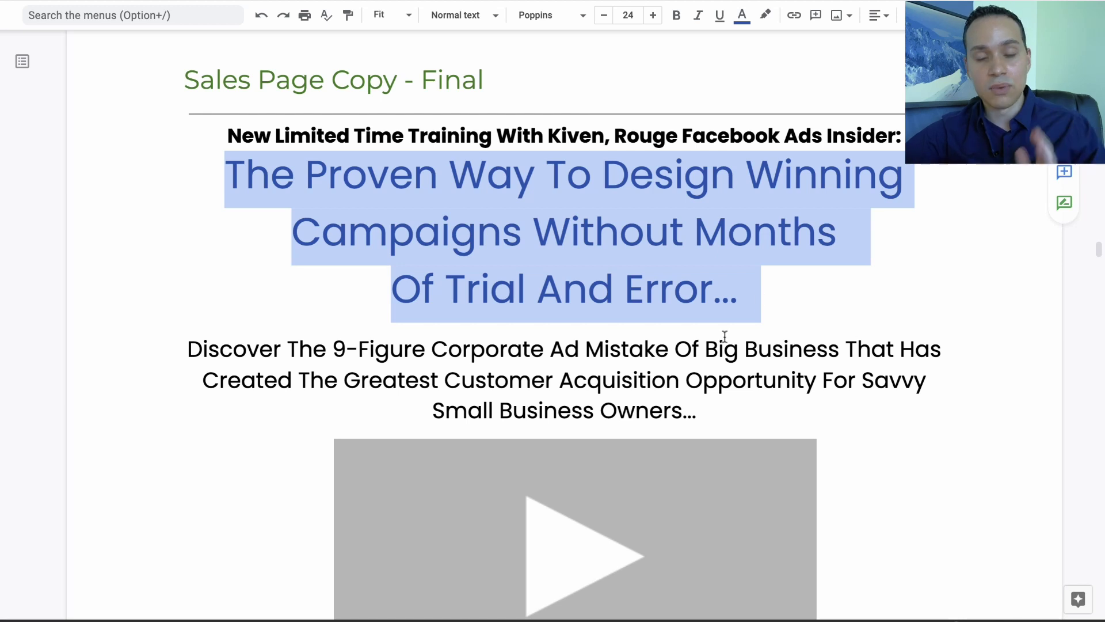
{"action": "left_click", "coordinate": [736, 271]}
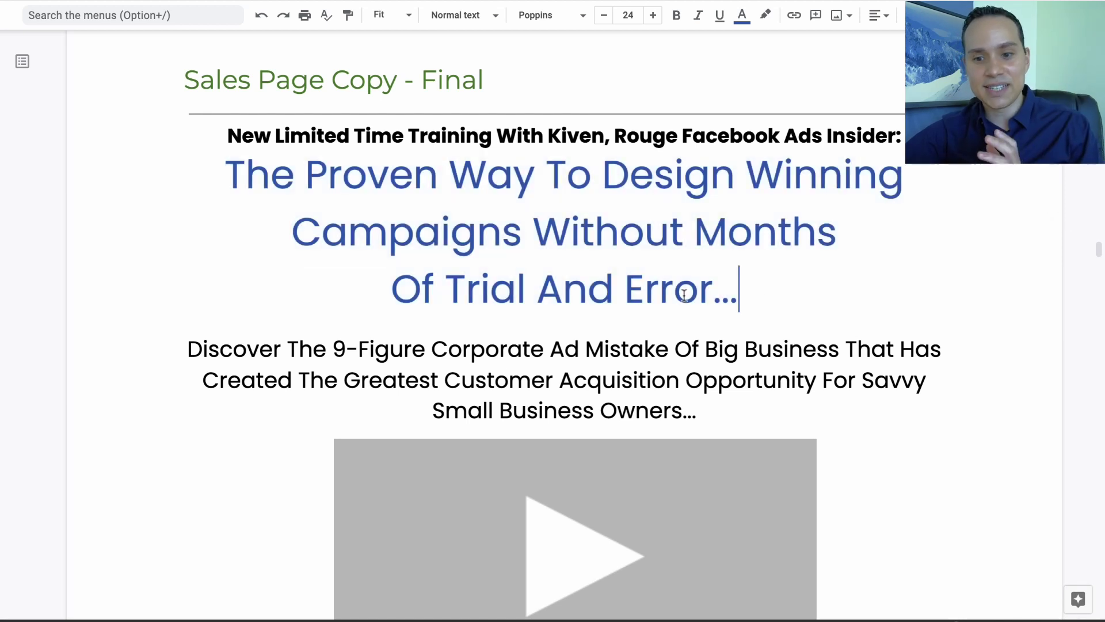
{"action": "left_click", "coordinate": [747, 174]}
{"action": "left_click_drag", "start_coordinate": [747, 175], "coordinate": [758, 304]}
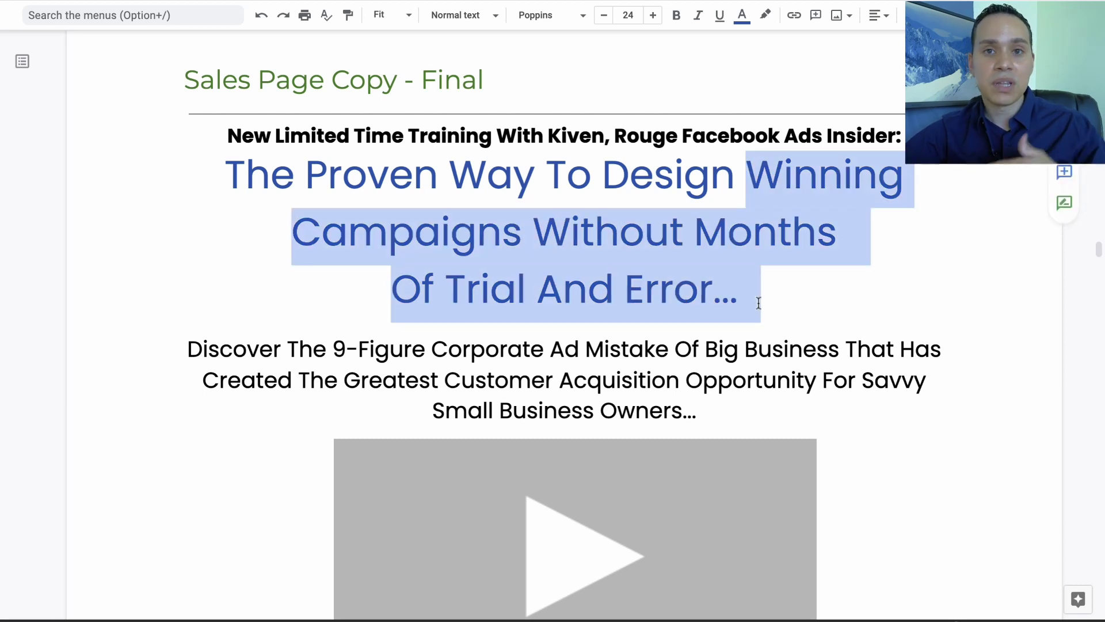
{"action": "left_click", "coordinate": [758, 303]}
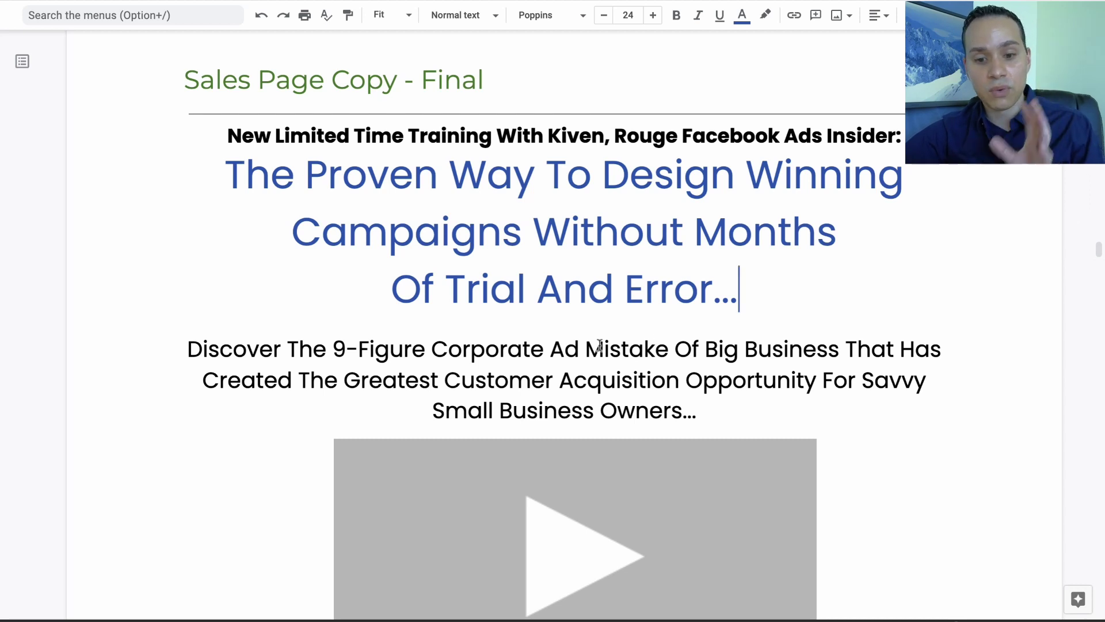
- Return to the sales page formula and examine the three bullet templates under What You'll Get, highlighting them
{"action": "scroll", "coordinate": [599, 345], "scroll_direction": "up", "scroll_amount": 1}
{"action": "scroll", "coordinate": [600, 345], "scroll_direction": "up", "scroll_amount": 10}
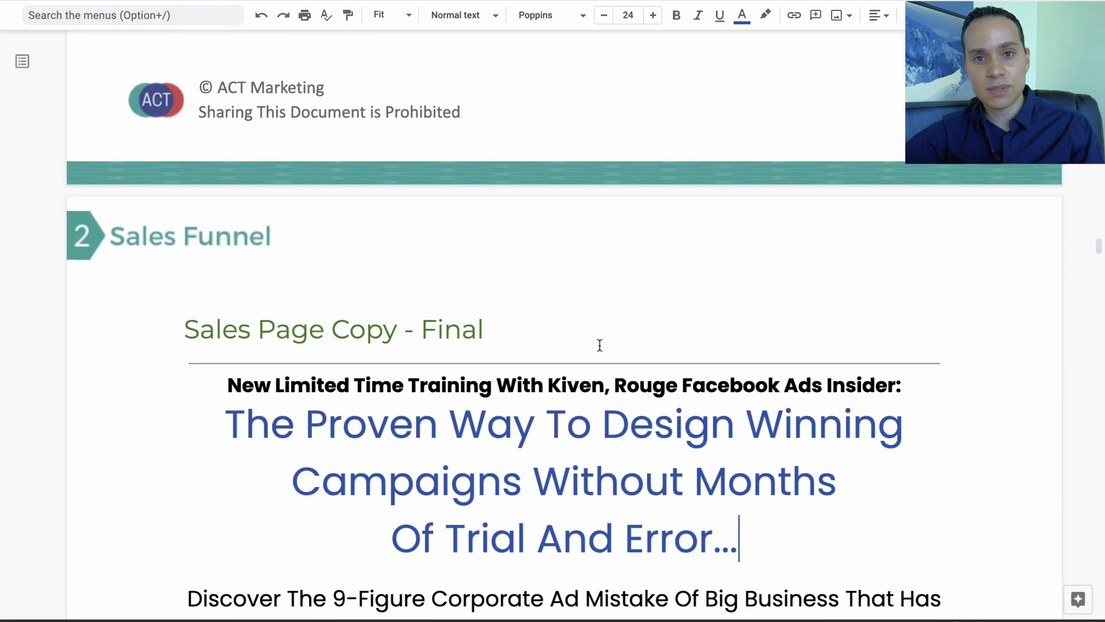
{"action": "scroll", "coordinate": [599, 345], "scroll_direction": "up", "scroll_amount": 20}
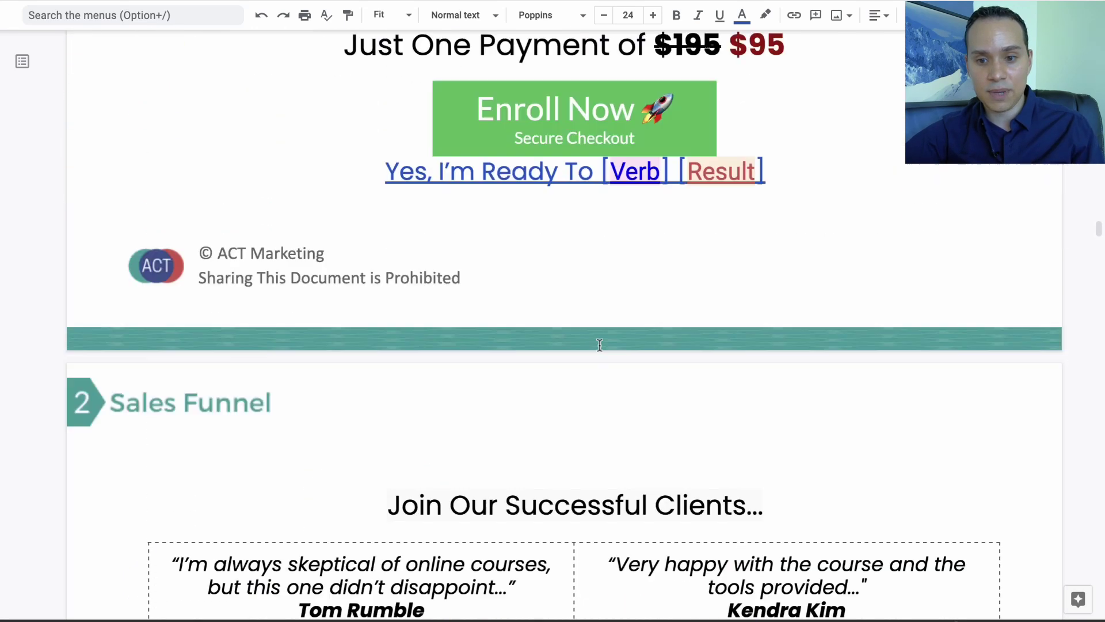
{"action": "scroll", "coordinate": [599, 346], "scroll_direction": "down", "scroll_amount": 4}
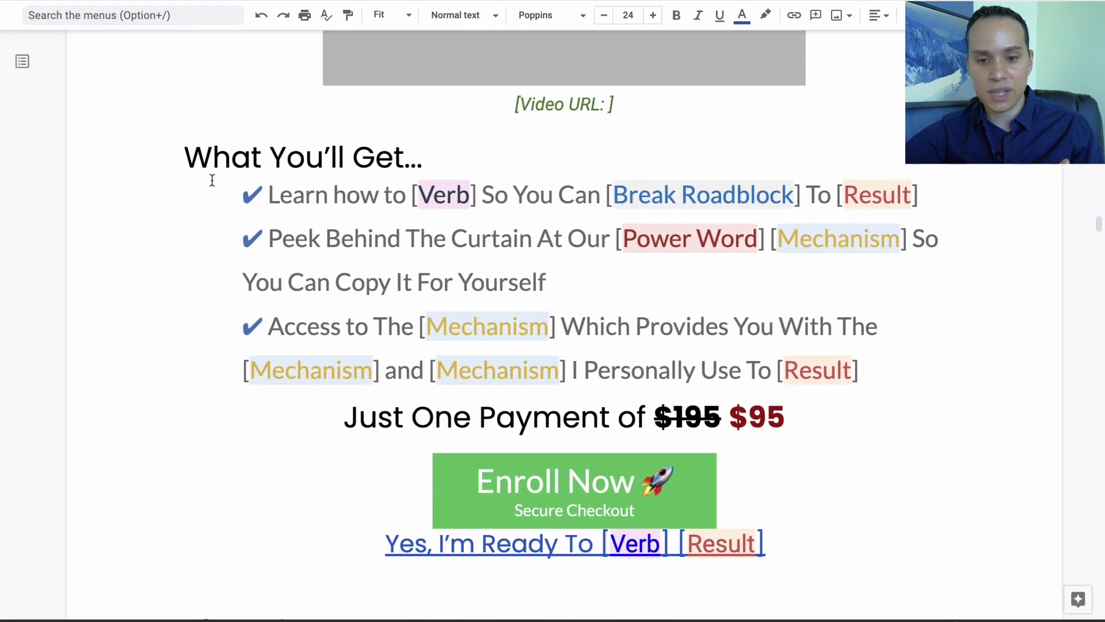
{"action": "left_click_drag", "start_coordinate": [214, 188], "coordinate": [856, 367]}
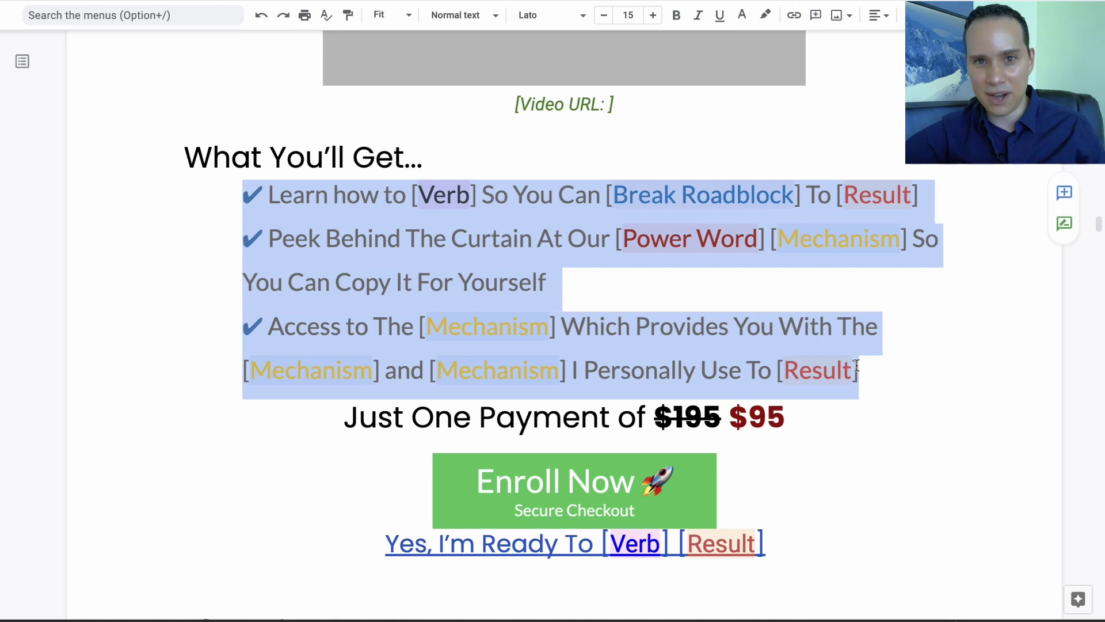
{"action": "left_click", "coordinate": [687, 321]}
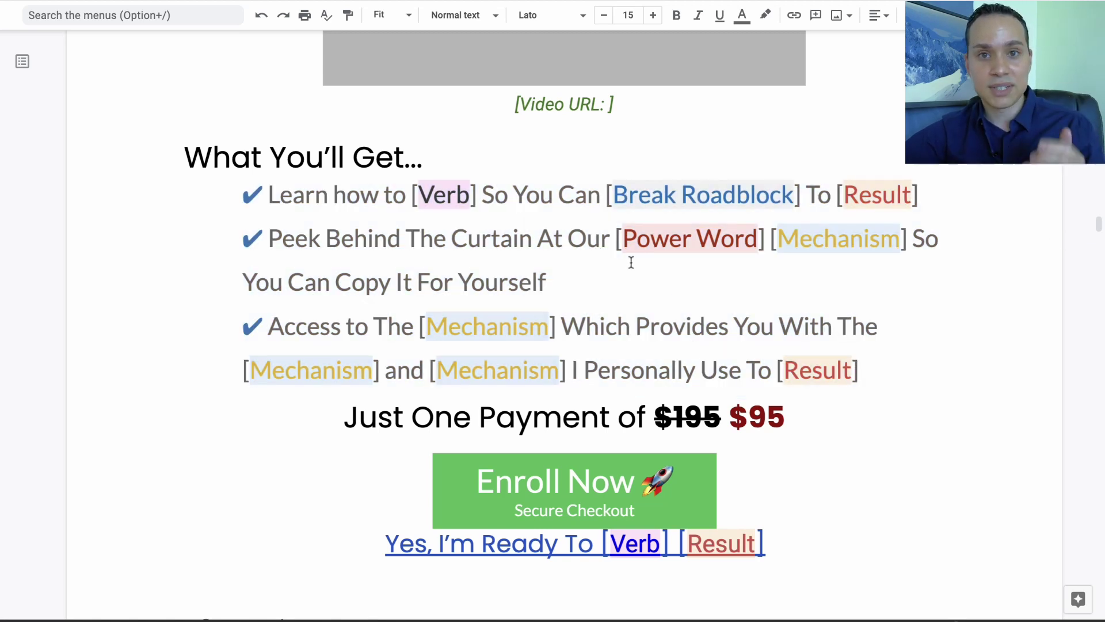
- Find the Peek Behind The Curtain bullet formula in the sales page brainstorm and look over its option lists
{"action": "scroll", "coordinate": [630, 262], "scroll_direction": "down", "scroll_amount": 20}
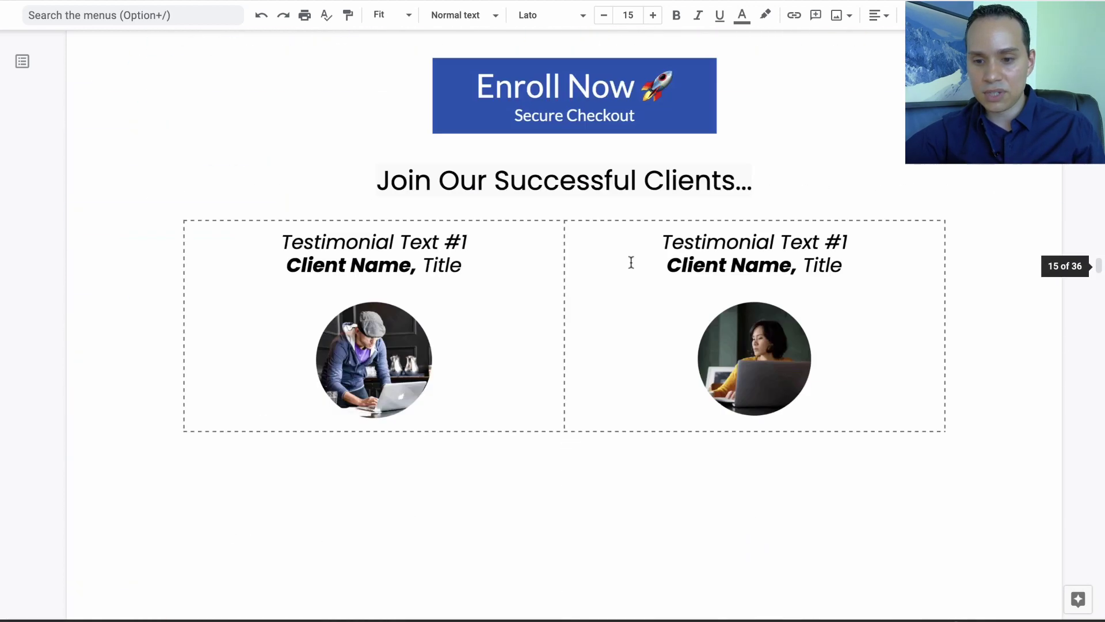
{"action": "scroll", "coordinate": [631, 262], "scroll_direction": "down", "scroll_amount": 20}
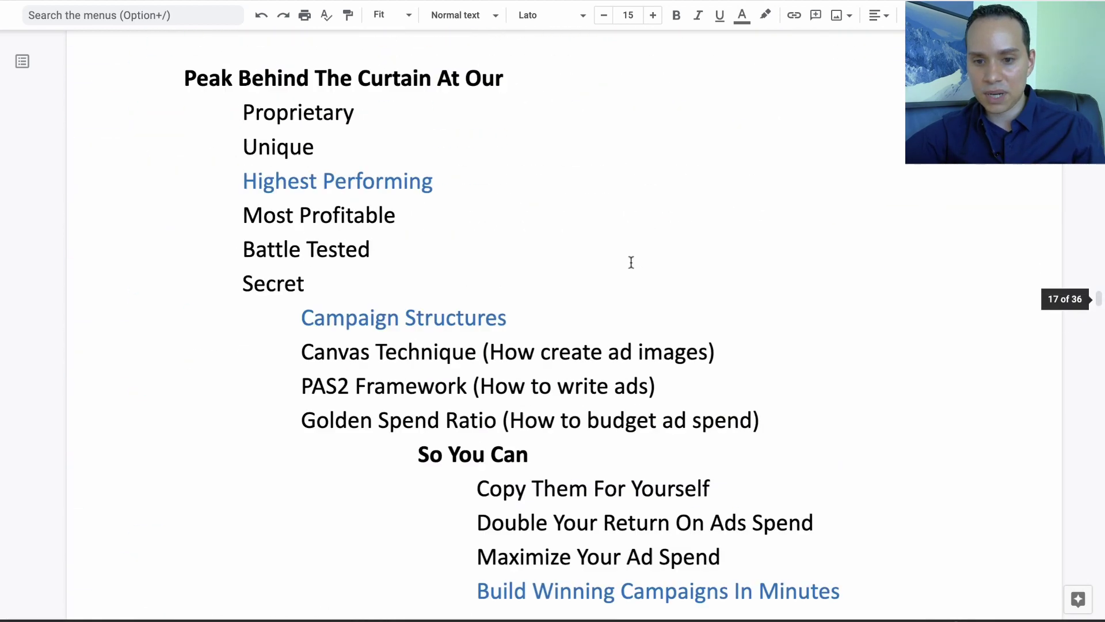
{"action": "scroll", "coordinate": [631, 262], "scroll_direction": "up", "scroll_amount": 5}
{"action": "scroll", "coordinate": [631, 262], "scroll_direction": "down", "scroll_amount": 9}
{"action": "scroll", "coordinate": [631, 262], "scroll_direction": "up", "scroll_amount": 5}
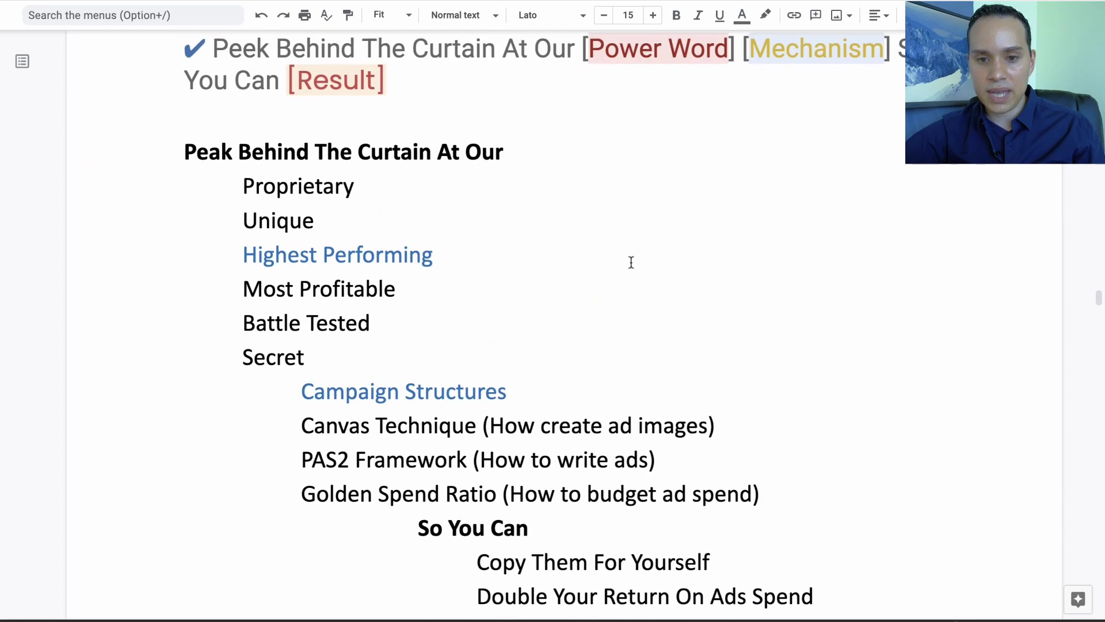
{"action": "scroll", "coordinate": [631, 262], "scroll_direction": "up", "scroll_amount": 8}
{"action": "scroll", "coordinate": [631, 261], "scroll_direction": "down", "scroll_amount": 8}
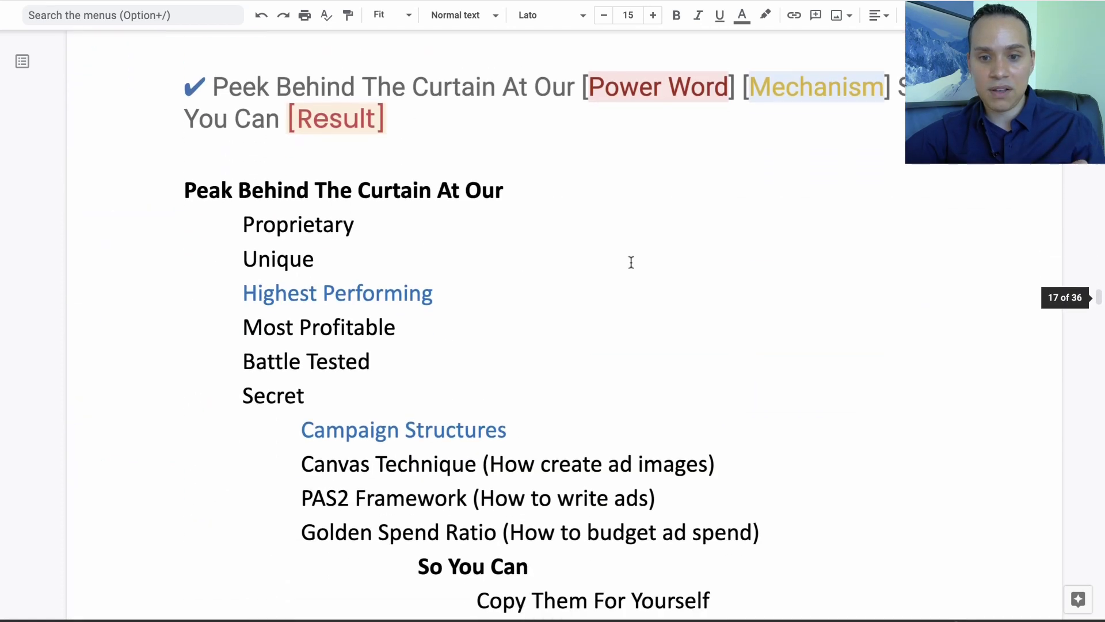
{"action": "scroll", "coordinate": [631, 262], "scroll_direction": "down", "scroll_amount": 1}
{"action": "scroll", "coordinate": [630, 262], "scroll_direction": "up", "scroll_amount": 1}
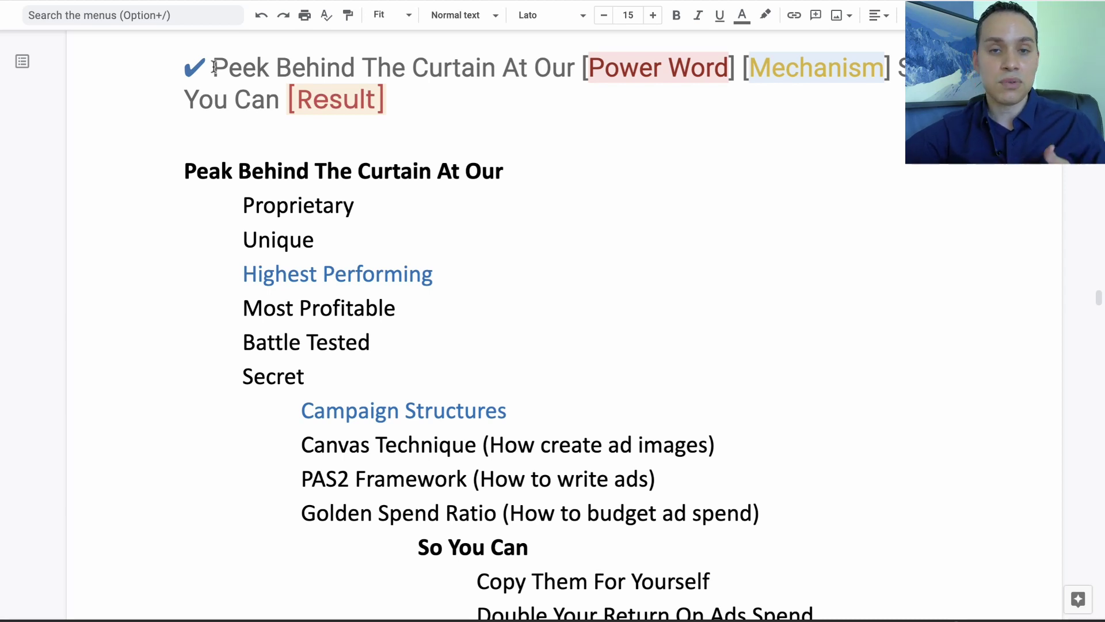
- Highlight the power word options from Proprietary to Secret under Peak Behind The Curtain At Our
{"action": "scroll", "coordinate": [189, 115], "scroll_direction": "up", "scroll_amount": 1}
{"action": "left_click", "coordinate": [162, 195]}
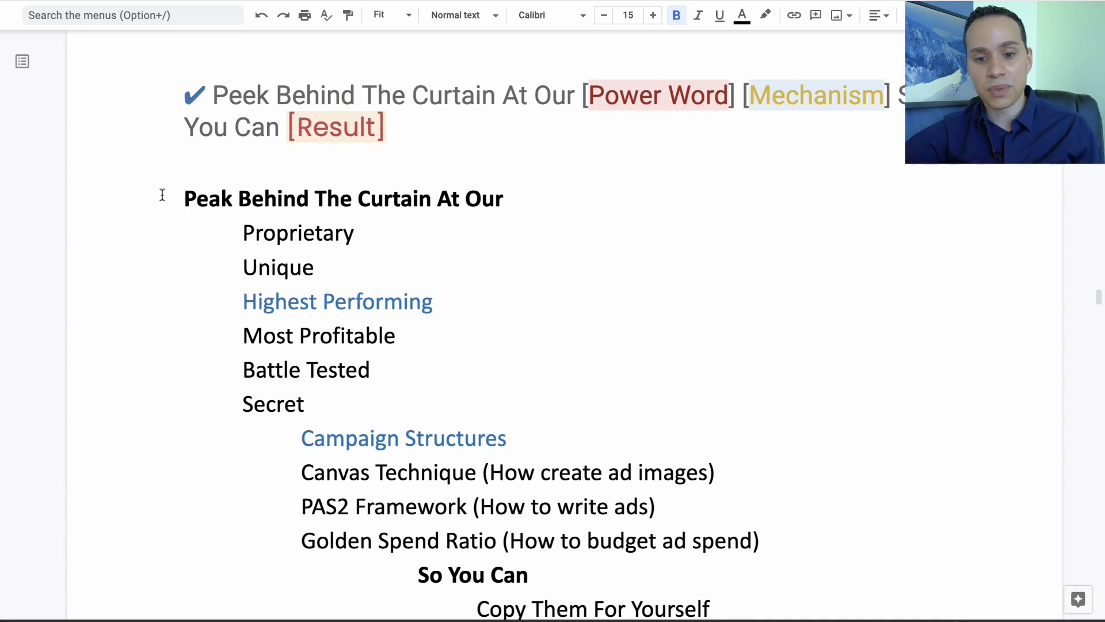
{"action": "left_click", "coordinate": [234, 225]}
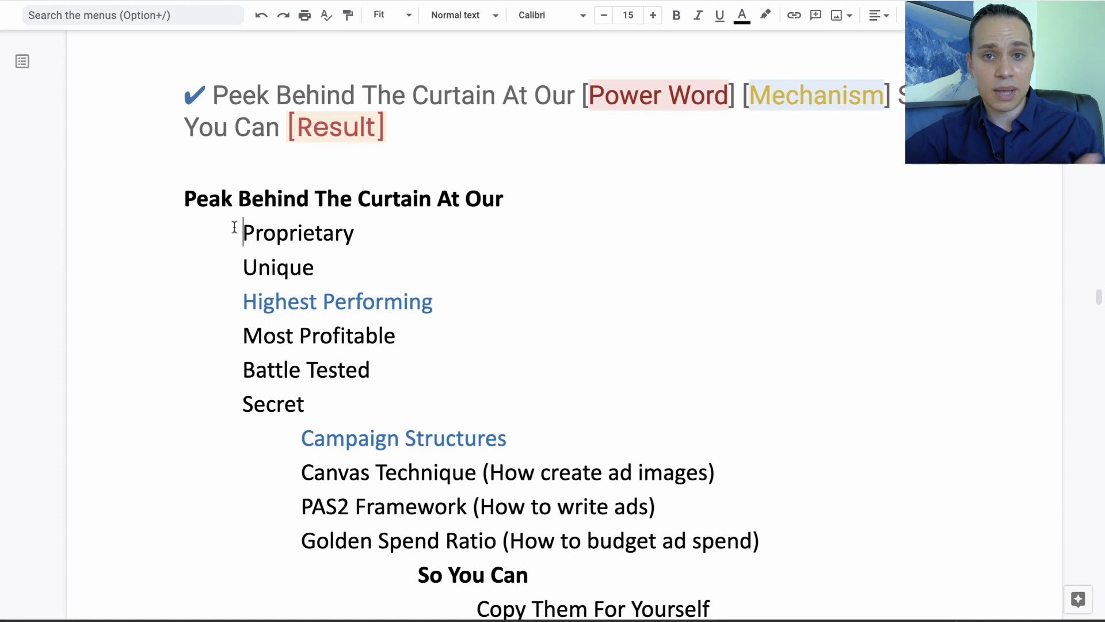
{"action": "left_click_drag", "start_coordinate": [239, 226], "coordinate": [328, 395]}
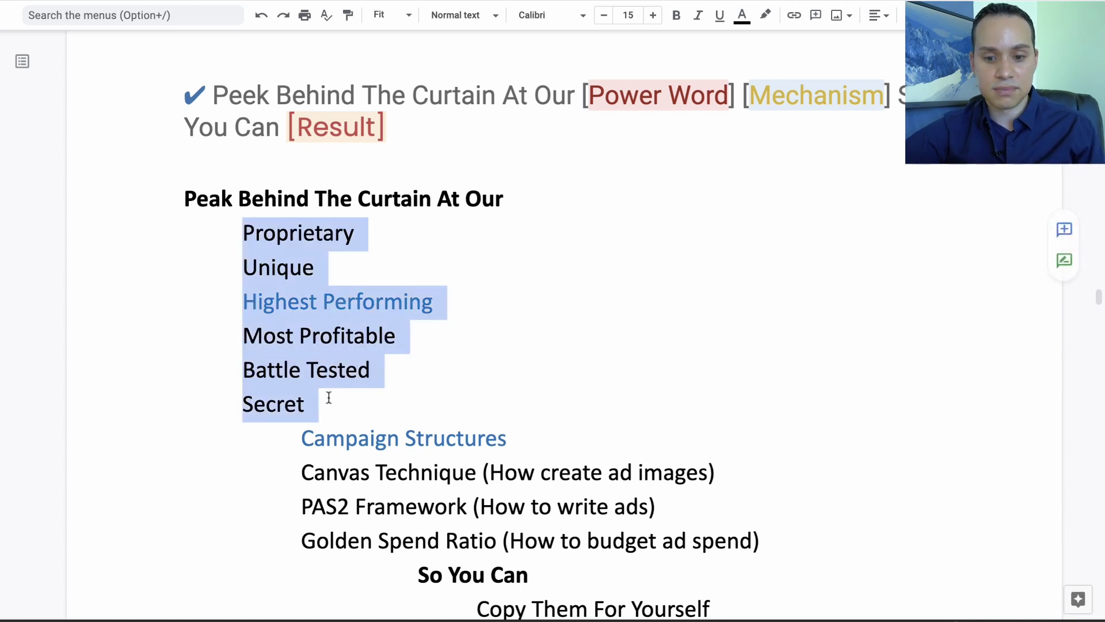
- Examine the mechanism options in the Peak Behind The Curtain brainstorm, highlighting Canvas Technique, How to write ads and How to budget ad spend
{"action": "left_click", "coordinate": [319, 398]}
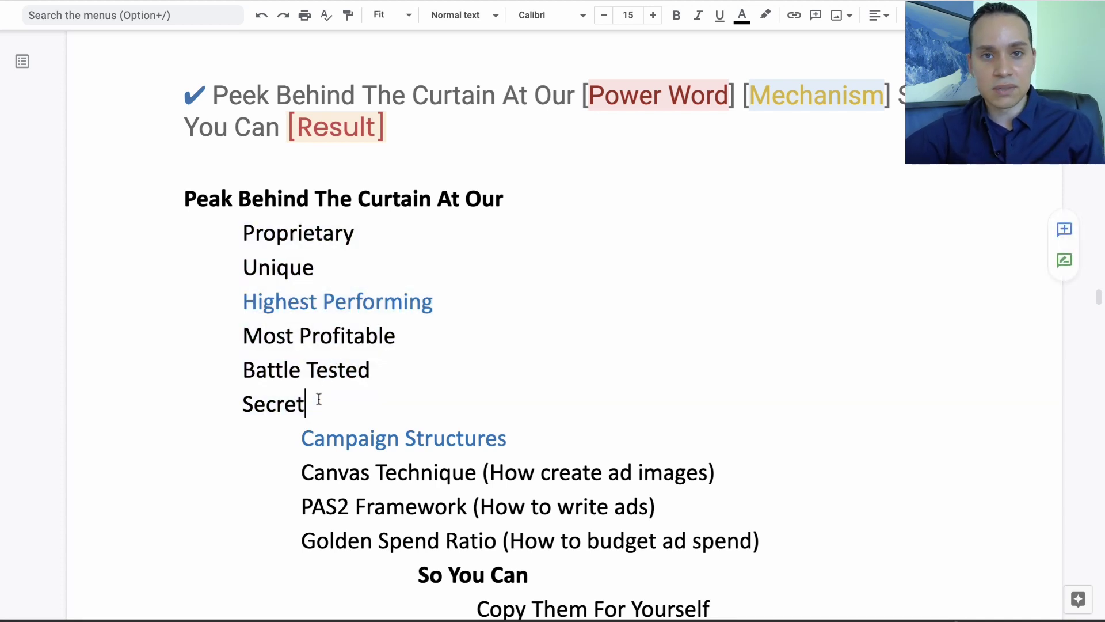
{"action": "scroll", "coordinate": [322, 397], "scroll_direction": "down", "scroll_amount": 1}
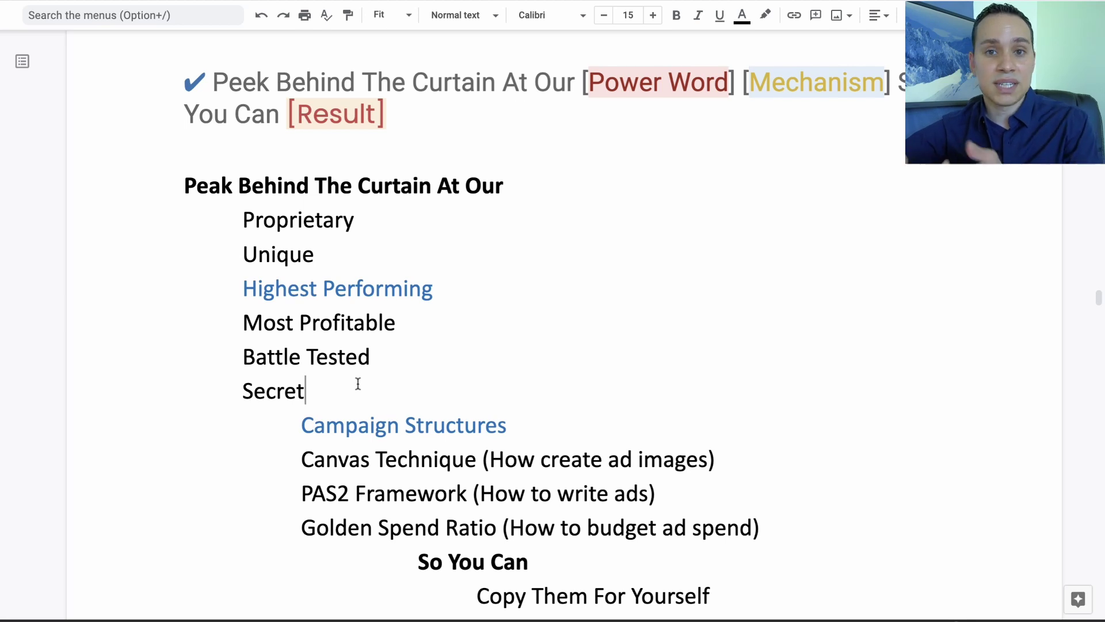
{"action": "scroll", "coordinate": [357, 383], "scroll_direction": "down", "scroll_amount": 3}
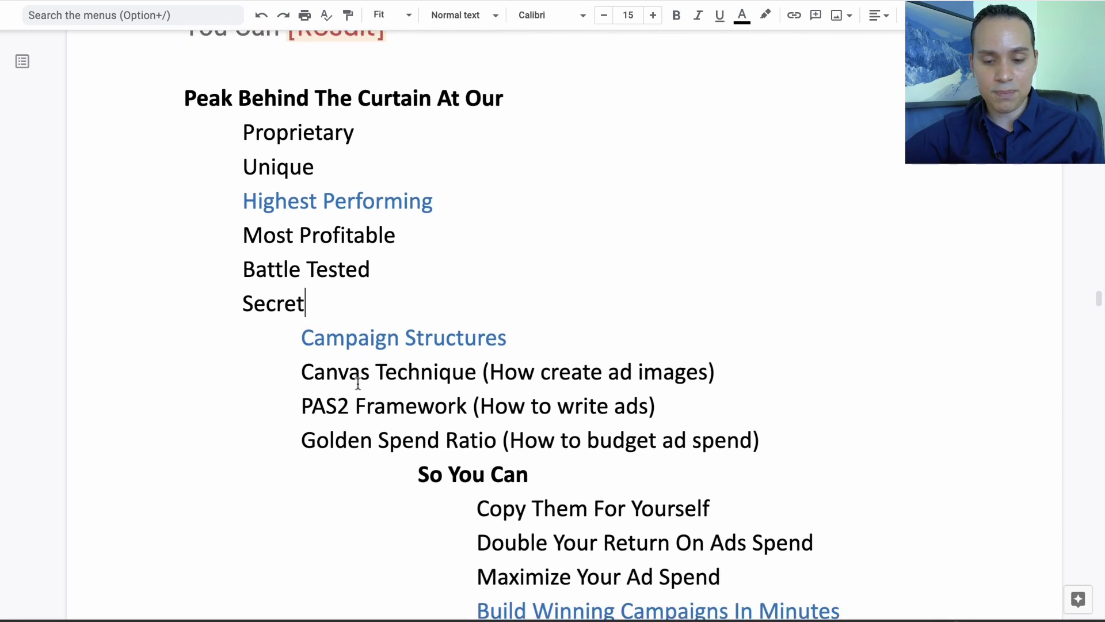
{"action": "left_click_drag", "start_coordinate": [300, 315], "coordinate": [476, 314]}
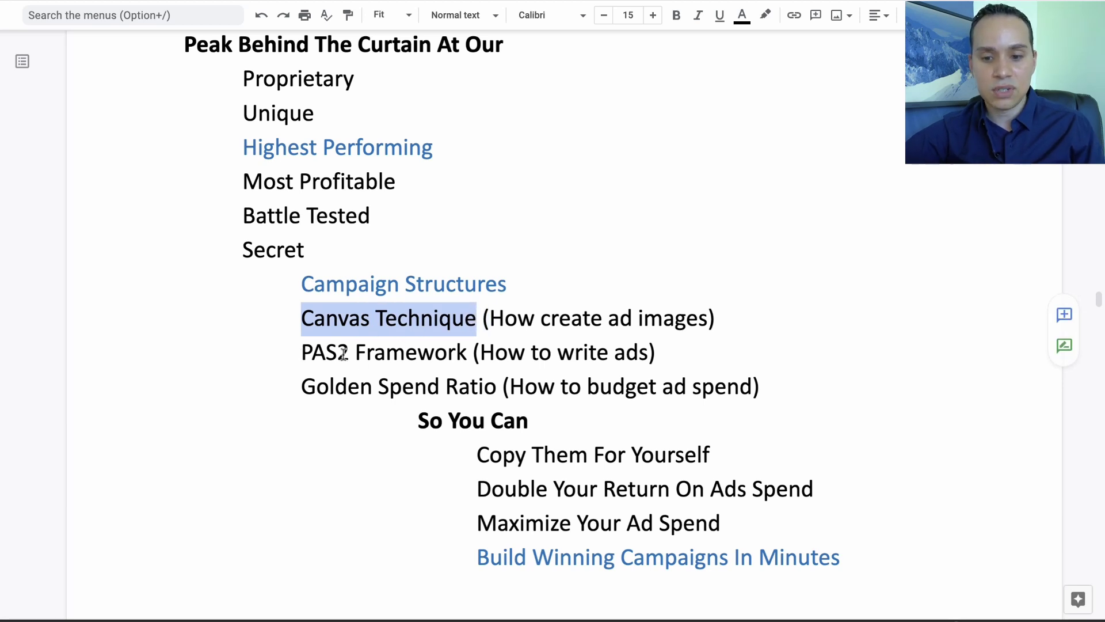
{"action": "left_click_drag", "start_coordinate": [481, 351], "coordinate": [659, 346]}
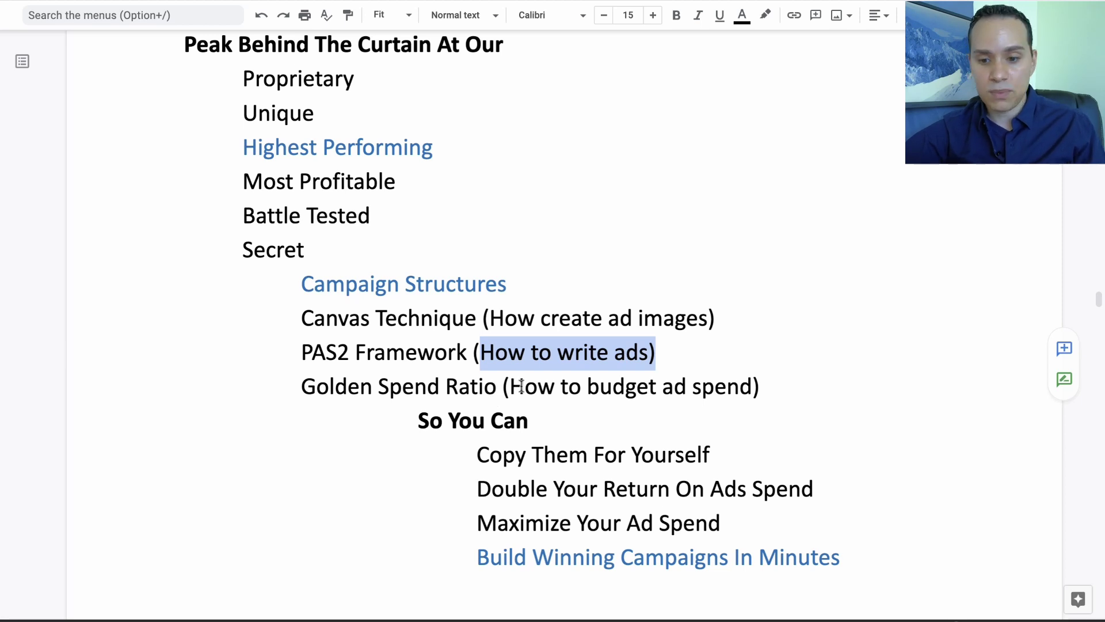
{"action": "left_click_drag", "start_coordinate": [508, 386], "coordinate": [753, 380]}
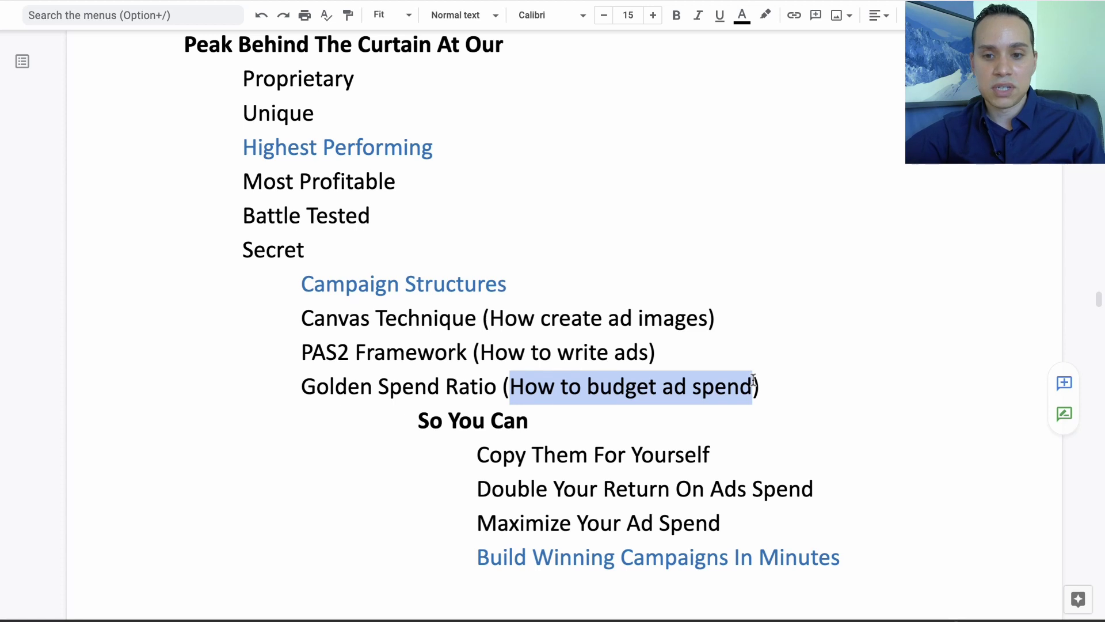
{"action": "scroll", "coordinate": [753, 380], "scroll_direction": "up", "scroll_amount": 3}
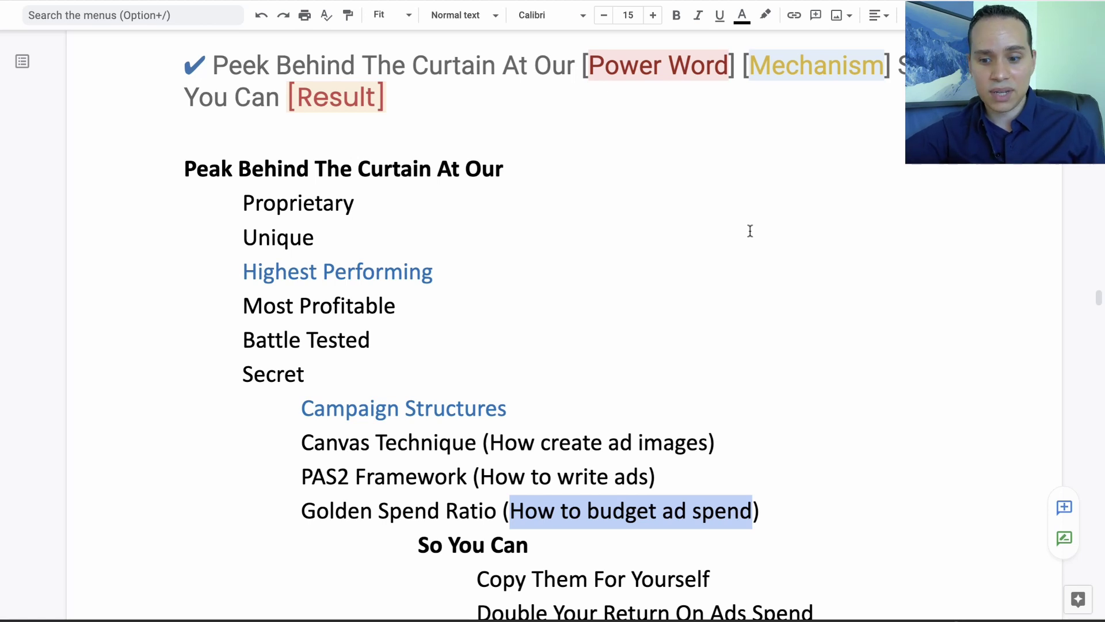
{"action": "scroll", "coordinate": [750, 230], "scroll_direction": "down", "scroll_amount": 1}
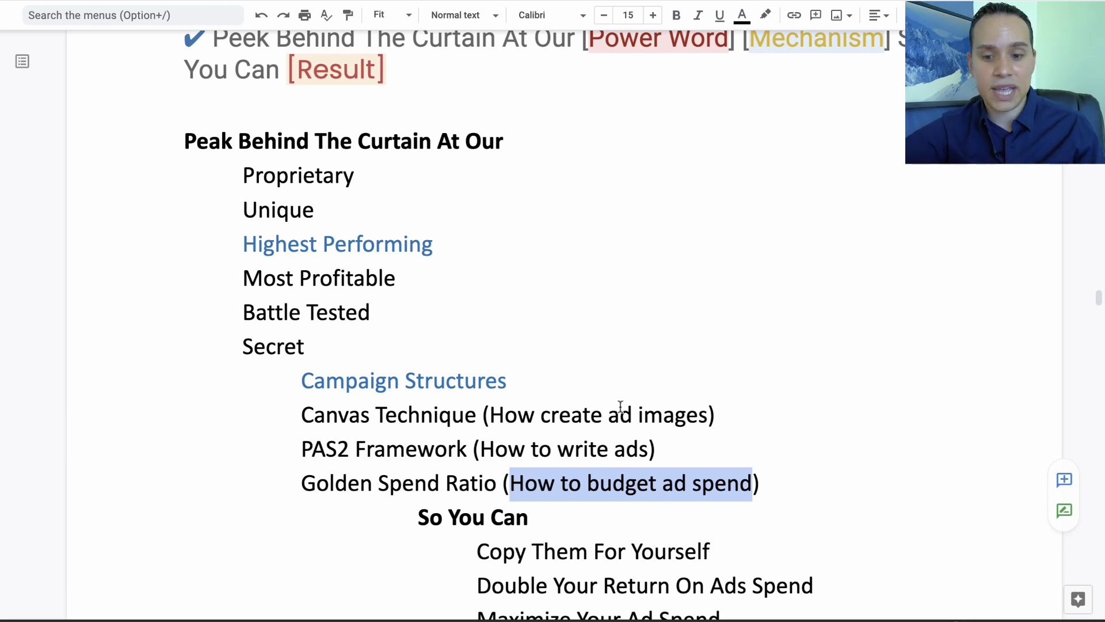
- Examine the So You Can result options, highlighting them from Copy Them For Yourself to Build Winning Campaigns In Minutes
{"action": "scroll", "coordinate": [570, 448], "scroll_direction": "down", "scroll_amount": 3}
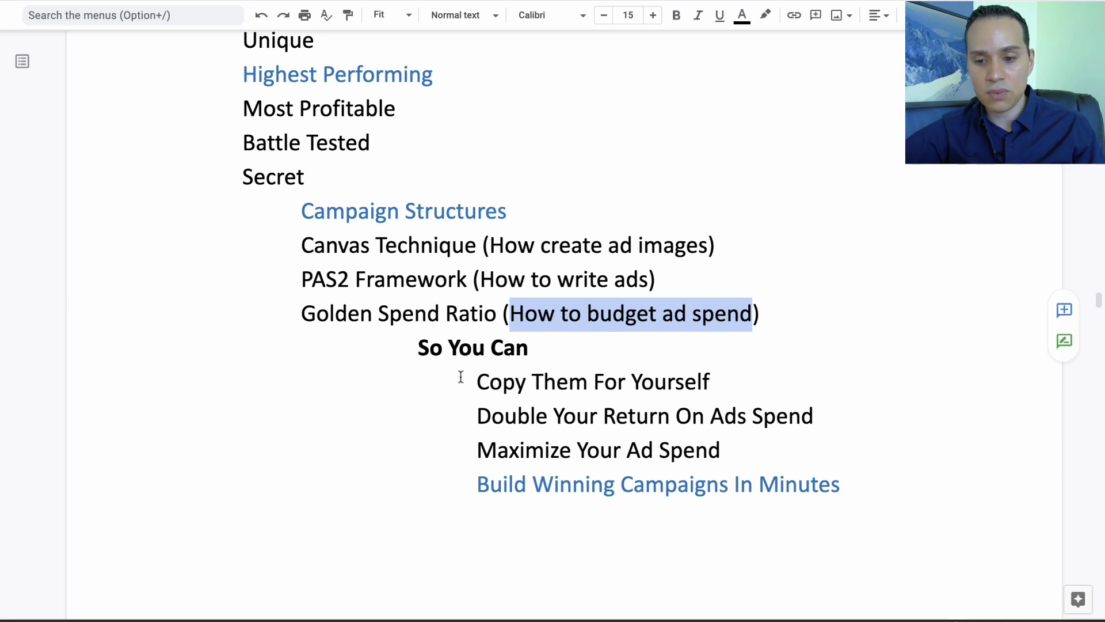
{"action": "left_click_drag", "start_coordinate": [458, 375], "coordinate": [883, 485]}
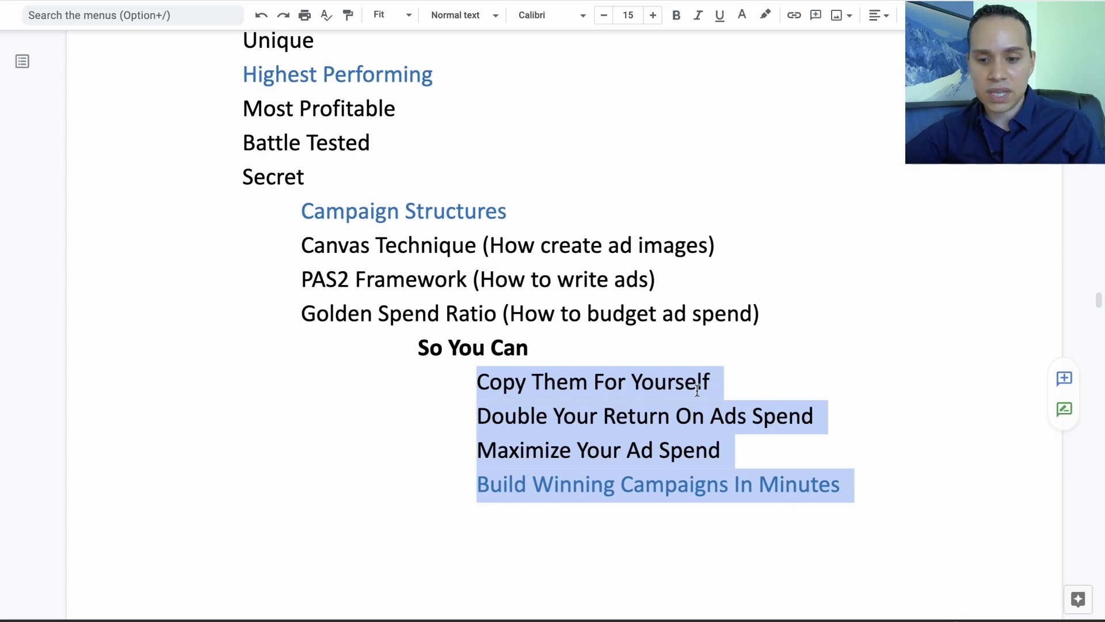
{"action": "left_click", "coordinate": [465, 375]}
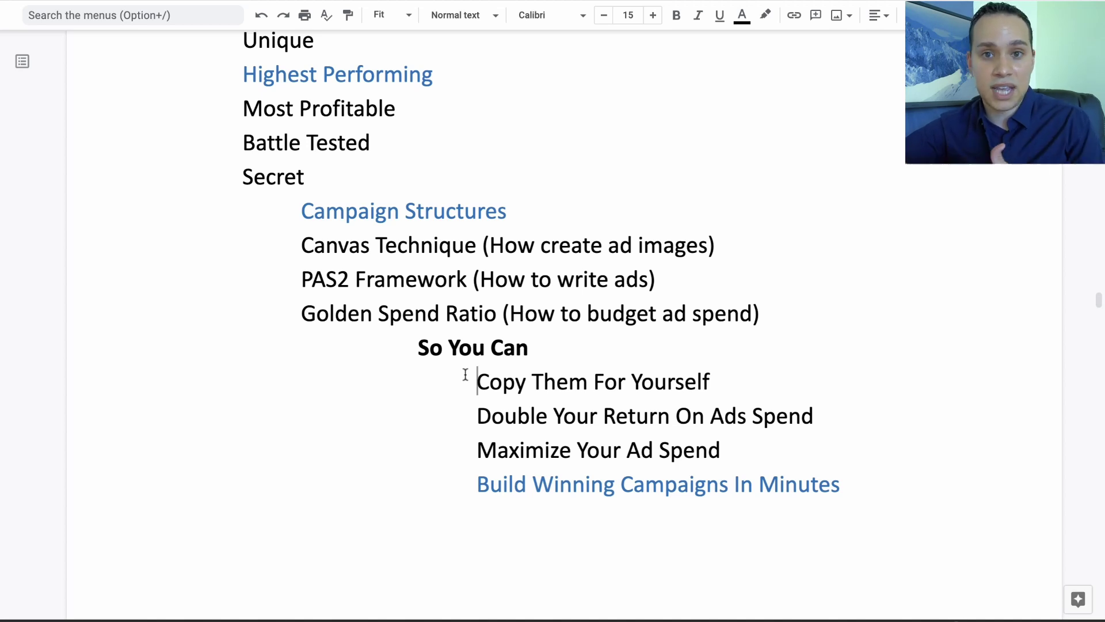
{"action": "left_click", "coordinate": [465, 478]}
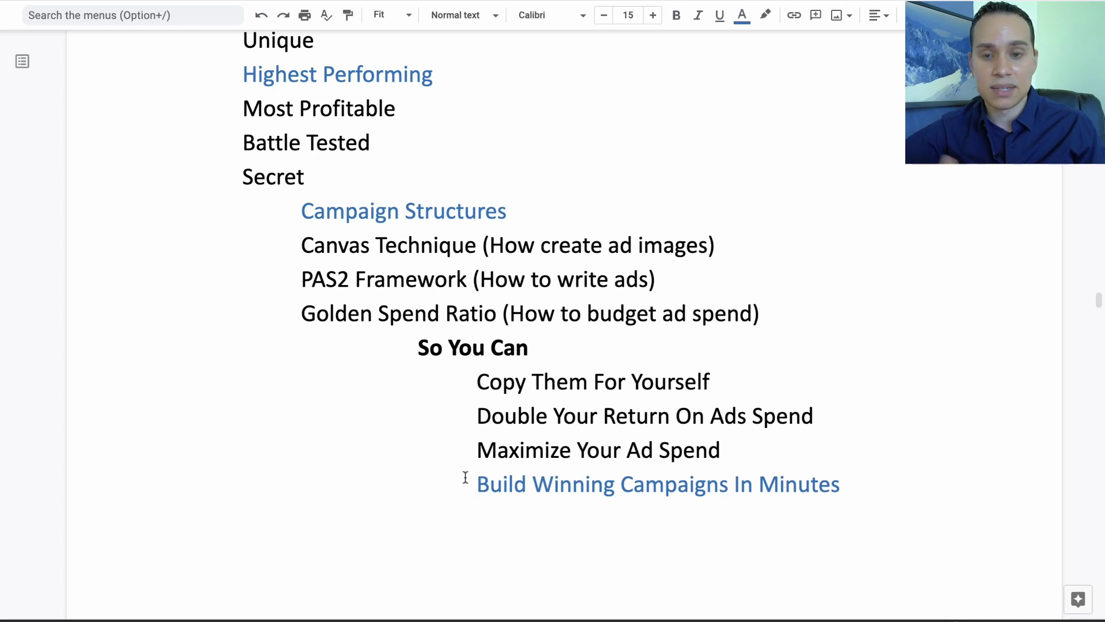
- Return to the sales page formula and review the What You'll Get bullets and the testimonials or self-quote section below them
{"action": "scroll", "coordinate": [464, 485], "scroll_direction": "up", "scroll_amount": 4}
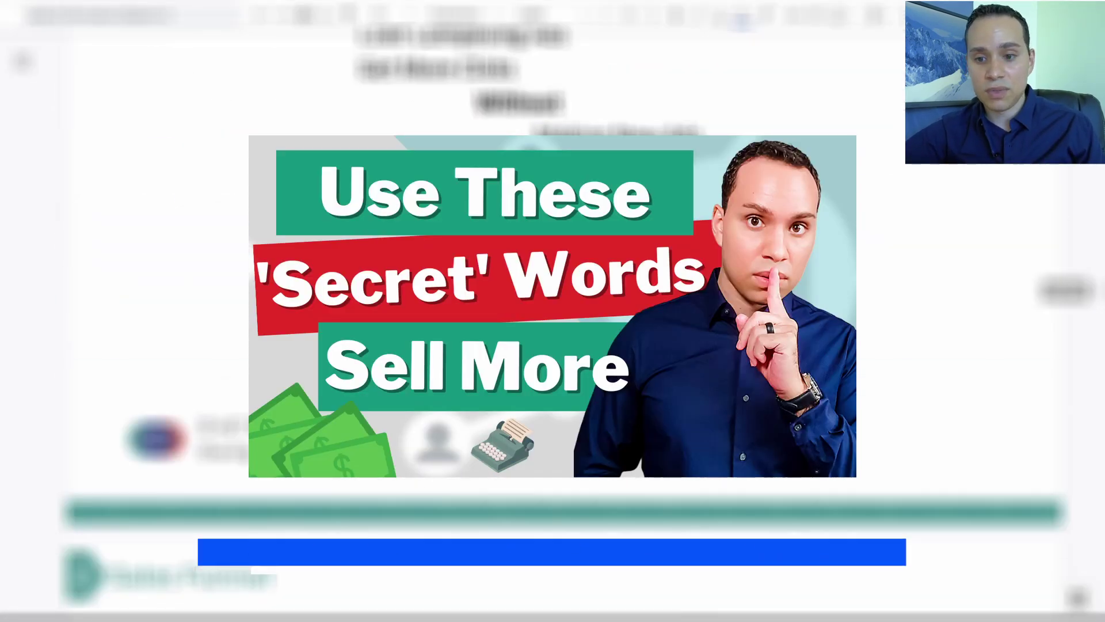
{"action": "scroll", "coordinate": [552, 347], "scroll_direction": "down", "scroll_amount": 10}
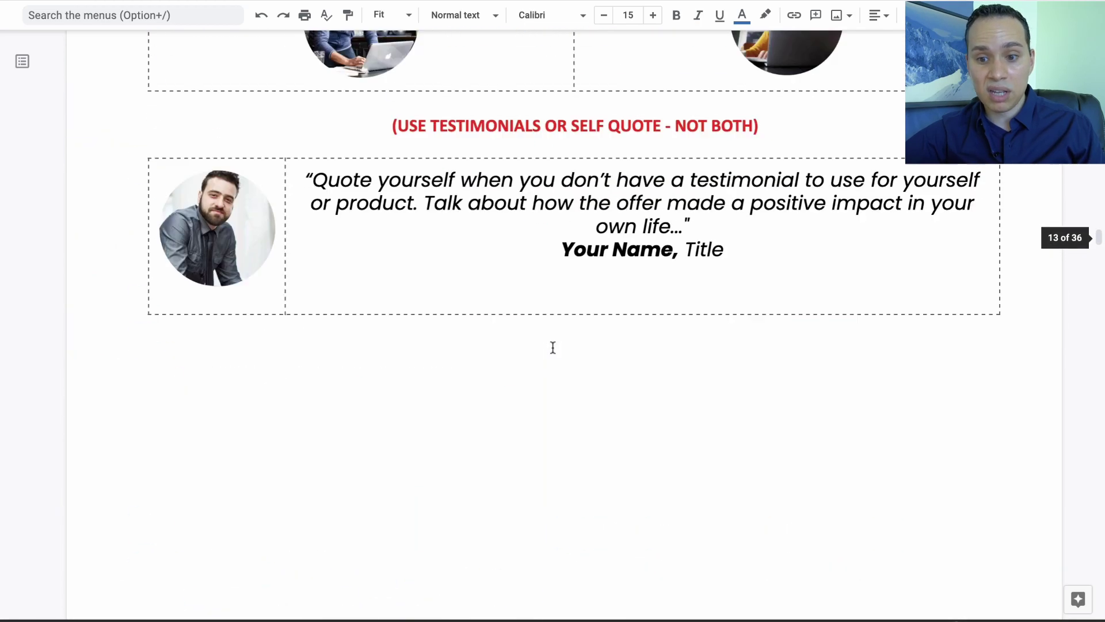
{"action": "scroll", "coordinate": [553, 347], "scroll_direction": "up", "scroll_amount": 13}
{"action": "scroll", "coordinate": [553, 347], "scroll_direction": "up", "scroll_amount": 1}
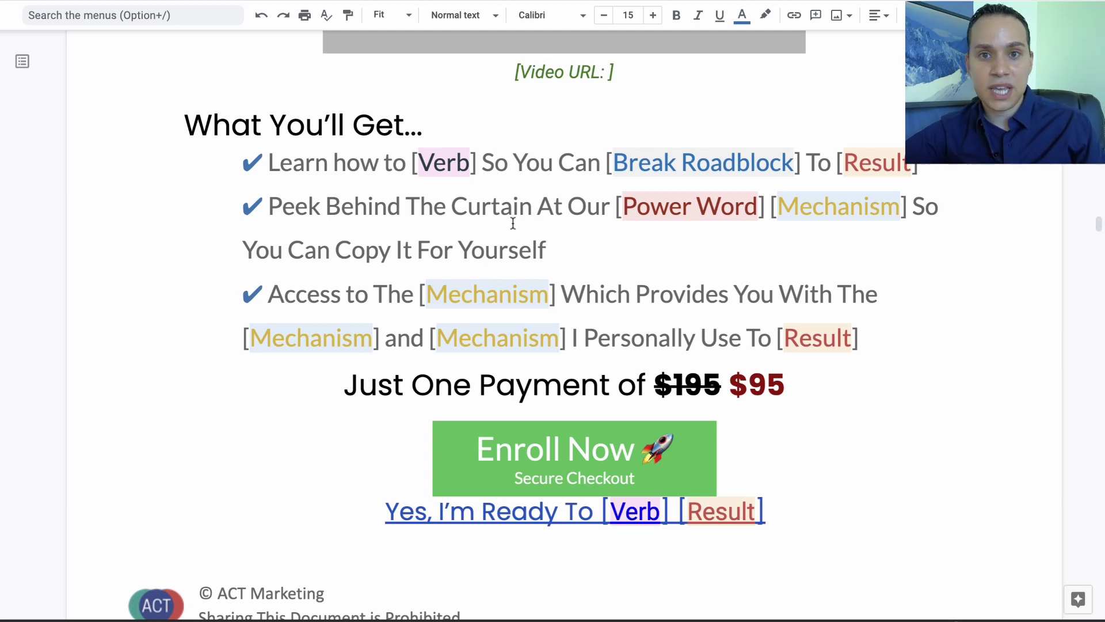
{"action": "scroll", "coordinate": [513, 222], "scroll_direction": "down", "scroll_amount": 12}
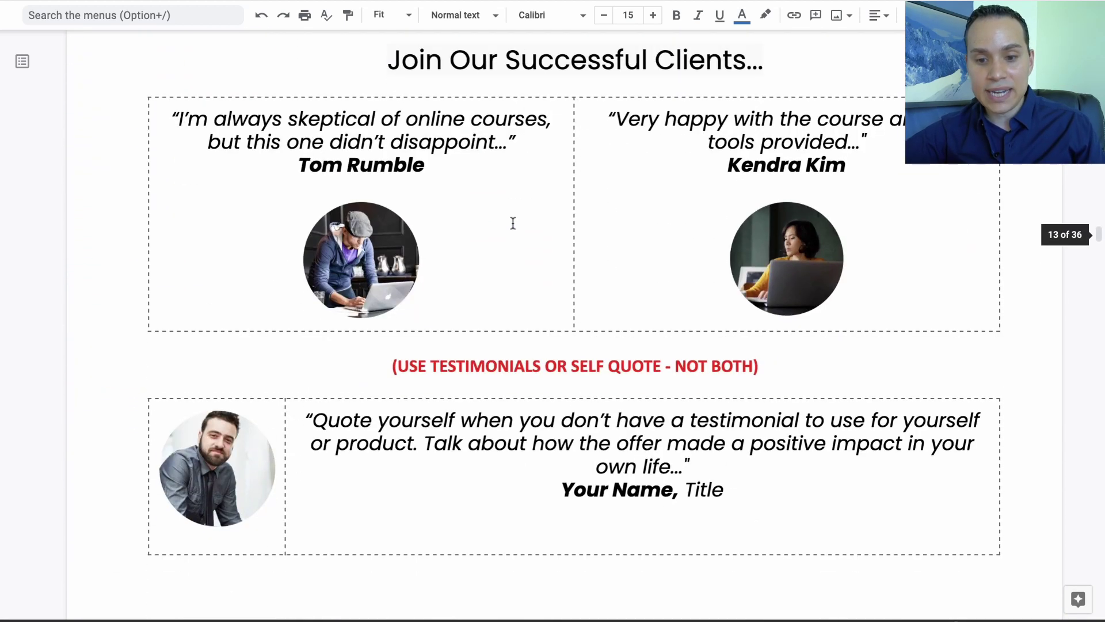
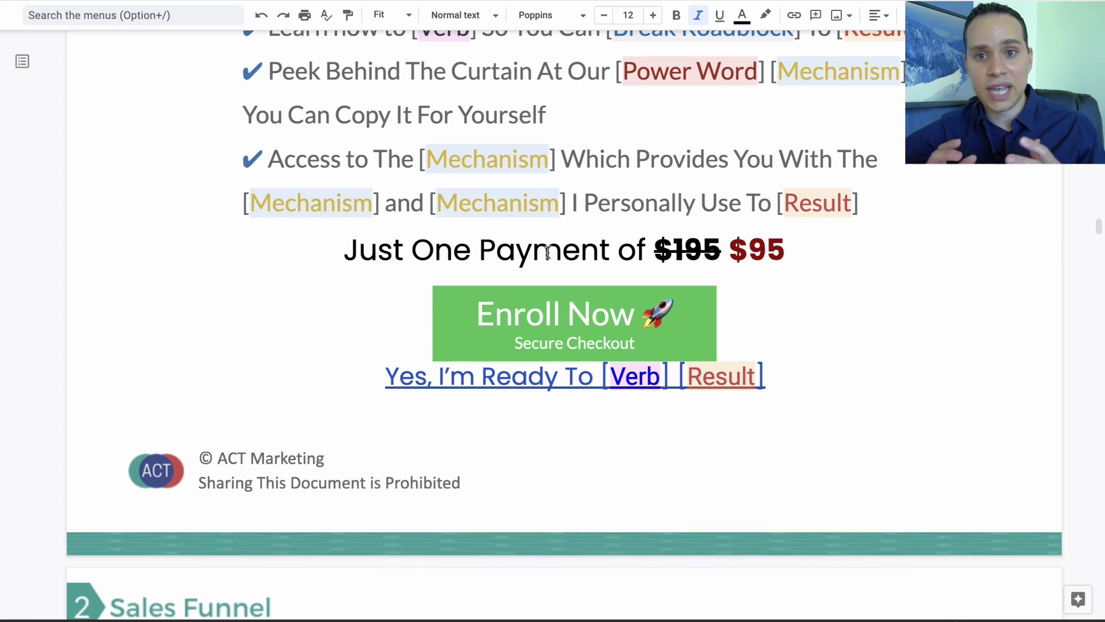
- Find the HAWK Video Sales Letter Formula and read its Hook section: Enrolling Question, Problem and Agitate
{"action": "scroll", "coordinate": [547, 252], "scroll_direction": "down", "scroll_amount": 1}
{"action": "scroll", "coordinate": [547, 251], "scroll_direction": "down", "scroll_amount": 20}
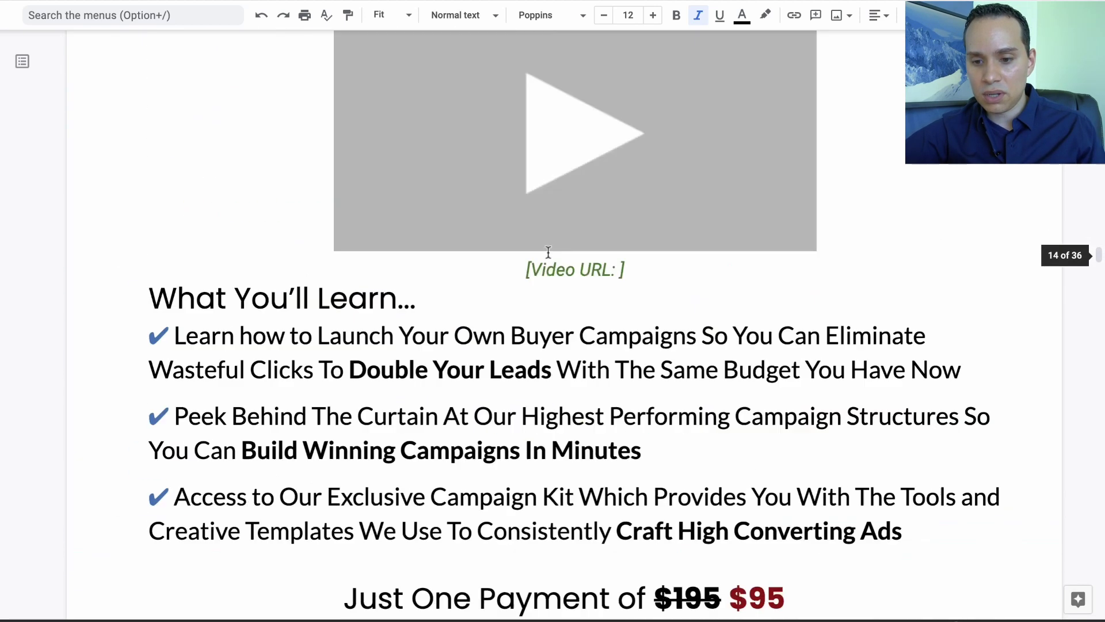
{"action": "scroll", "coordinate": [548, 252], "scroll_direction": "down", "scroll_amount": 20}
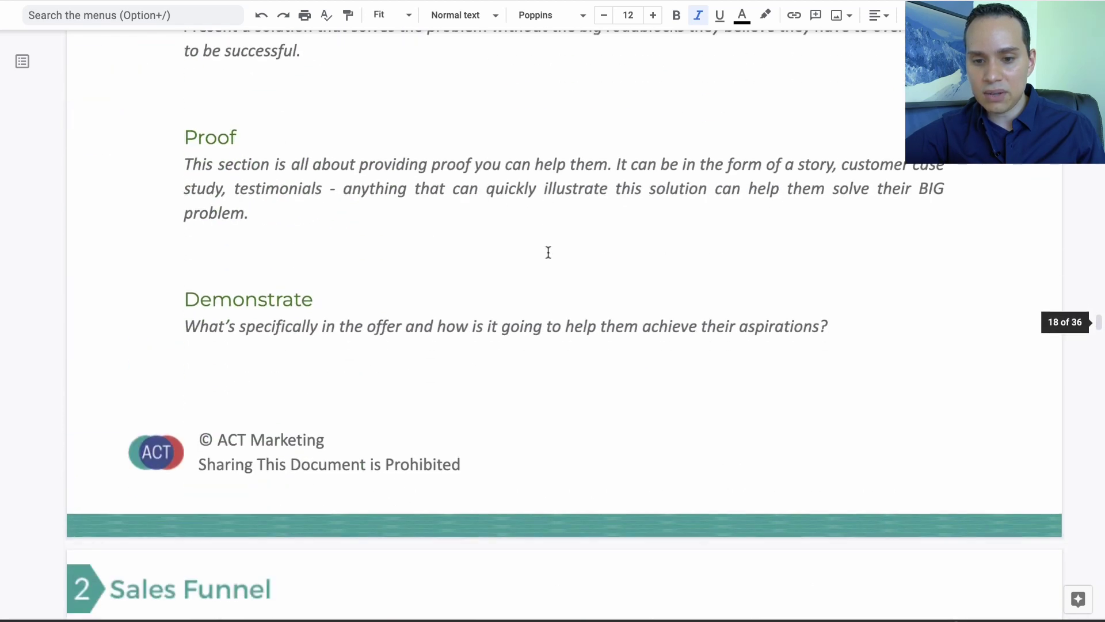
{"action": "scroll", "coordinate": [548, 252], "scroll_direction": "down", "scroll_amount": 2}
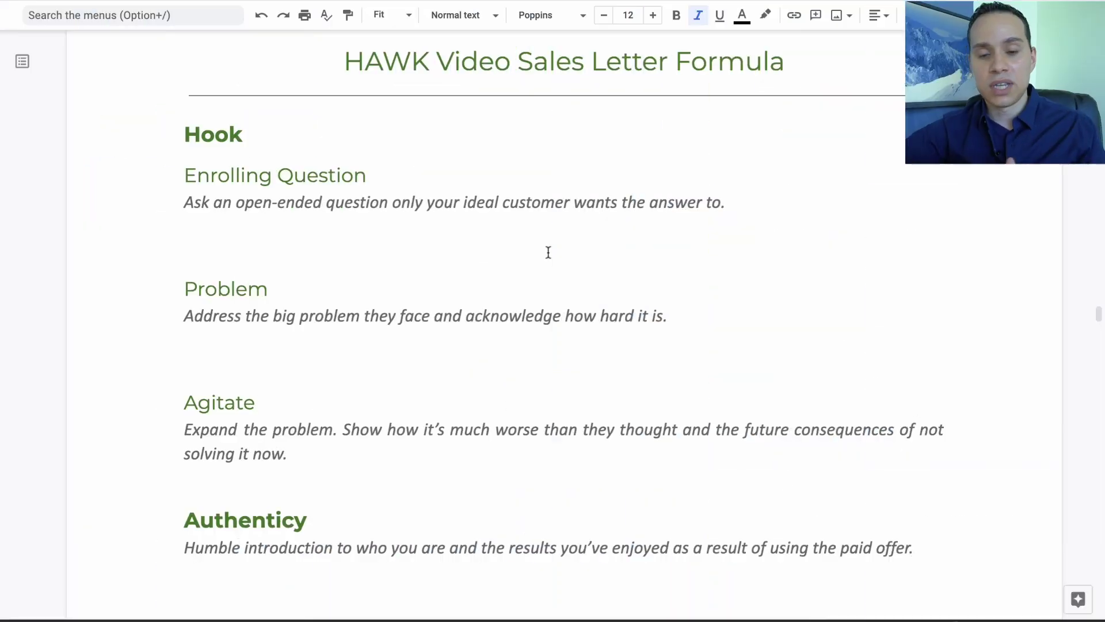
{"action": "scroll", "coordinate": [548, 252], "scroll_direction": "down", "scroll_amount": 3}
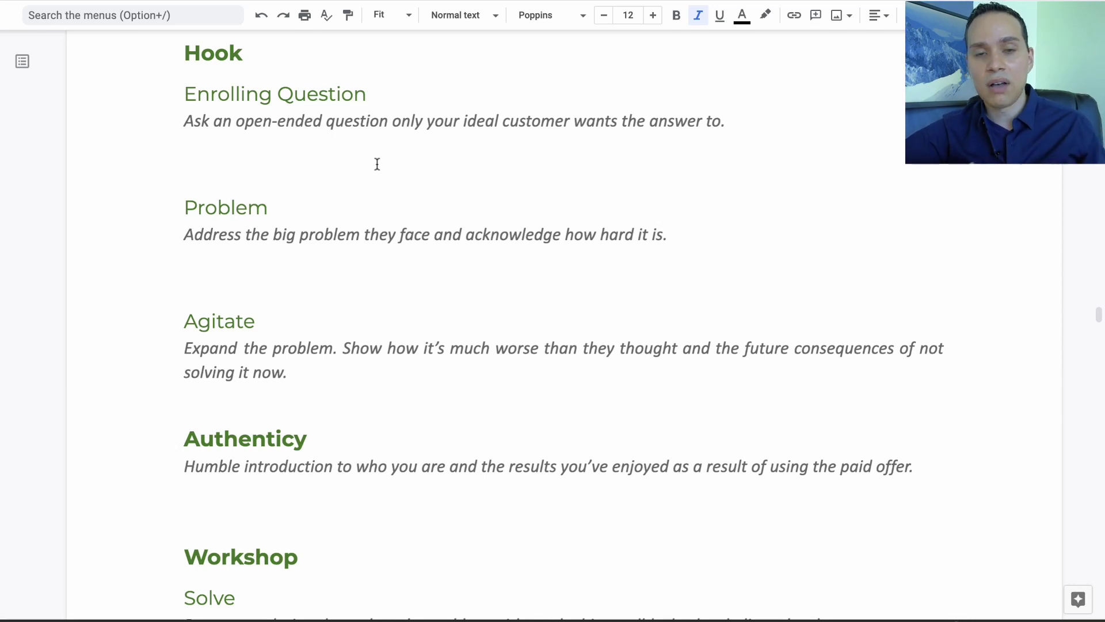
{"action": "scroll", "coordinate": [377, 164], "scroll_direction": "down", "scroll_amount": 3}
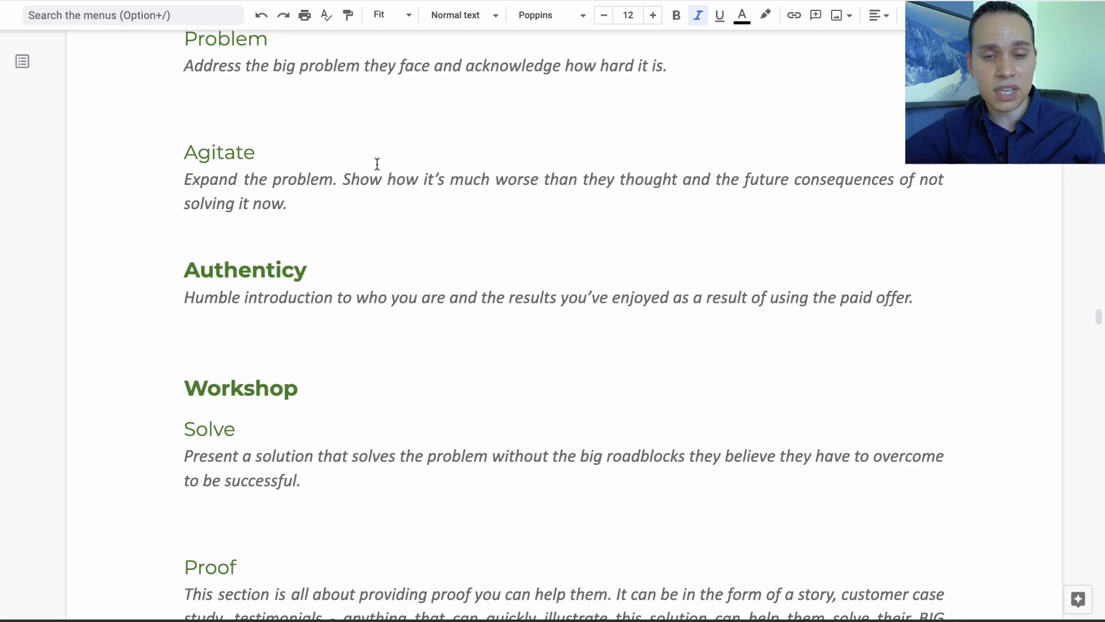
{"action": "scroll", "coordinate": [377, 164], "scroll_direction": "down", "scroll_amount": 3}
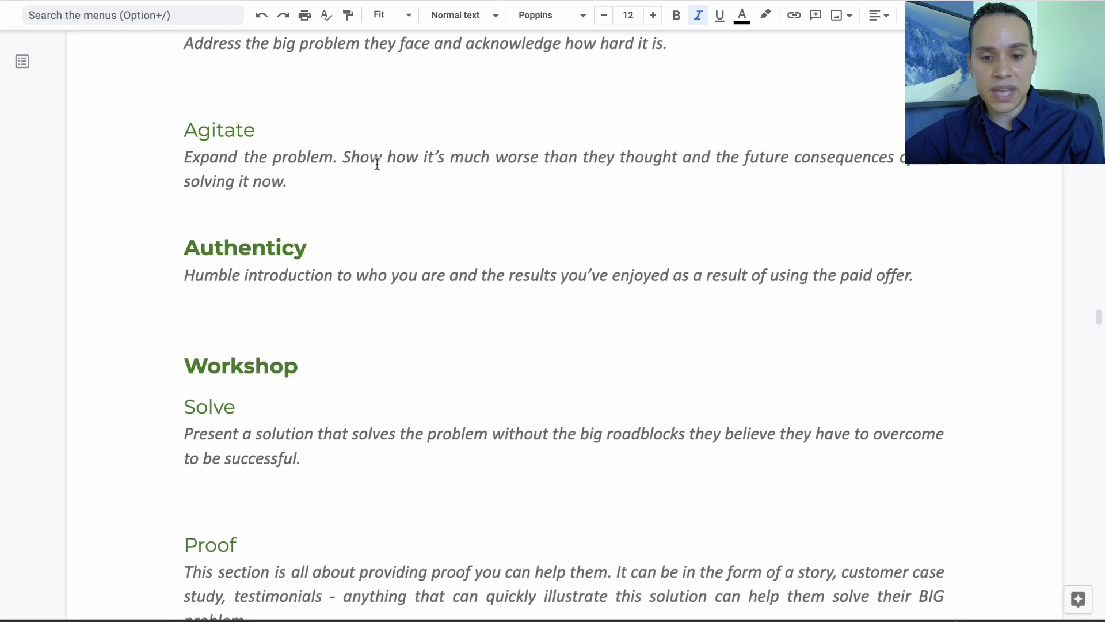
{"action": "scroll", "coordinate": [377, 164], "scroll_direction": "up", "scroll_amount": 1}
{"action": "scroll", "coordinate": [377, 164], "scroll_direction": "up", "scroll_amount": 1}
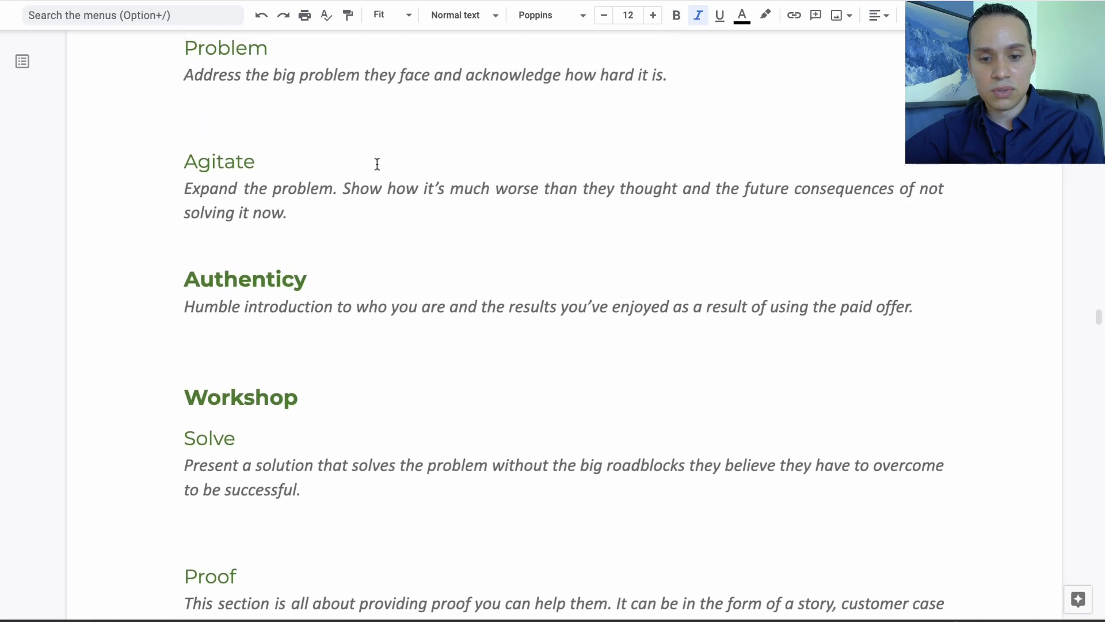
- Read the Authenticy, Workshop and Kickstart sections of the HAWK formula, placing the cursor below the Kickstart instruction
{"action": "scroll", "coordinate": [377, 164], "scroll_direction": "down", "scroll_amount": 3}
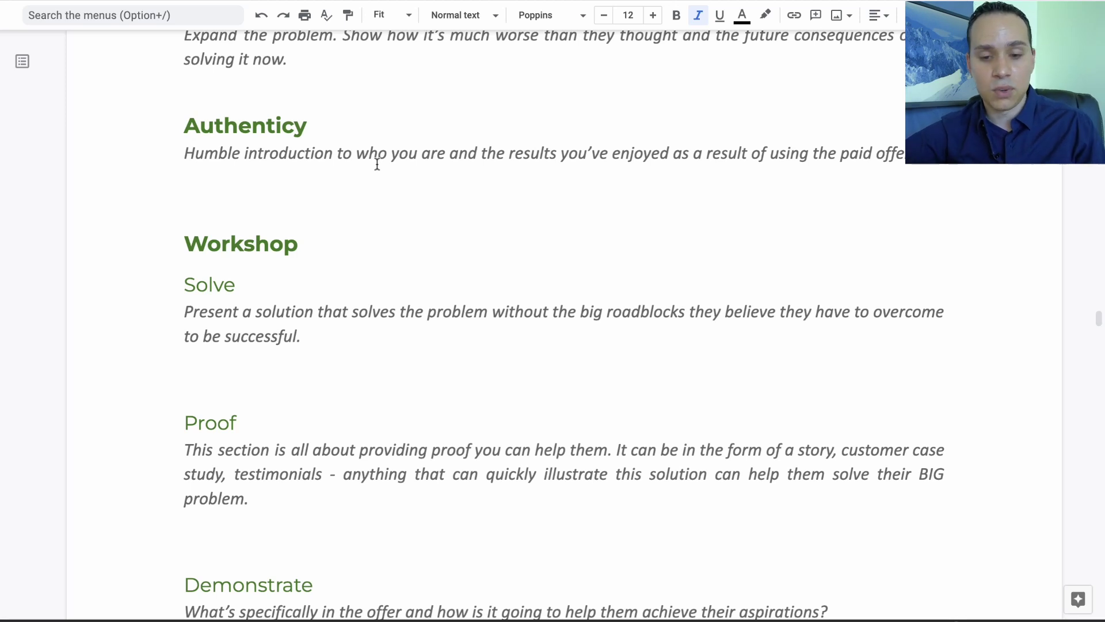
{"action": "scroll", "coordinate": [377, 164], "scroll_direction": "down", "scroll_amount": 1}
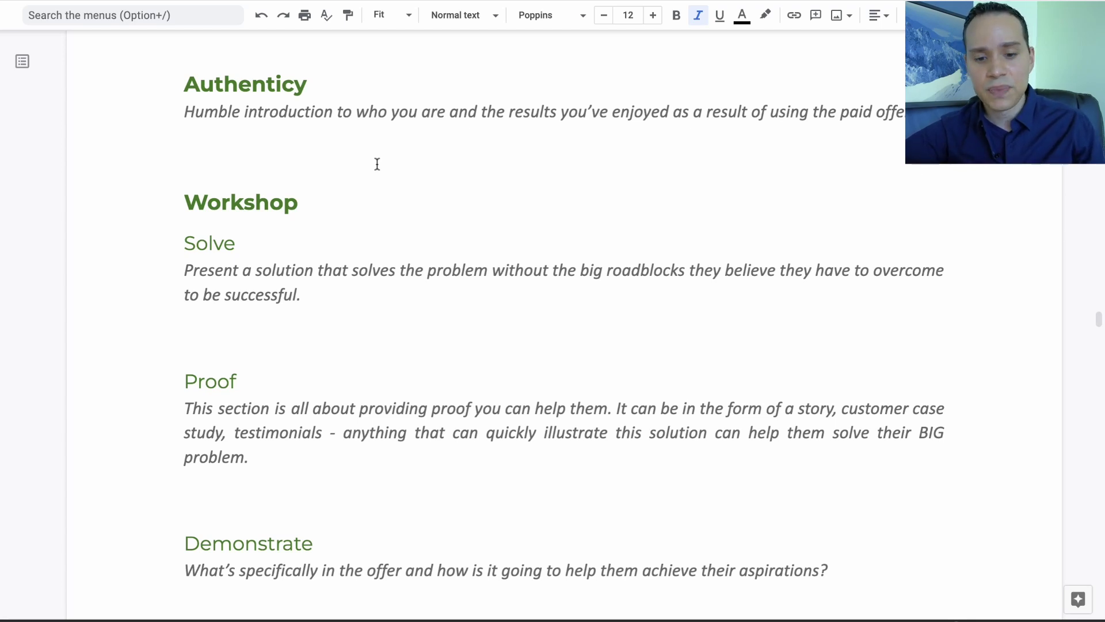
{"action": "scroll", "coordinate": [377, 164], "scroll_direction": "down", "scroll_amount": 3}
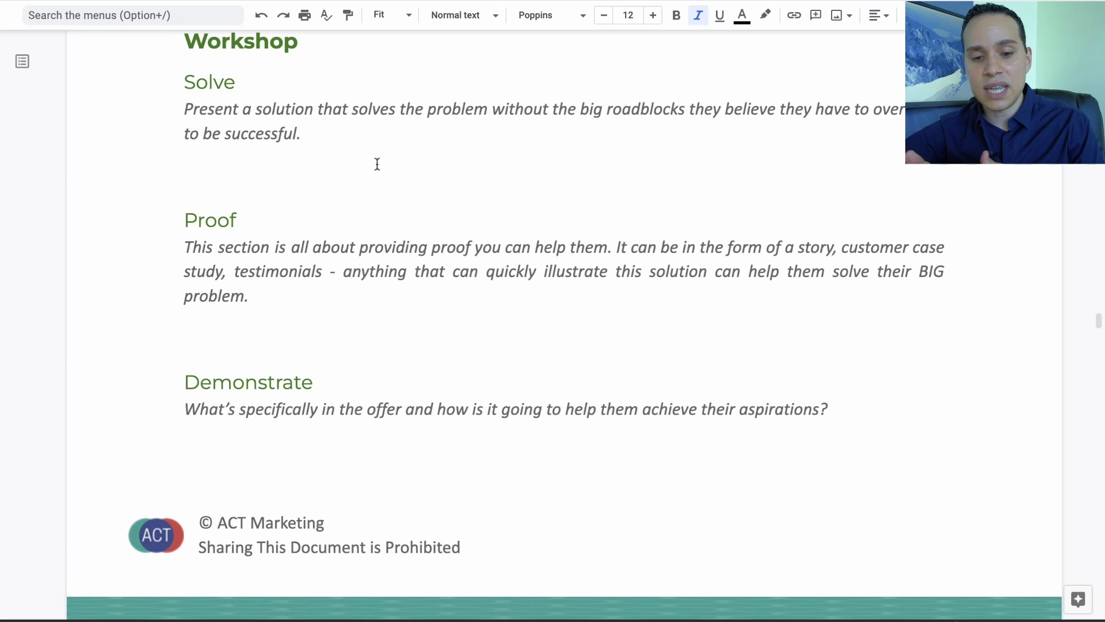
{"action": "scroll", "coordinate": [377, 164], "scroll_direction": "down", "scroll_amount": 1}
{"action": "scroll", "coordinate": [377, 164], "scroll_direction": "up", "scroll_amount": 1}
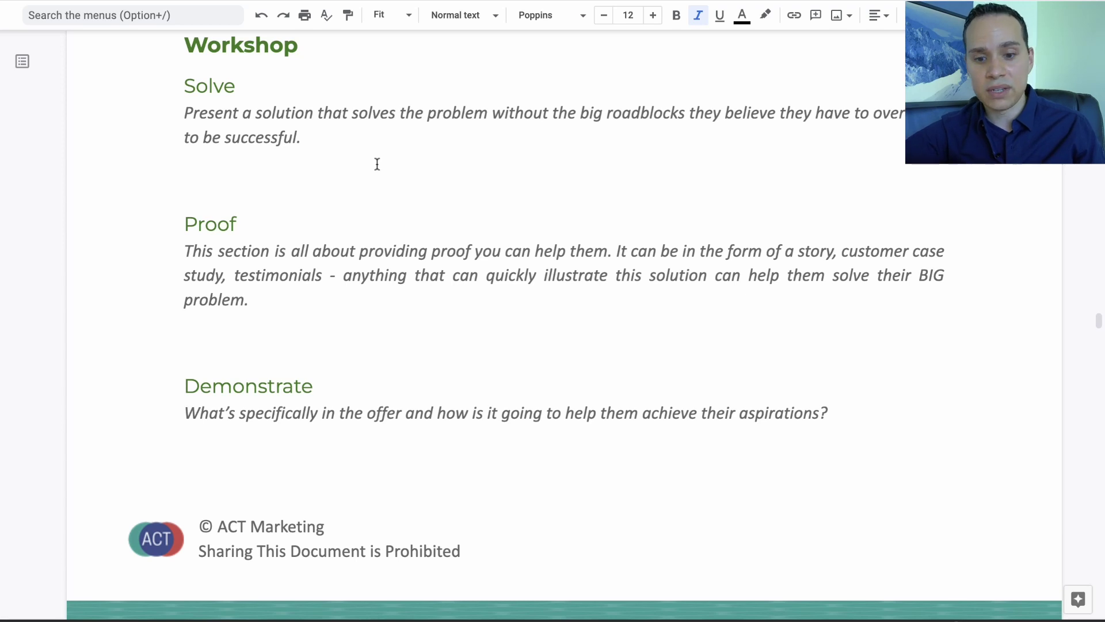
{"action": "scroll", "coordinate": [377, 164], "scroll_direction": "down", "scroll_amount": 8}
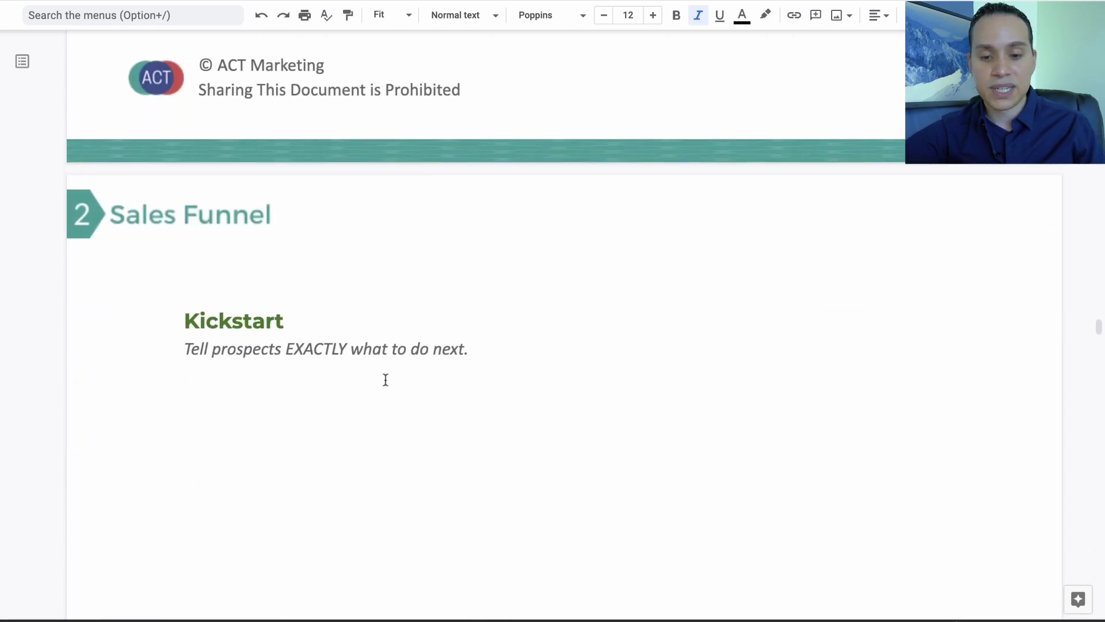
{"action": "left_click", "coordinate": [385, 379]}
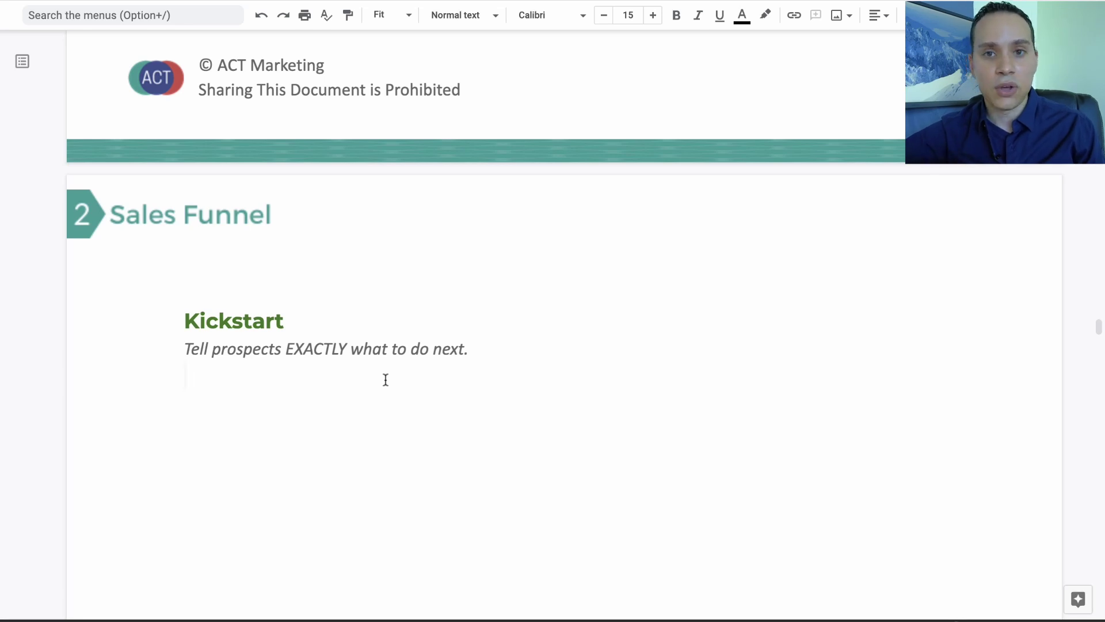
{"action": "scroll", "coordinate": [386, 380], "scroll_direction": "up", "scroll_amount": 1}
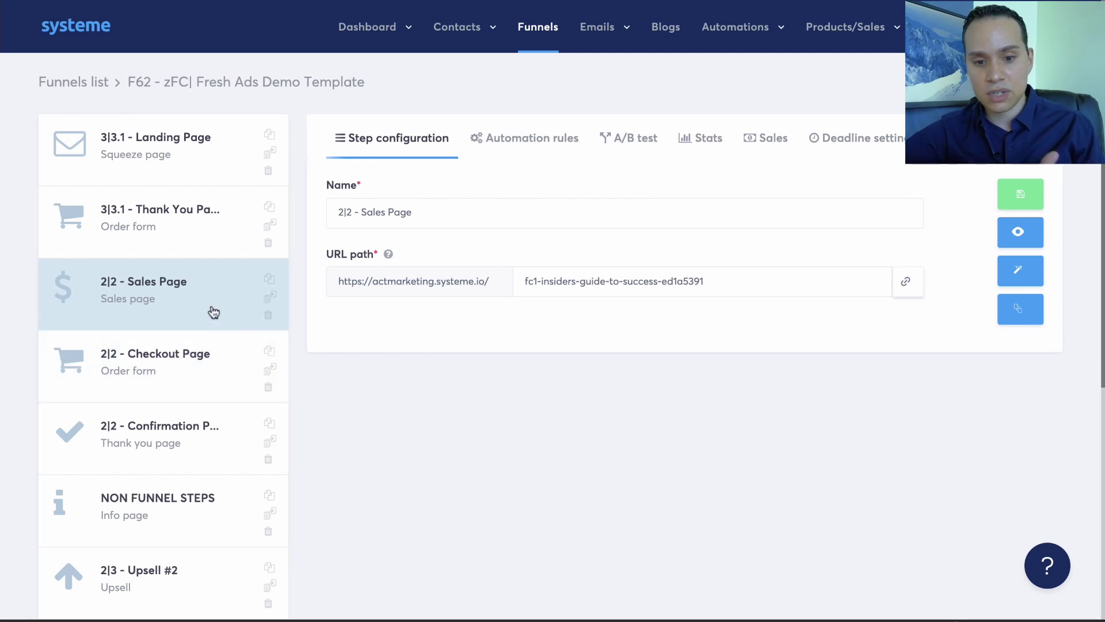
- Open the 2|2 - Sales Page step in the systeme.io page editor and look over its video and text sales page templates
{"action": "left_click", "coordinate": [1023, 271]}
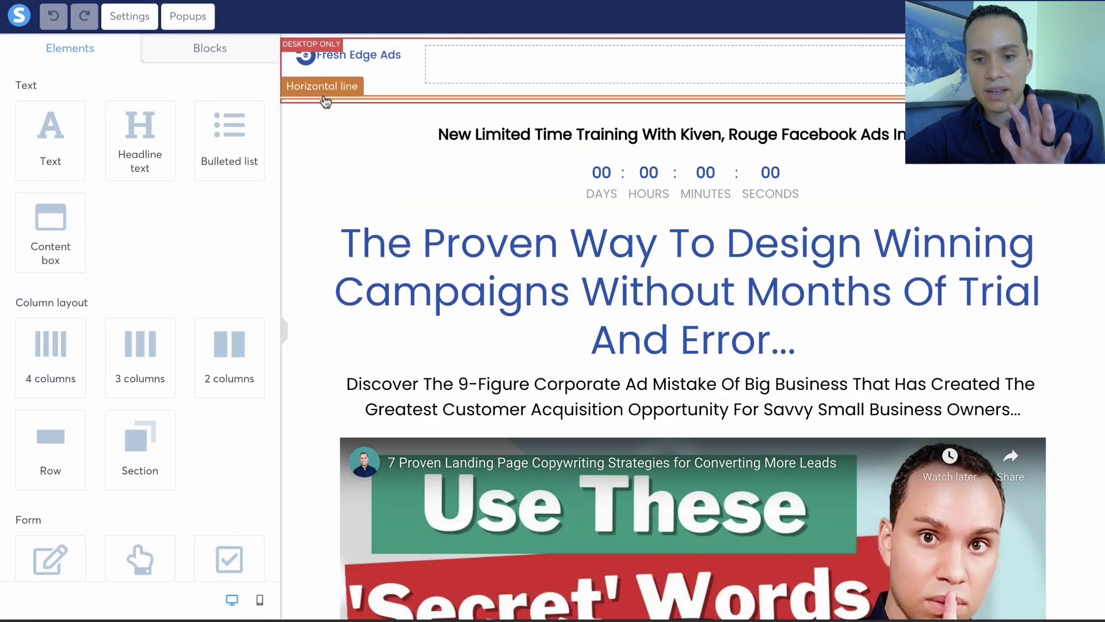
{"action": "scroll", "coordinate": [319, 273], "scroll_direction": "down", "scroll_amount": 15}
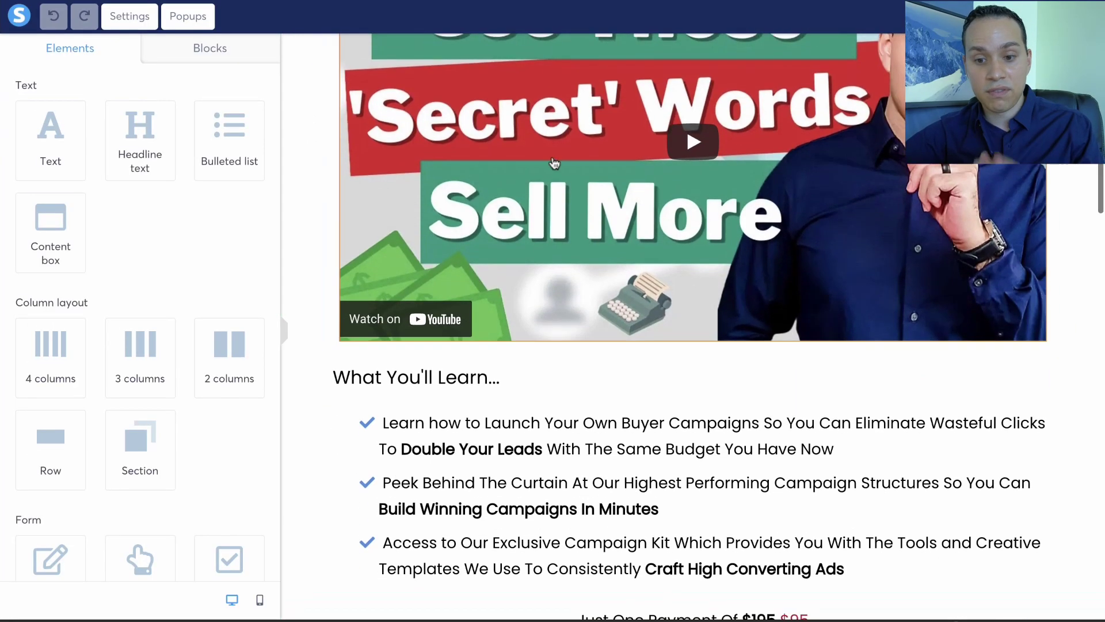
{"action": "scroll", "coordinate": [664, 366], "scroll_direction": "down", "scroll_amount": 5}
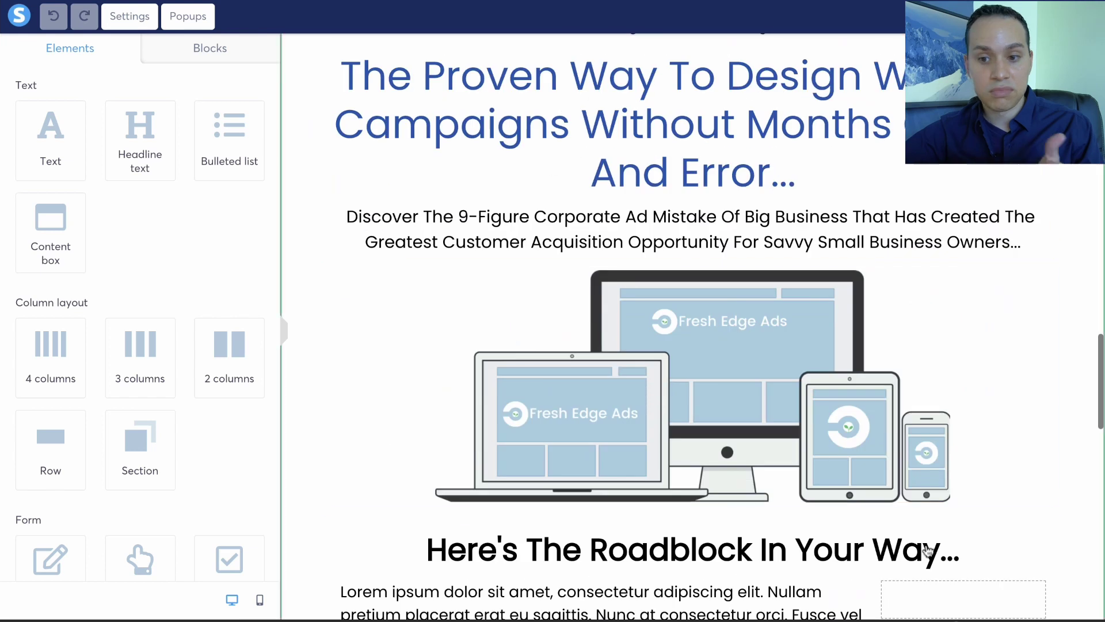
{"action": "scroll", "coordinate": [893, 360], "scroll_direction": "up", "scroll_amount": 4}
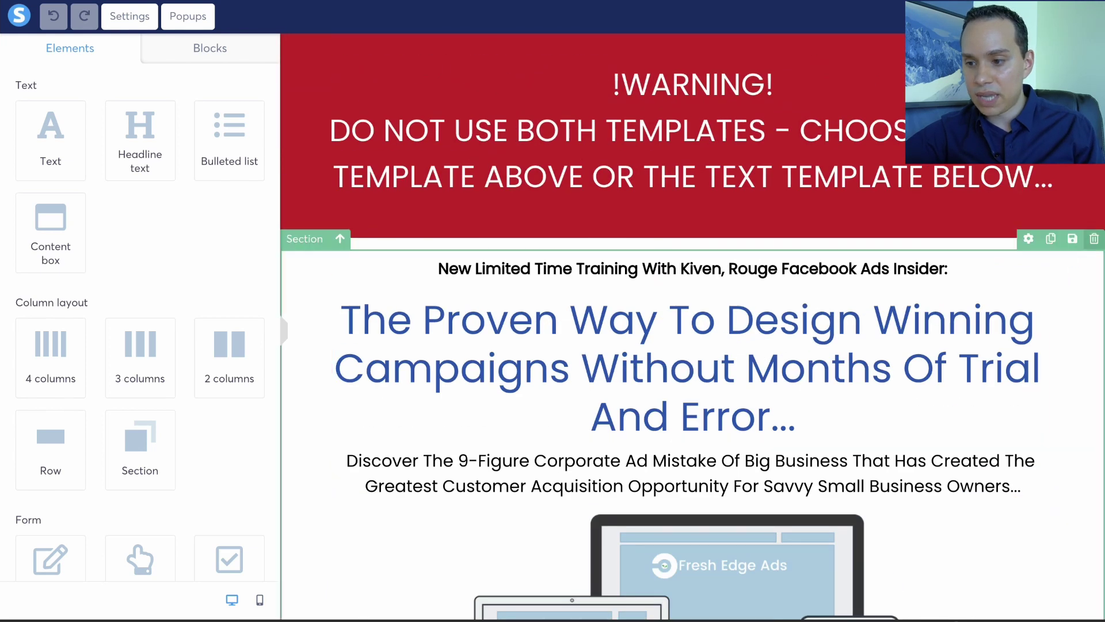
- Delete the text sales page template section and the red warning section, keeping only the video template
{"action": "left_click", "coordinate": [1094, 238]}
{"action": "left_click", "coordinate": [610, 88]}
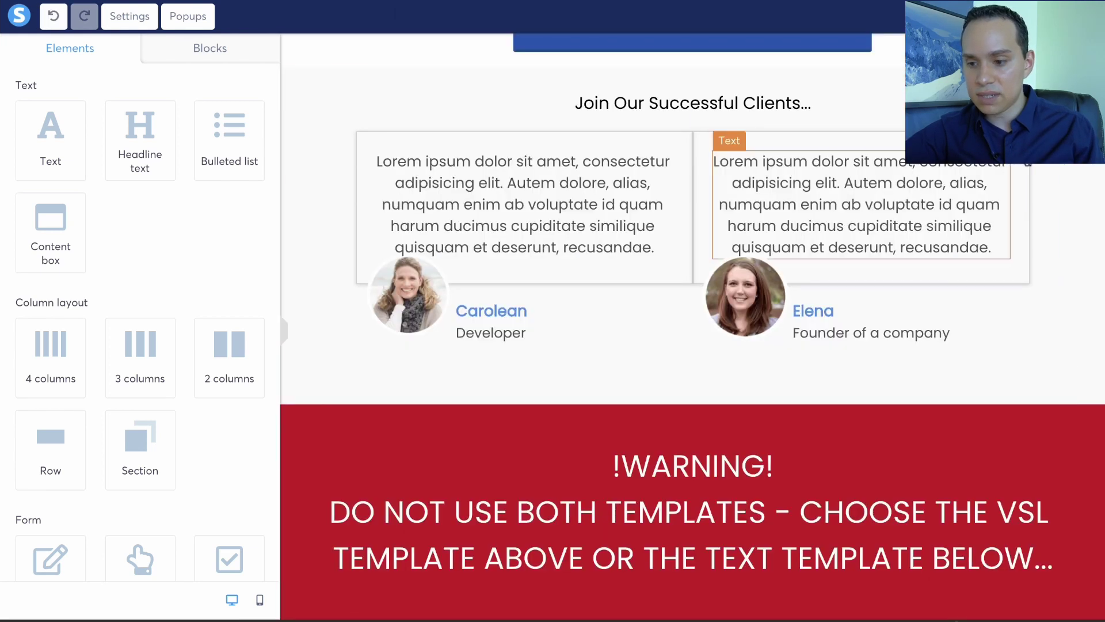
{"action": "left_click", "coordinate": [1093, 395]}
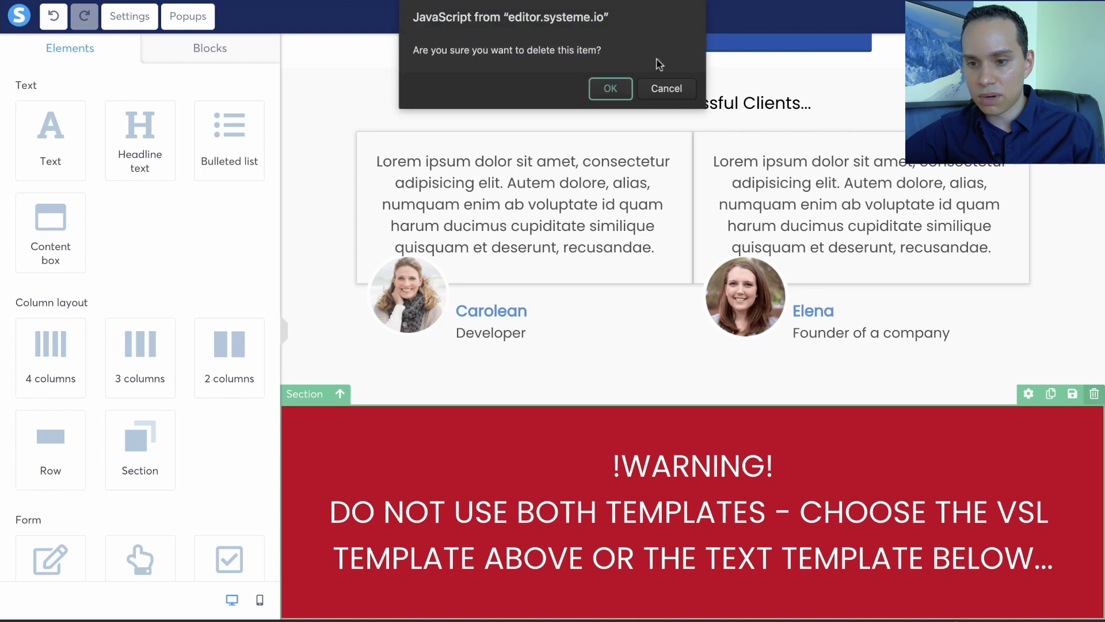
{"action": "left_click", "coordinate": [609, 88]}
- Look over the video sales page from the main headline through the video, What You'll Learn bullets, price and enroll button
{"action": "scroll", "coordinate": [599, 362], "scroll_direction": "up", "scroll_amount": 10}
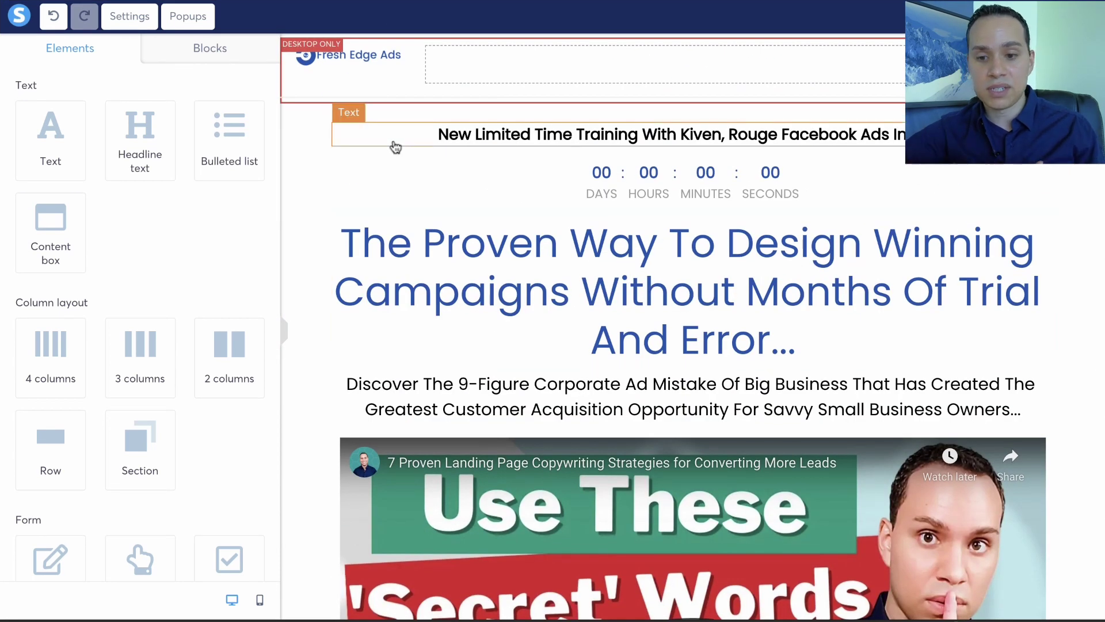
{"action": "scroll", "coordinate": [422, 126], "scroll_direction": "down", "scroll_amount": 3}
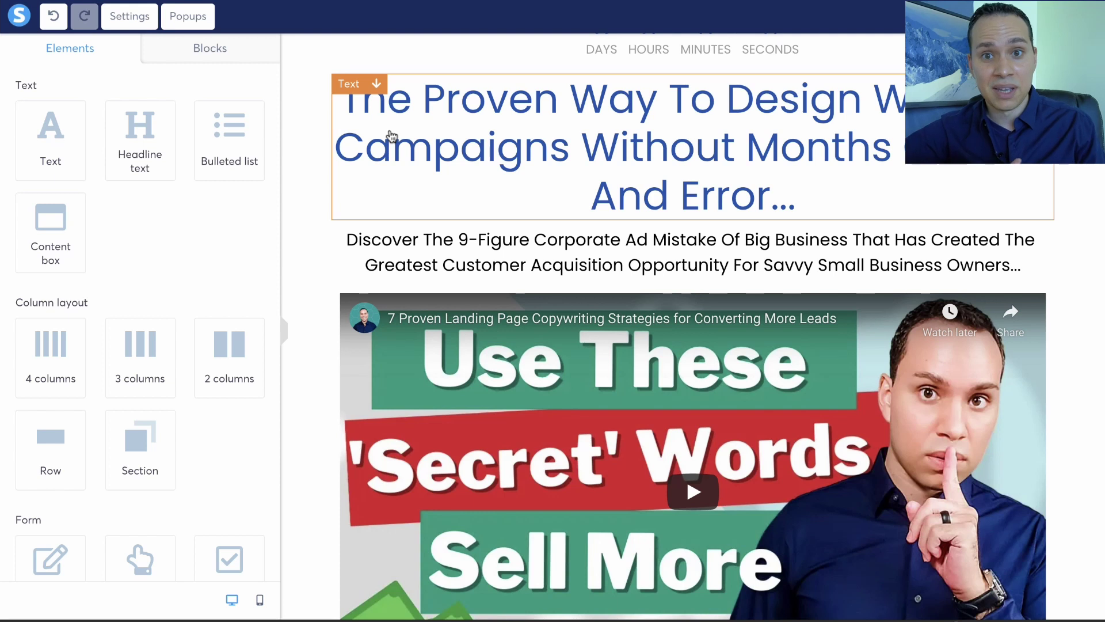
{"action": "left_click", "coordinate": [358, 141]}
{"action": "key", "text": "super+a"}
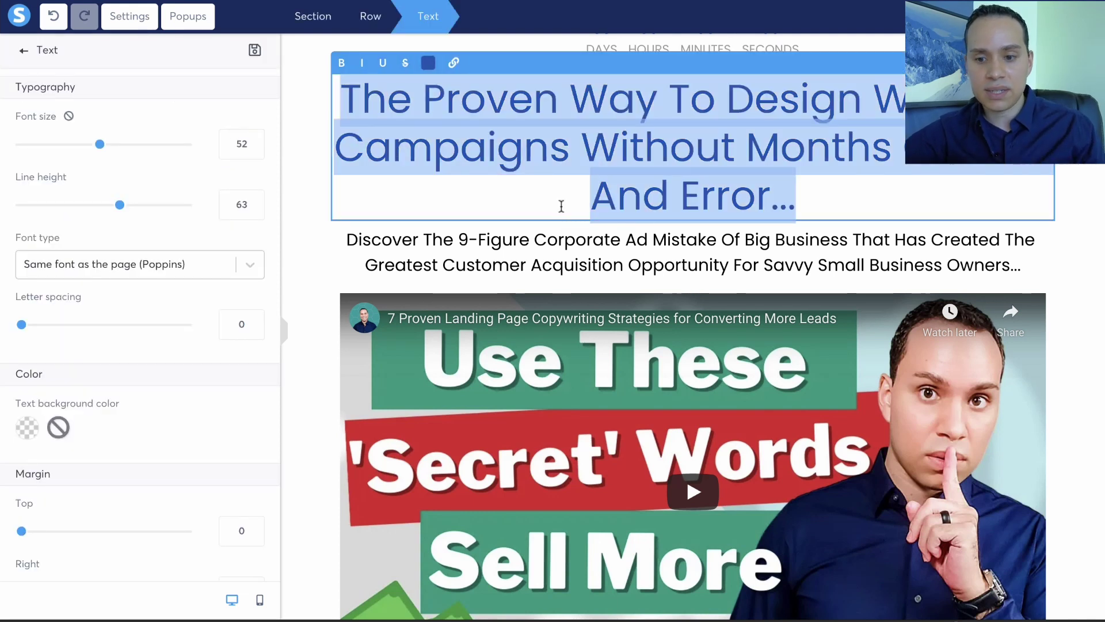
{"action": "left_click", "coordinate": [571, 255]}
{"action": "scroll", "coordinate": [571, 254], "scroll_direction": "down", "scroll_amount": 10}
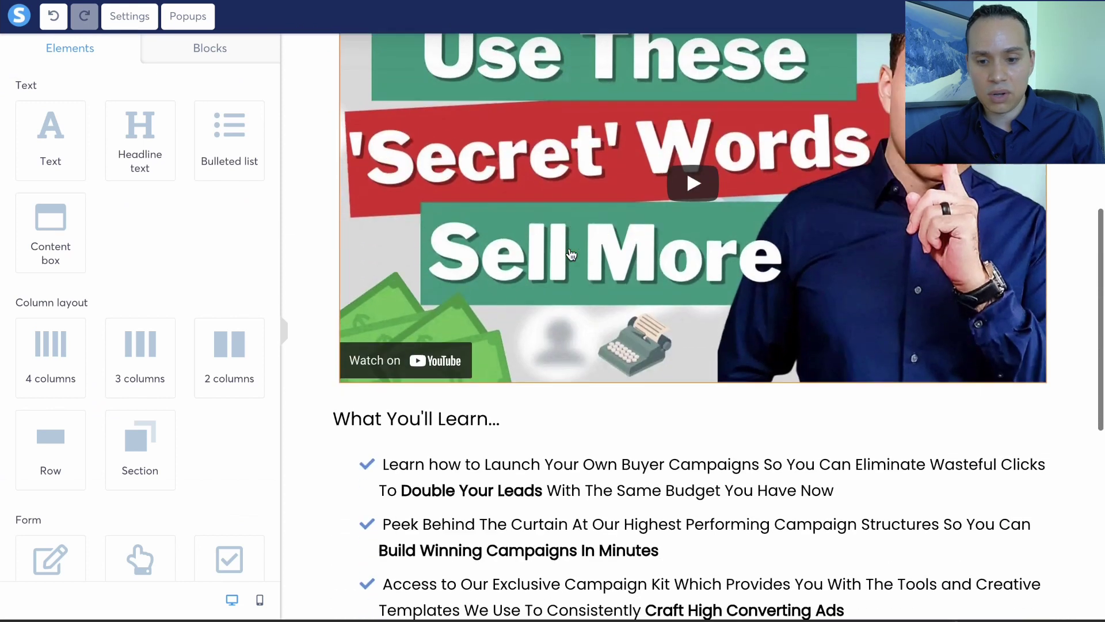
{"action": "scroll", "coordinate": [571, 255], "scroll_direction": "down", "scroll_amount": 2}
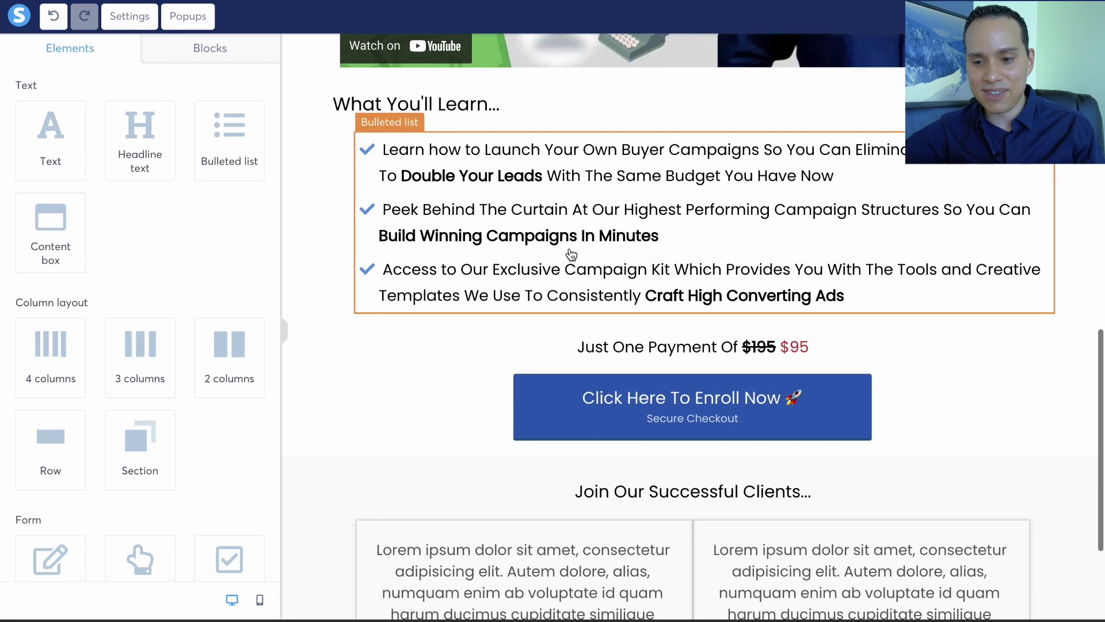
{"action": "scroll", "coordinate": [518, 353], "scroll_direction": "up", "scroll_amount": 4}
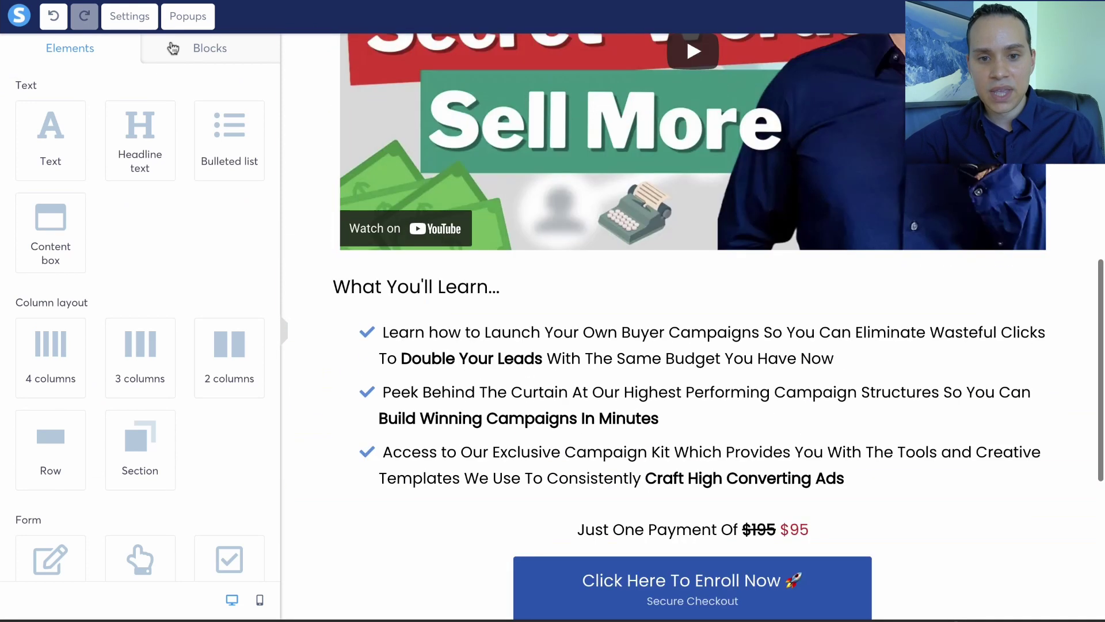
- Toggle the affiliate badge on and off in the page settings, leaving it disabled, and close the settings
{"action": "left_click", "coordinate": [132, 17]}
{"action": "scroll", "coordinate": [138, 245], "scroll_direction": "down", "scroll_amount": 3}
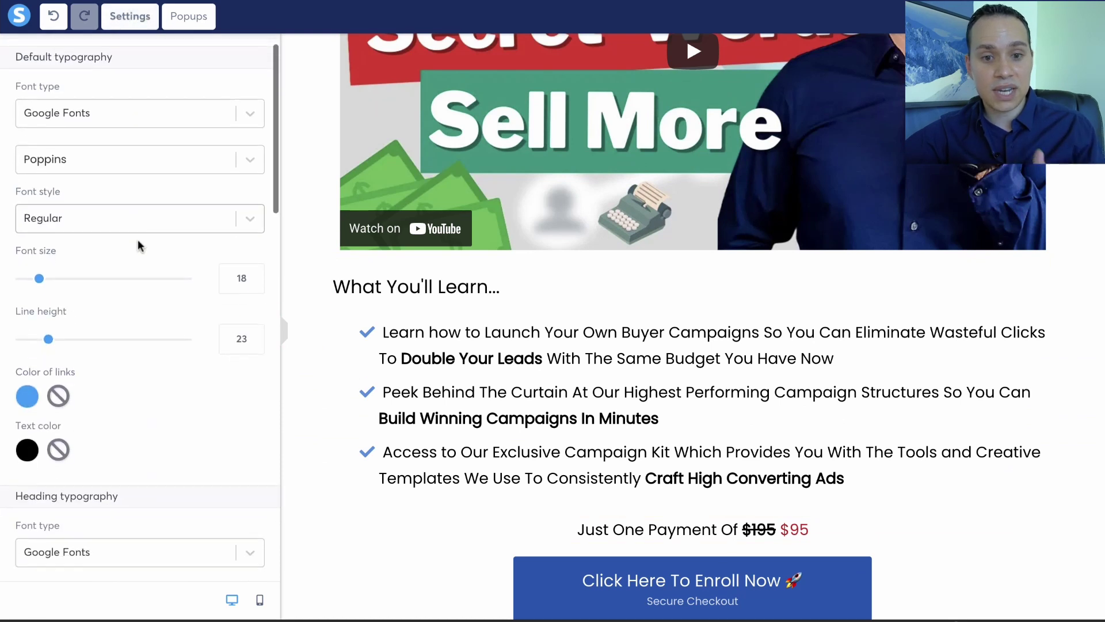
{"action": "scroll", "coordinate": [139, 244], "scroll_direction": "down", "scroll_amount": 15}
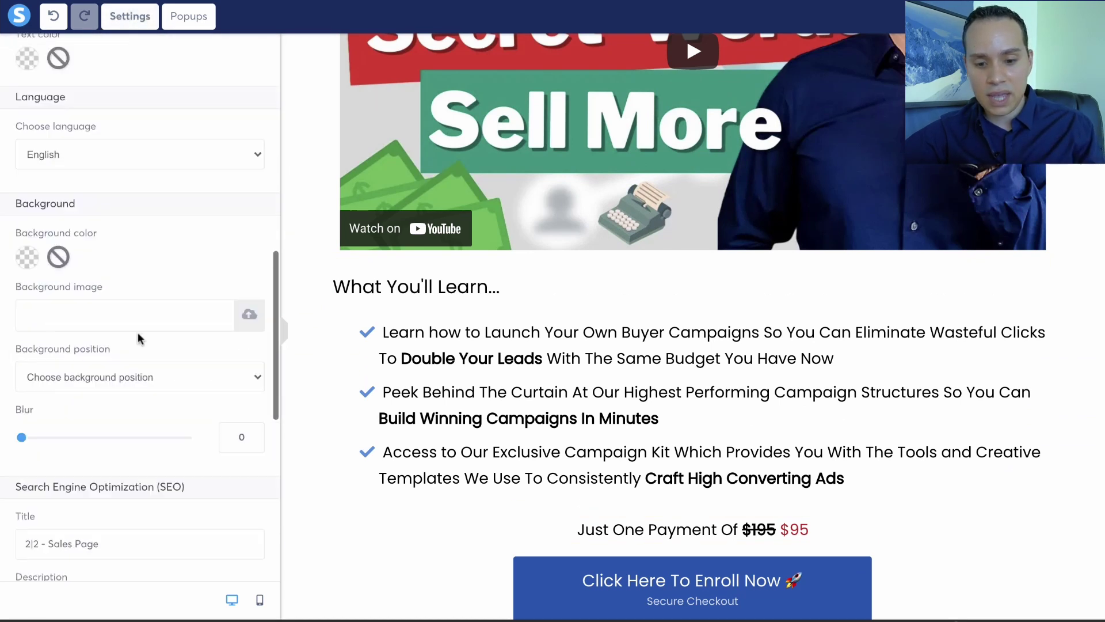
{"action": "left_click", "coordinate": [21, 576]}
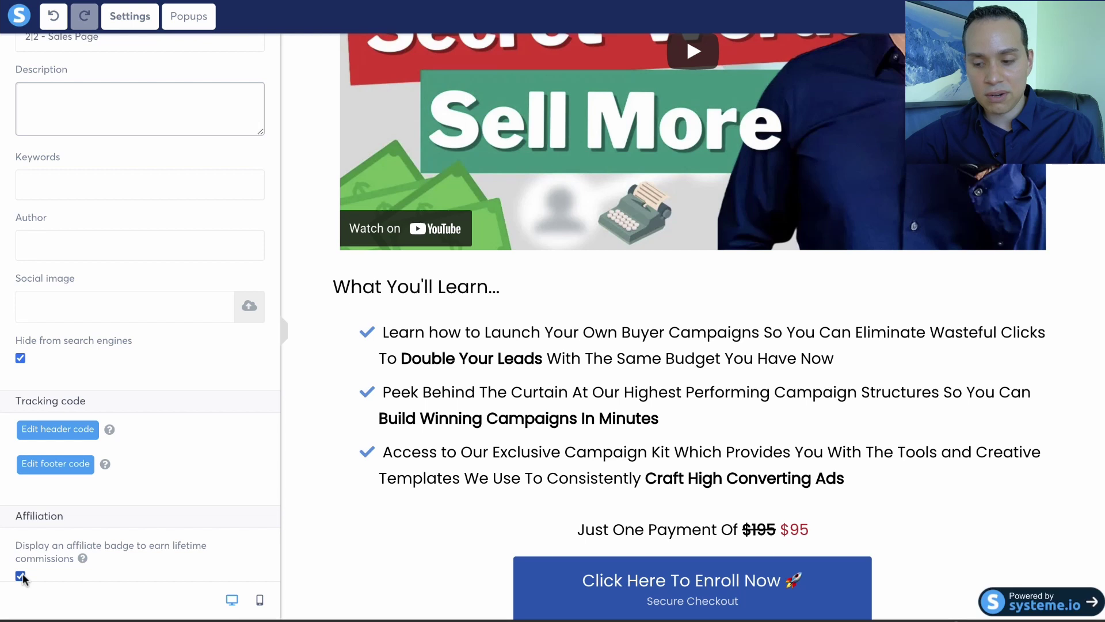
{"action": "left_click", "coordinate": [21, 576]}
{"action": "left_click", "coordinate": [21, 576]}
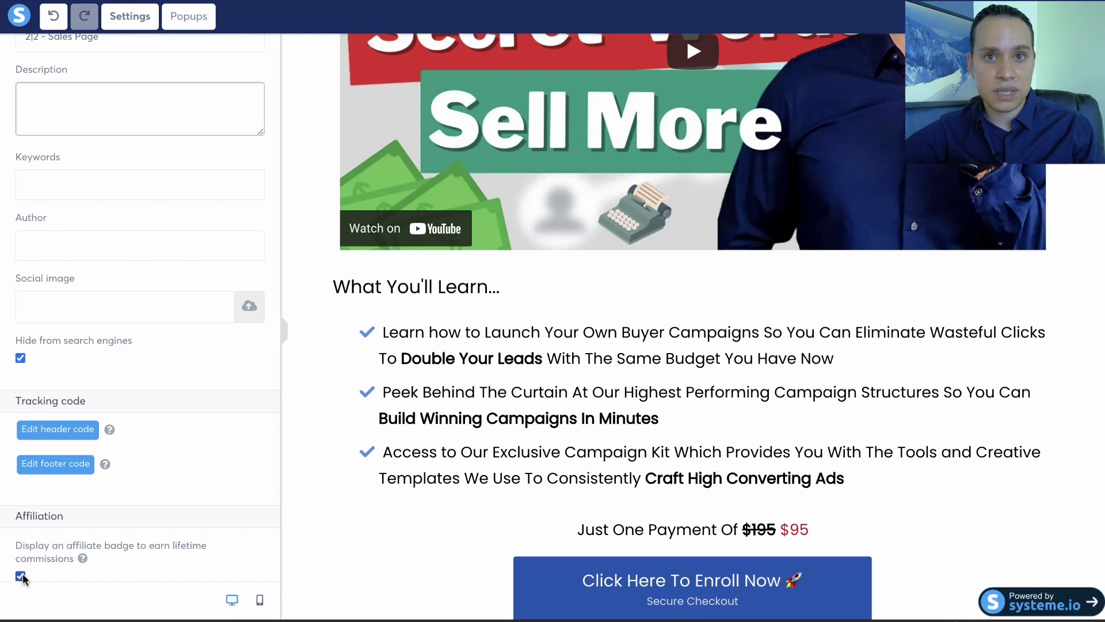
{"action": "left_click", "coordinate": [21, 576]}
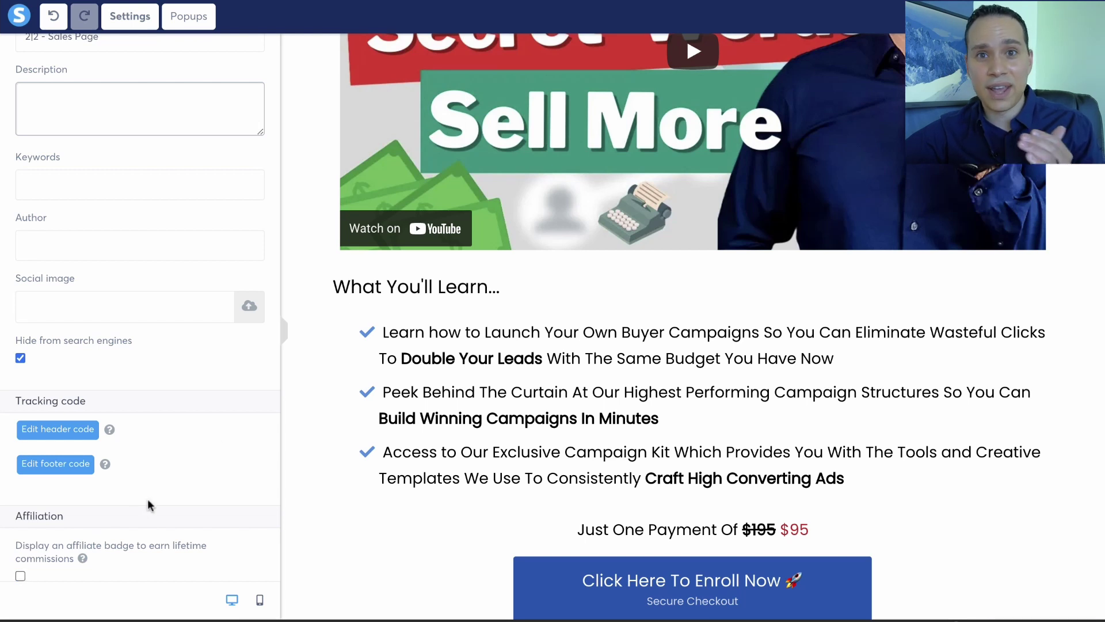
{"action": "scroll", "coordinate": [203, 342], "scroll_direction": "up", "scroll_amount": 15}
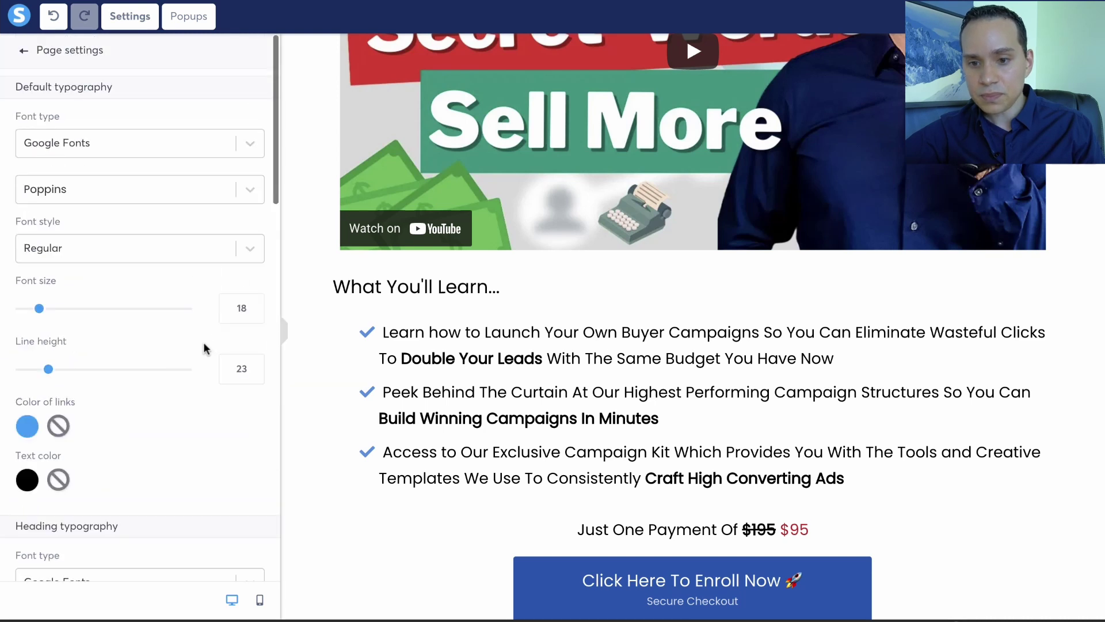
{"action": "left_click", "coordinate": [631, 295]}
- Check the countdown type configured for the blue timer above the main headline
{"action": "scroll", "coordinate": [632, 295], "scroll_direction": "up", "scroll_amount": 10}
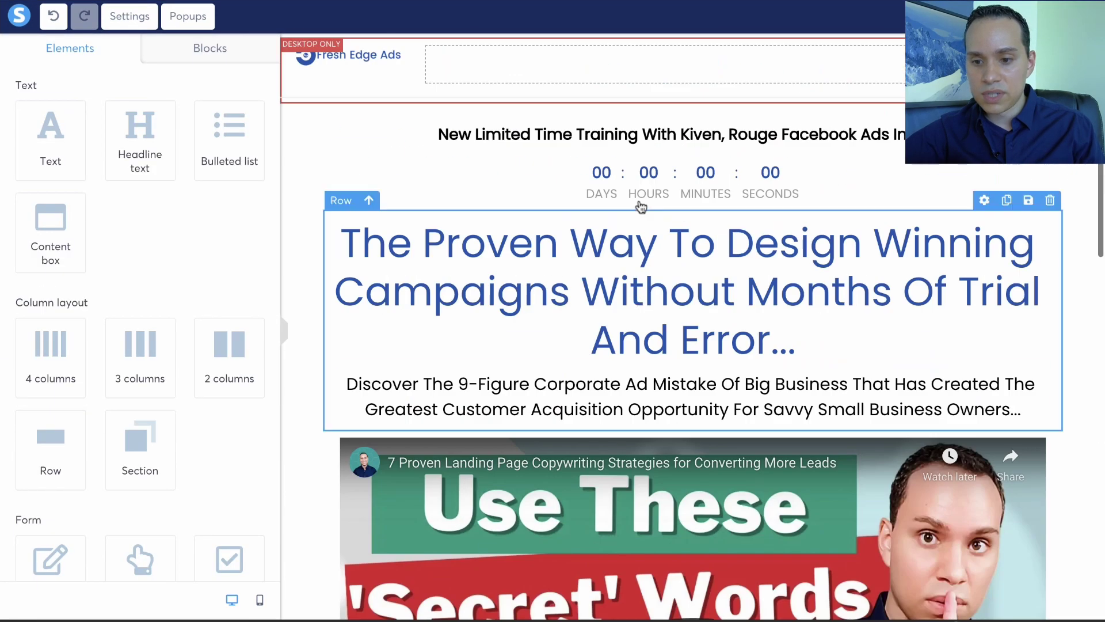
{"action": "left_click", "coordinate": [357, 182]}
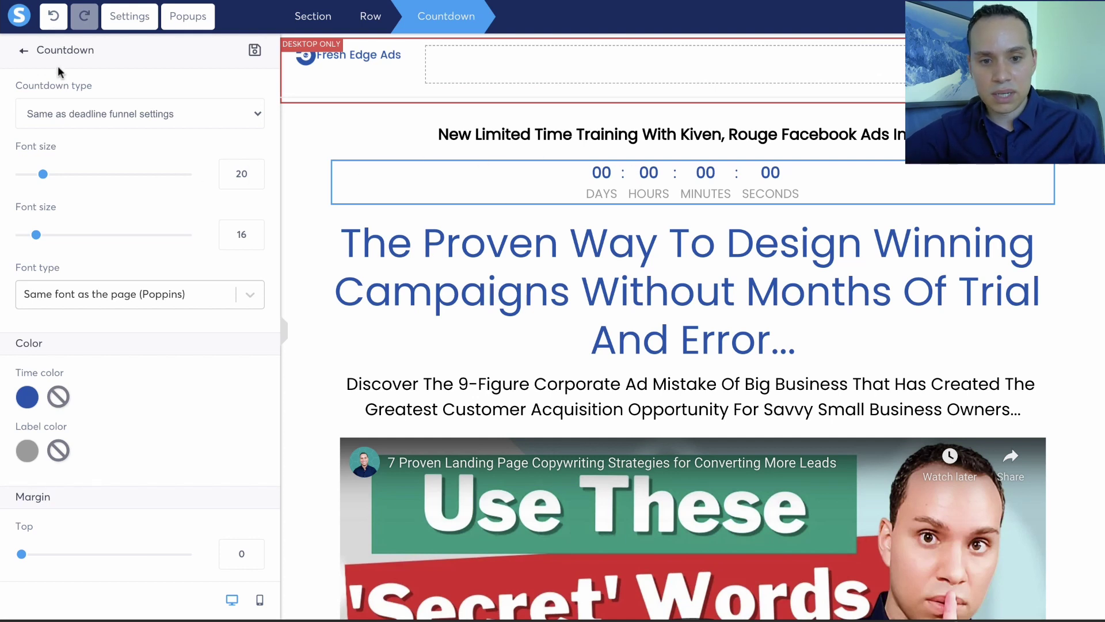
{"action": "left_click", "coordinate": [315, 136]}
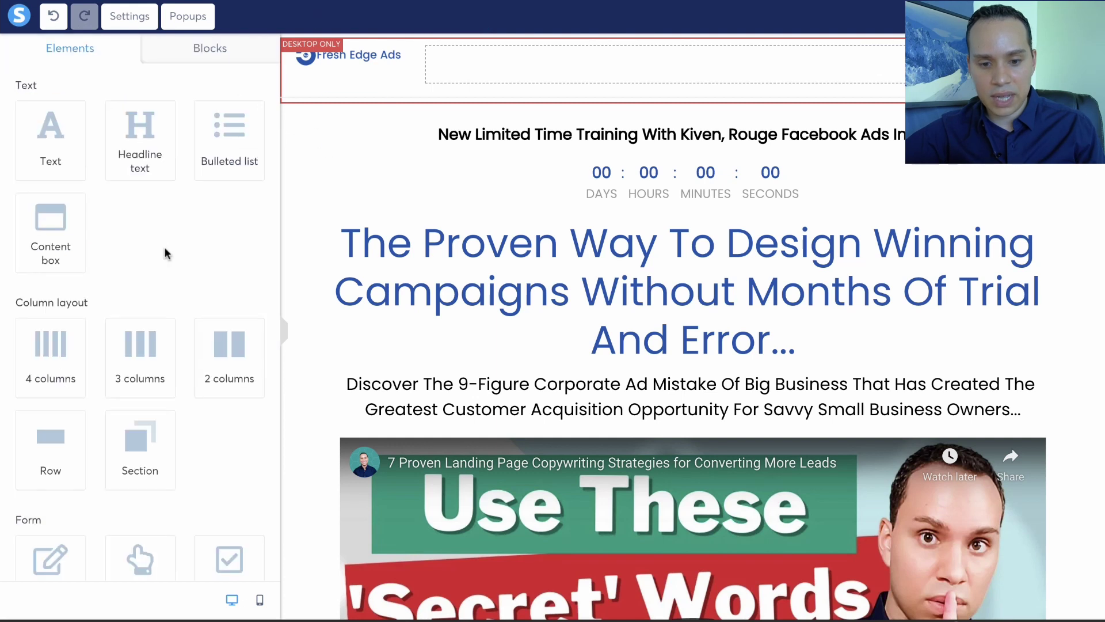
- Add a second countdown directly above the existing blue timer and set its countdown type to Daily
{"action": "scroll", "coordinate": [165, 248], "scroll_direction": "down", "scroll_amount": 8}
{"action": "scroll", "coordinate": [165, 249], "scroll_direction": "down", "scroll_amount": 5}
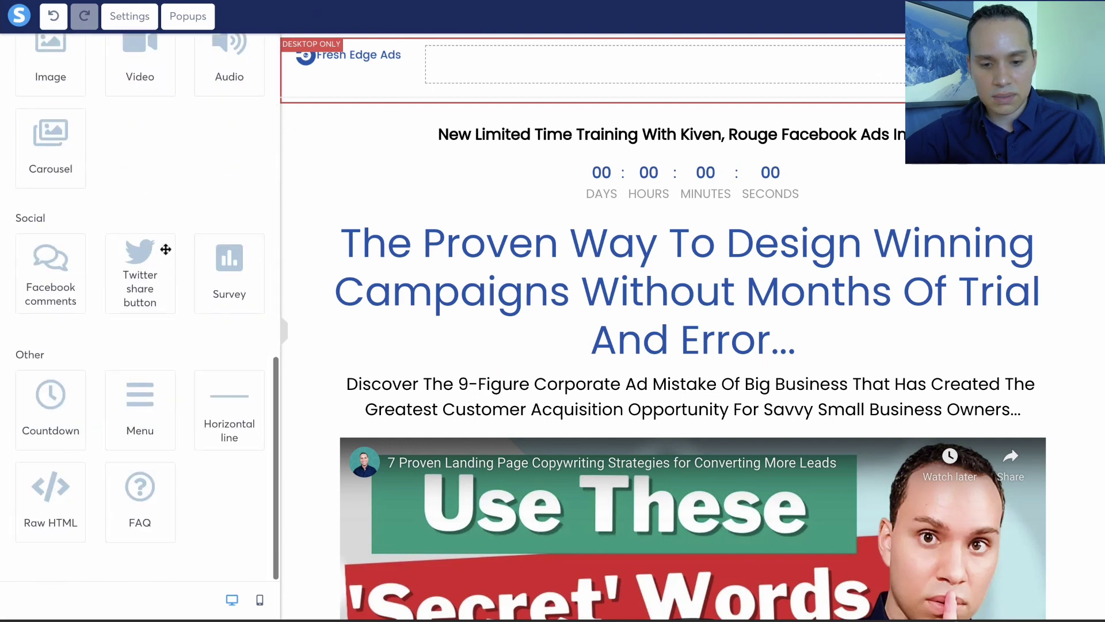
{"action": "left_click_drag", "start_coordinate": [49, 445], "coordinate": [586, 172]}
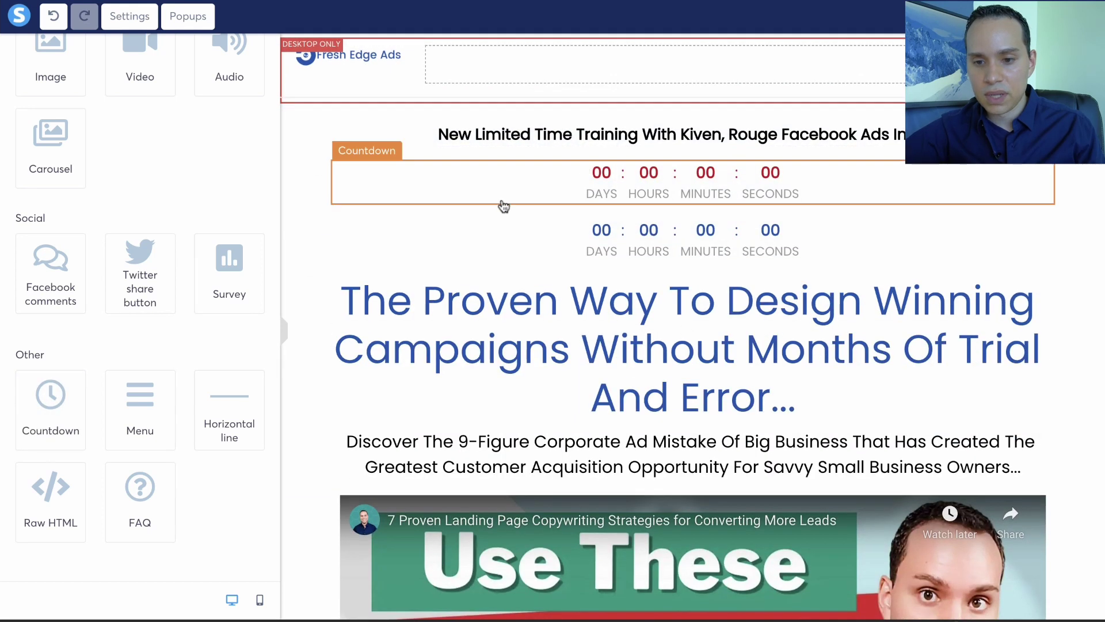
{"action": "left_click", "coordinate": [501, 199]}
{"action": "left_click", "coordinate": [193, 110]}
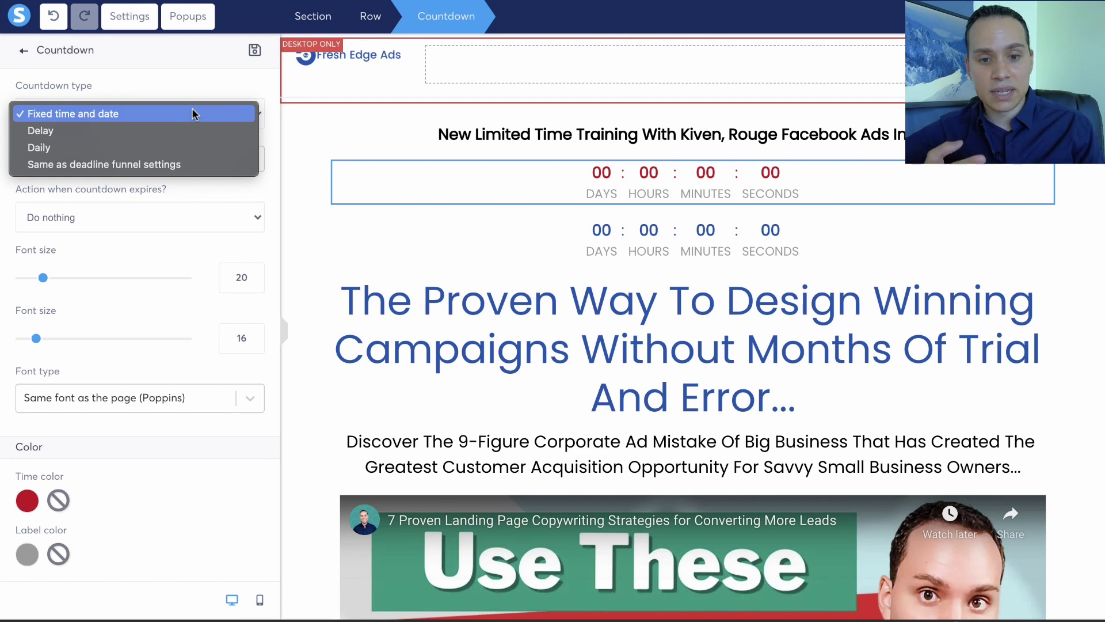
{"action": "key", "text": "Escape"}
{"action": "left_click", "coordinate": [161, 146]}
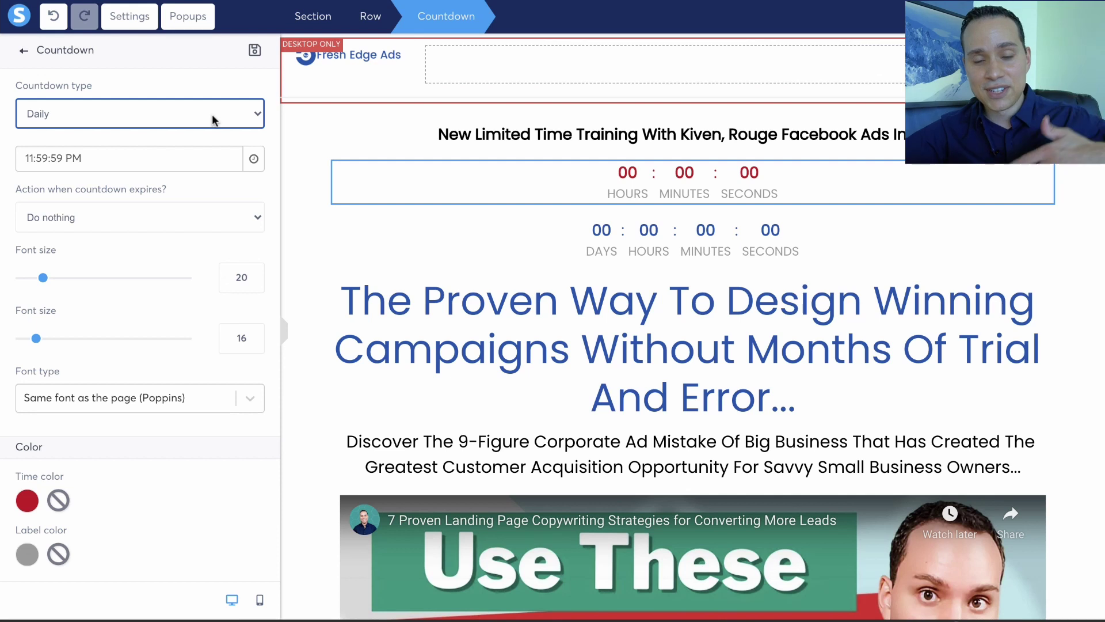
{"action": "left_click", "coordinate": [845, 199]}
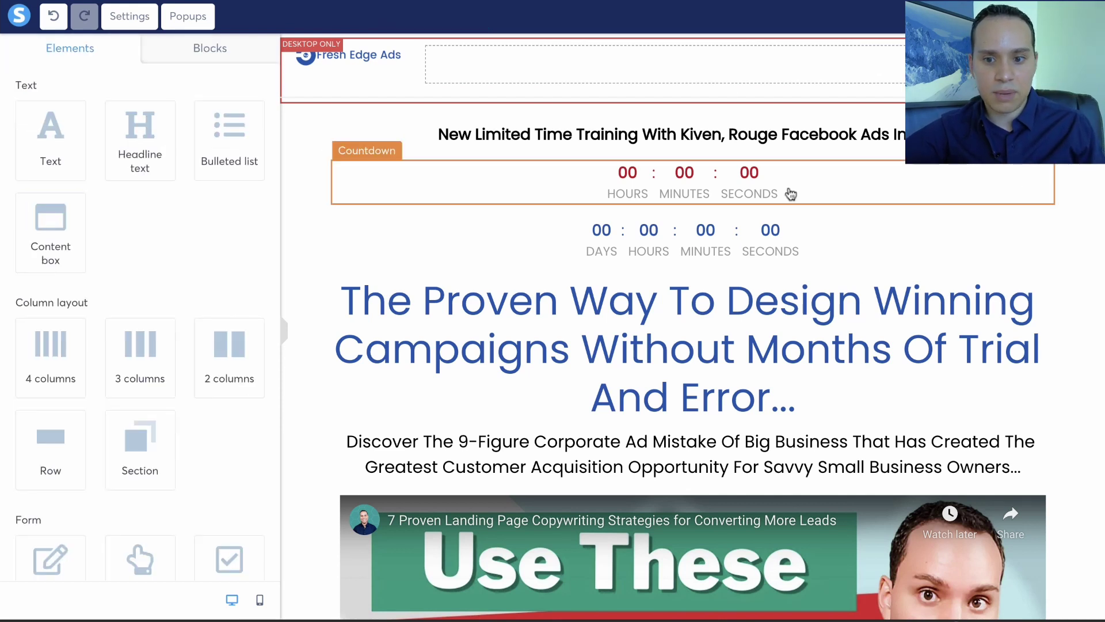
- Change the added red countdown's type to Same as deadline funnel settings
{"action": "left_click", "coordinate": [586, 185]}
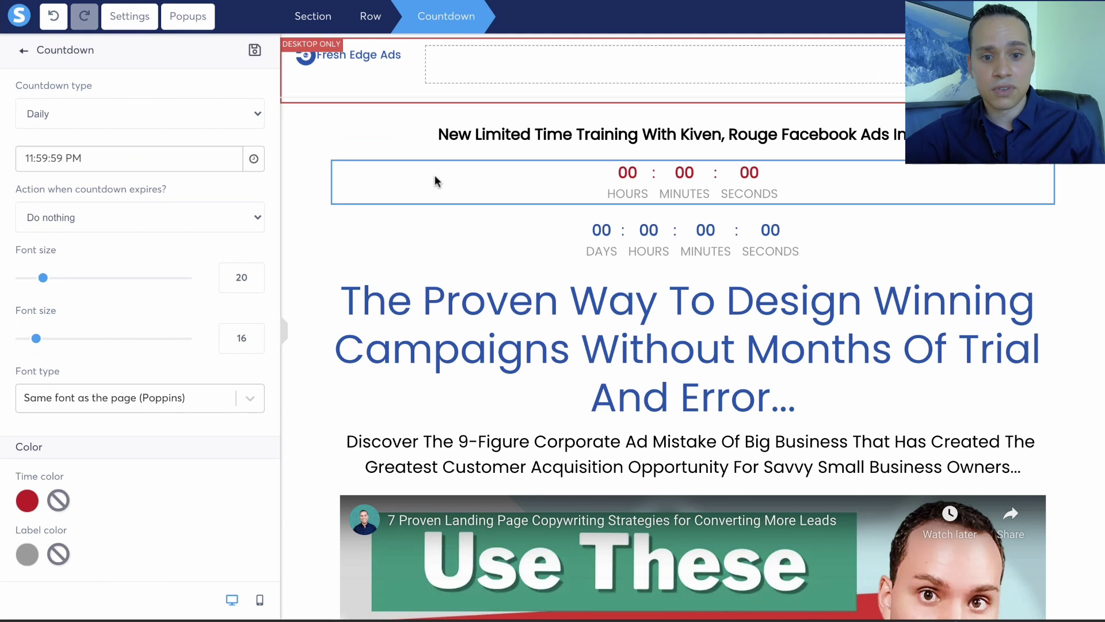
{"action": "left_click", "coordinate": [253, 118]}
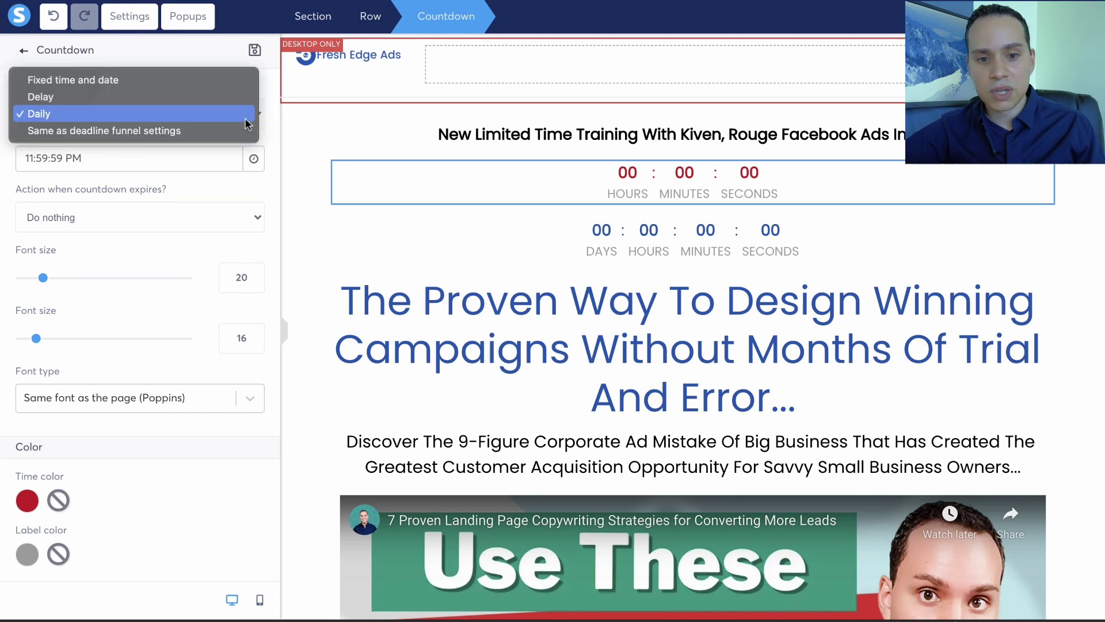
{"action": "left_click", "coordinate": [163, 130]}
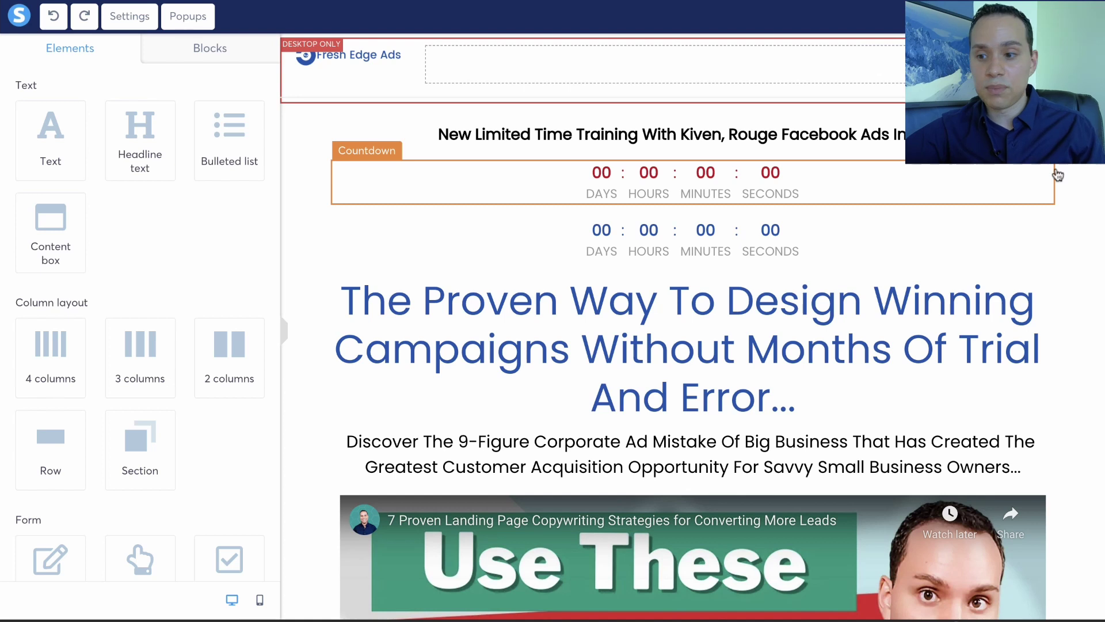
- Delete the added red countdown and the empty row it leaves behind
{"action": "left_click", "coordinate": [1044, 151]}
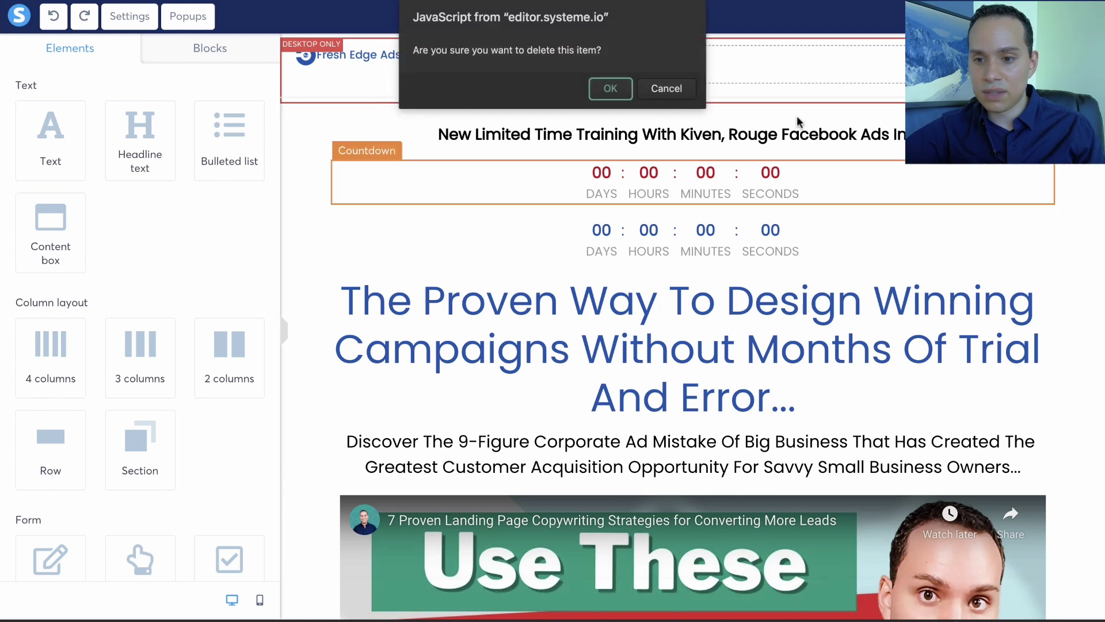
{"action": "left_click", "coordinate": [612, 91]}
{"action": "left_click", "coordinate": [1040, 165]}
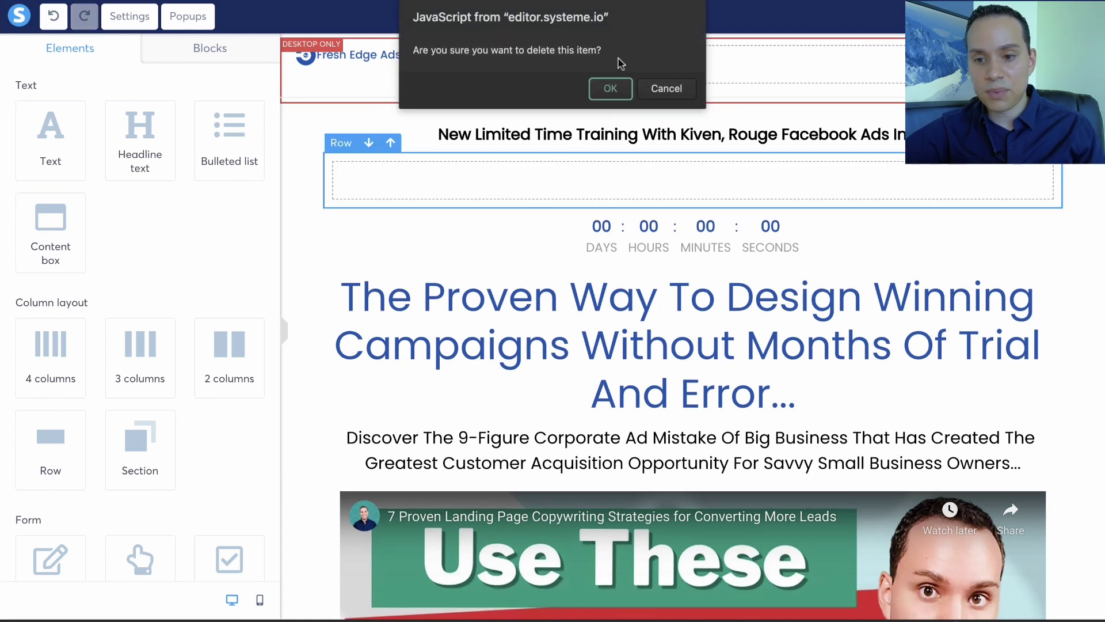
{"action": "left_click", "coordinate": [609, 90]}
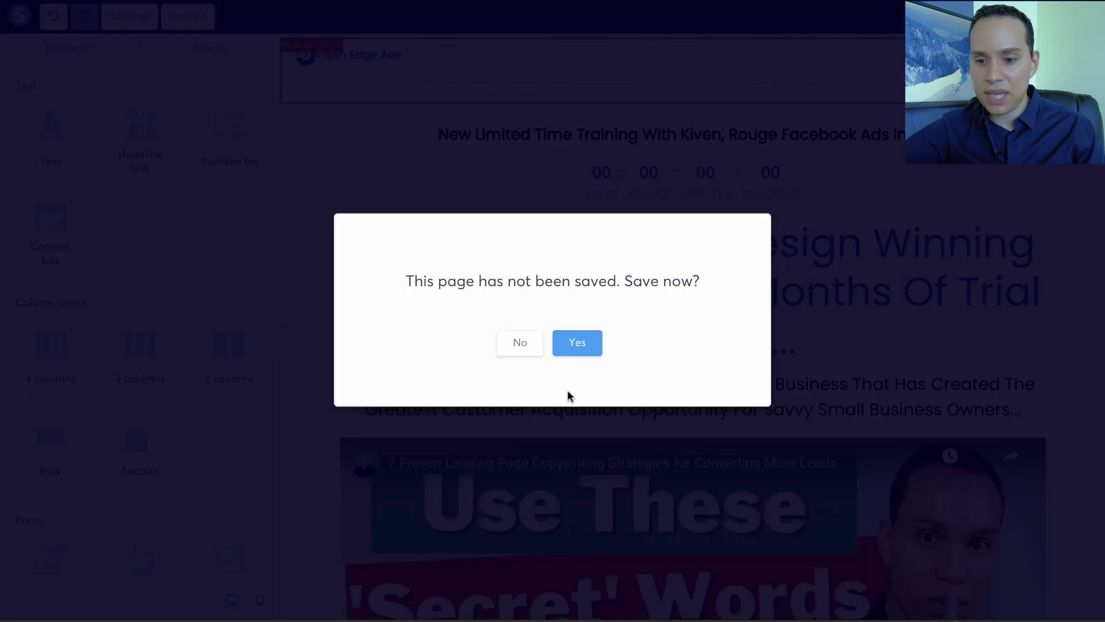
- Save the sales page on leaving the editor and open the deadline settings of the 2|2 - Sales Page step
{"action": "left_click", "coordinate": [579, 345]}
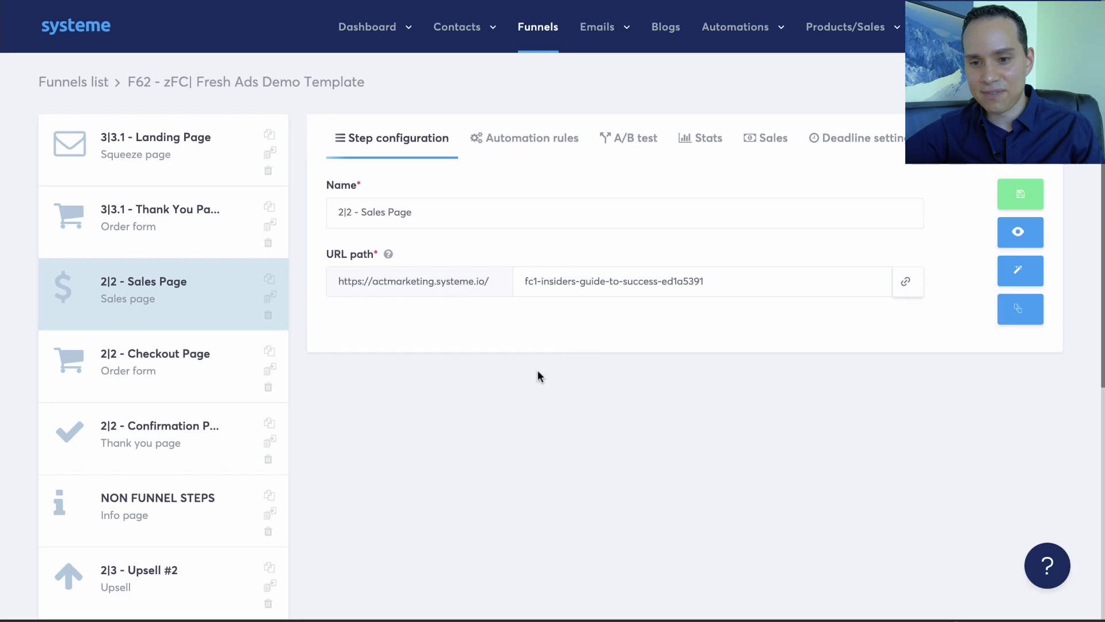
{"action": "left_click", "coordinate": [864, 146]}
{"action": "scroll", "coordinate": [534, 341], "scroll_direction": "down", "scroll_amount": 2}
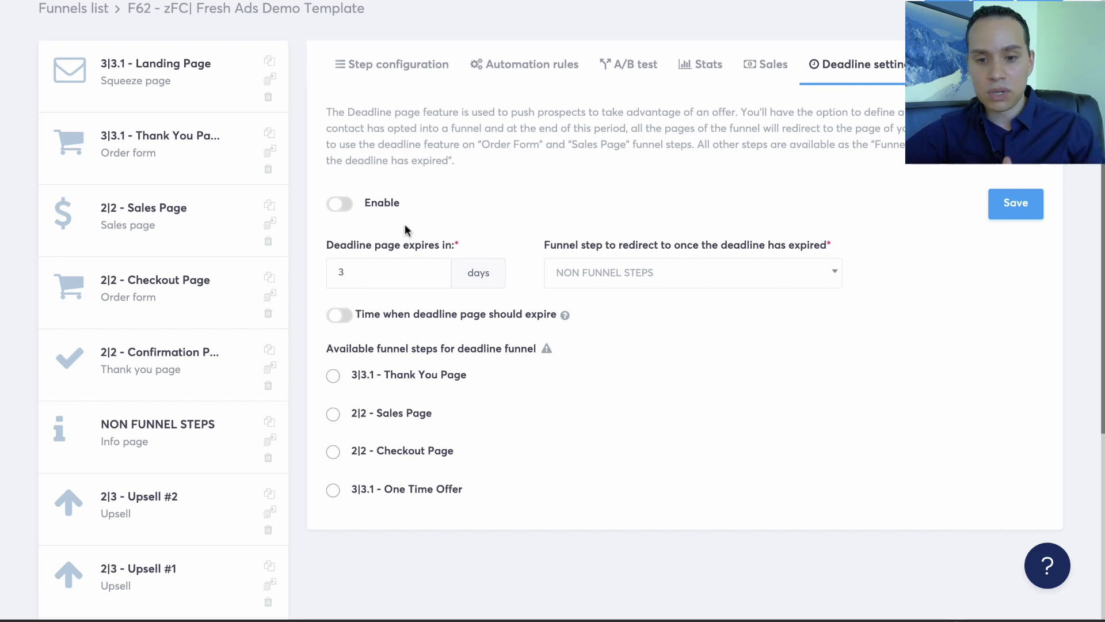
- Enable the deadline with an expiry of 2 days and apply it to the 2|2 - Sales Page and 2|2 - Checkout Page steps
{"action": "left_click", "coordinate": [337, 204]}
{"action": "left_click", "coordinate": [348, 272]}
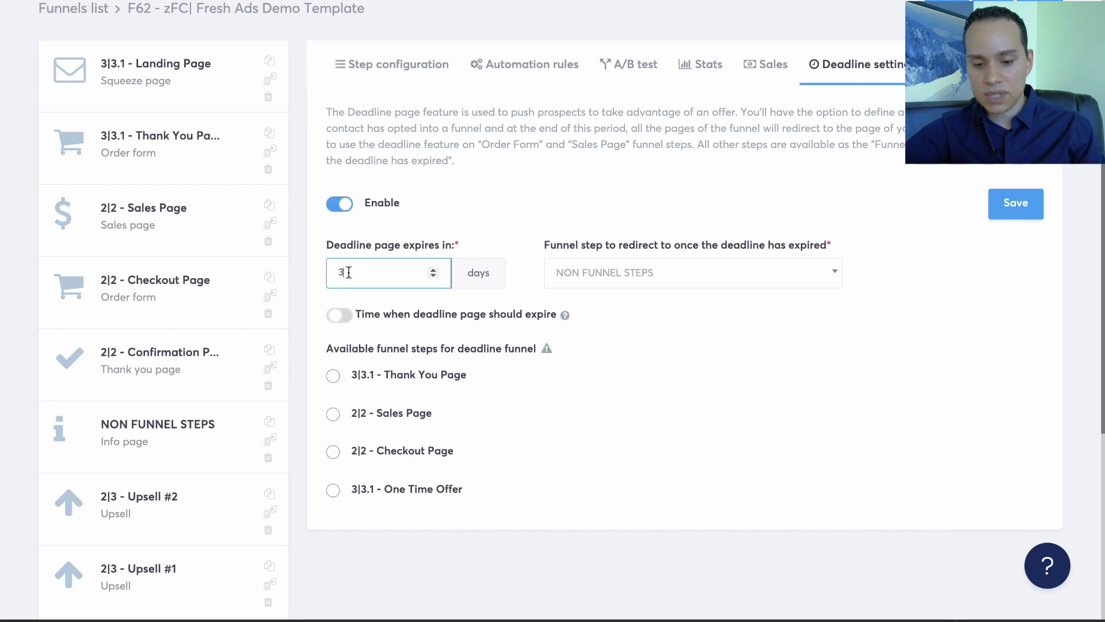
{"action": "key", "text": "BackSpace"}
{"action": "type", "text": "2"}
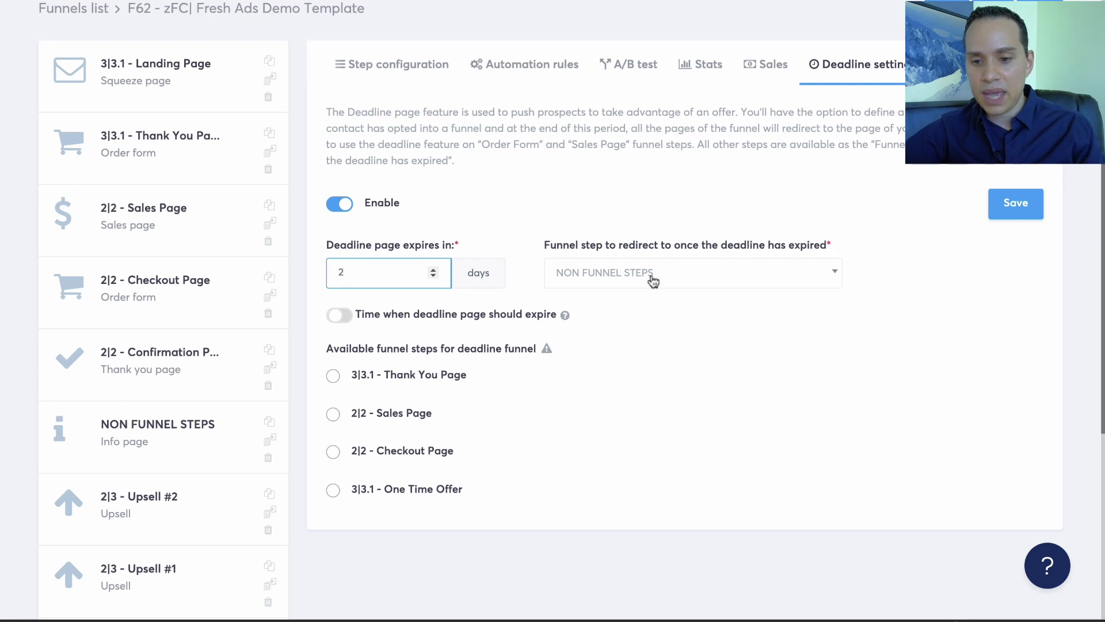
{"action": "left_click", "coordinate": [642, 314]}
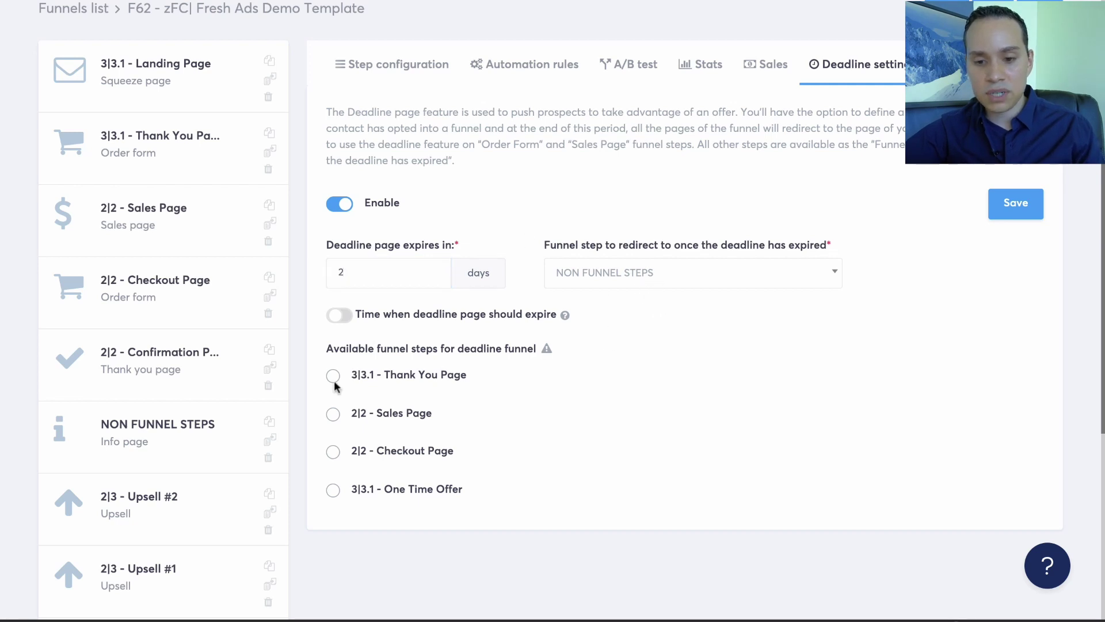
{"action": "left_click", "coordinate": [333, 417]}
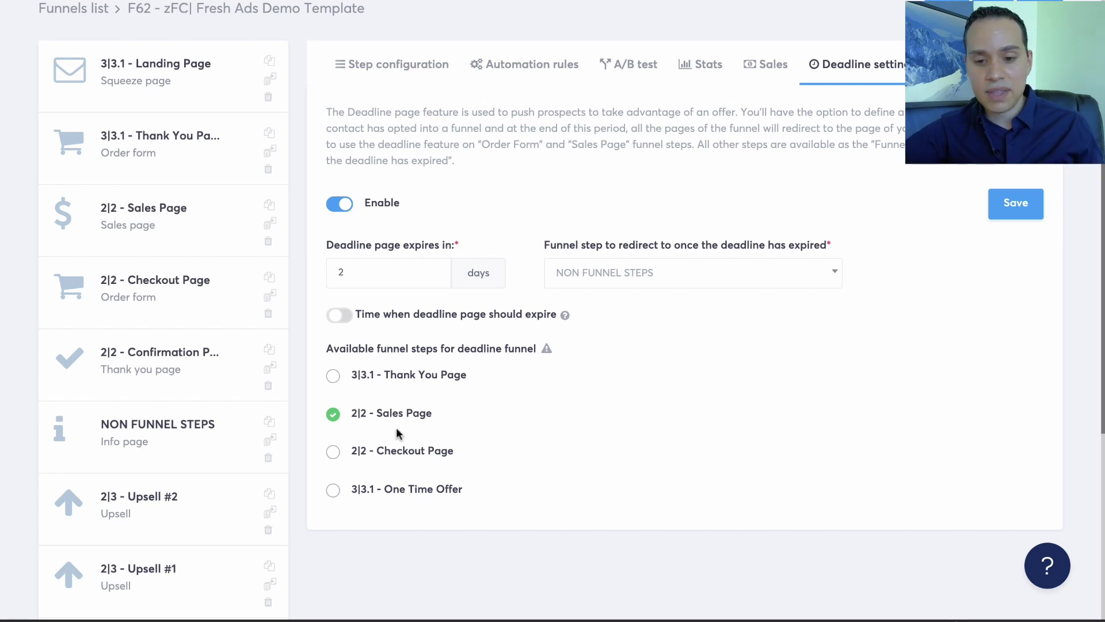
{"action": "left_click", "coordinate": [334, 453]}
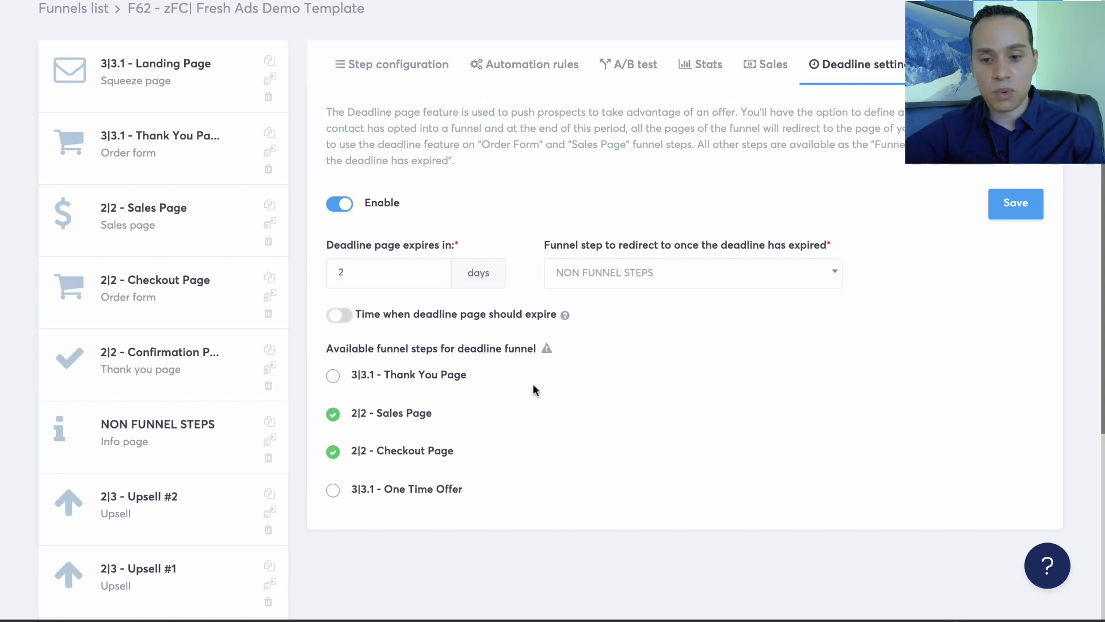
- Save the deadline settings, then reopen them and check the funnel step options for redirecting after the deadline expires
{"action": "left_click", "coordinate": [996, 202]}
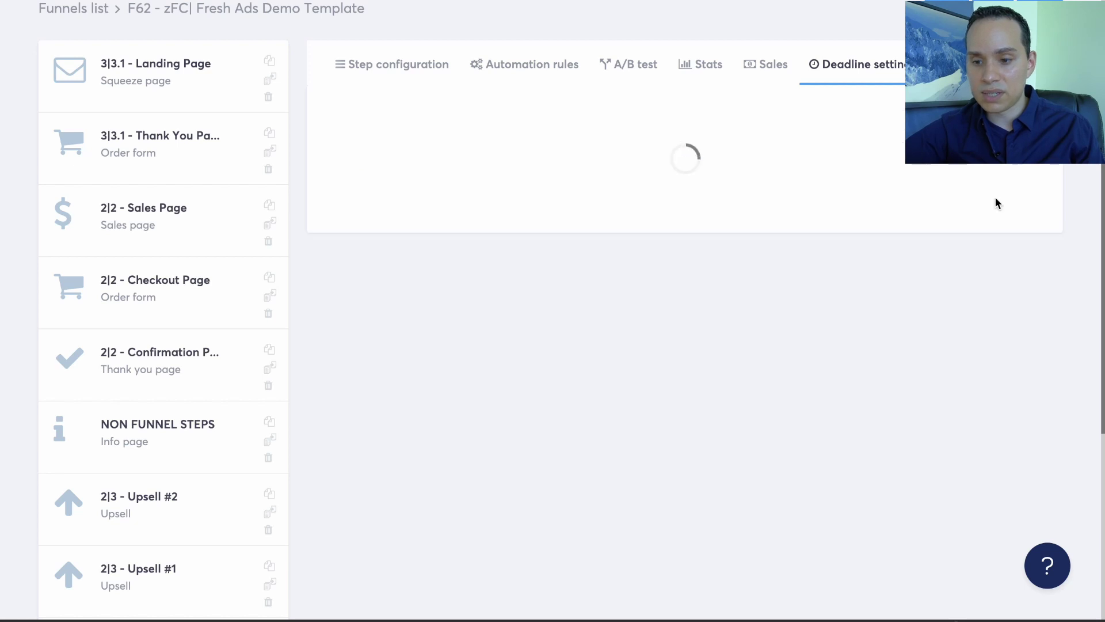
{"action": "left_click", "coordinate": [847, 138]}
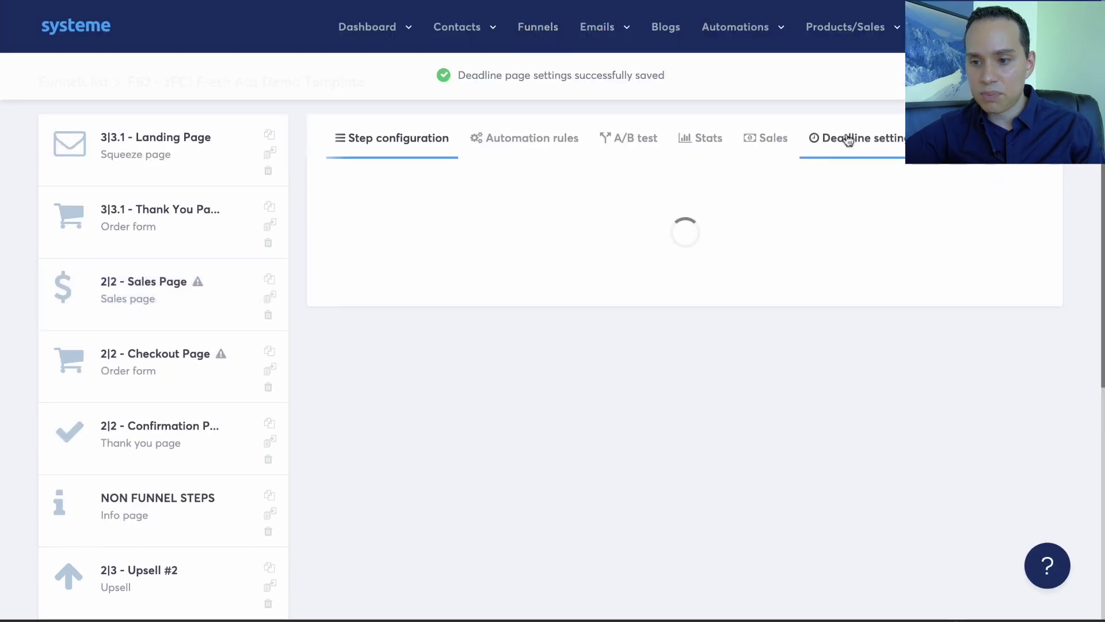
{"action": "scroll", "coordinate": [685, 326], "scroll_direction": "down", "scroll_amount": 3}
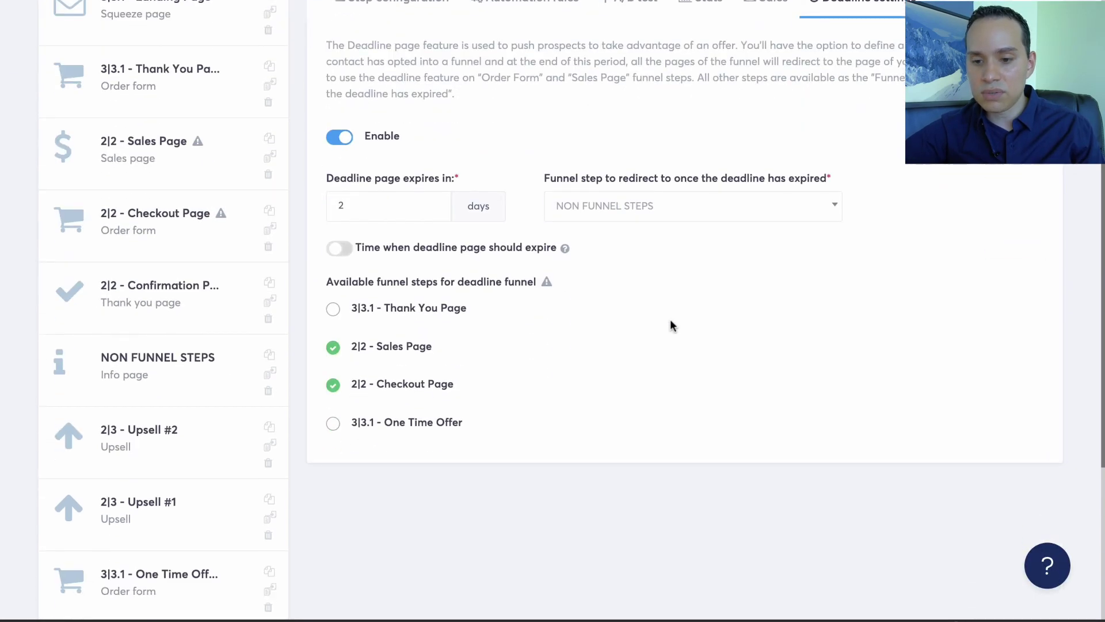
{"action": "left_click", "coordinate": [649, 208]}
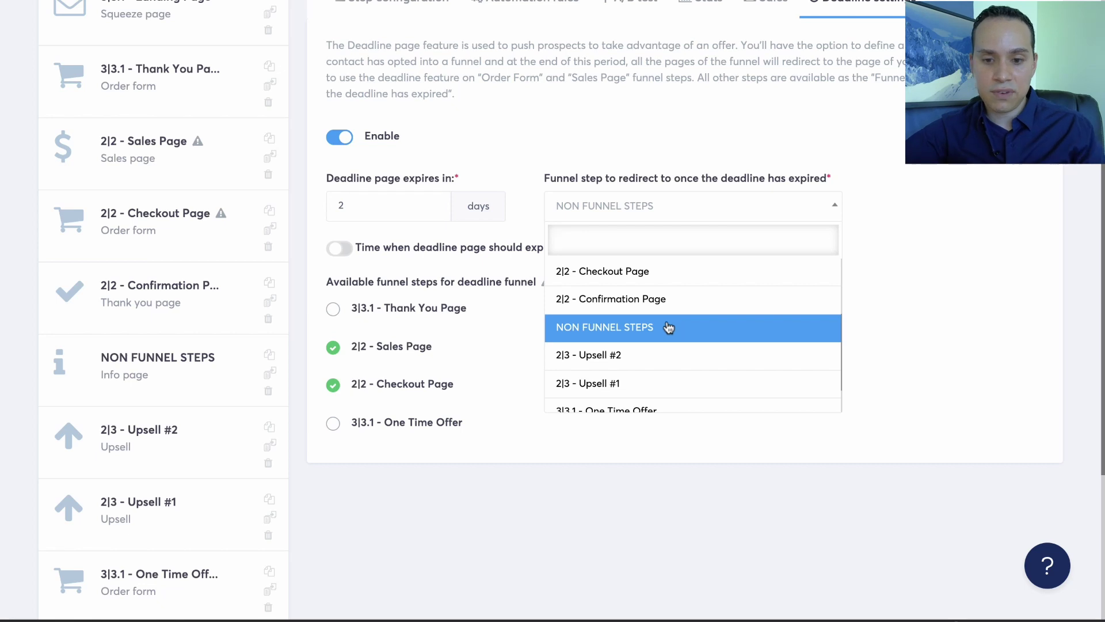
{"action": "left_click", "coordinate": [384, 245]}
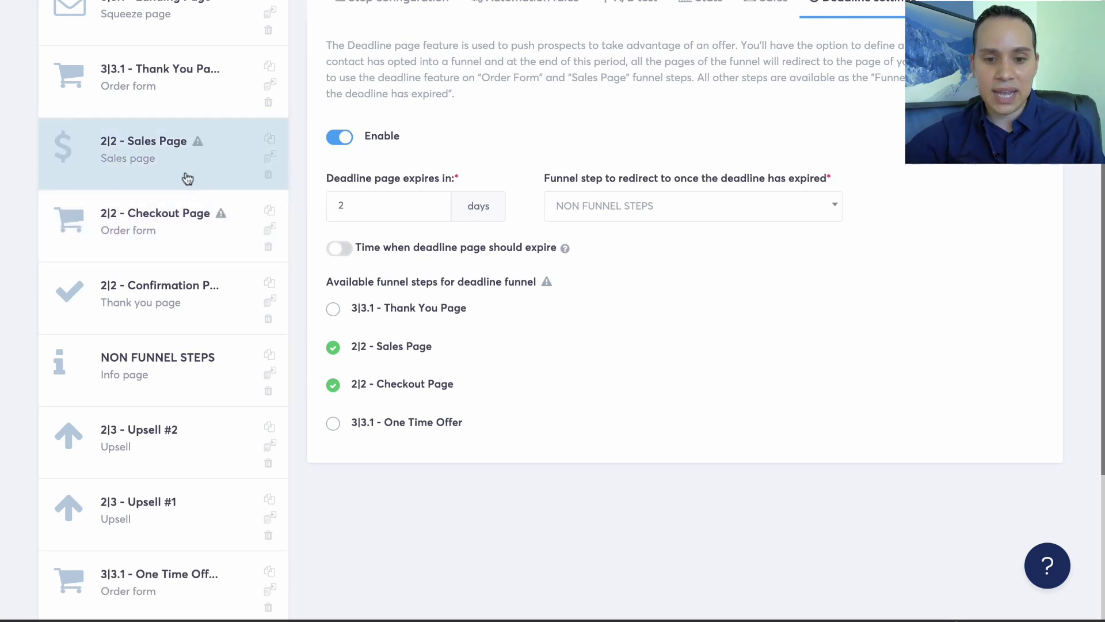
- Open the 2|2 - Checkout Page step in the page editor and look over its order form and the available payment elements
{"action": "left_click", "coordinate": [169, 221]}
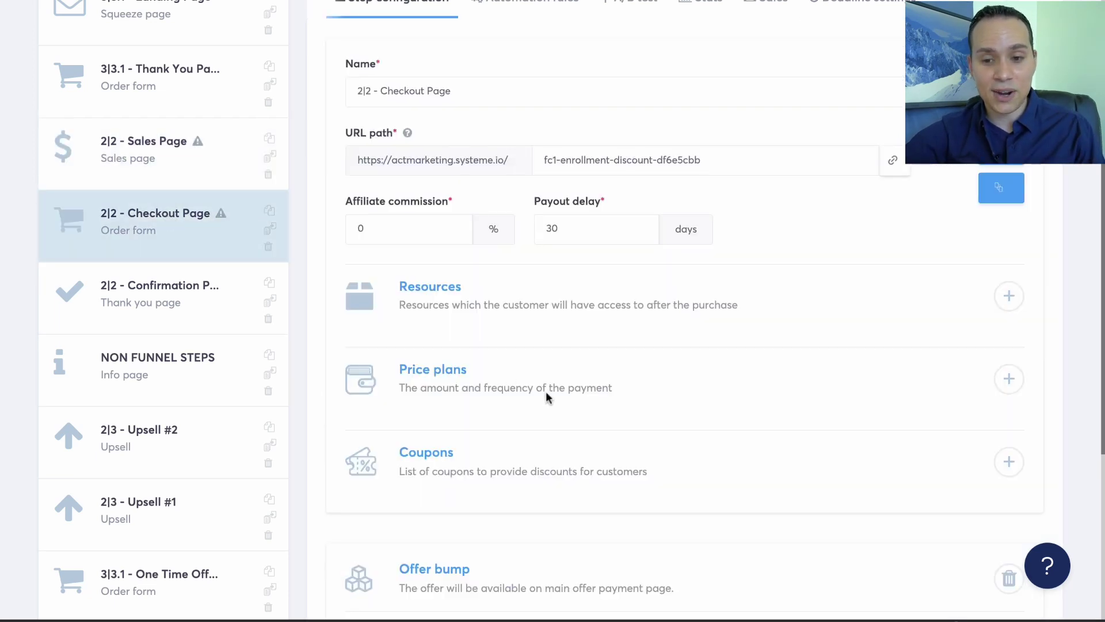
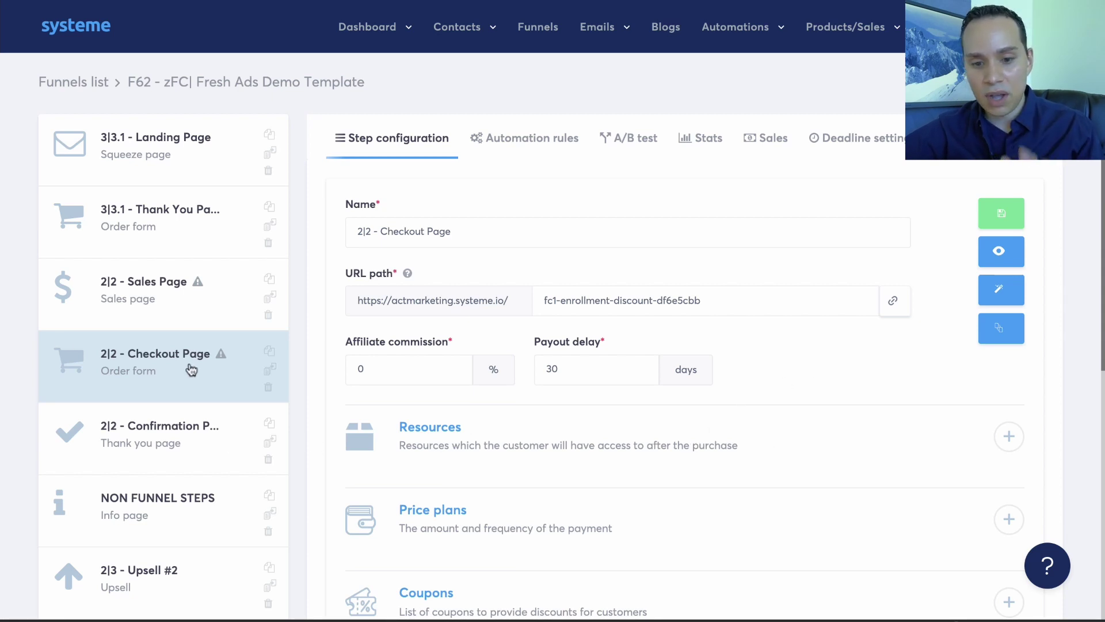
{"action": "left_click", "coordinate": [1000, 290]}
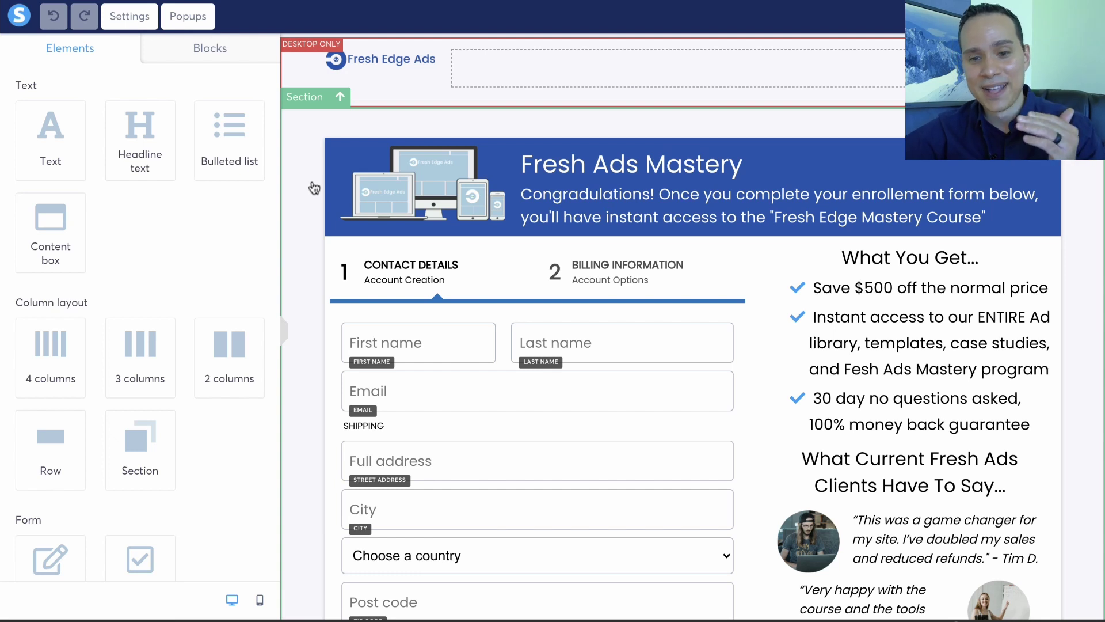
{"action": "scroll", "coordinate": [310, 191], "scroll_direction": "down", "scroll_amount": 1}
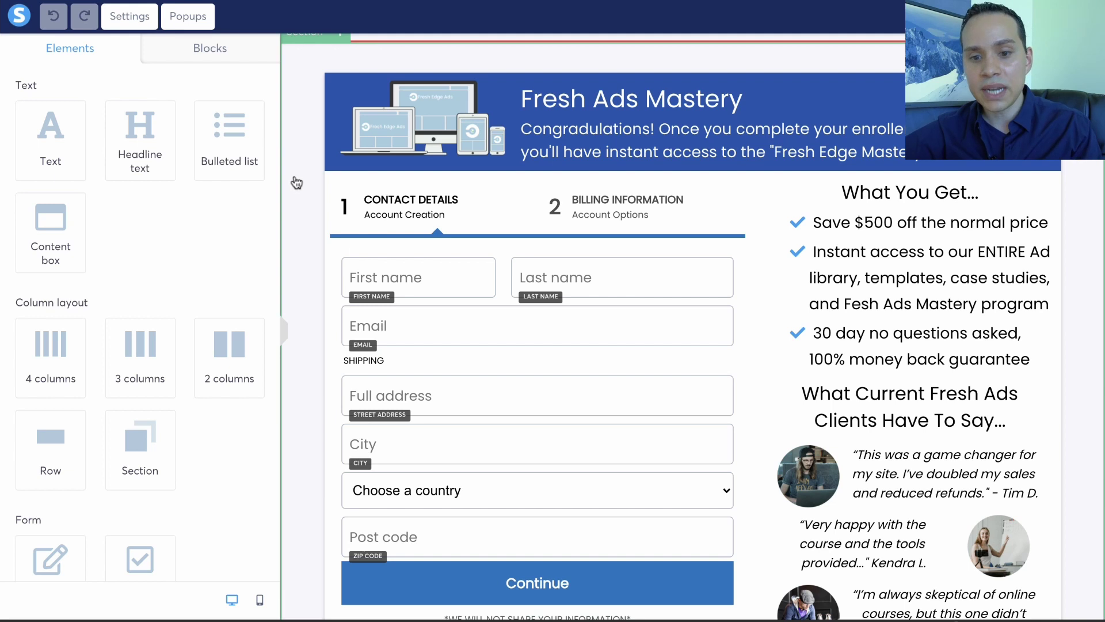
{"action": "scroll", "coordinate": [297, 182], "scroll_direction": "down", "scroll_amount": 1}
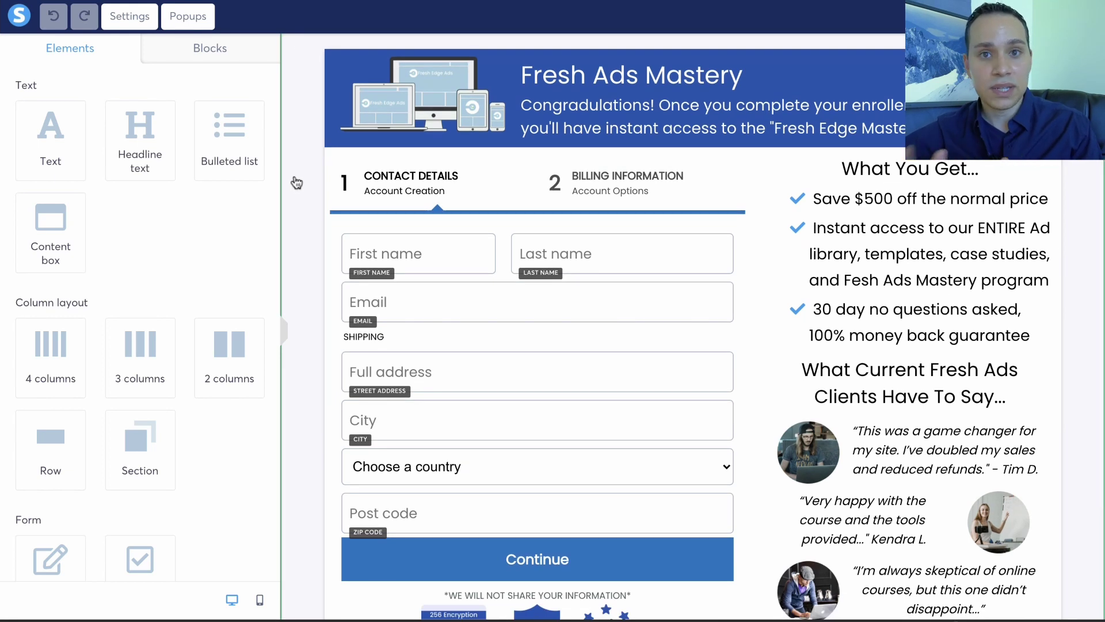
{"action": "scroll", "coordinate": [295, 181], "scroll_direction": "down", "scroll_amount": 1}
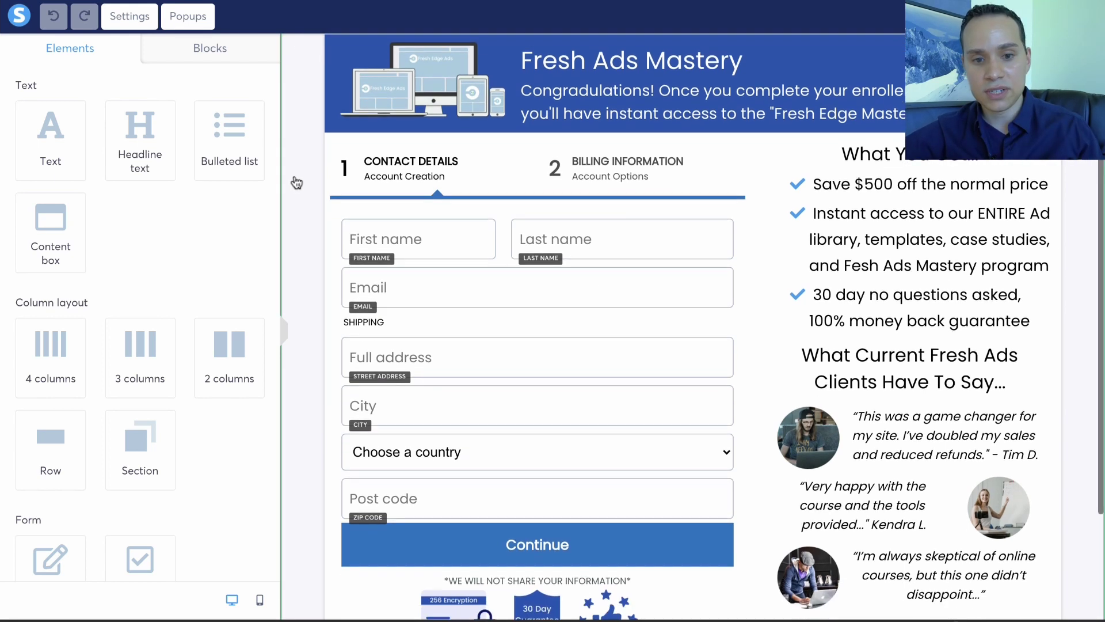
{"action": "scroll", "coordinate": [187, 245], "scroll_direction": "down", "scroll_amount": 1}
{"action": "scroll", "coordinate": [188, 244], "scroll_direction": "down", "scroll_amount": 12}
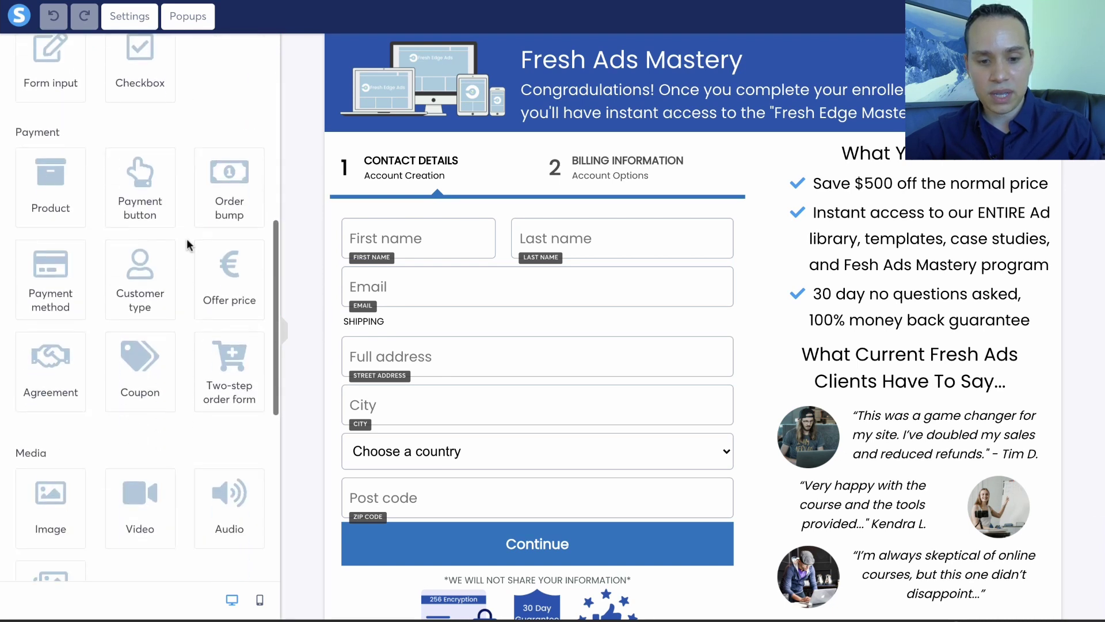
{"action": "scroll", "coordinate": [187, 241], "scroll_direction": "up", "scroll_amount": 3}
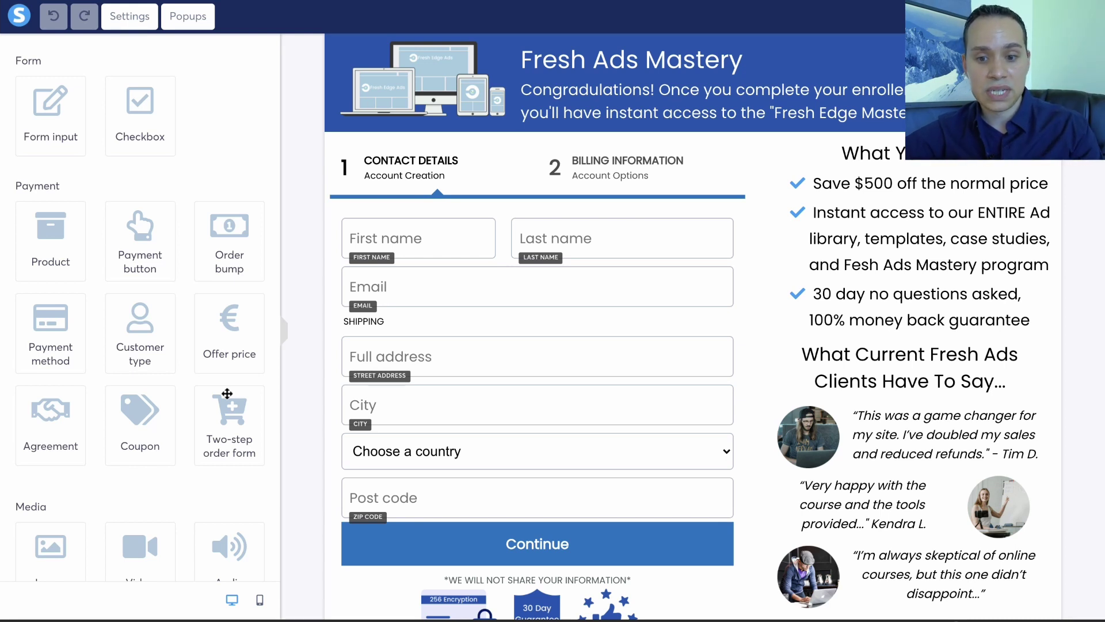
- Examine both the Contact Details and Billing Information steps of the checkout page's two-step payment form
{"action": "left_click", "coordinate": [504, 168]}
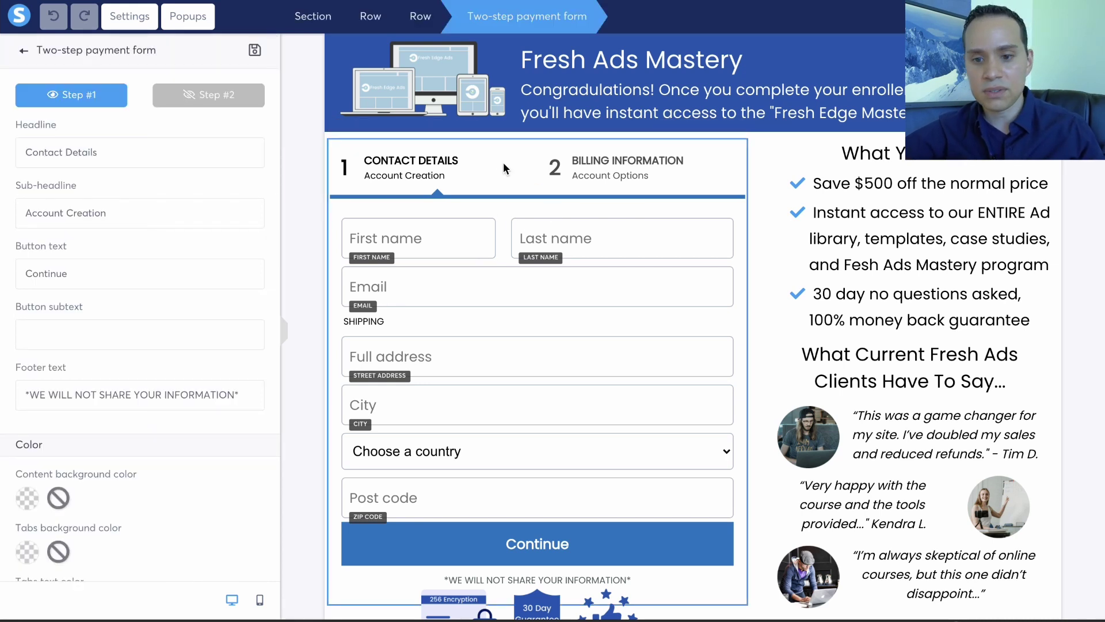
{"action": "left_click", "coordinate": [301, 223]}
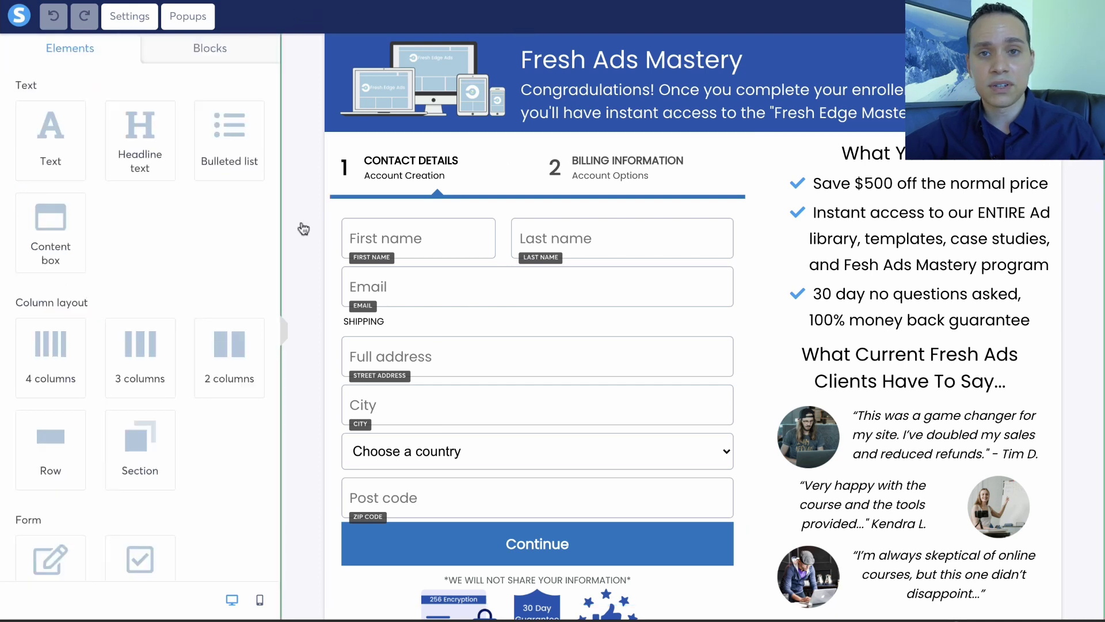
{"action": "left_click", "coordinate": [495, 168]}
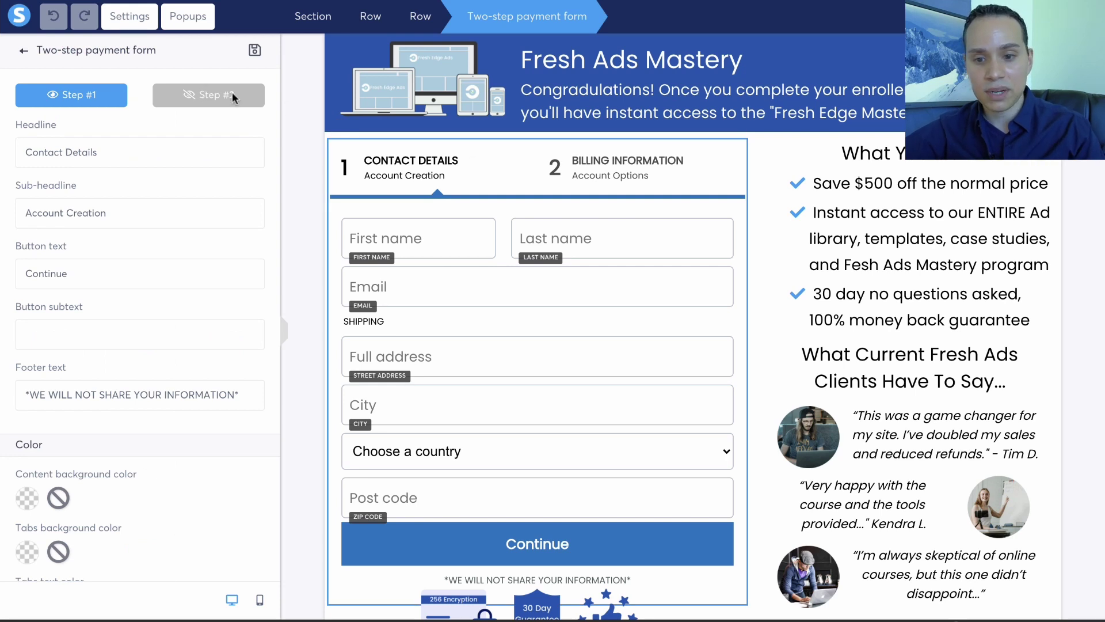
{"action": "left_click", "coordinate": [535, 172]}
{"action": "left_click", "coordinate": [523, 173]}
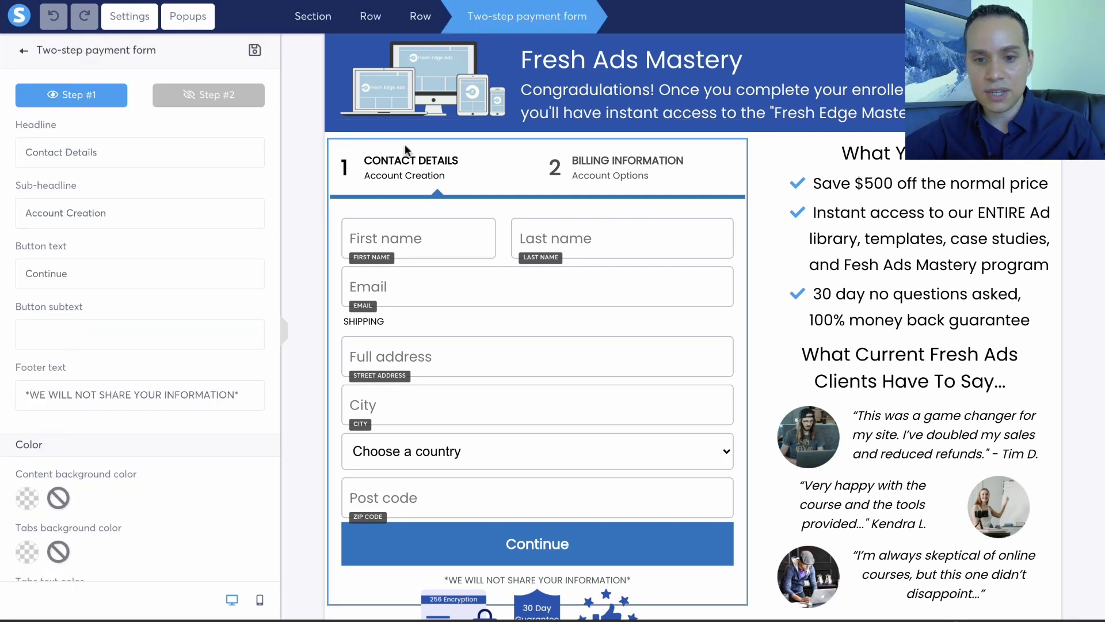
{"action": "left_click", "coordinate": [256, 104]}
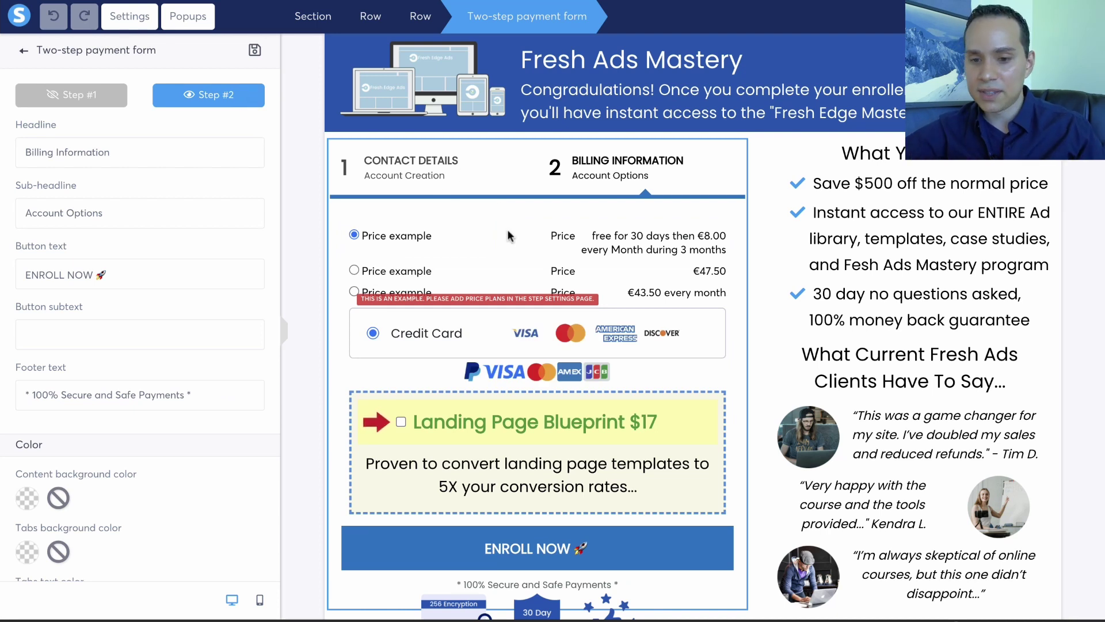
{"action": "key", "text": "Escape"}
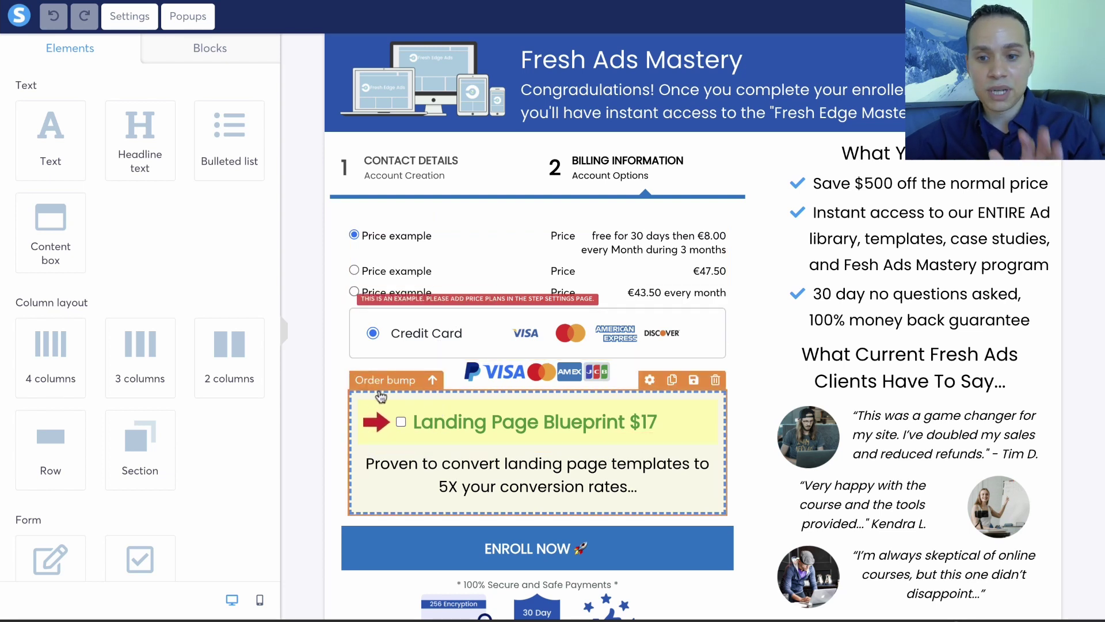
{"action": "left_click", "coordinate": [382, 357]}
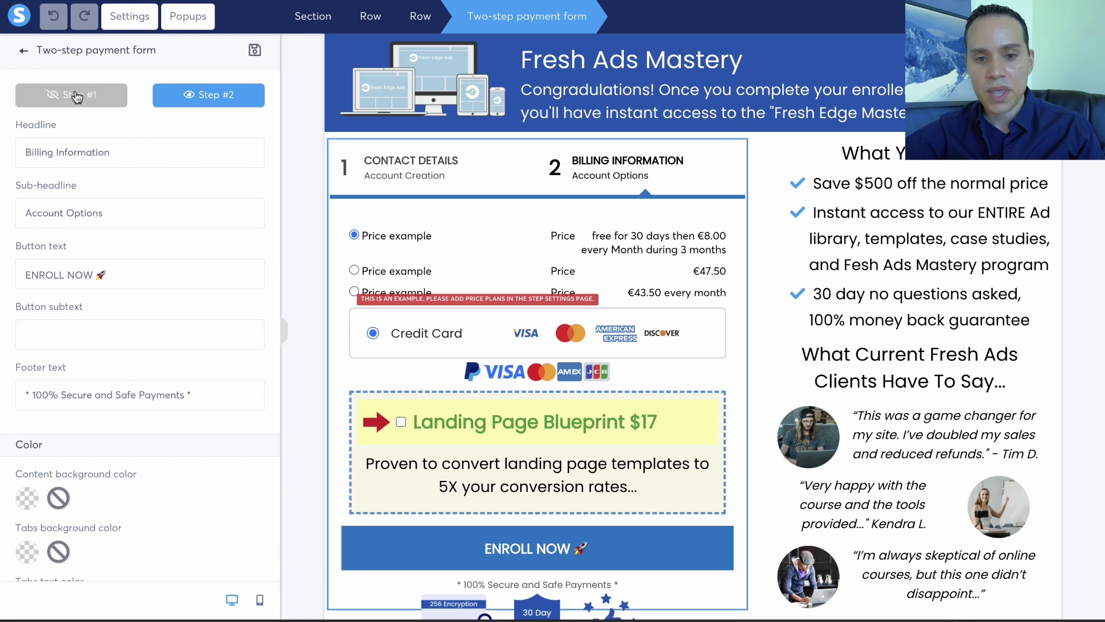
{"action": "left_click", "coordinate": [75, 95]}
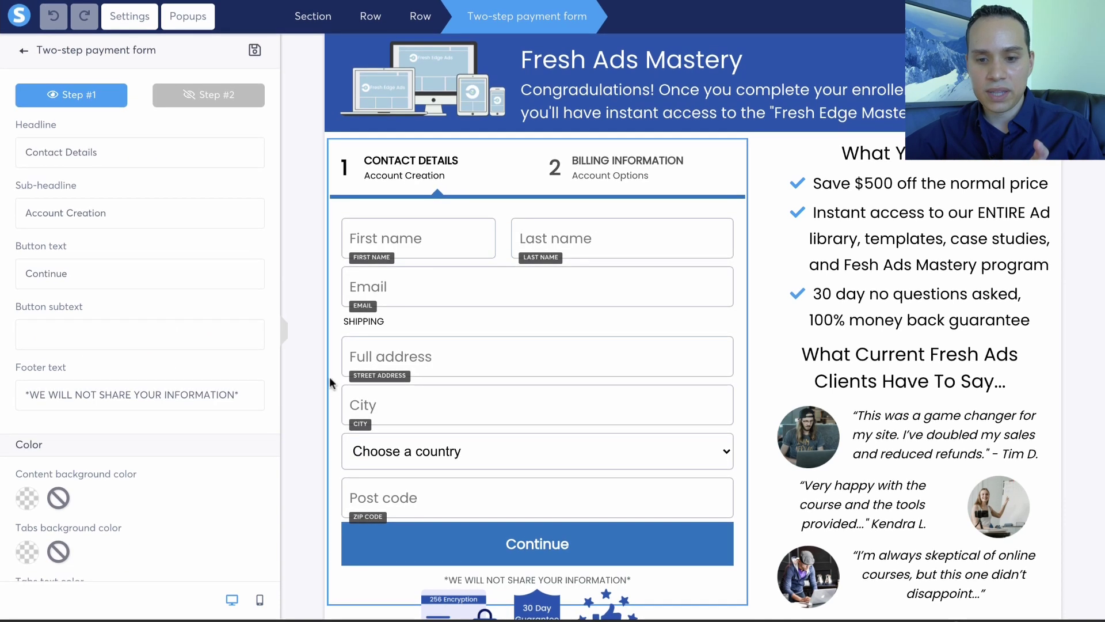
{"action": "left_click", "coordinate": [307, 379]}
- Add a form input below the Email field in the Contact Details step and set its input type to Zip code
{"action": "scroll", "coordinate": [162, 375], "scroll_direction": "down", "scroll_amount": 8}
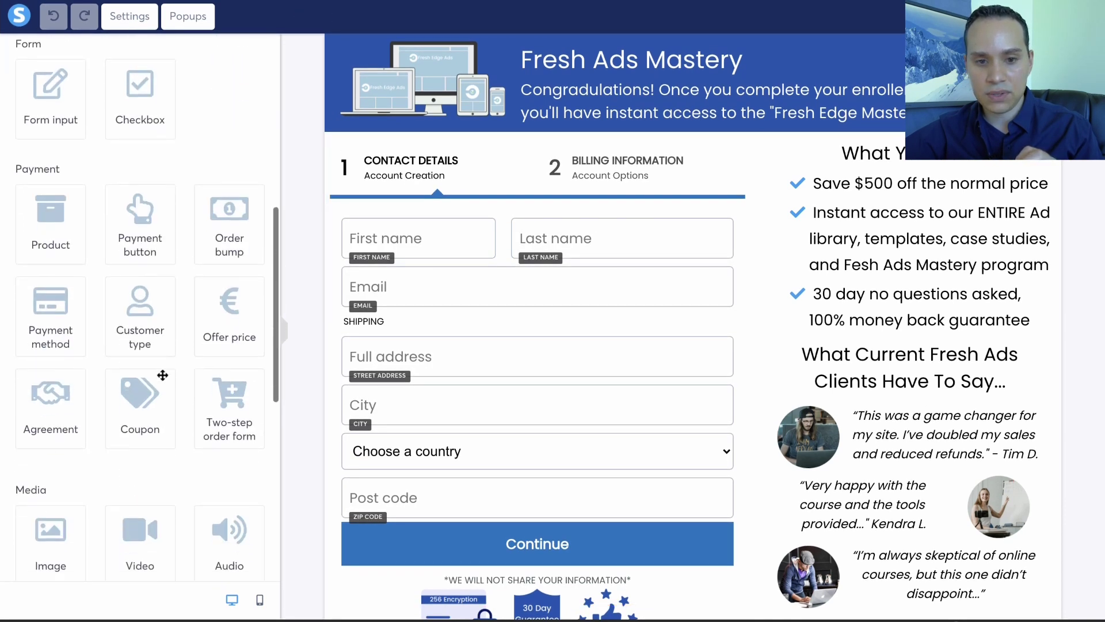
{"action": "left_click_drag", "start_coordinate": [51, 144], "coordinate": [439, 311]}
{"action": "left_click", "coordinate": [416, 335]}
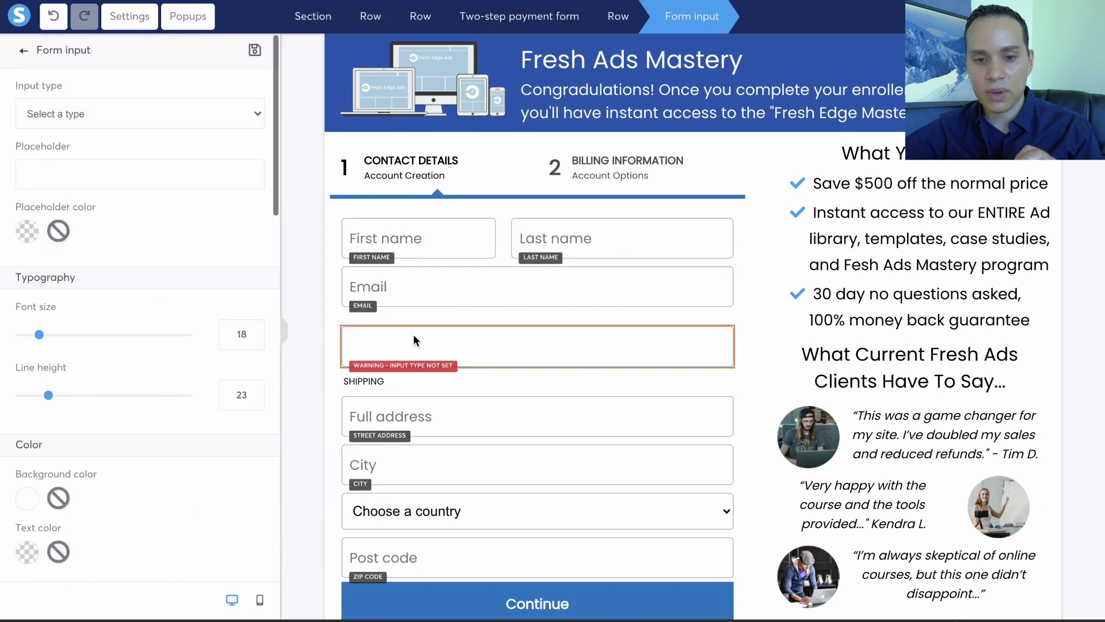
{"action": "left_click", "coordinate": [144, 113]}
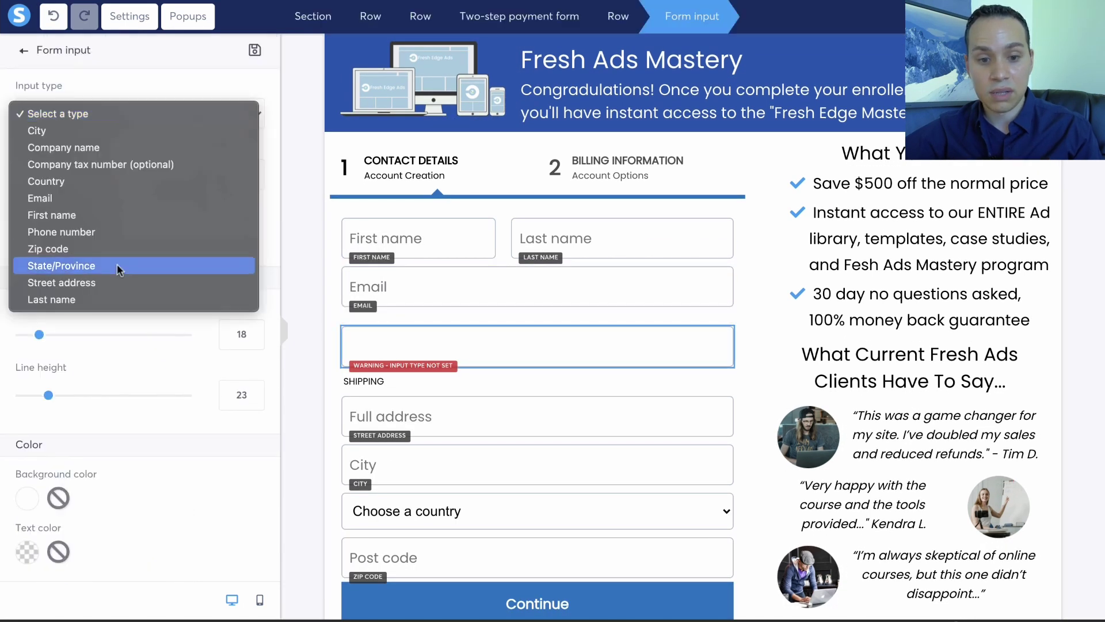
{"action": "left_click", "coordinate": [124, 248]}
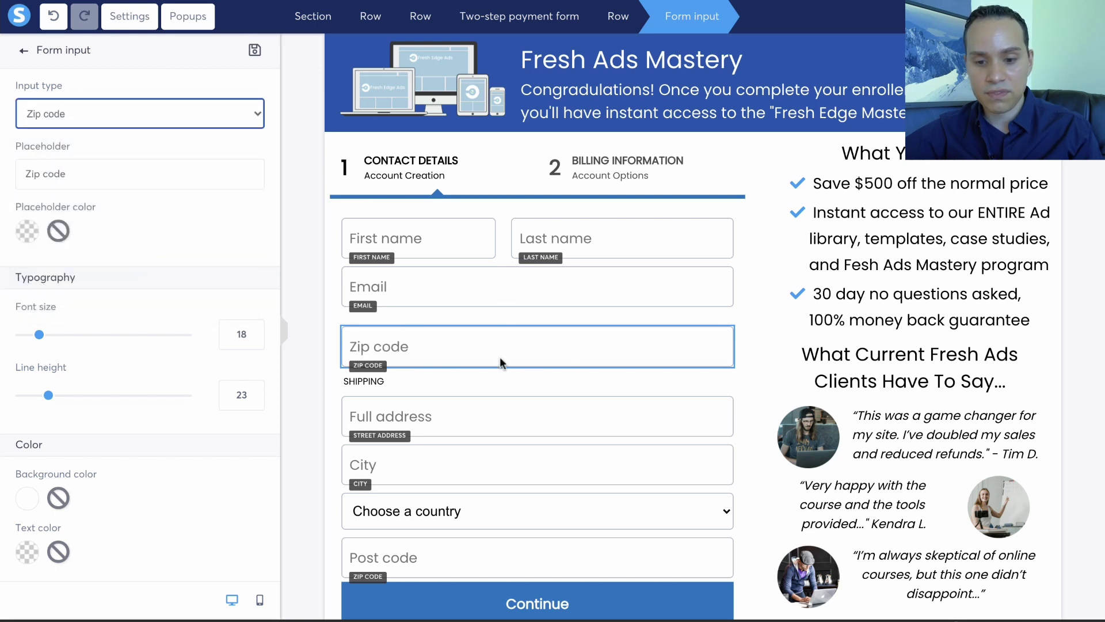
- Delete the added Zip code input below the Email field
{"action": "left_click", "coordinate": [639, 340]}
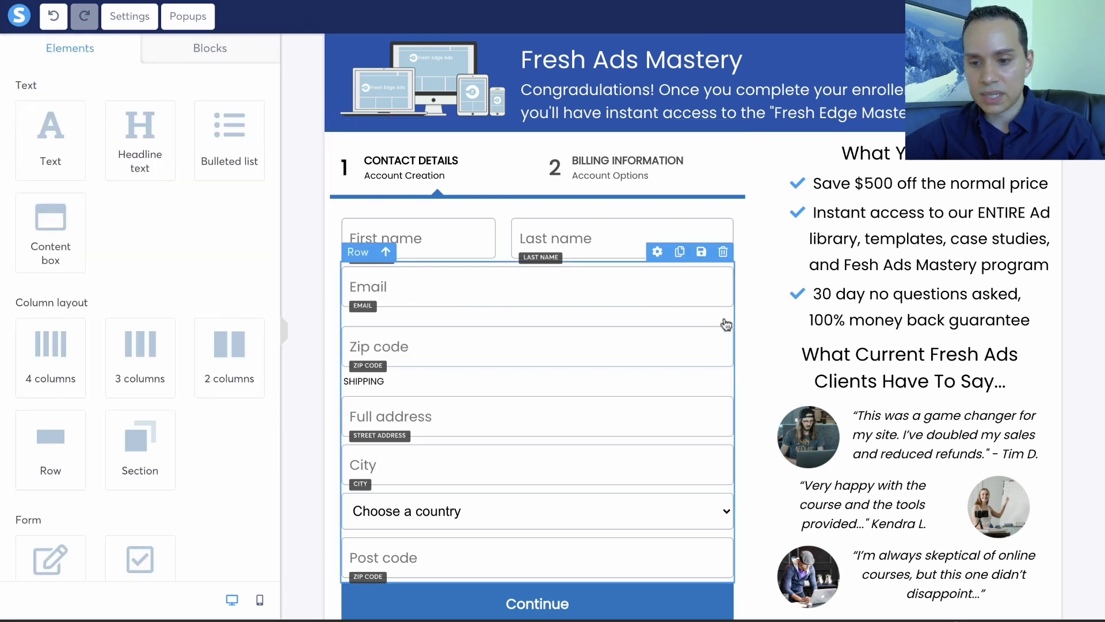
{"action": "left_click", "coordinate": [722, 316]}
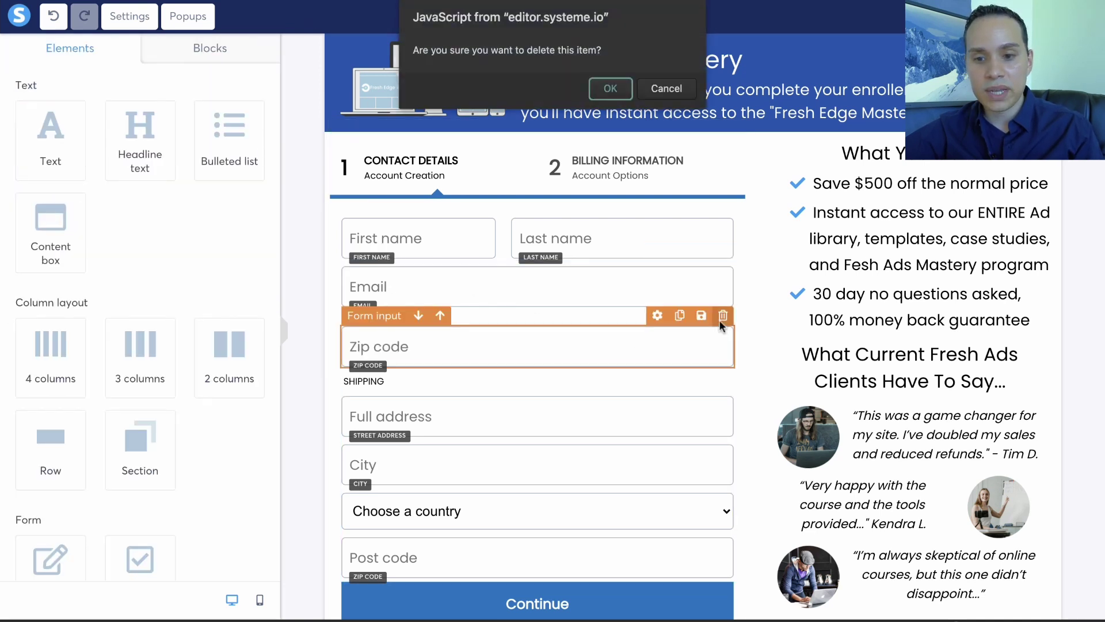
{"action": "left_click", "coordinate": [610, 87]}
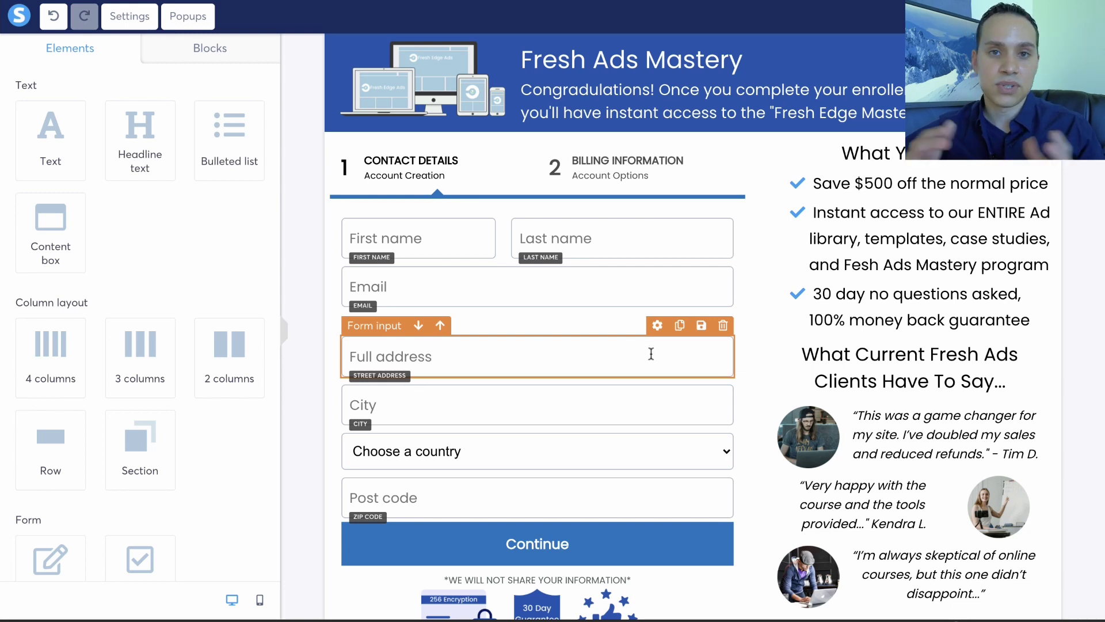
- Delete the shipping label and the full address, city, country and post code fields from the Contact Details step
{"action": "left_click", "coordinate": [723, 325]}
{"action": "left_click", "coordinate": [598, 84]}
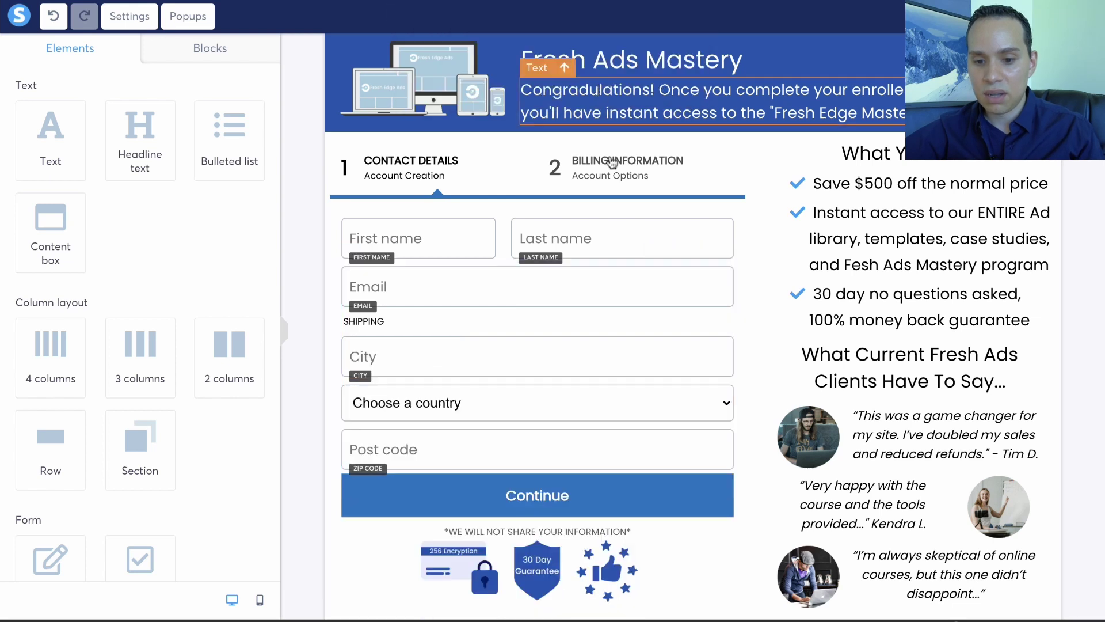
{"action": "left_click", "coordinate": [724, 333]}
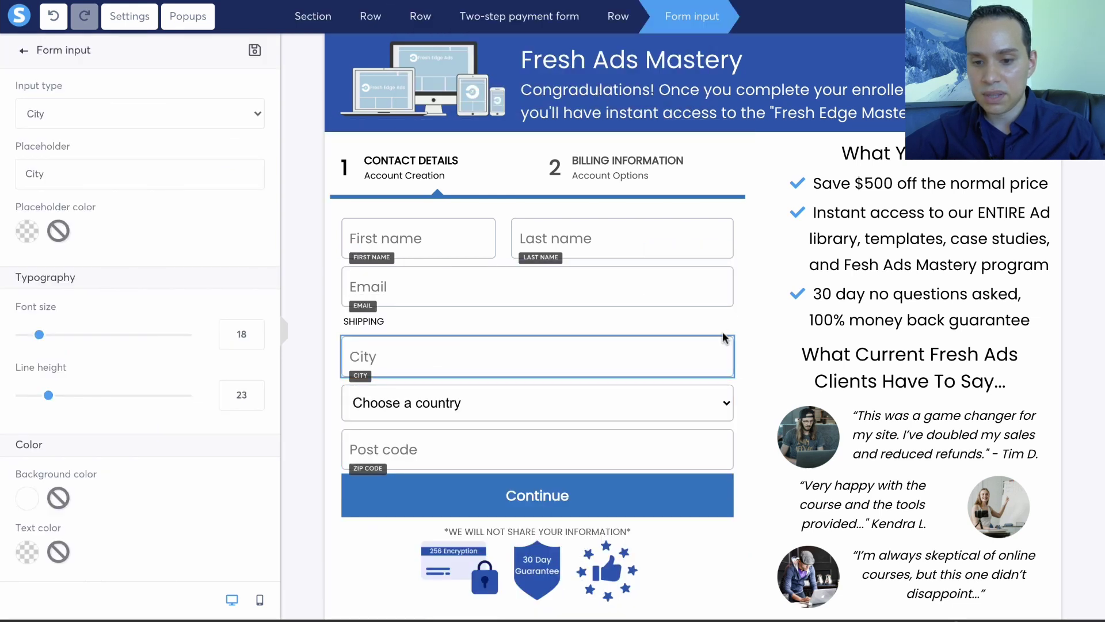
{"action": "left_click", "coordinate": [723, 325]}
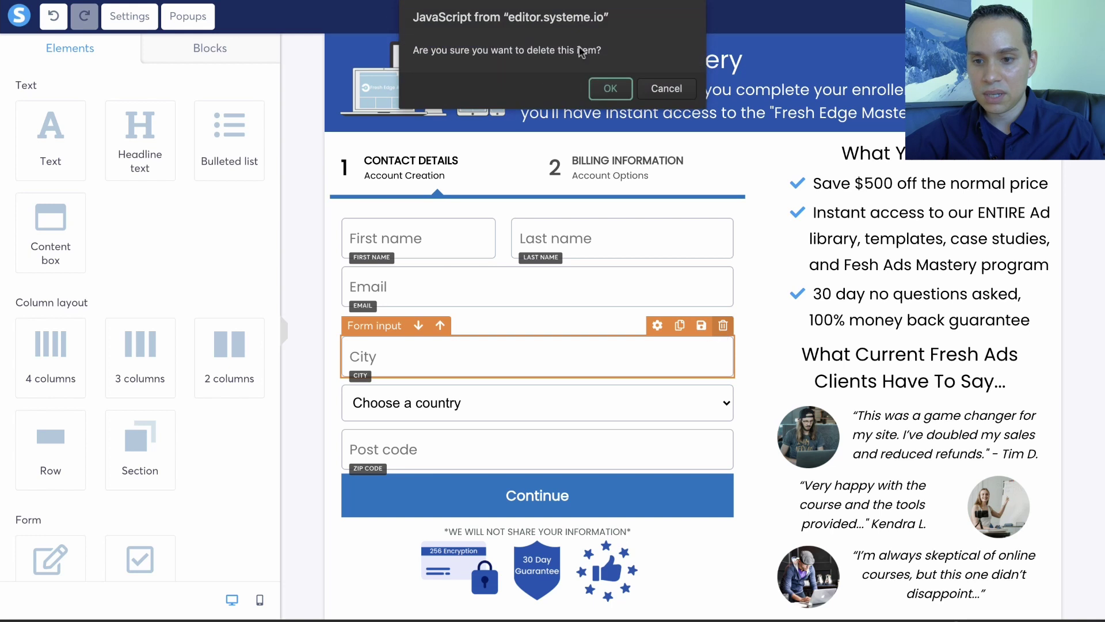
{"action": "left_click", "coordinate": [605, 88]}
{"action": "left_click", "coordinate": [723, 326]}
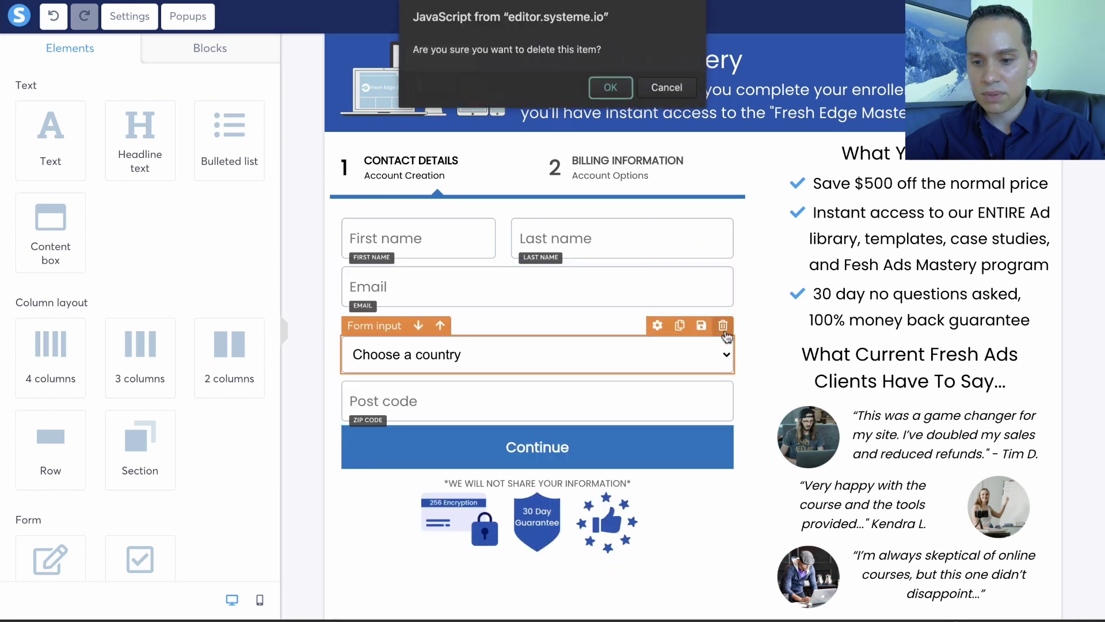
{"action": "left_click", "coordinate": [607, 87]}
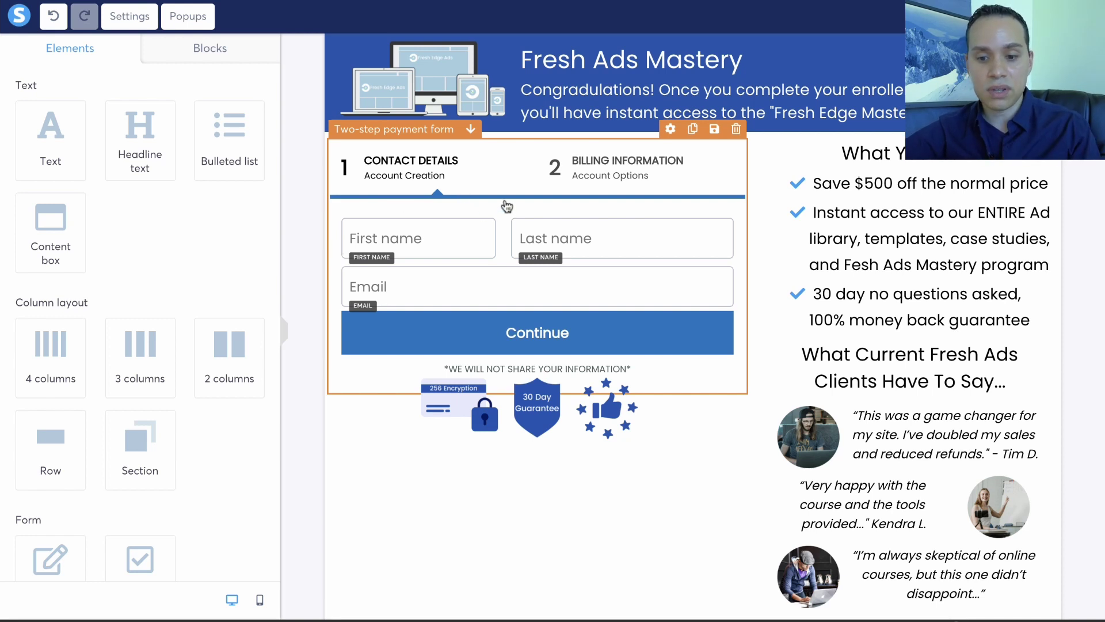
- Switch the checkout page's two-step payment form to step 2, Billing Information
{"action": "left_click", "coordinate": [507, 203]}
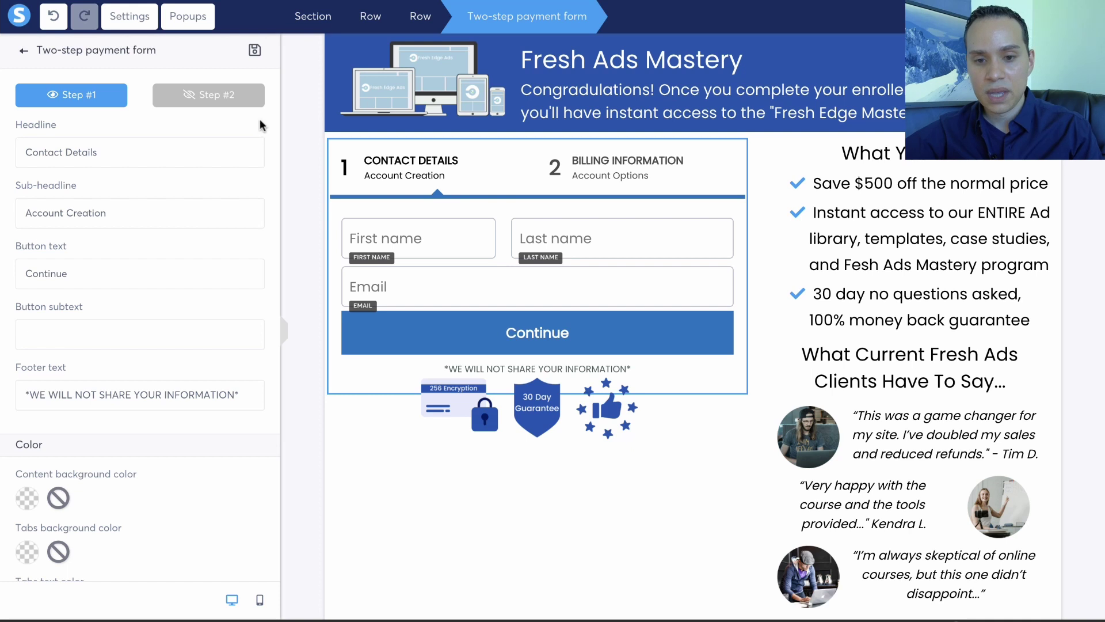
{"action": "left_click", "coordinate": [236, 98]}
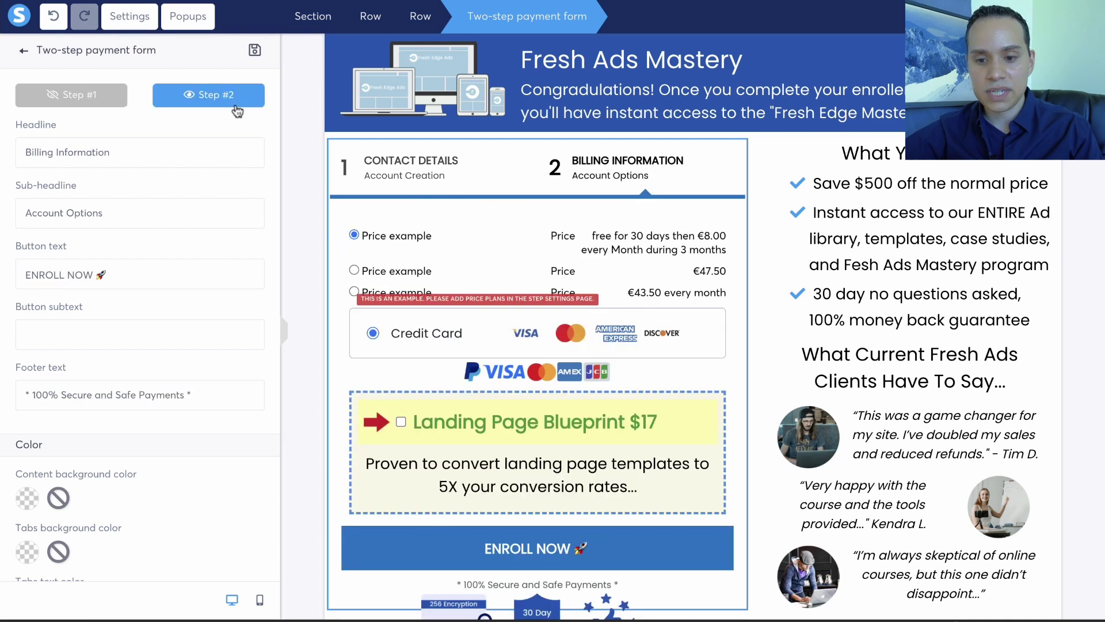
{"action": "left_click", "coordinate": [442, 265]}
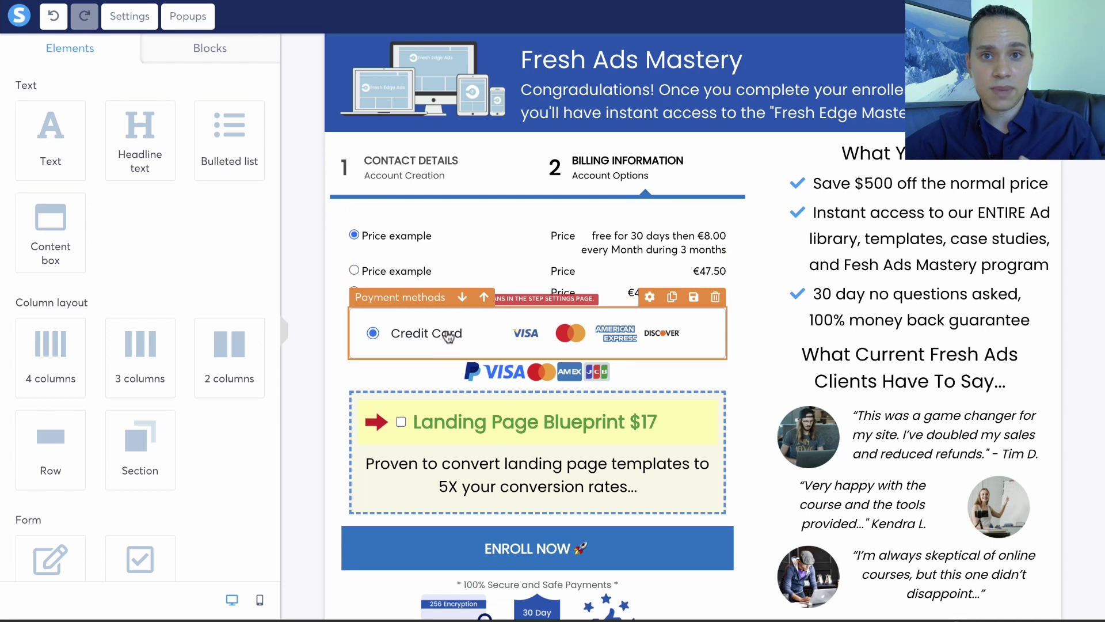
- Try a second Payment method element below the existing credit card option in the Billing Information step, and delete it again
{"action": "scroll", "coordinate": [187, 331], "scroll_direction": "down", "scroll_amount": 10}
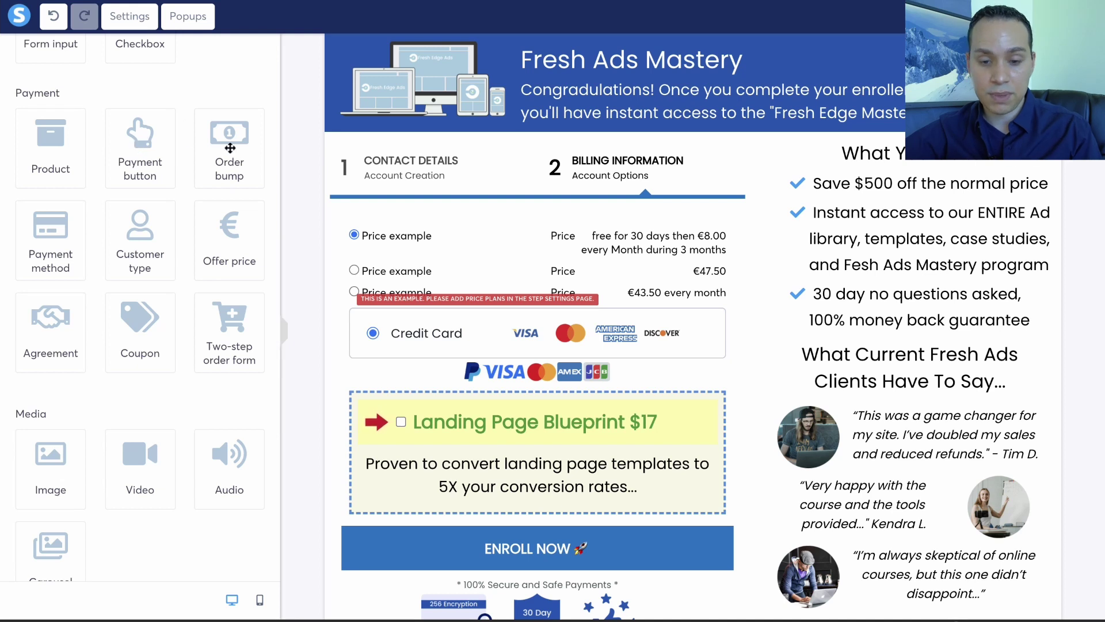
{"action": "left_click_drag", "start_coordinate": [35, 250], "coordinate": [463, 355]}
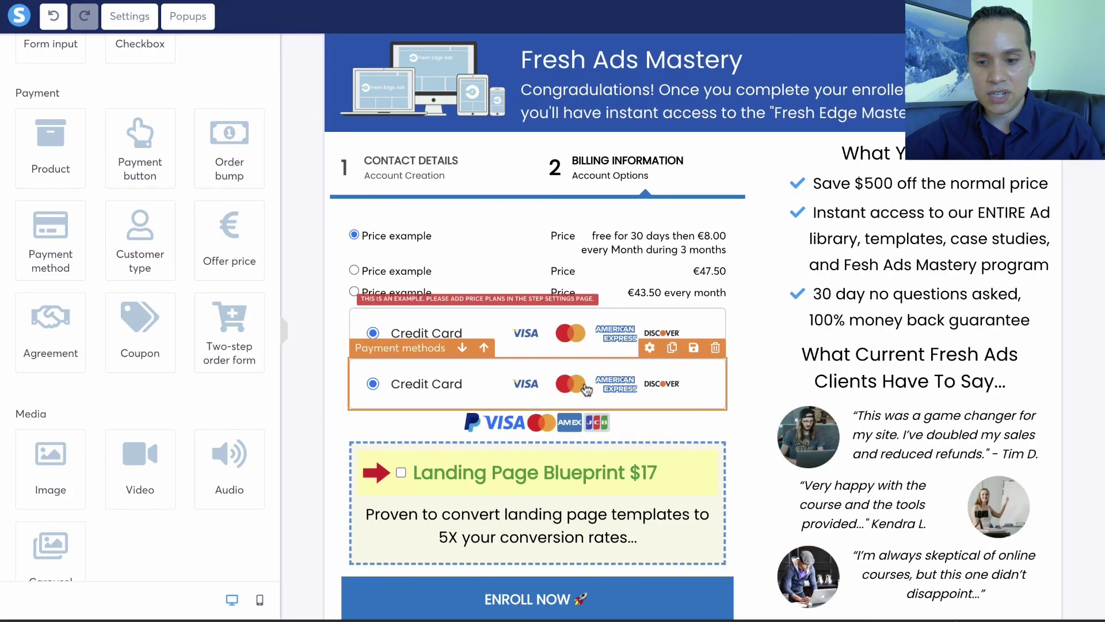
{"action": "left_click", "coordinate": [715, 348]}
{"action": "left_click", "coordinate": [616, 87]}
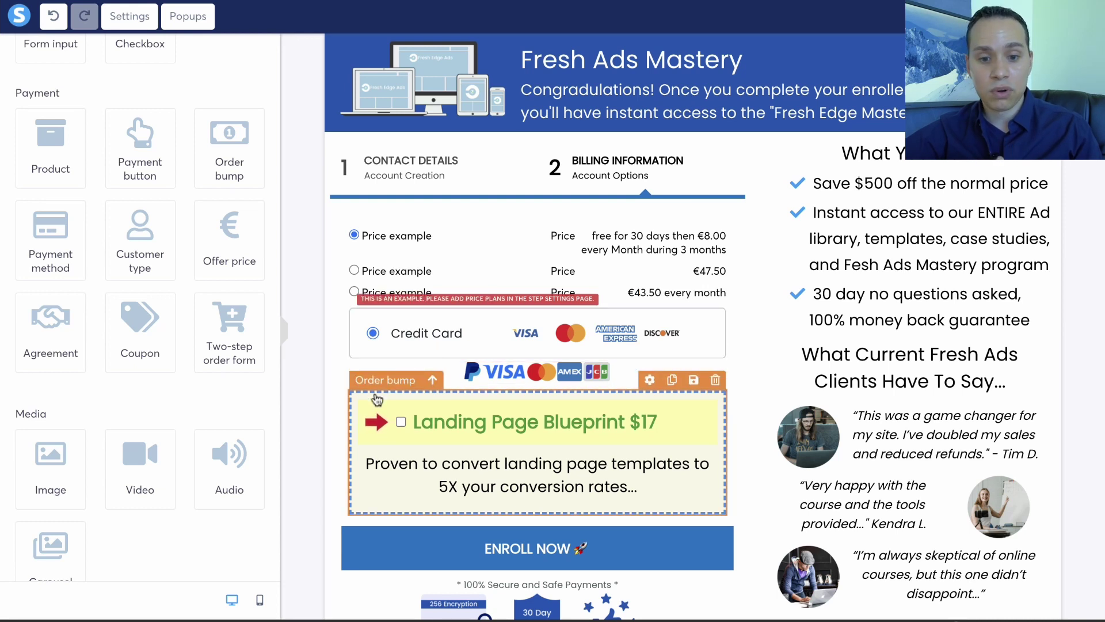
- Add an Order bump element directly above the Landing Page Blueprint order bump
{"action": "left_click_drag", "start_coordinate": [230, 147], "coordinate": [506, 383]}
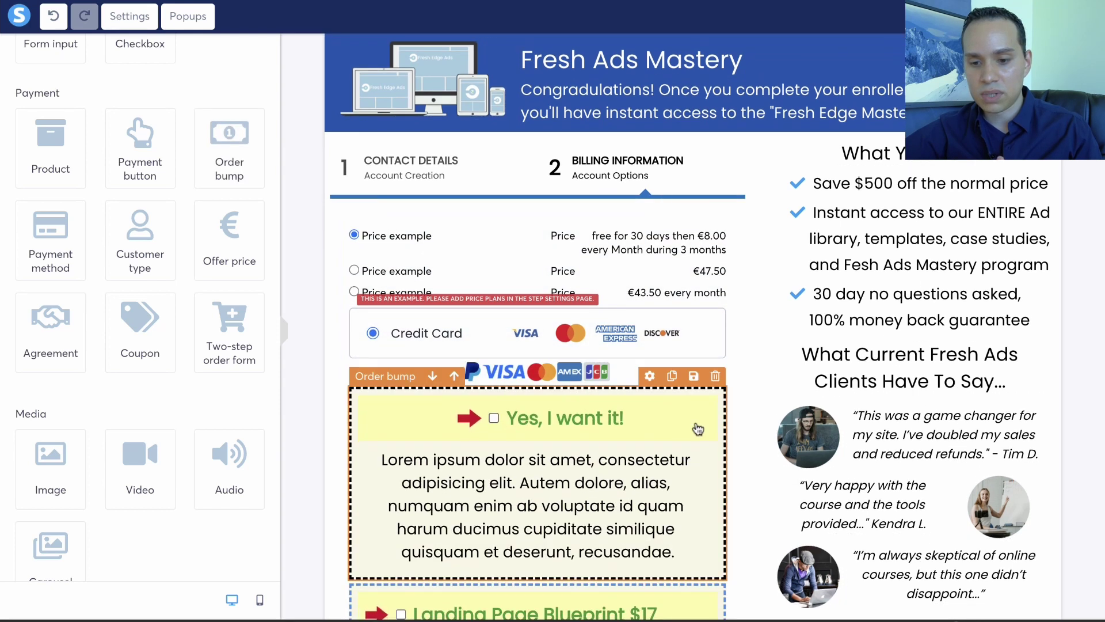
- Delete the PayPal and card logos image below the credit card payment option
{"action": "scroll", "coordinate": [501, 357], "scroll_direction": "down", "scroll_amount": 3}
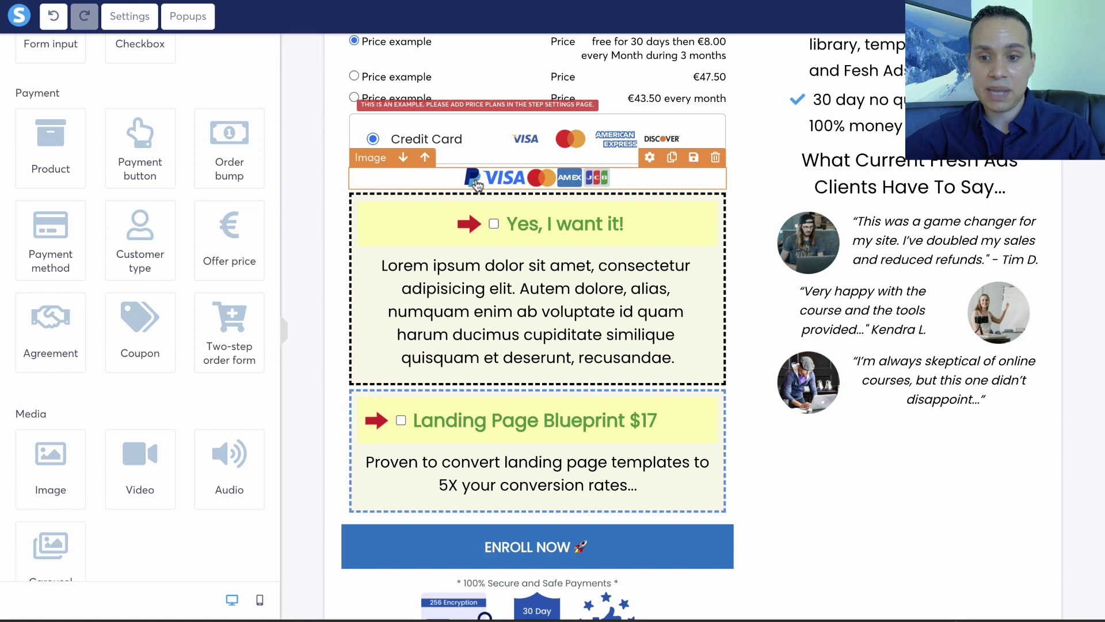
{"action": "left_click", "coordinate": [715, 157]}
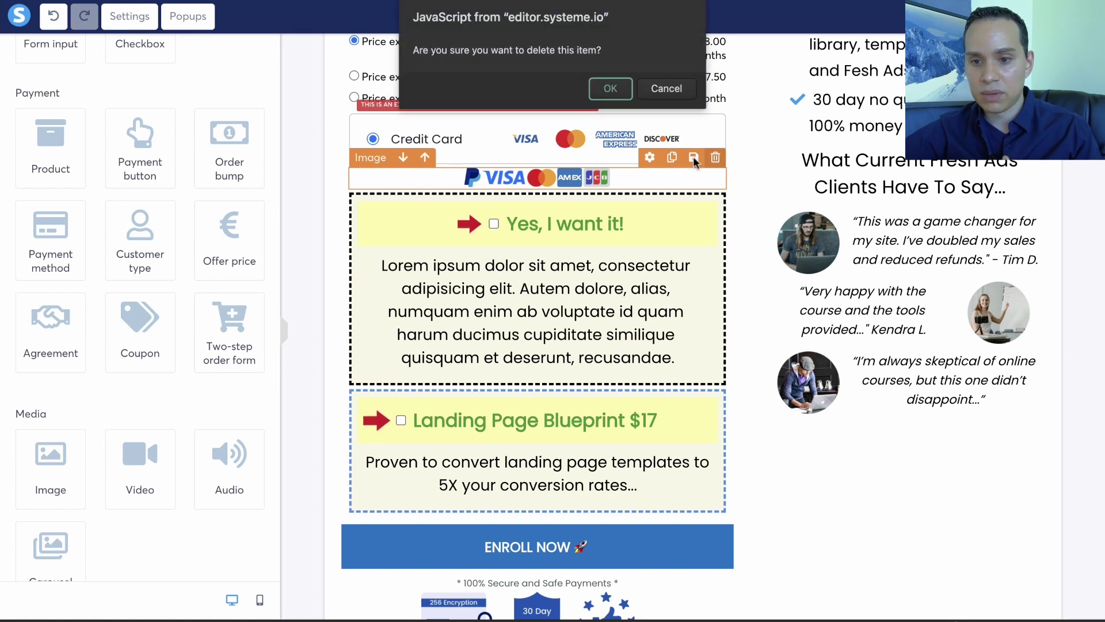
{"action": "left_click", "coordinate": [608, 93]}
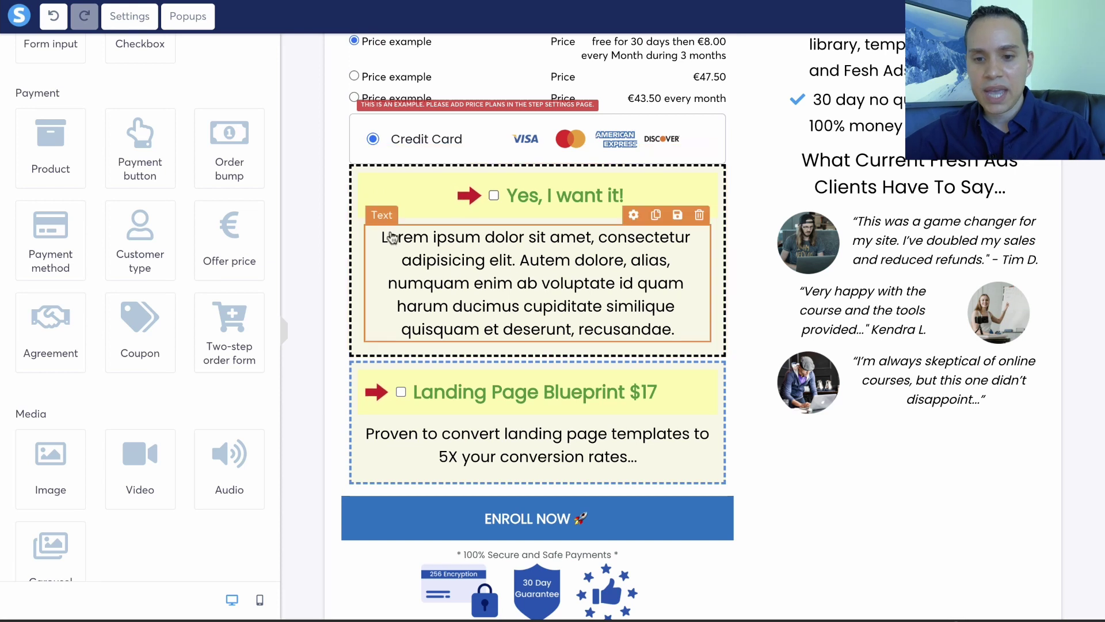
- Check the settings of the added "Yes, I want it!" order bump and delete that order bump
{"action": "left_click", "coordinate": [395, 193]}
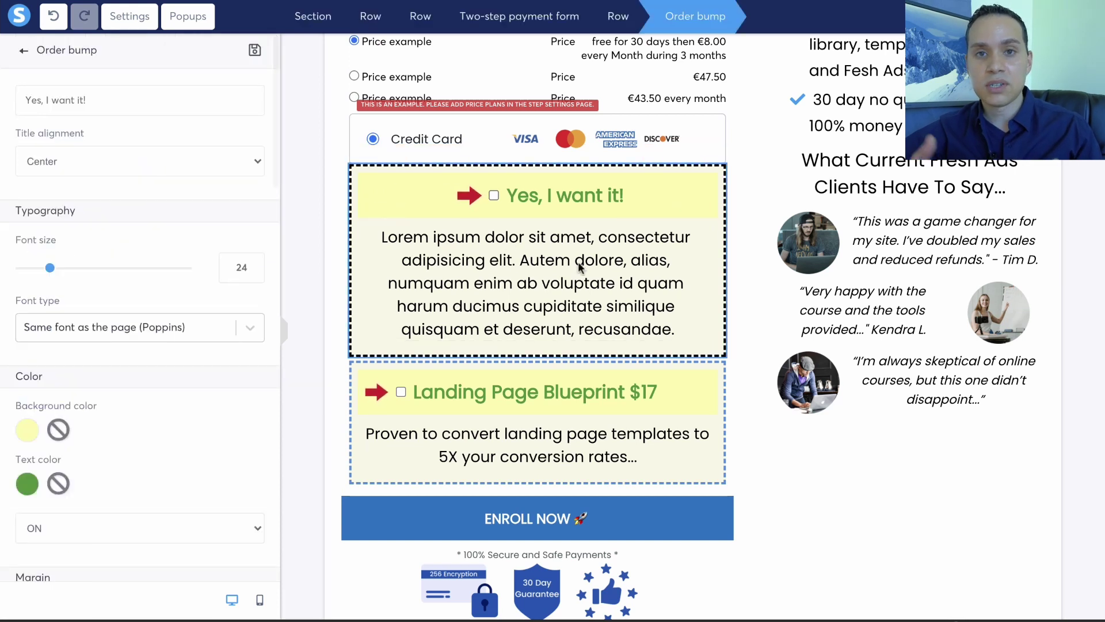
{"action": "left_click", "coordinate": [494, 197]}
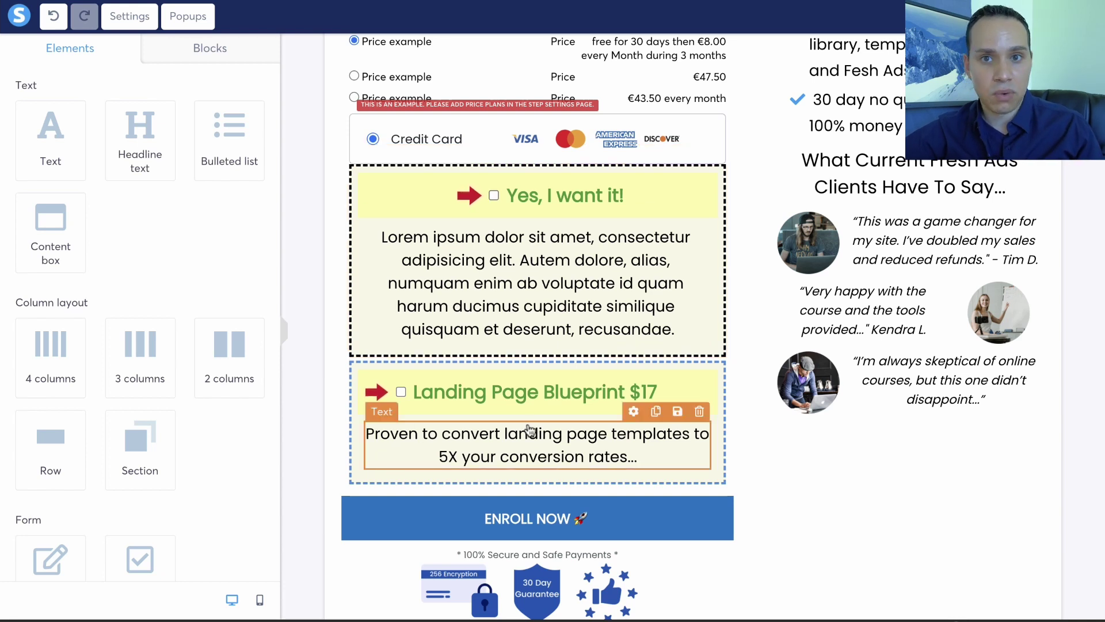
{"action": "scroll", "coordinate": [530, 429], "scroll_direction": "up", "scroll_amount": 3}
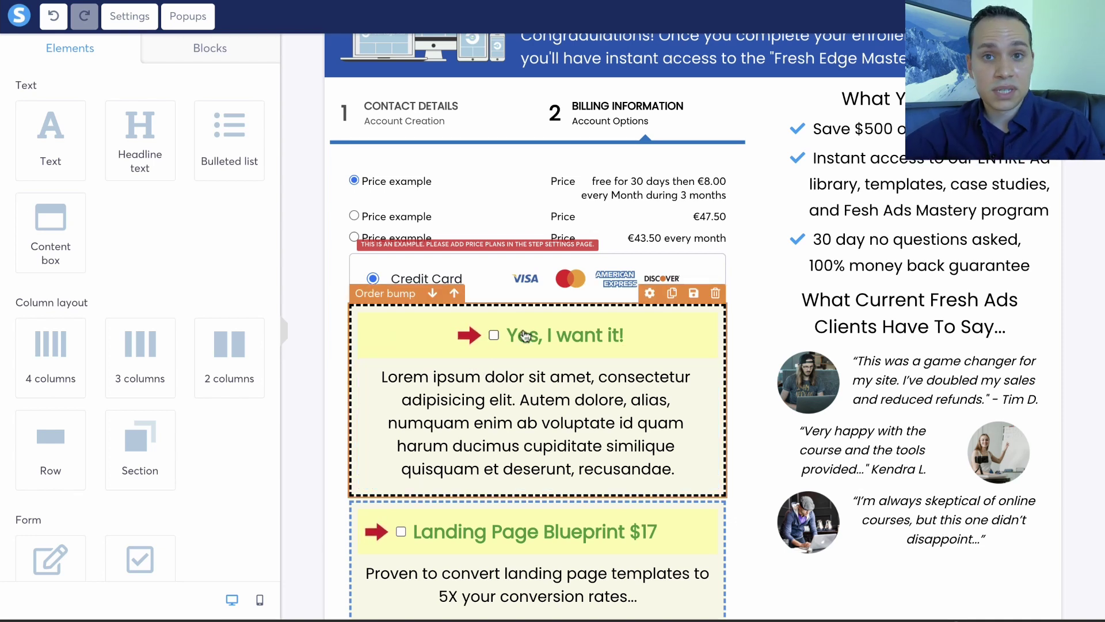
{"action": "scroll", "coordinate": [382, 350], "scroll_direction": "down", "scroll_amount": 1}
{"action": "left_click", "coordinate": [401, 263]}
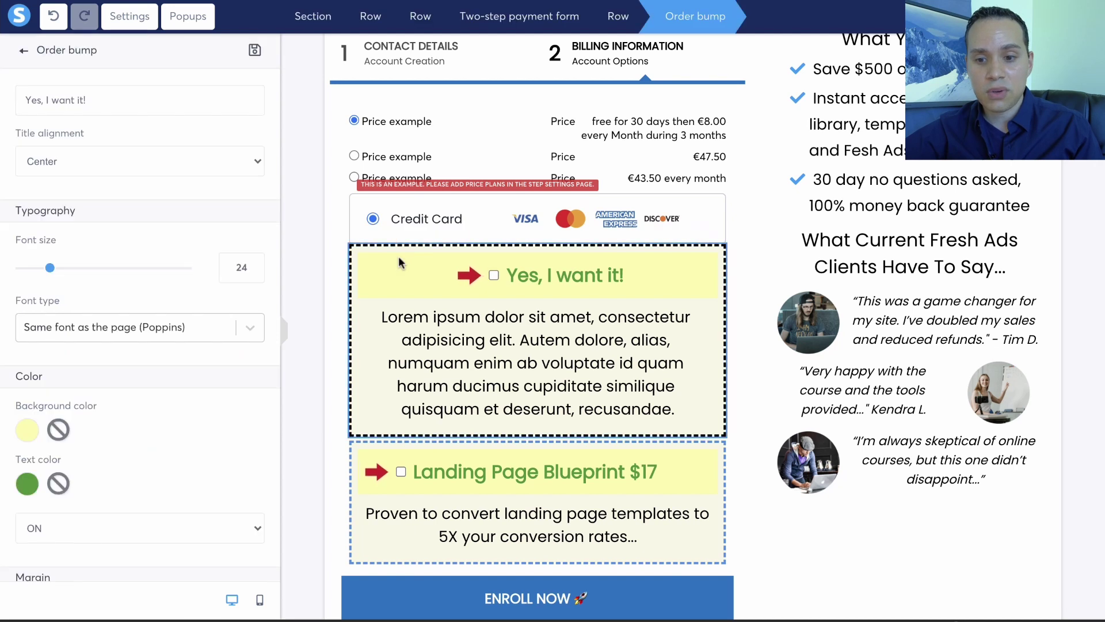
{"action": "left_click", "coordinate": [553, 291]}
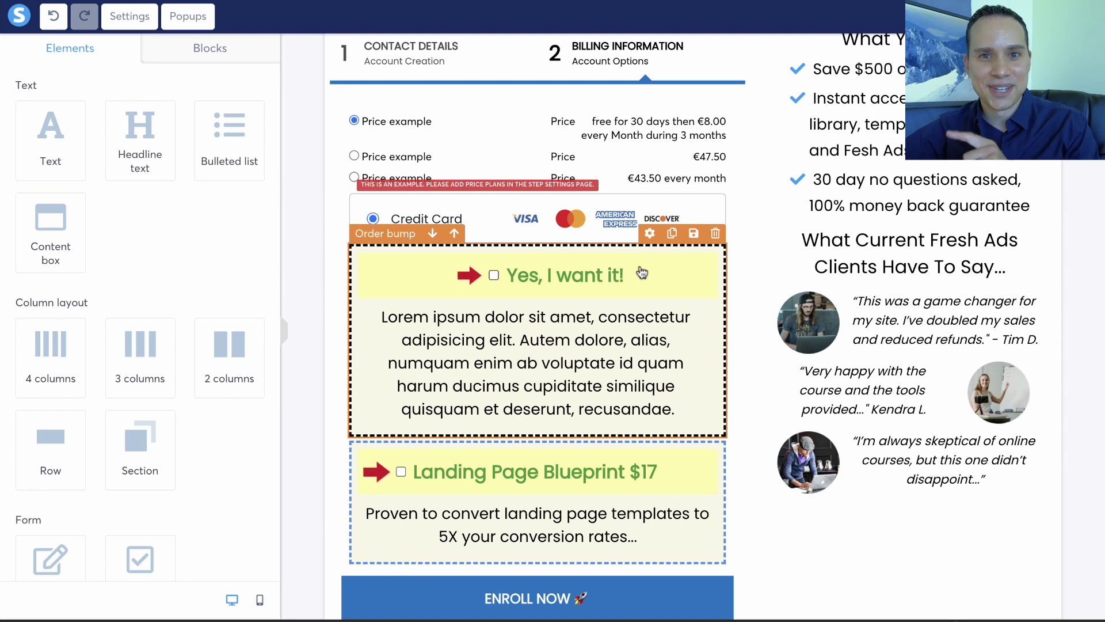
{"action": "left_click", "coordinate": [715, 233]}
{"action": "left_click", "coordinate": [610, 88]}
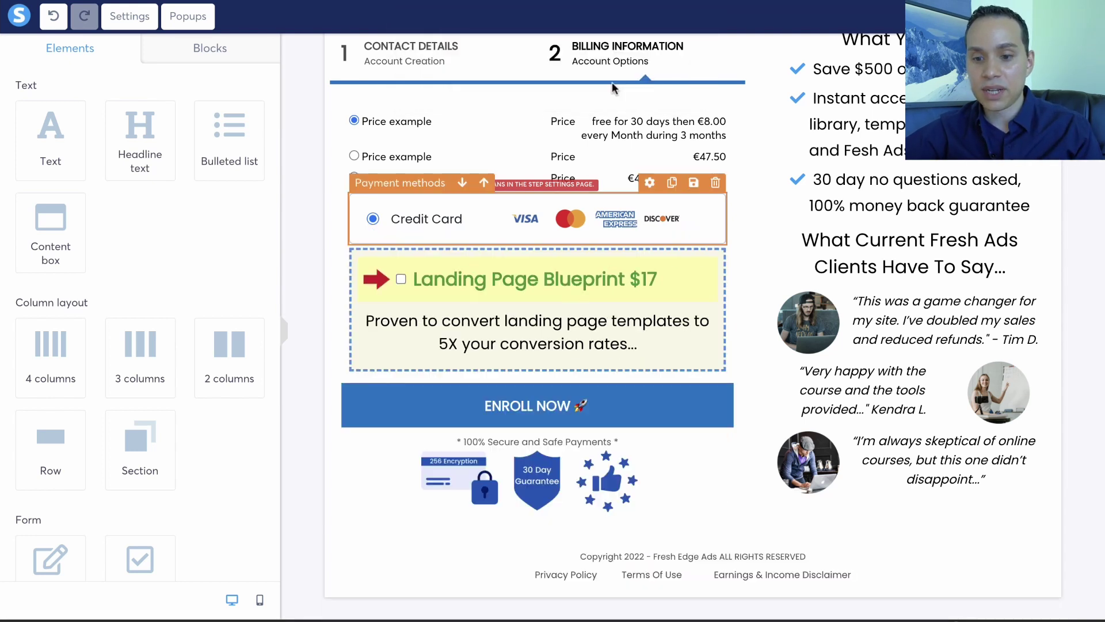
{"action": "left_click", "coordinate": [307, 287]}
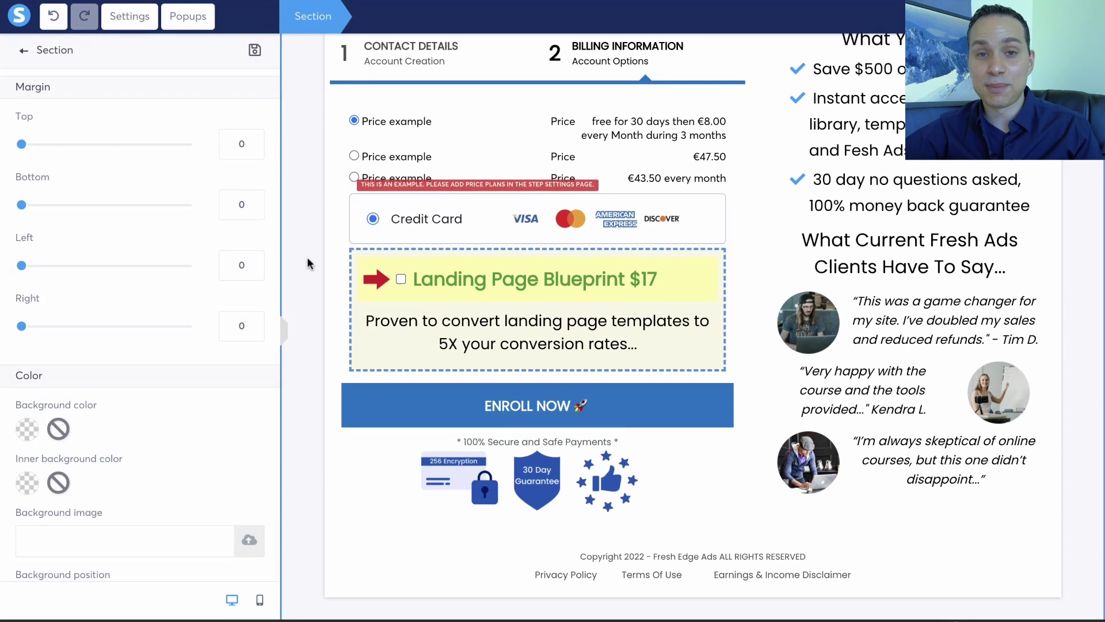
{"action": "left_click", "coordinate": [590, 311]}
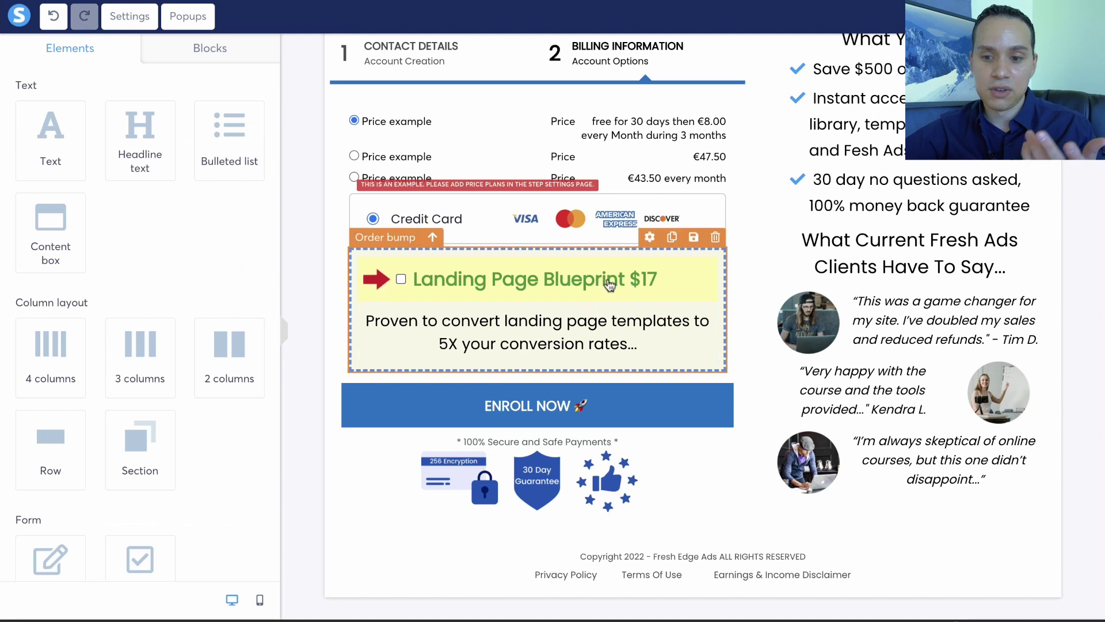
{"action": "scroll", "coordinate": [686, 282], "scroll_direction": "up", "scroll_amount": 4}
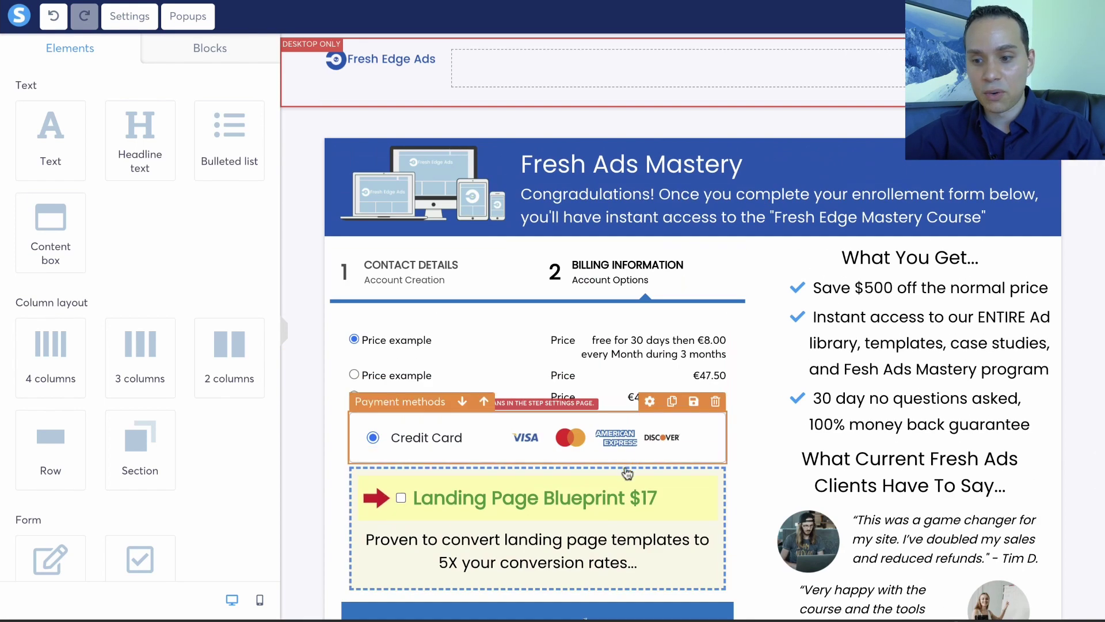
{"action": "scroll", "coordinate": [626, 469], "scroll_direction": "down", "scroll_amount": 2}
{"action": "scroll", "coordinate": [460, 421], "scroll_direction": "down", "scroll_amount": 1}
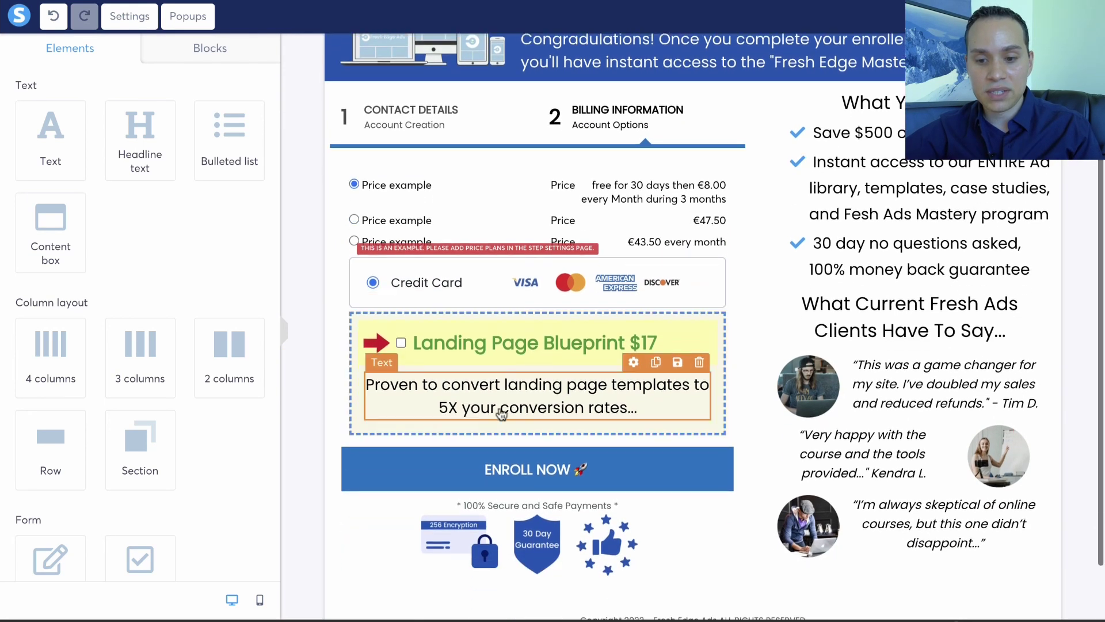
{"action": "left_click", "coordinate": [451, 130]}
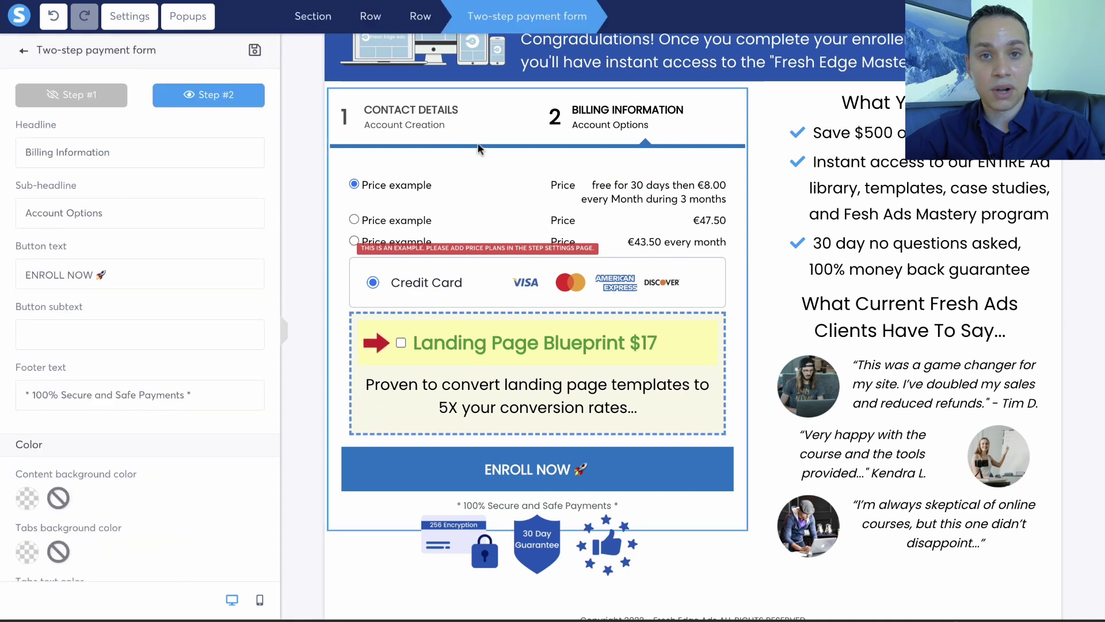
- Leave the page editor and save the checkout page's changes
{"action": "left_click", "coordinate": [516, 367]}
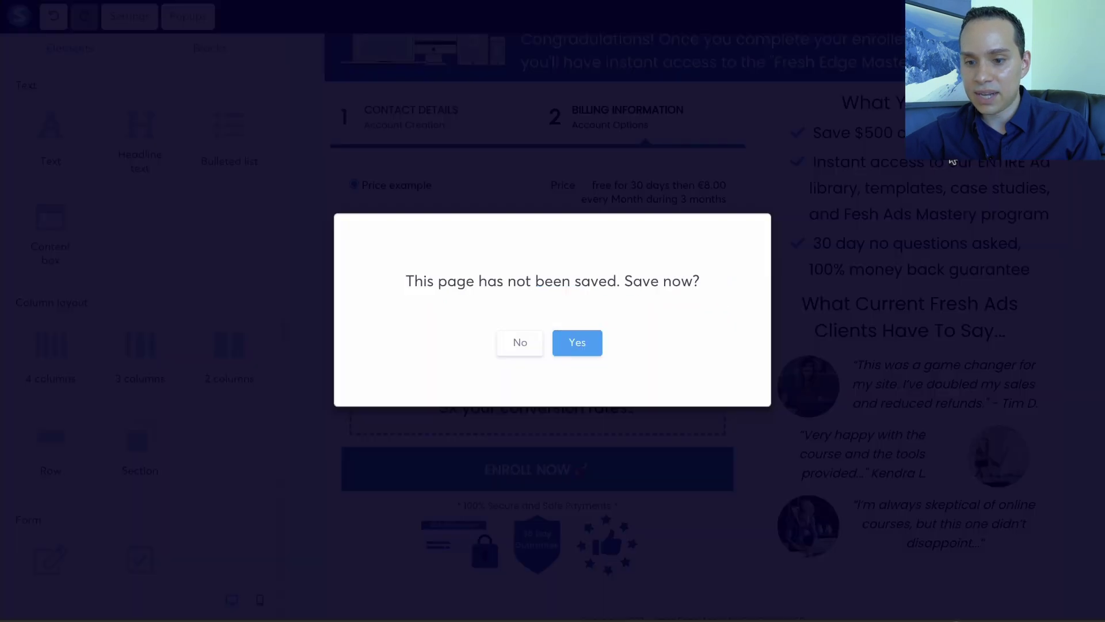
{"action": "left_click", "coordinate": [577, 342]}
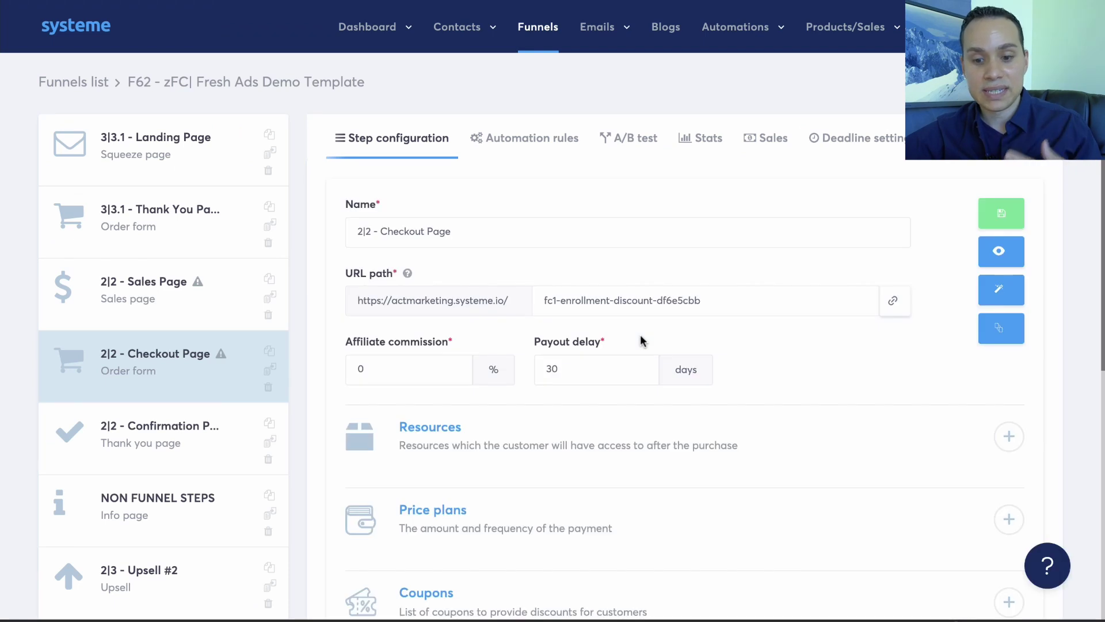
- Start adding a price plan to the Checkout Page step, look through the existing plans, and choose Subscription as the price plan type
{"action": "scroll", "coordinate": [643, 338], "scroll_direction": "down", "scroll_amount": 5}
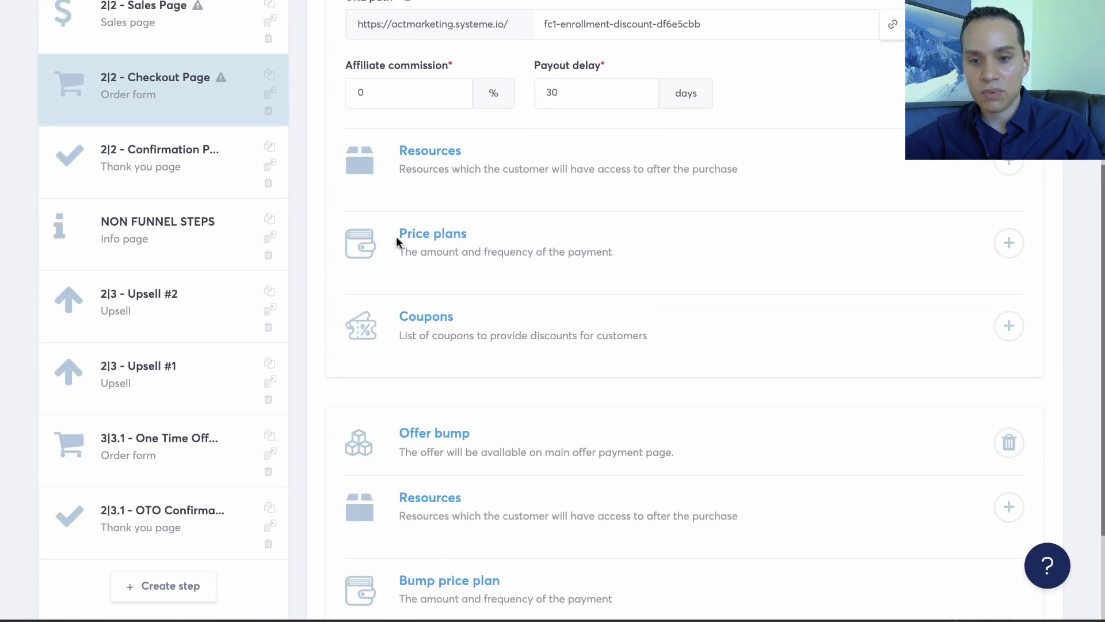
{"action": "left_click", "coordinate": [1009, 242]}
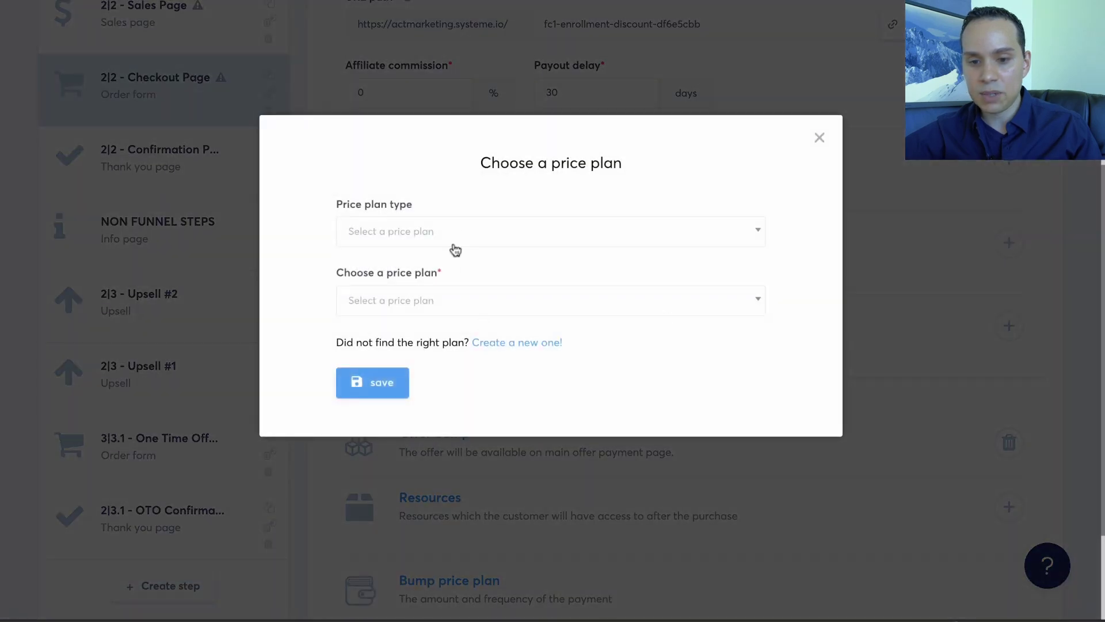
{"action": "left_click", "coordinate": [467, 300]}
{"action": "mouse_move", "coordinate": [511, 361]}
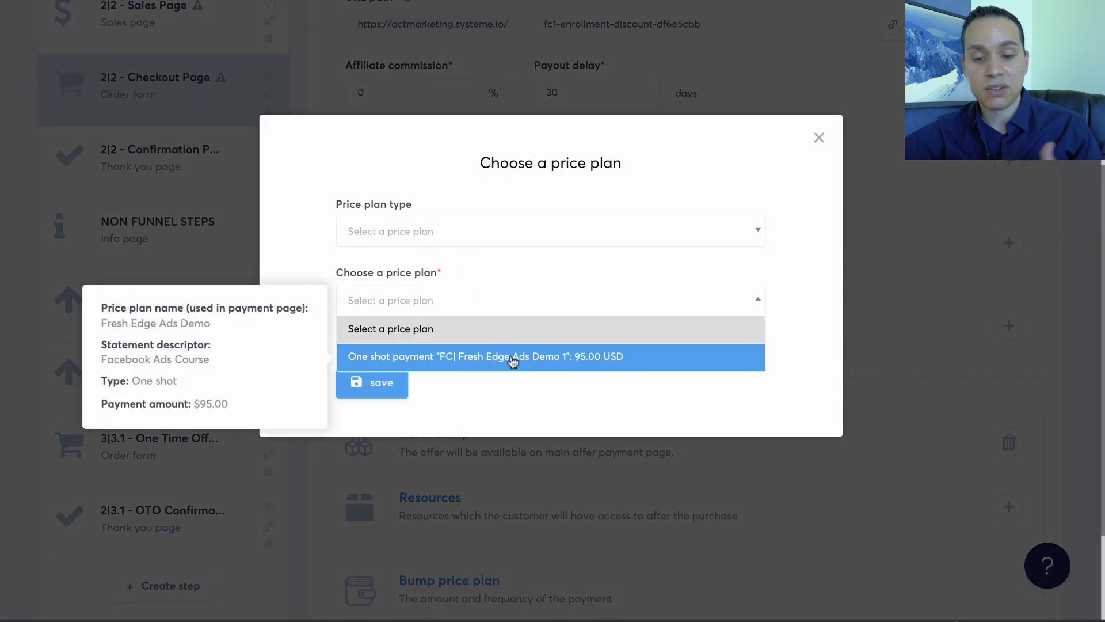
{"action": "left_click", "coordinate": [504, 230]}
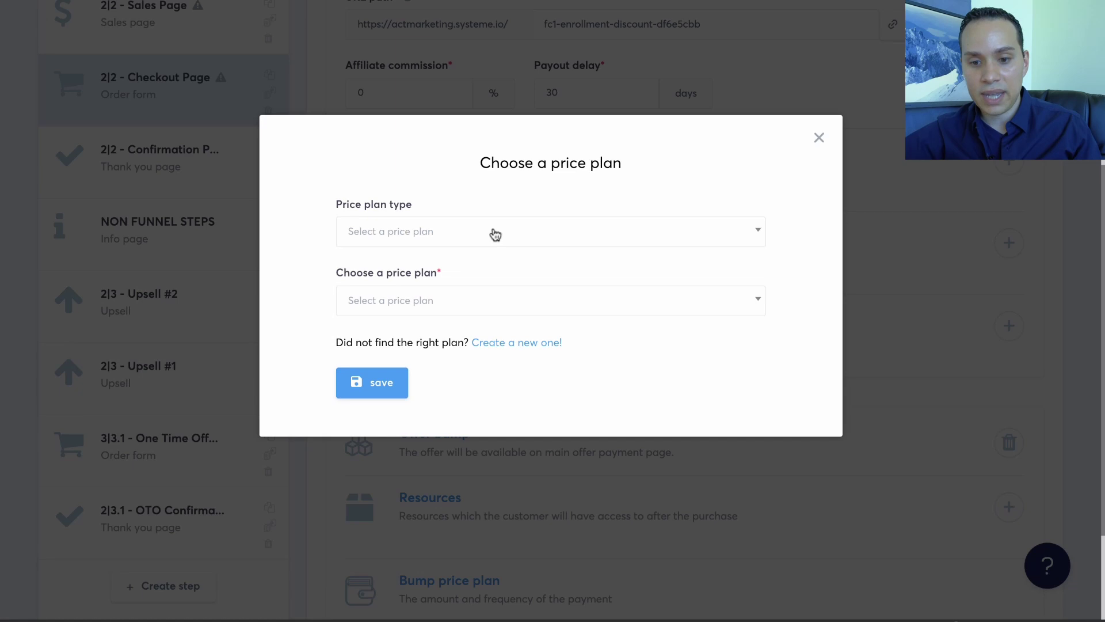
{"action": "left_click", "coordinate": [458, 237]}
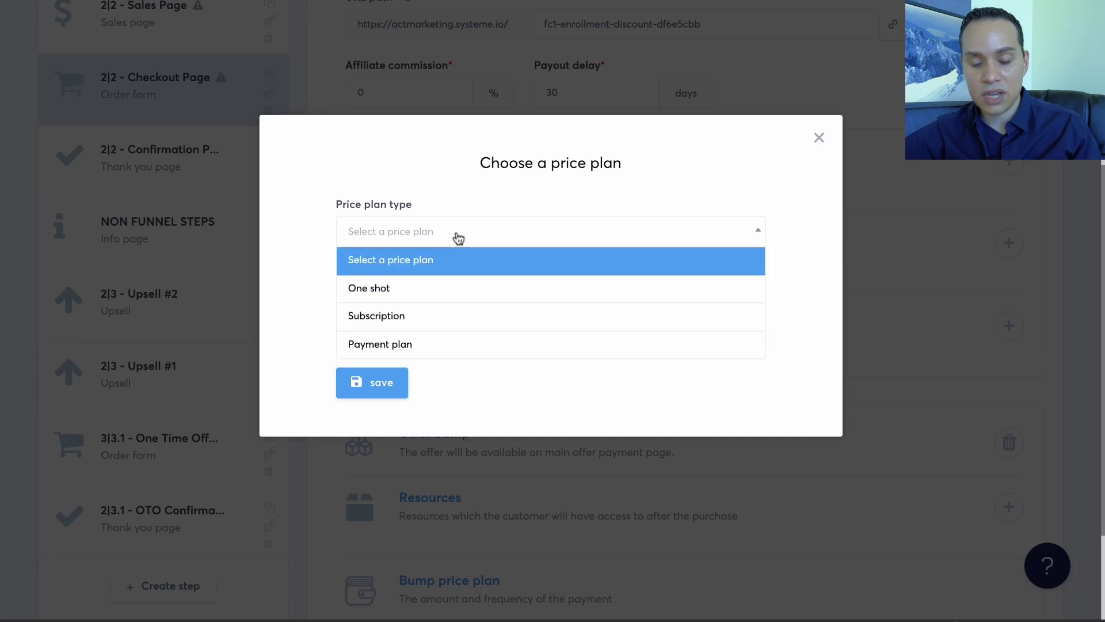
{"action": "left_click", "coordinate": [460, 317]}
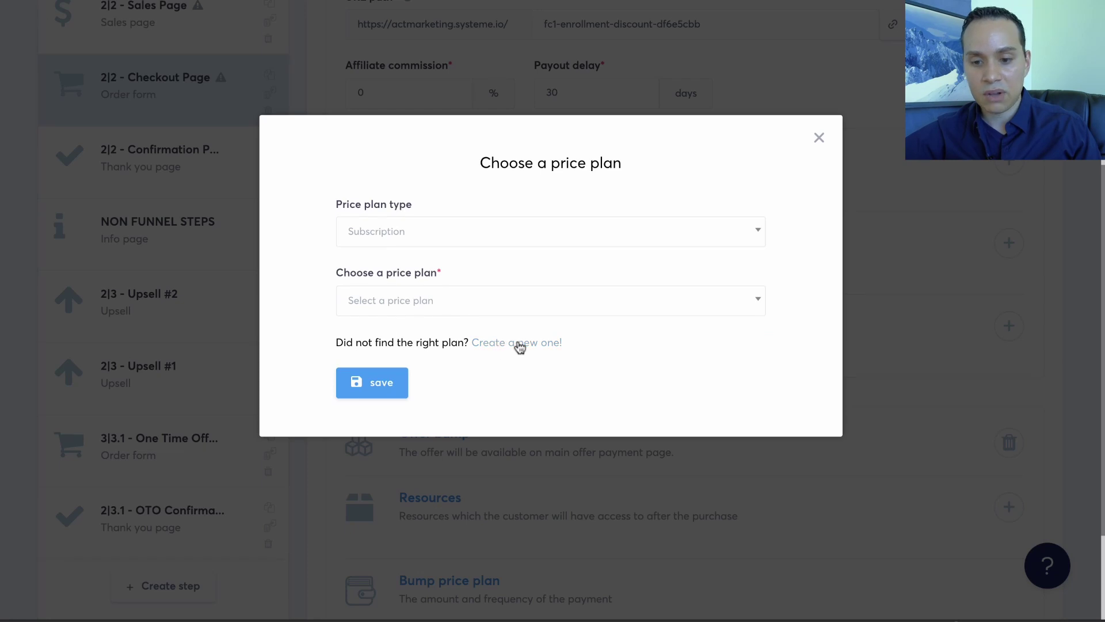
- Start a new price plan with inner name "F62 Subscription 1", price plan name "Fresh Edge Ads Demo" and statement descriptor "Facebook Ads Course"
{"action": "left_click", "coordinate": [519, 345]}
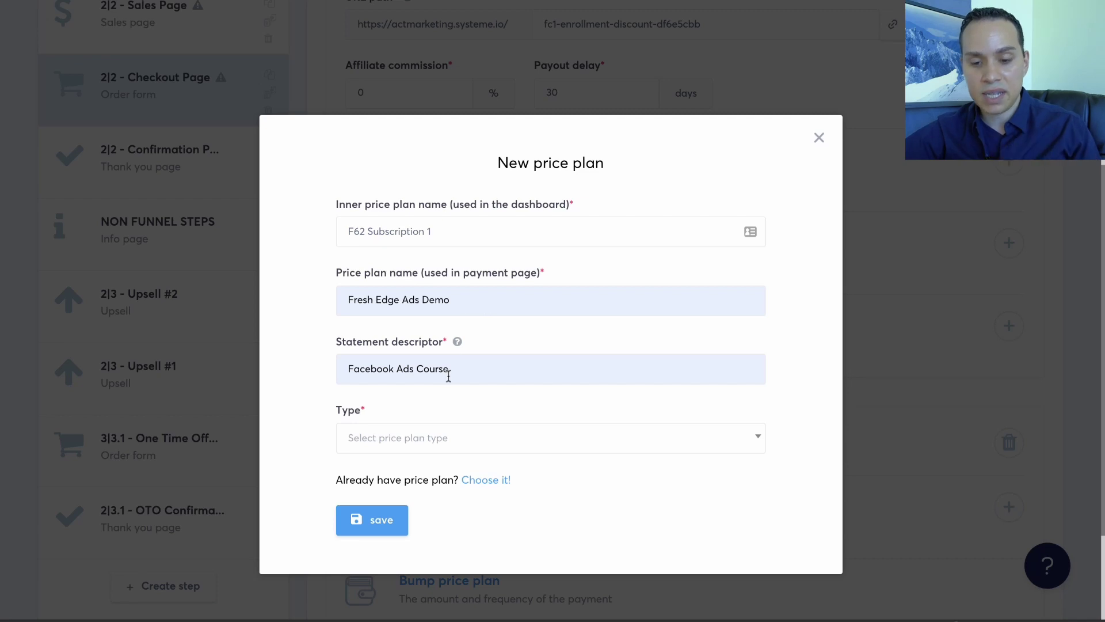
{"action": "left_click", "coordinate": [458, 370]}
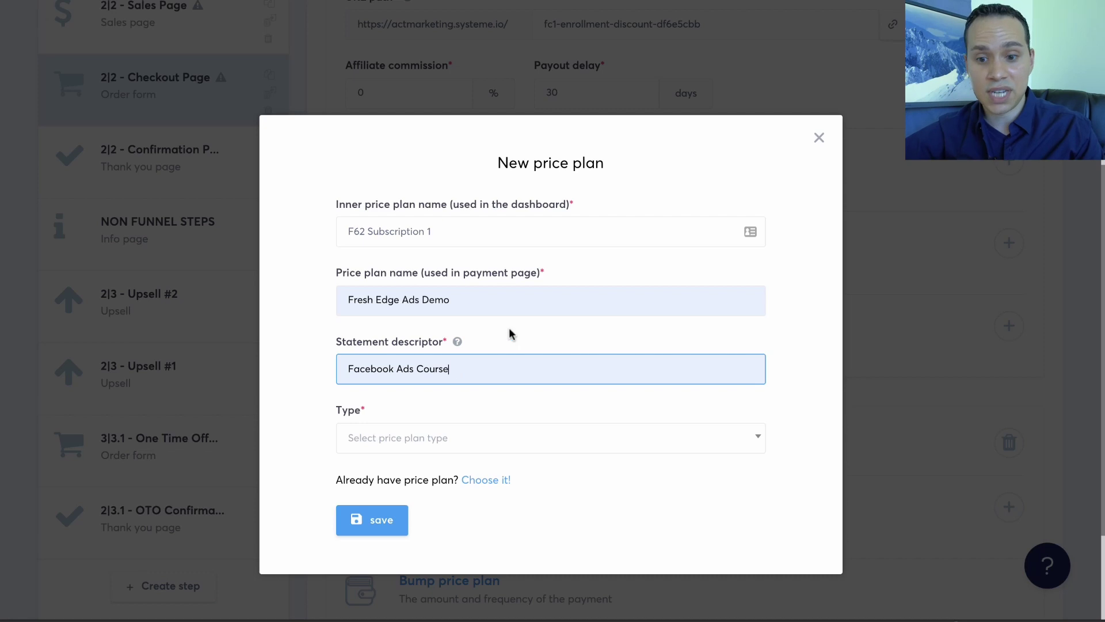
- Change the price plan name used in the payment page to "Fresh Edge Ads Demo (Discount)"
{"action": "left_click", "coordinate": [469, 304]}
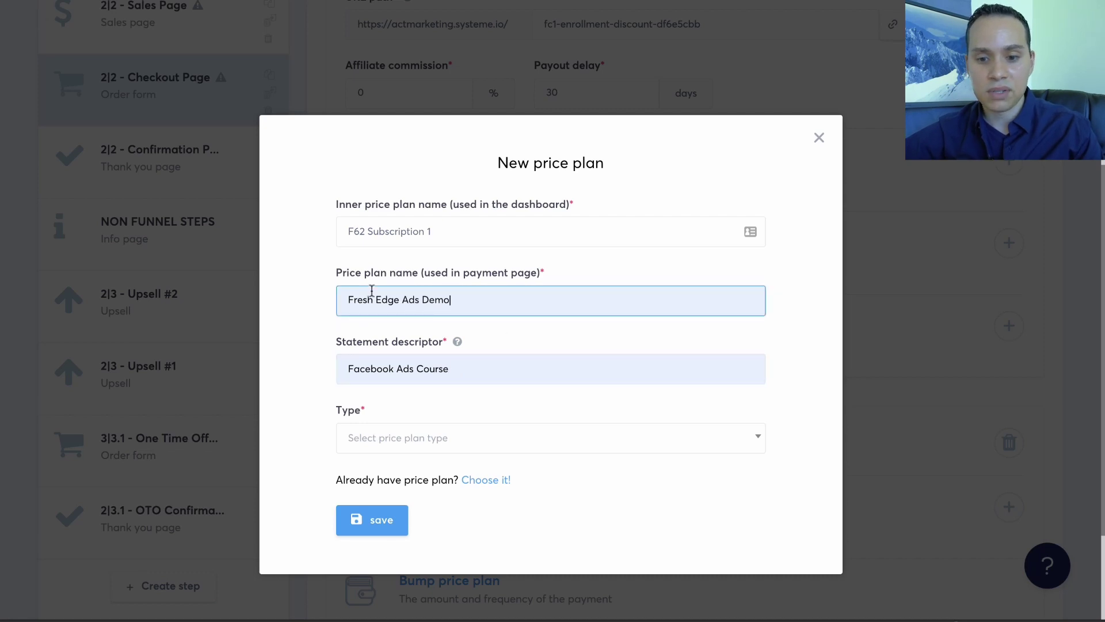
{"action": "triple_click", "coordinate": [453, 299]}
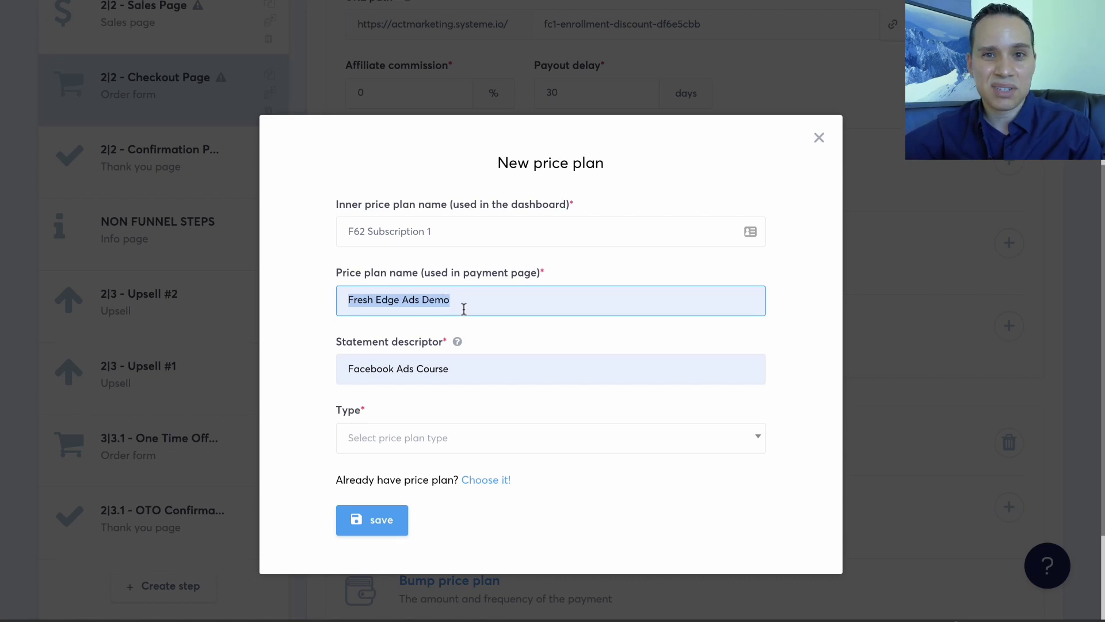
{"action": "left_click", "coordinate": [455, 300]}
{"action": "type", "text": "(Discont"}
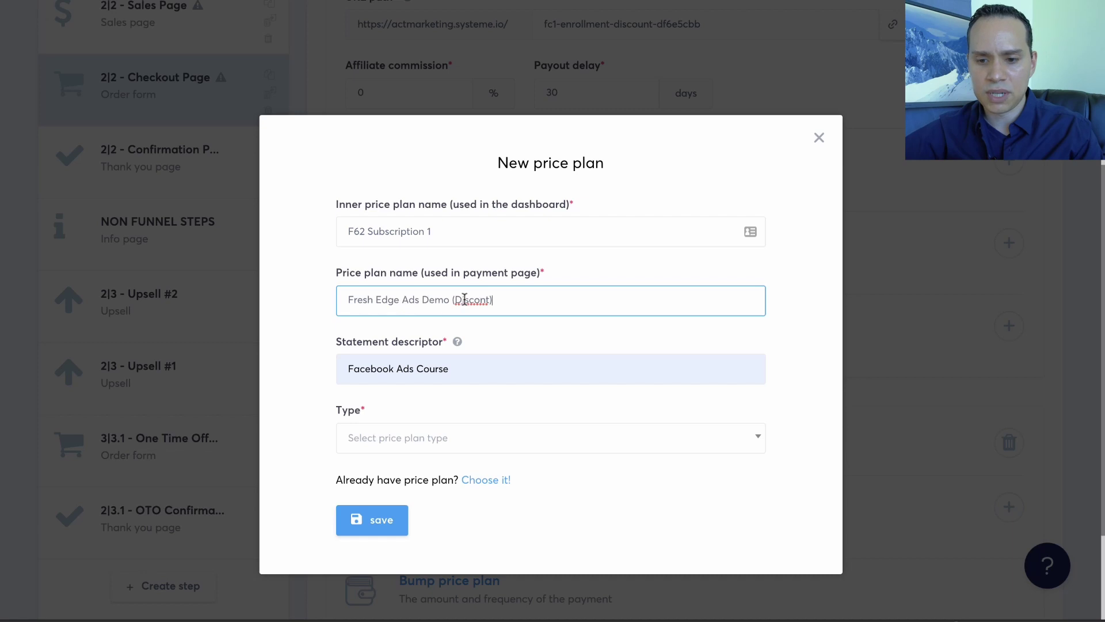
{"action": "right_click", "coordinate": [464, 299]}
{"action": "left_click", "coordinate": [521, 176]}
{"action": "left_click", "coordinate": [466, 226]}
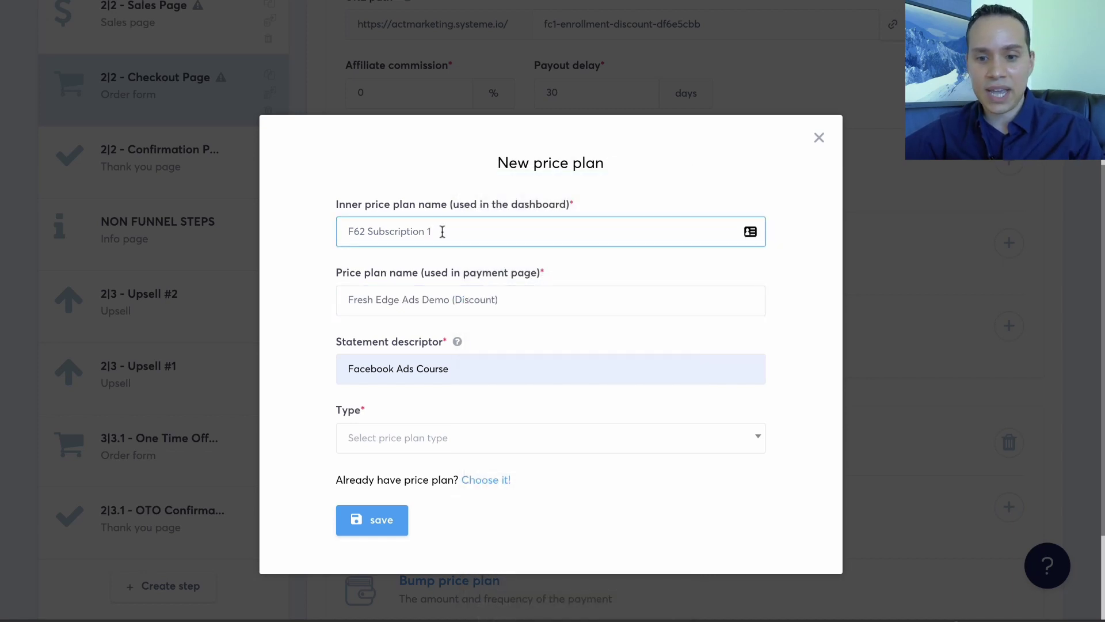
- Set the new price plan's type to Subscription after trying One shot
{"action": "left_click_drag", "start_coordinate": [441, 231], "coordinate": [340, 231]}
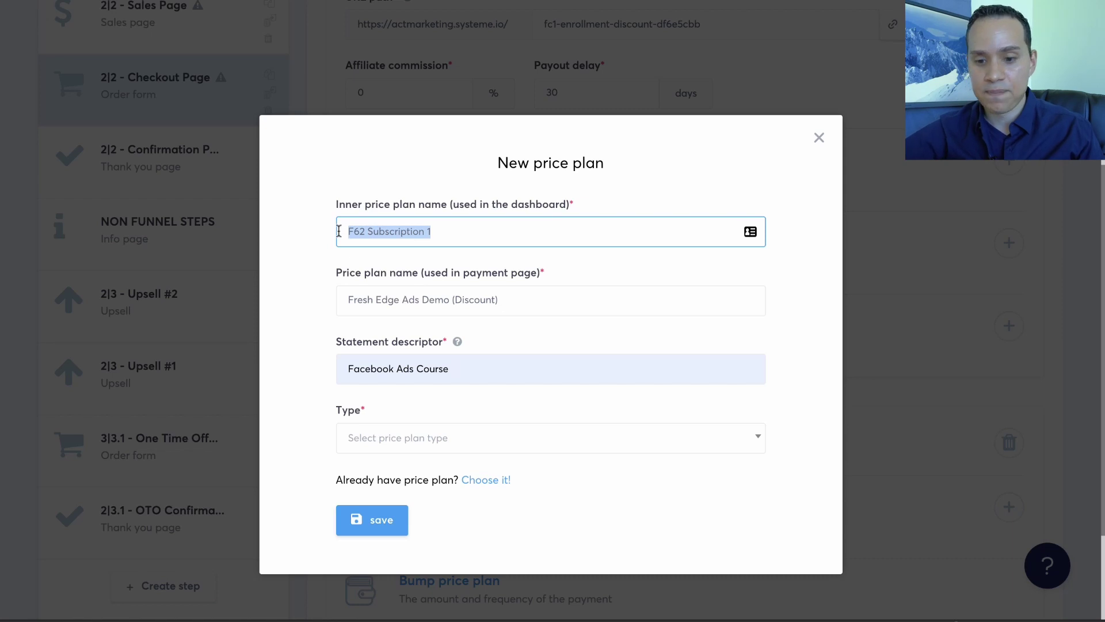
{"action": "left_click", "coordinate": [436, 448]}
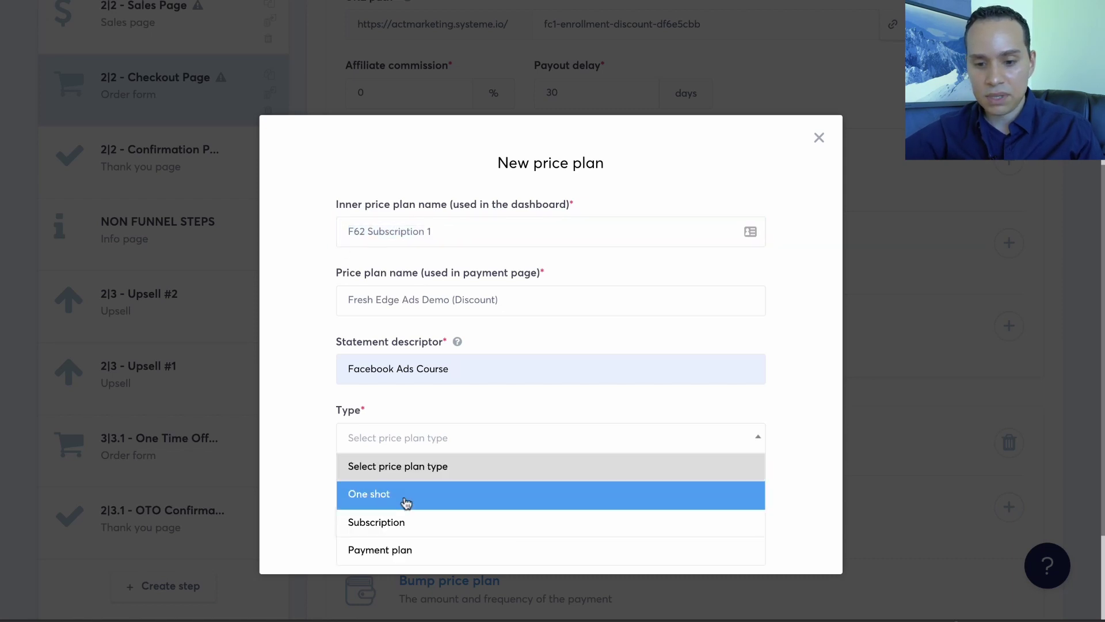
{"action": "left_click", "coordinate": [407, 502]}
{"action": "scroll", "coordinate": [414, 441], "scroll_direction": "down", "scroll_amount": 2}
{"action": "left_click", "coordinate": [447, 378]}
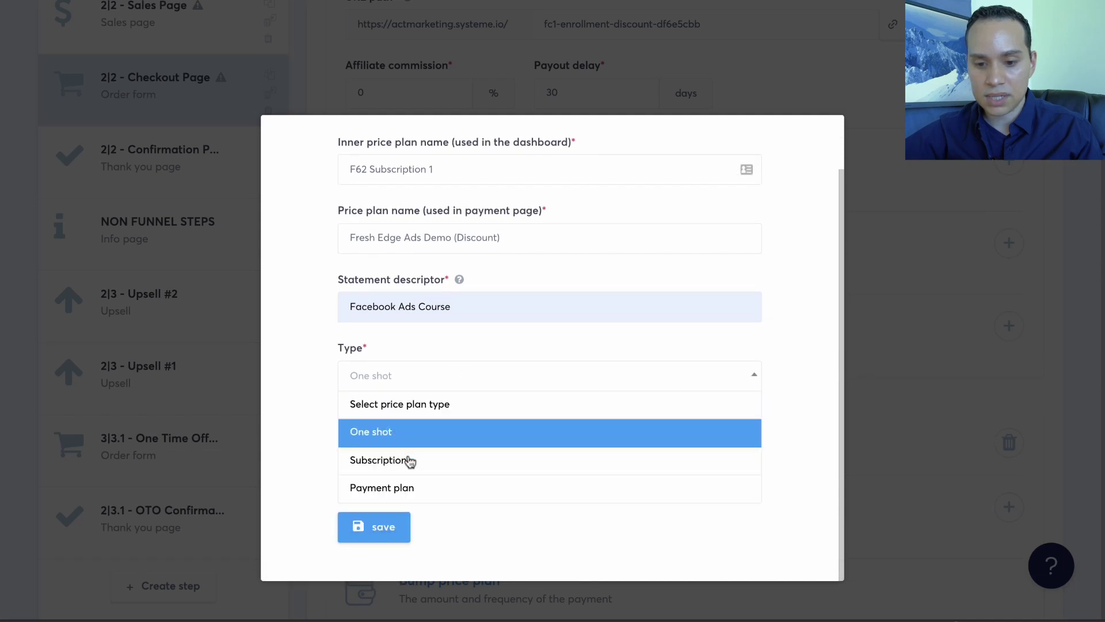
{"action": "left_click", "coordinate": [410, 459]}
{"action": "scroll", "coordinate": [513, 437], "scroll_direction": "down", "scroll_amount": 1}
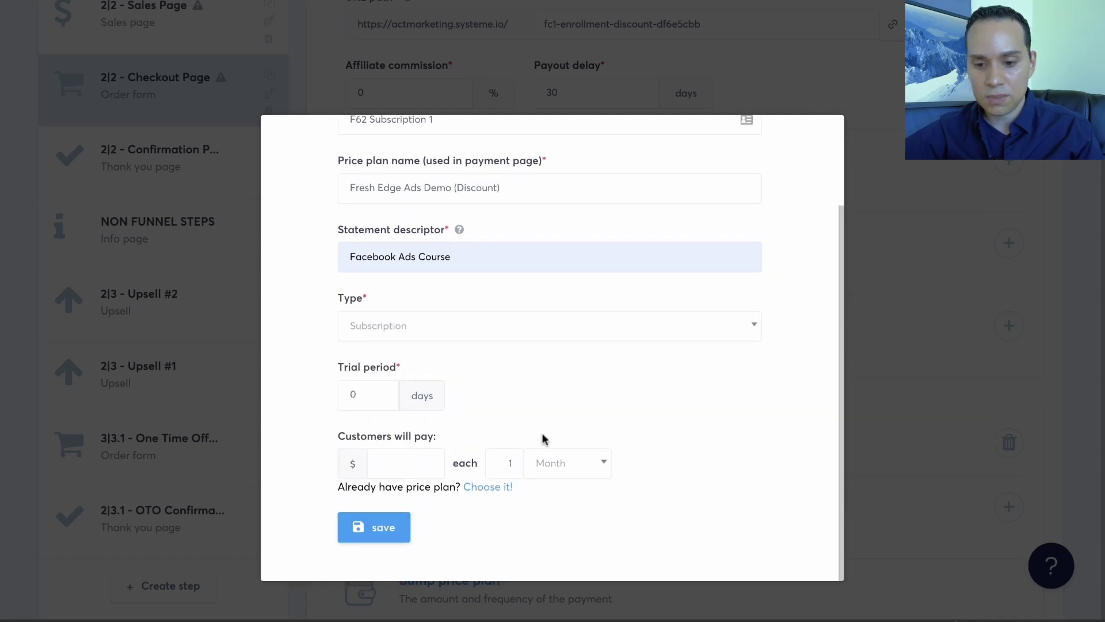
- Give the subscription a 14-day trial period and a payment of $27 every 1 month
{"action": "double_click", "coordinate": [364, 396]}
{"action": "type", "text": "14"}
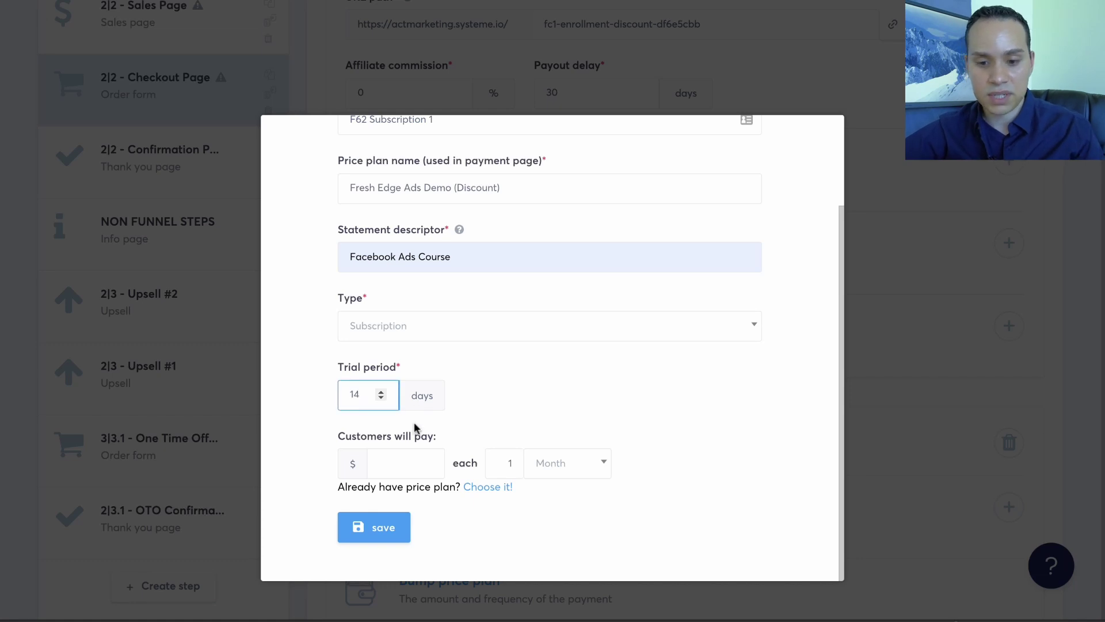
{"action": "left_click", "coordinate": [405, 463]}
{"action": "type", "text": "27"}
{"action": "left_click", "coordinate": [573, 466]}
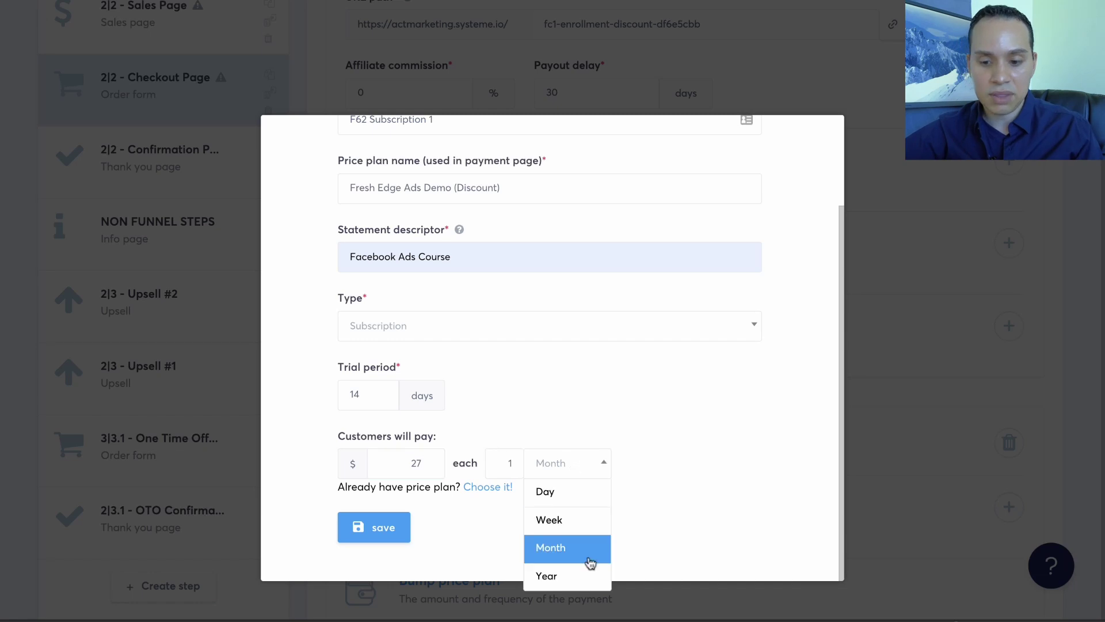
{"action": "left_click", "coordinate": [585, 552]}
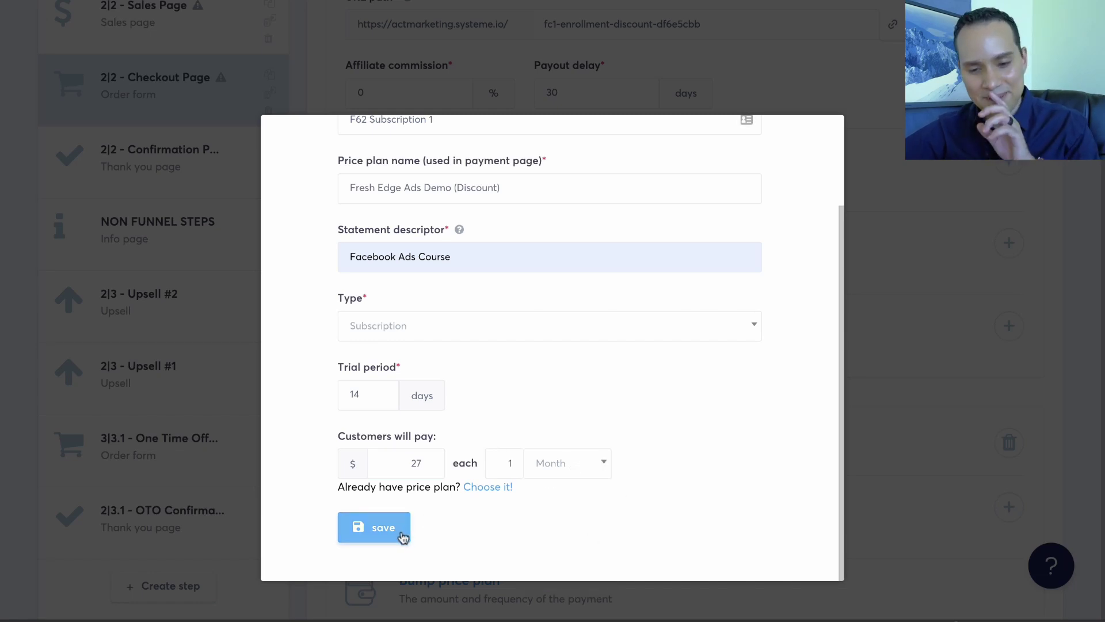
- Review the new subscription price plan's names, type, trial period and payment, and close the form without saving
{"action": "scroll", "coordinate": [409, 518], "scroll_direction": "up", "scroll_amount": 2}
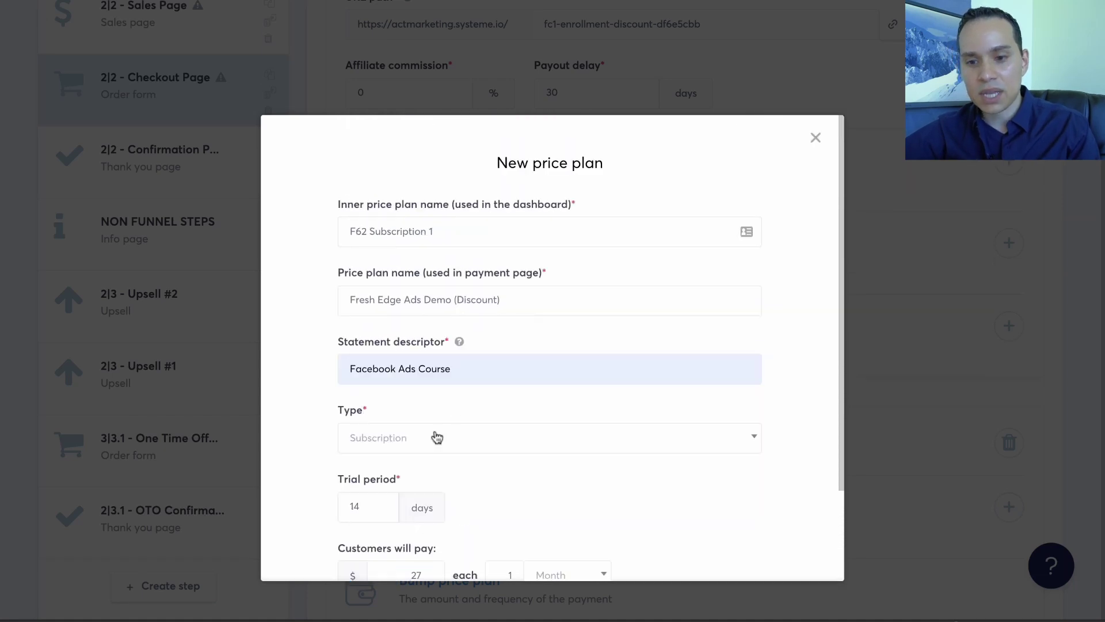
{"action": "scroll", "coordinate": [542, 358], "scroll_direction": "down", "scroll_amount": 2}
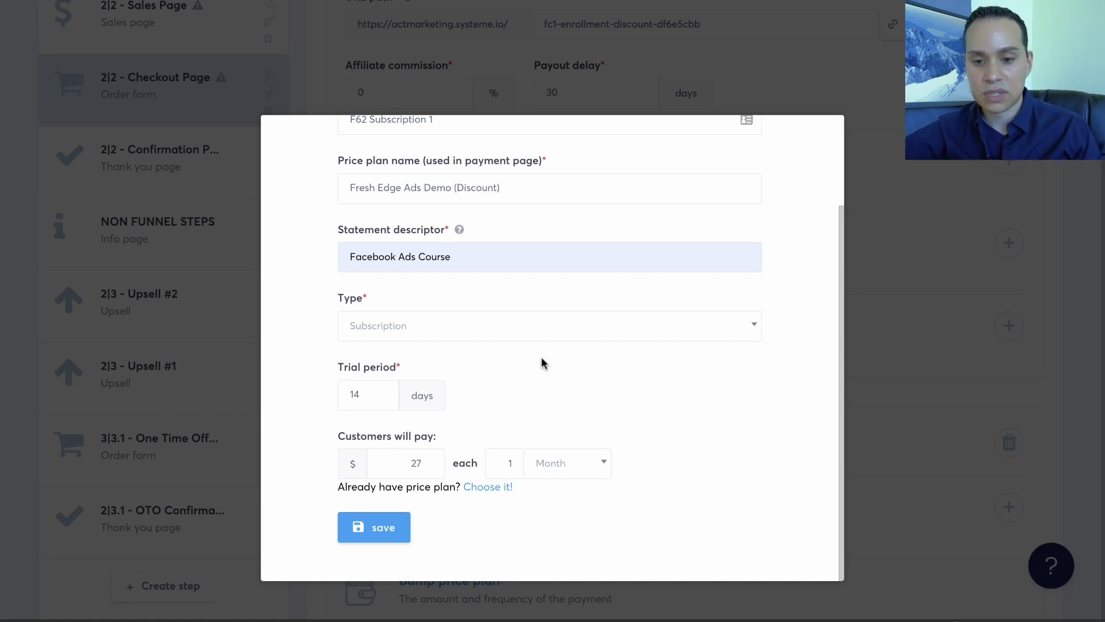
{"action": "scroll", "coordinate": [542, 363], "scroll_direction": "up", "scroll_amount": 2}
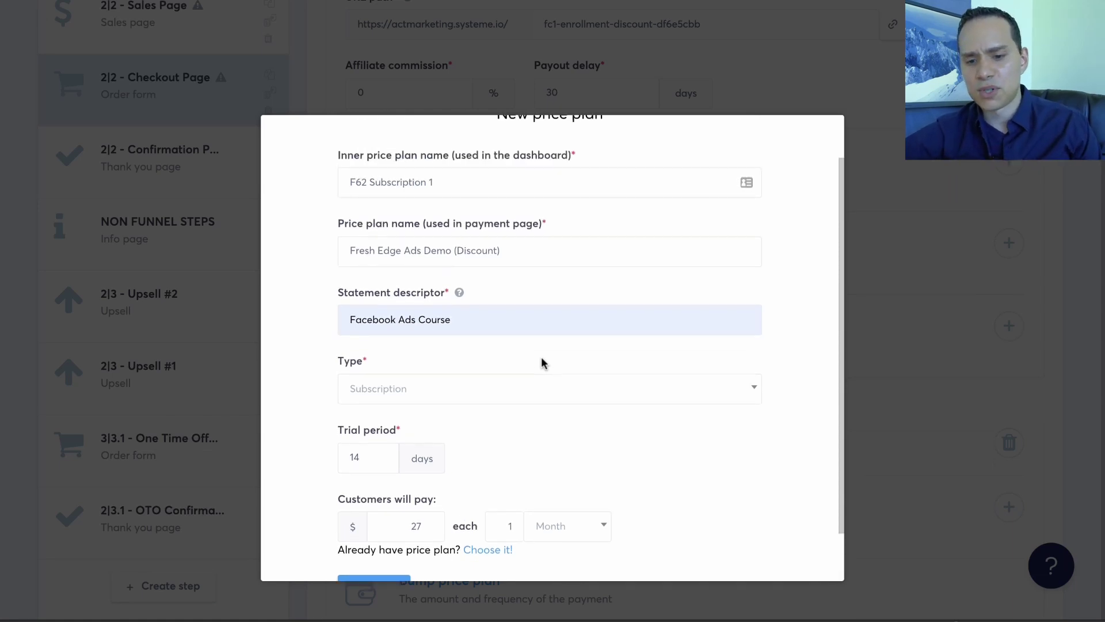
{"action": "scroll", "coordinate": [541, 359], "scroll_direction": "down", "scroll_amount": 2}
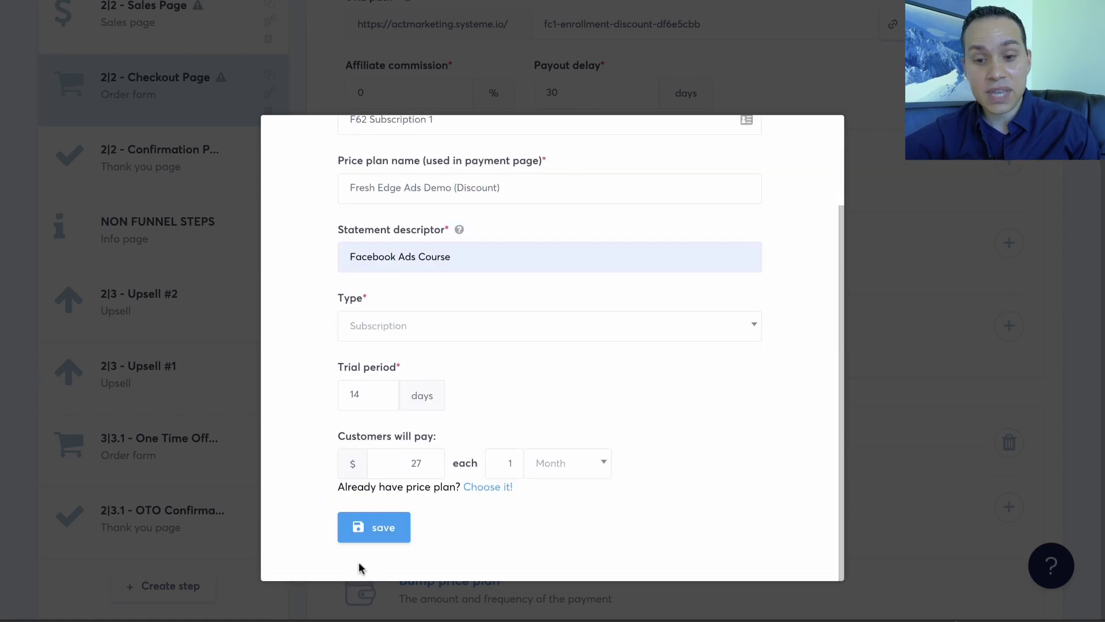
{"action": "scroll", "coordinate": [484, 436], "scroll_direction": "up", "scroll_amount": 2}
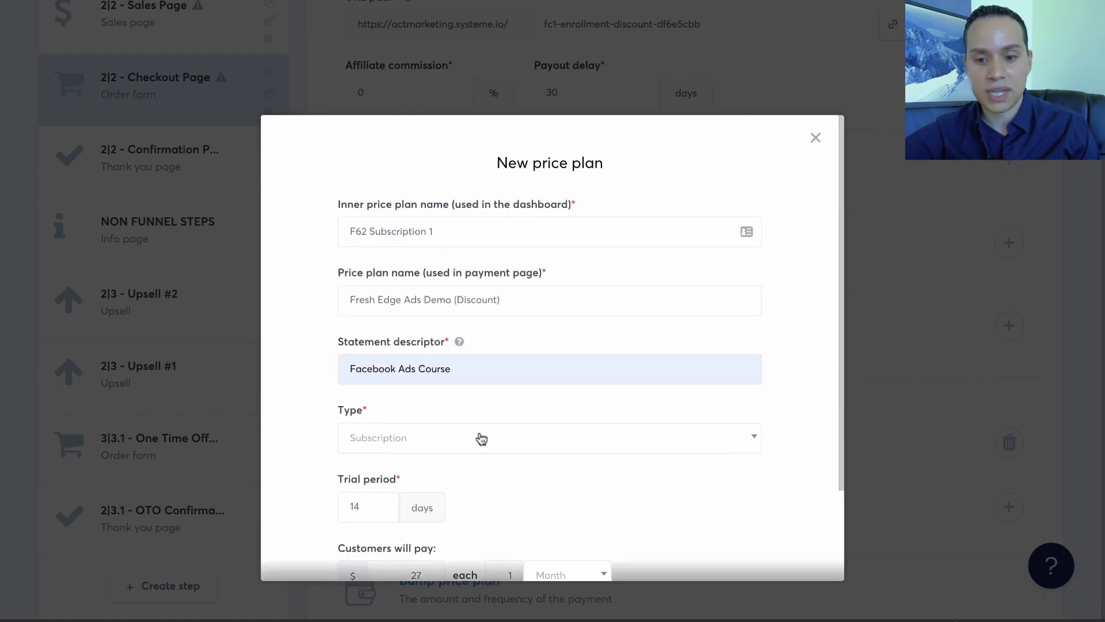
{"action": "scroll", "coordinate": [470, 265], "scroll_direction": "down", "scroll_amount": 2}
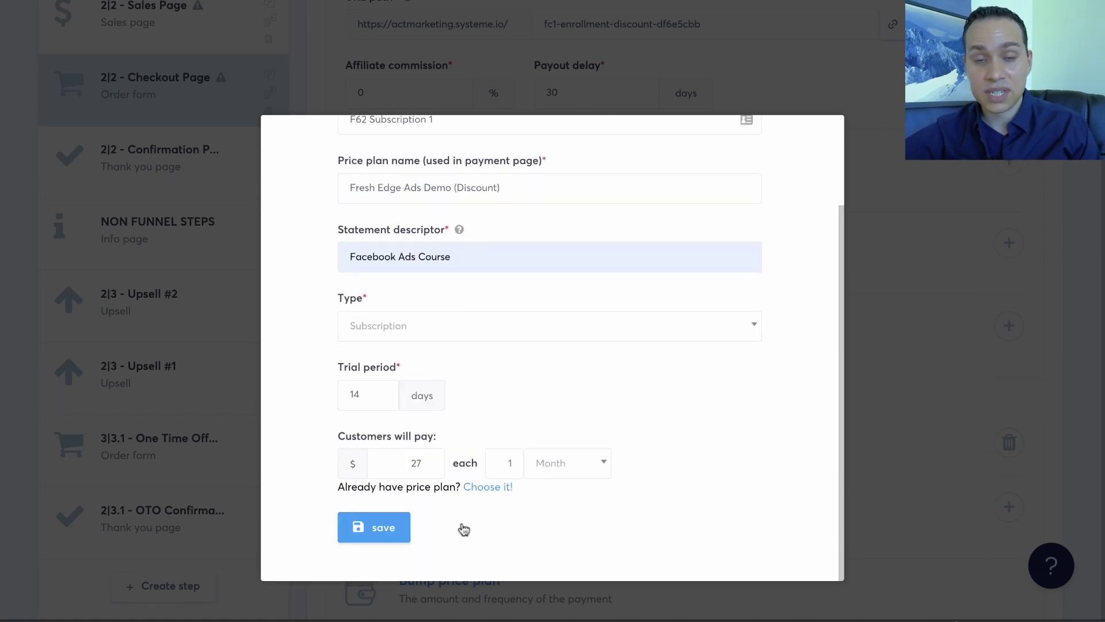
{"action": "scroll", "coordinate": [484, 506], "scroll_direction": "up", "scroll_amount": 2}
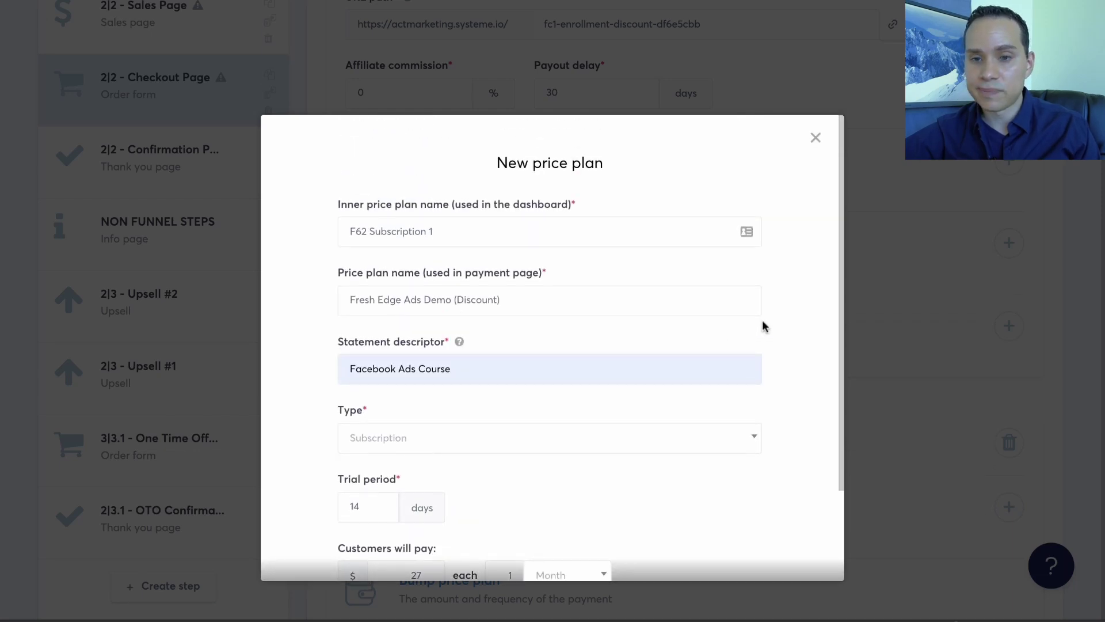
{"action": "scroll", "coordinate": [764, 326], "scroll_direction": "down", "scroll_amount": 2}
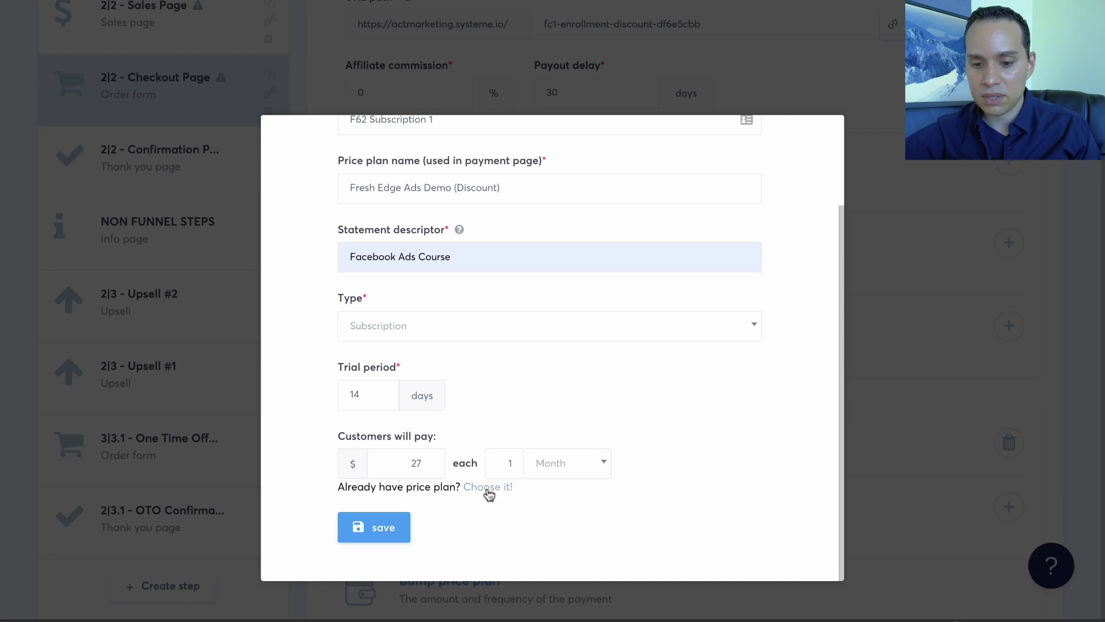
{"action": "scroll", "coordinate": [748, 236], "scroll_direction": "up", "scroll_amount": 2}
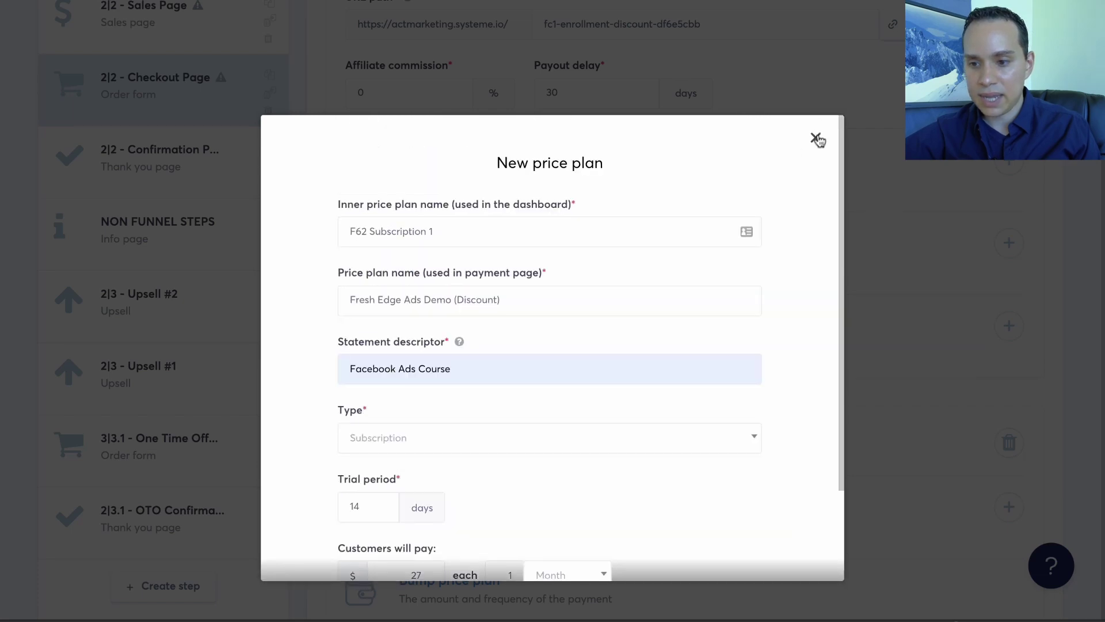
{"action": "left_click", "coordinate": [816, 138]}
- Add the existing One shot price plan "FC| Fresh Edge Ads Demo 1" to the Checkout Page step and save it
{"action": "left_click", "coordinate": [1009, 242]}
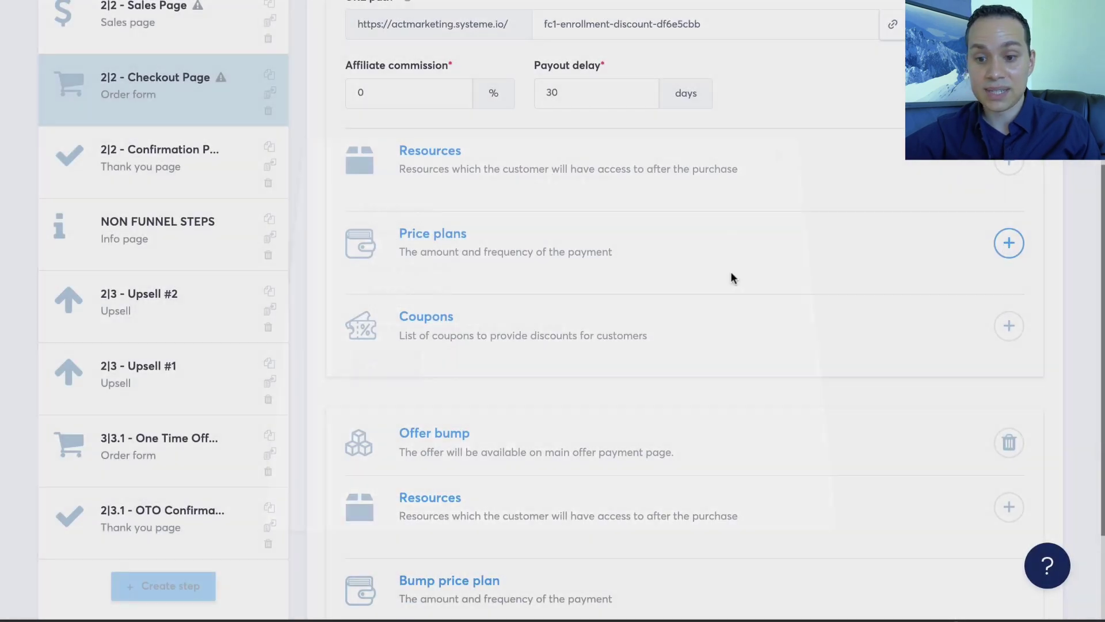
{"action": "left_click", "coordinate": [436, 237]}
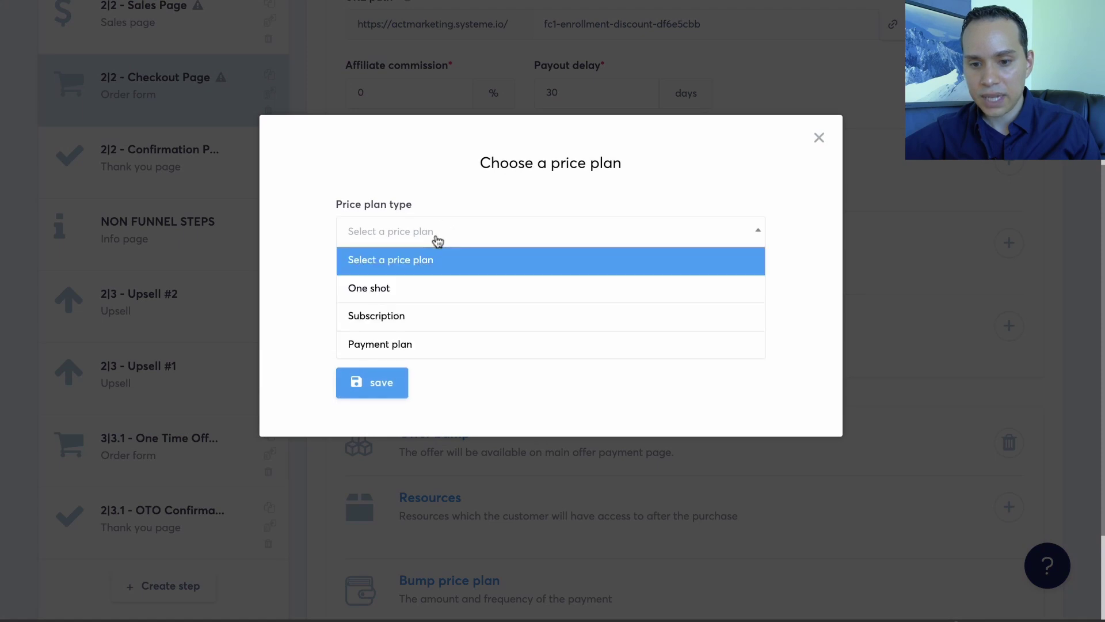
{"action": "left_click", "coordinate": [374, 292]}
{"action": "left_click", "coordinate": [417, 292]}
{"action": "left_click", "coordinate": [470, 358]}
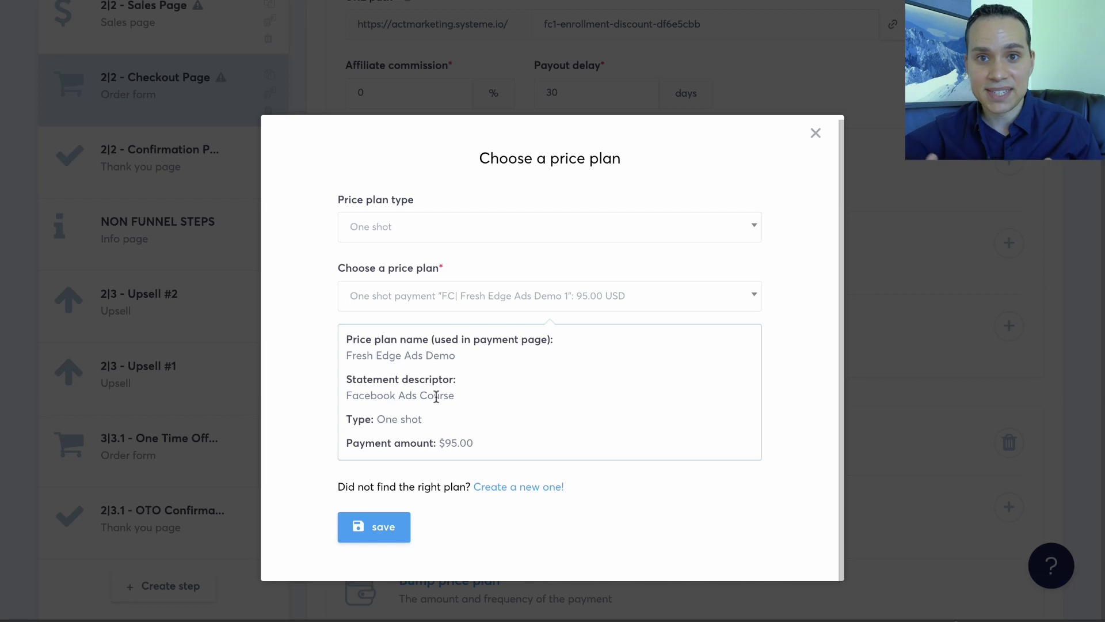
{"action": "left_click", "coordinate": [380, 527]}
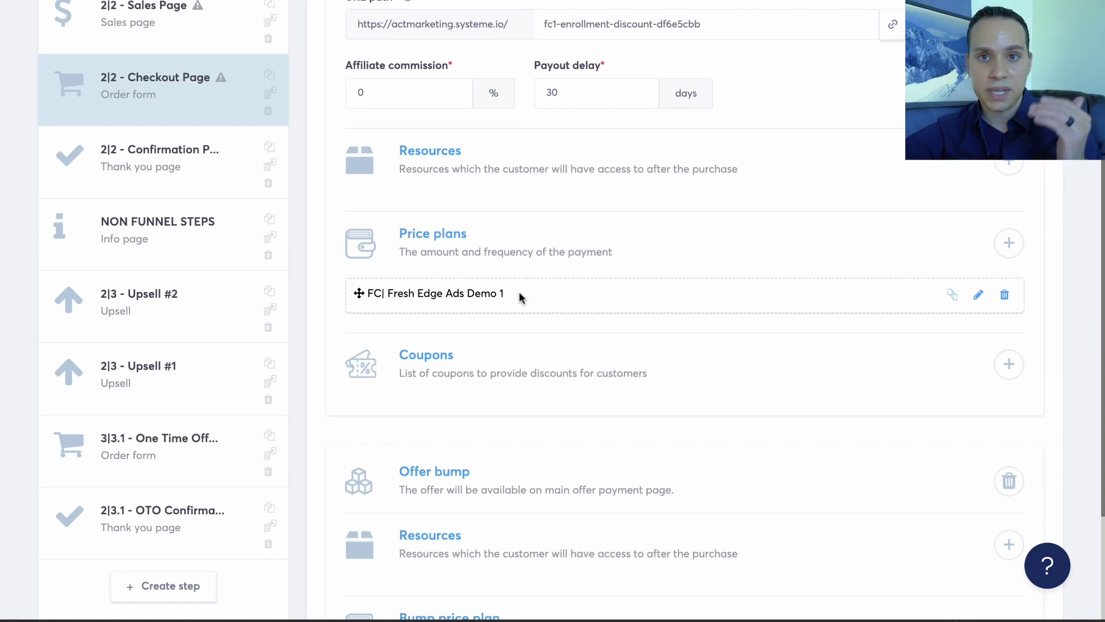
- Choose the One shot plan "FC| Fresh Edge Ads Demo 1" as the offer bump's price plan and save it
{"action": "scroll", "coordinate": [546, 283], "scroll_direction": "down", "scroll_amount": 2}
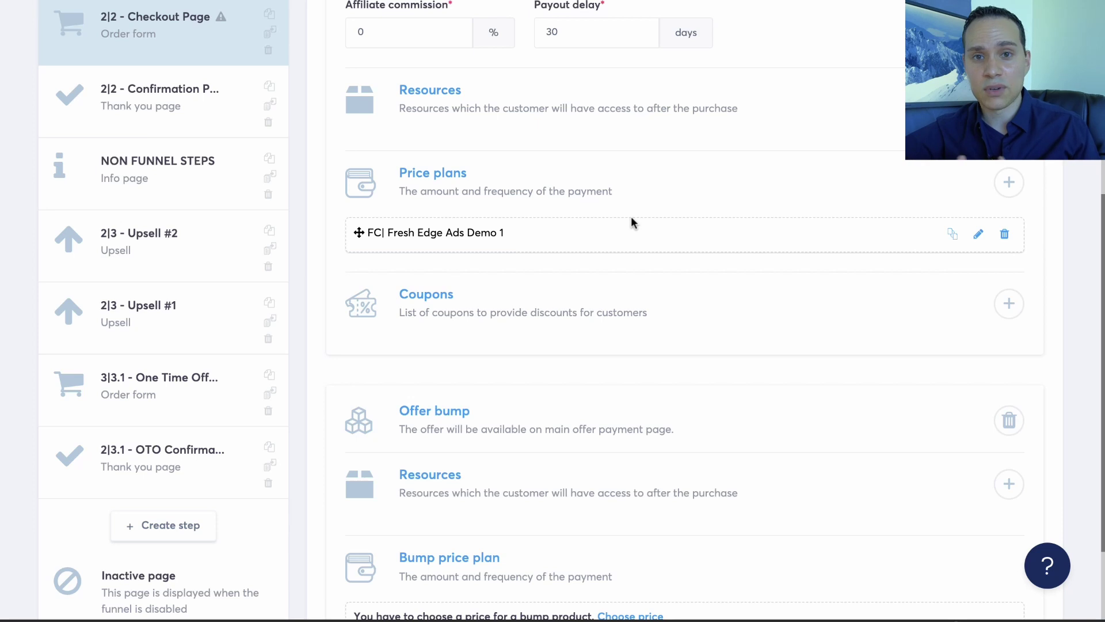
{"action": "scroll", "coordinate": [631, 222], "scroll_direction": "down", "scroll_amount": 2}
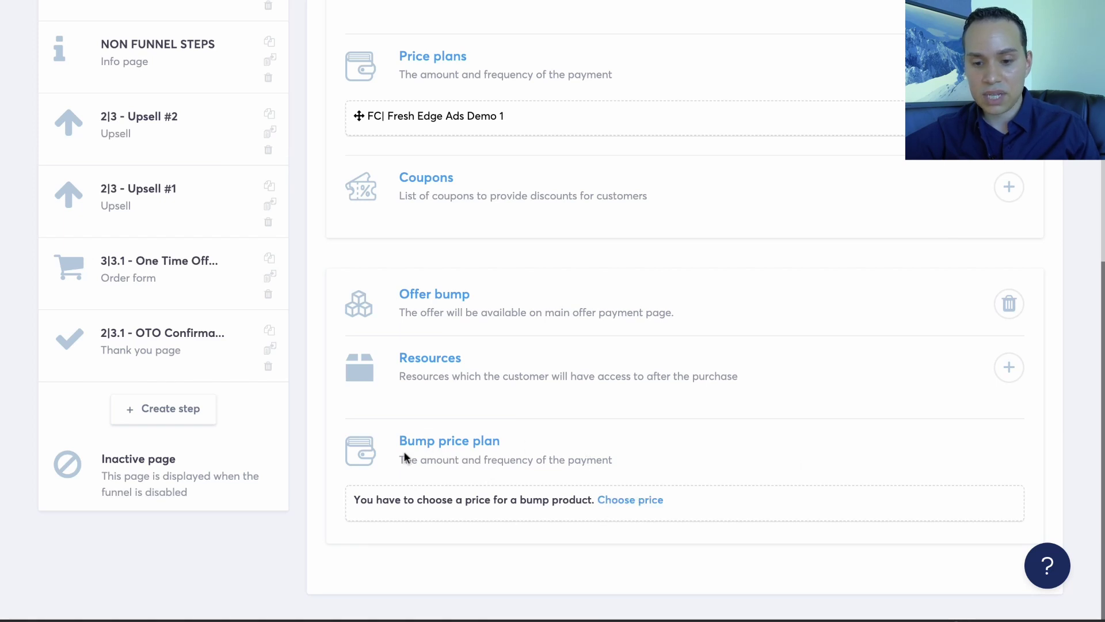
{"action": "left_click_drag", "start_coordinate": [392, 445], "coordinate": [579, 462]}
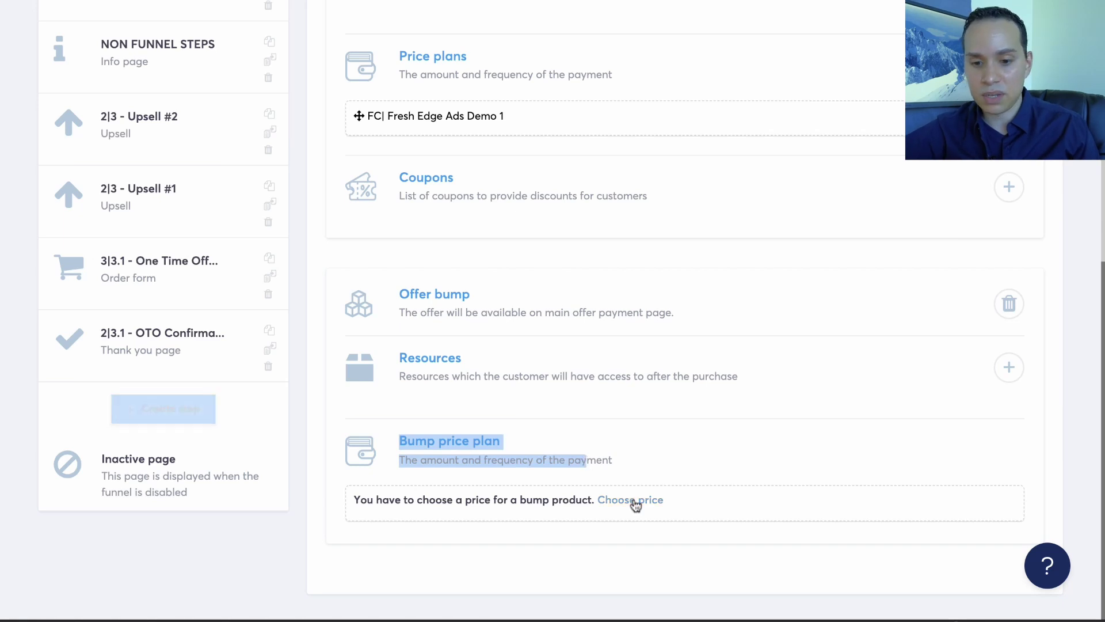
{"action": "left_click", "coordinate": [633, 500]}
{"action": "left_click", "coordinate": [450, 230]}
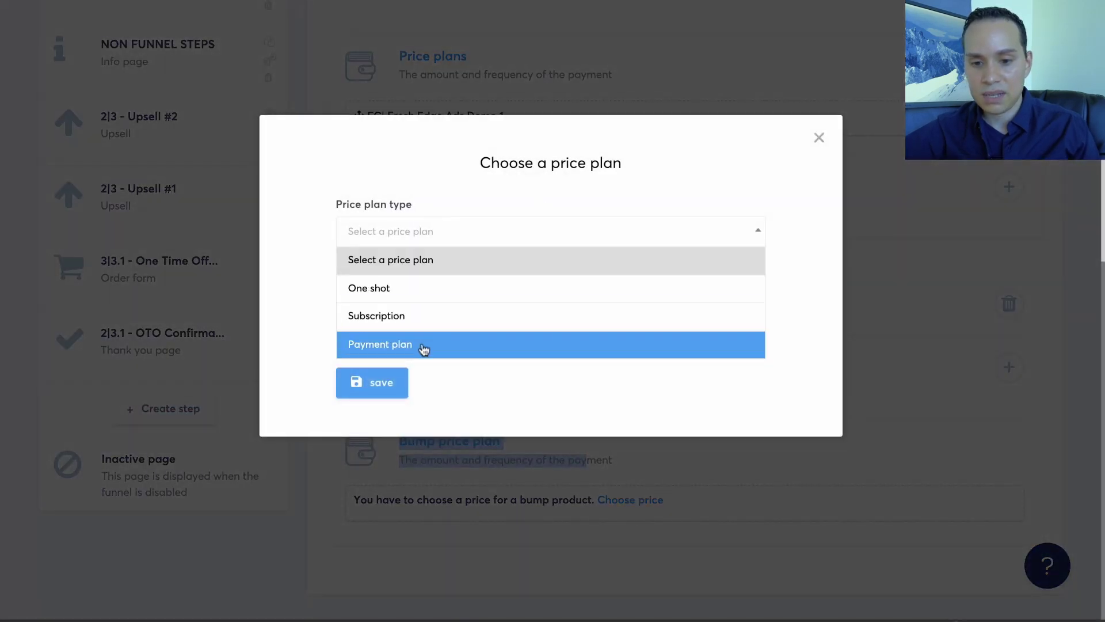
{"action": "left_click", "coordinate": [448, 287]}
{"action": "left_click", "coordinate": [428, 300]}
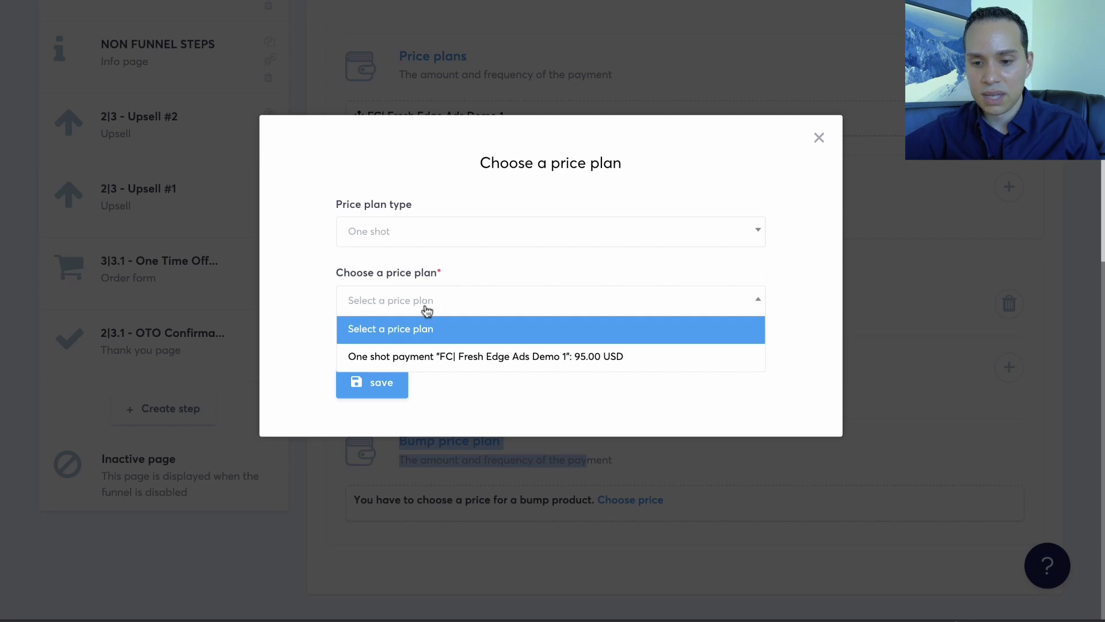
{"action": "left_click", "coordinate": [435, 354]}
{"action": "left_click", "coordinate": [374, 543]}
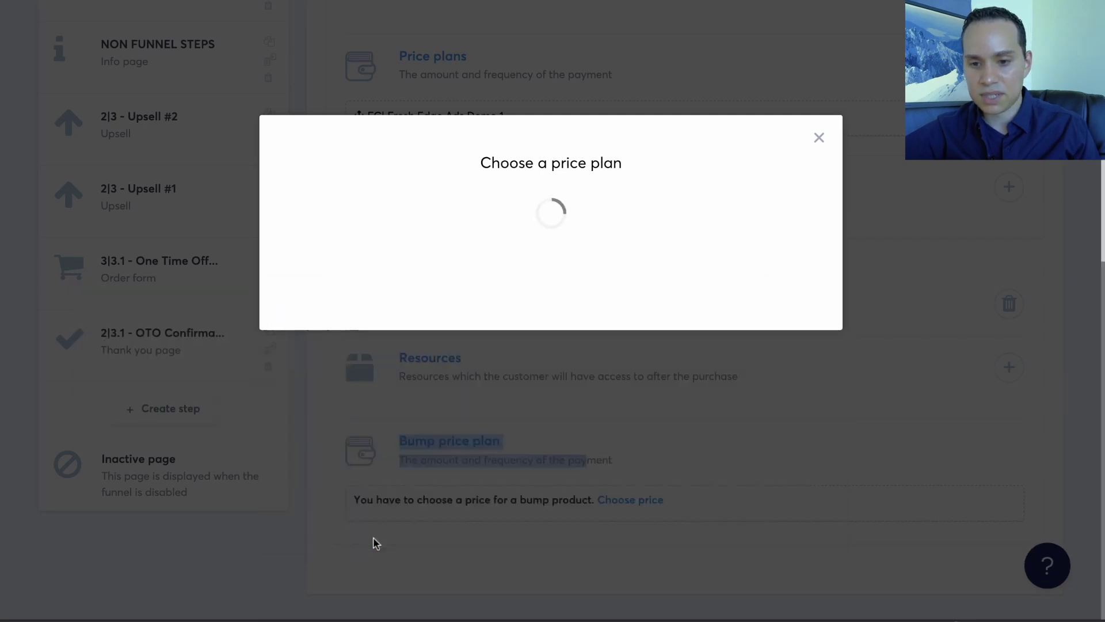
- Add a Course resource to the Checkout Page's main offer and select the course SFO DEMO #1
{"action": "scroll", "coordinate": [592, 451], "scroll_direction": "up", "scroll_amount": 8}
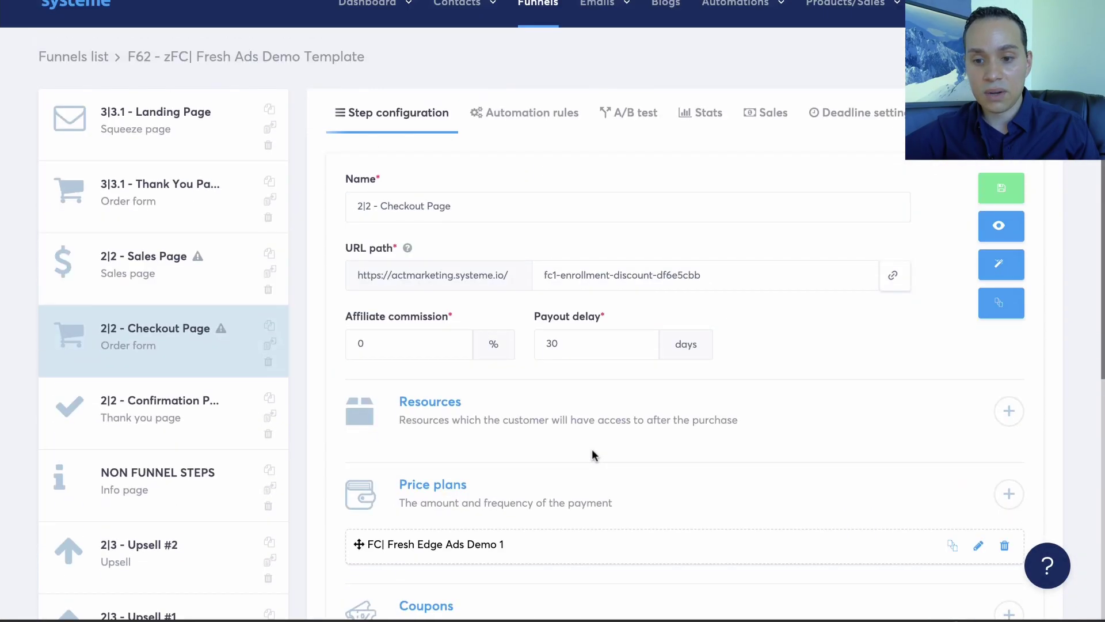
{"action": "scroll", "coordinate": [592, 451], "scroll_direction": "down", "scroll_amount": 8}
{"action": "scroll", "coordinate": [593, 452], "scroll_direction": "up", "scroll_amount": 7}
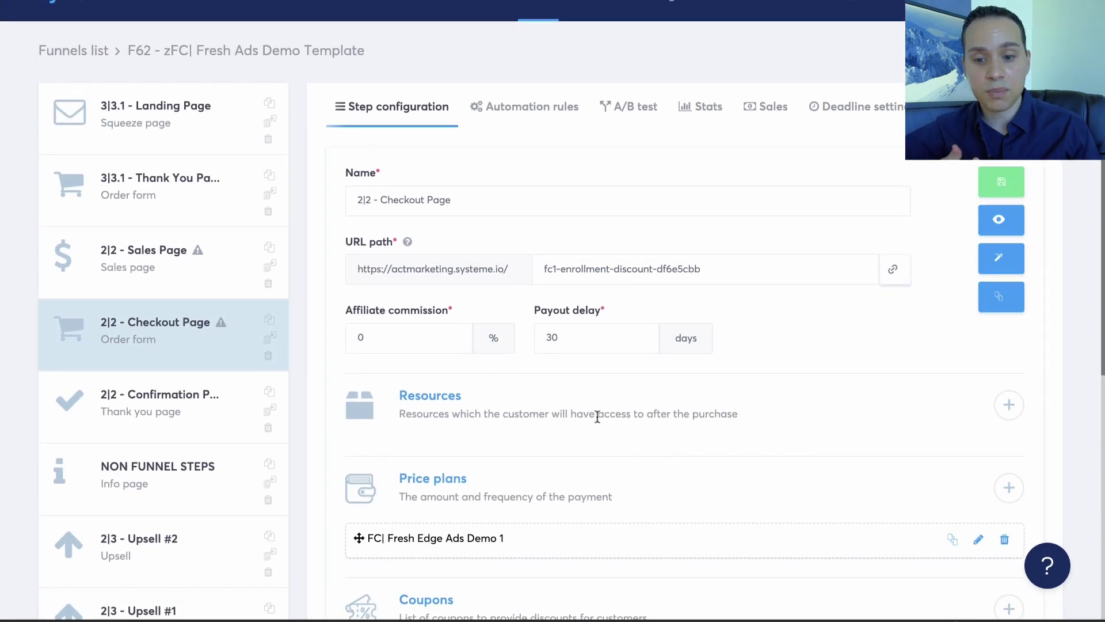
{"action": "left_click", "coordinate": [997, 406]}
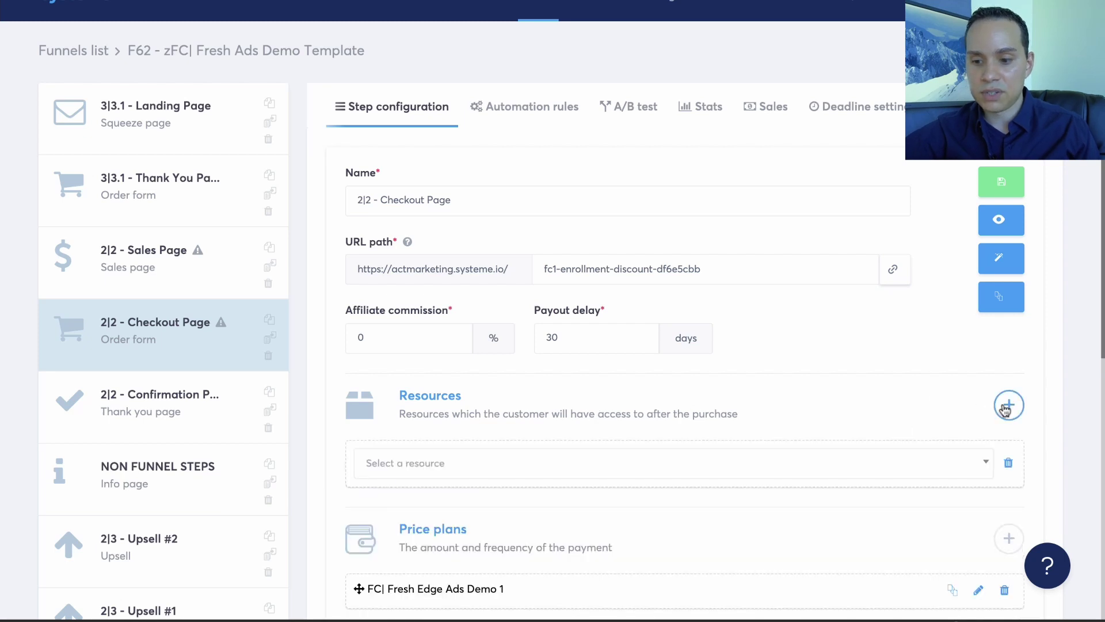
{"action": "scroll", "coordinate": [514, 324], "scroll_direction": "down", "scroll_amount": 2}
{"action": "left_click", "coordinate": [499, 344]}
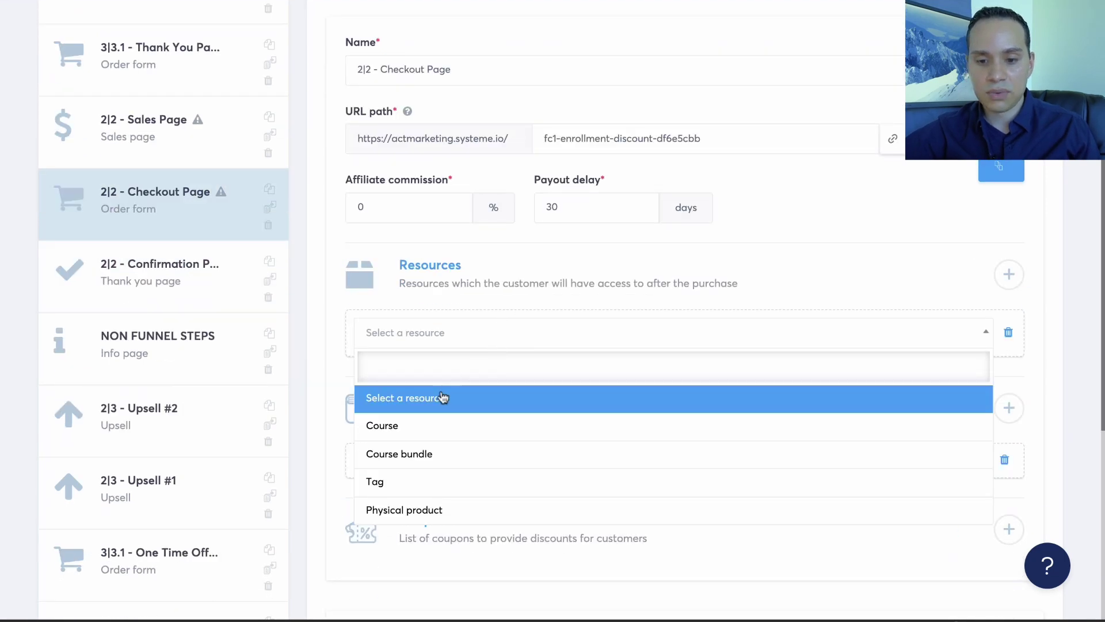
{"action": "left_click", "coordinate": [434, 425]}
{"action": "left_click", "coordinate": [439, 387]}
{"action": "left_click", "coordinate": [432, 437]}
- Set the SFO DEMO #1 course's access type to Full access and look over the other access options
{"action": "left_click", "coordinate": [456, 434]}
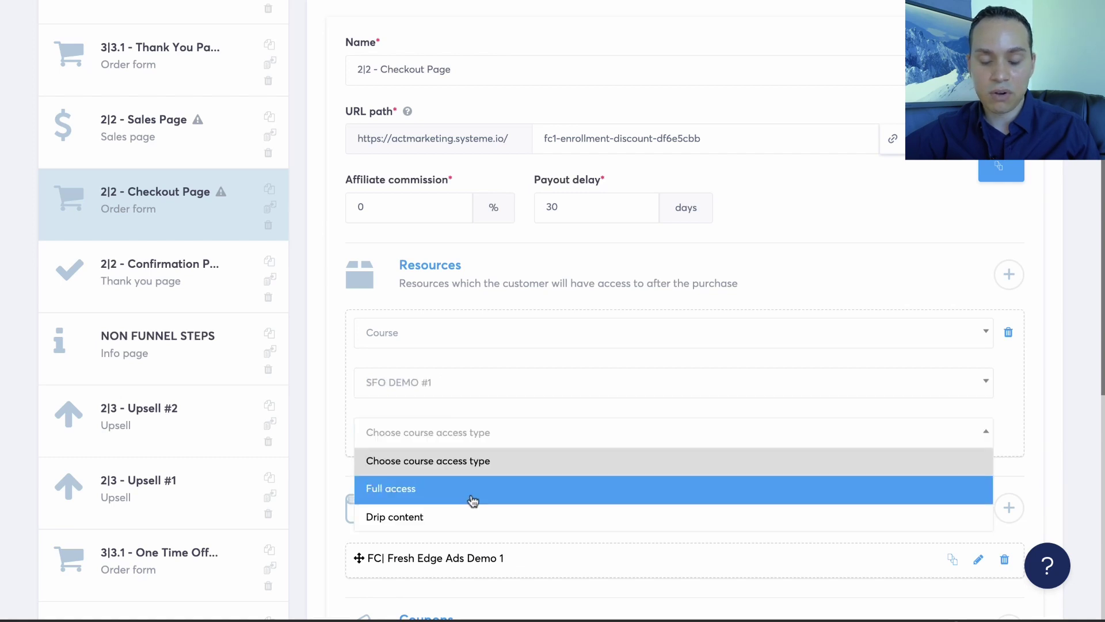
{"action": "left_click", "coordinate": [454, 488]}
{"action": "scroll", "coordinate": [600, 425], "scroll_direction": "down", "scroll_amount": 1}
{"action": "left_click", "coordinate": [541, 374]}
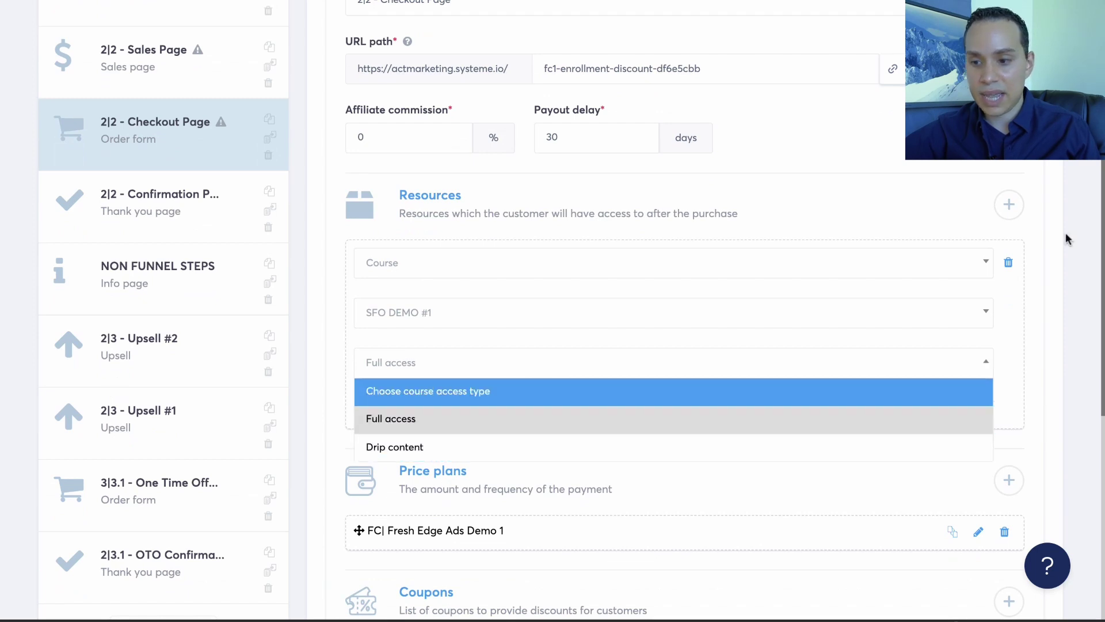
- Remove the SFO DEMO #1 course resource from the Checkout Page's main offer
{"action": "left_click", "coordinate": [1009, 262]}
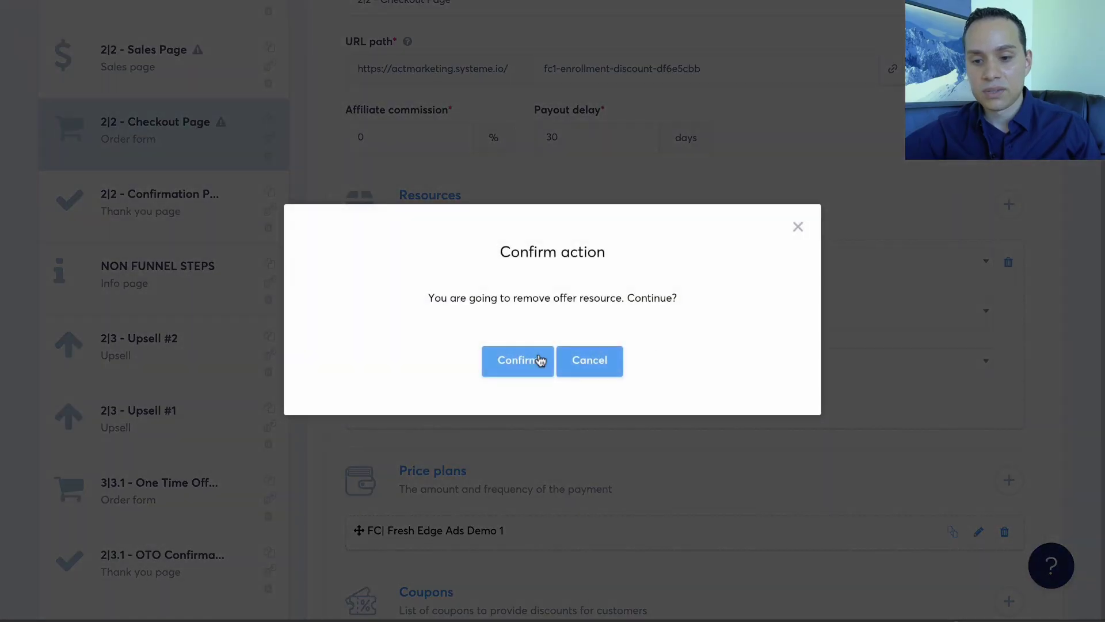
{"action": "left_click", "coordinate": [516, 363]}
- Check the Checkout Page's offer and bump settings and save the step configuration
{"action": "scroll", "coordinate": [715, 311], "scroll_direction": "up", "scroll_amount": 5}
{"action": "left_click", "coordinate": [1013, 224]}
{"action": "scroll", "coordinate": [806, 375], "scroll_direction": "down", "scroll_amount": 7}
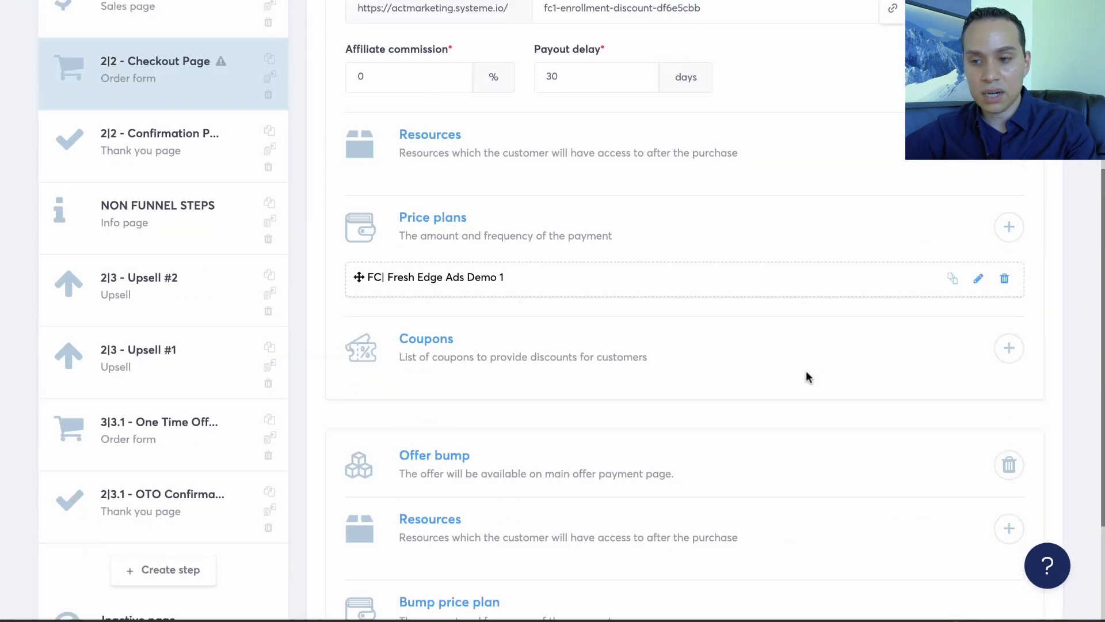
{"action": "scroll", "coordinate": [806, 377], "scroll_direction": "up", "scroll_amount": 7}
{"action": "left_click", "coordinate": [1001, 213]}
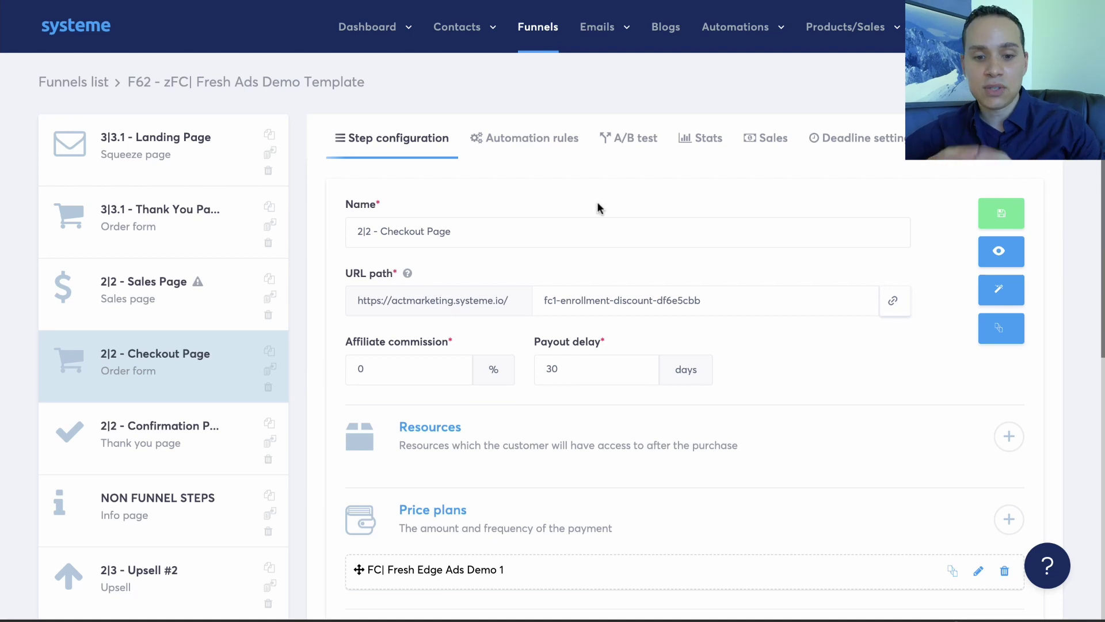
- Open the 2|2 - Confirmation Page step in the page editor and look over its progress bar, order details and resource sections
{"action": "left_click", "coordinate": [160, 449]}
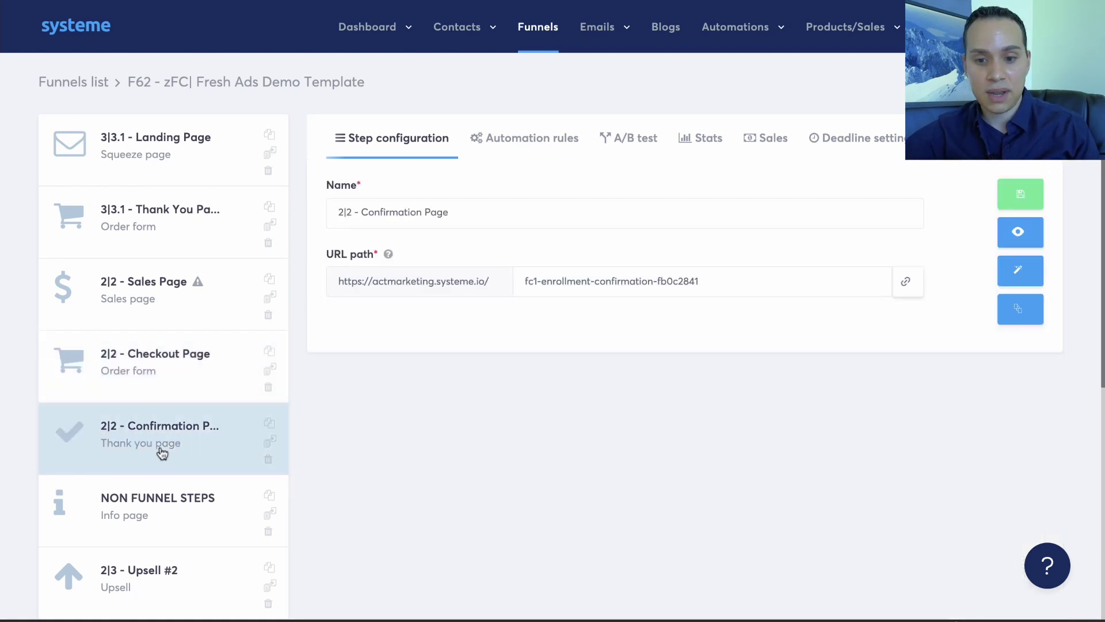
{"action": "left_click", "coordinate": [1016, 271]}
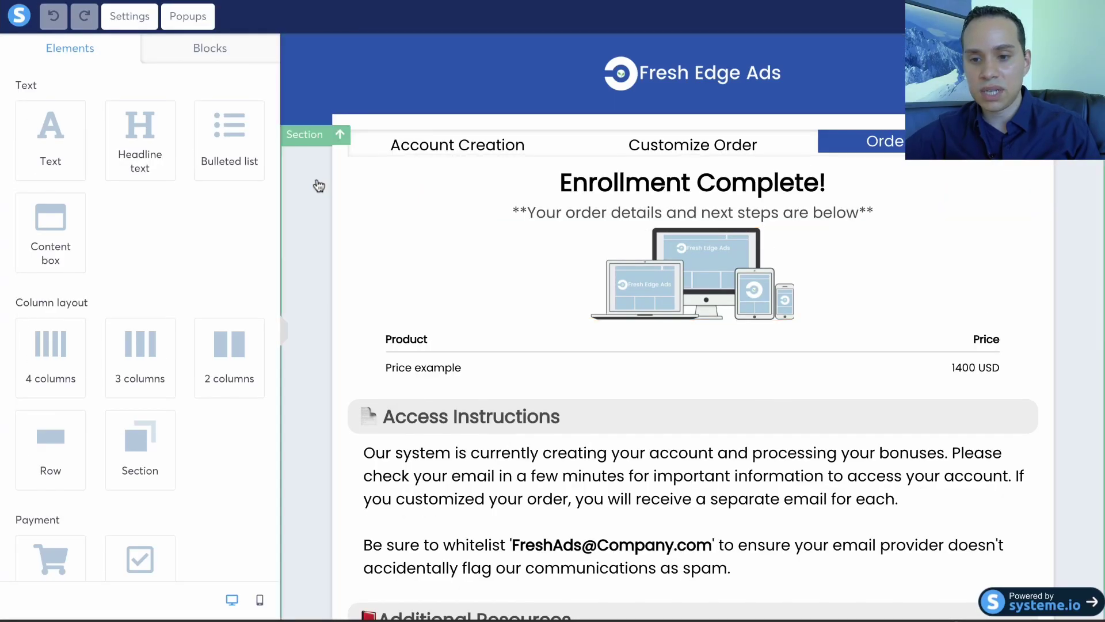
{"action": "scroll", "coordinate": [318, 186], "scroll_direction": "down", "scroll_amount": 1}
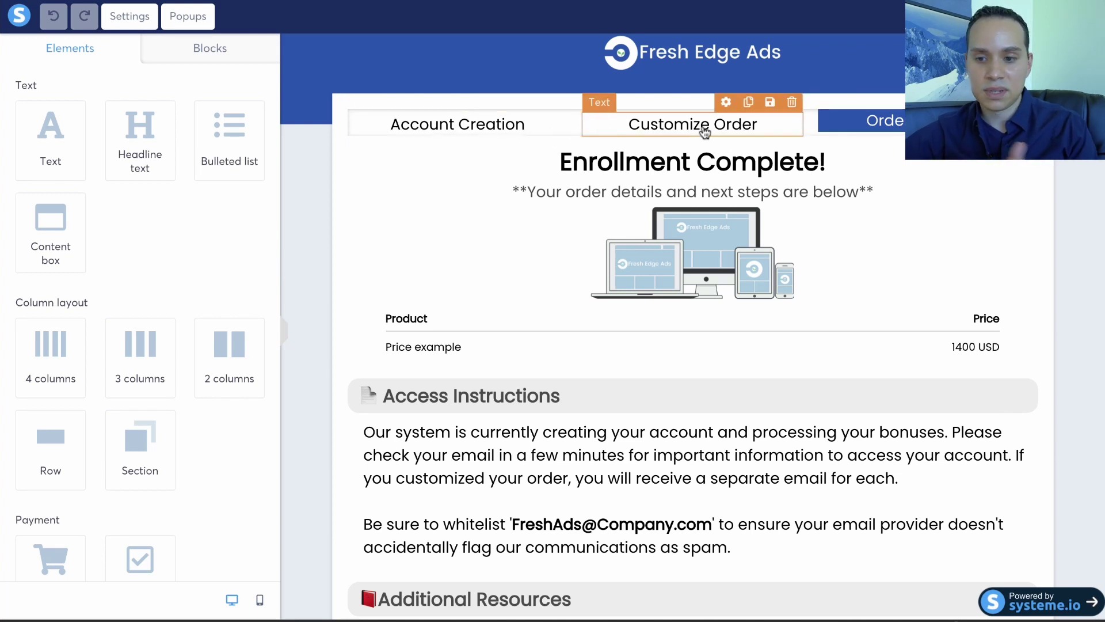
{"action": "scroll", "coordinate": [893, 139], "scroll_direction": "down", "scroll_amount": 1}
{"action": "scroll", "coordinate": [599, 145], "scroll_direction": "down", "scroll_amount": 3}
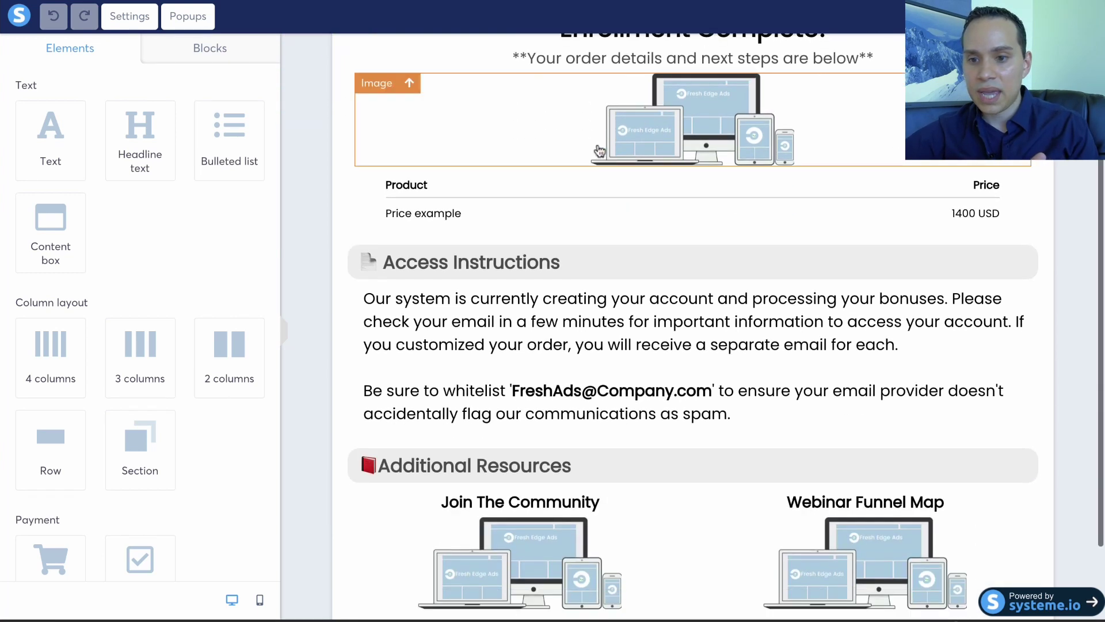
{"action": "scroll", "coordinate": [597, 148], "scroll_direction": "up", "scroll_amount": 2}
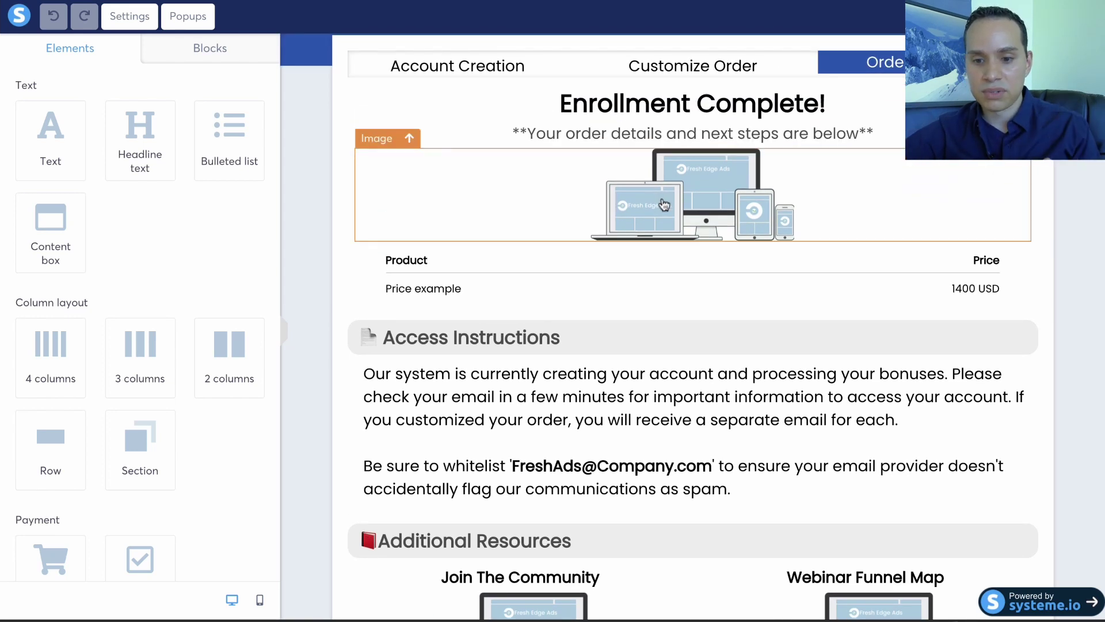
{"action": "scroll", "coordinate": [664, 205], "scroll_direction": "down", "scroll_amount": 1}
- Try adding a second Order summary element between the existing one and the Access Instructions heading, and delete it again
{"action": "scroll", "coordinate": [143, 250], "scroll_direction": "down", "scroll_amount": 7}
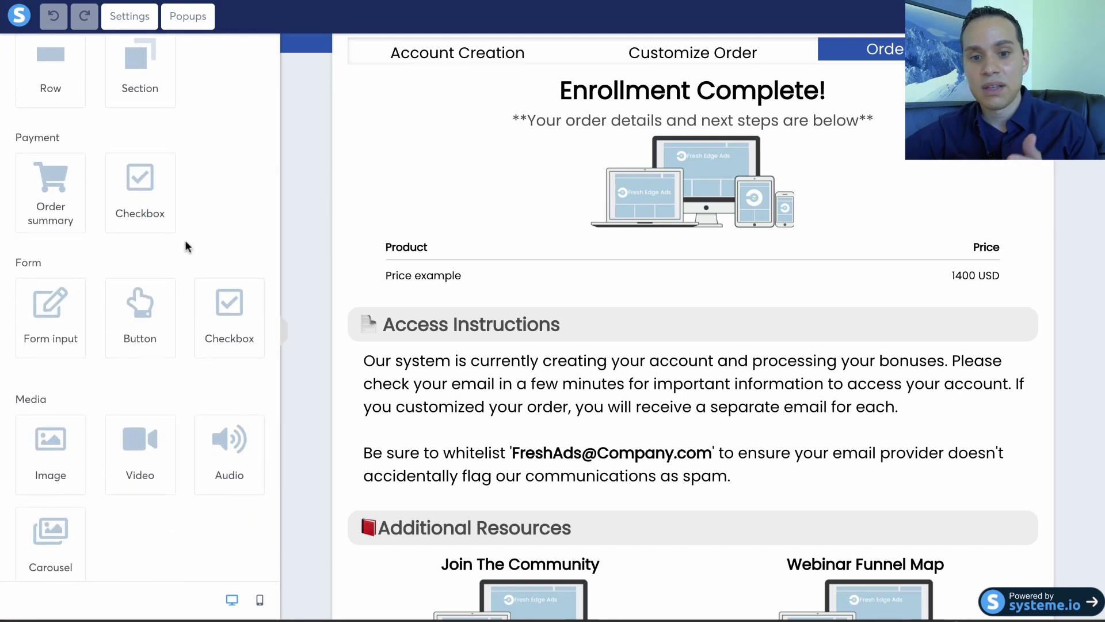
{"action": "scroll", "coordinate": [172, 240], "scroll_direction": "down", "scroll_amount": 3}
{"action": "scroll", "coordinate": [148, 217], "scroll_direction": "down", "scroll_amount": 4}
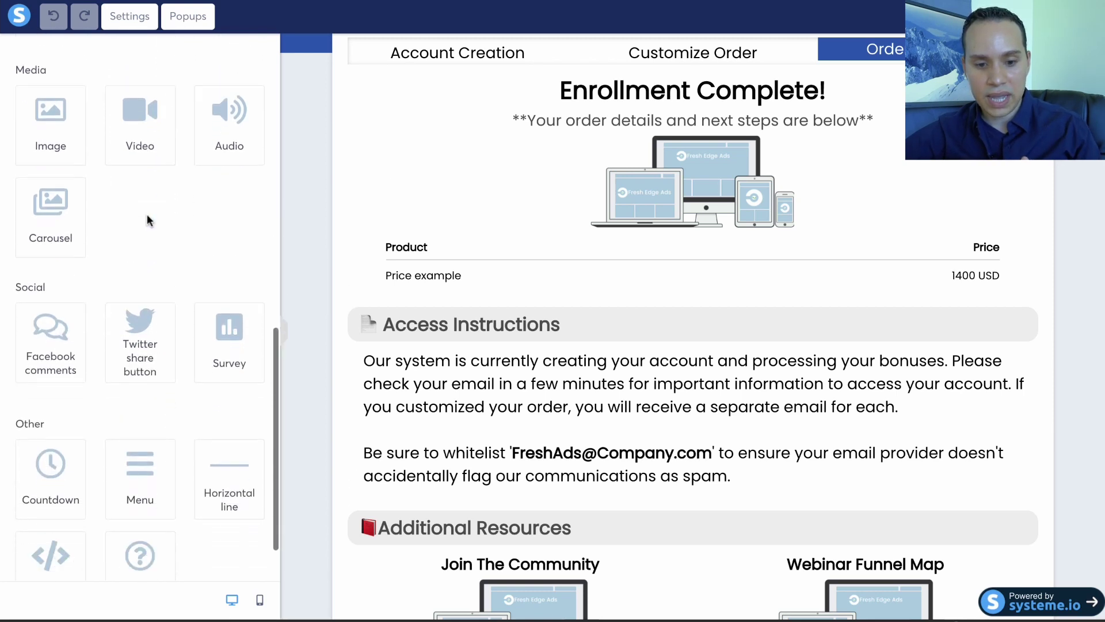
{"action": "scroll", "coordinate": [153, 214], "scroll_direction": "up", "scroll_amount": 10}
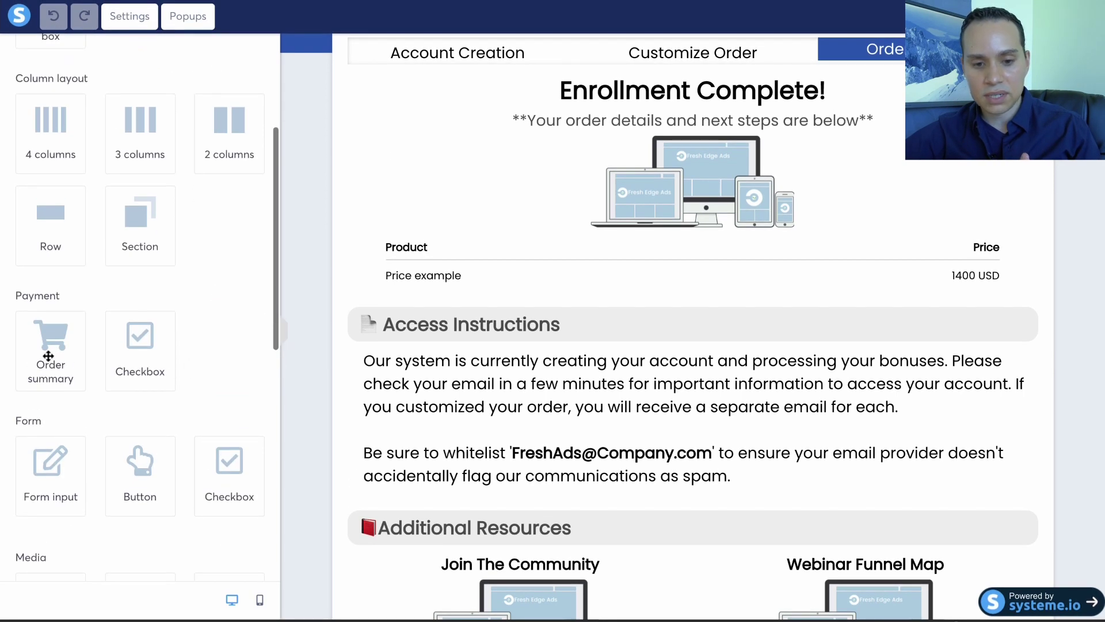
{"action": "left_click_drag", "start_coordinate": [53, 349], "coordinate": [585, 279]}
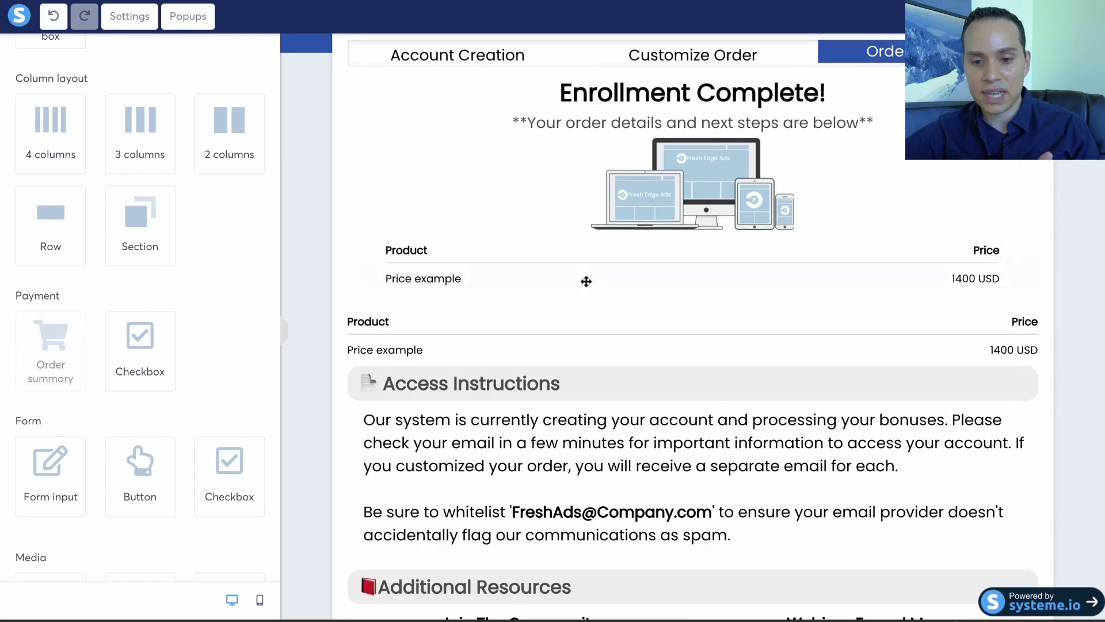
{"action": "left_click", "coordinate": [558, 333]}
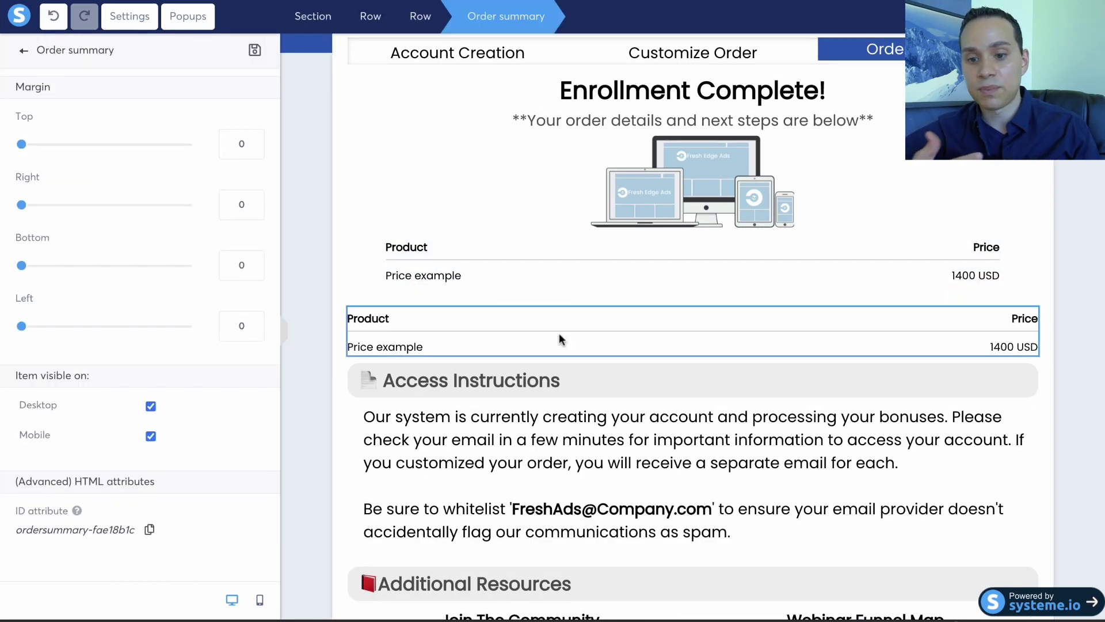
{"action": "left_click", "coordinate": [1068, 281]}
{"action": "left_click", "coordinate": [1027, 297]}
{"action": "left_click", "coordinate": [611, 66]}
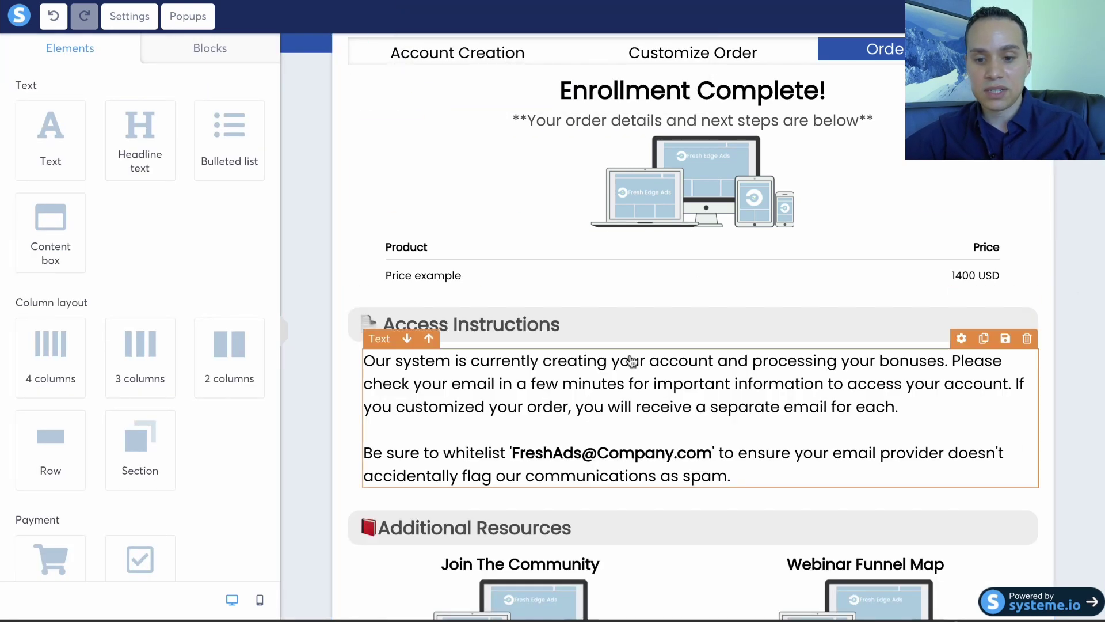
- Review the Access Instructions text, and delete the Additional Resources heading together with its empty gray row
{"action": "scroll", "coordinate": [632, 361], "scroll_direction": "down", "scroll_amount": 1}
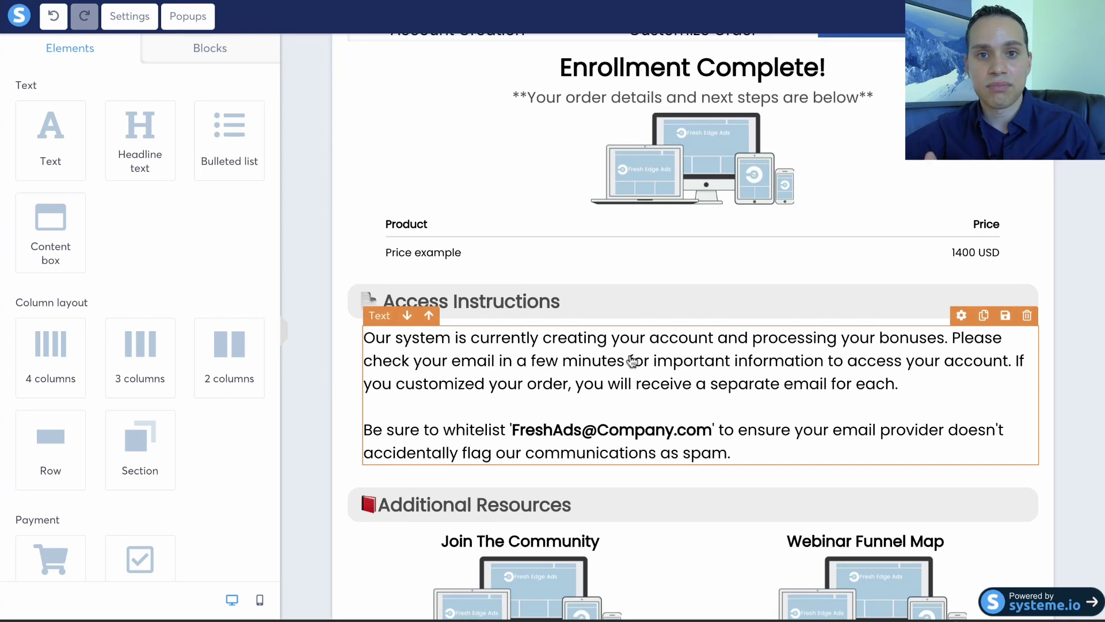
{"action": "scroll", "coordinate": [632, 361], "scroll_direction": "down", "scroll_amount": 1}
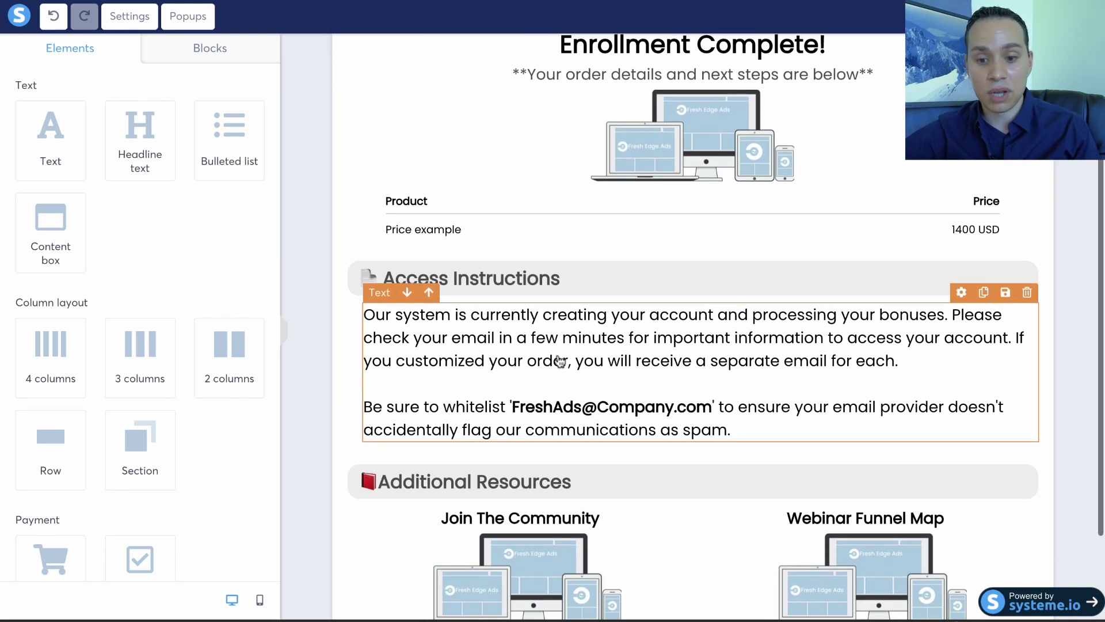
{"action": "scroll", "coordinate": [592, 361], "scroll_direction": "down", "scroll_amount": 1}
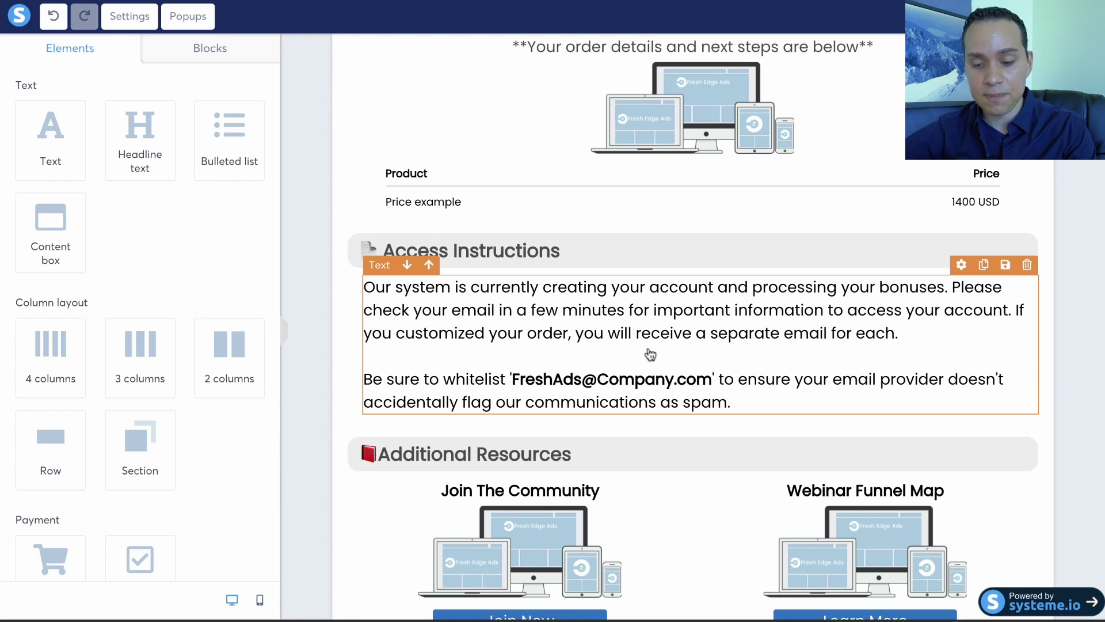
{"action": "scroll", "coordinate": [650, 354], "scroll_direction": "down", "scroll_amount": 3}
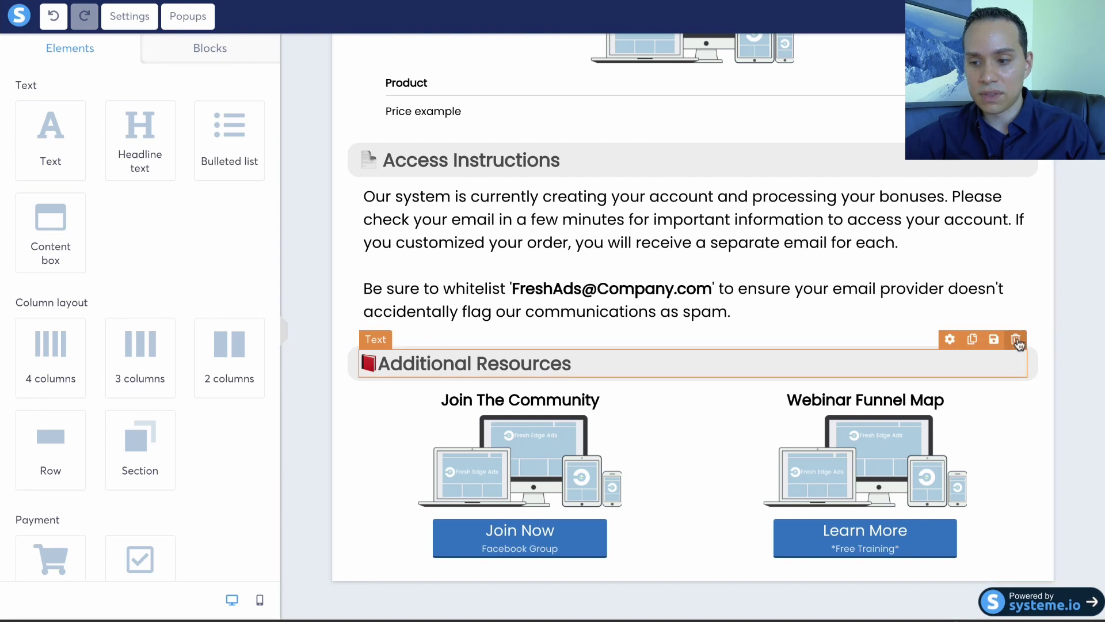
{"action": "left_click", "coordinate": [1015, 339]}
{"action": "left_click", "coordinate": [624, 88]}
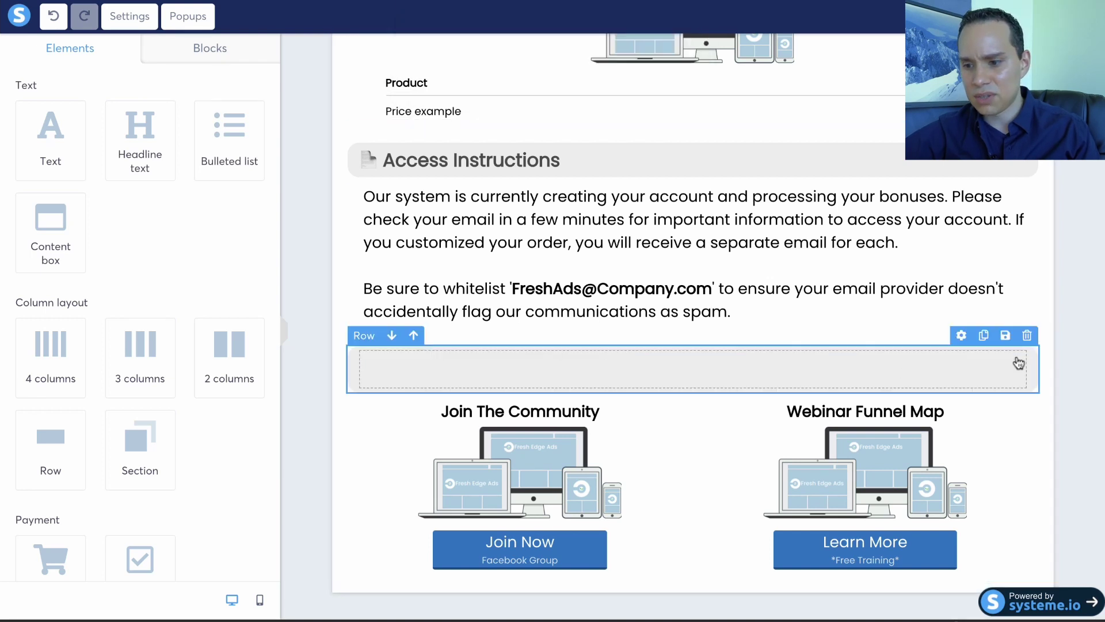
{"action": "left_click", "coordinate": [1027, 335]}
{"action": "left_click", "coordinate": [619, 89]}
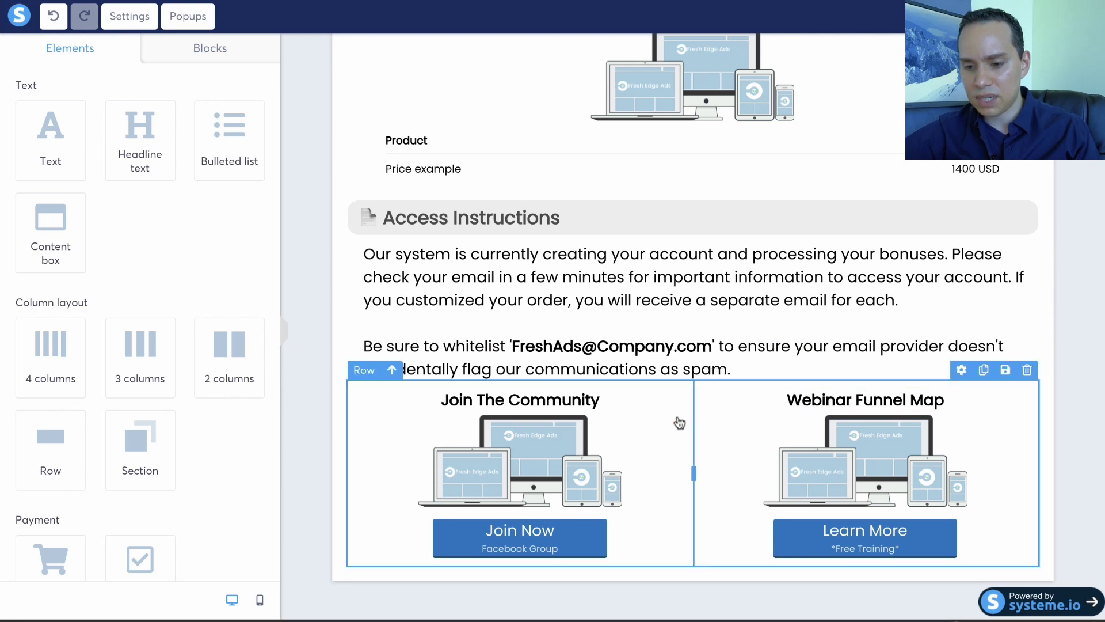
- Delete the two-column row with Join The Community and Webinar Funnel Map, and exit the editor to the funnel's steps
{"action": "left_click", "coordinate": [697, 418]}
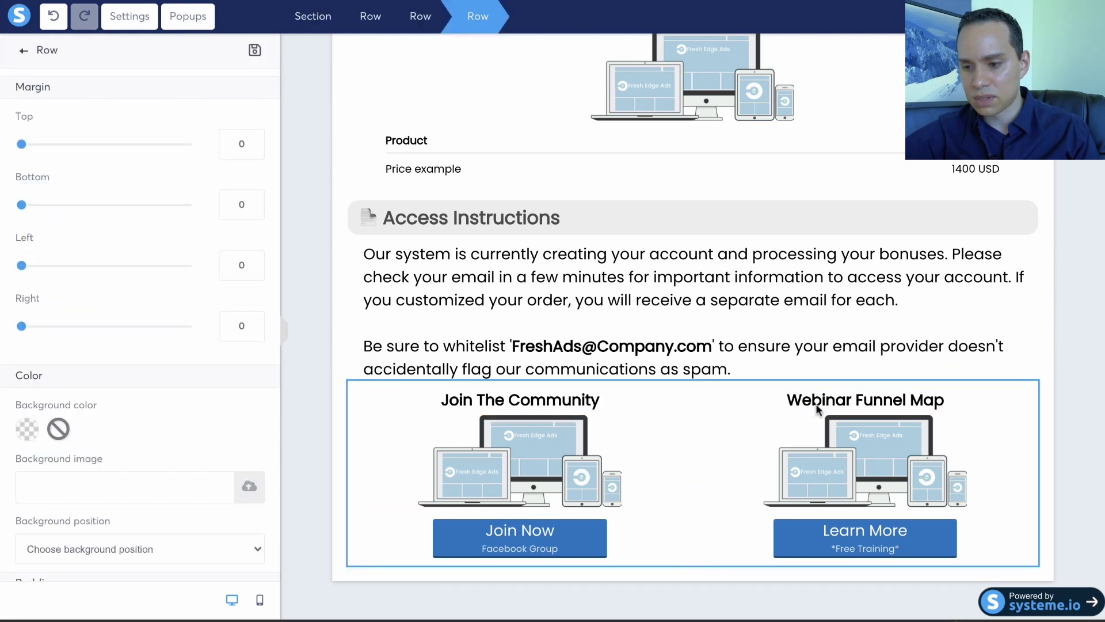
{"action": "left_click", "coordinate": [1027, 369]}
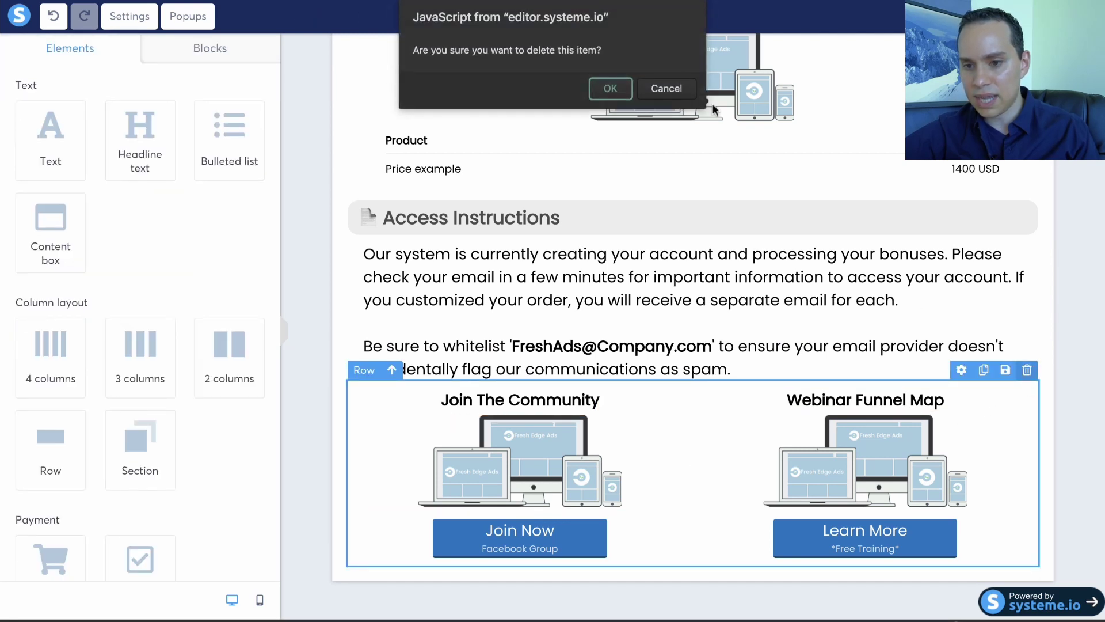
{"action": "left_click", "coordinate": [610, 88]}
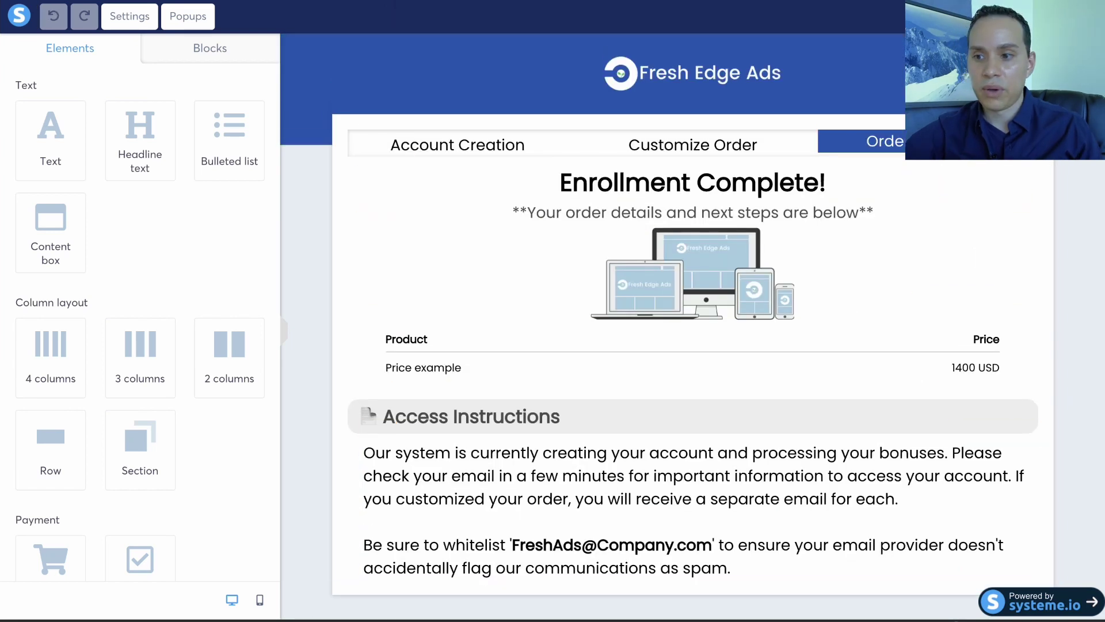
{"action": "left_click", "coordinate": [1069, 16]}
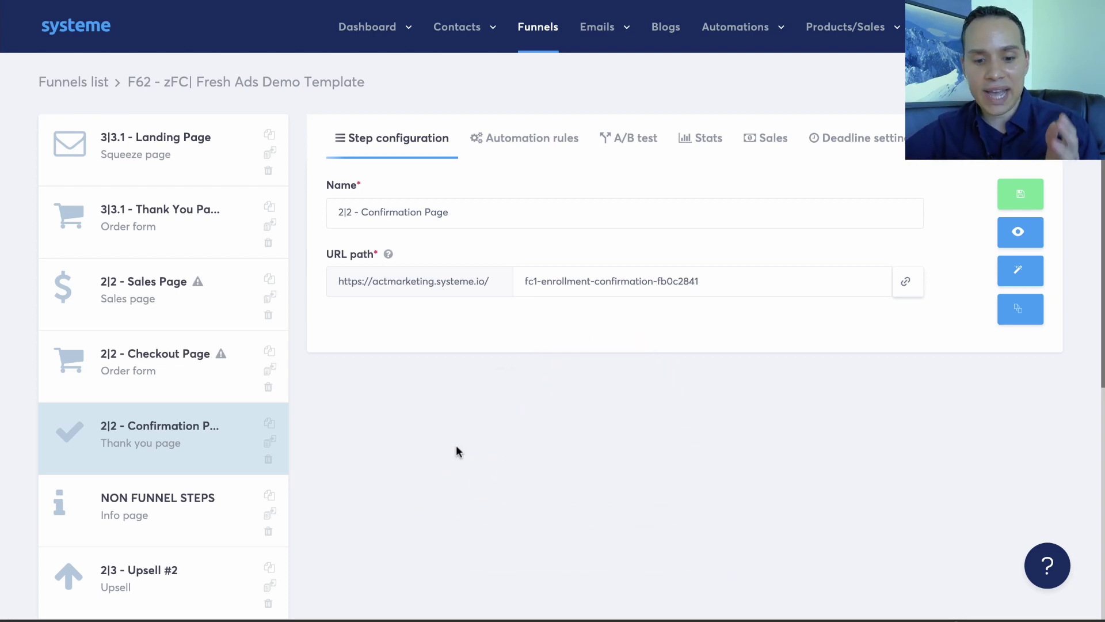
{"action": "scroll", "coordinate": [461, 461], "scroll_direction": "down", "scroll_amount": 5}
{"action": "scroll", "coordinate": [420, 337], "scroll_direction": "up", "scroll_amount": 3}
{"action": "scroll", "coordinate": [423, 337], "scroll_direction": "up", "scroll_amount": 2}
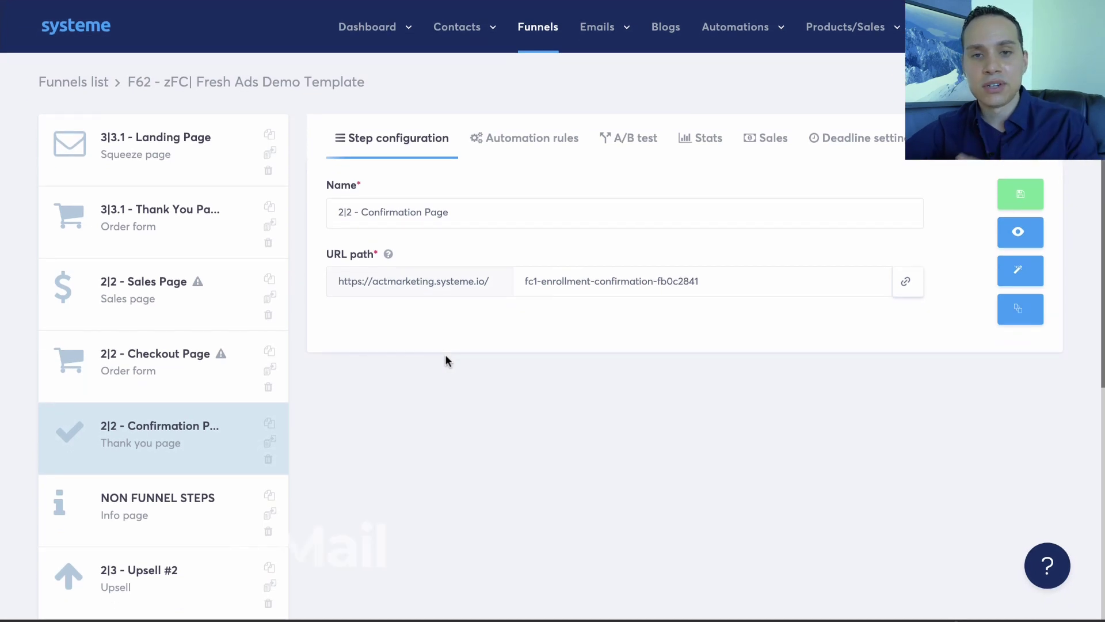
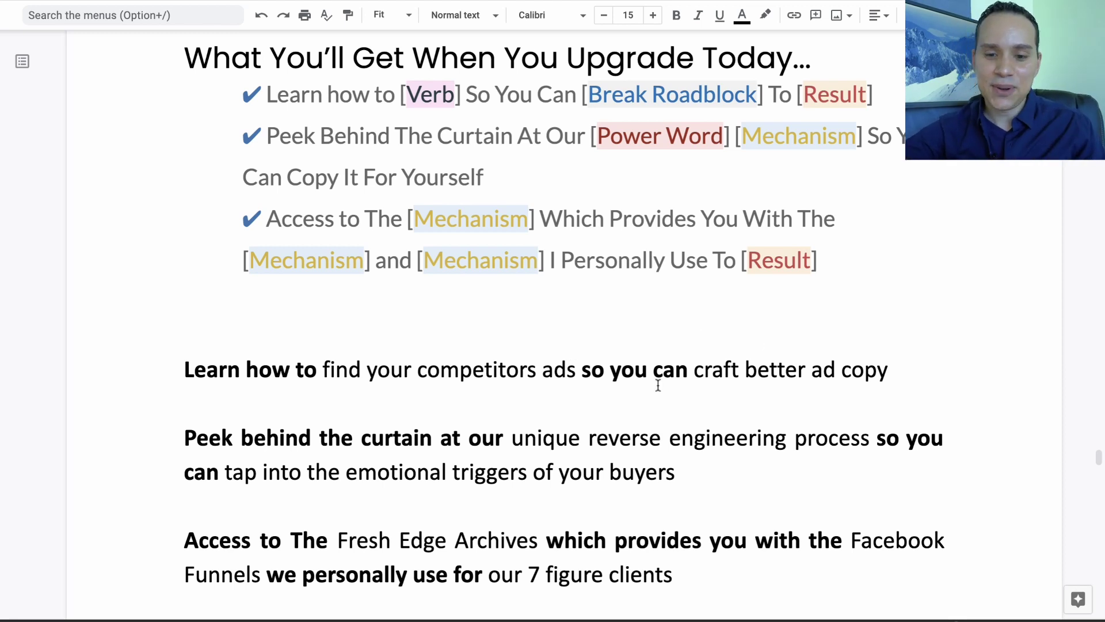
{"action": "scroll", "coordinate": [583, 292], "scroll_direction": "down", "scroll_amount": 1}
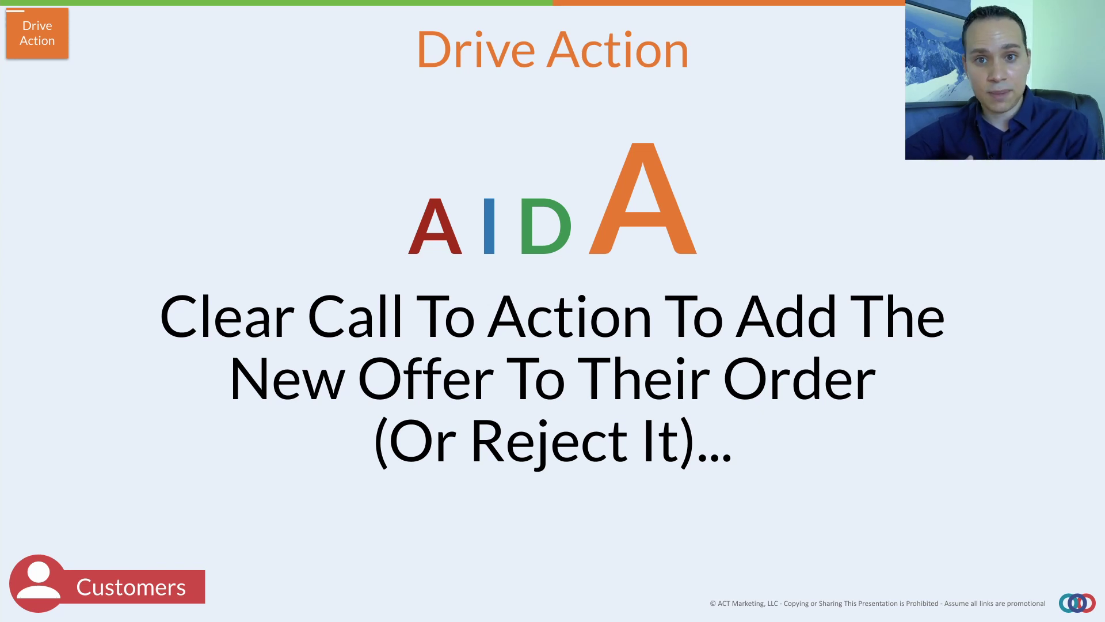
{"action": "key", "text": "Right"}
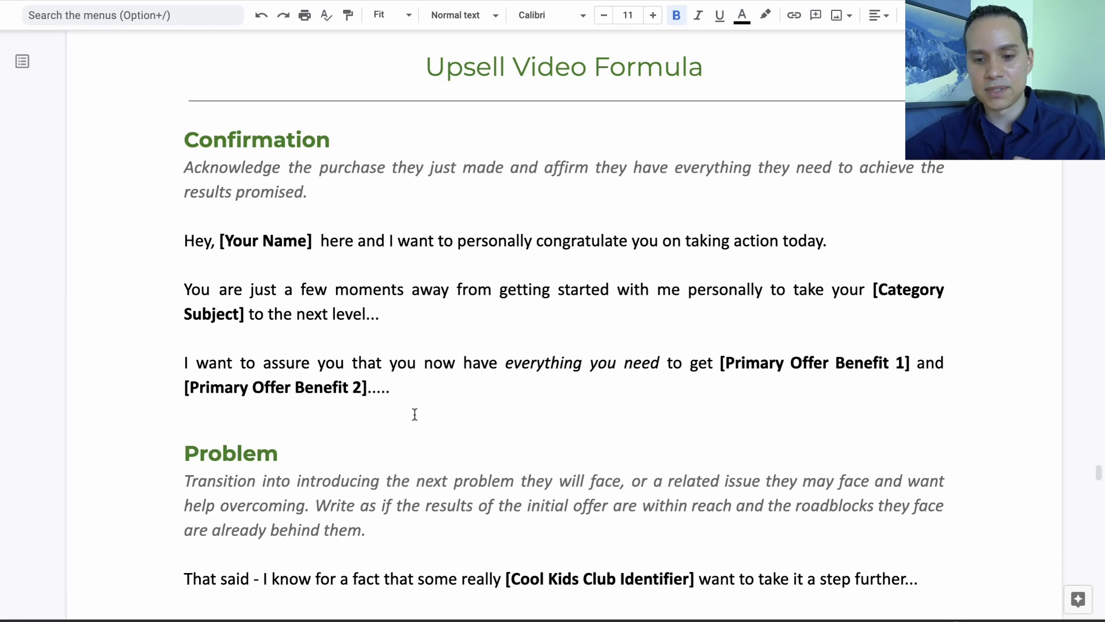
- Read through the Upsell Video Formula in the copy document, covering its Confirmation, Problem, Agitate, Solve and Action sections
{"action": "scroll", "coordinate": [415, 414], "scroll_direction": "down", "scroll_amount": 1}
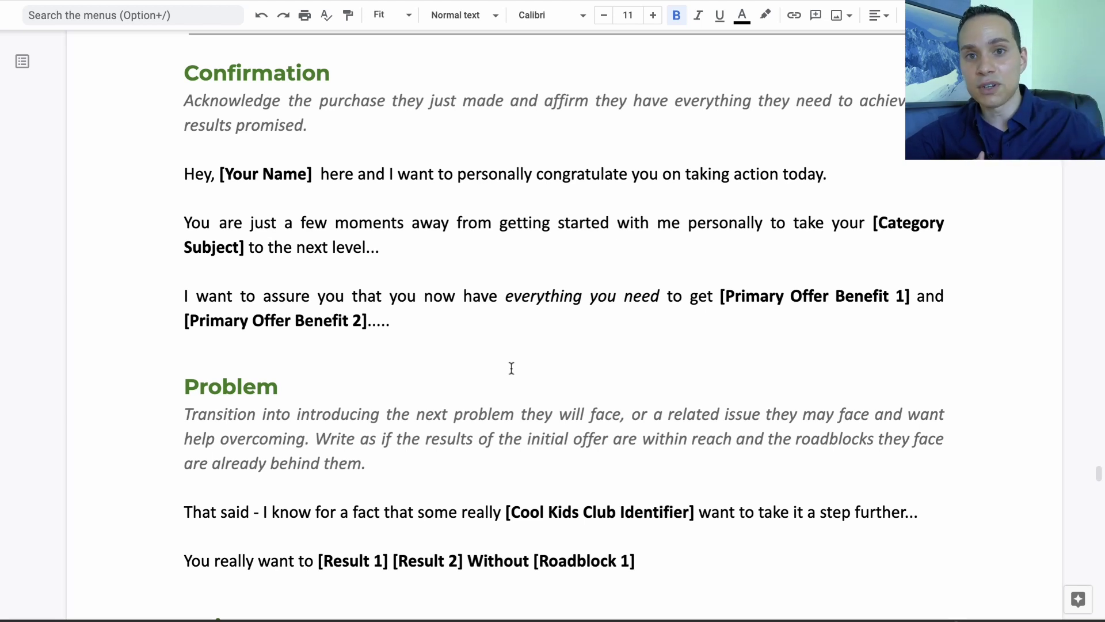
{"action": "scroll", "coordinate": [511, 369], "scroll_direction": "down", "scroll_amount": 5}
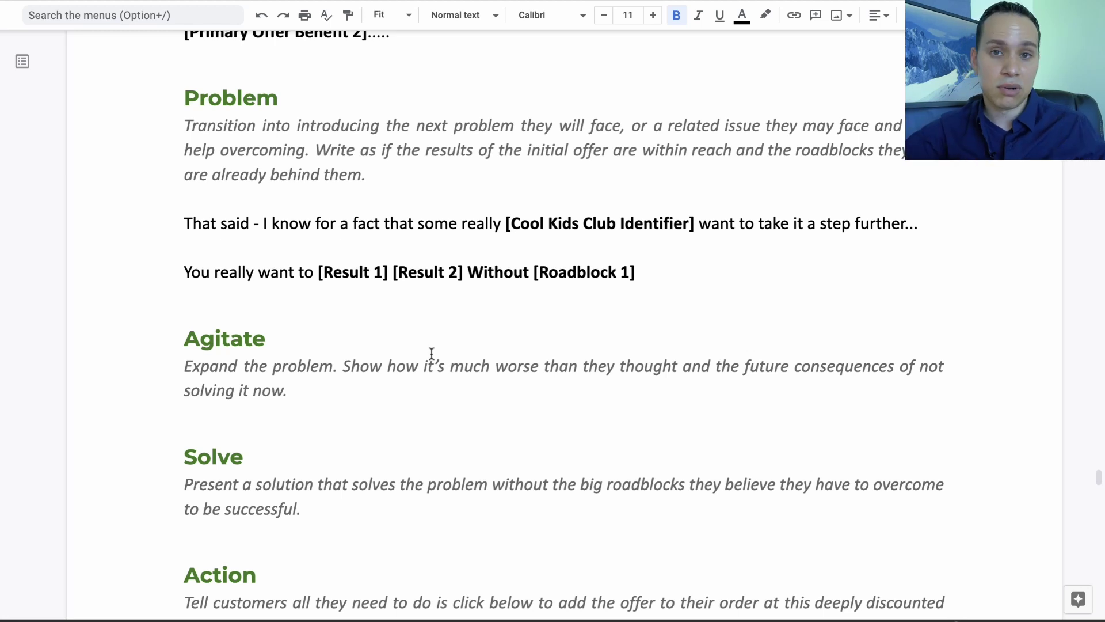
{"action": "scroll", "coordinate": [431, 353], "scroll_direction": "up", "scroll_amount": 1}
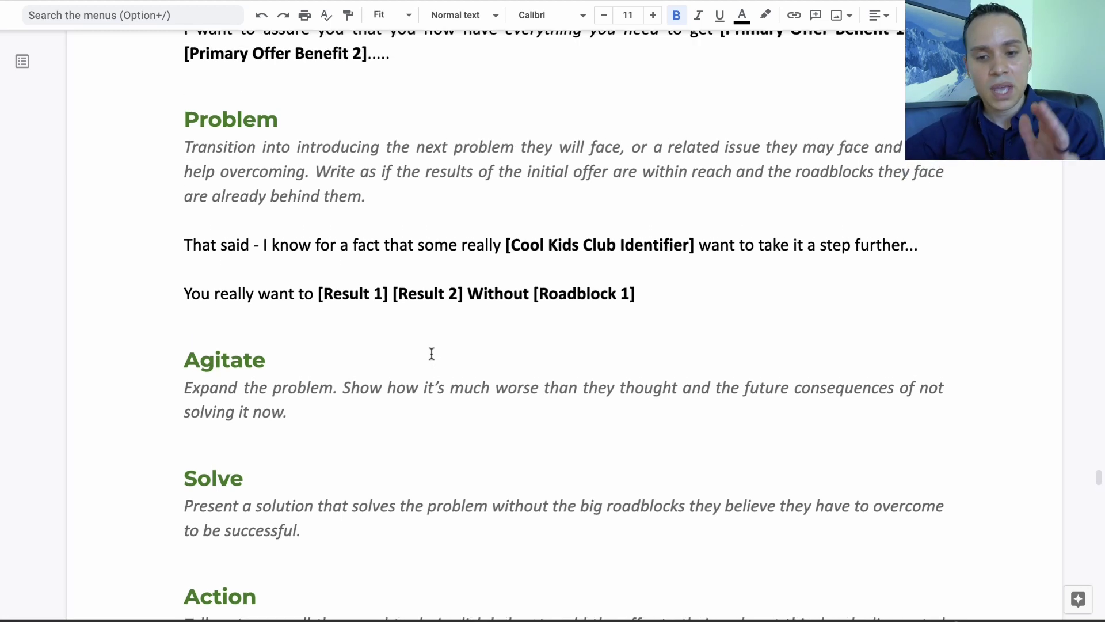
{"action": "scroll", "coordinate": [431, 353], "scroll_direction": "down", "scroll_amount": 1}
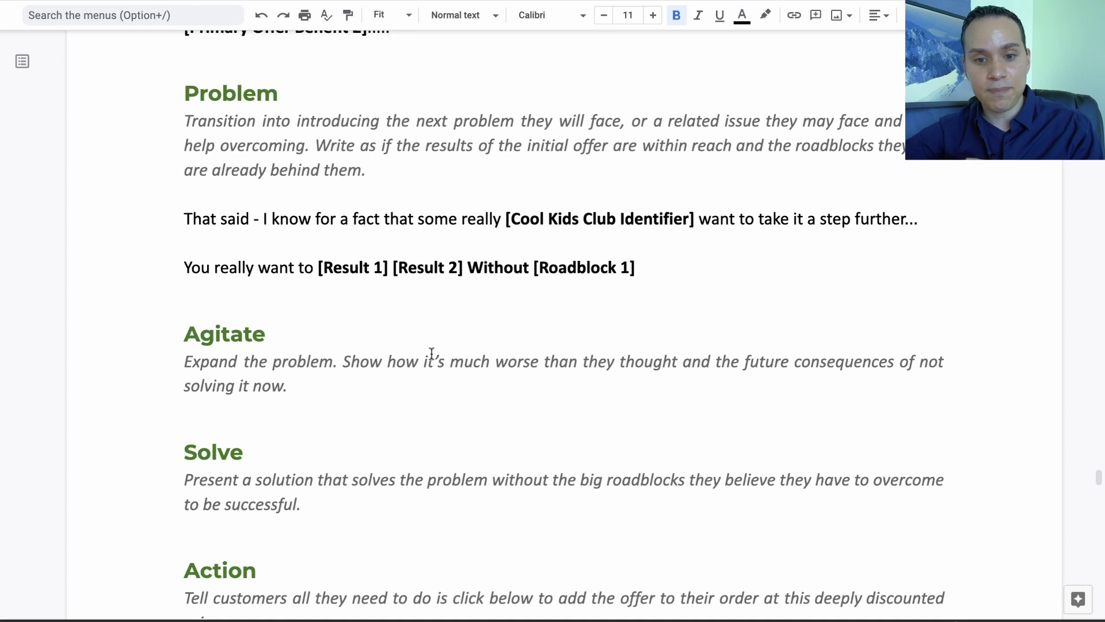
{"action": "scroll", "coordinate": [384, 313], "scroll_direction": "down", "scroll_amount": 2}
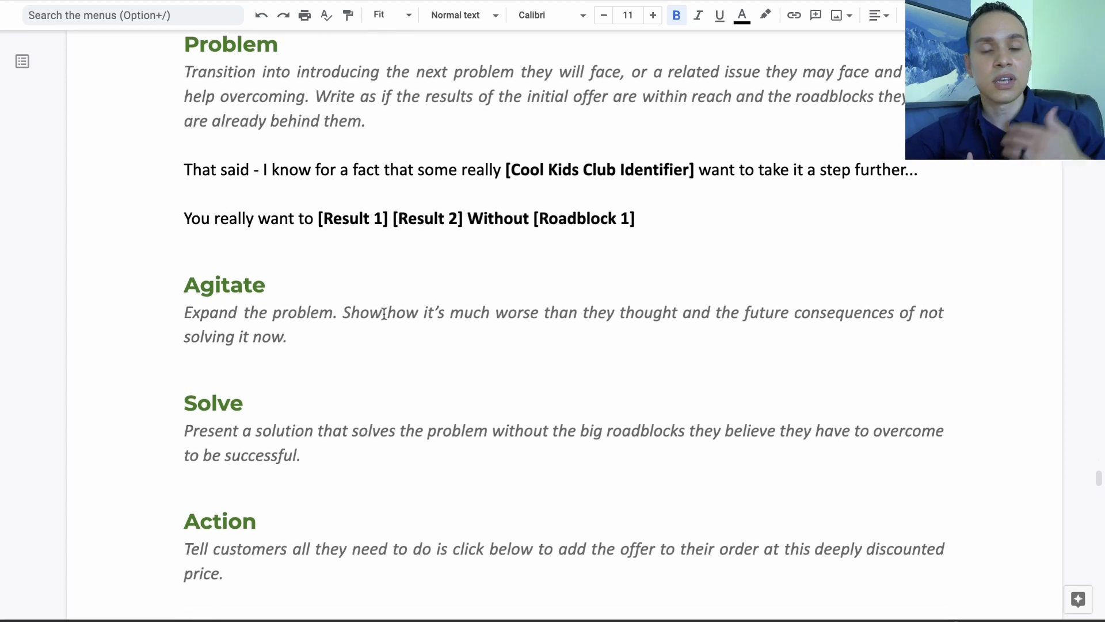
{"action": "scroll", "coordinate": [384, 313], "scroll_direction": "down", "scroll_amount": 6}
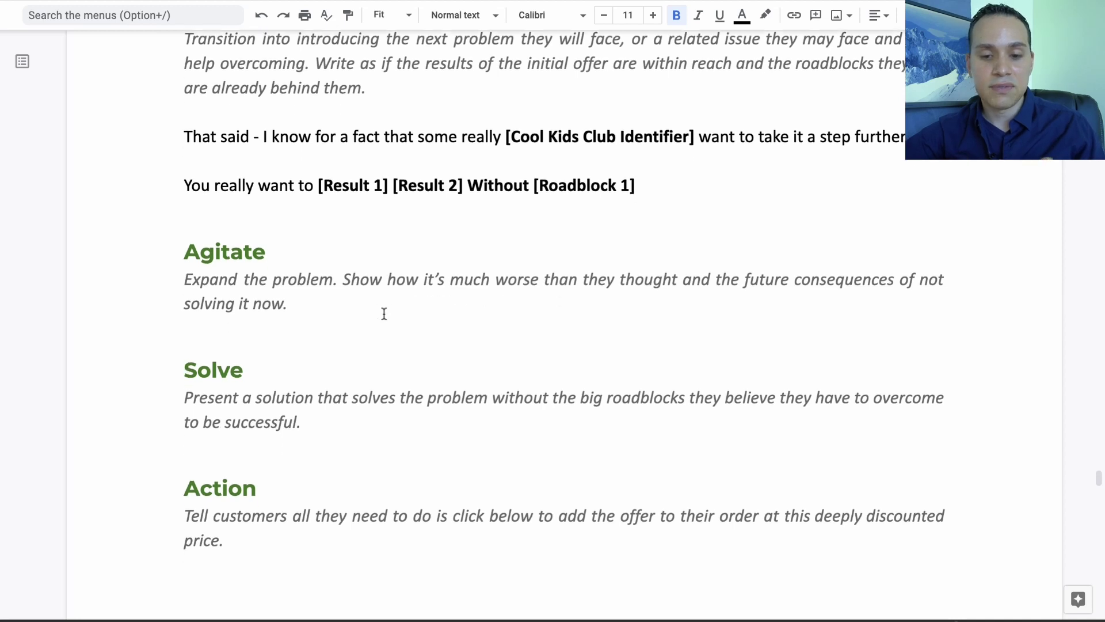
{"action": "scroll", "coordinate": [384, 313], "scroll_direction": "up", "scroll_amount": 1}
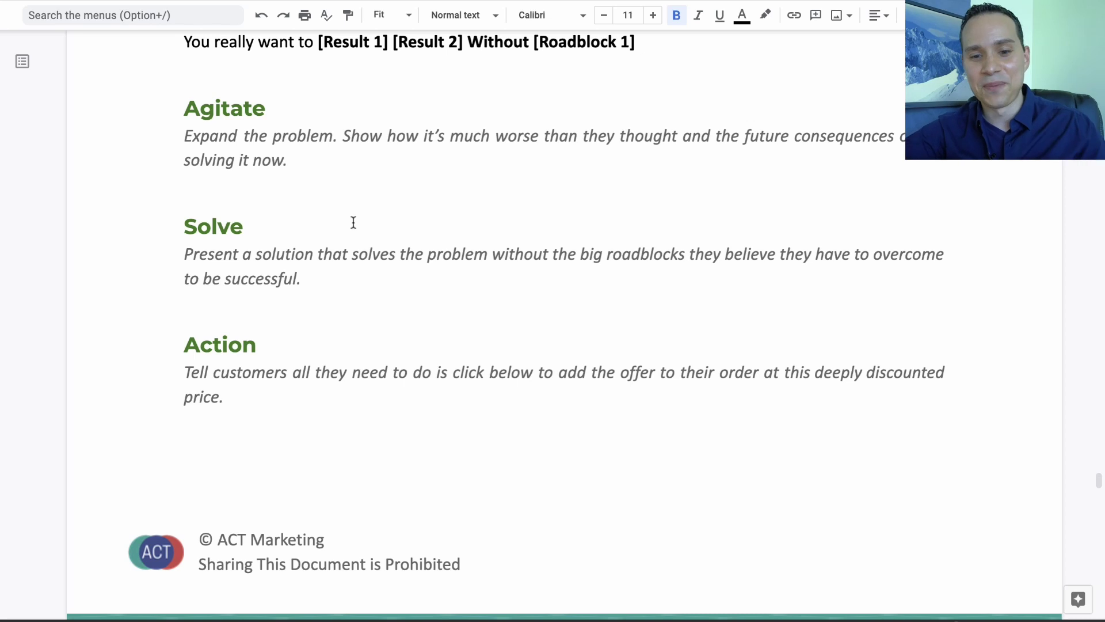
{"action": "scroll", "coordinate": [354, 222], "scroll_direction": "down", "scroll_amount": 1}
{"action": "scroll", "coordinate": [353, 222], "scroll_direction": "down", "scroll_amount": 3}
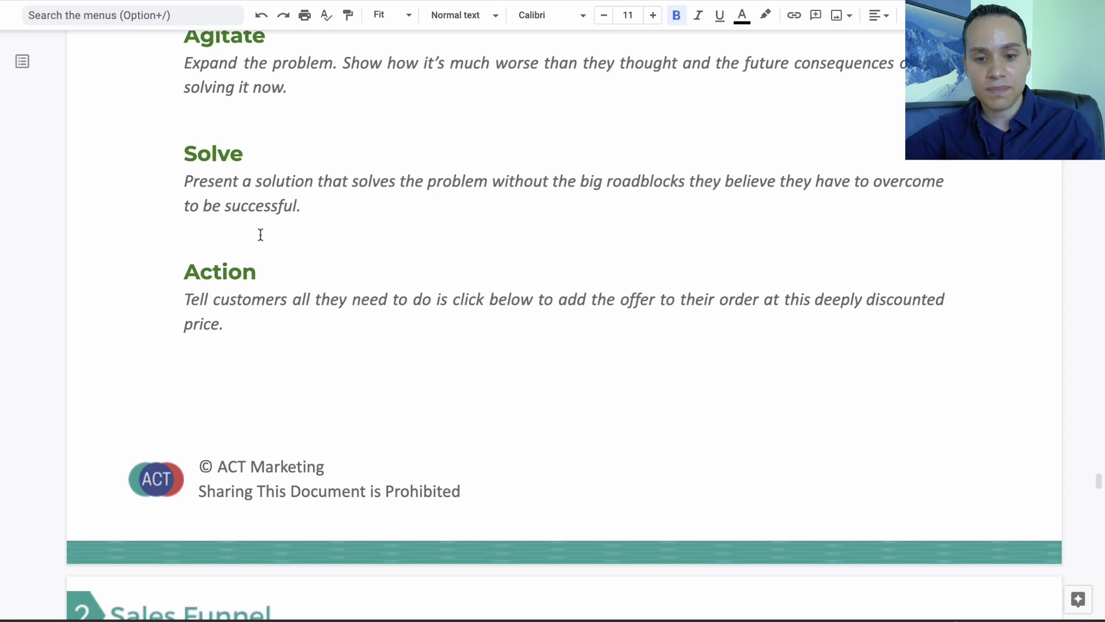
{"action": "scroll", "coordinate": [260, 234], "scroll_direction": "down", "scroll_amount": 1}
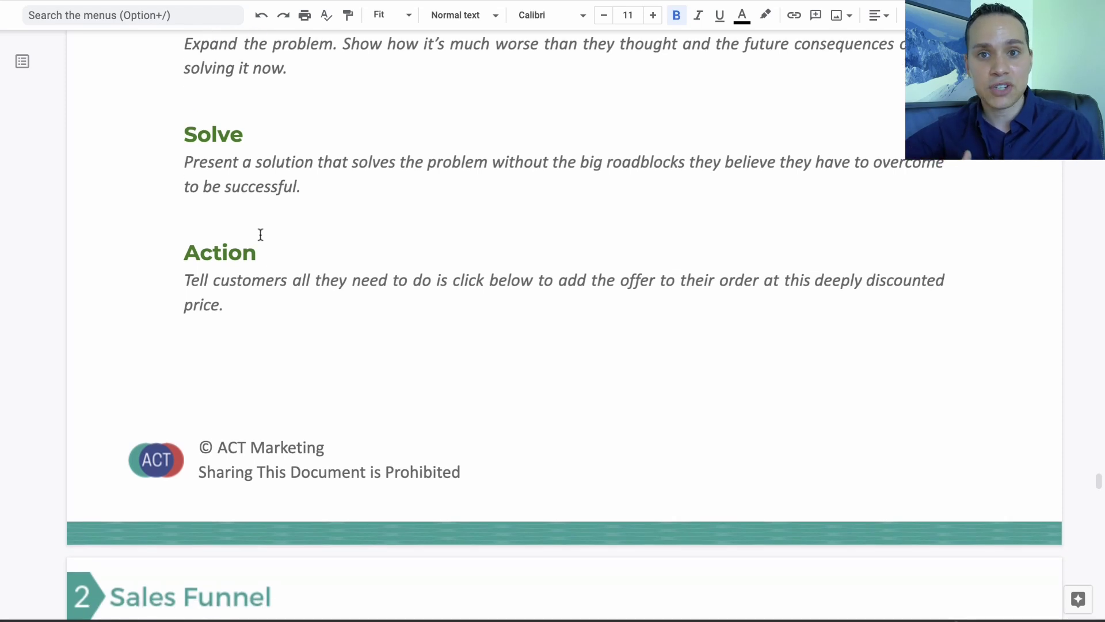
{"action": "scroll", "coordinate": [349, 230], "scroll_direction": "up", "scroll_amount": 15}
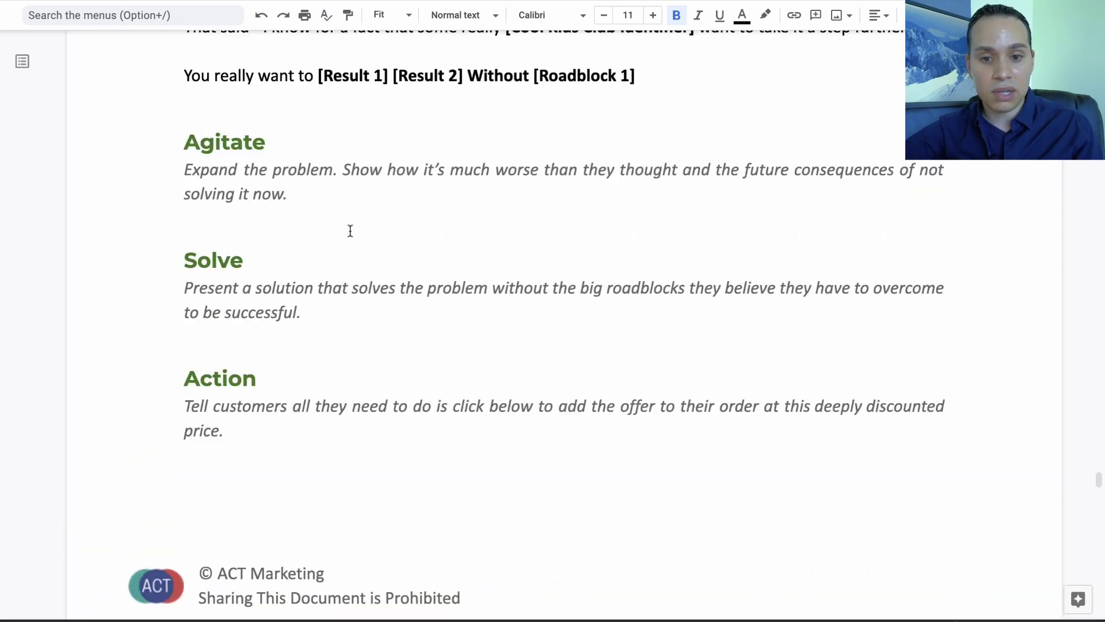
- Recheck the upsell video script sections in the copy document, from the personal greeting through Problem, Agitate, Solve and Action
{"action": "scroll", "coordinate": [350, 230], "scroll_direction": "up", "scroll_amount": 2}
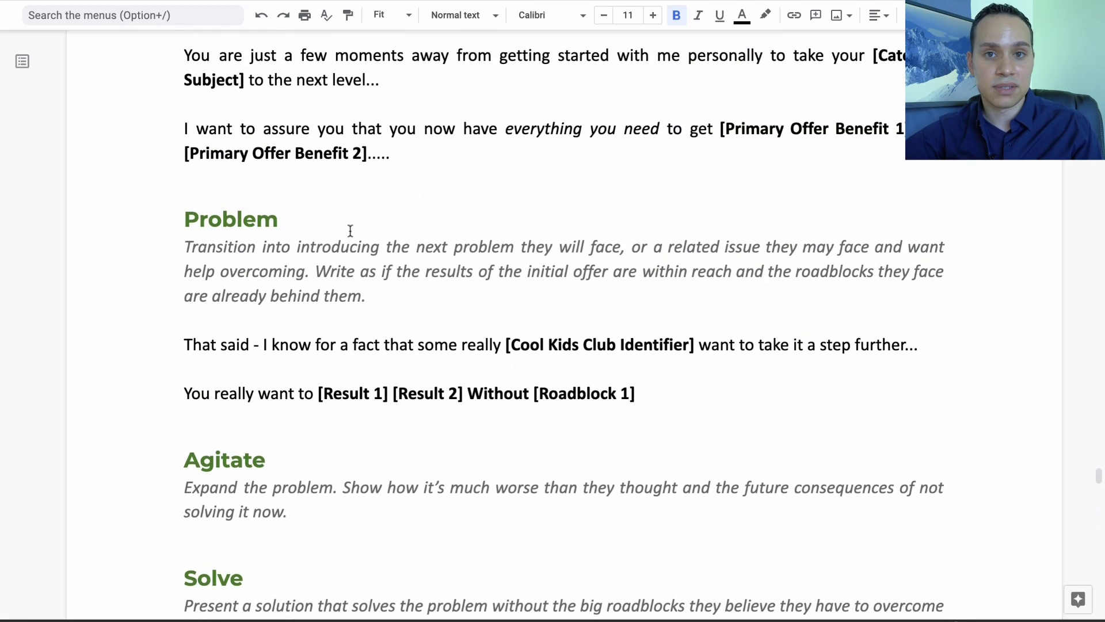
{"action": "scroll", "coordinate": [350, 231], "scroll_direction": "up", "scroll_amount": 6}
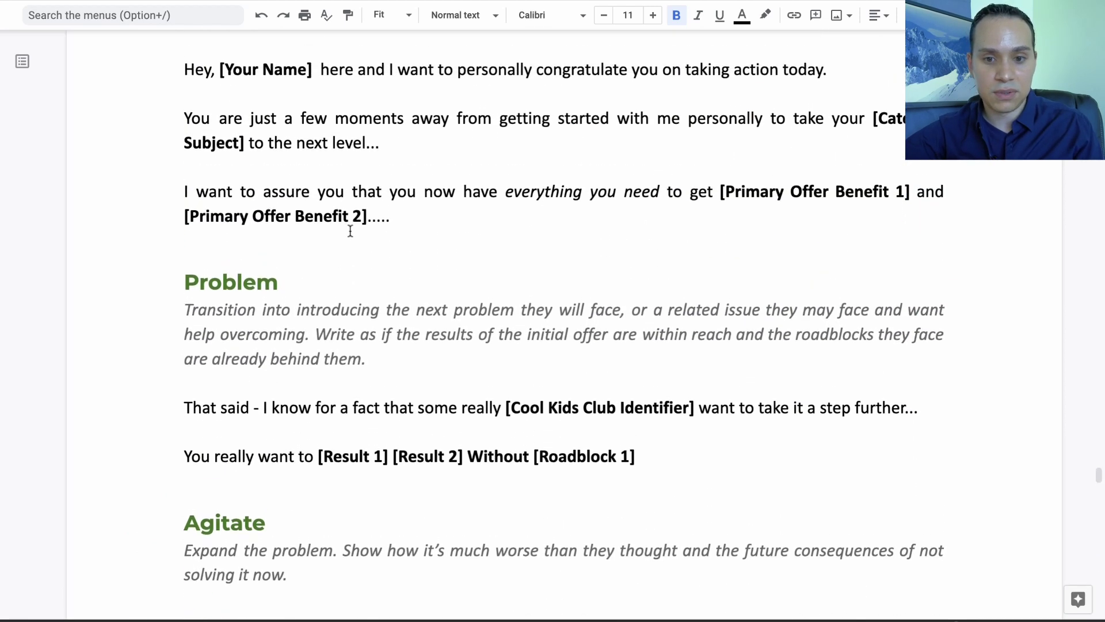
{"action": "scroll", "coordinate": [422, 274], "scroll_direction": "down", "scroll_amount": 12}
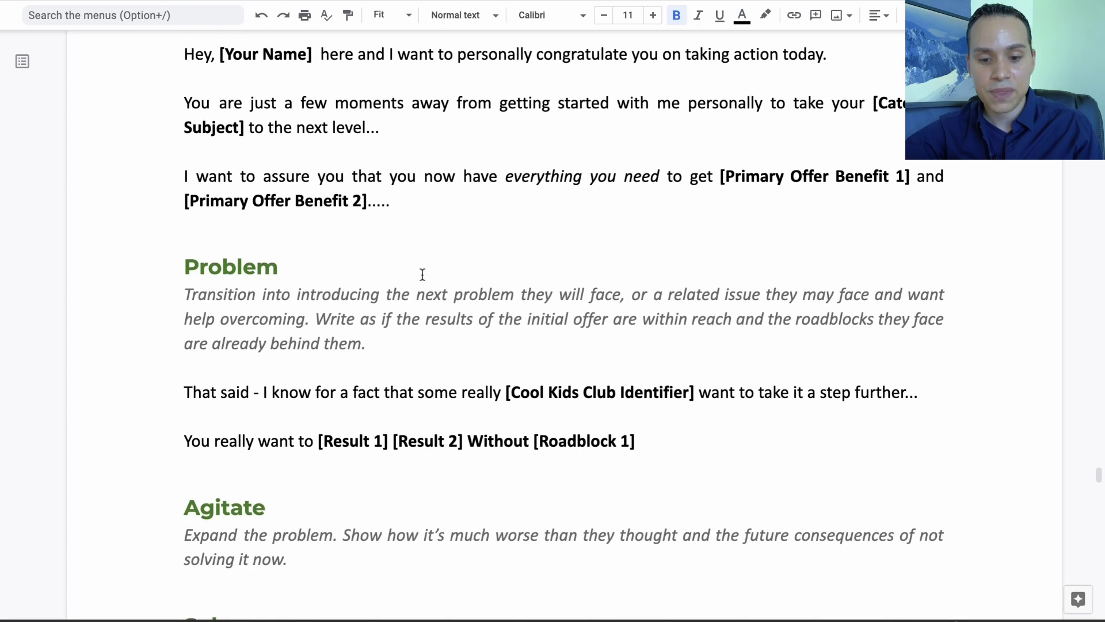
{"action": "scroll", "coordinate": [422, 274], "scroll_direction": "up", "scroll_amount": 13}
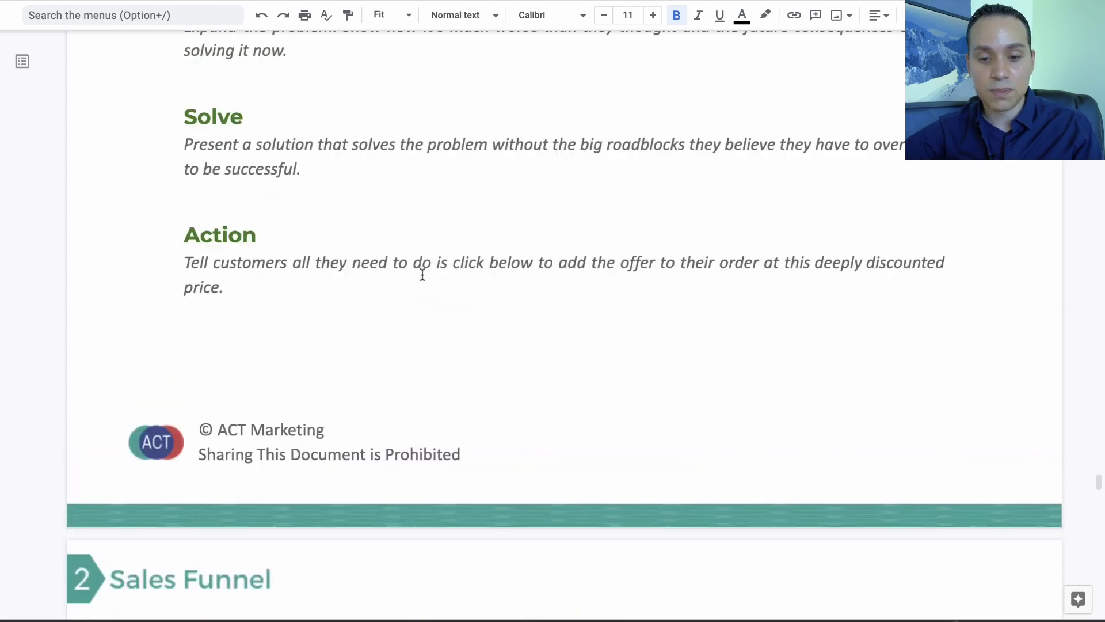
{"action": "scroll", "coordinate": [423, 275], "scroll_direction": "up", "scroll_amount": 8}
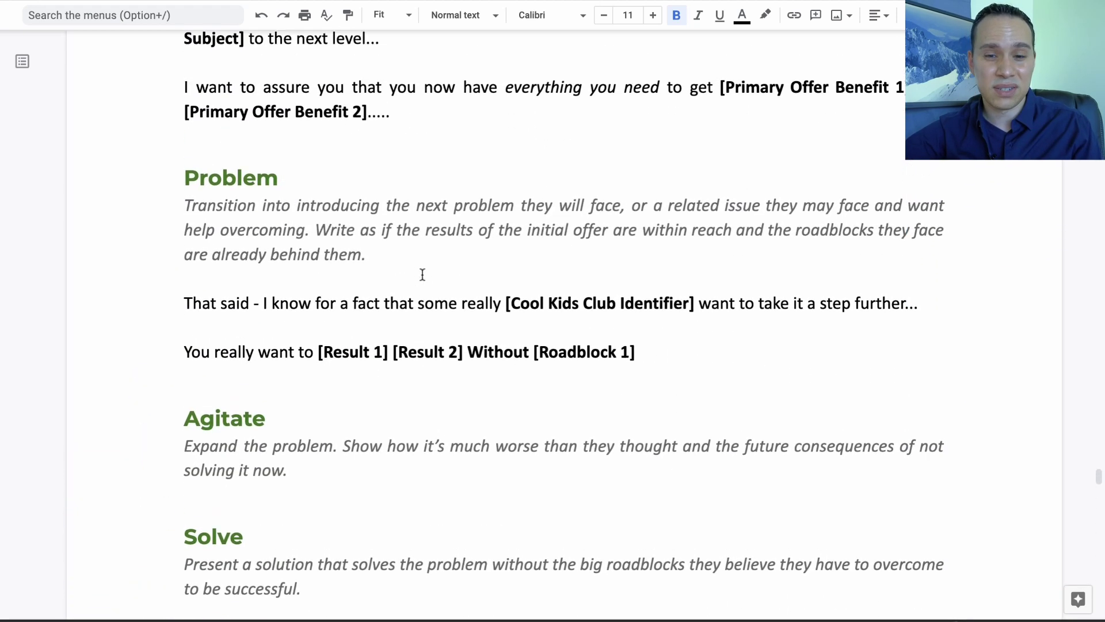
{"action": "scroll", "coordinate": [423, 274], "scroll_direction": "up", "scroll_amount": 3}
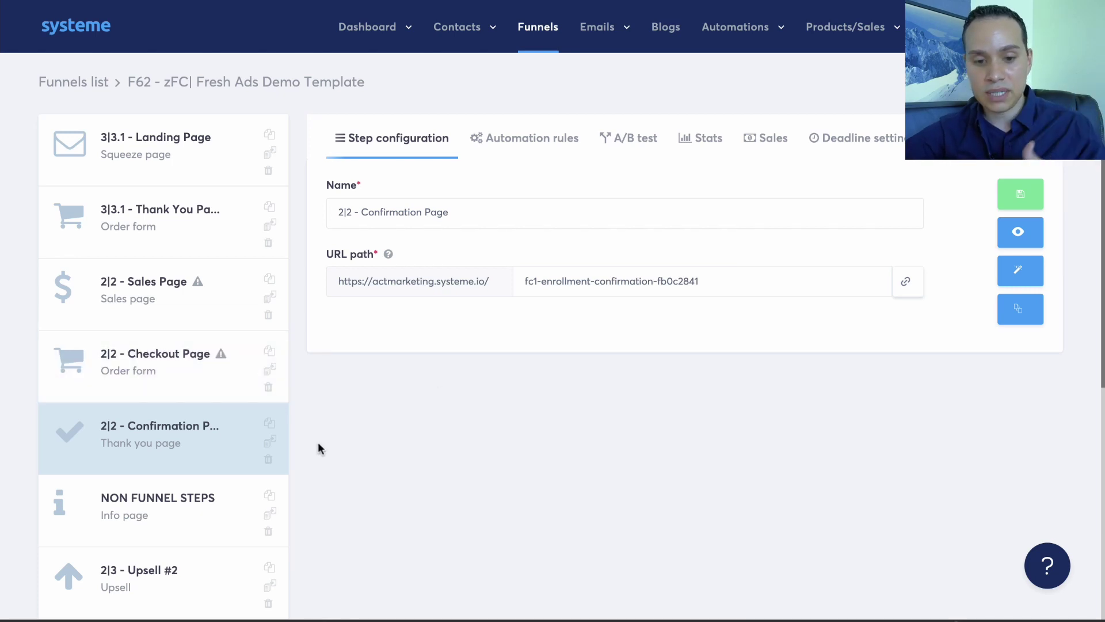
- Reorder the funnel steps so Upsell #1 and Upsell #2 sit between the Checkout Page and the Confirmation Page
{"action": "scroll", "coordinate": [204, 418], "scroll_direction": "down", "scroll_amount": 4}
{"action": "scroll", "coordinate": [206, 416], "scroll_direction": "down", "scroll_amount": 2}
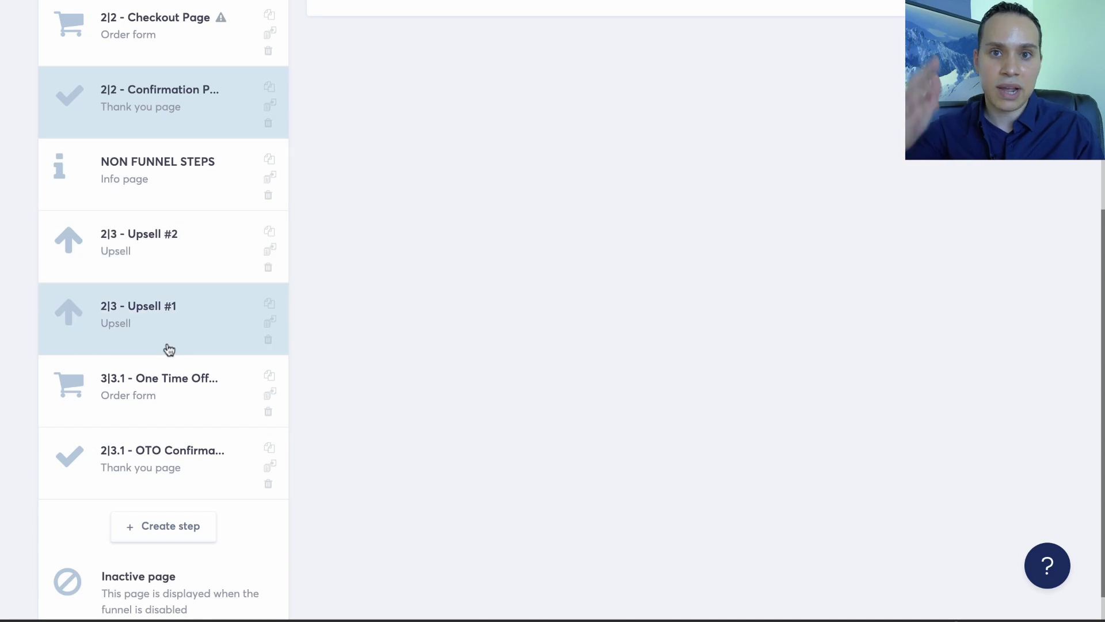
{"action": "scroll", "coordinate": [168, 350], "scroll_direction": "up", "scroll_amount": 3}
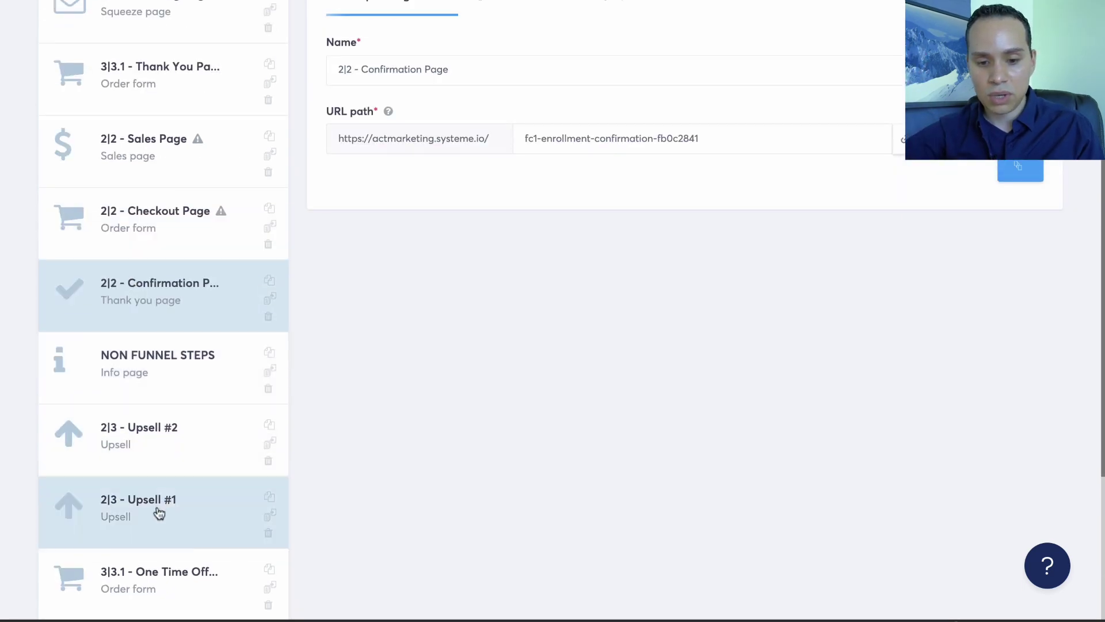
{"action": "left_click_drag", "start_coordinate": [159, 513], "coordinate": [150, 279]}
{"action": "scroll", "coordinate": [141, 437], "scroll_direction": "down", "scroll_amount": 1}
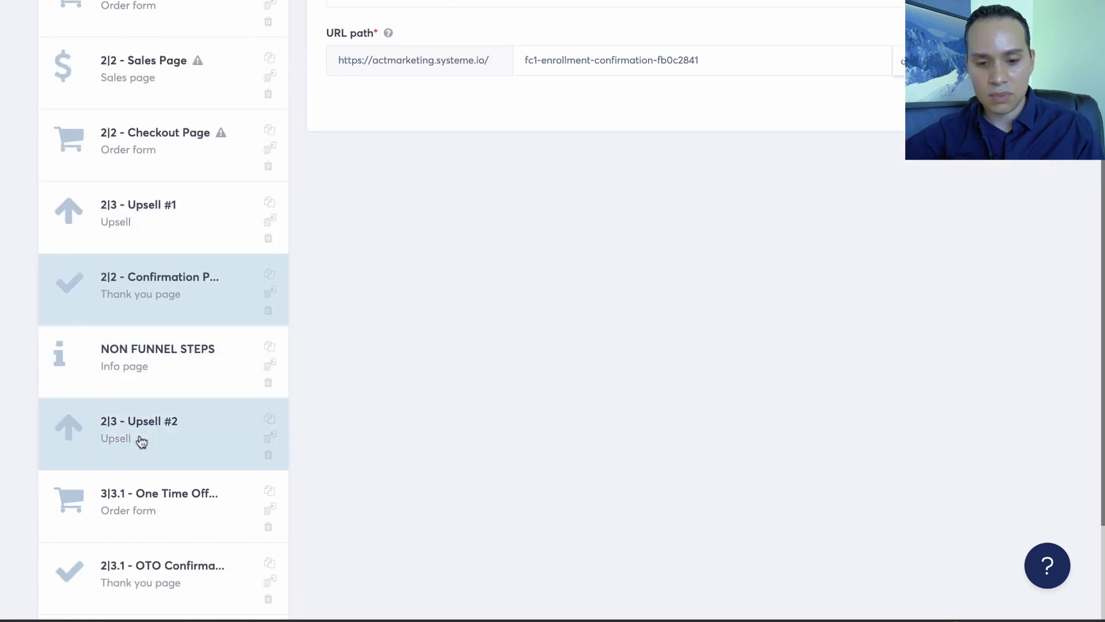
{"action": "left_click_drag", "start_coordinate": [147, 450], "coordinate": [140, 305]}
{"action": "scroll", "coordinate": [320, 298], "scroll_direction": "up", "scroll_amount": 2}
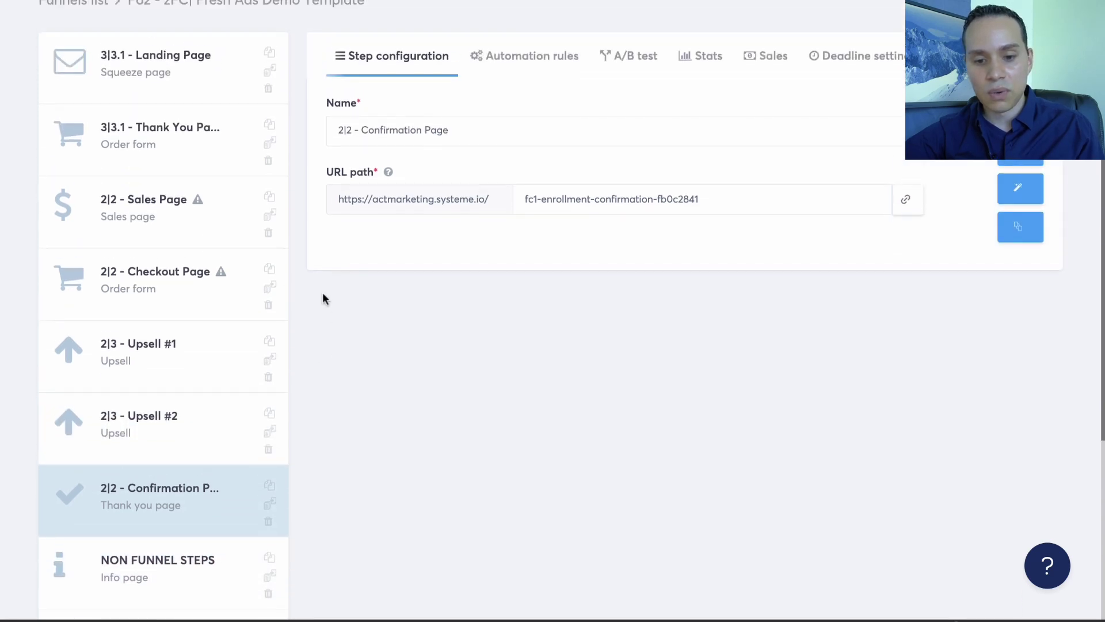
{"action": "scroll", "coordinate": [206, 488], "scroll_direction": "down", "scroll_amount": 5}
{"action": "left_click", "coordinate": [166, 505]}
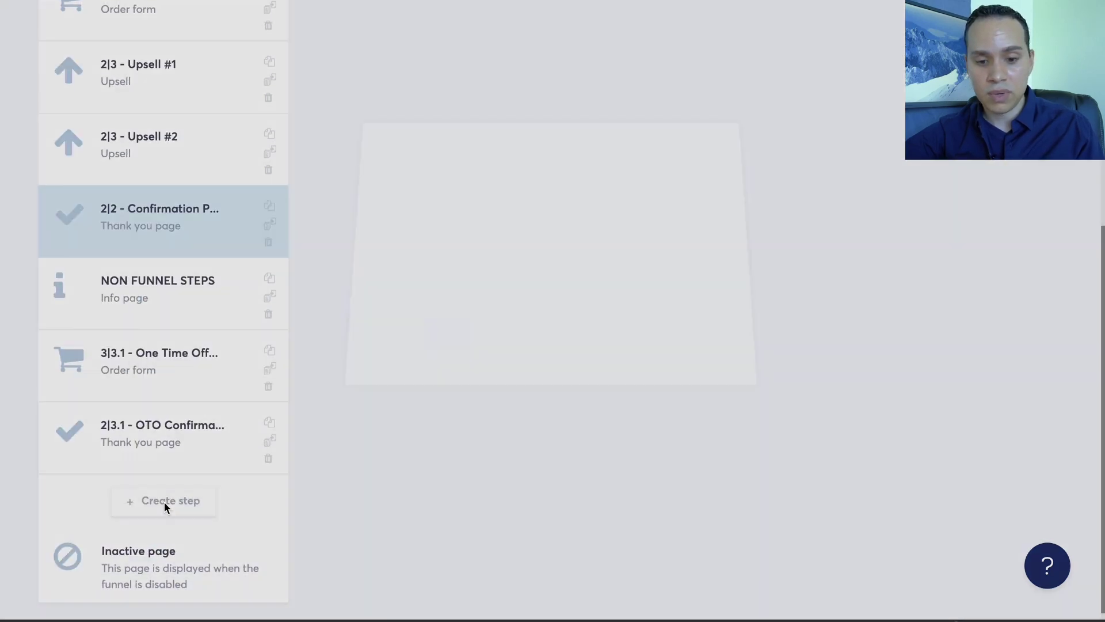
{"action": "left_click", "coordinate": [519, 300]}
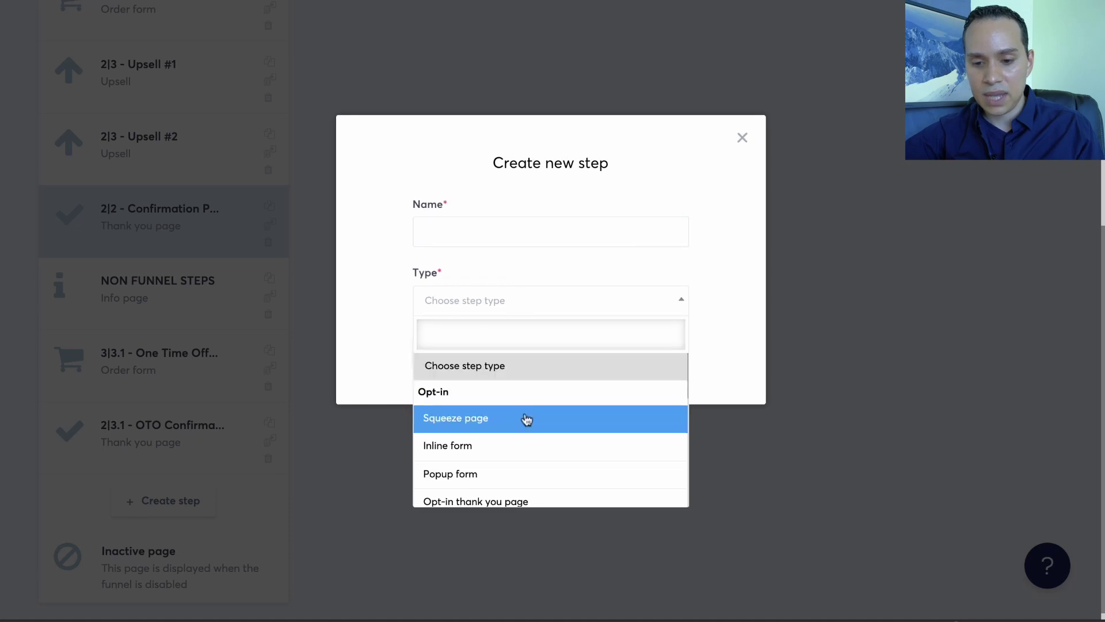
{"action": "scroll", "coordinate": [523, 420], "scroll_direction": "down", "scroll_amount": 5}
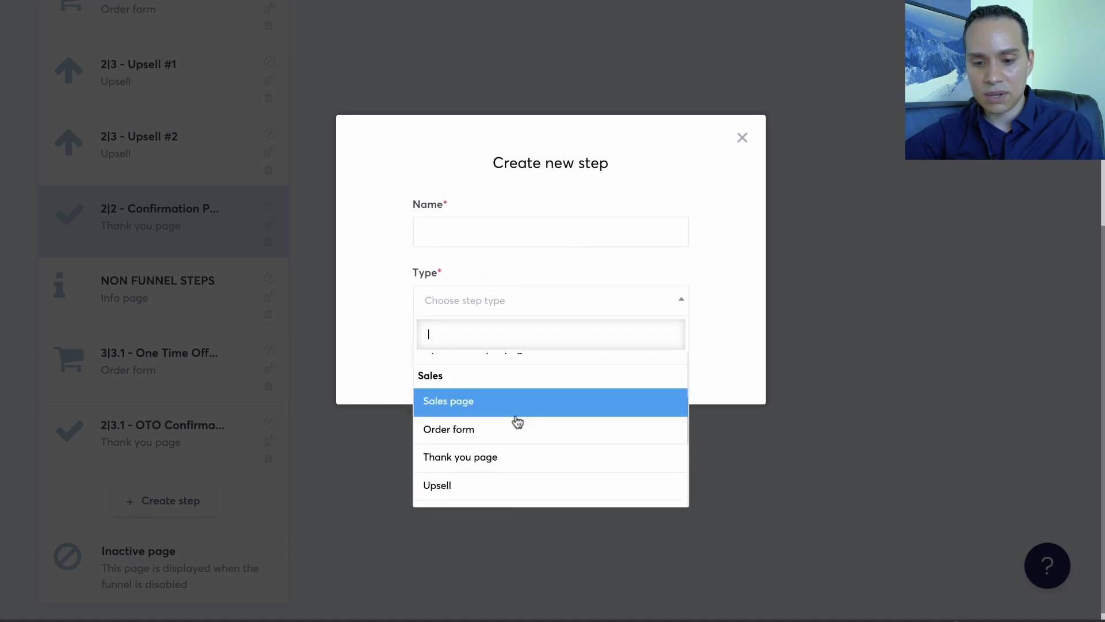
{"action": "left_click", "coordinate": [493, 484]}
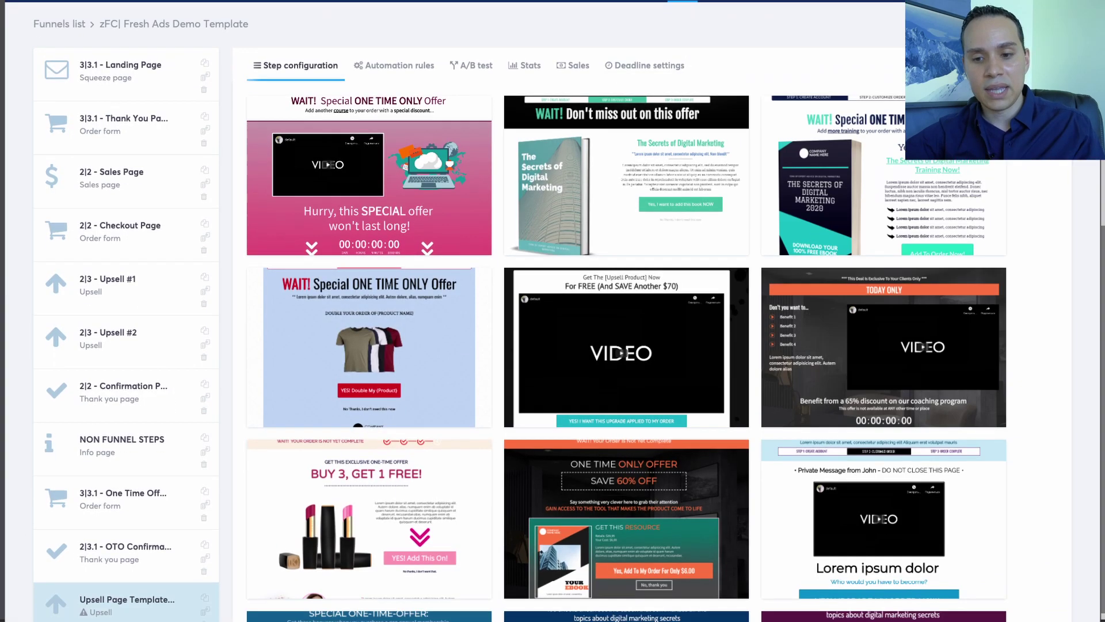
{"action": "scroll", "coordinate": [553, 310], "scroll_direction": "down", "scroll_amount": 5}
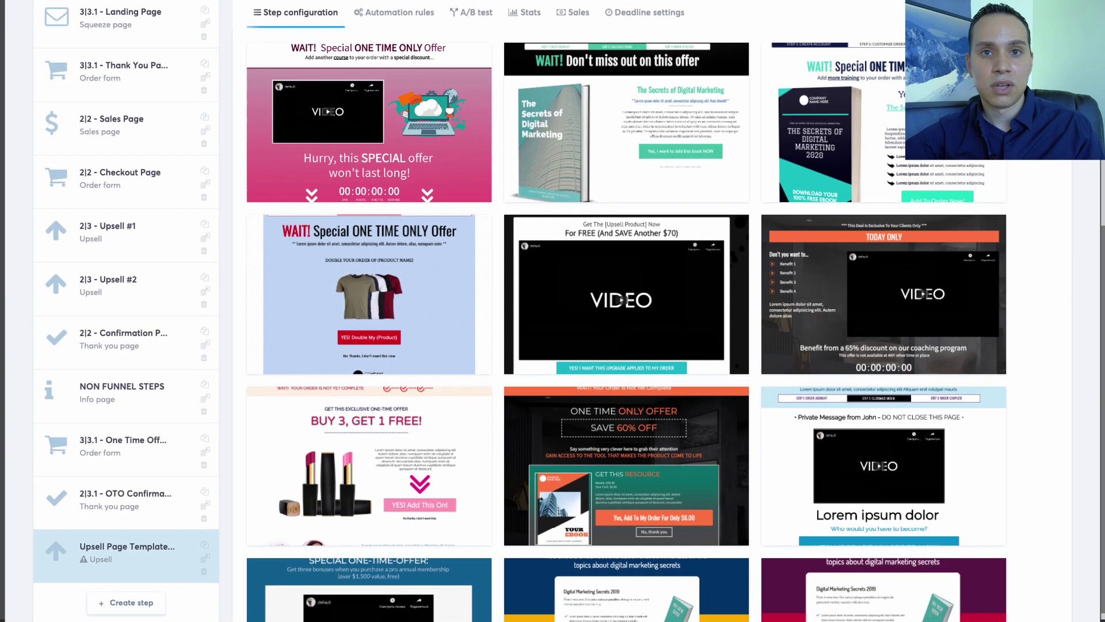
{"action": "scroll", "coordinate": [553, 310], "scroll_direction": "down", "scroll_amount": 3}
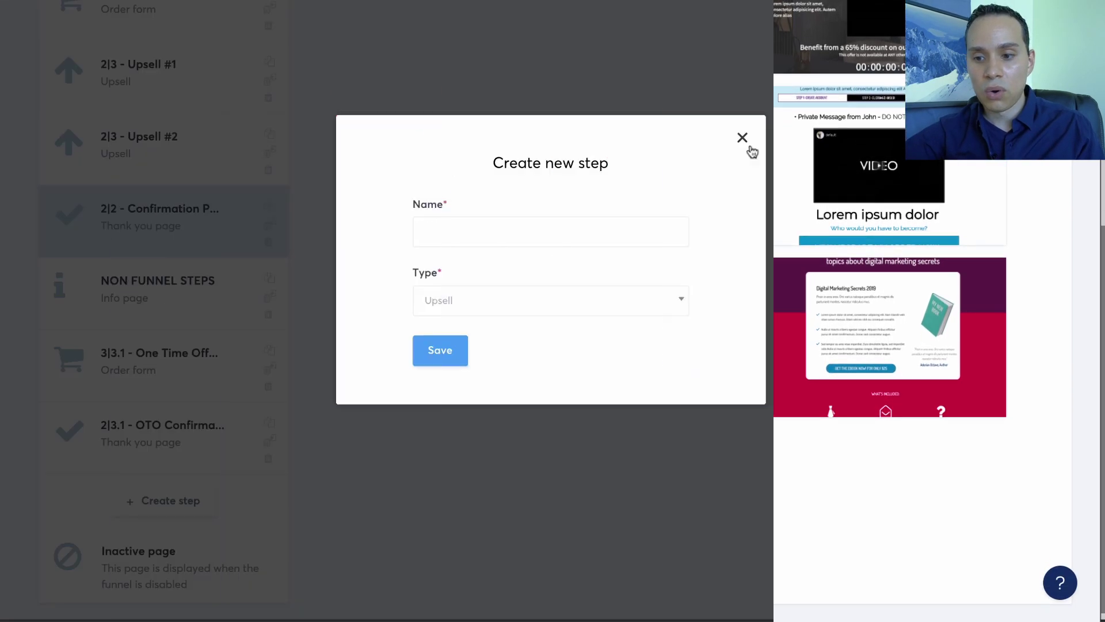
{"action": "left_click", "coordinate": [746, 148]}
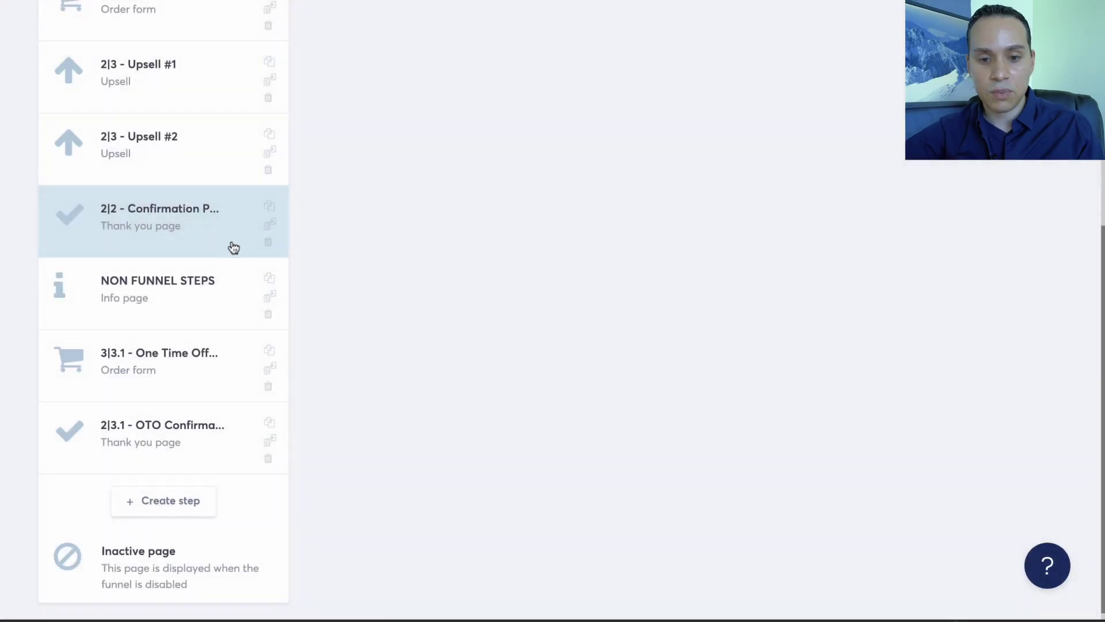
- Select the 2|3 - Upsell #2 step and open its page in the editor
{"action": "scroll", "coordinate": [231, 259], "scroll_direction": "up", "scroll_amount": 2}
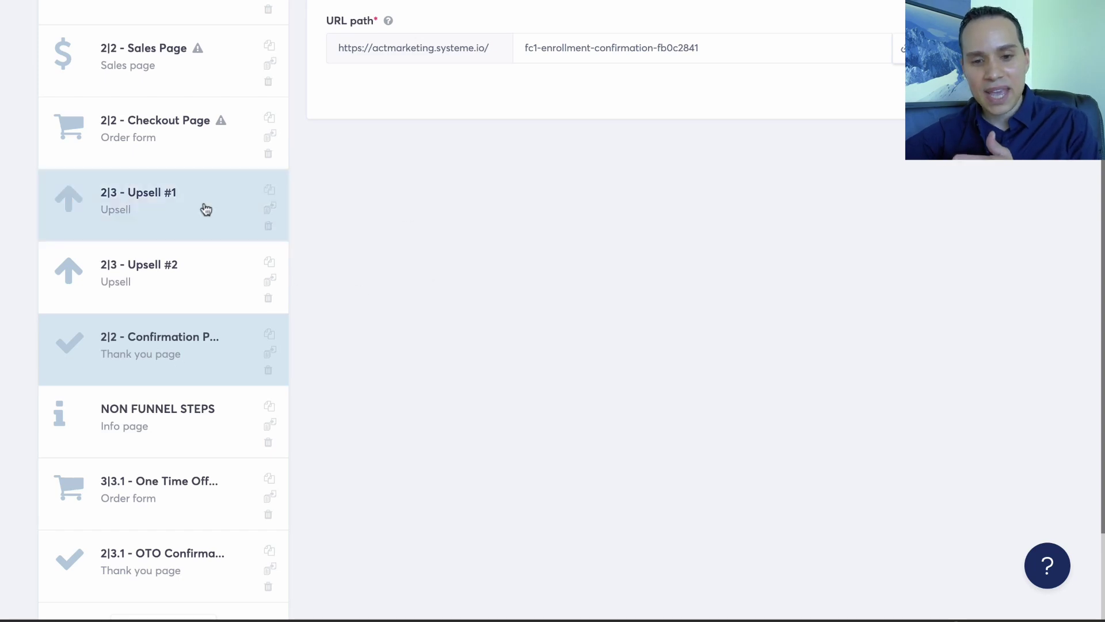
{"action": "scroll", "coordinate": [190, 209], "scroll_direction": "up", "scroll_amount": 1}
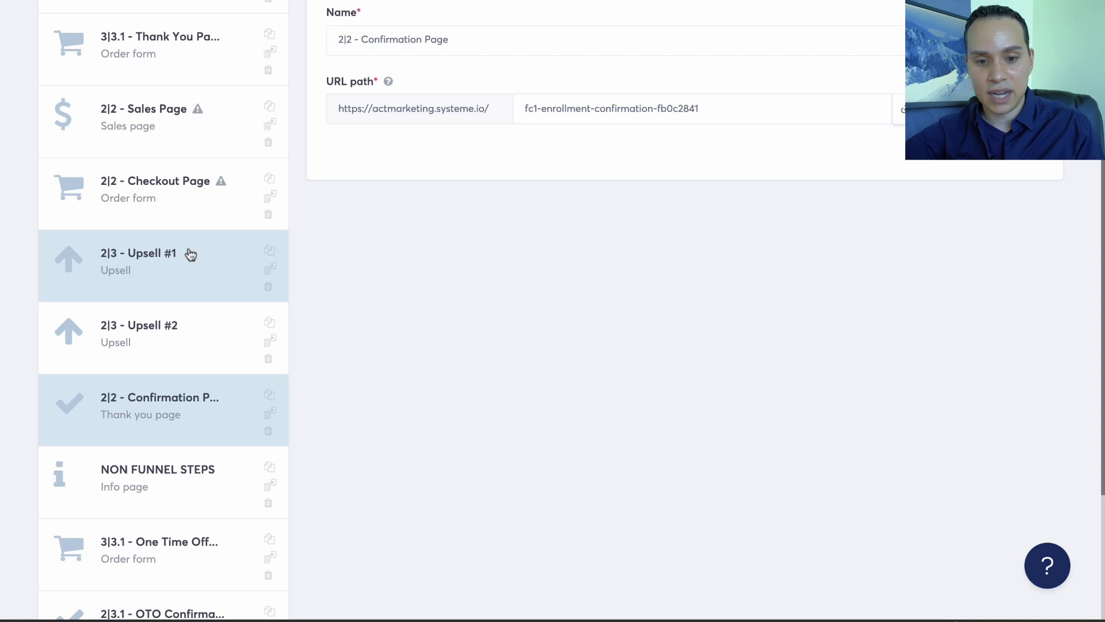
{"action": "left_click", "coordinate": [181, 326]}
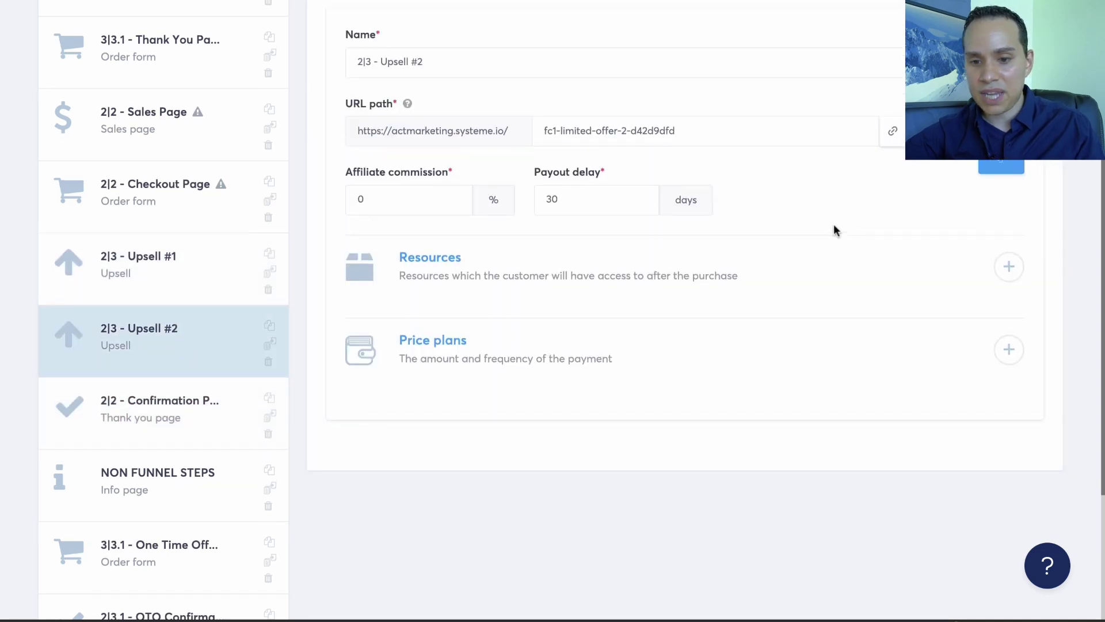
{"action": "scroll", "coordinate": [836, 230], "scroll_direction": "up", "scroll_amount": 2}
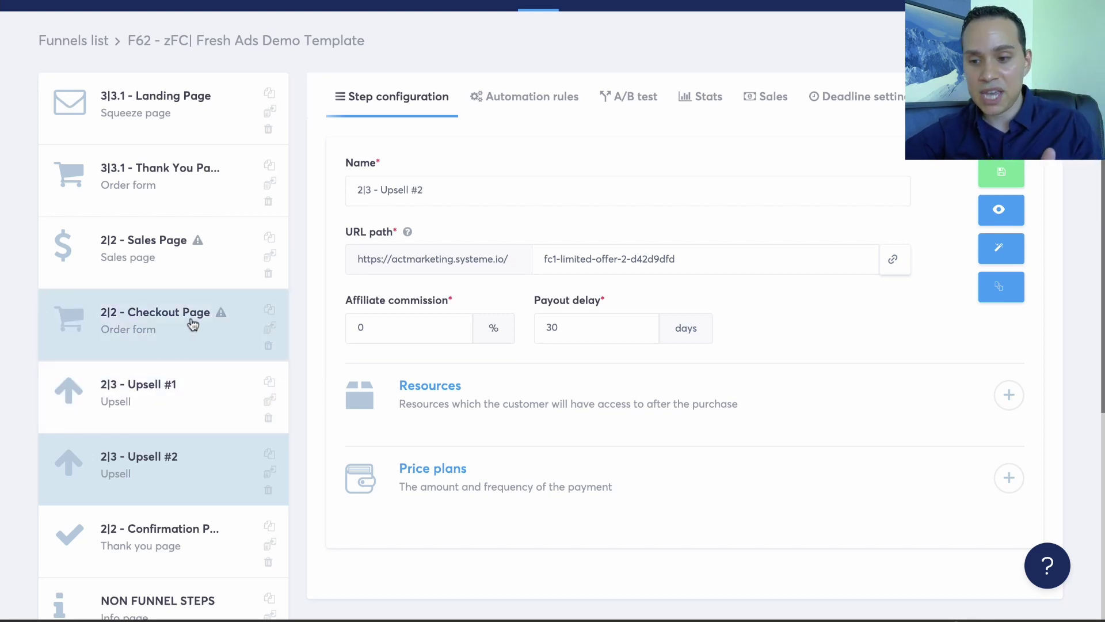
{"action": "scroll", "coordinate": [950, 276], "scroll_direction": "up", "scroll_amount": 1}
{"action": "left_click", "coordinate": [1001, 289]}
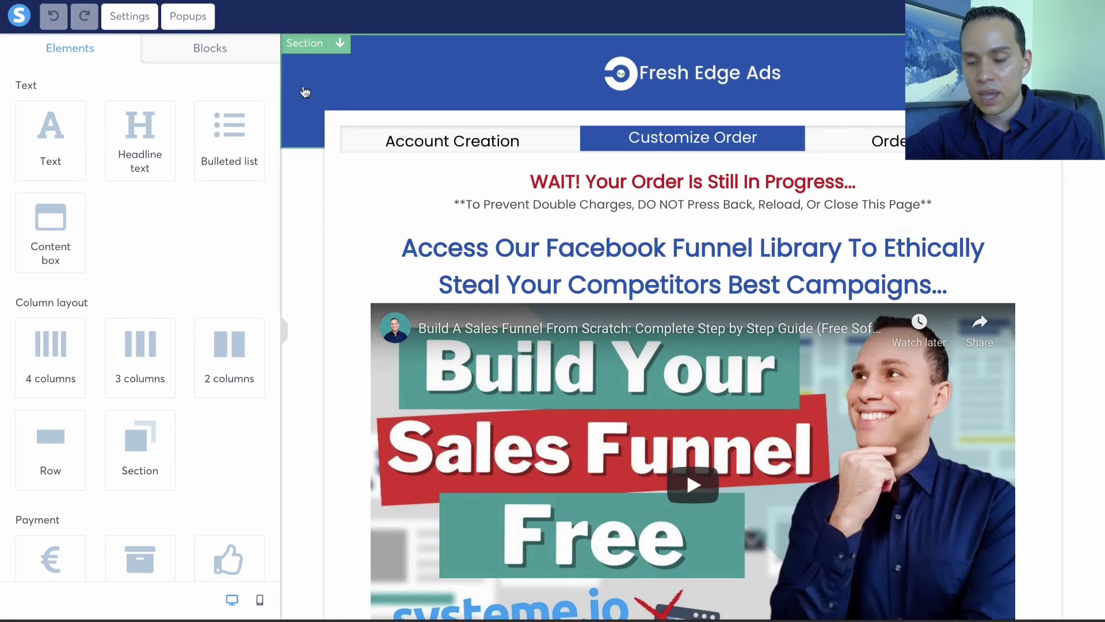
- Delete the row holding the "YES, Get The Facebook Funnels" button and its order total note from the upsell page
{"action": "scroll", "coordinate": [305, 139], "scroll_direction": "down", "scroll_amount": 5}
{"action": "scroll", "coordinate": [305, 139], "scroll_direction": "down", "scroll_amount": 3}
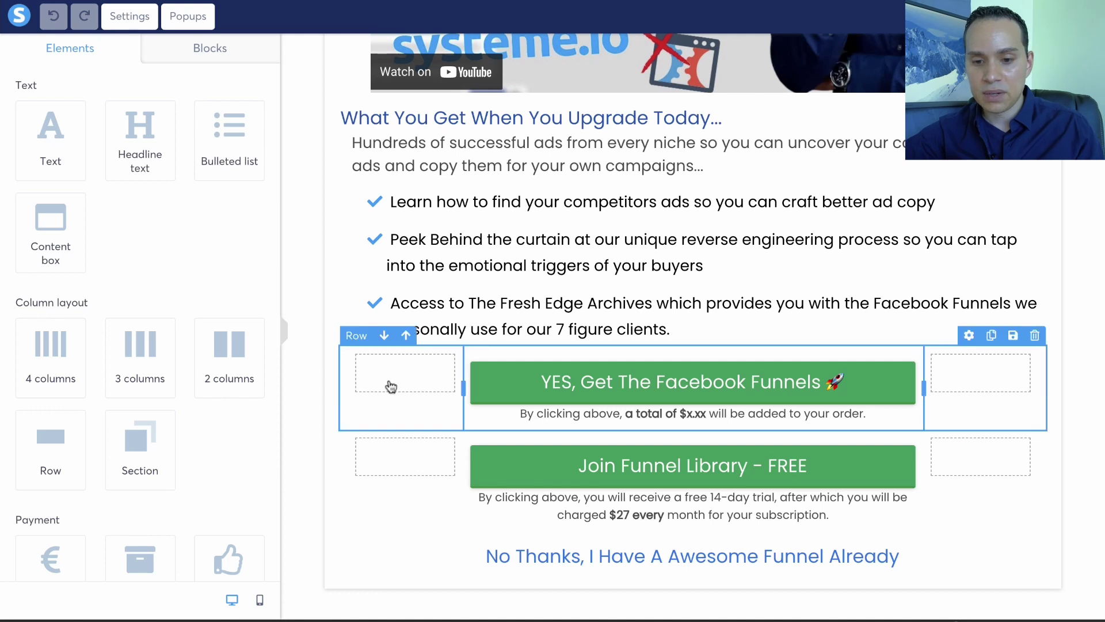
{"action": "left_click", "coordinate": [1035, 337]}
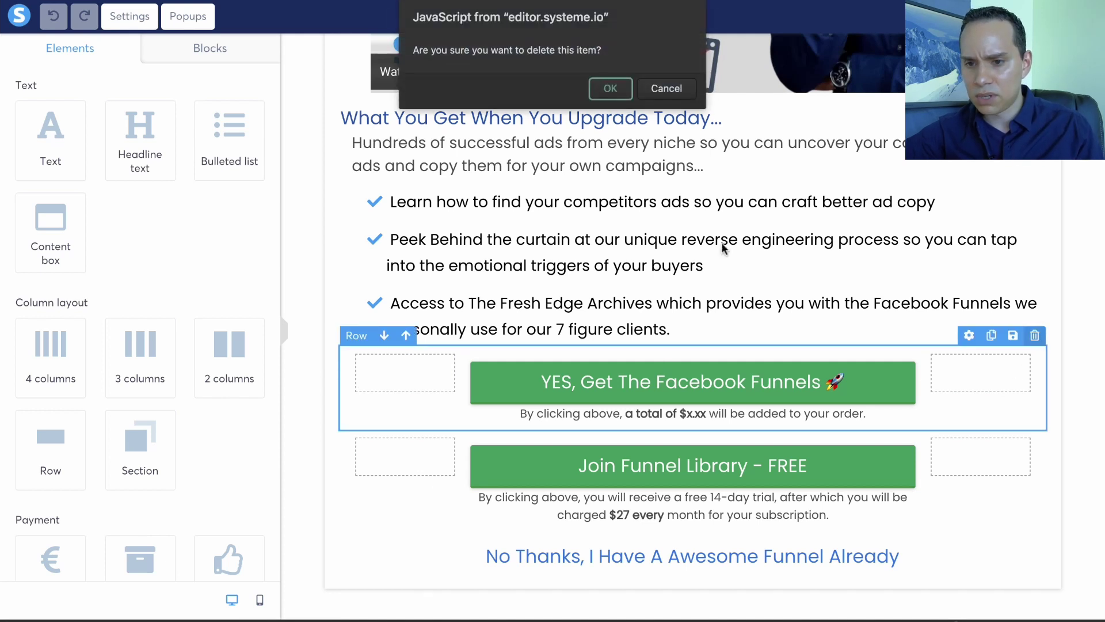
{"action": "left_click", "coordinate": [602, 86]}
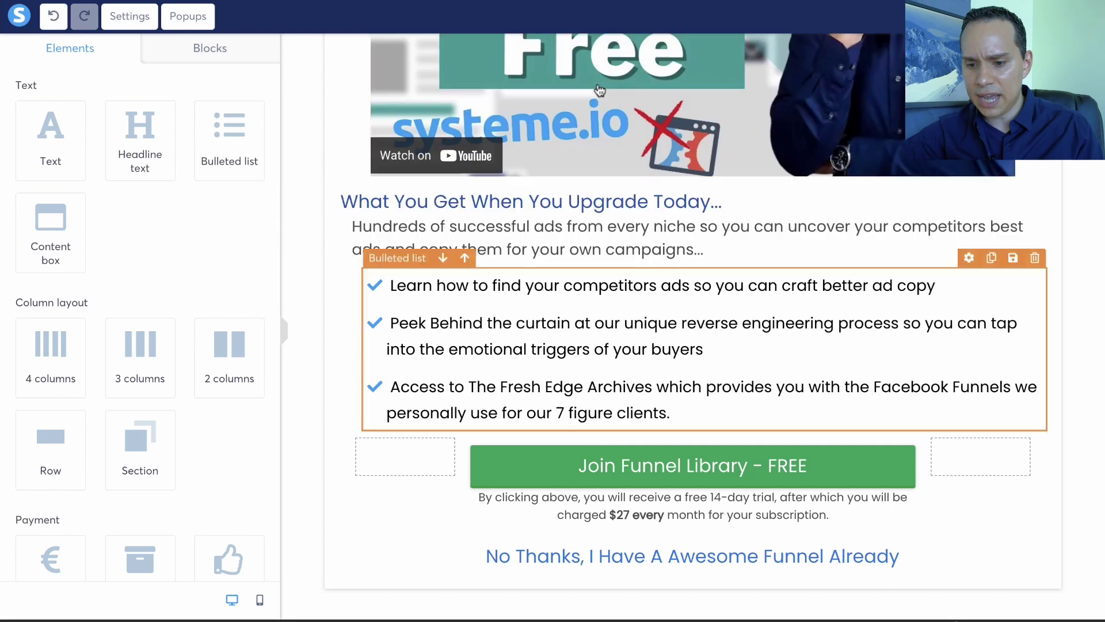
- Review the 14-day trial billing note under the Join Funnel Library - FREE button, along with the rest of the upsell page
{"action": "left_click", "coordinate": [714, 504]}
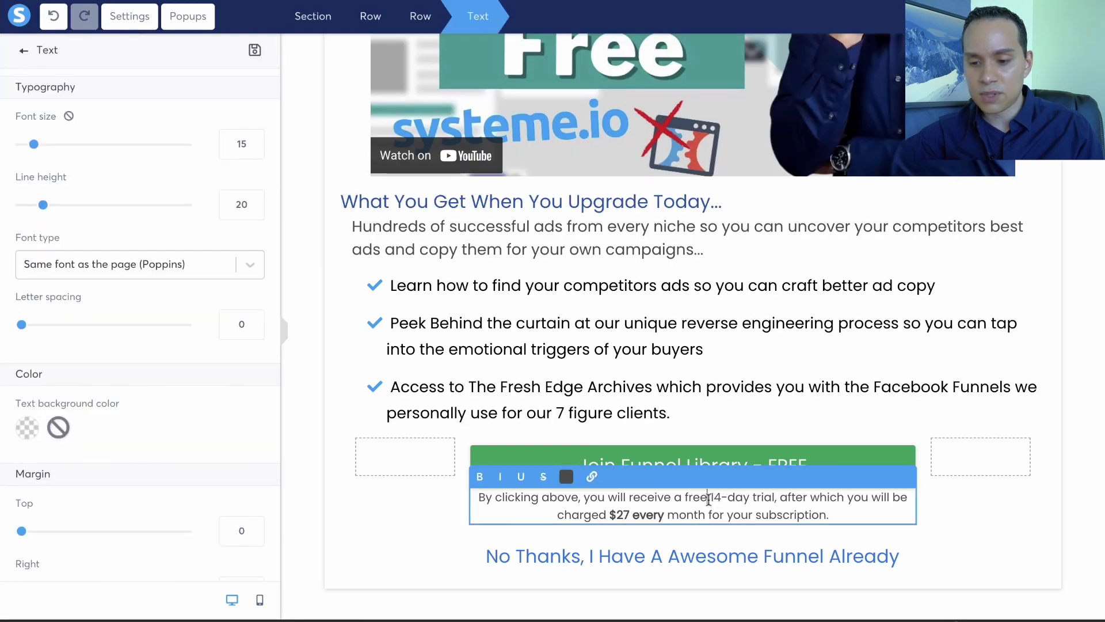
{"action": "left_click_drag", "start_coordinate": [707, 499], "coordinate": [775, 498]}
{"action": "left_click", "coordinate": [583, 470]}
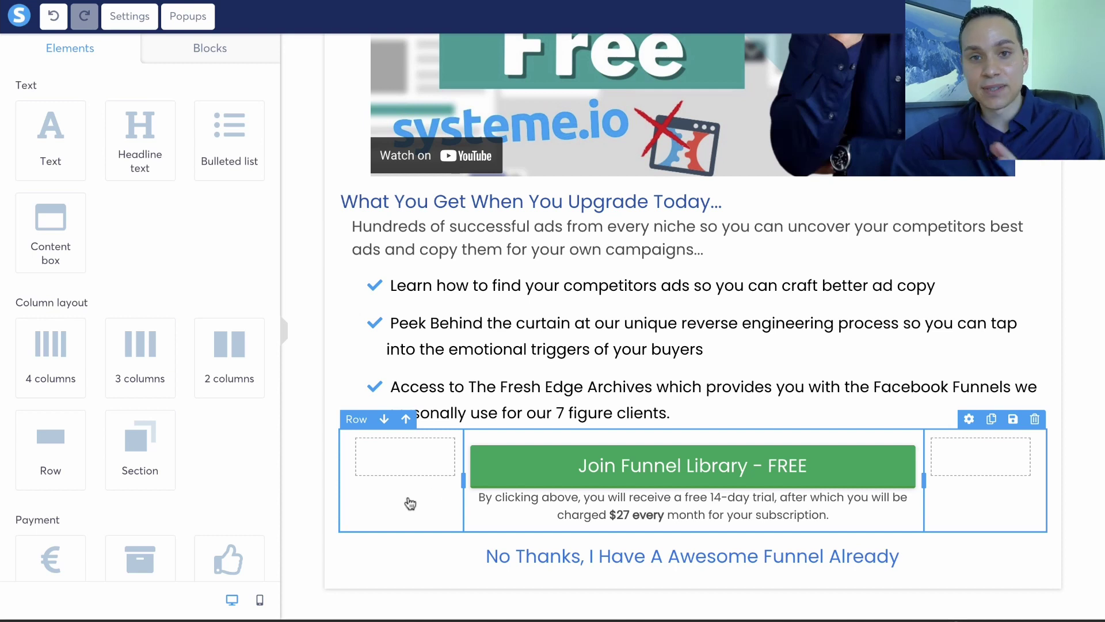
{"action": "scroll", "coordinate": [508, 328], "scroll_direction": "up", "scroll_amount": 8}
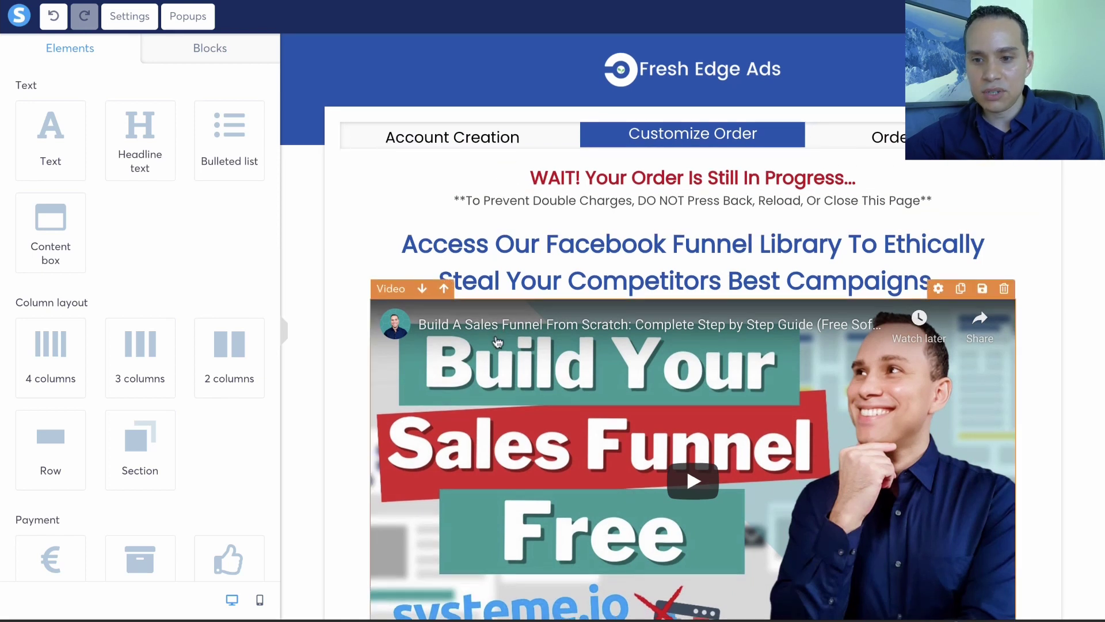
{"action": "scroll", "coordinate": [498, 341], "scroll_direction": "down", "scroll_amount": 7}
{"action": "scroll", "coordinate": [497, 342], "scroll_direction": "down", "scroll_amount": 2}
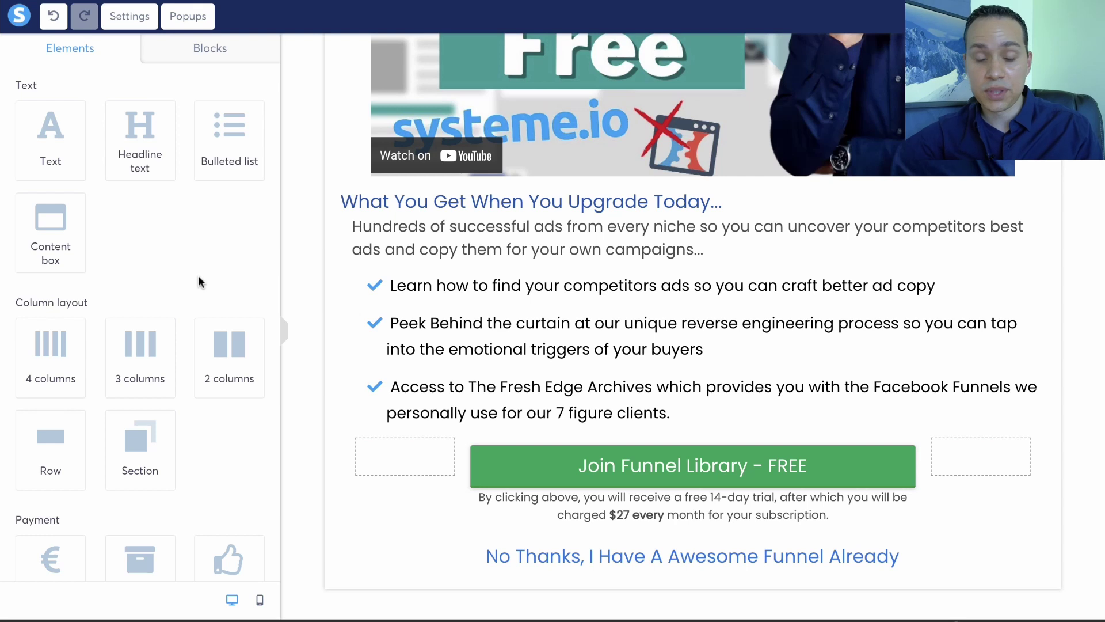
- Add a Decline offer button between the trial billing note and the "No Thanks, I Have A Awesome Funnel Already" link
{"action": "scroll", "coordinate": [198, 275], "scroll_direction": "down", "scroll_amount": 7}
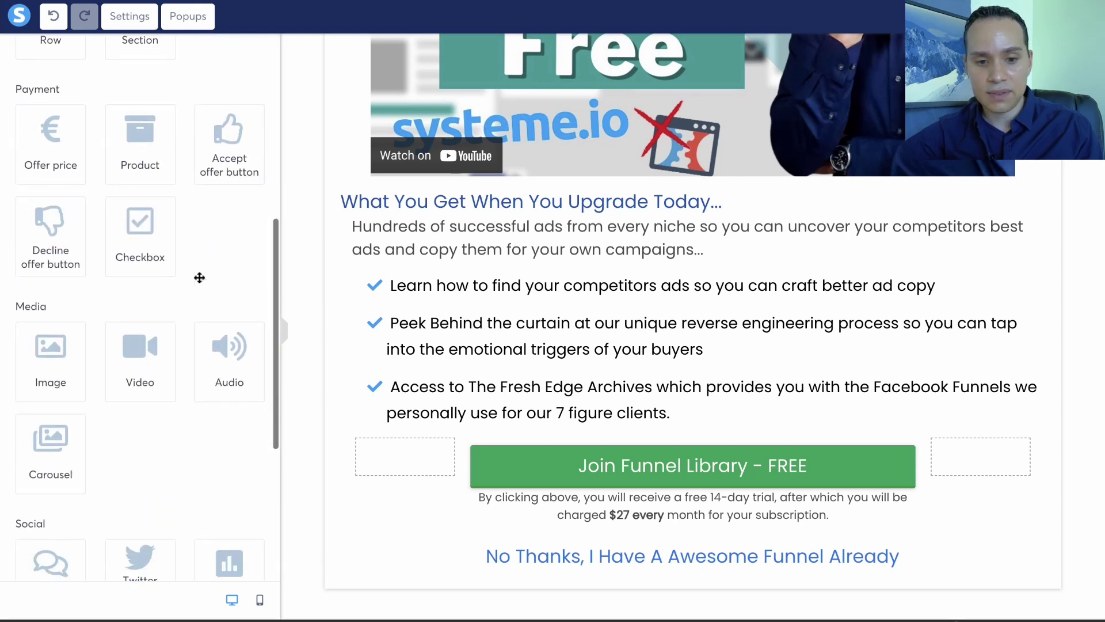
{"action": "scroll", "coordinate": [195, 247], "scroll_direction": "up", "scroll_amount": 1}
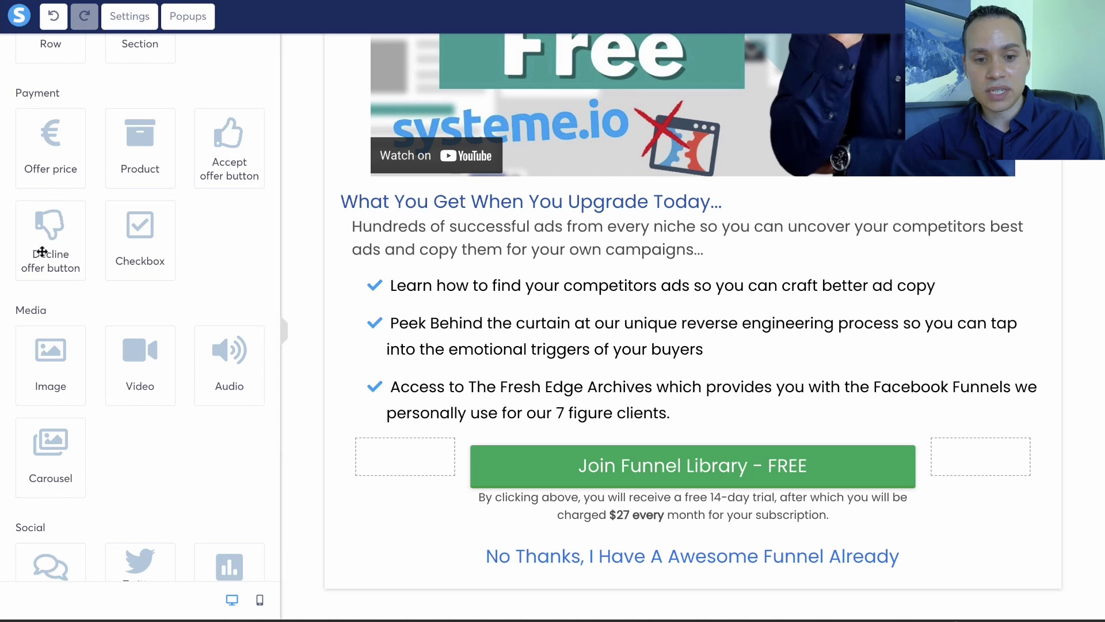
{"action": "left_click_drag", "start_coordinate": [67, 253], "coordinate": [644, 549]}
{"action": "scroll", "coordinate": [713, 524], "scroll_direction": "down", "scroll_amount": 1}
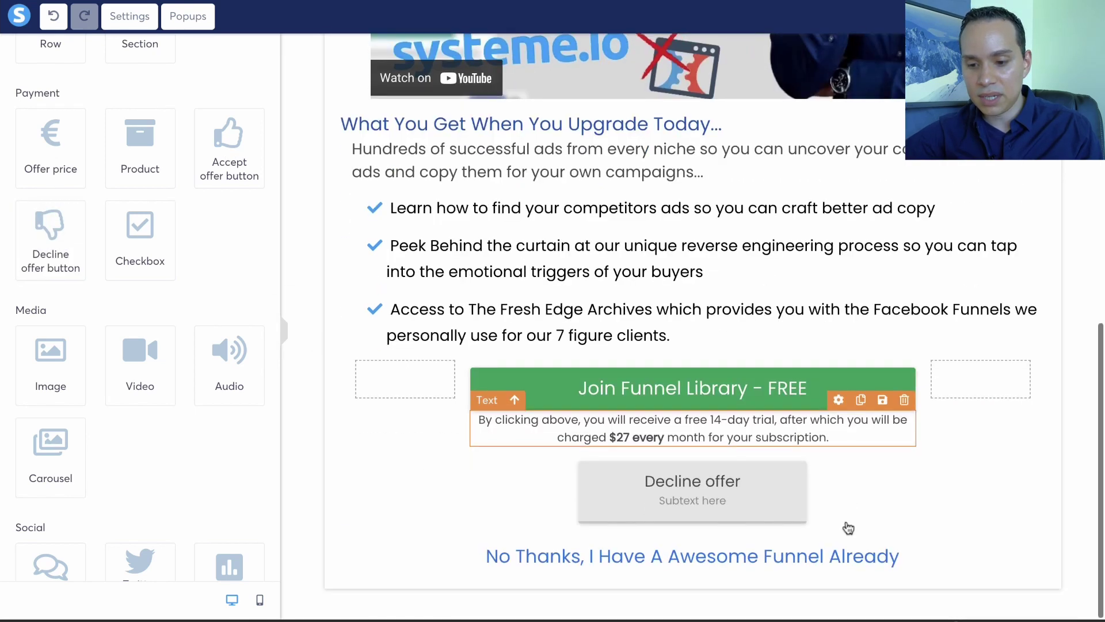
- Compare the settings of the new Decline offer button with those of the existing "No Thanks, I Have A Awesome Funnel Already" button
{"action": "left_click", "coordinate": [819, 503]}
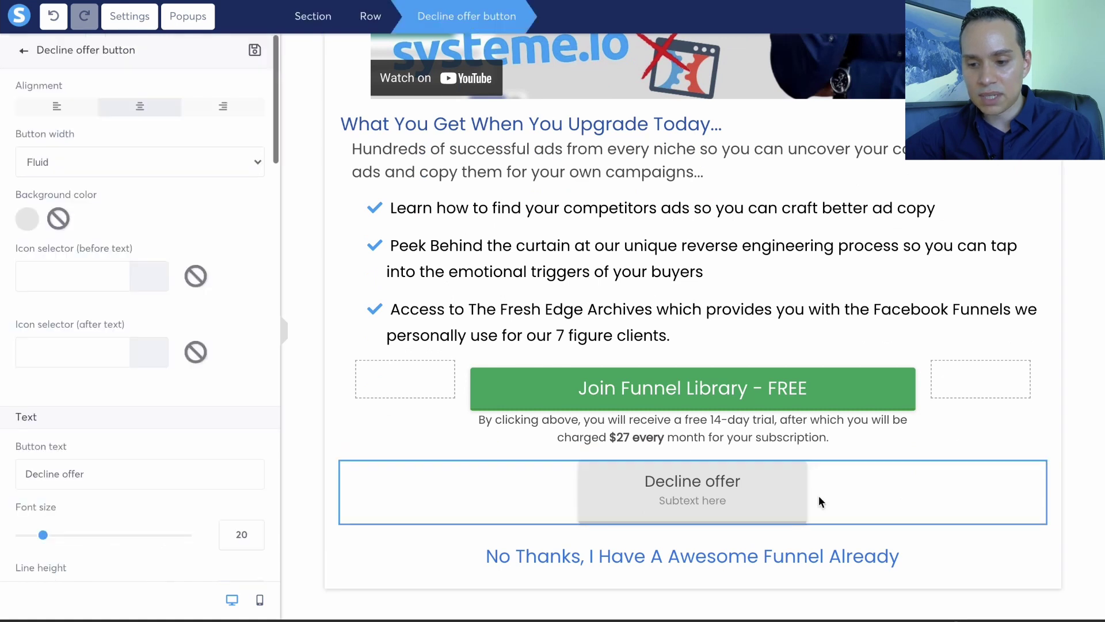
{"action": "left_click", "coordinate": [912, 564]}
{"action": "left_click", "coordinate": [901, 560]}
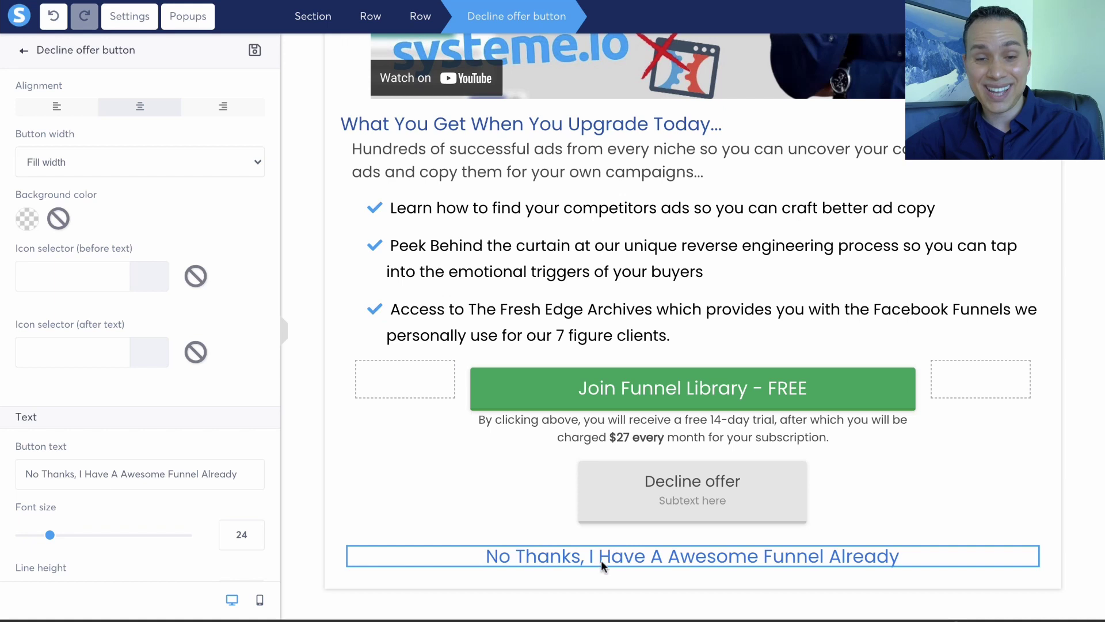
{"action": "left_click", "coordinate": [504, 498]}
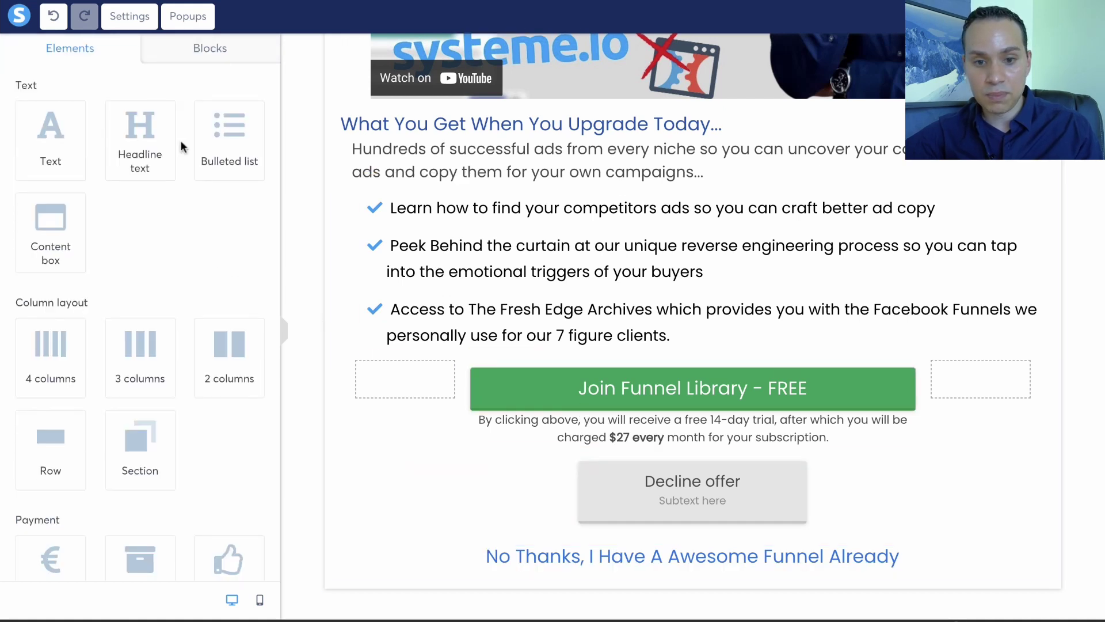
- Add a two-column row beneath the trial billing note, pairing a new Accept offer button with the existing gray Decline offer button
{"action": "scroll", "coordinate": [123, 349], "scroll_direction": "down", "scroll_amount": 3}
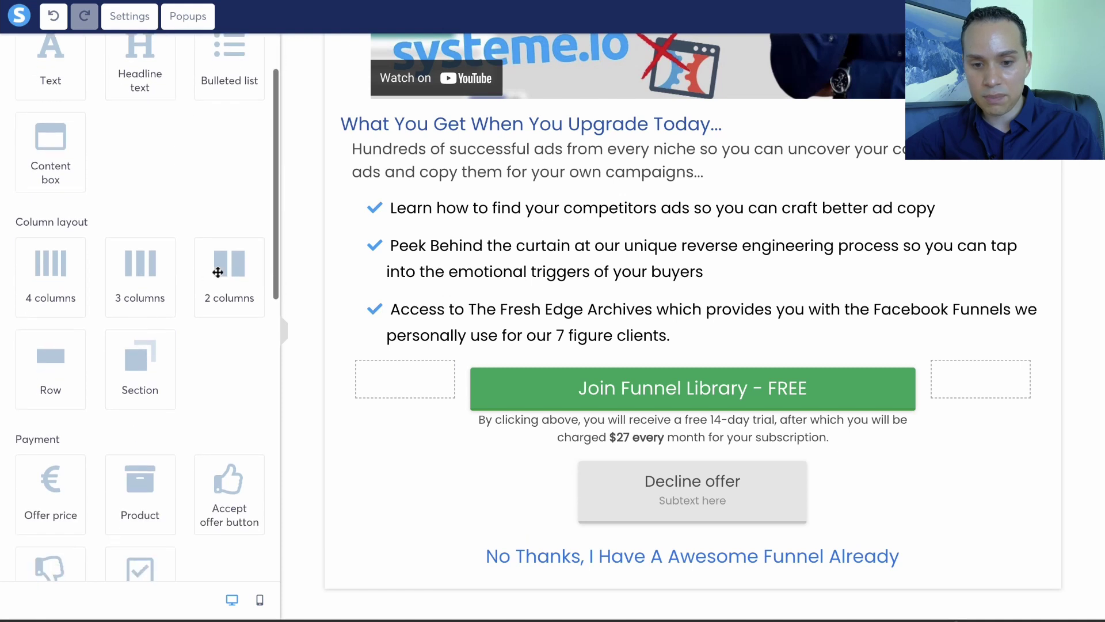
{"action": "left_click_drag", "start_coordinate": [222, 266], "coordinate": [653, 454]}
{"action": "scroll", "coordinate": [654, 481], "scroll_direction": "down", "scroll_amount": 1}
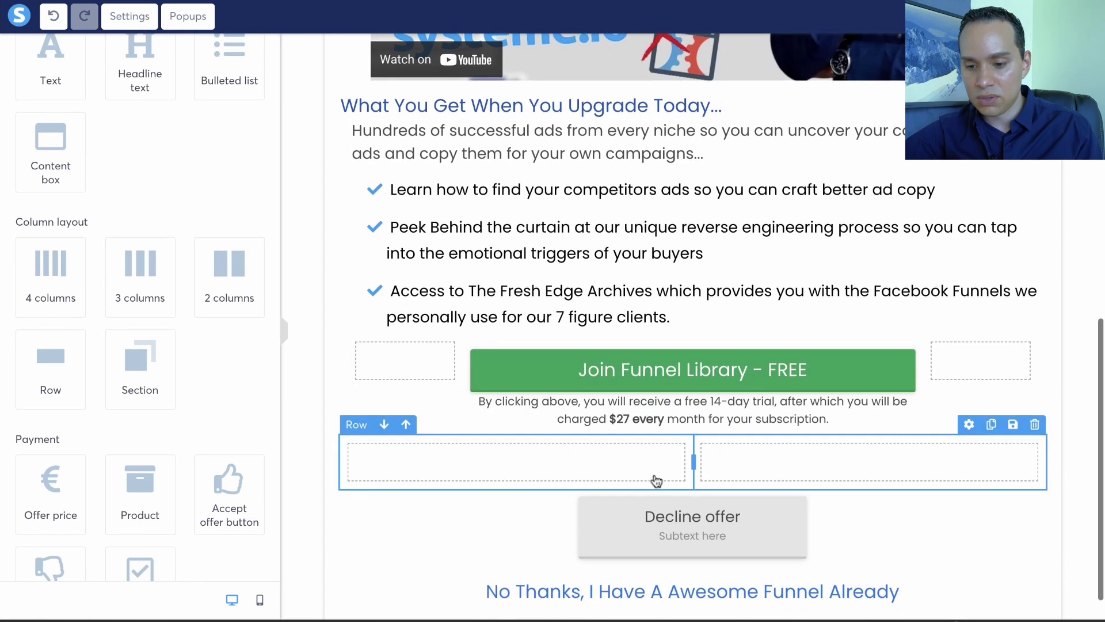
{"action": "left_click_drag", "start_coordinate": [740, 488], "coordinate": [854, 432]}
{"action": "scroll", "coordinate": [179, 425], "scroll_direction": "down", "scroll_amount": 3}
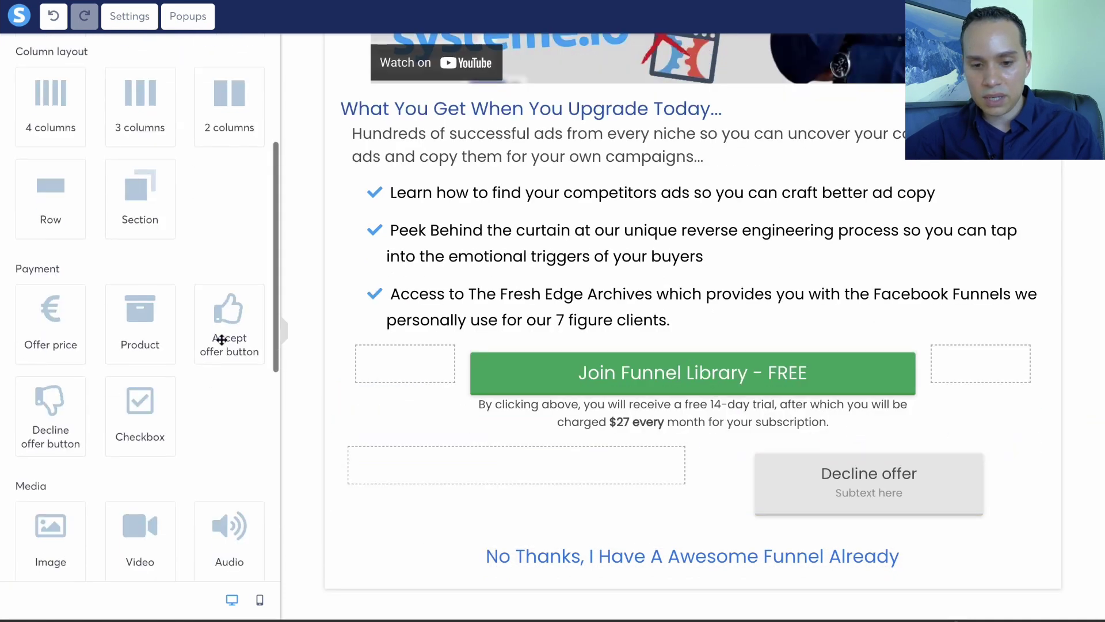
{"action": "left_click_drag", "start_coordinate": [223, 337], "coordinate": [500, 387]}
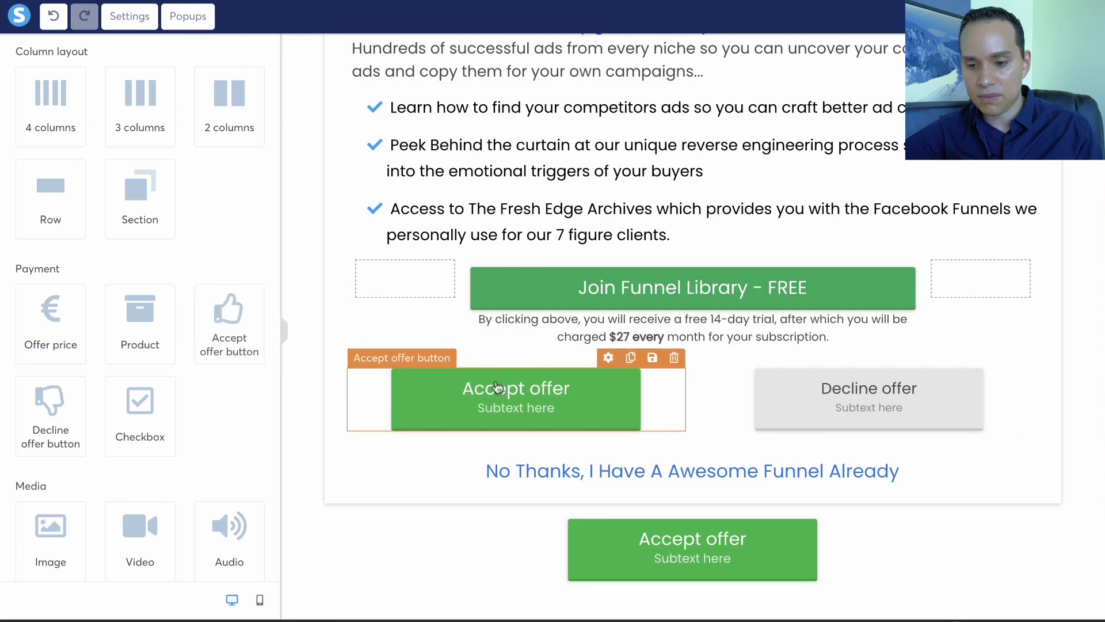
- Set the Decline offer button's background color to the dark red preset
{"action": "left_click", "coordinate": [783, 391]}
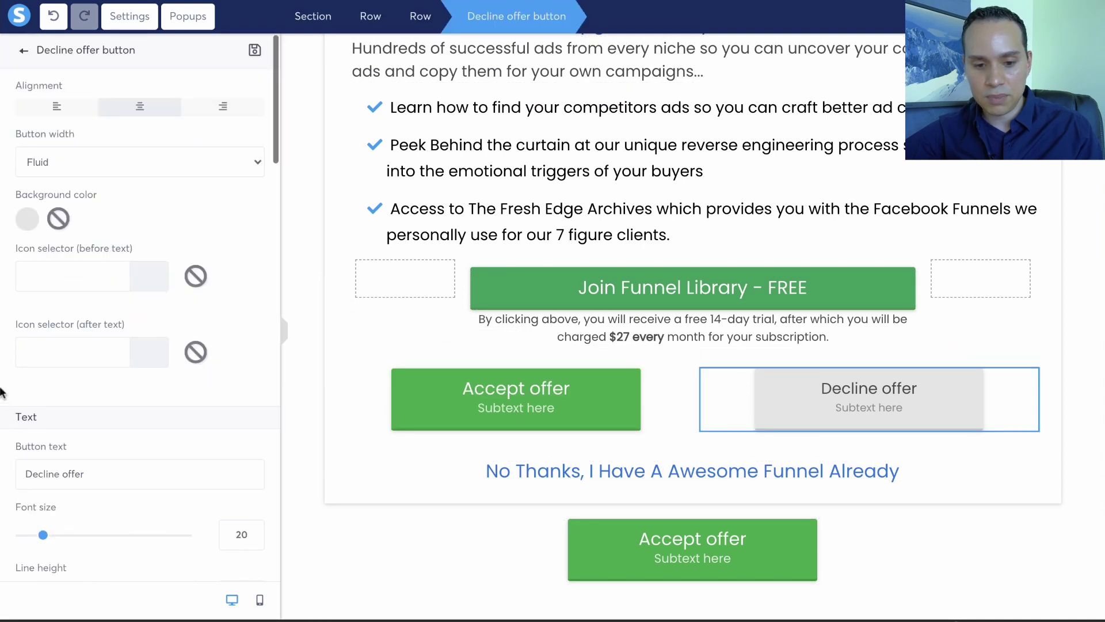
{"action": "left_click", "coordinate": [27, 218]}
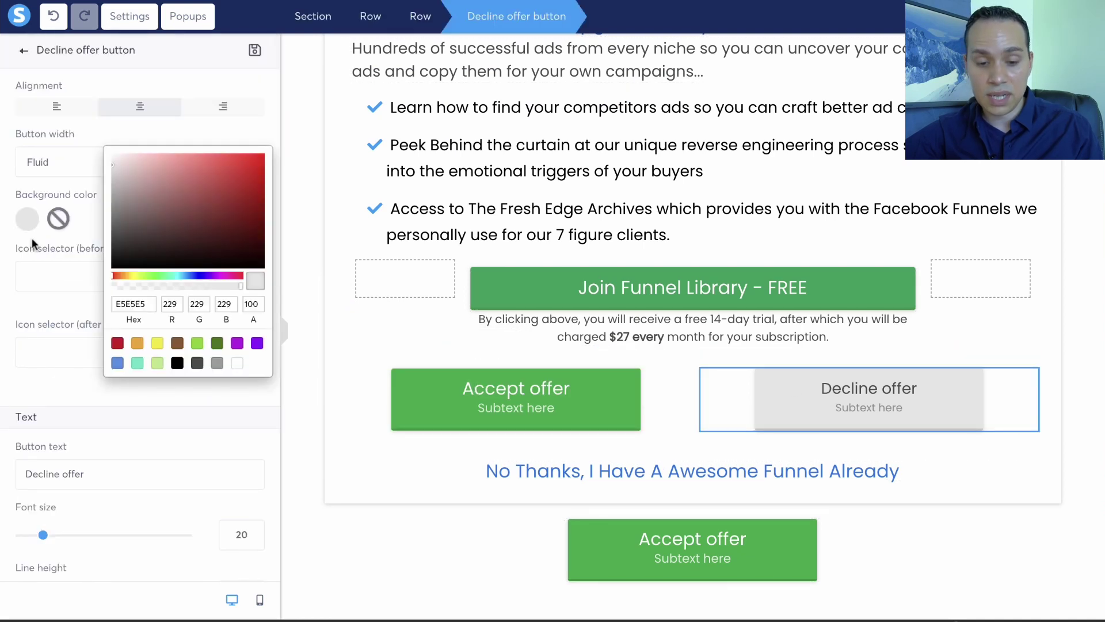
{"action": "left_click", "coordinate": [117, 343]}
{"action": "left_click", "coordinate": [300, 393]}
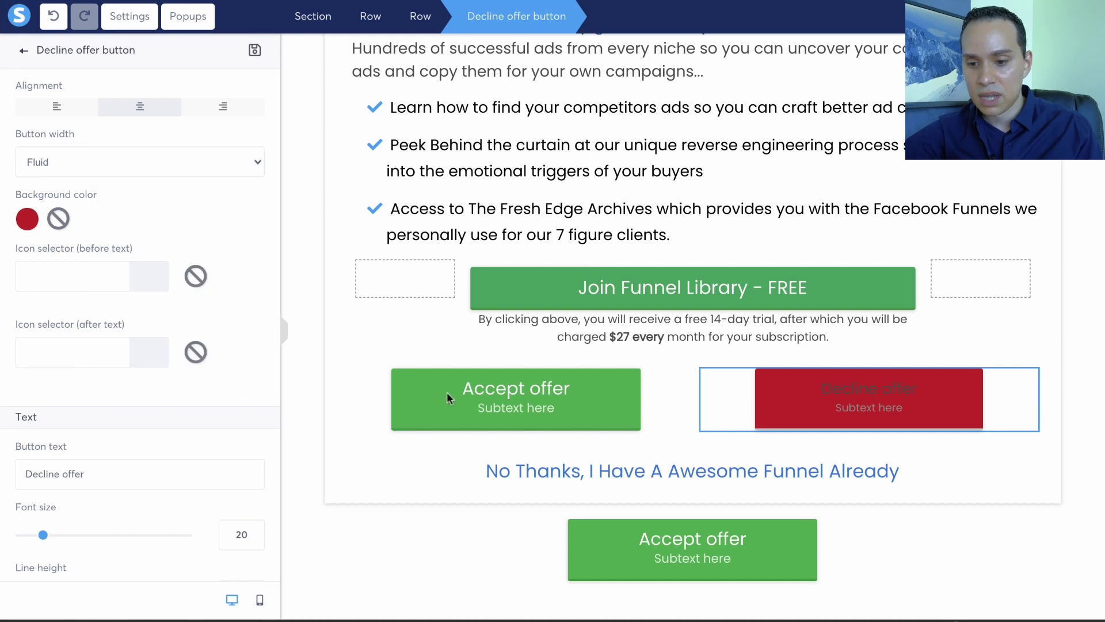
{"action": "left_click", "coordinate": [368, 404]}
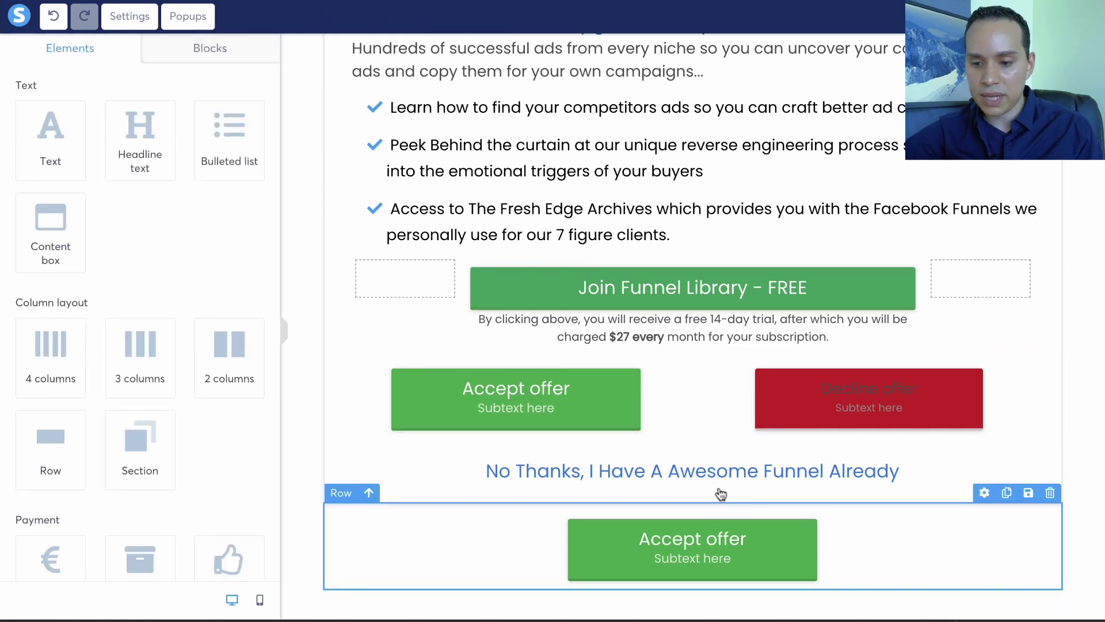
- Move the "No Thanks, I Have A Awesome Funnel Already" link directly beneath the billing note and delete the two-column button row
{"action": "left_click_drag", "start_coordinate": [711, 470], "coordinate": [705, 361]}
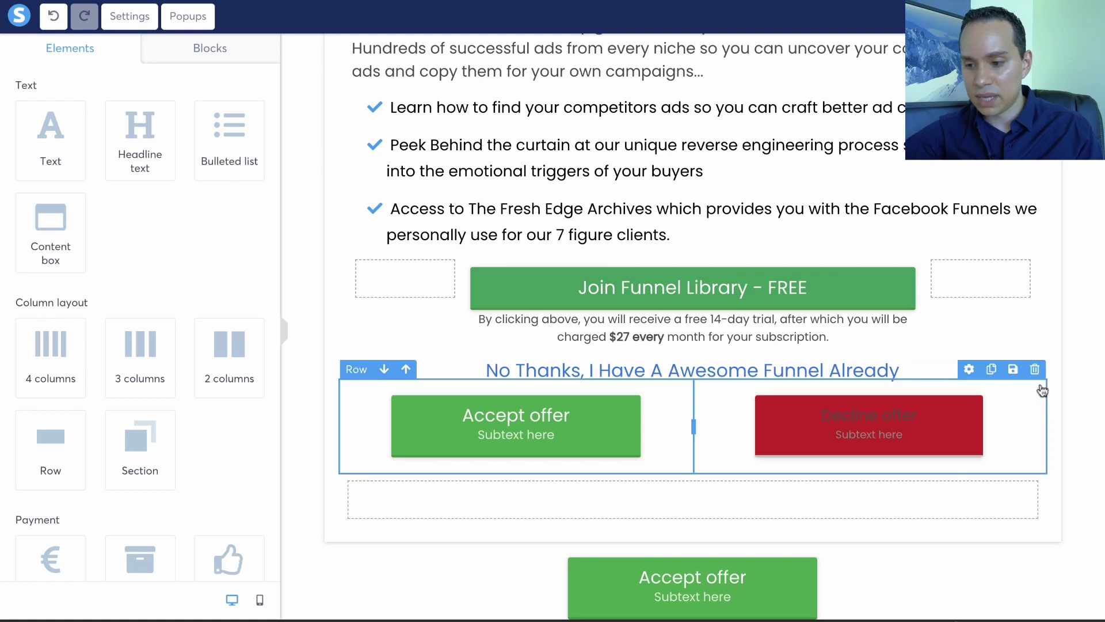
{"action": "left_click", "coordinate": [1035, 370]}
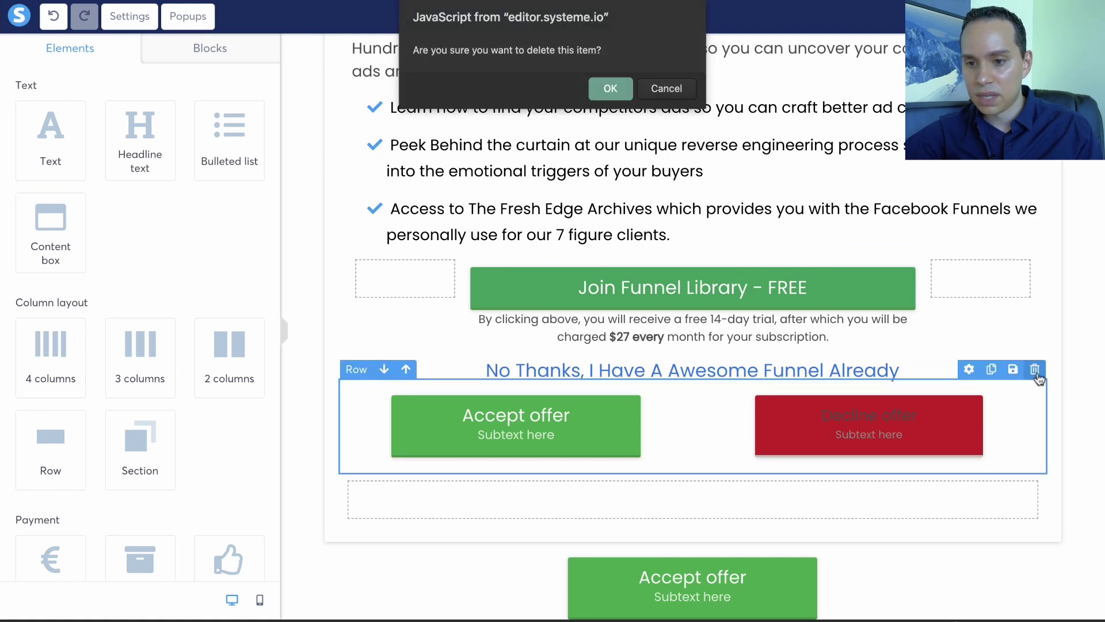
{"action": "left_click", "coordinate": [611, 90]}
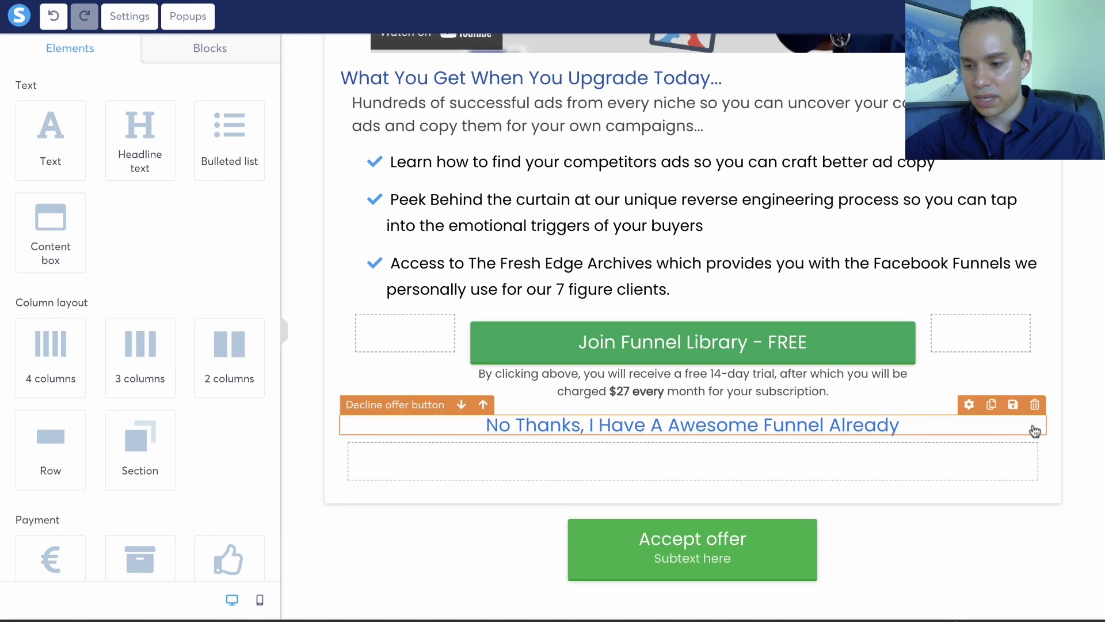
- Delete the empty row under the "No Thanks" link and the row holding the stray Accept offer button
{"action": "left_click", "coordinate": [1033, 428]}
{"action": "left_click", "coordinate": [1046, 440]}
{"action": "scroll", "coordinate": [889, 518], "scroll_direction": "up", "scroll_amount": 1}
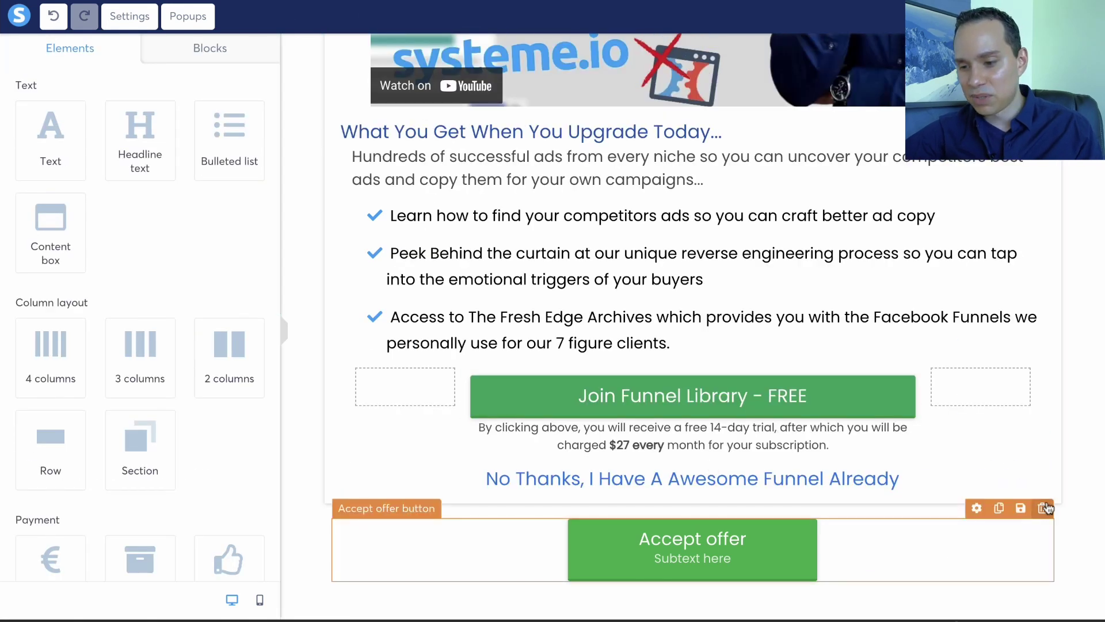
{"action": "left_click", "coordinate": [1051, 495]}
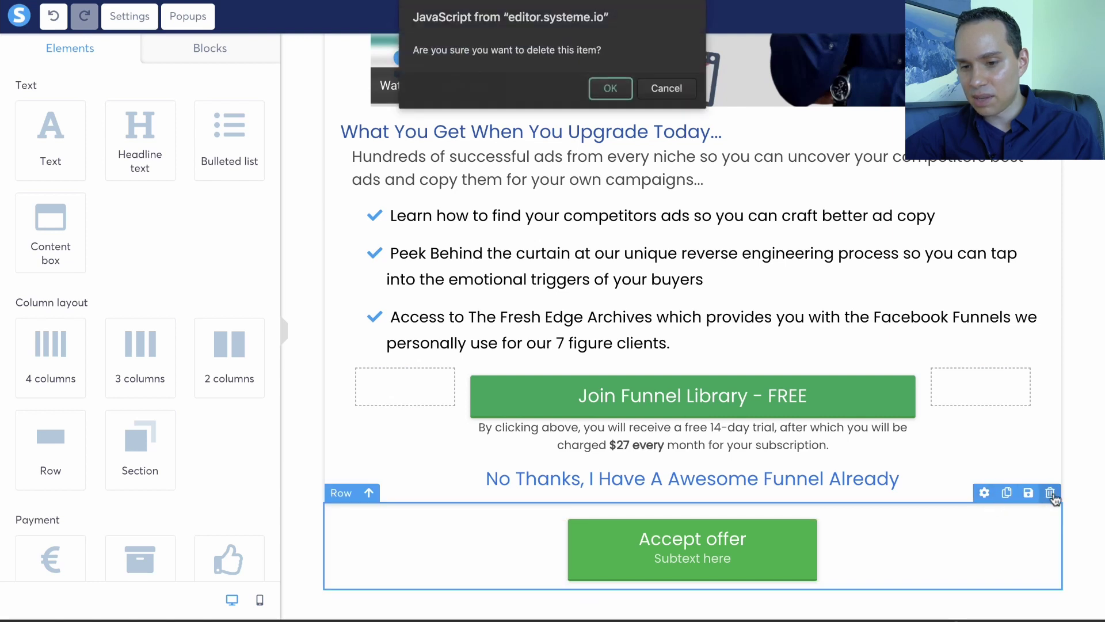
{"action": "left_click", "coordinate": [609, 91]}
- Review the upsell page from the Facebook Funnel Library headline through the video and bullets to the offer buttons
{"action": "scroll", "coordinate": [599, 336], "scroll_direction": "up", "scroll_amount": 3}
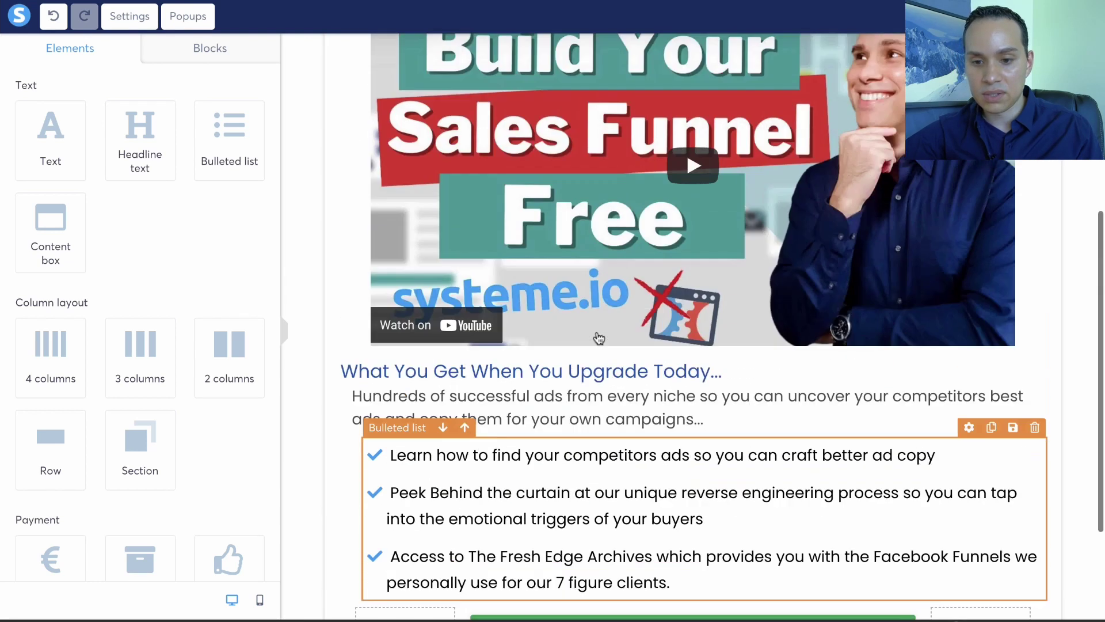
{"action": "scroll", "coordinate": [598, 336], "scroll_direction": "up", "scroll_amount": 5}
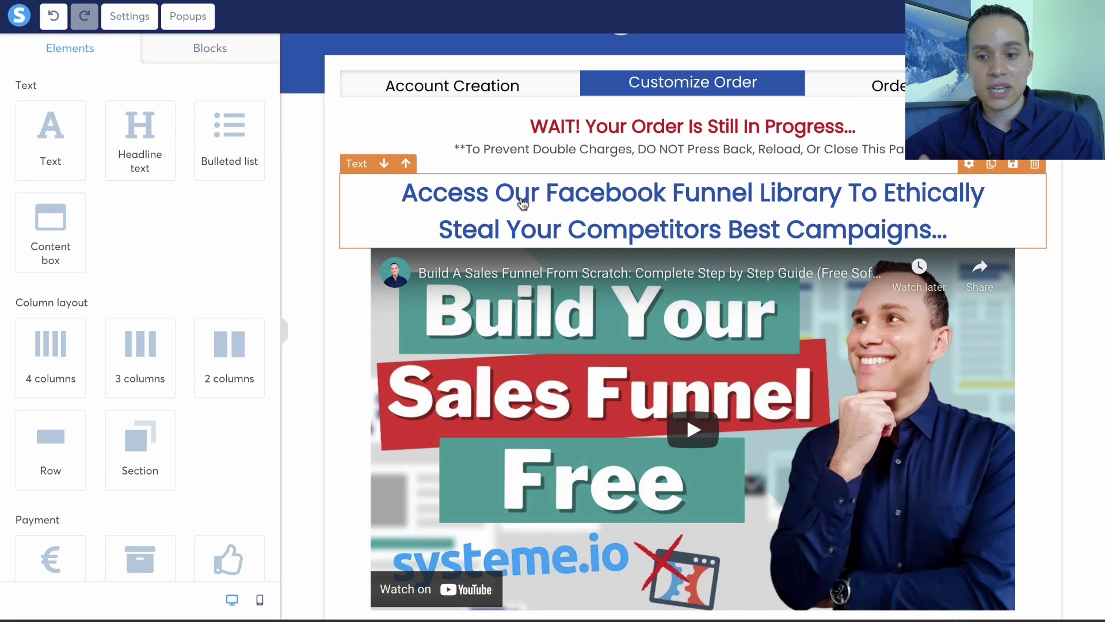
{"action": "scroll", "coordinate": [587, 188], "scroll_direction": "down", "scroll_amount": 4}
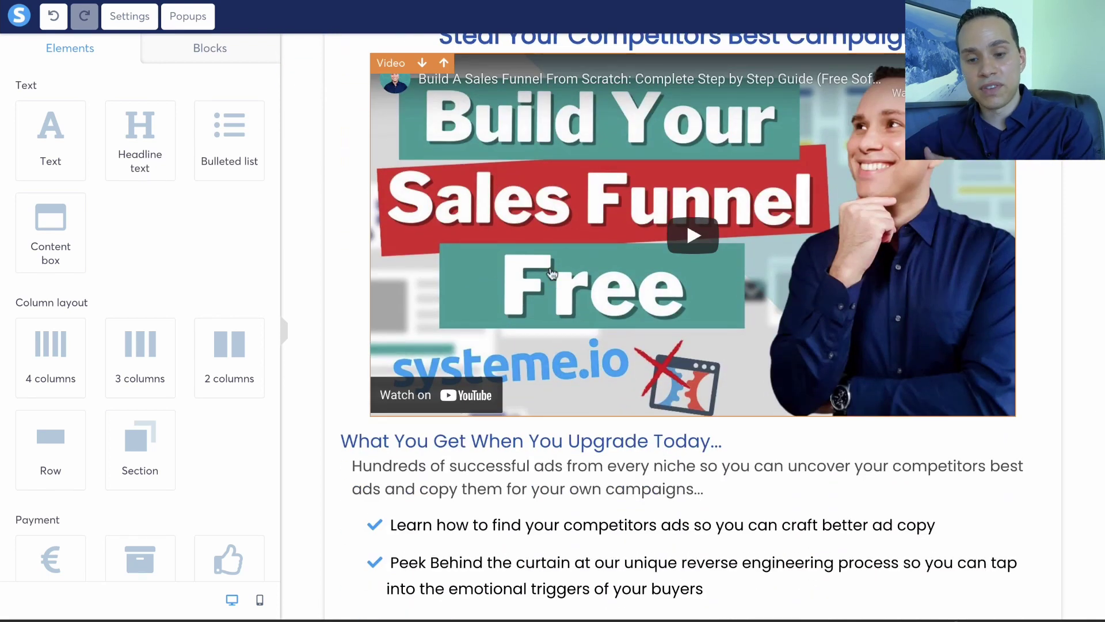
{"action": "scroll", "coordinate": [551, 274], "scroll_direction": "down", "scroll_amount": 4}
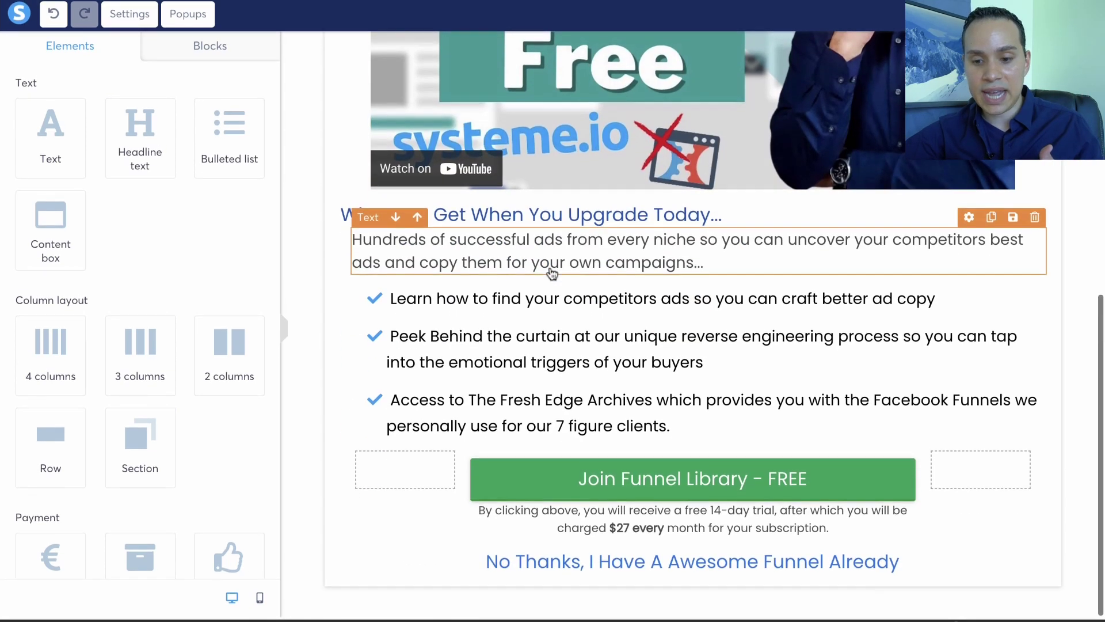
- Review the upsell page from its order-progress headline down to the free-trial offer button and decline link
{"action": "scroll", "coordinate": [703, 371], "scroll_direction": "up", "scroll_amount": 5}
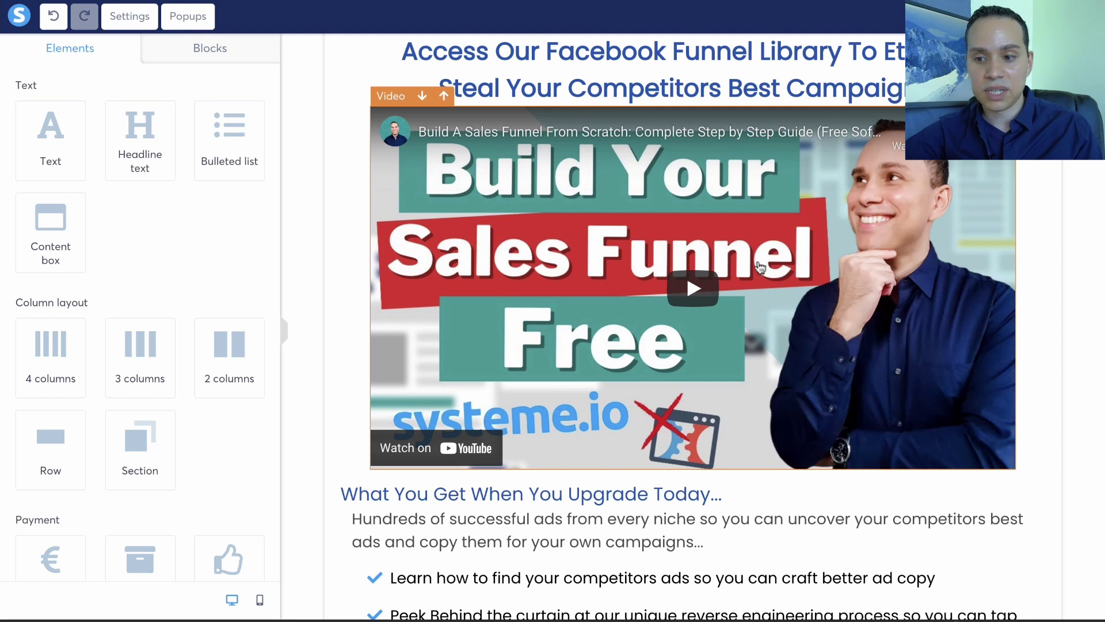
{"action": "scroll", "coordinate": [759, 266], "scroll_direction": "up", "scroll_amount": 4}
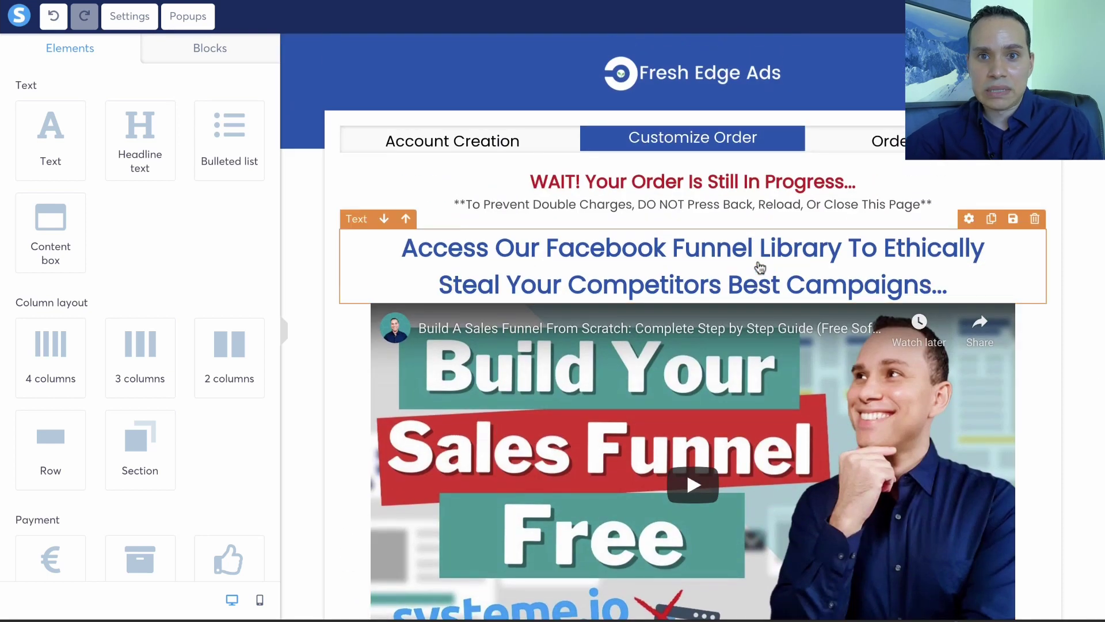
{"action": "scroll", "coordinate": [760, 265], "scroll_direction": "down", "scroll_amount": 5}
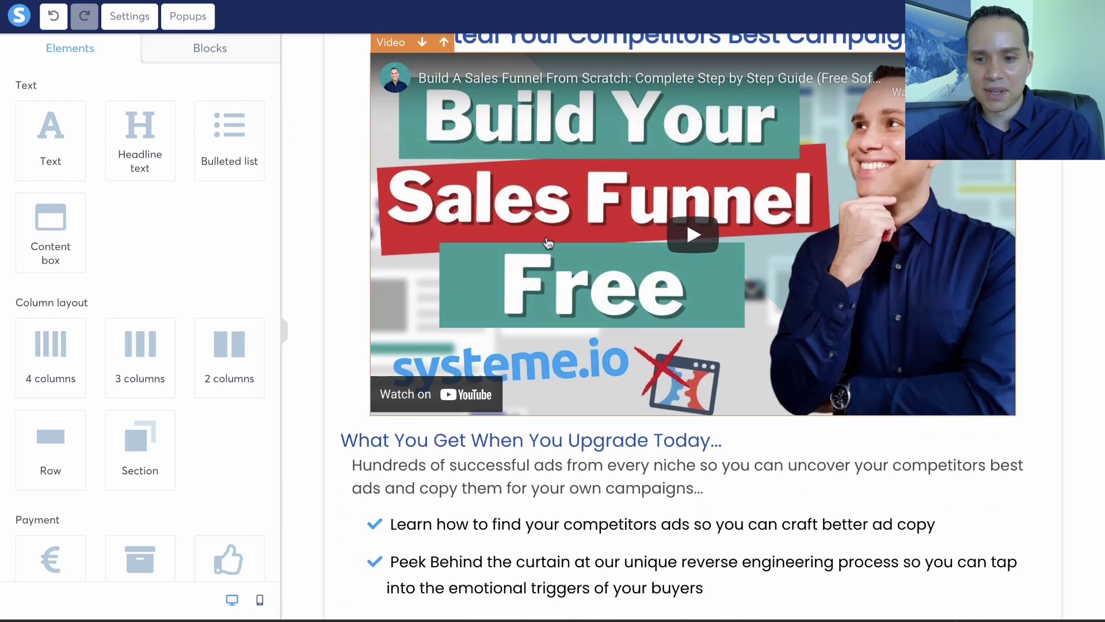
{"action": "scroll", "coordinate": [622, 359], "scroll_direction": "down", "scroll_amount": 4}
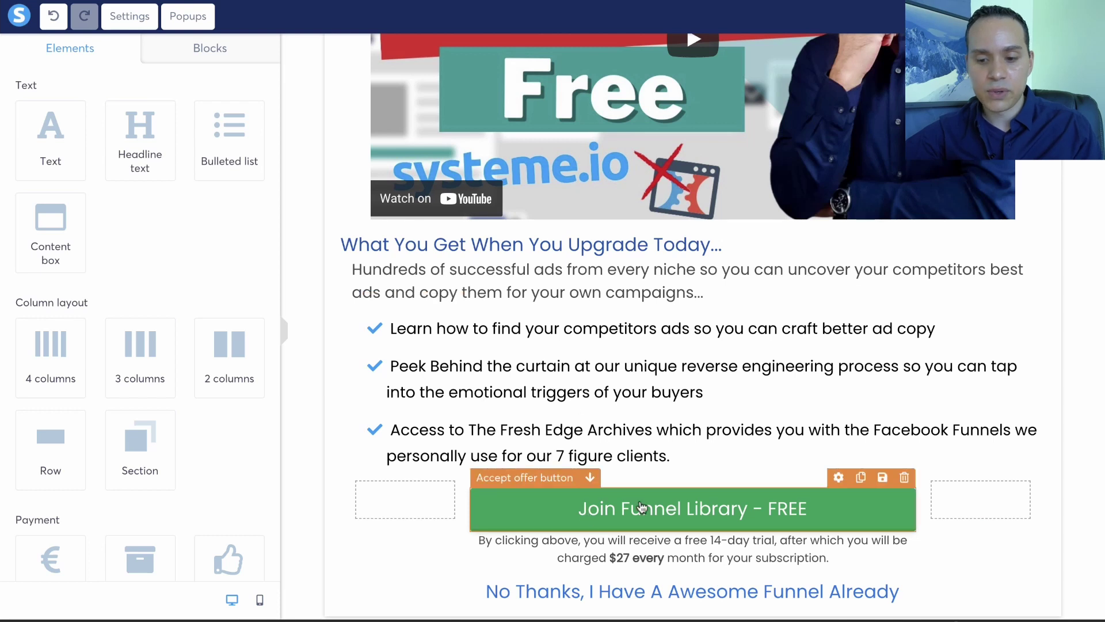
{"action": "scroll", "coordinate": [703, 439], "scroll_direction": "up", "scroll_amount": 9}
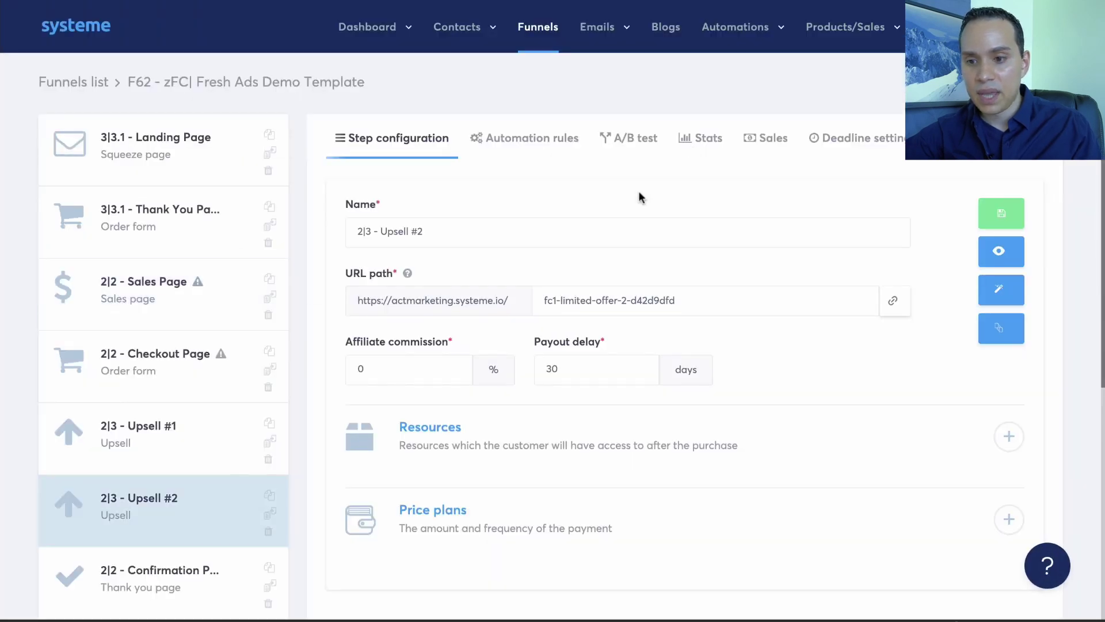
- Check the price plan and resource options for the Upsell #2 step without choosing either
{"action": "scroll", "coordinate": [516, 360], "scroll_direction": "down", "scroll_amount": 3}
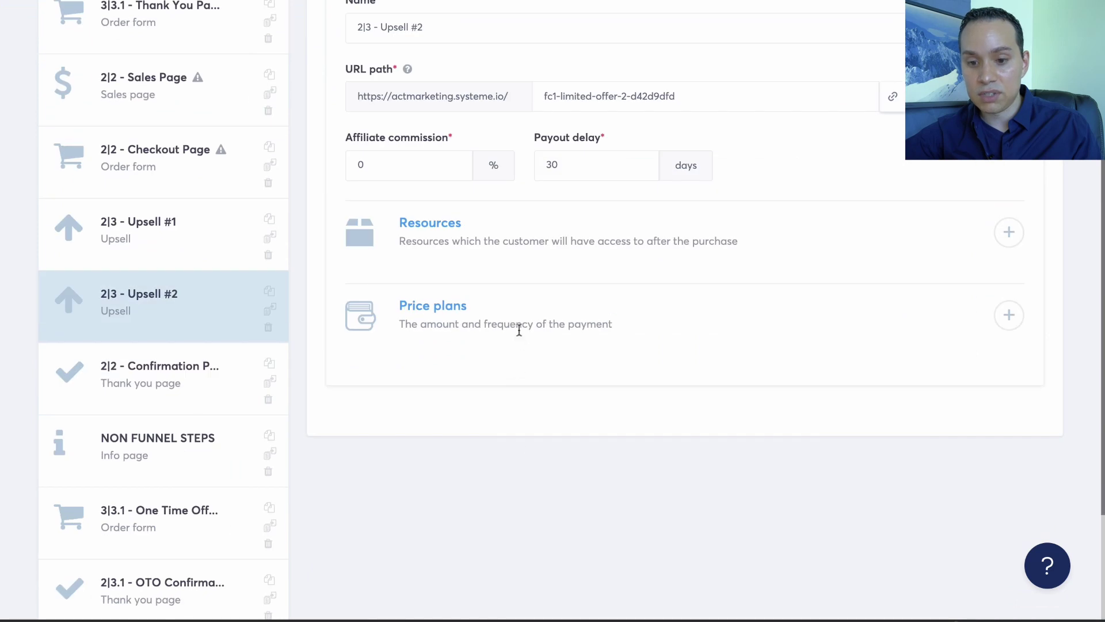
{"action": "left_click", "coordinate": [1009, 314]}
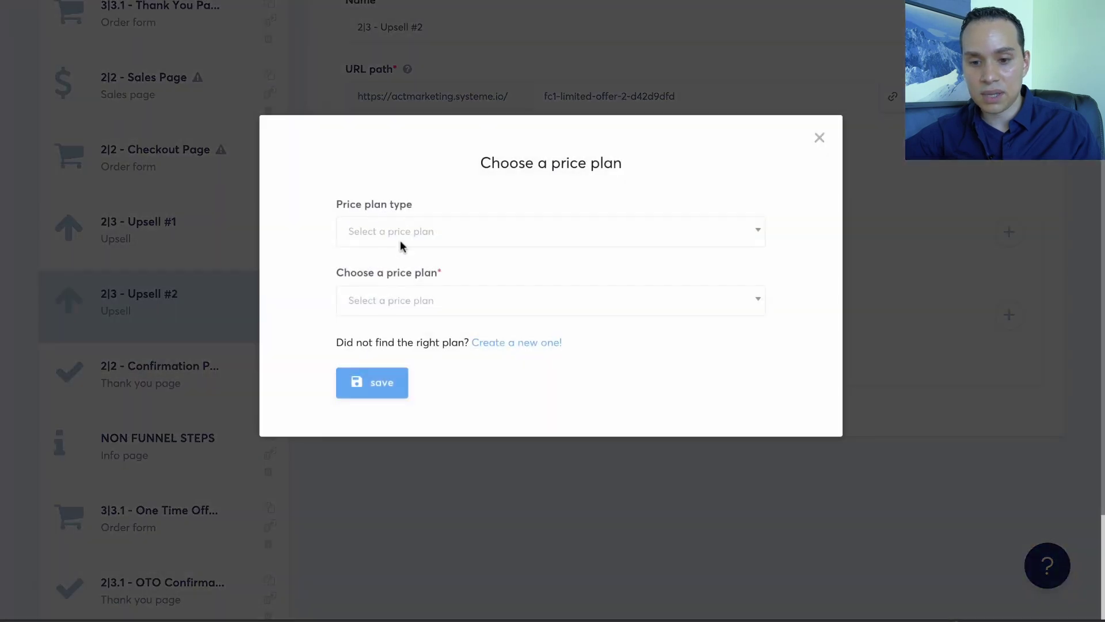
{"action": "left_click", "coordinate": [817, 136]}
{"action": "left_click", "coordinate": [1009, 232]}
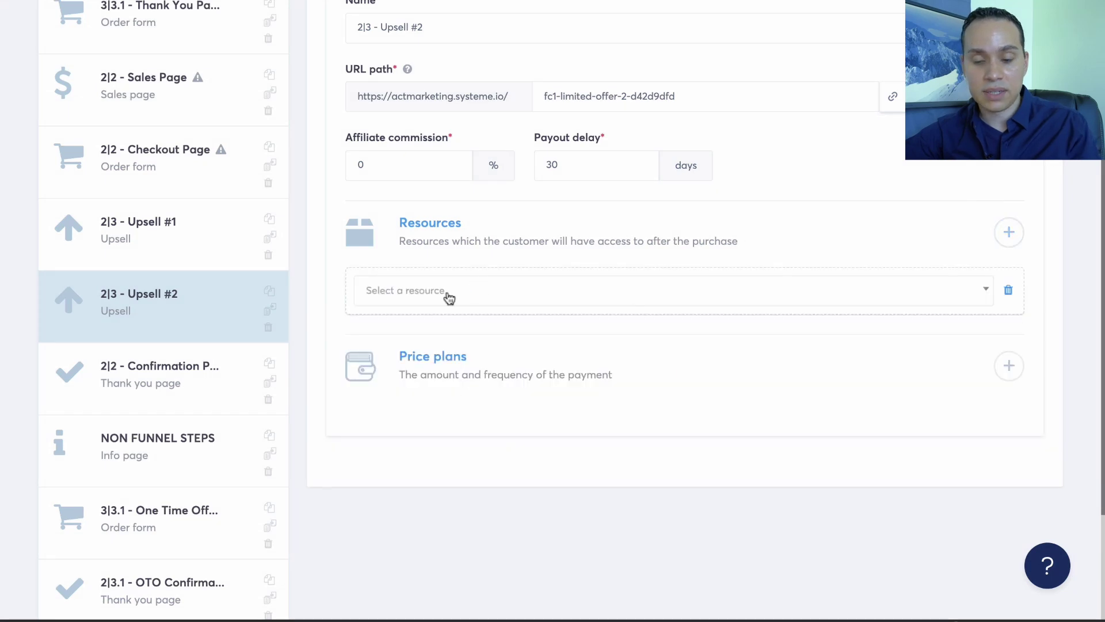
{"action": "left_click", "coordinate": [1008, 290]}
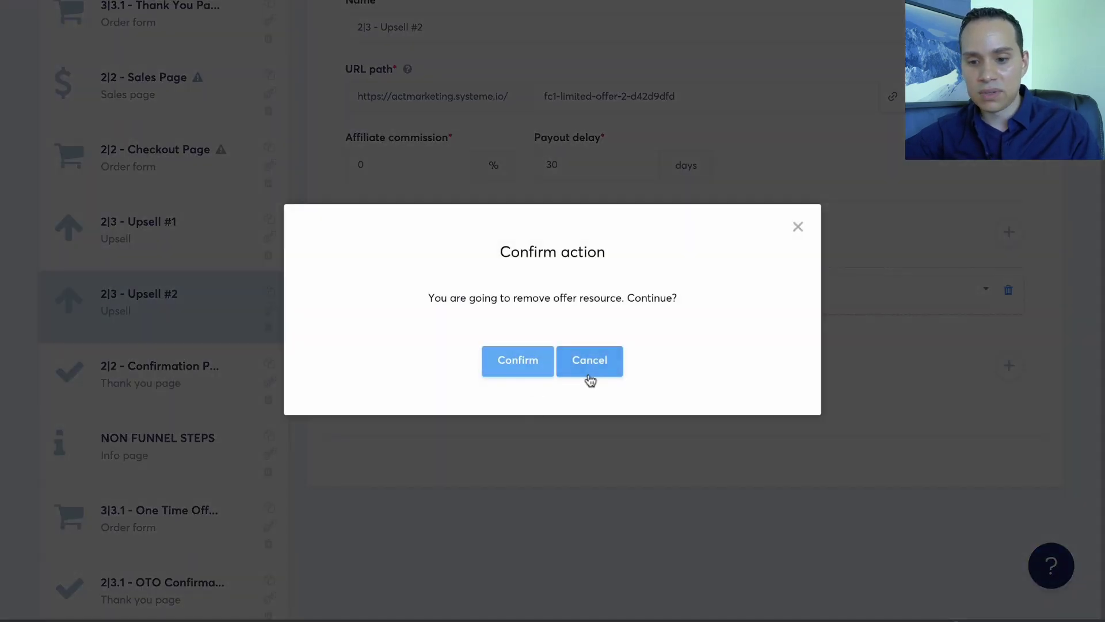
{"action": "left_click", "coordinate": [602, 365]}
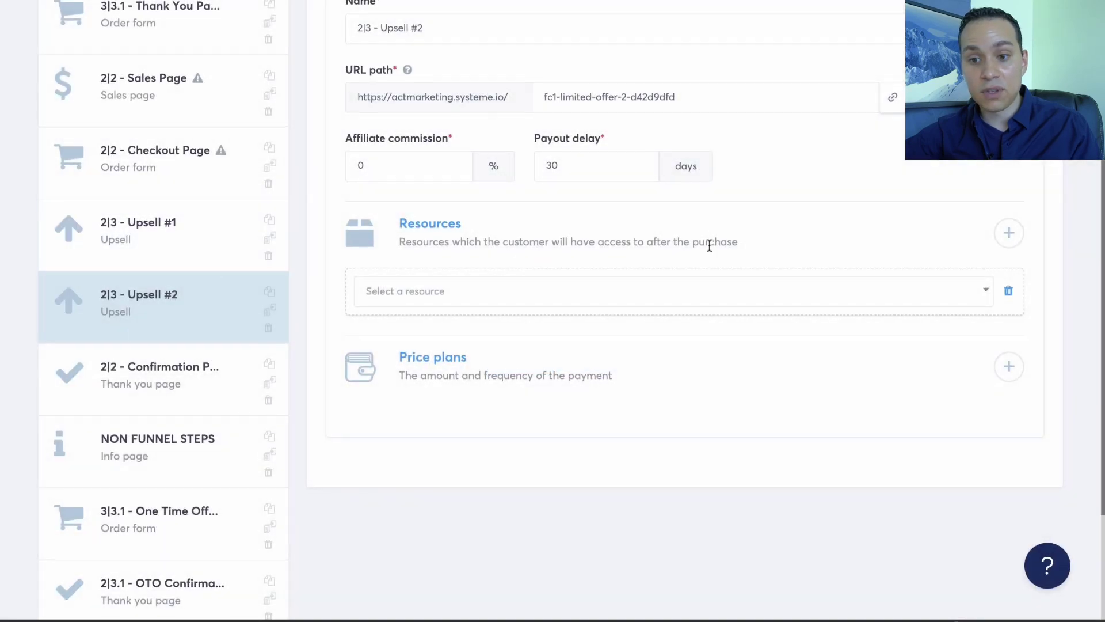
- Look at the automation rules of Upsell #2 and compare the configurations of Upsell #1 and Upsell #2
{"action": "scroll", "coordinate": [684, 164], "scroll_direction": "up", "scroll_amount": 4}
{"action": "left_click", "coordinate": [525, 151]}
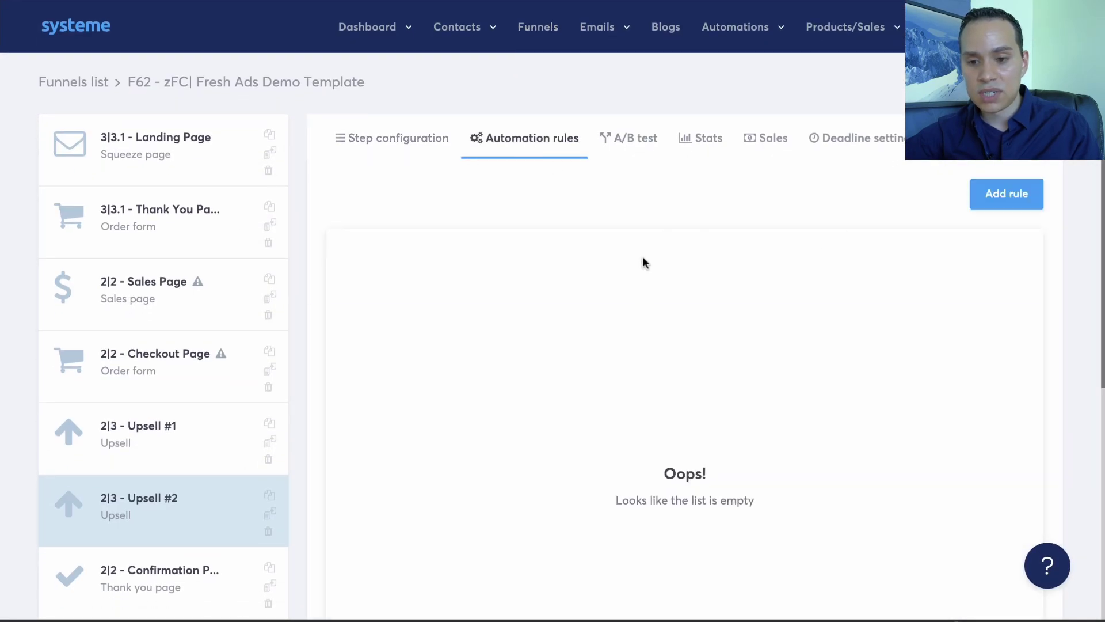
{"action": "left_click", "coordinate": [135, 426]}
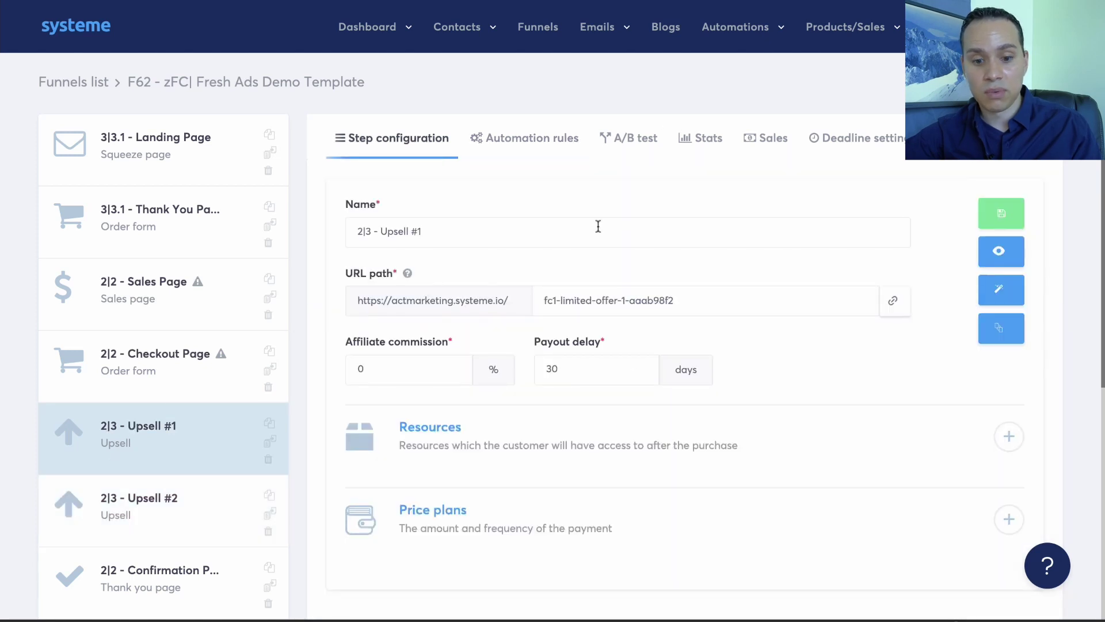
{"action": "left_click", "coordinate": [198, 514]}
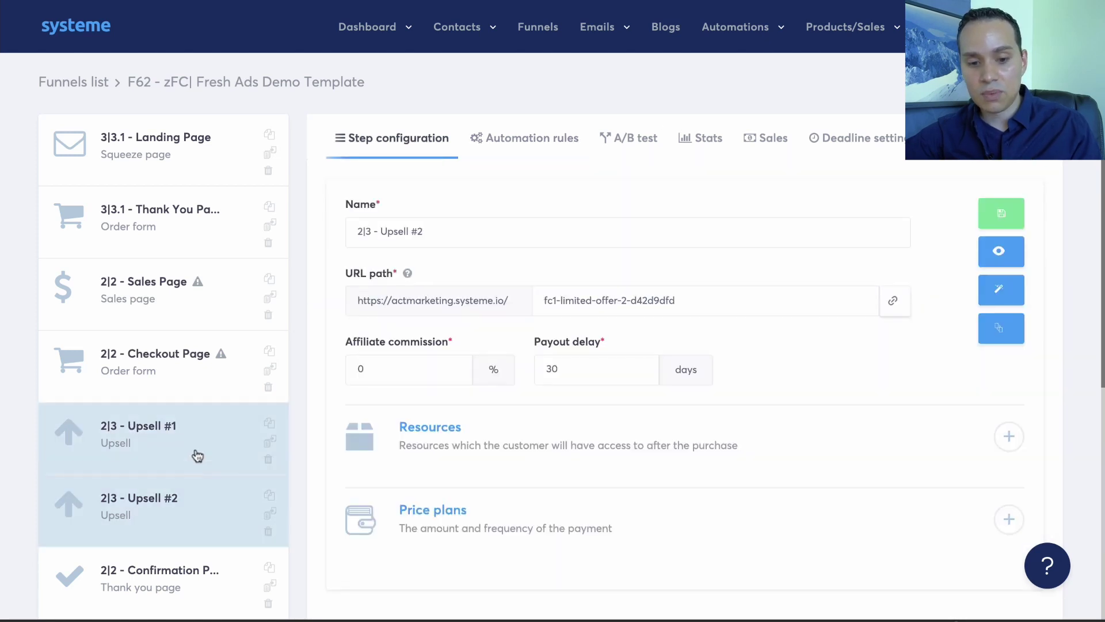
{"action": "left_click", "coordinate": [197, 455]}
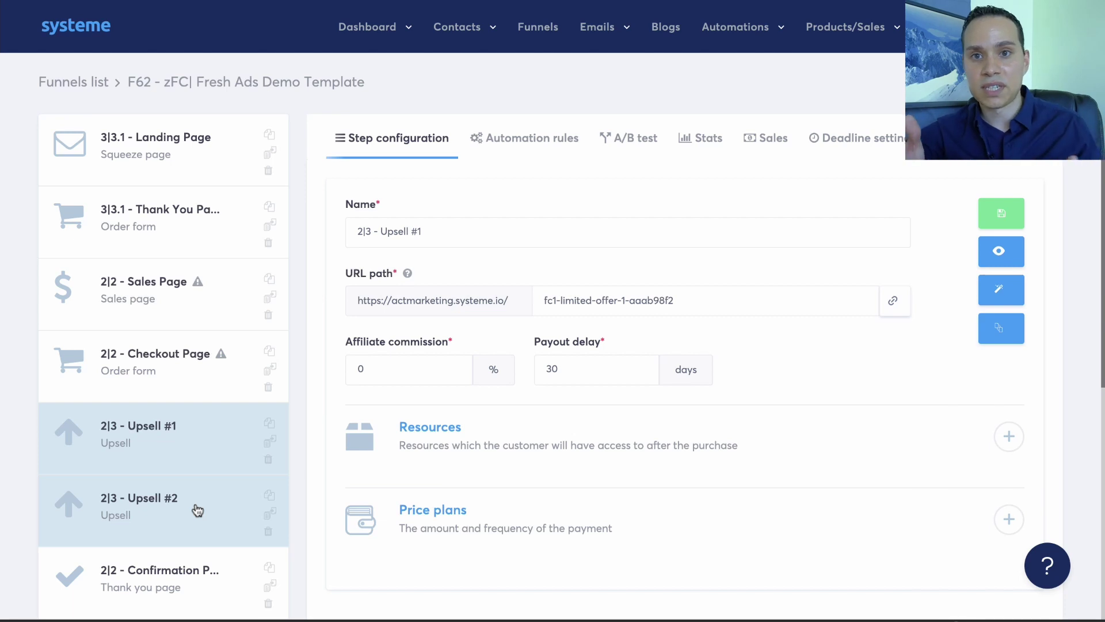
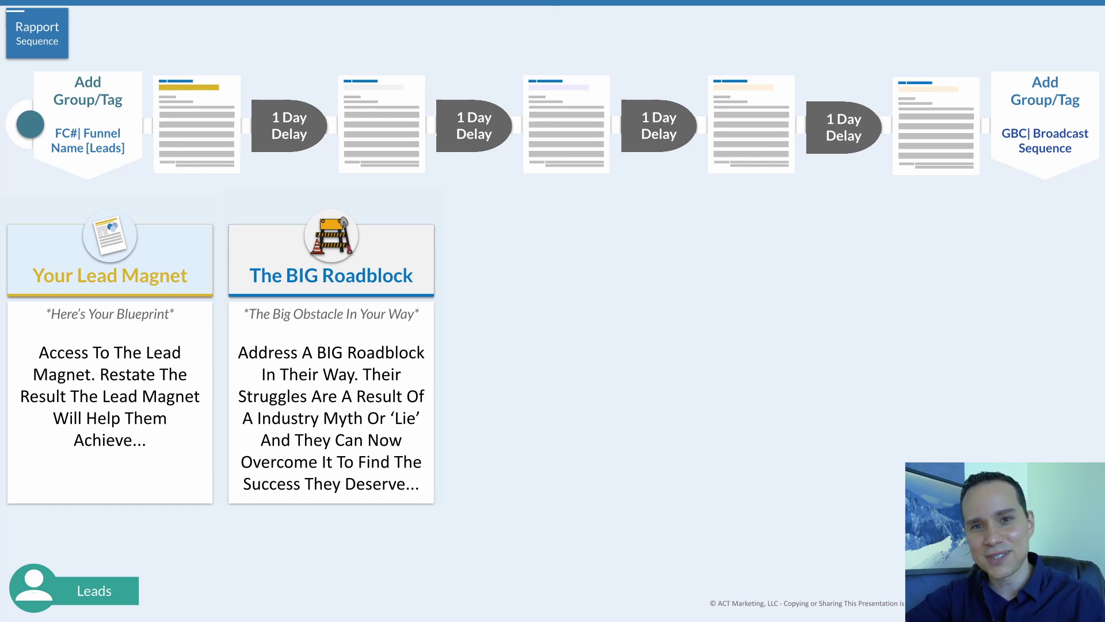
{"action": "key", "text": "Right"}
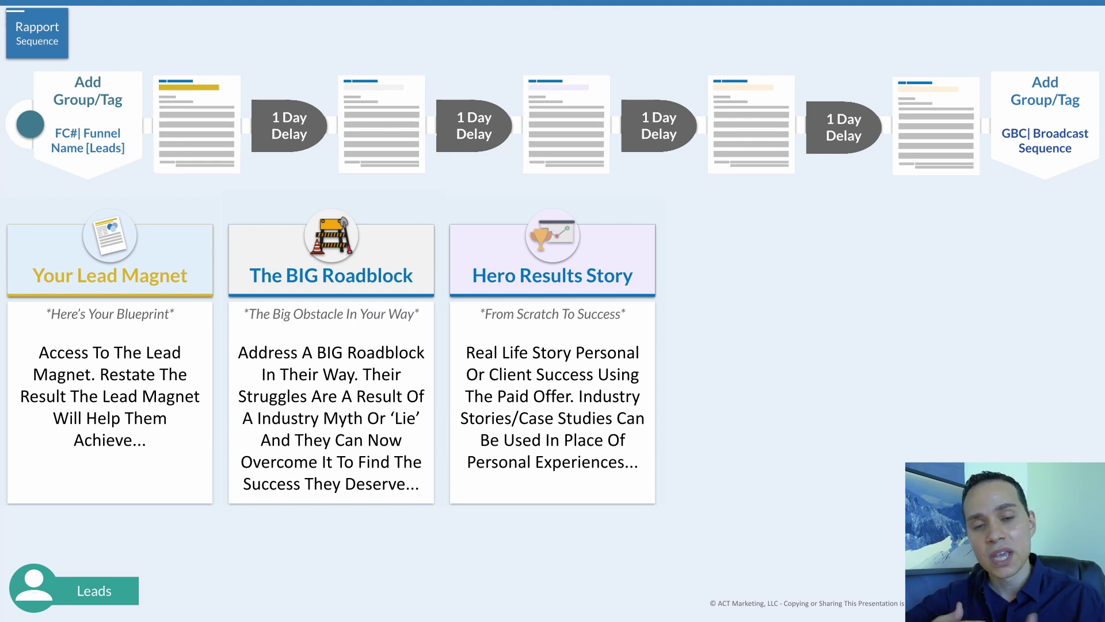
{"action": "key", "text": "Right"}
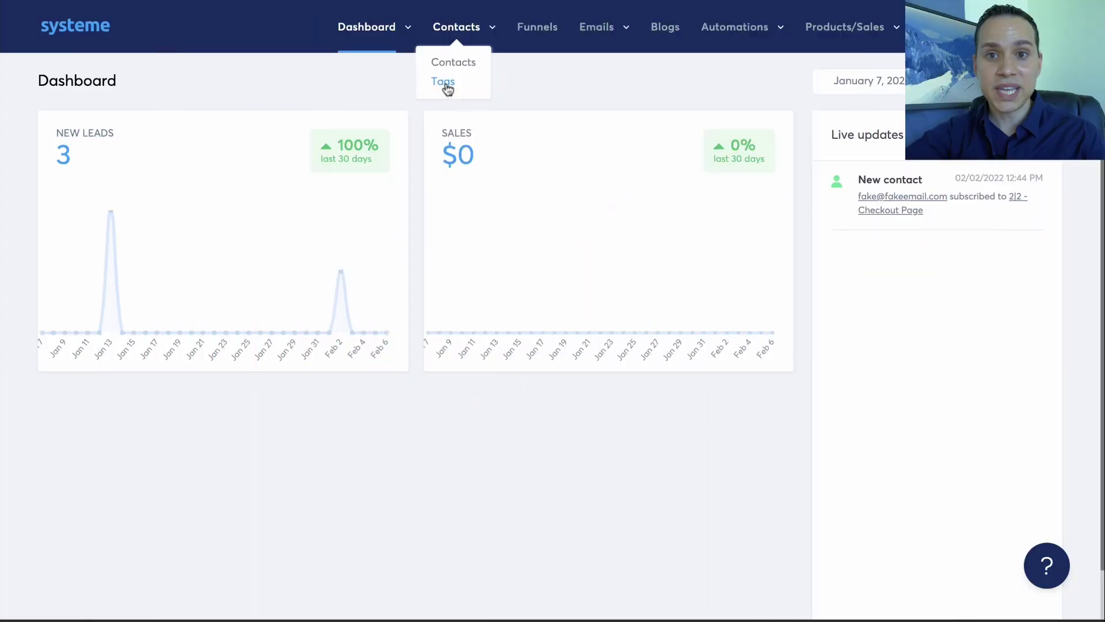
- Open the list of contact tags
{"action": "left_click", "coordinate": [445, 86]}
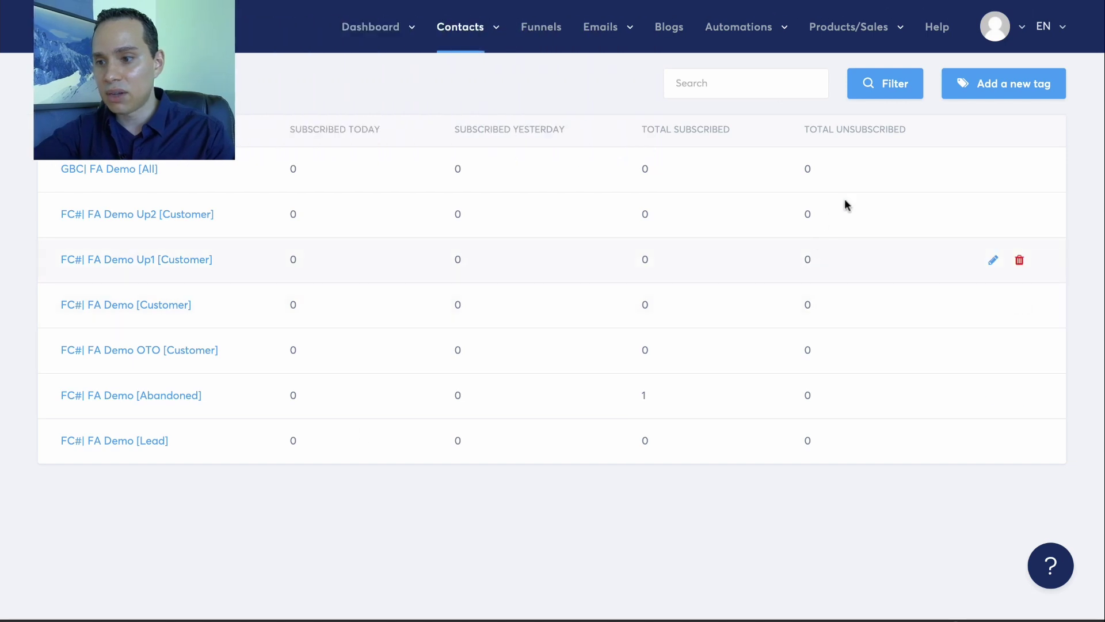
- Draft a new tag named "GBC| FA Demo [All]" and close the form without saving
{"action": "left_click", "coordinate": [1002, 92]}
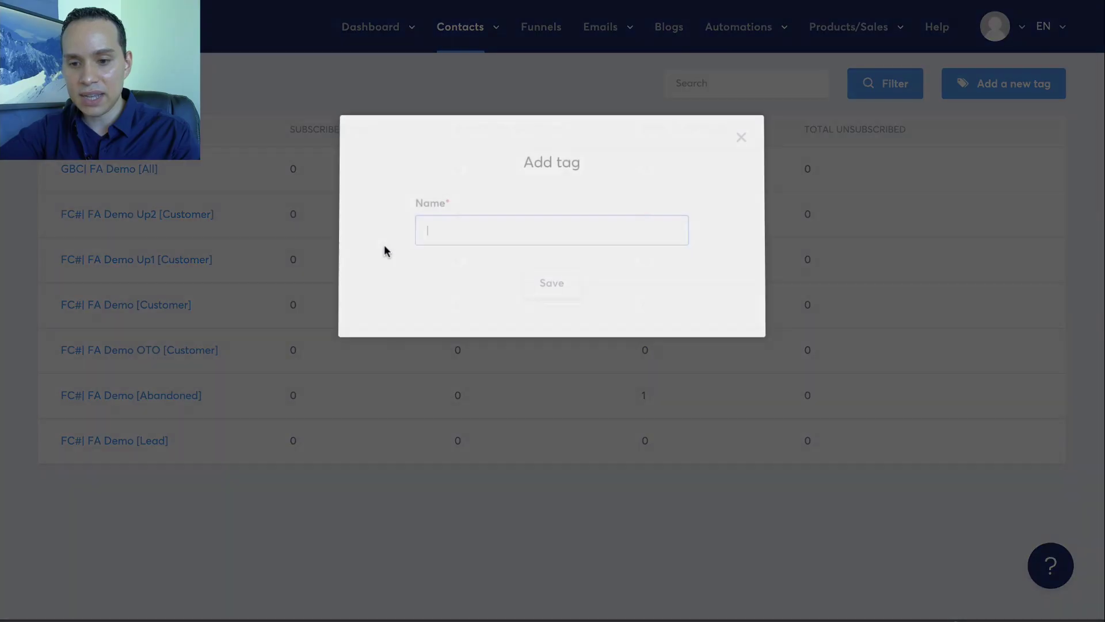
{"action": "left_click", "coordinate": [451, 235]}
{"action": "key", "text": "Return"}
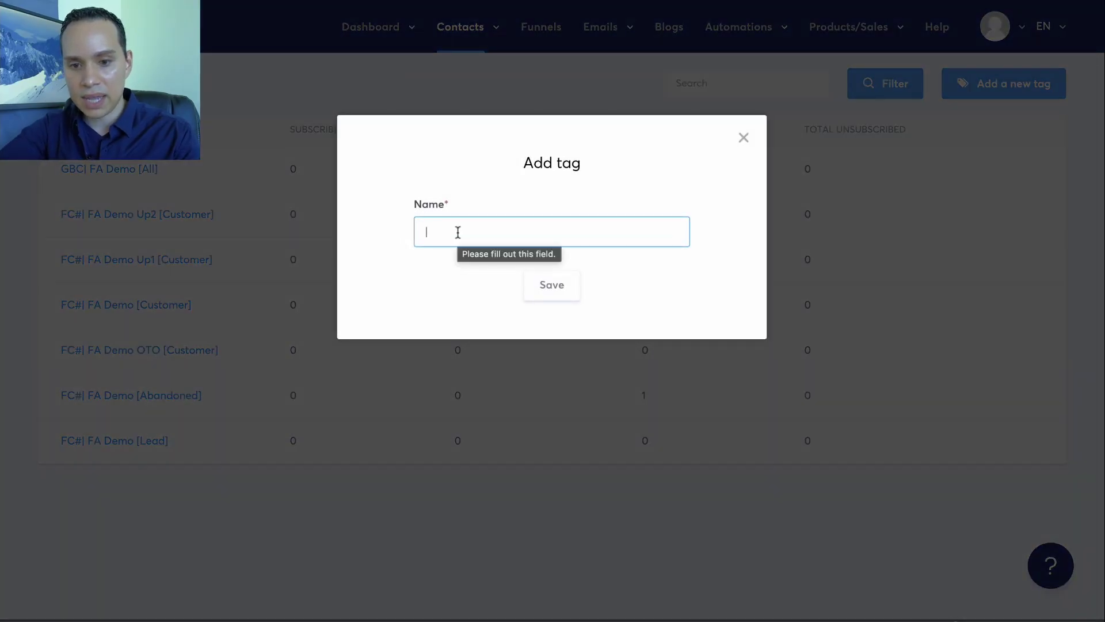
{"action": "type", "text": "GC"}
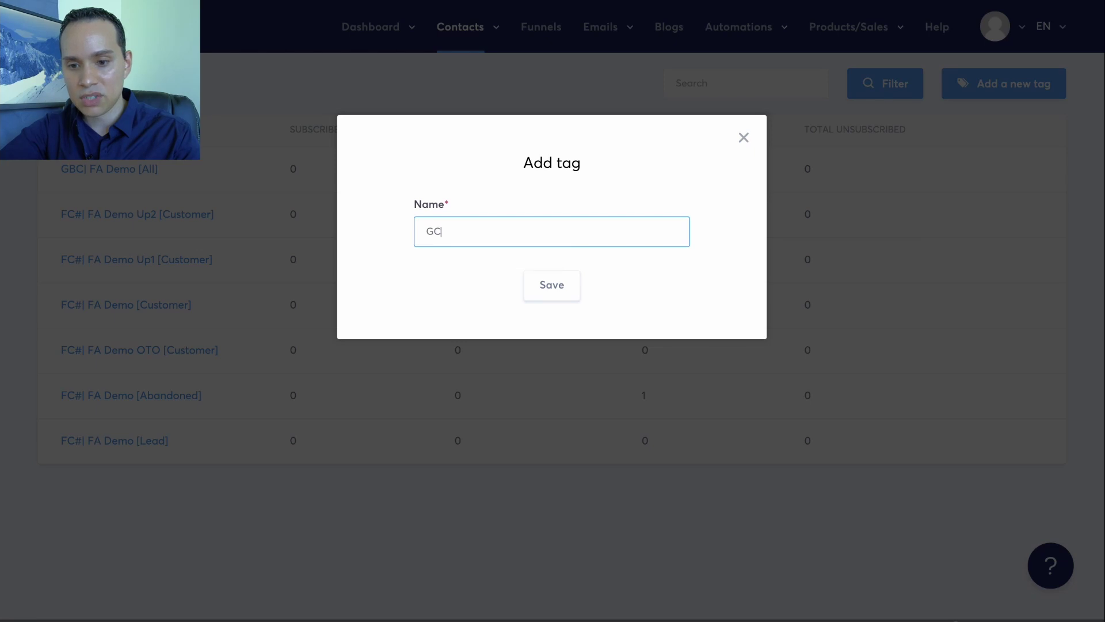
{"action": "key", "text": "BackSpace"}
{"action": "key", "text": "Down"}
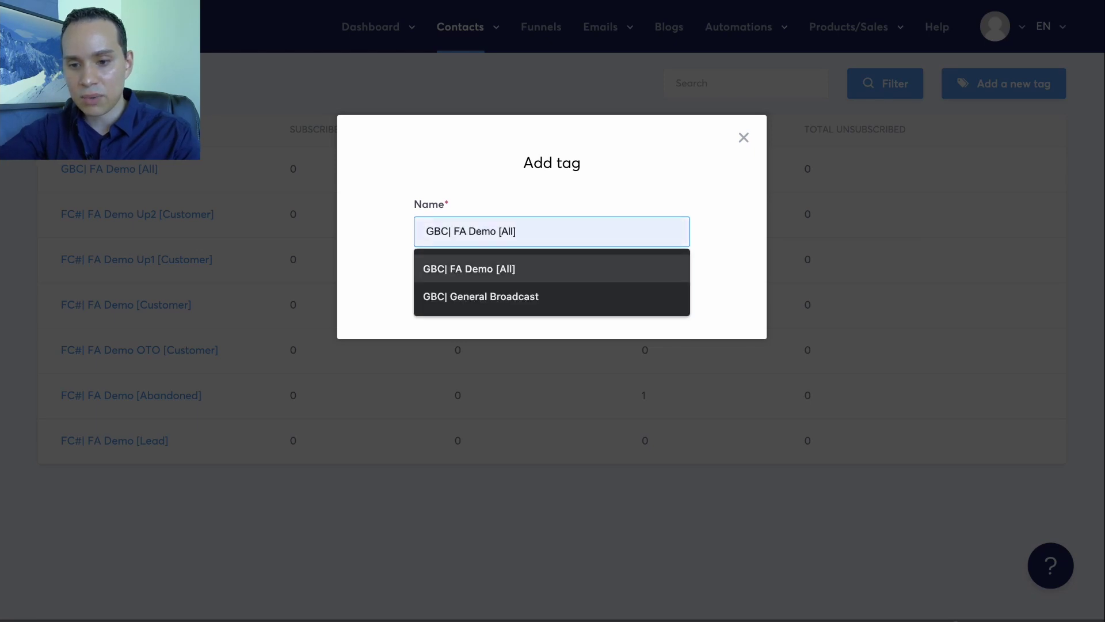
{"action": "key", "text": "Return"}
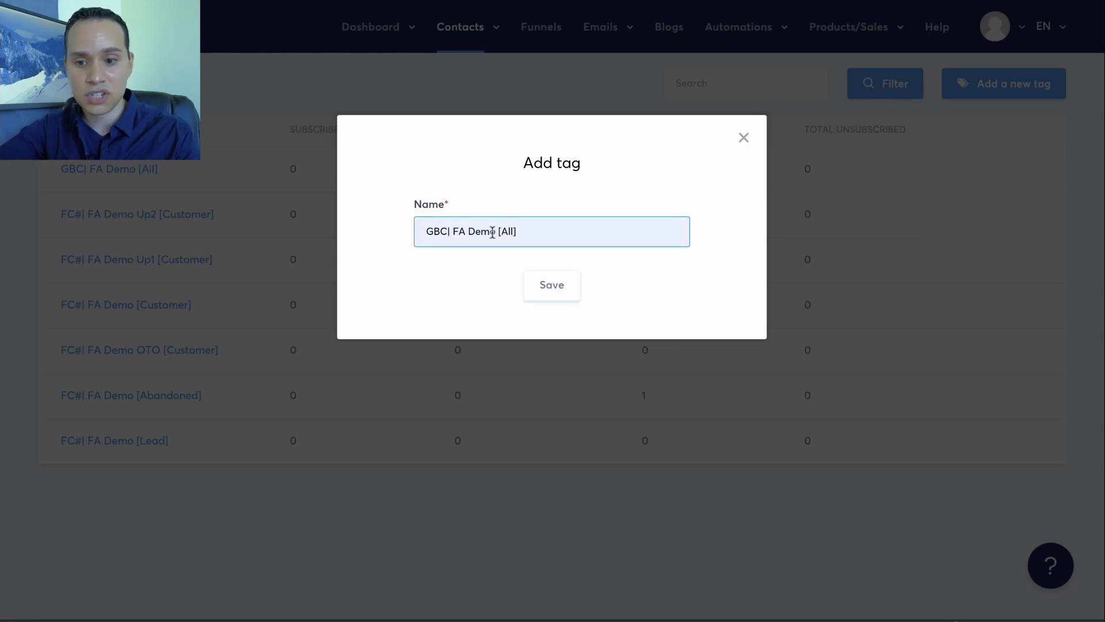
{"action": "left_click_drag", "start_coordinate": [452, 231], "coordinate": [506, 232]}
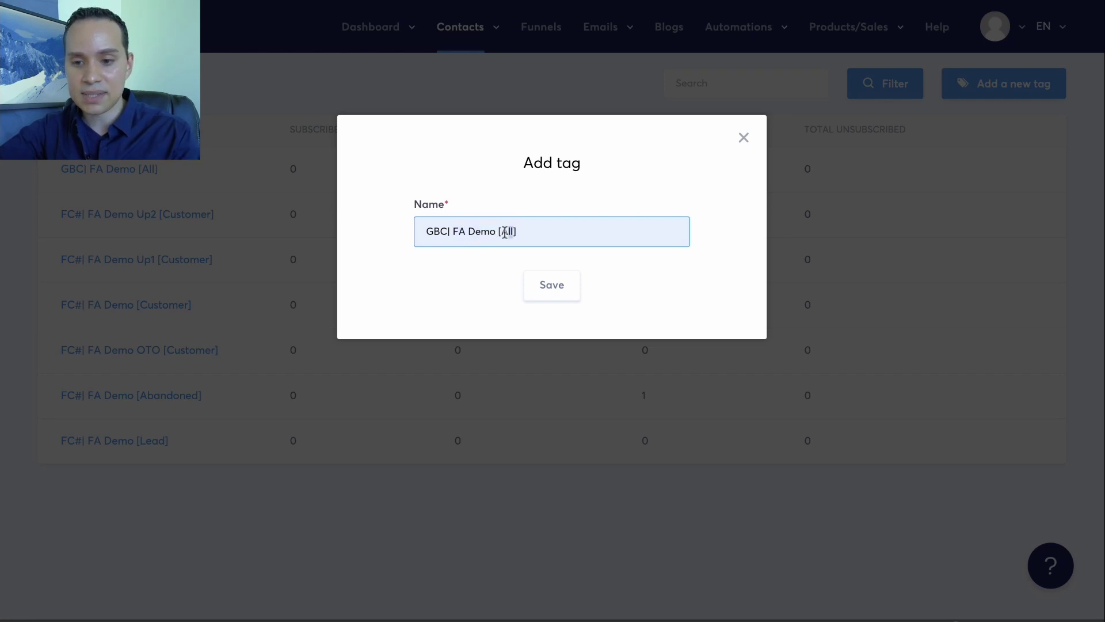
{"action": "left_click", "coordinate": [744, 137]}
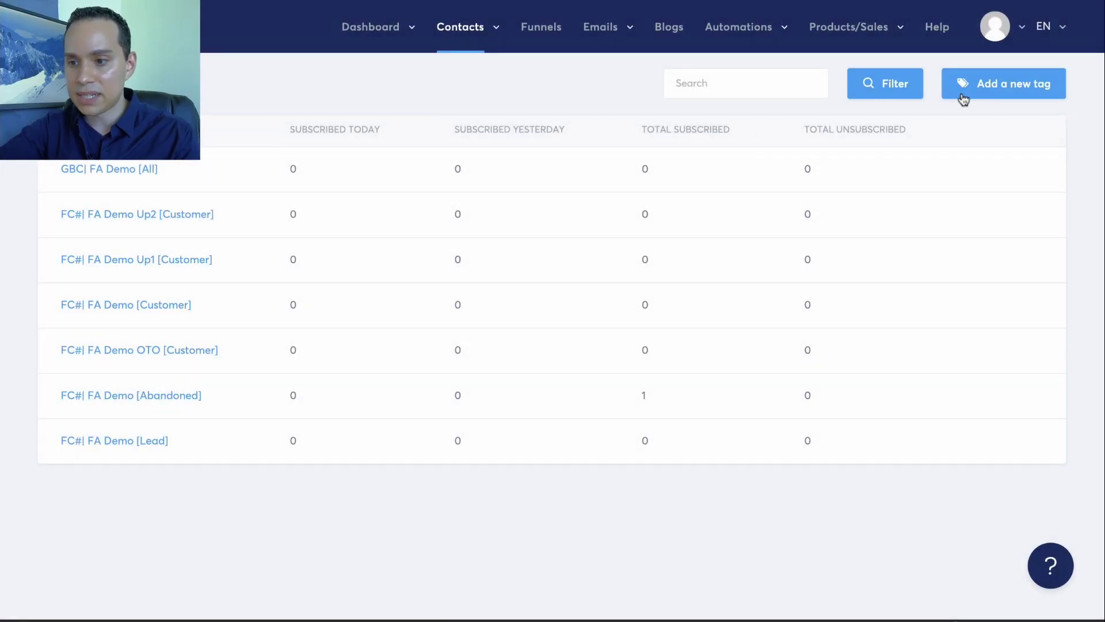
- Enter "FC#| FA Demo [Lead]" as the name of a new tag
{"action": "left_click", "coordinate": [961, 95]}
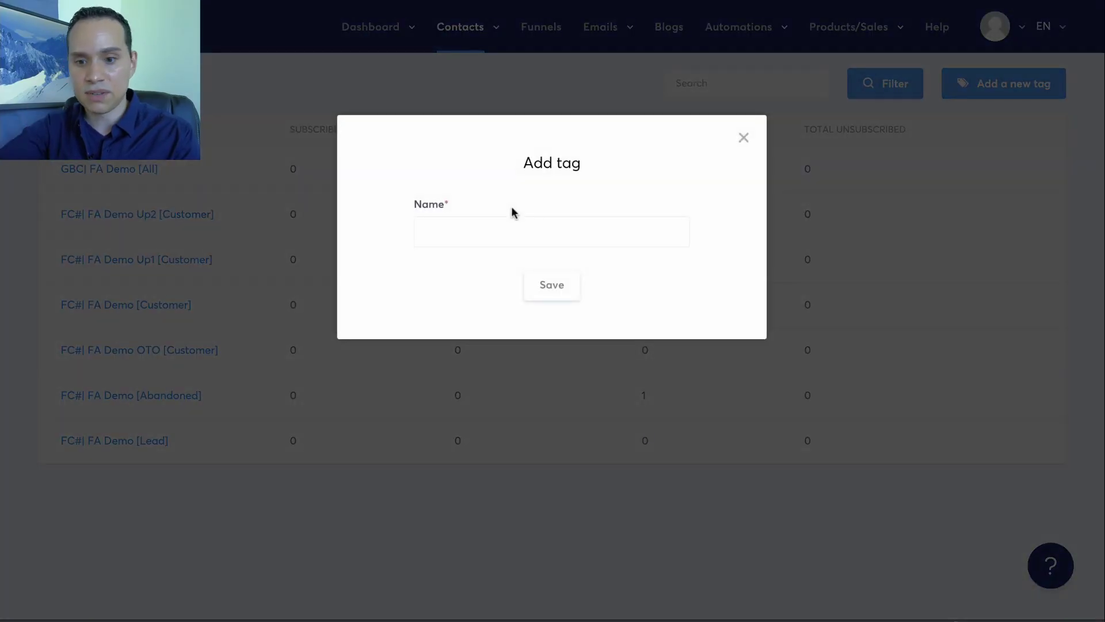
{"action": "left_click", "coordinate": [472, 232]}
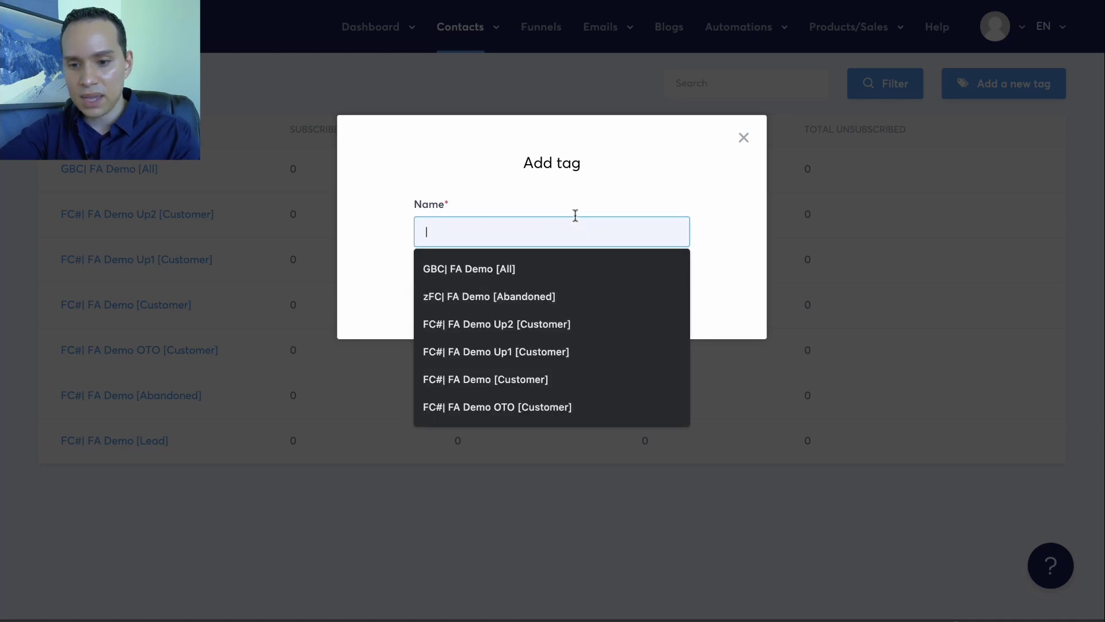
{"action": "type", "text": "FC#| FA Demo [Lead"}
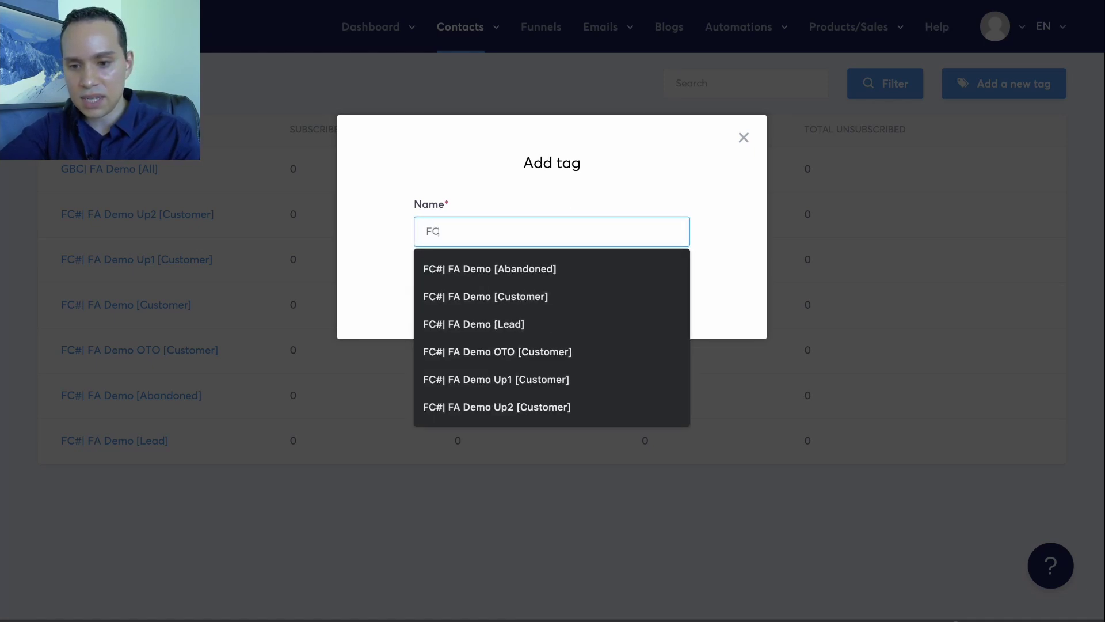
{"action": "left_click", "coordinate": [558, 326]}
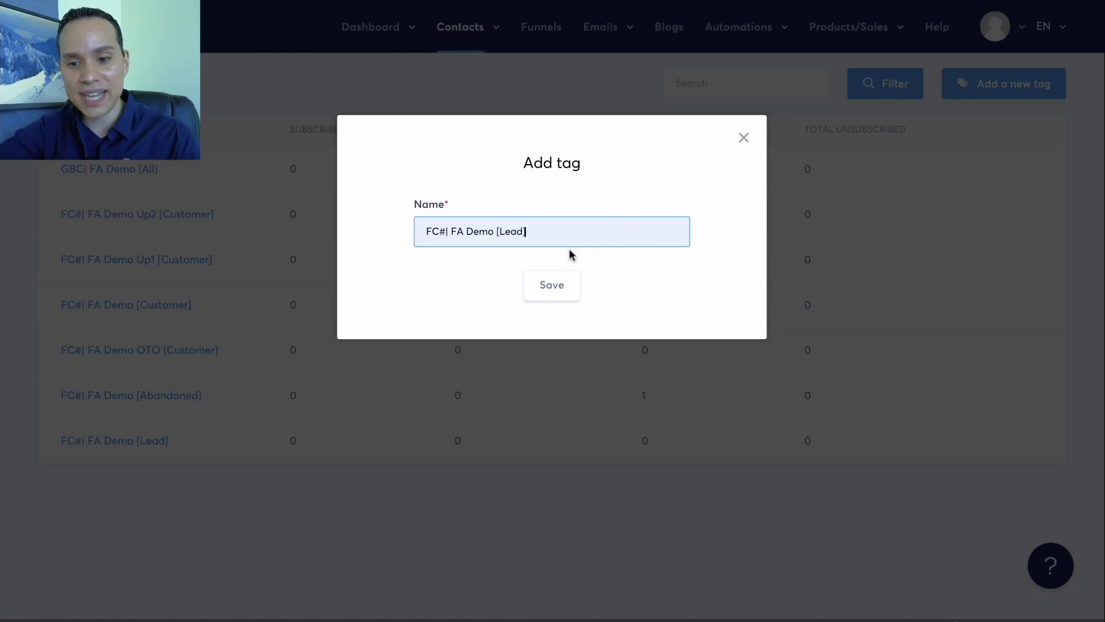
- Try the prefix "SFP" in place of "FC#|" in the tag name, undo it, and discard the unsaved tag
{"action": "left_click_drag", "start_coordinate": [431, 231], "coordinate": [447, 231]}
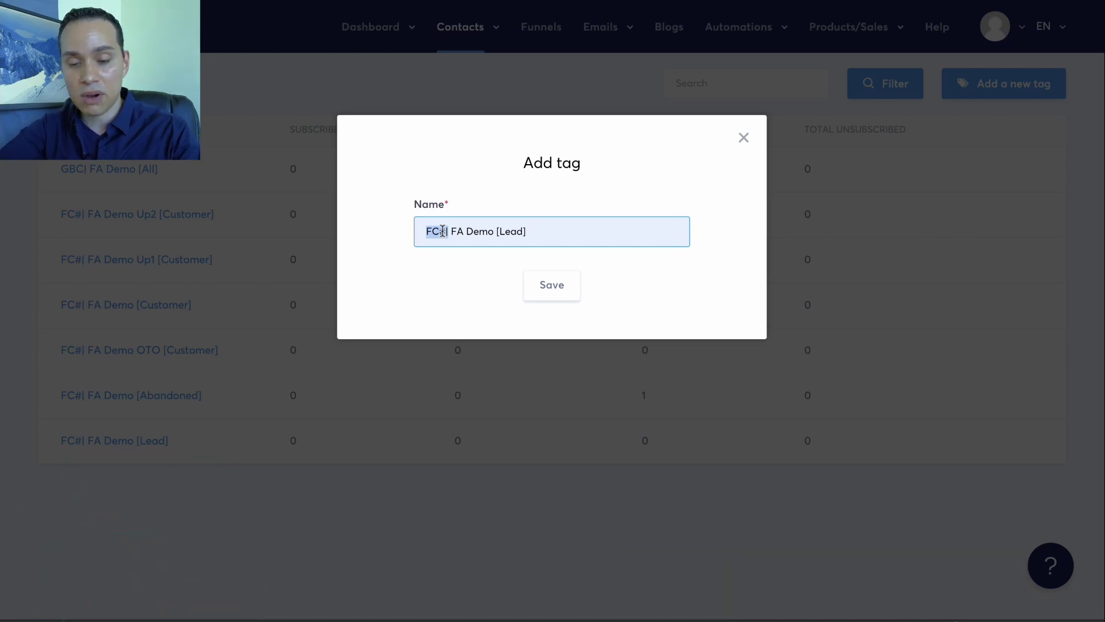
{"action": "type", "text": "SFP"}
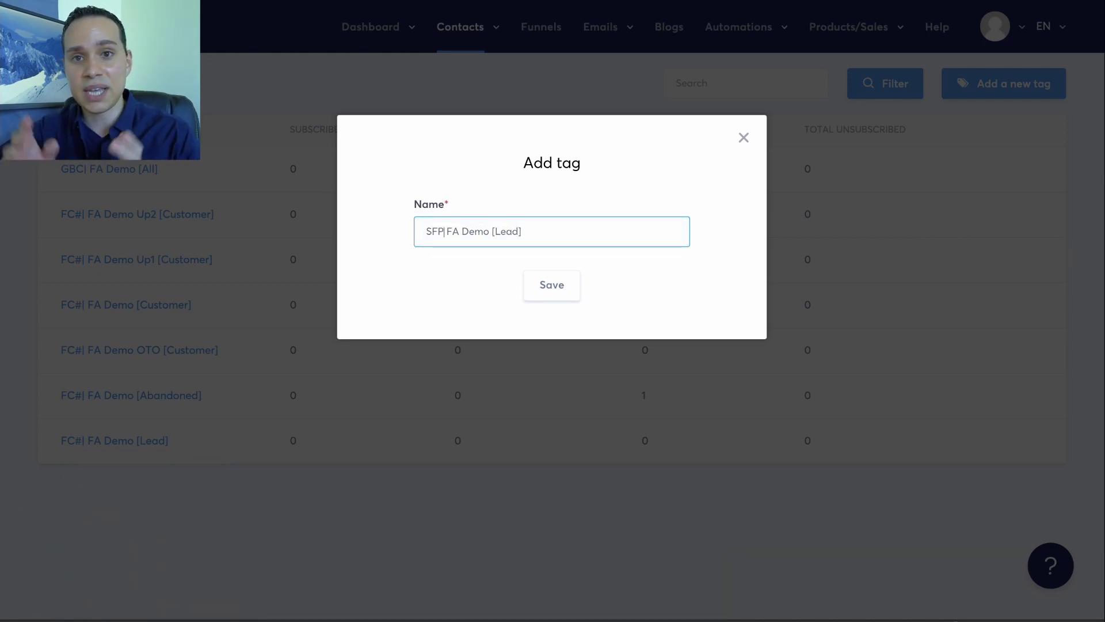
{"action": "key", "text": "ctrl+z"}
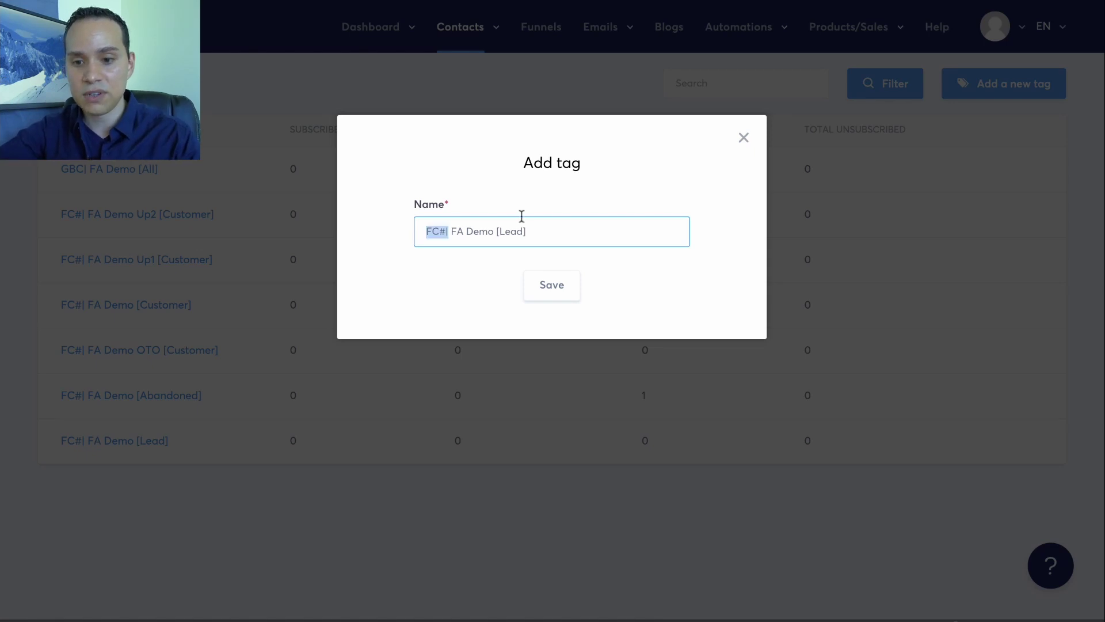
{"action": "left_click", "coordinate": [524, 232]}
{"action": "left_click_drag", "start_coordinate": [525, 232], "coordinate": [495, 231]}
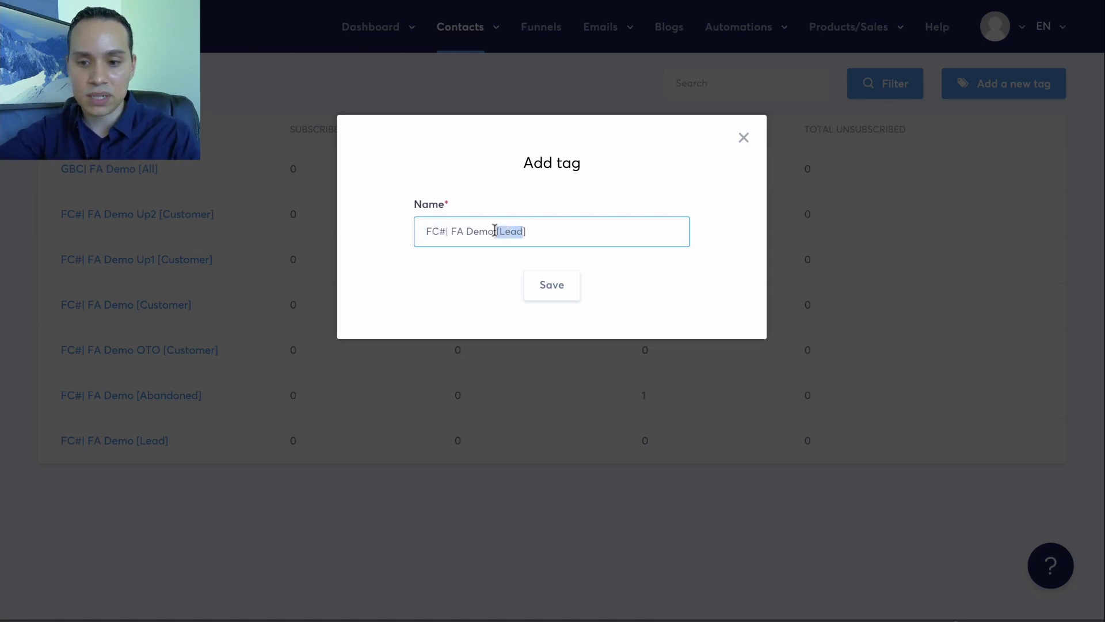
{"action": "left_click", "coordinate": [747, 138]}
- Fill a new tag's name with "FC#| FA Demo Up2 [Customer]", shorten it to "FC#| FA Demo [Customer]", and close the form without saving
{"action": "left_click", "coordinate": [986, 82]}
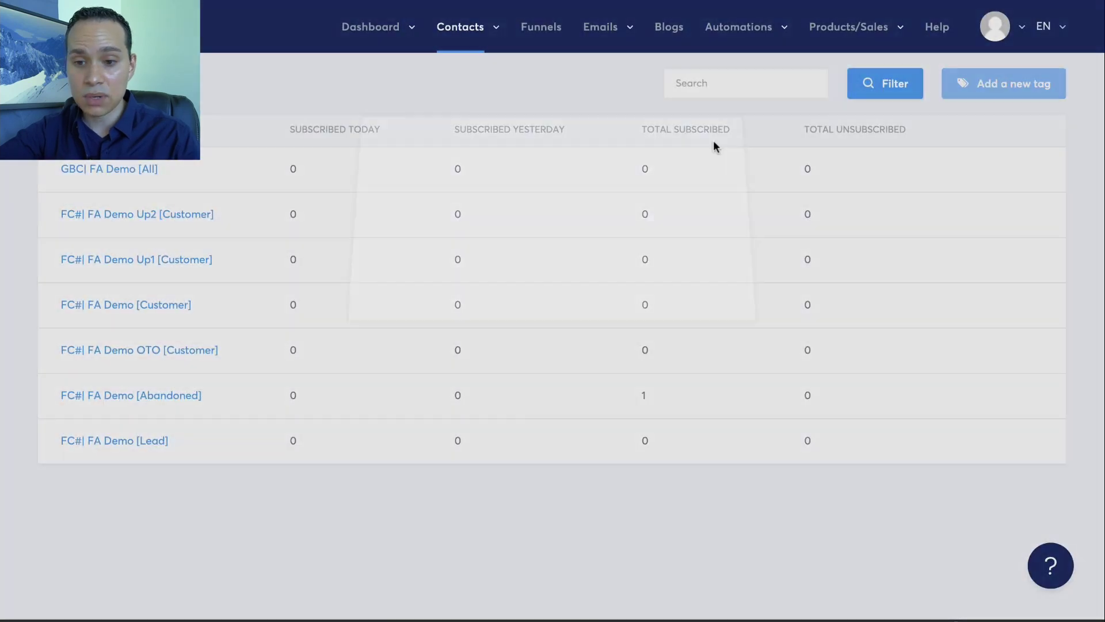
{"action": "left_click", "coordinate": [473, 234]}
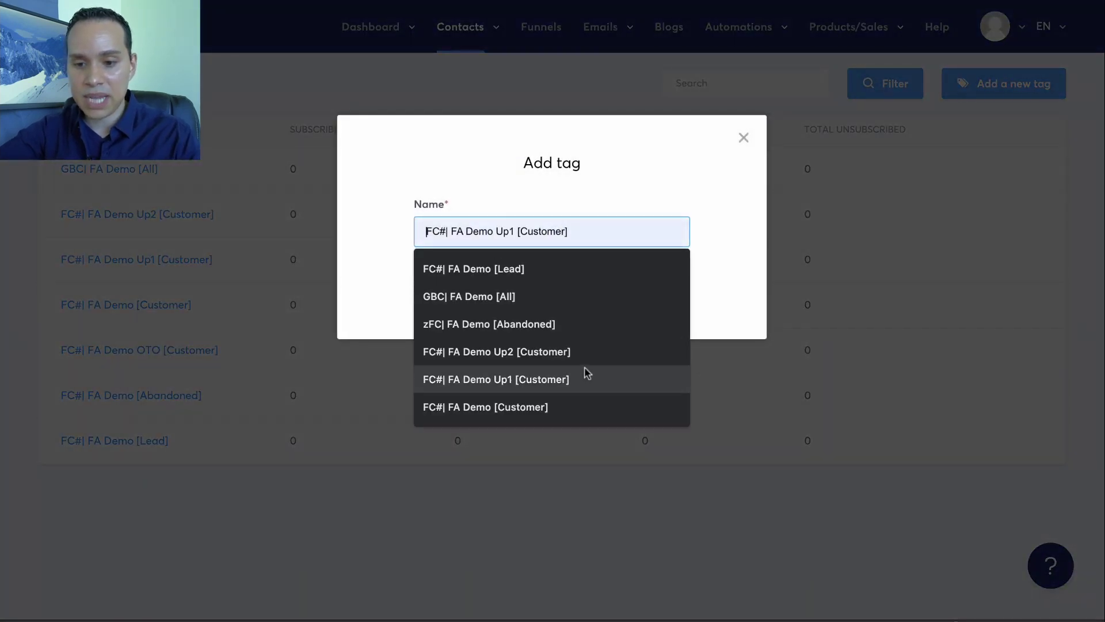
{"action": "left_click", "coordinate": [590, 352]}
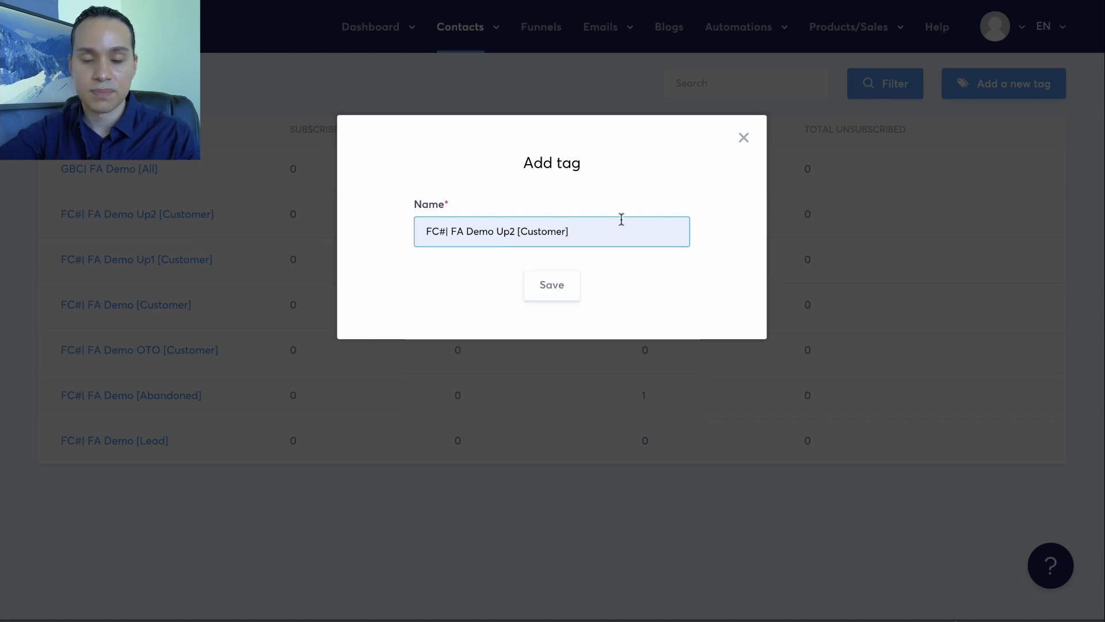
{"action": "left_click", "coordinate": [515, 231]}
{"action": "key", "text": "BackSpace"}
{"action": "key", "text": "BackSpace"}
{"action": "key", "text": "BackSpace"}
{"action": "key", "text": "BackSpace"}
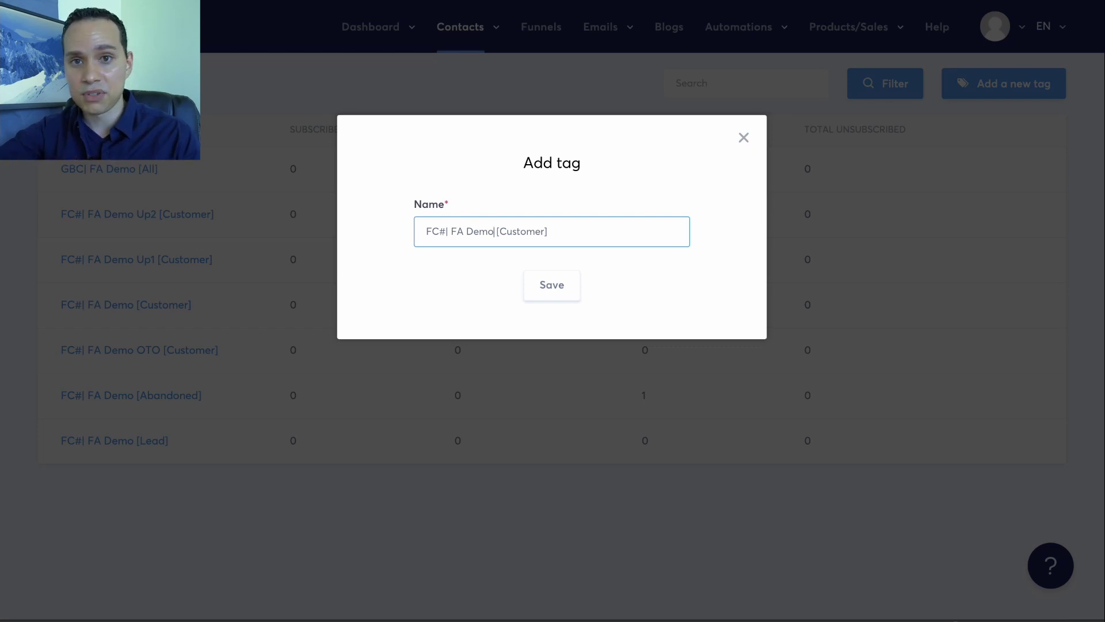
{"action": "left_click", "coordinate": [744, 139]}
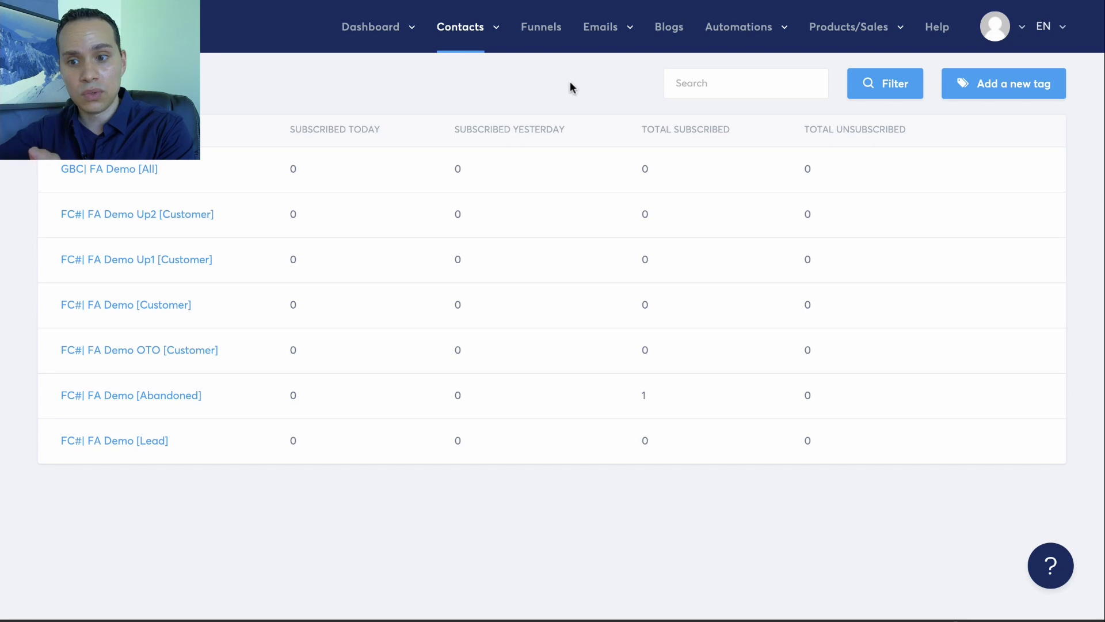
- Open the landing page step of the funnel "F62 - zFC| Fresh Ads Demo Template"
{"action": "left_click", "coordinate": [539, 40]}
{"action": "mouse_move", "coordinate": [740, 29]}
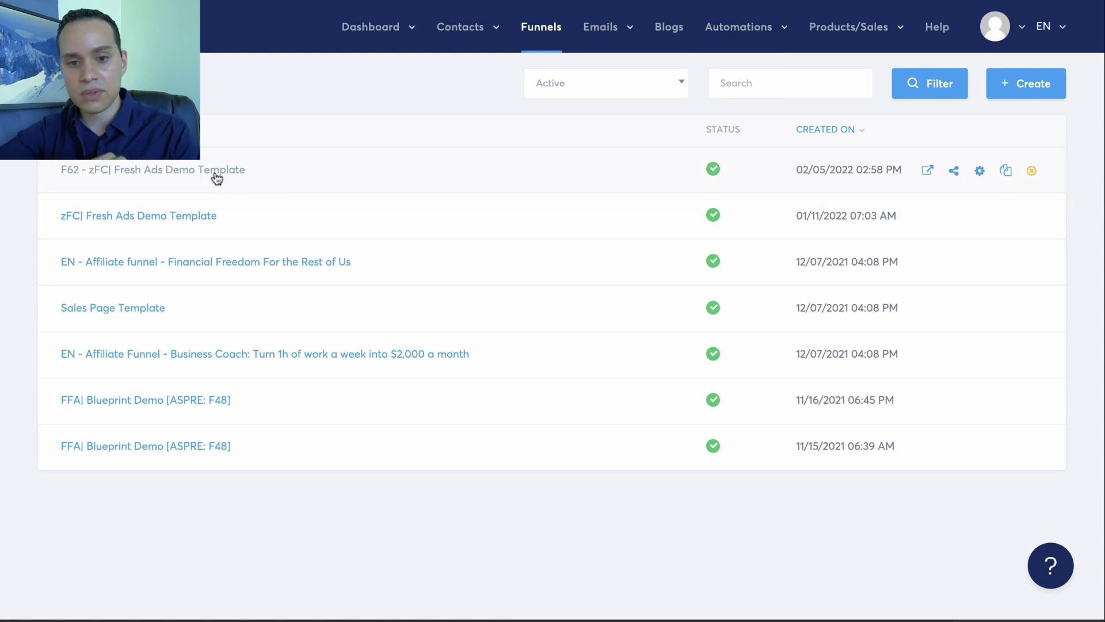
{"action": "left_click", "coordinate": [115, 178]}
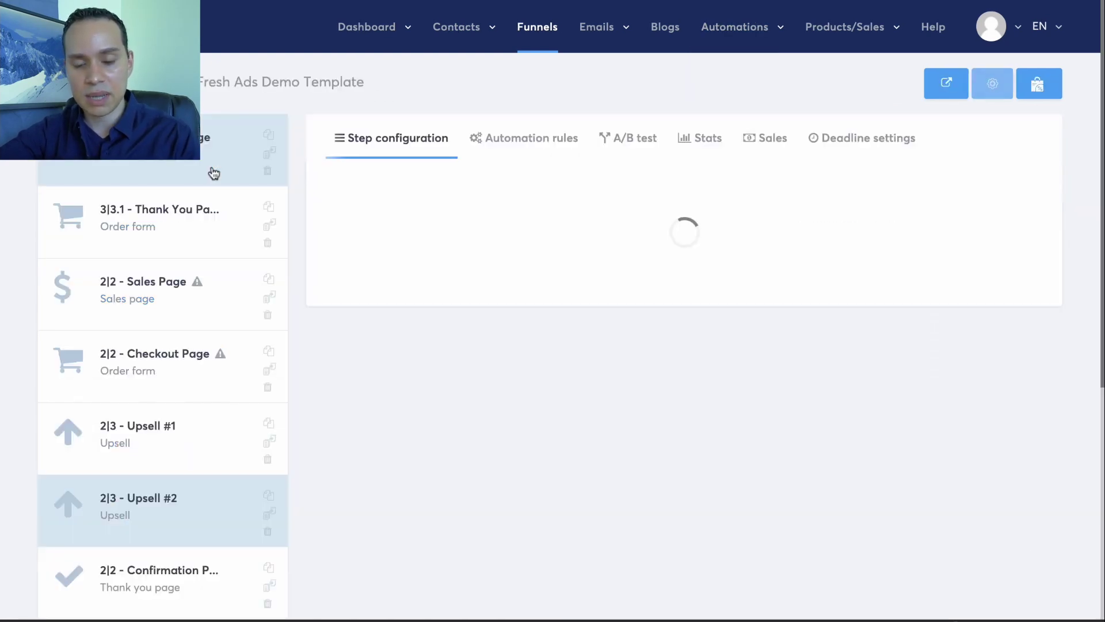
{"action": "left_click", "coordinate": [230, 158]}
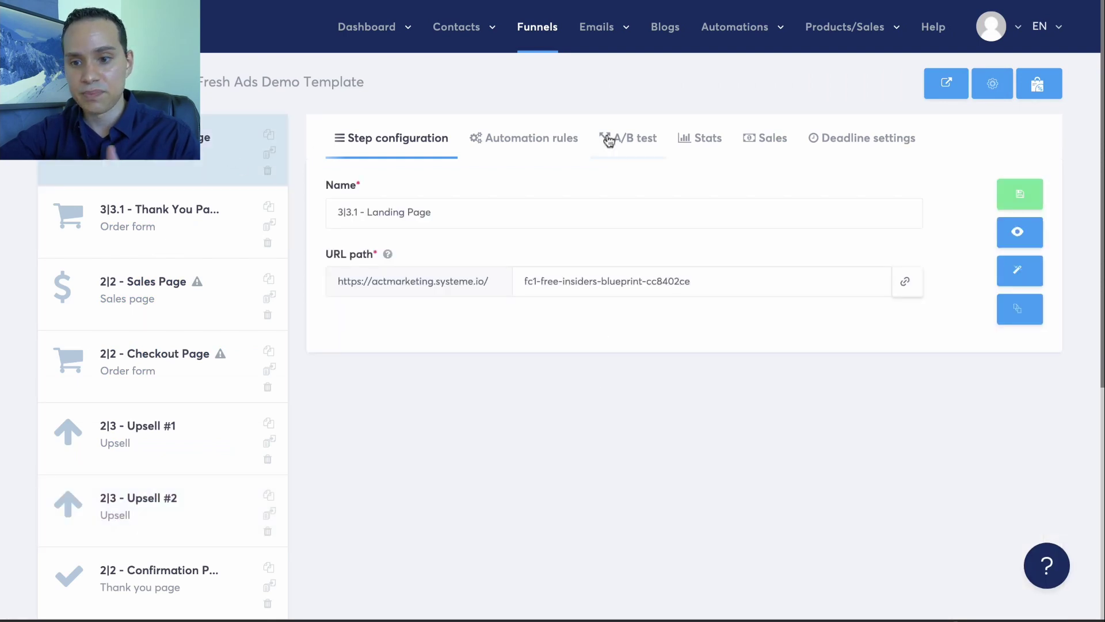
- Start an automation rule on the landing page step with the trigger "Funnel step form subscribed"
{"action": "left_click", "coordinate": [547, 138]}
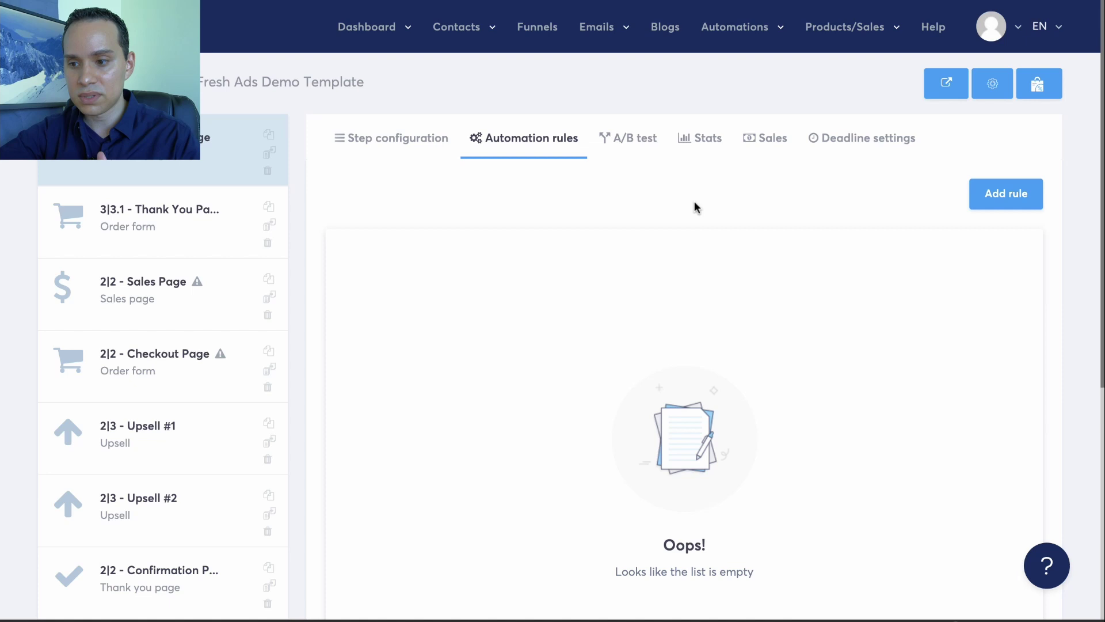
{"action": "left_click", "coordinate": [987, 191]}
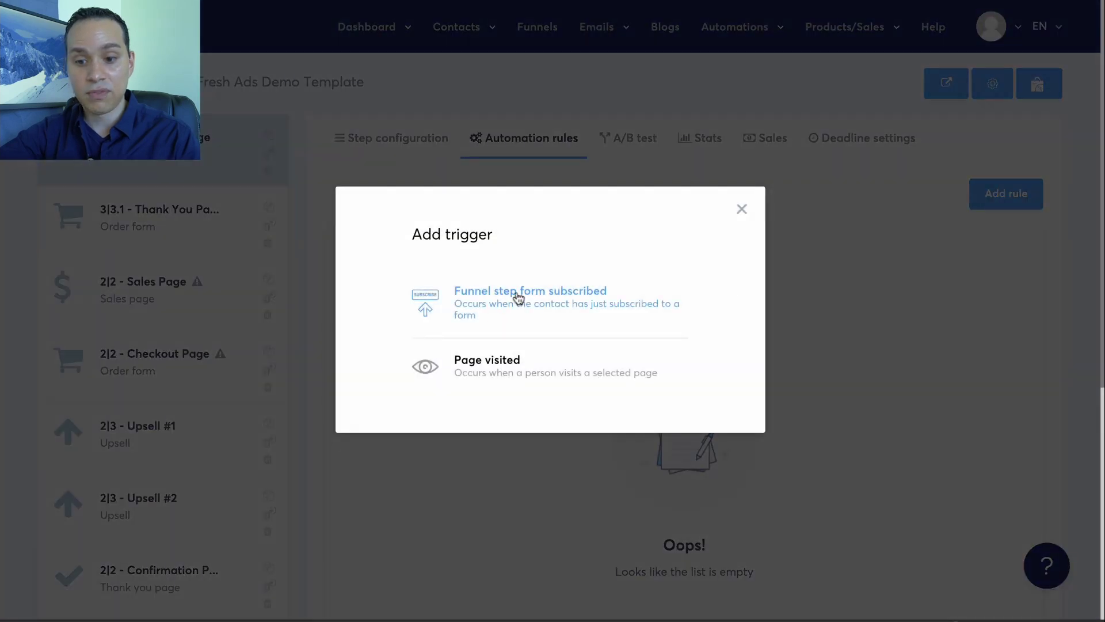
{"action": "left_click", "coordinate": [565, 311]}
{"action": "scroll", "coordinate": [613, 242], "scroll_direction": "down", "scroll_amount": 1}
{"action": "scroll", "coordinate": [614, 247], "scroll_direction": "down", "scroll_amount": 3}
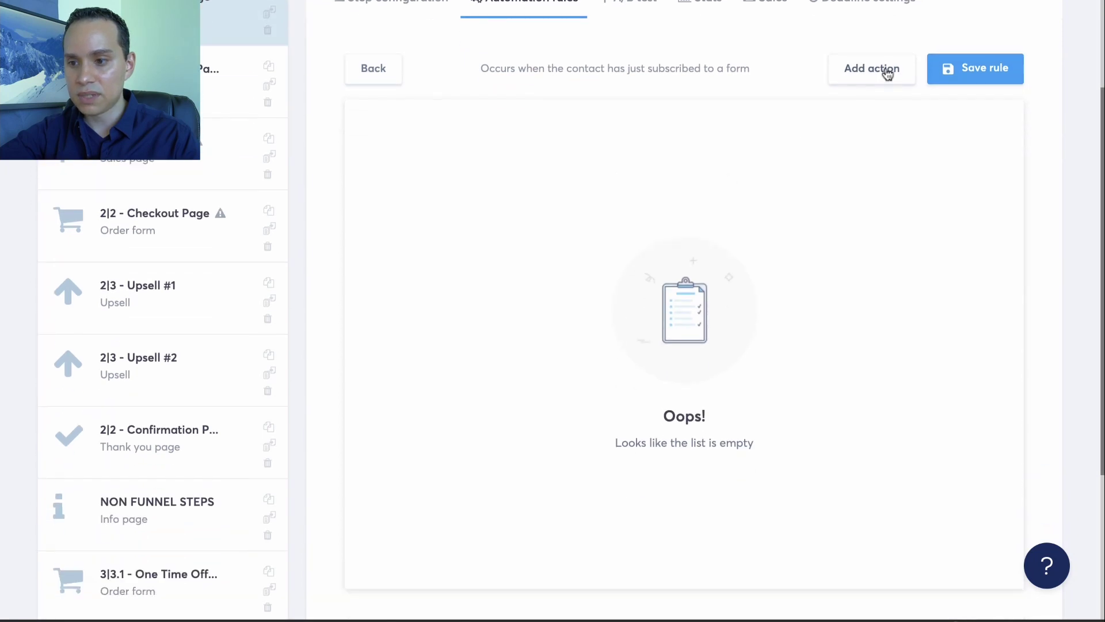
- Add an "Add a tag" action with the tag "FC#| FA Demo [Lead]" to the form-subscribed rule and save it
{"action": "left_click", "coordinate": [883, 70]}
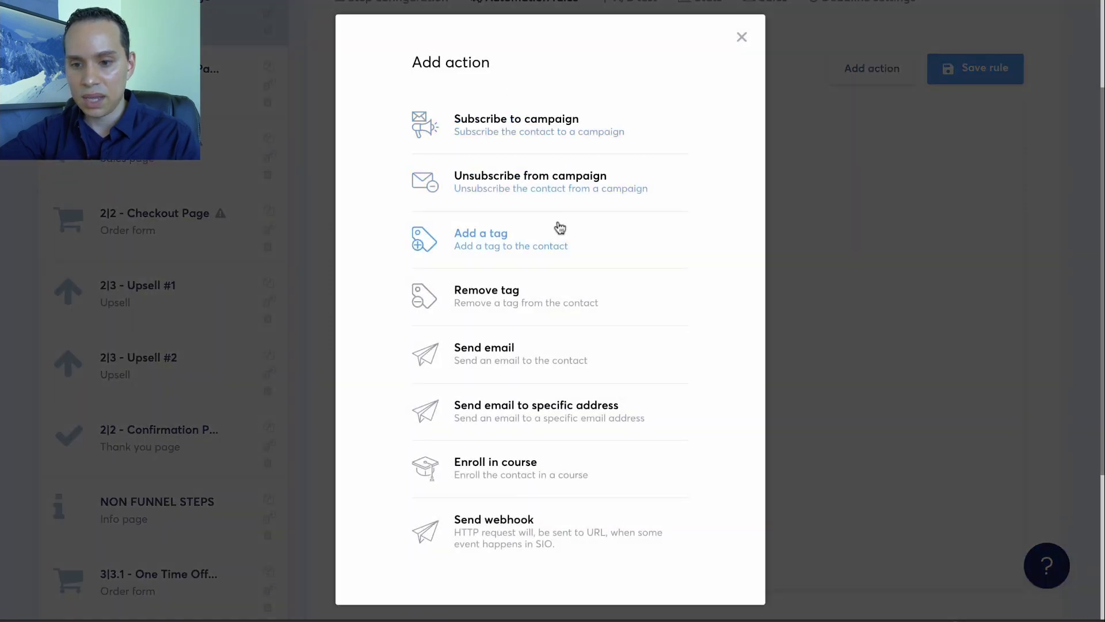
{"action": "left_click", "coordinate": [520, 247]}
{"action": "left_click", "coordinate": [728, 163]}
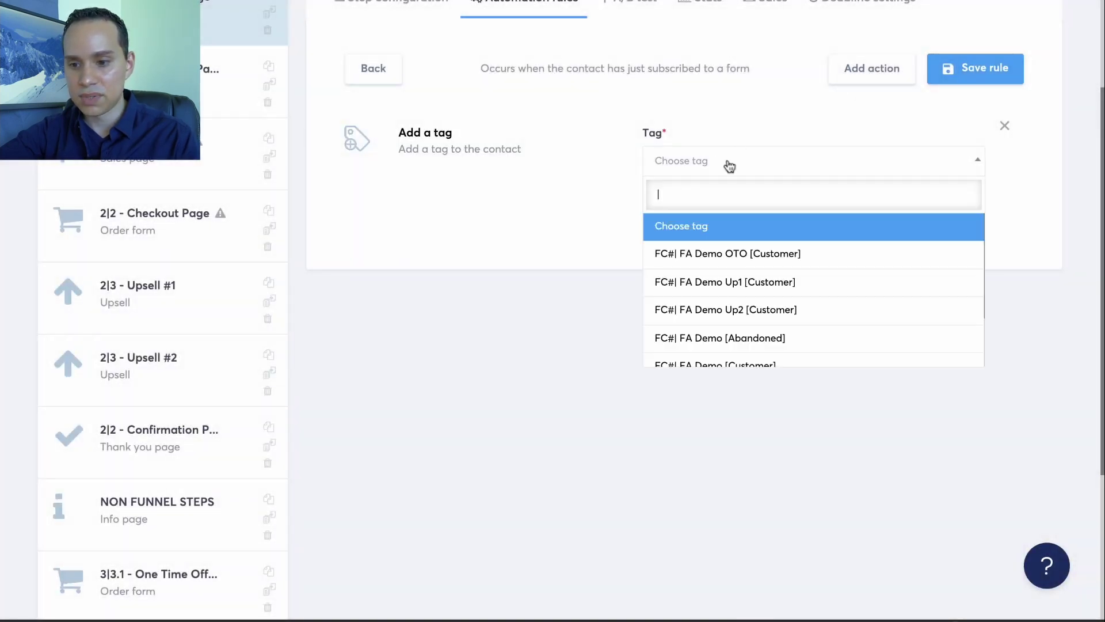
{"action": "type", "text": "le"}
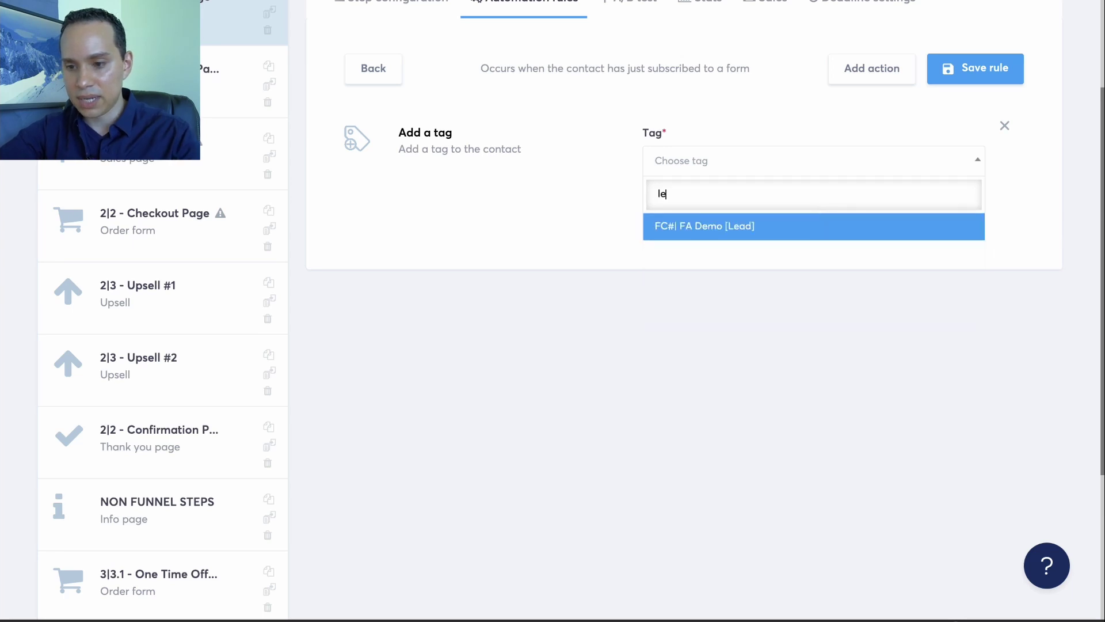
{"action": "left_click", "coordinate": [783, 226]}
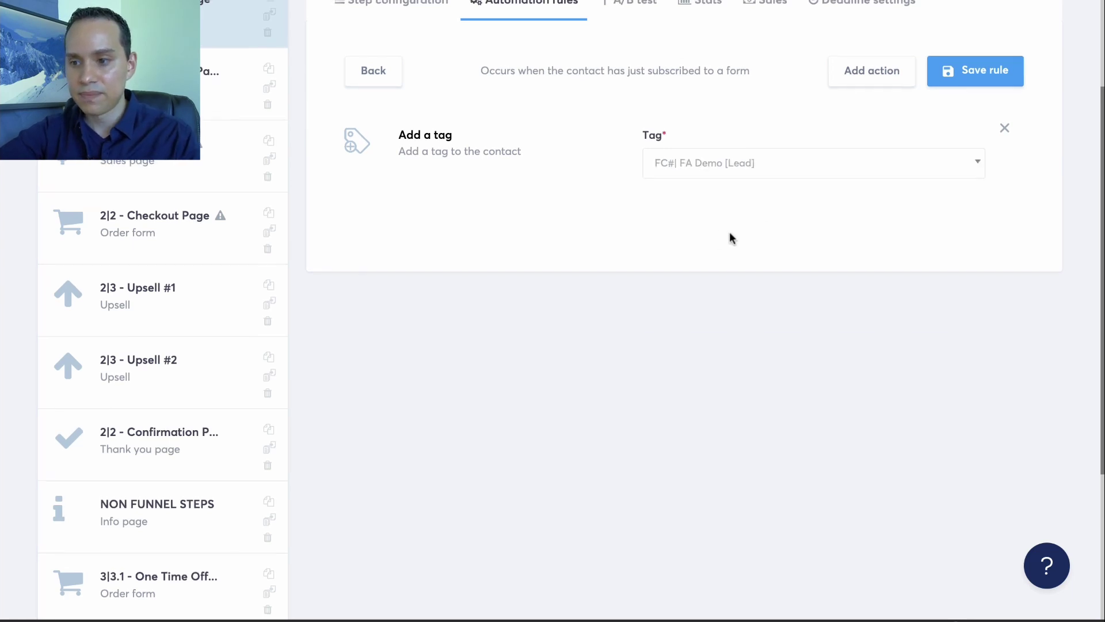
{"action": "scroll", "coordinate": [730, 236], "scroll_direction": "up", "scroll_amount": 1}
{"action": "left_click", "coordinate": [953, 122]}
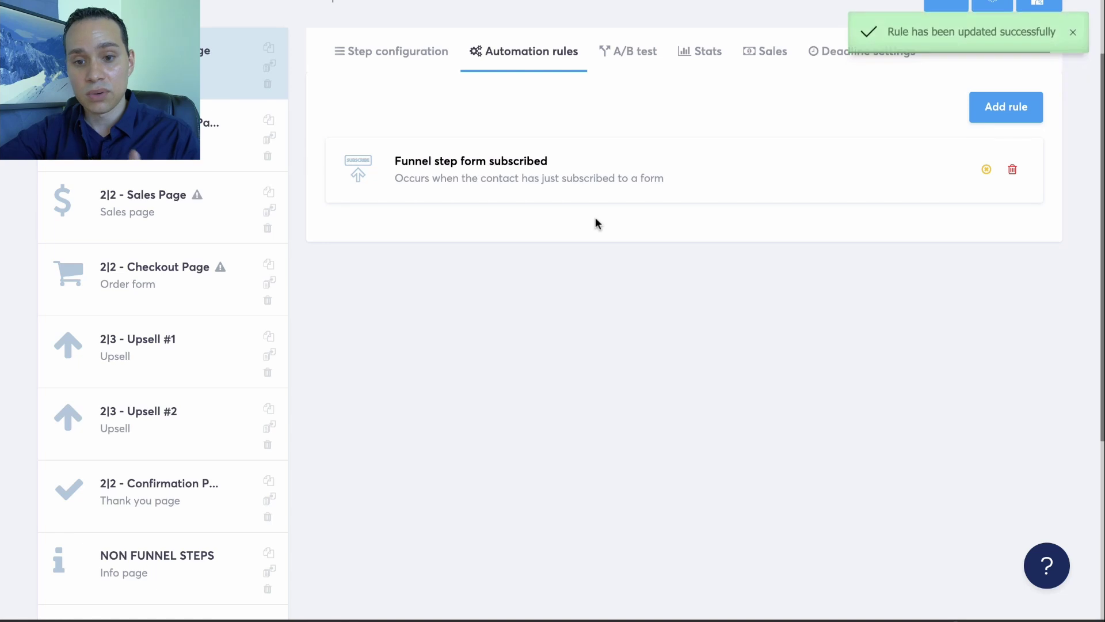
- Start an automation rule on the "2|2 - Checkout Page" step with the trigger "New sale"
{"action": "scroll", "coordinate": [553, 225], "scroll_direction": "up", "scroll_amount": 2}
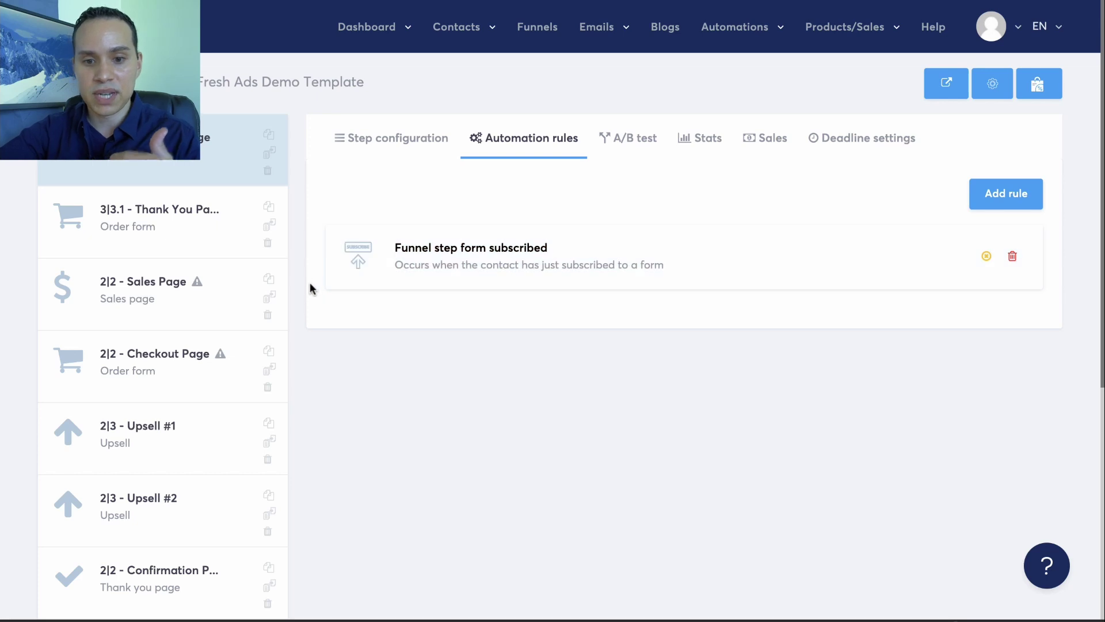
{"action": "scroll", "coordinate": [207, 212], "scroll_direction": "down", "scroll_amount": 1}
{"action": "scroll", "coordinate": [207, 212], "scroll_direction": "down", "scroll_amount": 1}
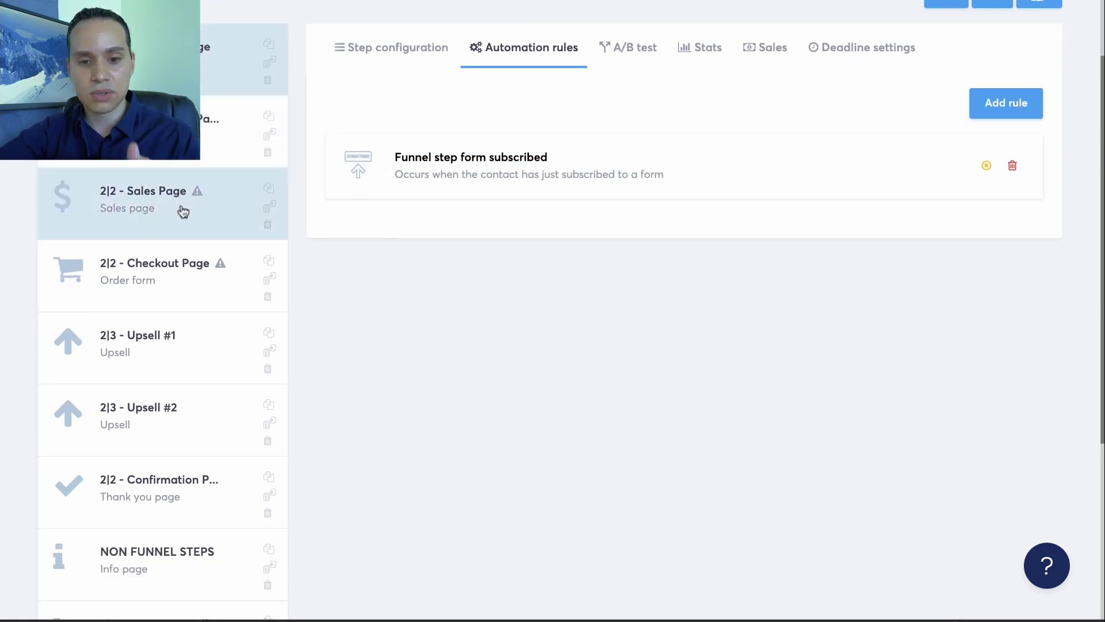
{"action": "left_click", "coordinate": [182, 280]}
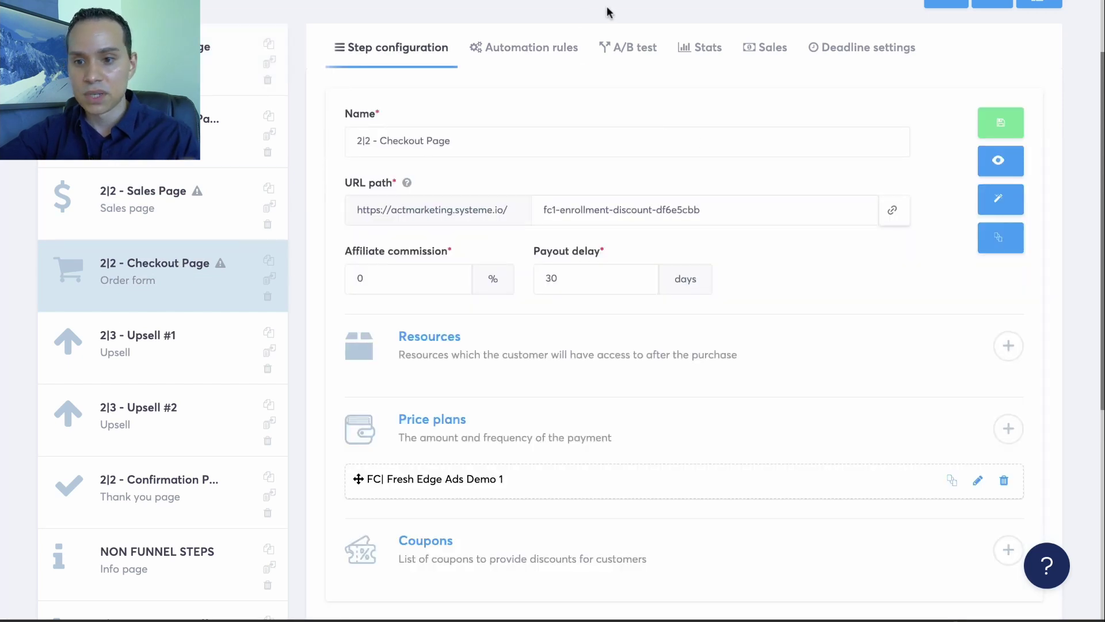
{"action": "left_click", "coordinate": [541, 47]}
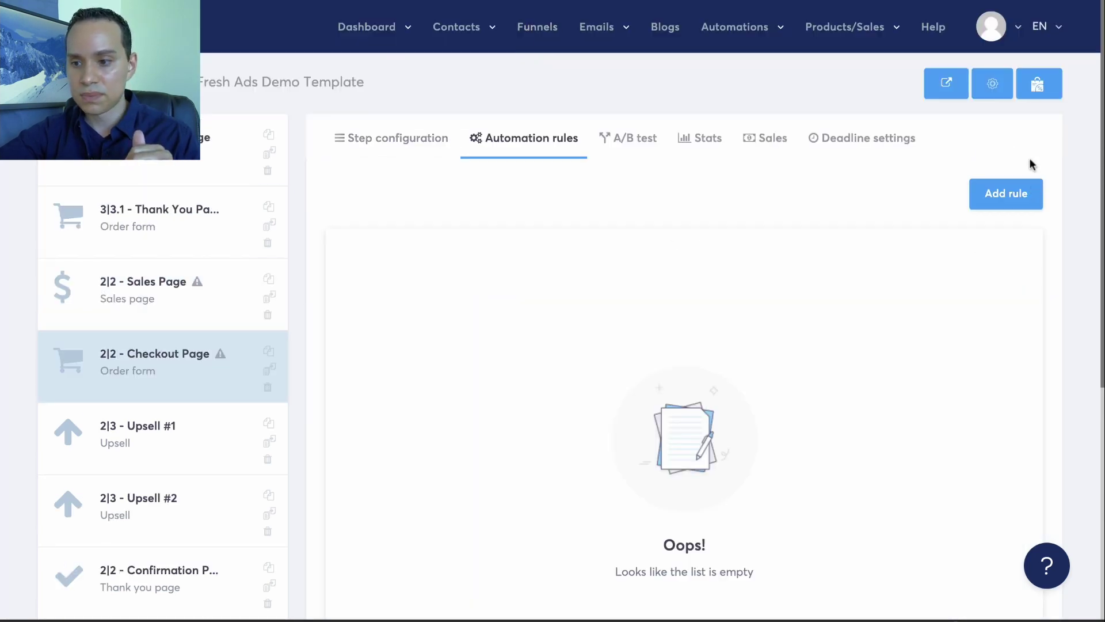
{"action": "left_click", "coordinate": [1008, 197]}
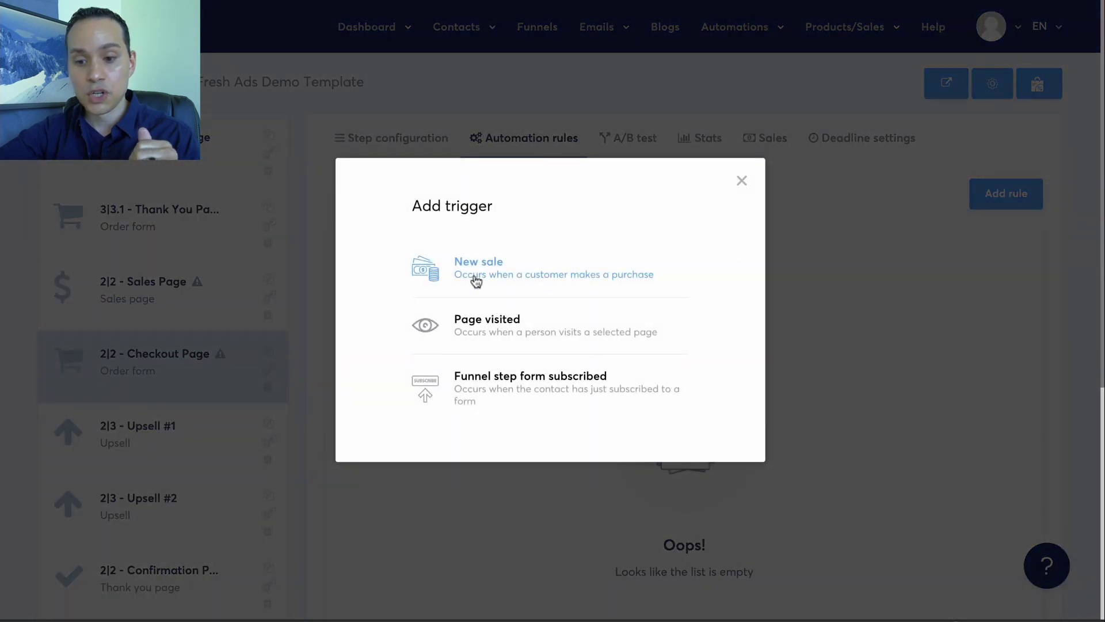
{"action": "left_click", "coordinate": [495, 278]}
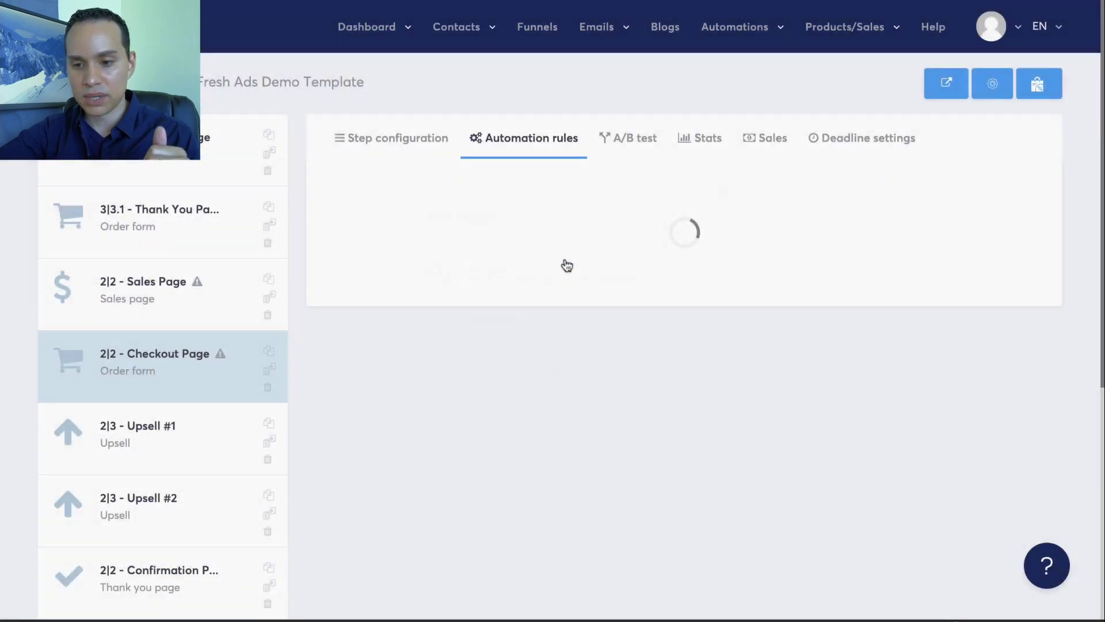
- Add an "Add a tag" action with the tag "FC#| FA Demo [Customer]" to the new-sale rule and save it
{"action": "scroll", "coordinate": [708, 262], "scroll_direction": "down", "scroll_amount": 2}
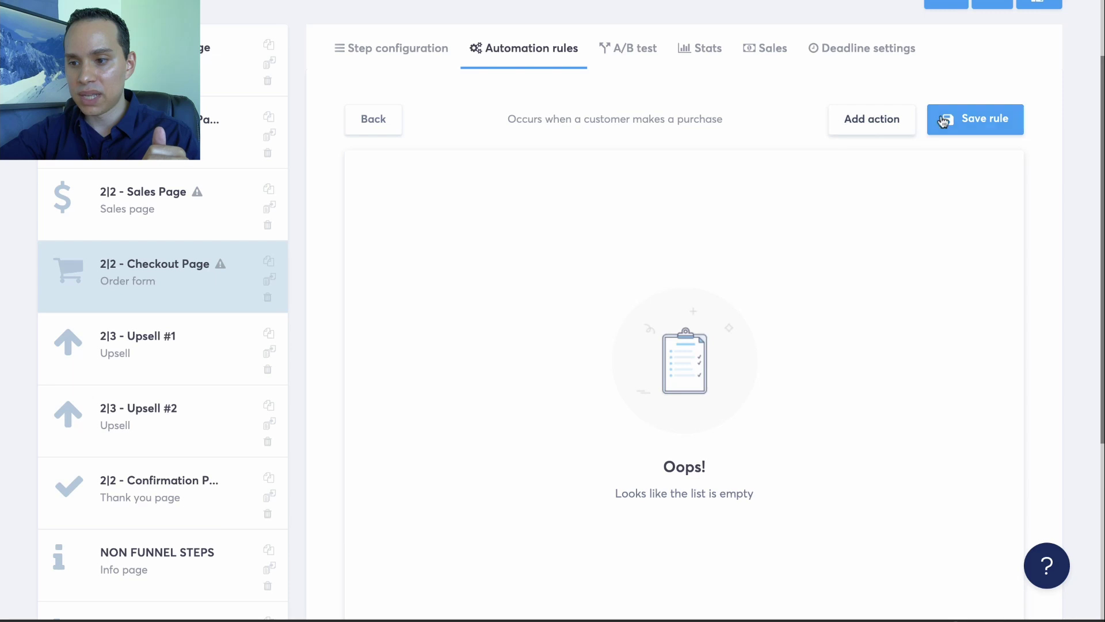
{"action": "left_click", "coordinate": [901, 123]}
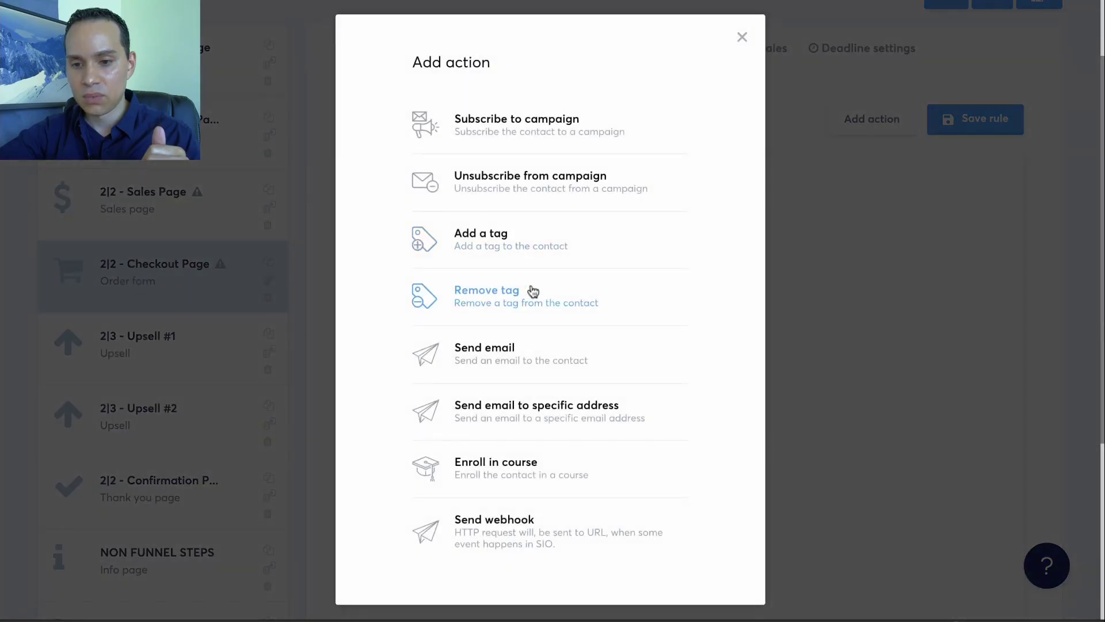
{"action": "left_click", "coordinate": [557, 246]}
{"action": "left_click", "coordinate": [775, 214]}
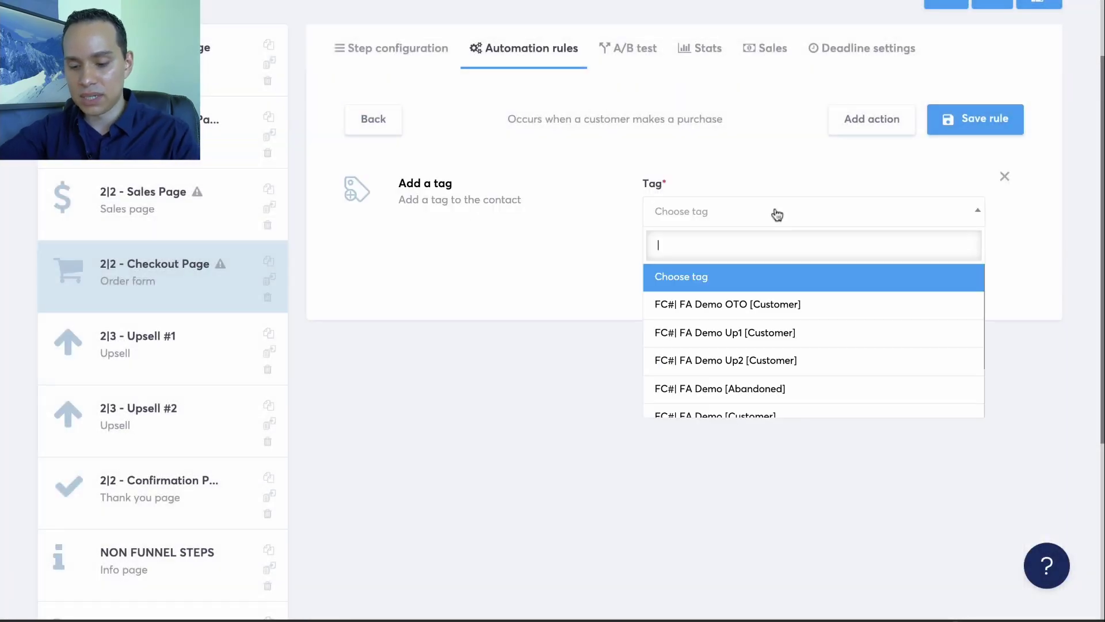
{"action": "type", "text": "cu"}
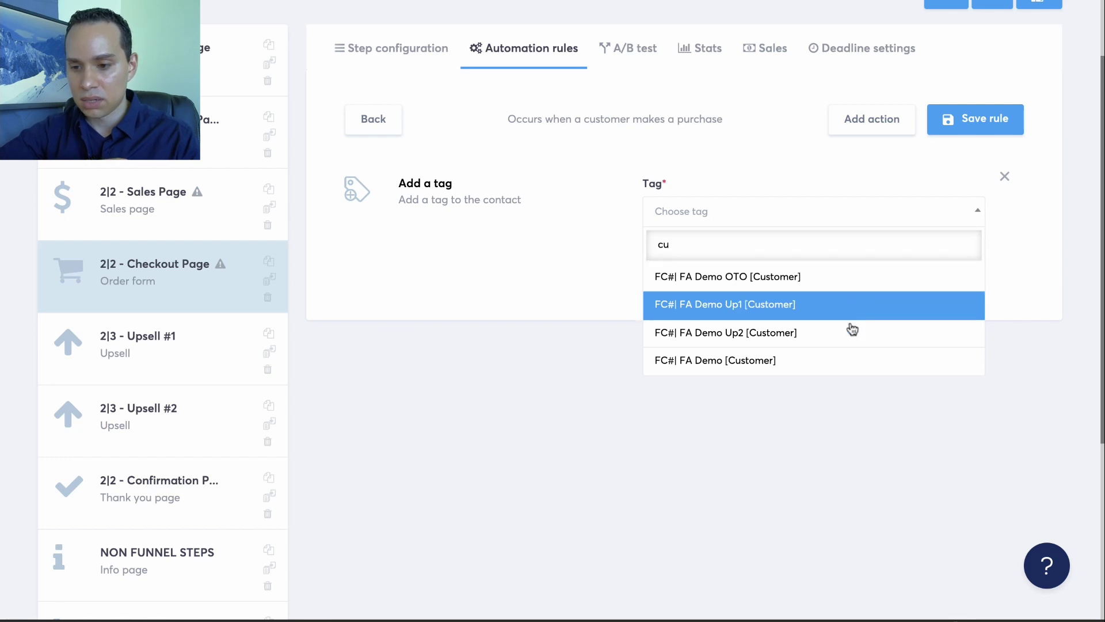
{"action": "left_click", "coordinate": [827, 361]}
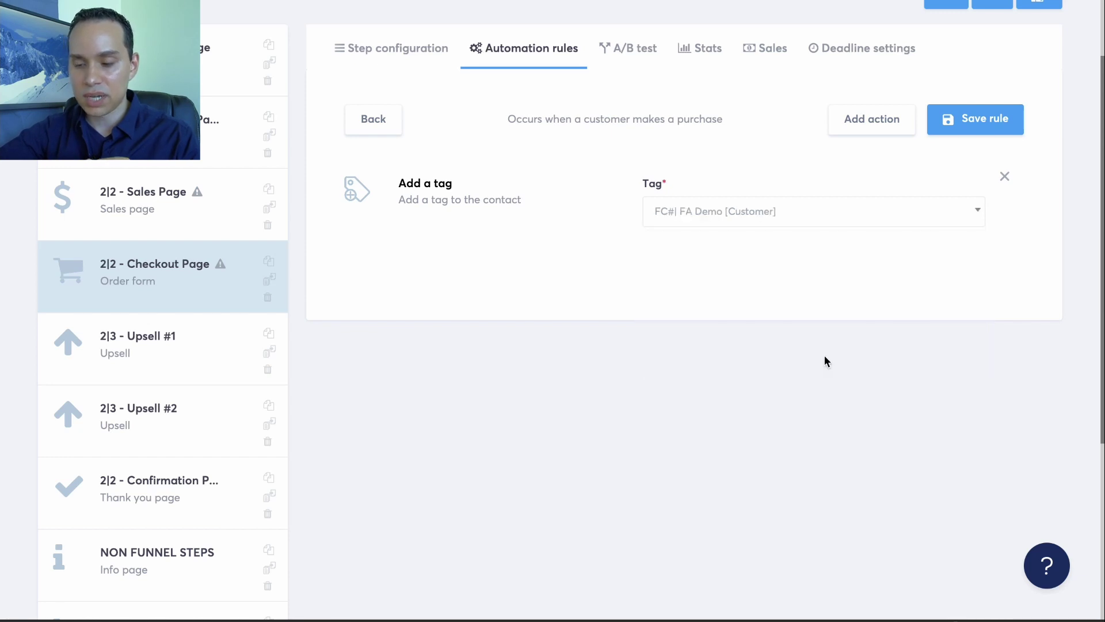
{"action": "left_click", "coordinate": [970, 137]}
{"action": "left_click", "coordinate": [889, 178]}
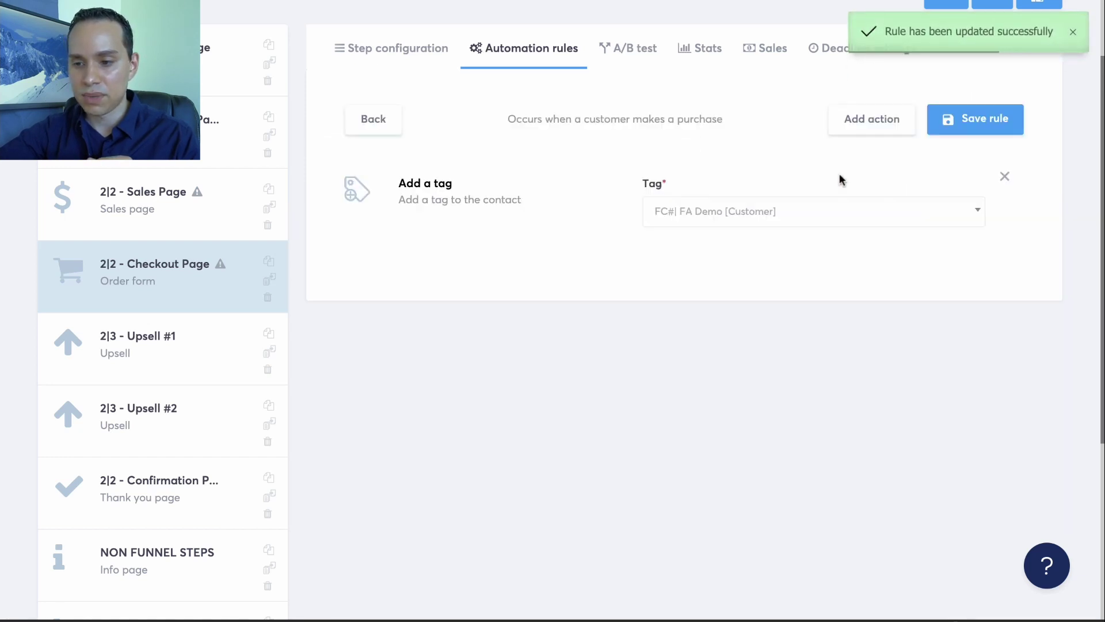
- Add a "Remove tag" action to the new-sale rule and try saving it with "FC#| FA Demo [Lead]" as the "Add a tag" action's tag
{"action": "left_click", "coordinate": [890, 127]}
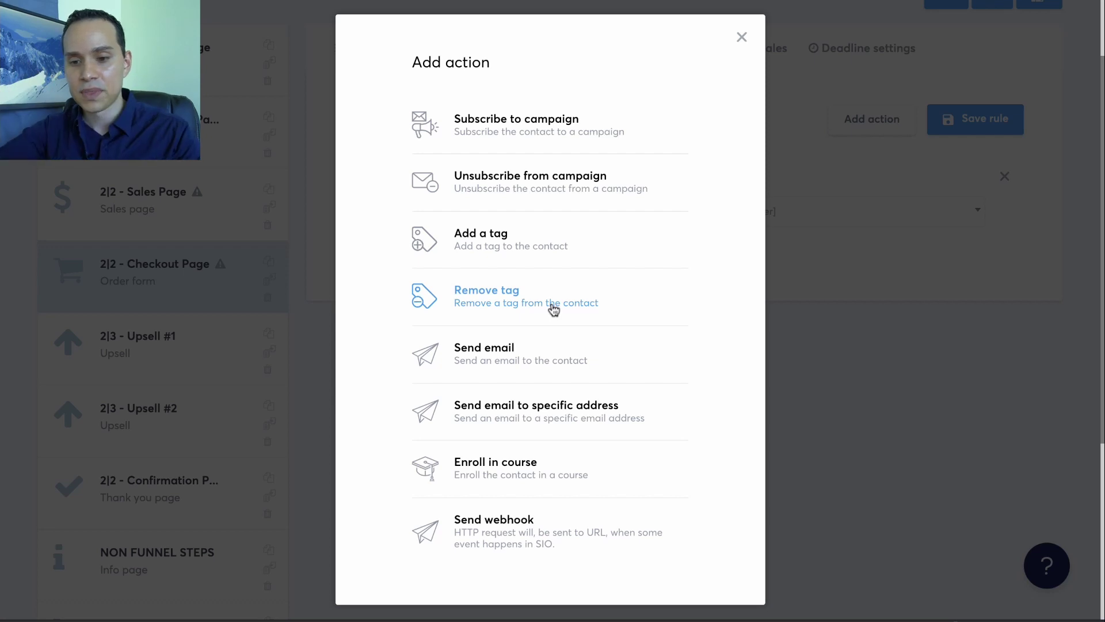
{"action": "left_click", "coordinate": [554, 310]}
{"action": "left_click", "coordinate": [749, 349]}
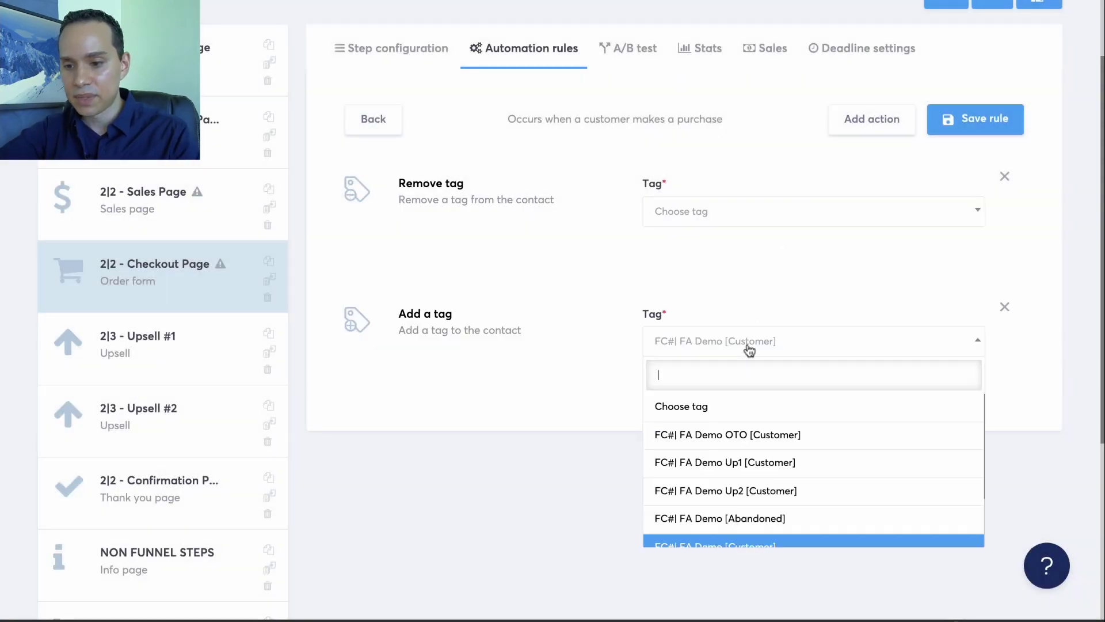
{"action": "type", "text": "lea"}
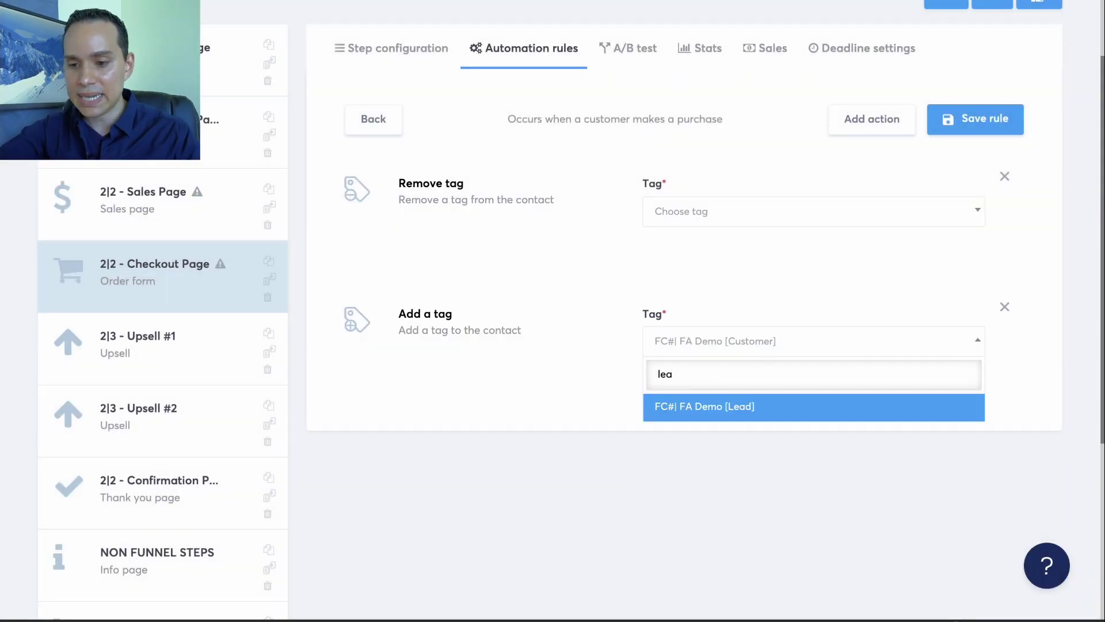
{"action": "key", "text": "Return"}
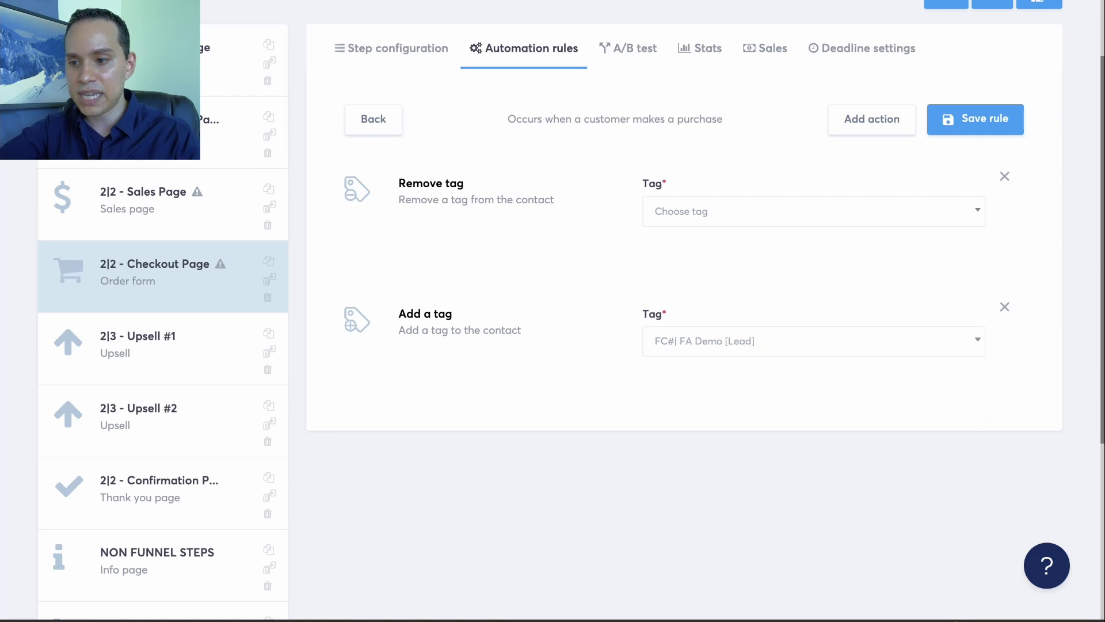
{"action": "left_click", "coordinate": [966, 137]}
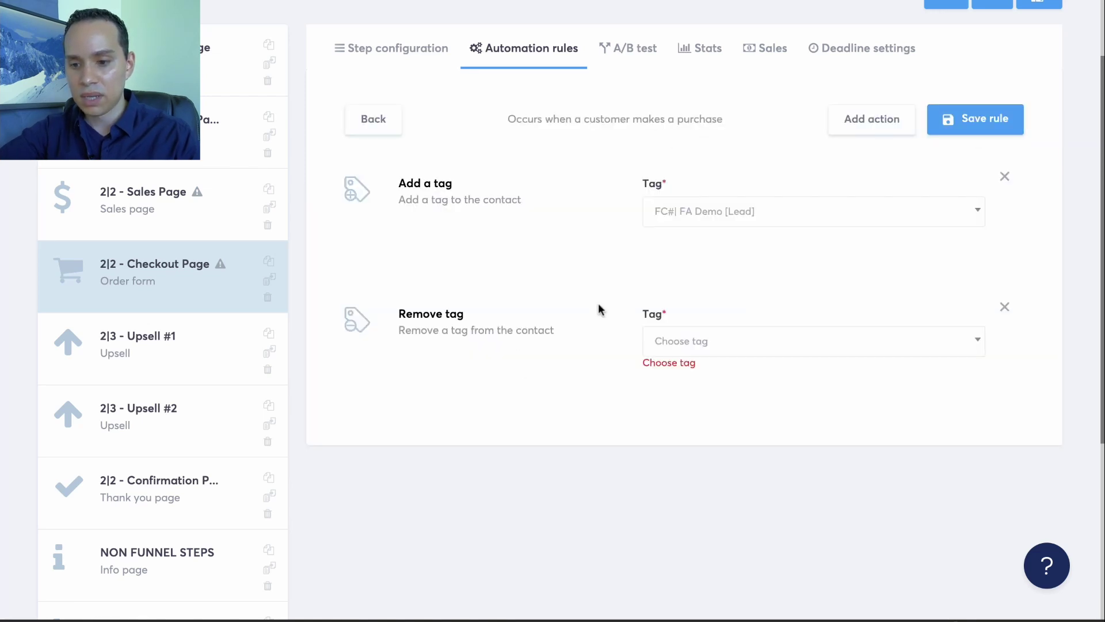
- Choose "FC#| FA Demo [Lead]" as the tag for the new-sale rule's "Remove tag" action
{"action": "left_click", "coordinate": [733, 344]}
{"action": "type", "text": "lea"}
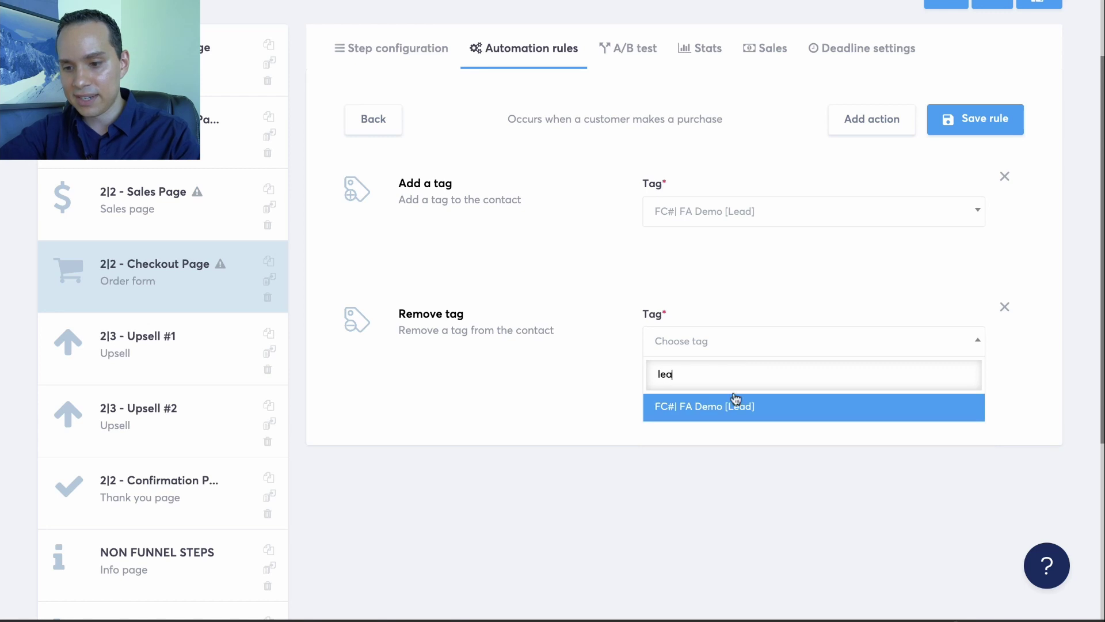
{"action": "left_click", "coordinate": [734, 403]}
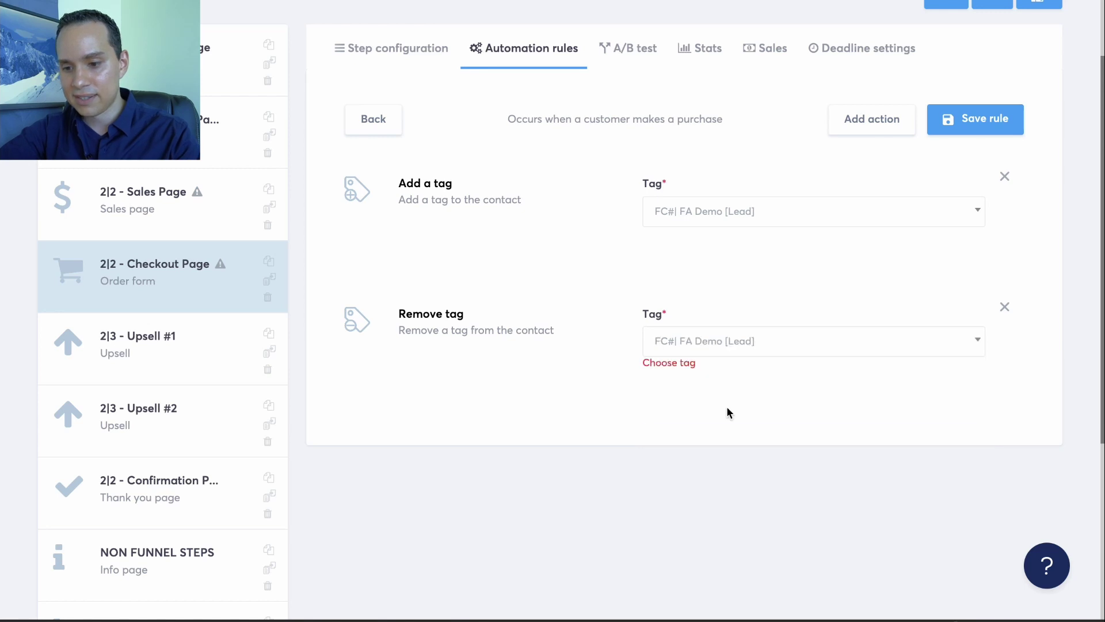
- Set the new-sale rule's "Add a tag" action to "FC#| FA Demo [Customer]", save the rule and review its saved actions
{"action": "left_click", "coordinate": [772, 343]}
{"action": "left_click", "coordinate": [741, 508]}
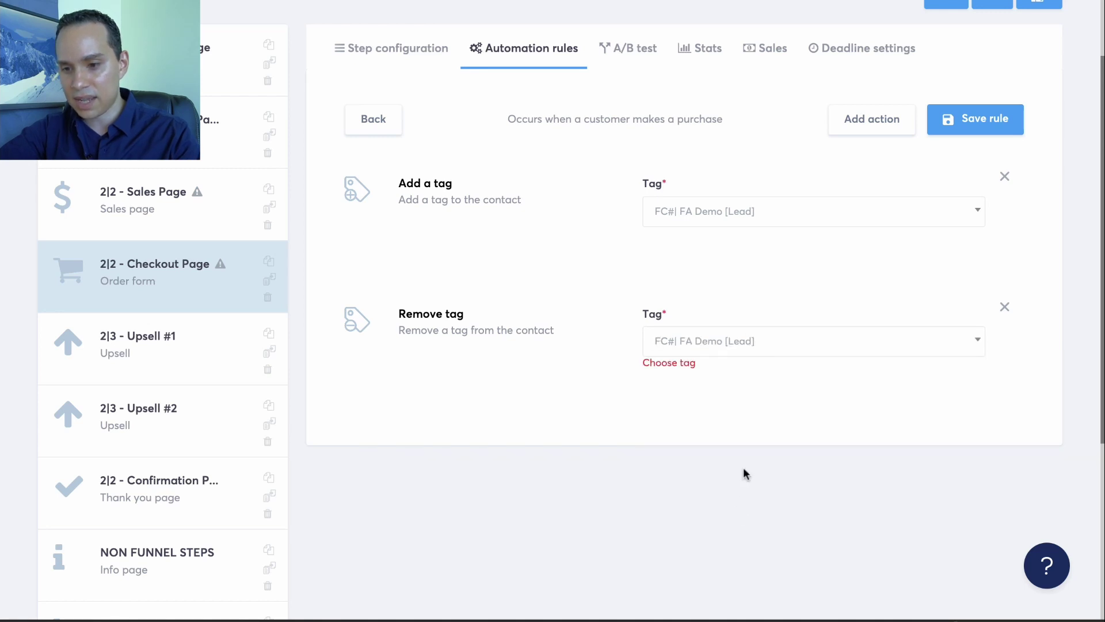
{"action": "left_click", "coordinate": [762, 211]}
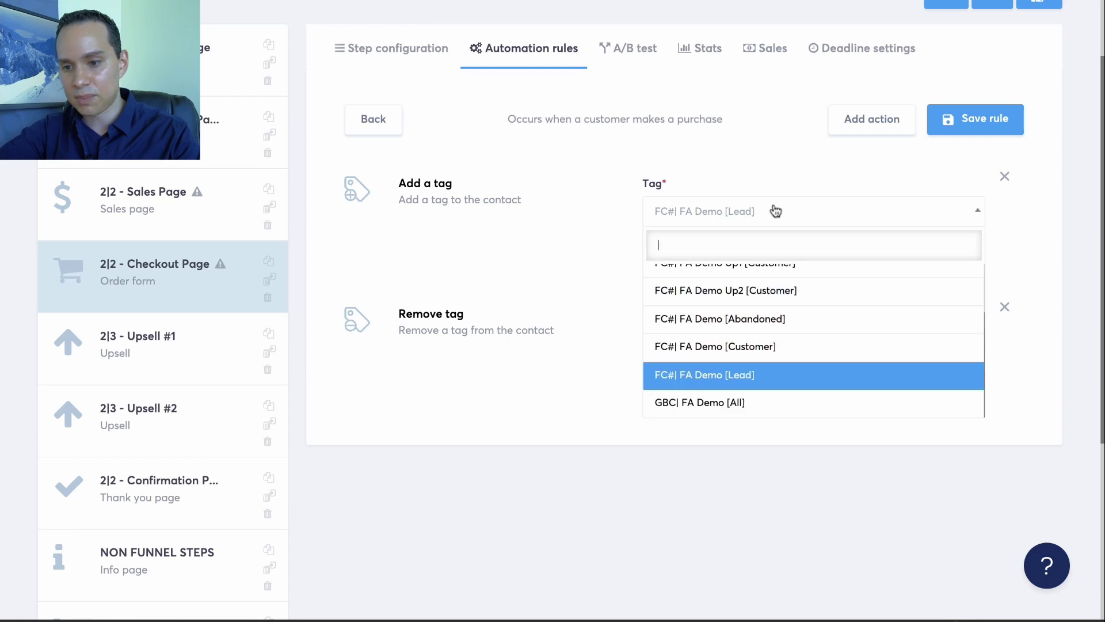
{"action": "type", "text": "cu"}
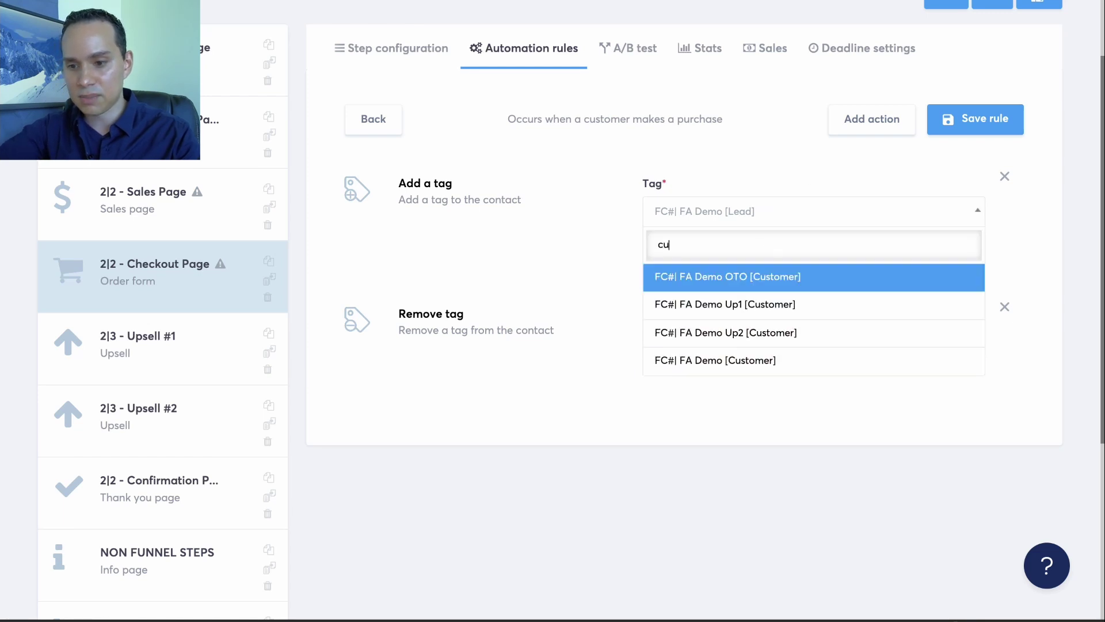
{"action": "left_click", "coordinate": [786, 362]}
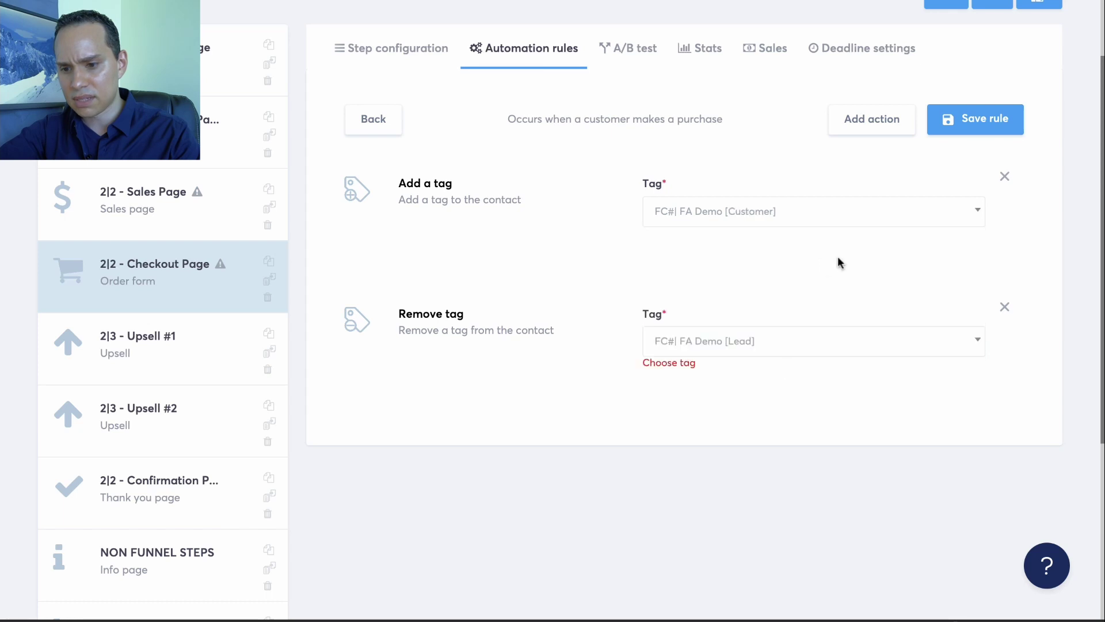
{"action": "left_click", "coordinate": [966, 110]}
{"action": "left_click", "coordinate": [682, 197]}
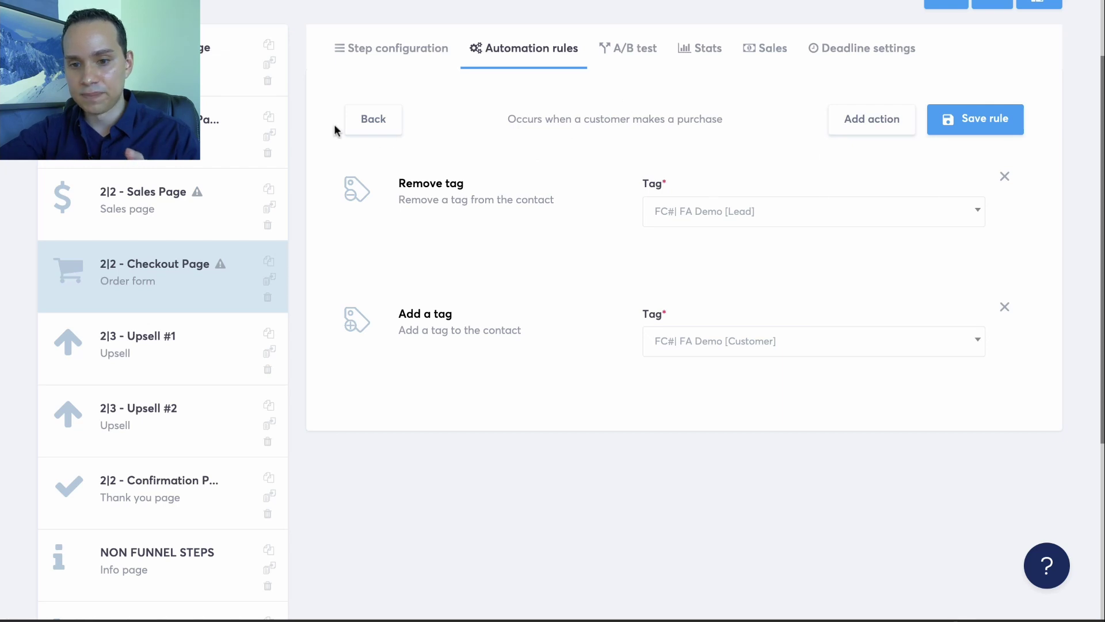
{"action": "left_click", "coordinate": [361, 126]}
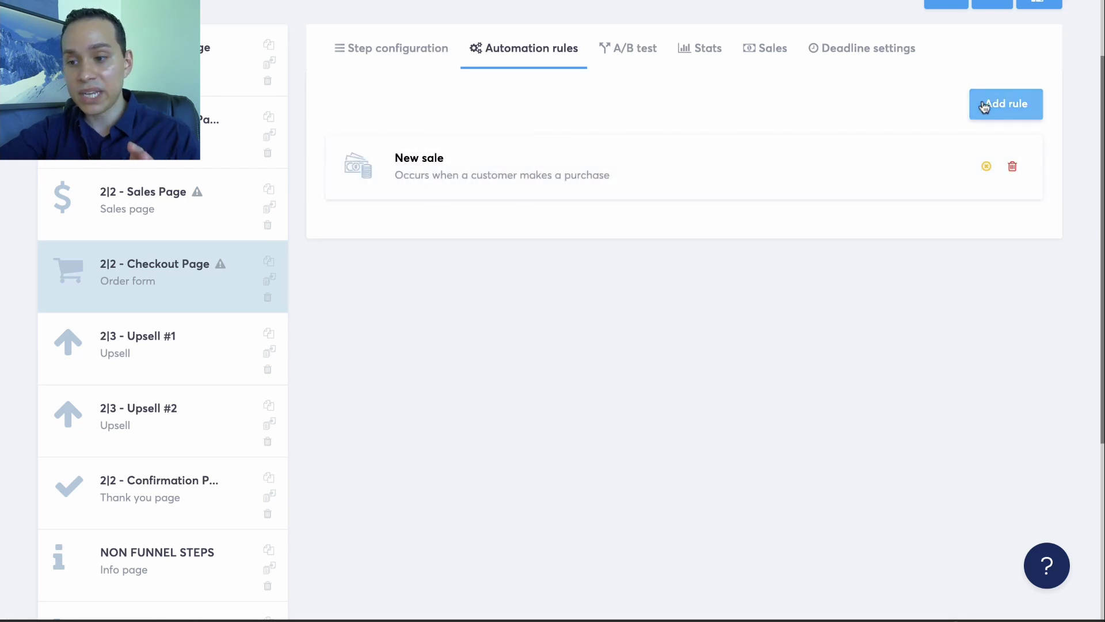
- Create a "Funnel step form subscribed" rule on the checkout page that adds the tag "FC#| FA Demo [Abandoned]" and save it
{"action": "left_click", "coordinate": [982, 105]}
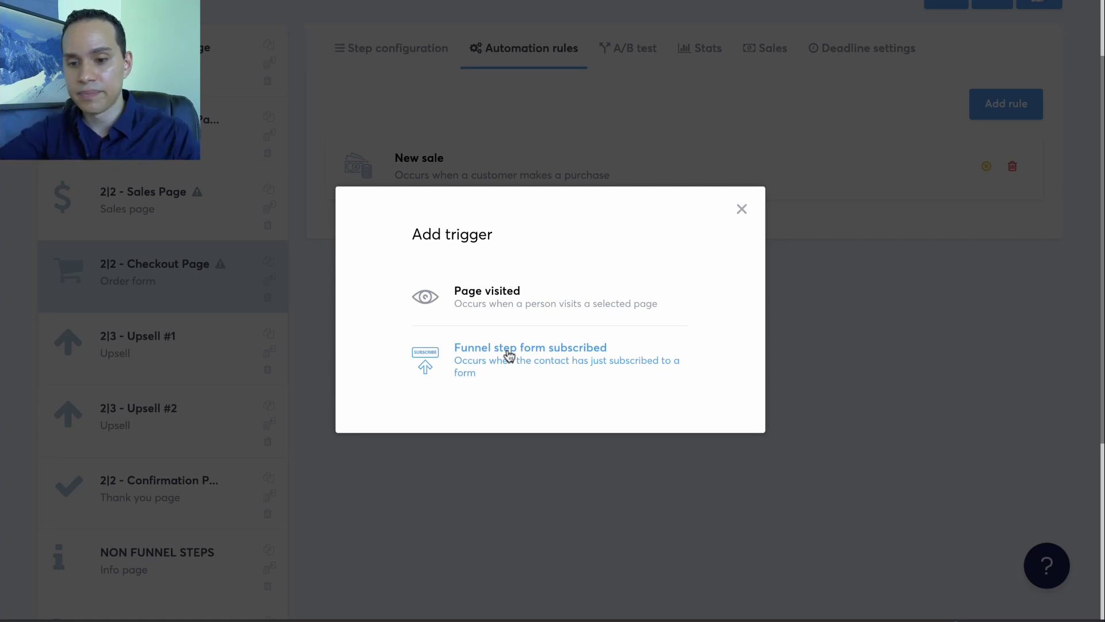
{"action": "left_click", "coordinate": [509, 355]}
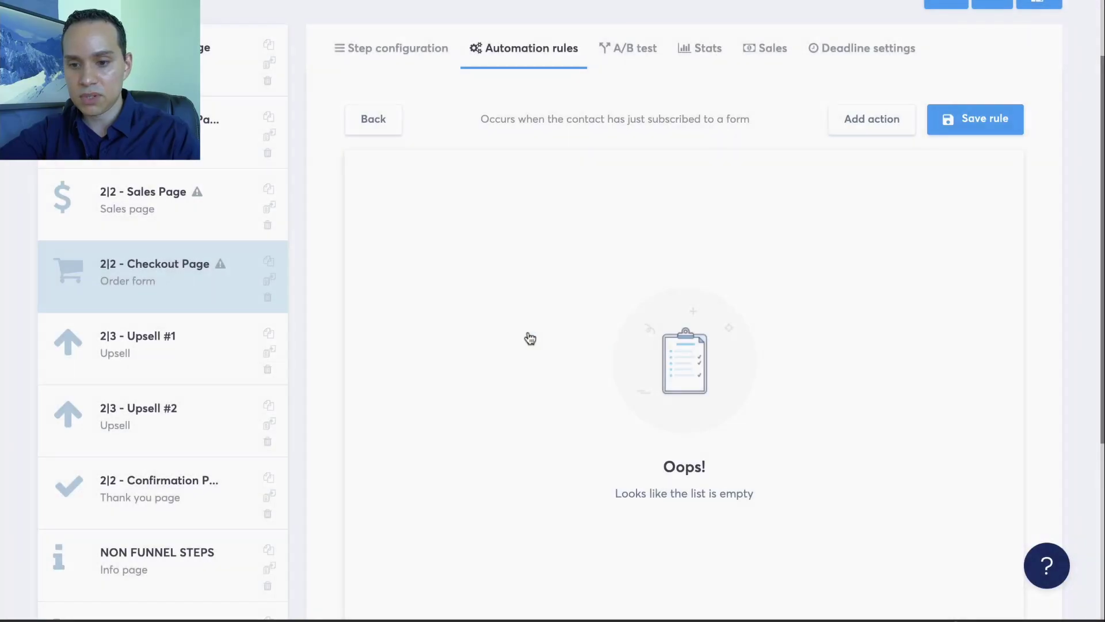
{"action": "left_click", "coordinate": [868, 131]}
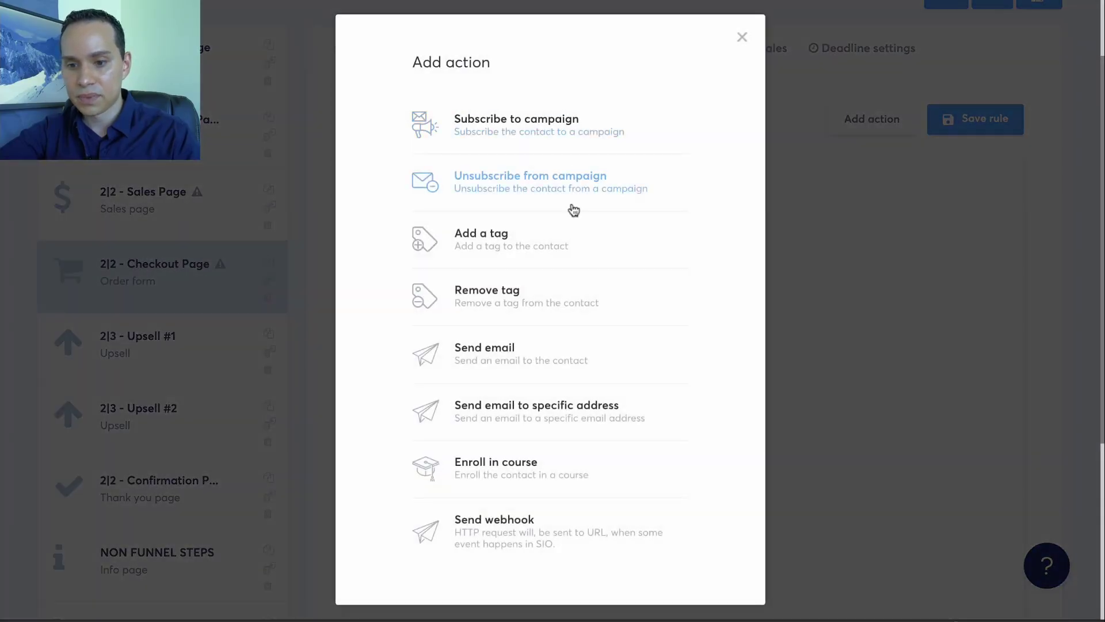
{"action": "left_click", "coordinate": [550, 251]}
{"action": "left_click", "coordinate": [688, 214]}
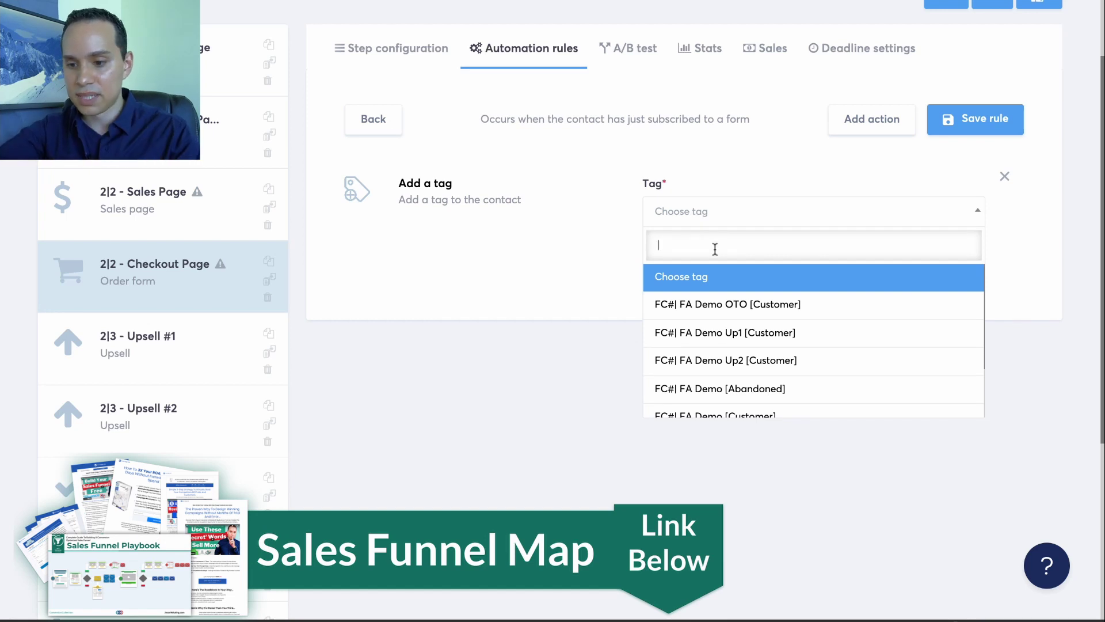
{"action": "left_click", "coordinate": [760, 401]}
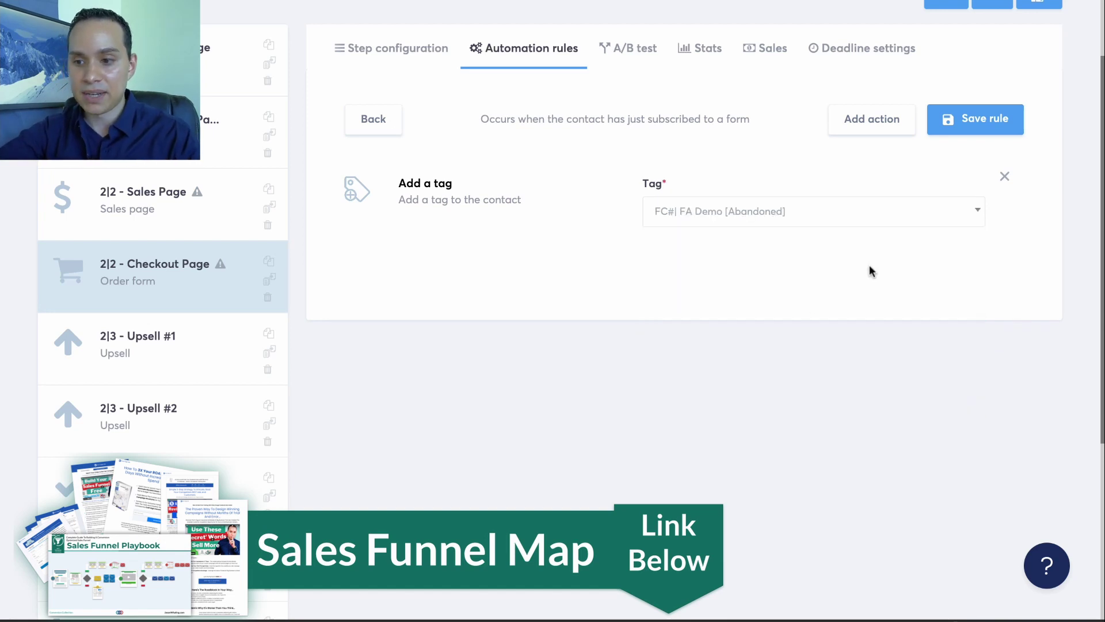
{"action": "left_click", "coordinate": [955, 122]}
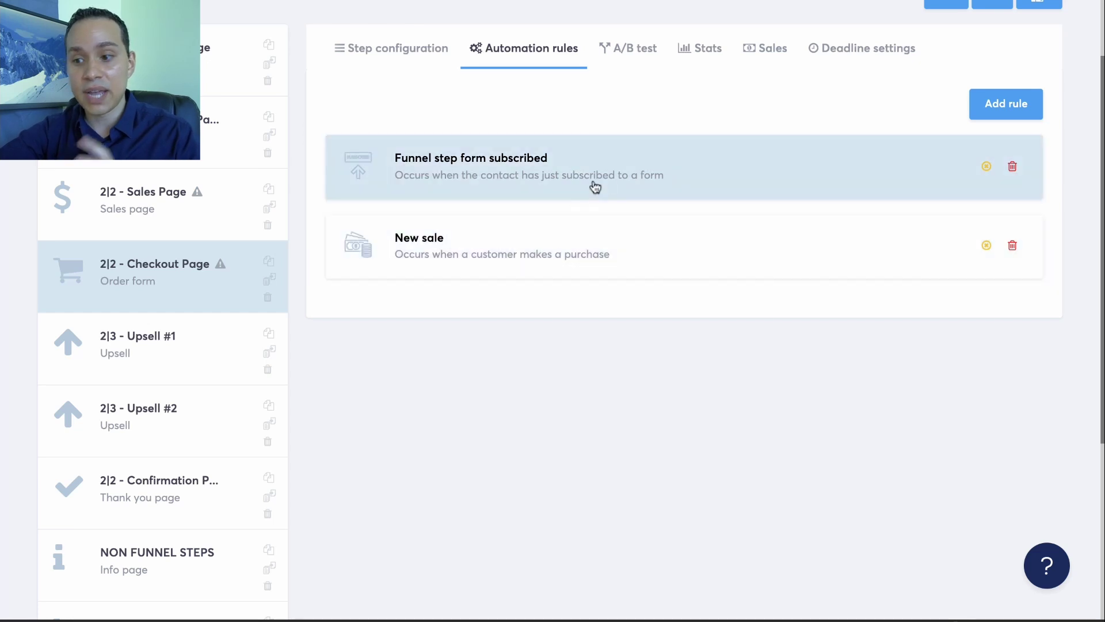
- Add a "Remove tag" action for "FC#| FA Demo [Abandoned]" to the checkout page's new-sale rule, save it and review the rule
{"action": "left_click", "coordinate": [587, 256]}
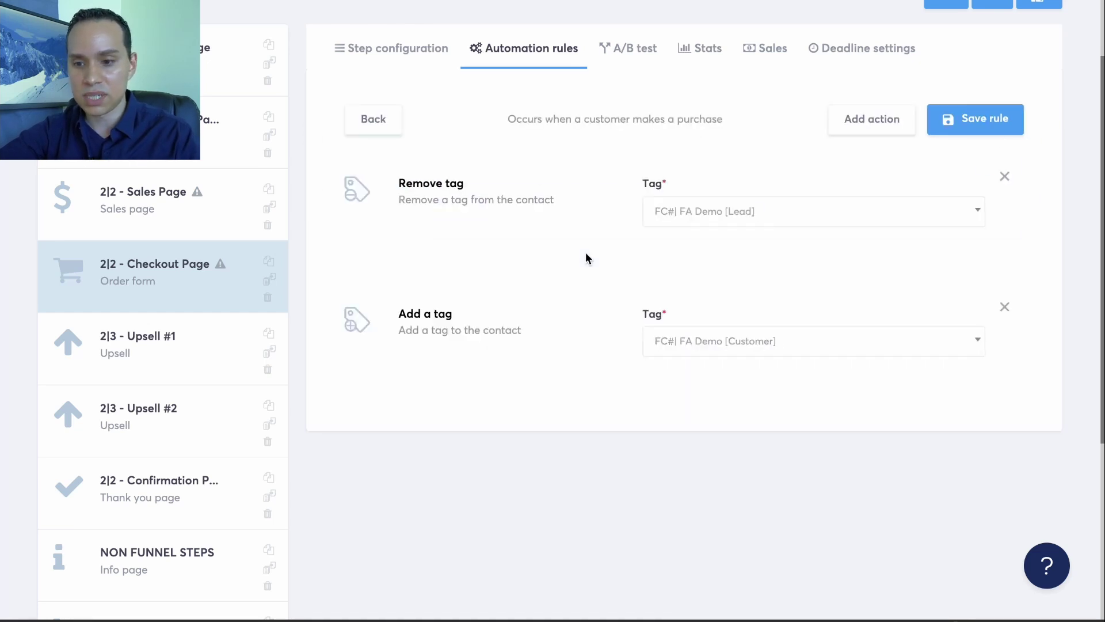
{"action": "left_click", "coordinate": [871, 118]}
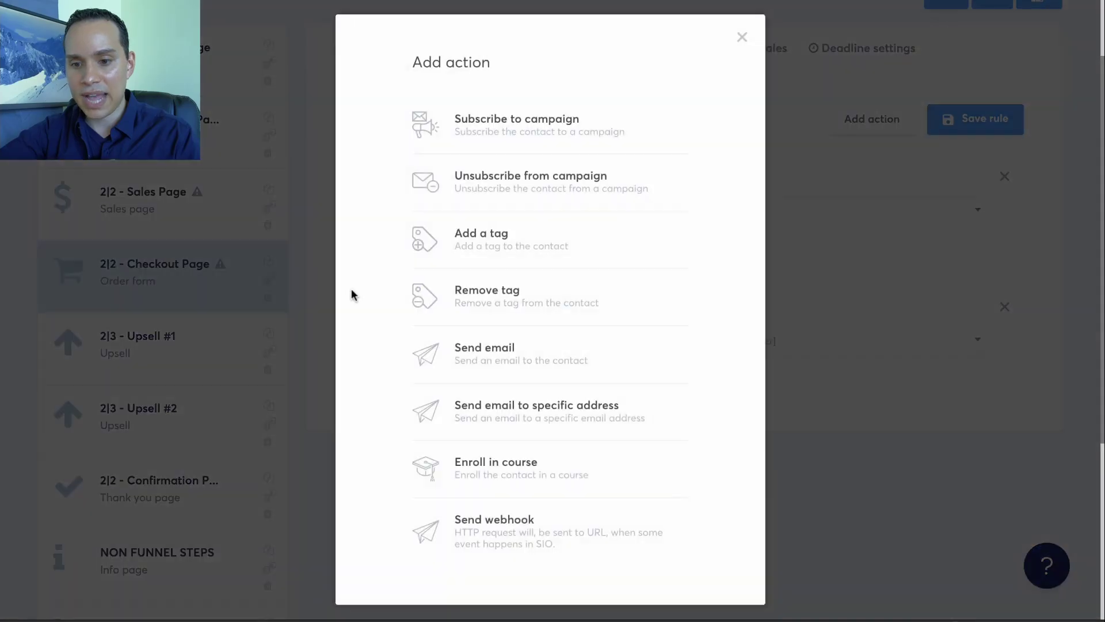
{"action": "left_click", "coordinate": [517, 308]}
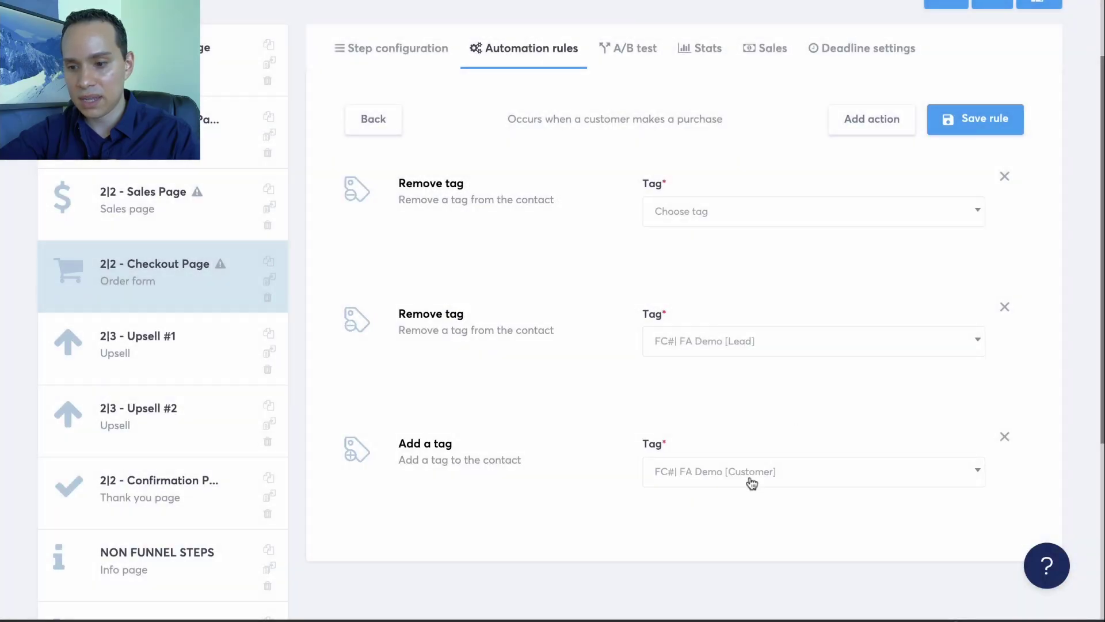
{"action": "left_click", "coordinate": [711, 222]}
{"action": "scroll", "coordinate": [785, 330], "scroll_direction": "down", "scroll_amount": 1}
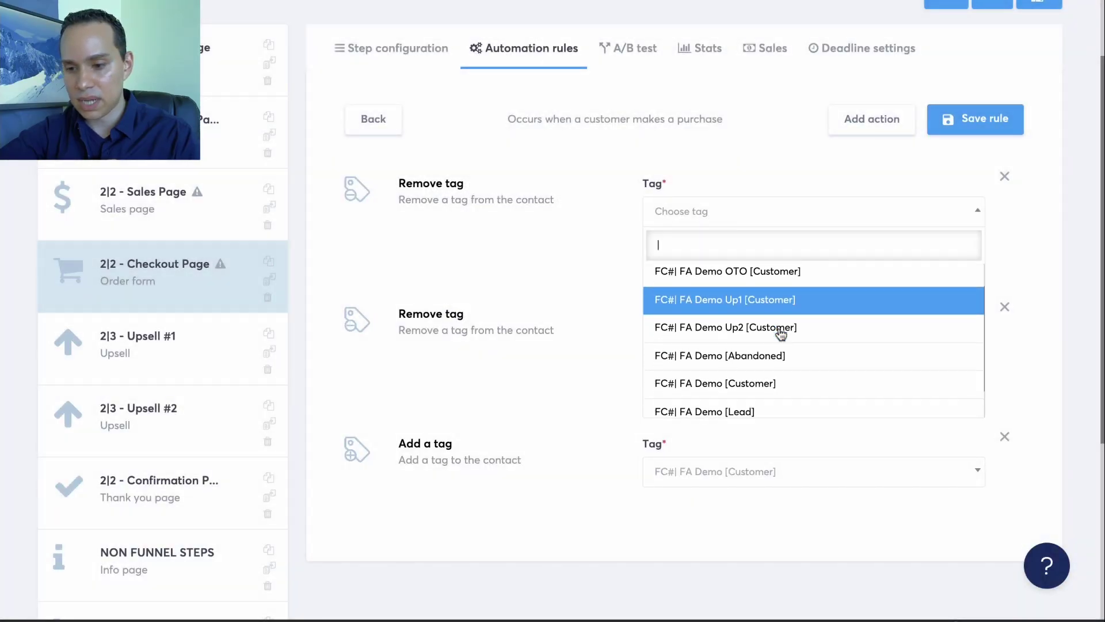
{"action": "left_click", "coordinate": [743, 358]}
{"action": "left_click", "coordinate": [949, 118]}
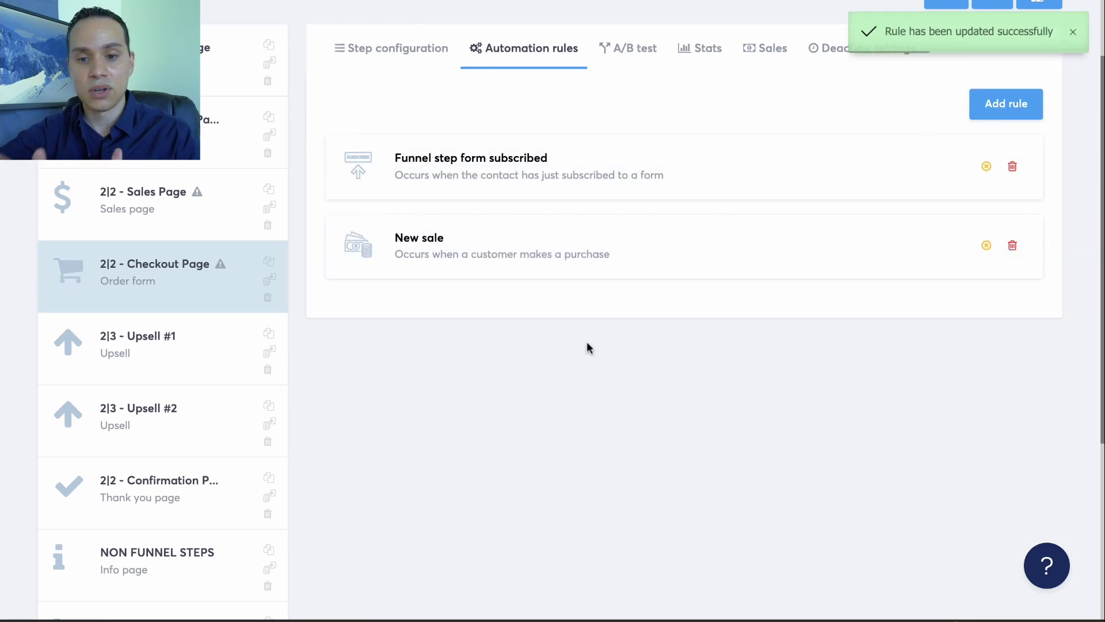
{"action": "left_click", "coordinate": [597, 255]}
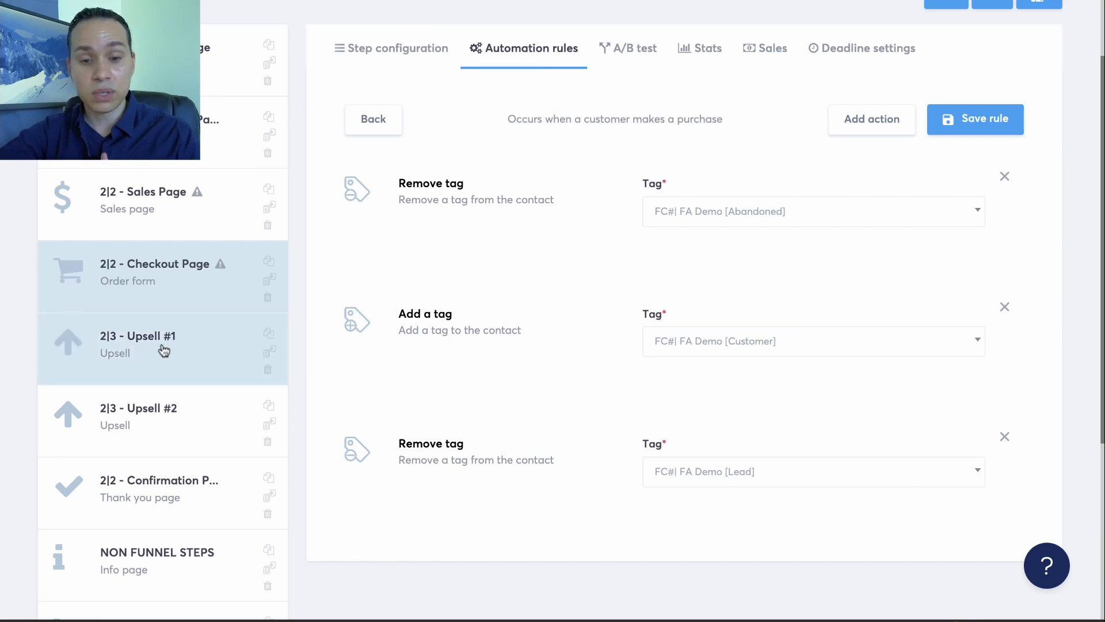
- Start an automation rule on the "2|3 - Upsell #1" step with the trigger "New sale"
{"action": "scroll", "coordinate": [164, 350], "scroll_direction": "down", "scroll_amount": 1}
{"action": "left_click", "coordinate": [167, 315]}
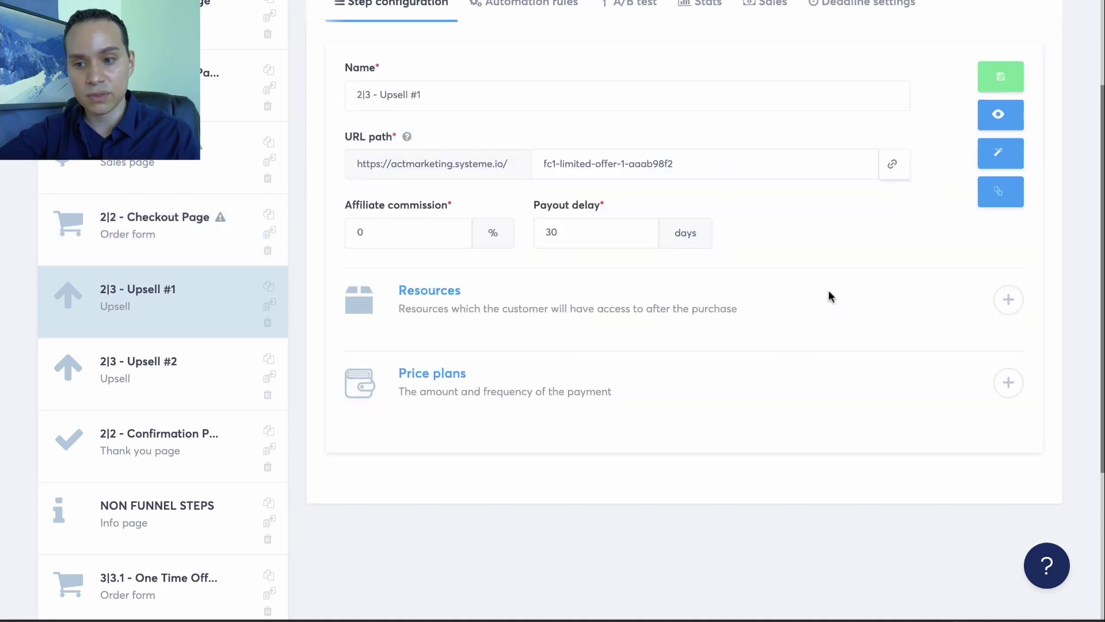
{"action": "scroll", "coordinate": [835, 288], "scroll_direction": "up", "scroll_amount": 3}
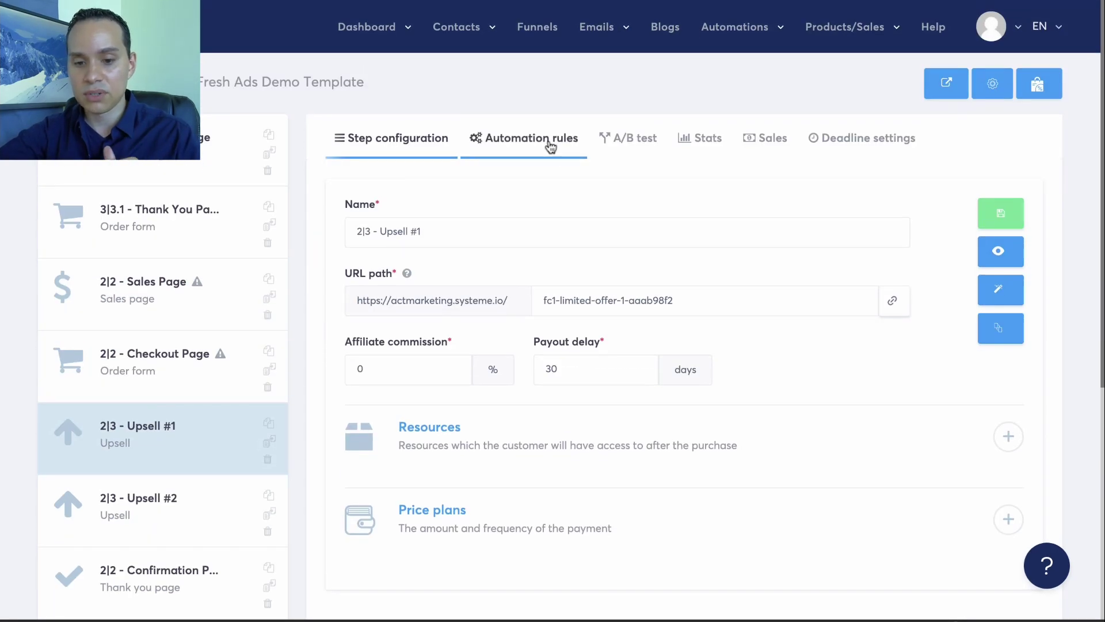
{"action": "left_click", "coordinate": [550, 147]}
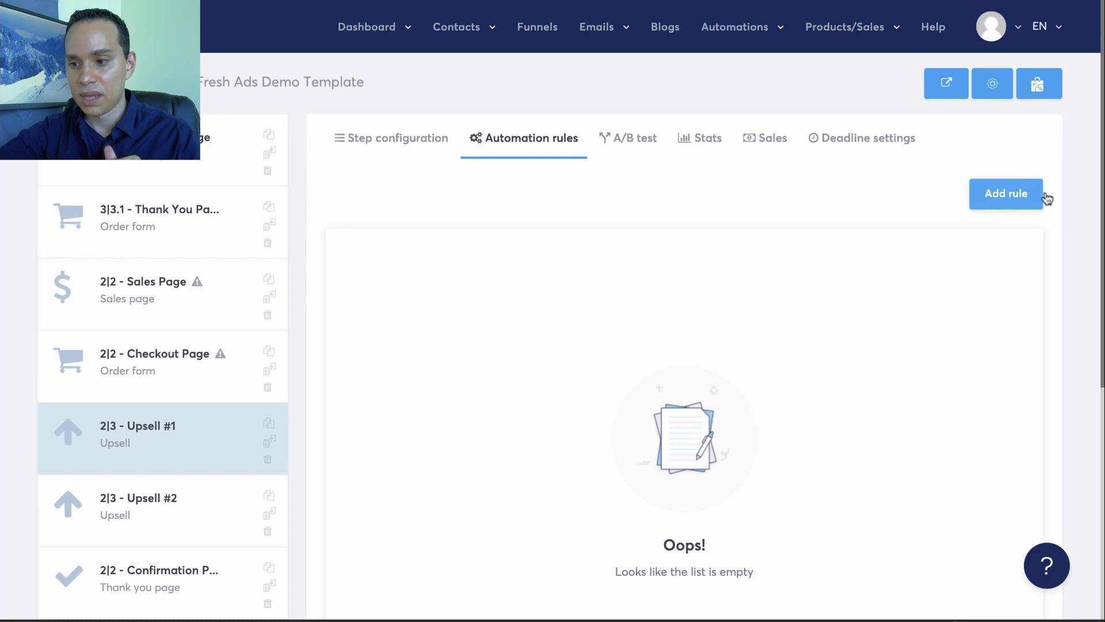
{"action": "left_click", "coordinate": [1008, 197]}
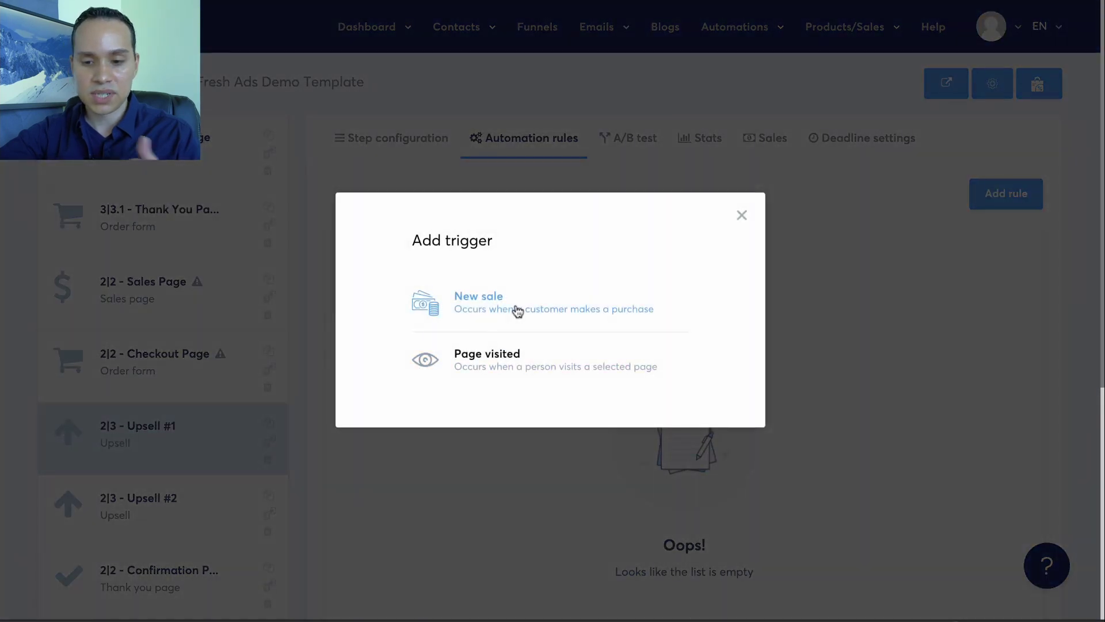
{"action": "left_click", "coordinate": [517, 312]}
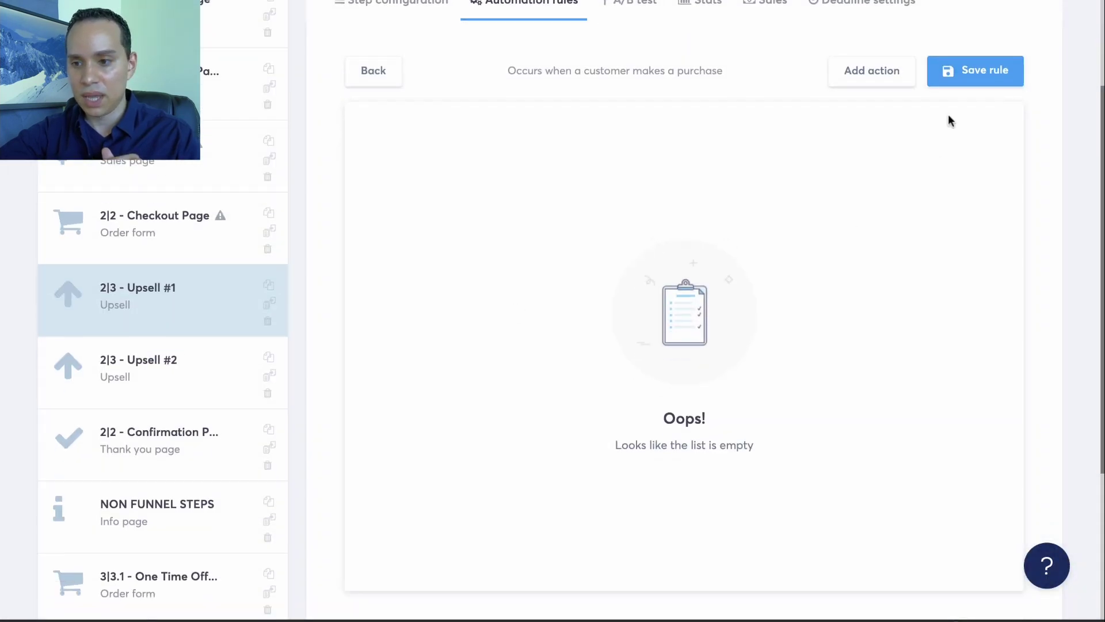
- Add an "Add a tag" action with the tag "FC#| FA Demo Up1 [Customer]" to the Upsell #1 rule and save it
{"action": "left_click", "coordinate": [869, 70]}
{"action": "left_click", "coordinate": [533, 240]}
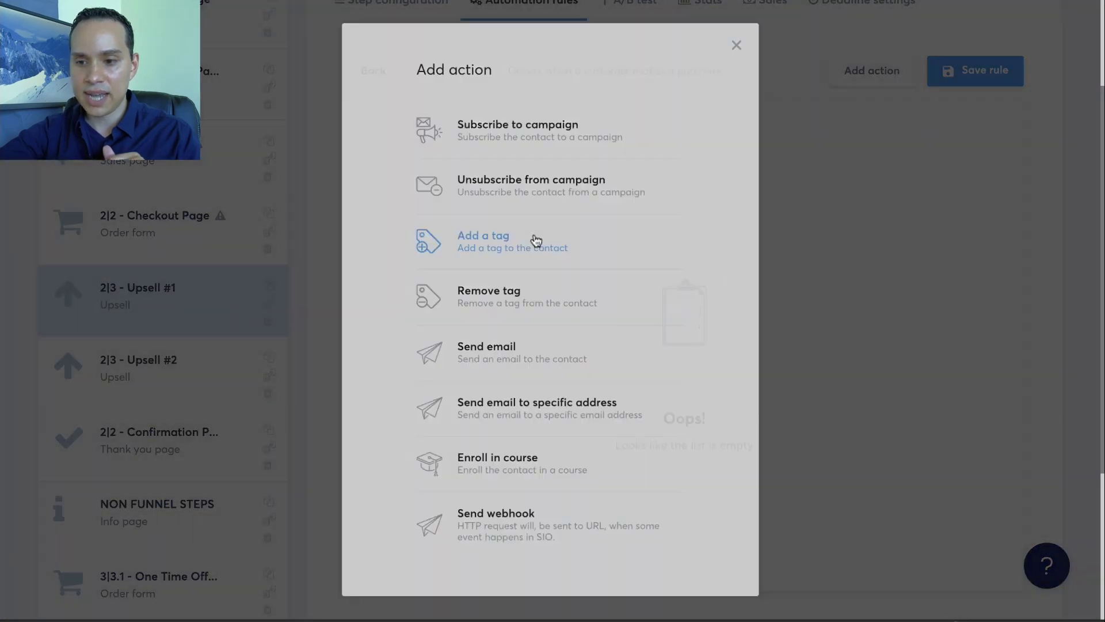
{"action": "left_click", "coordinate": [722, 167]}
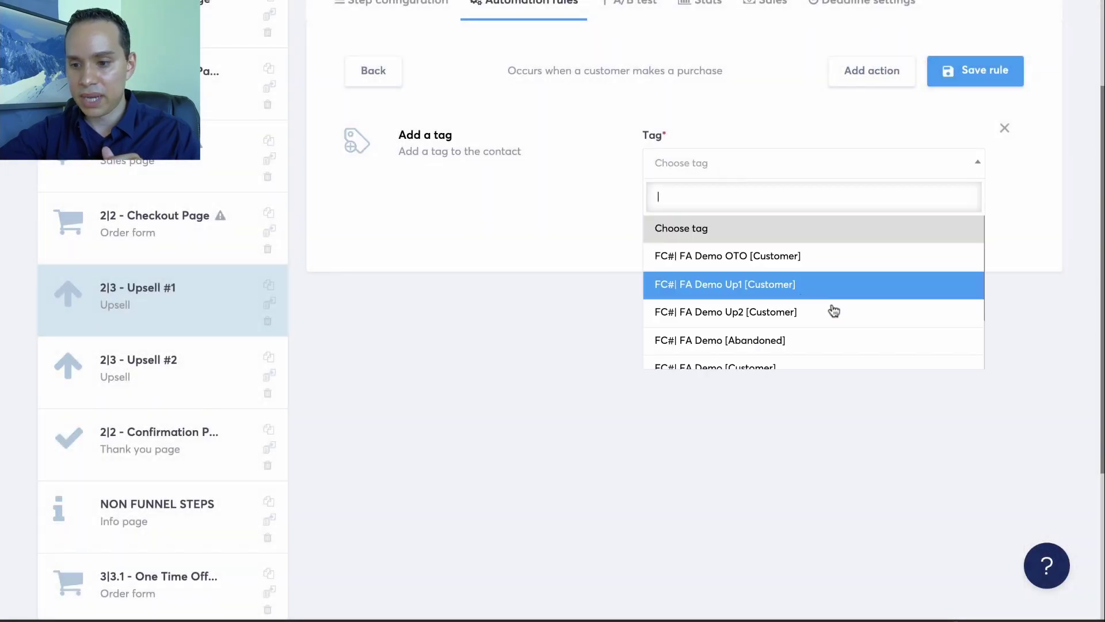
{"action": "left_click", "coordinate": [864, 287]}
{"action": "left_click", "coordinate": [1018, 90]}
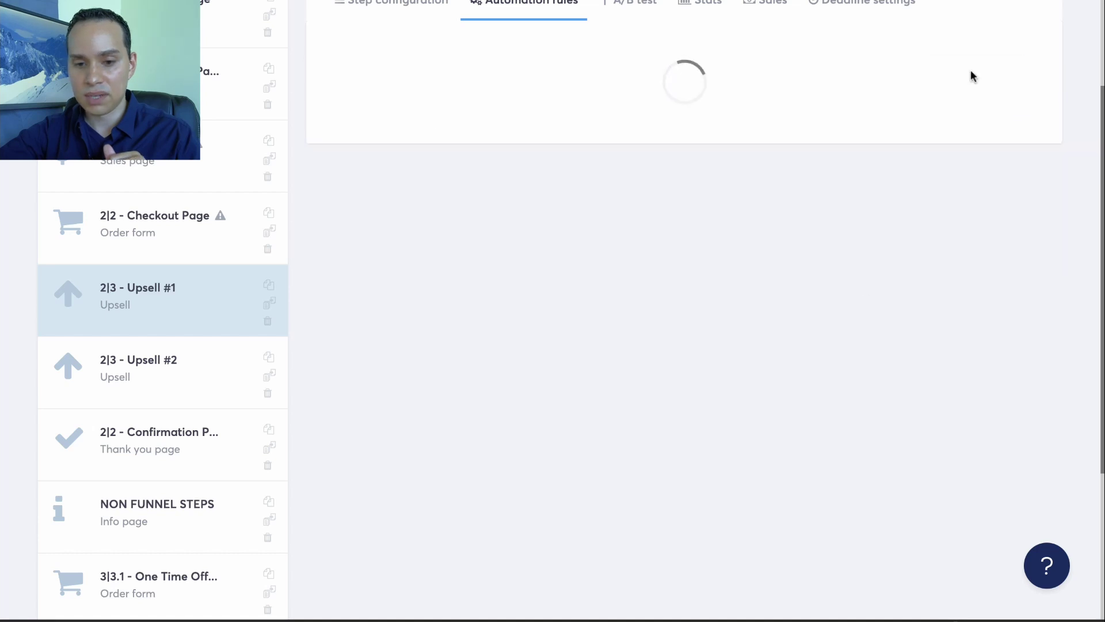
- Start an automation rule on the "2|3 - Upsell #2" step with the trigger "New sale"
{"action": "left_click", "coordinate": [161, 389]}
{"action": "scroll", "coordinate": [599, 106], "scroll_direction": "up", "scroll_amount": 3}
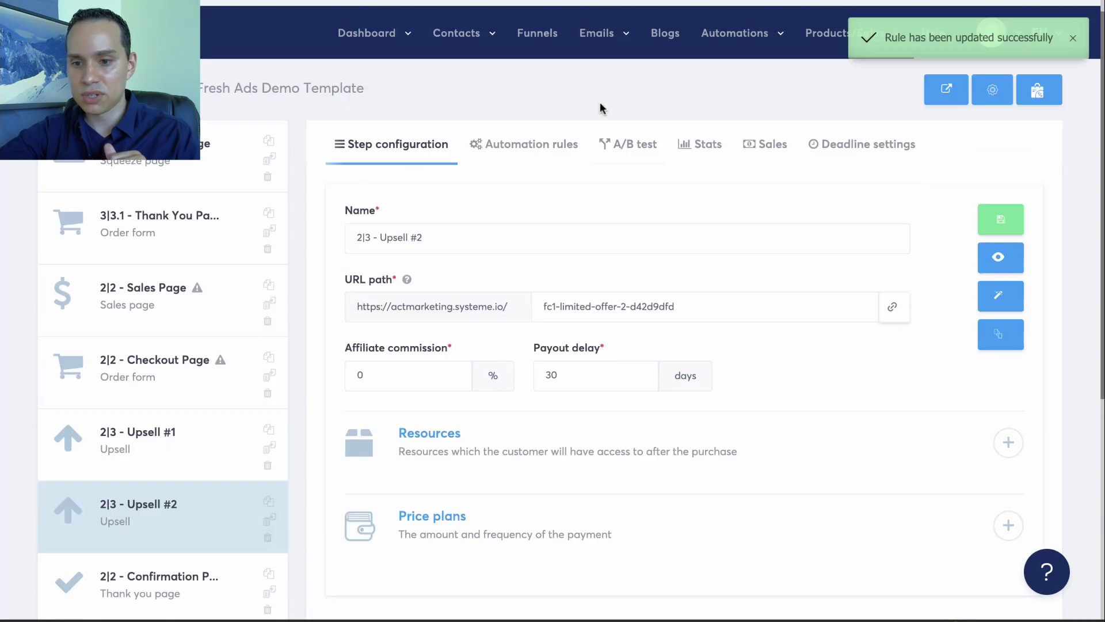
{"action": "left_click", "coordinate": [524, 152]}
{"action": "left_click", "coordinate": [1001, 193]}
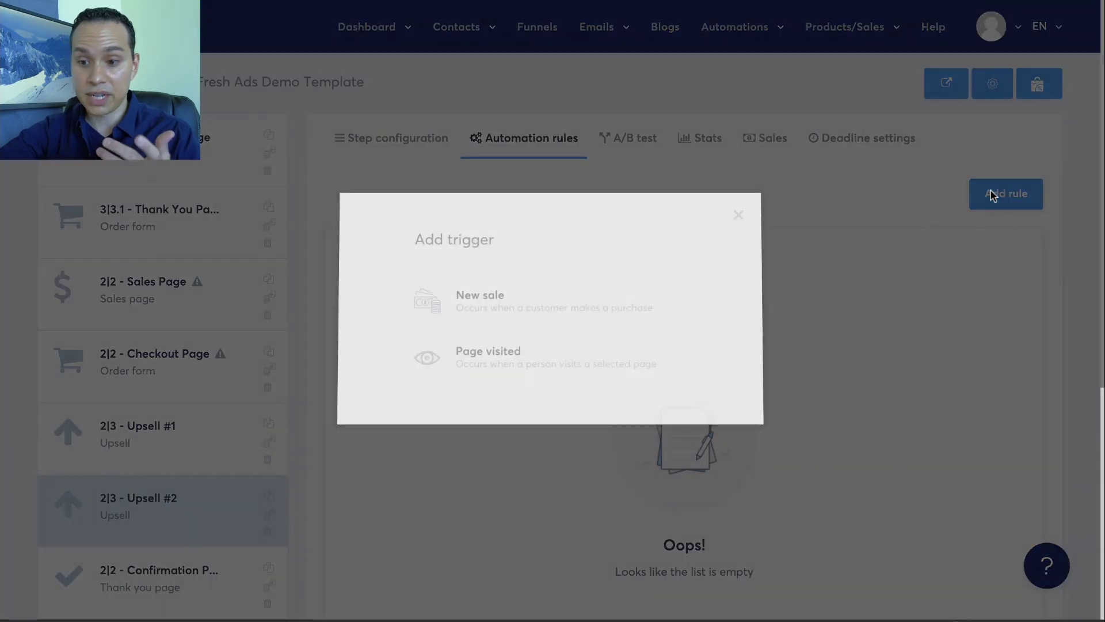
{"action": "left_click", "coordinate": [542, 314]}
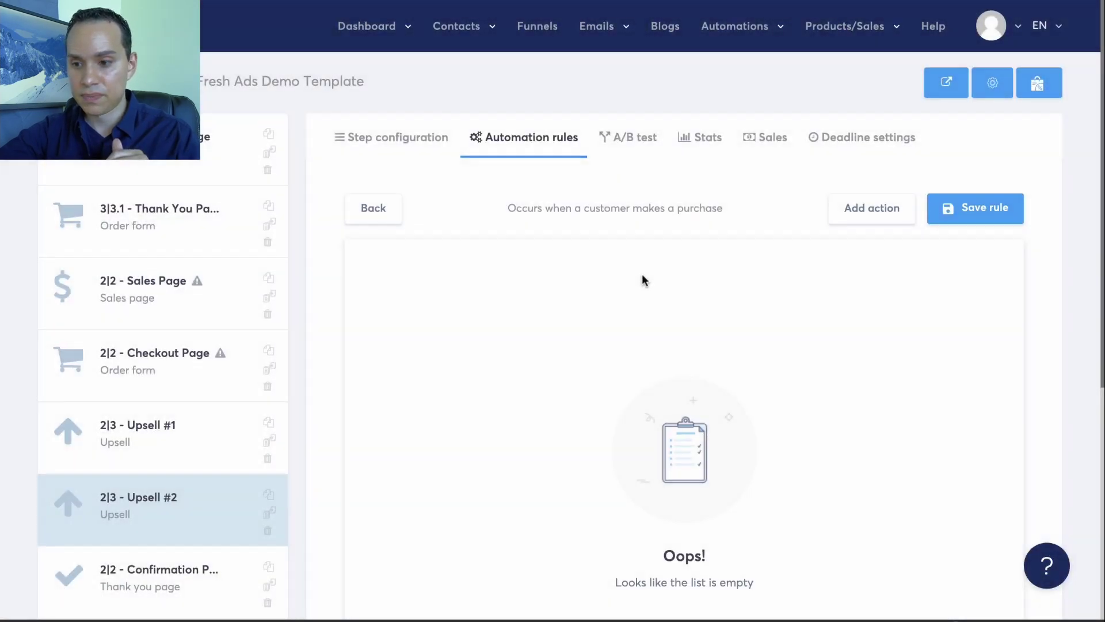
- Add an "Add a tag" action with the tag "FC#| FA Demo Up2 [Customer]" to the Upsell #2 rule and save it
{"action": "scroll", "coordinate": [880, 115], "scroll_direction": "down", "scroll_amount": 2}
{"action": "left_click", "coordinate": [880, 113]}
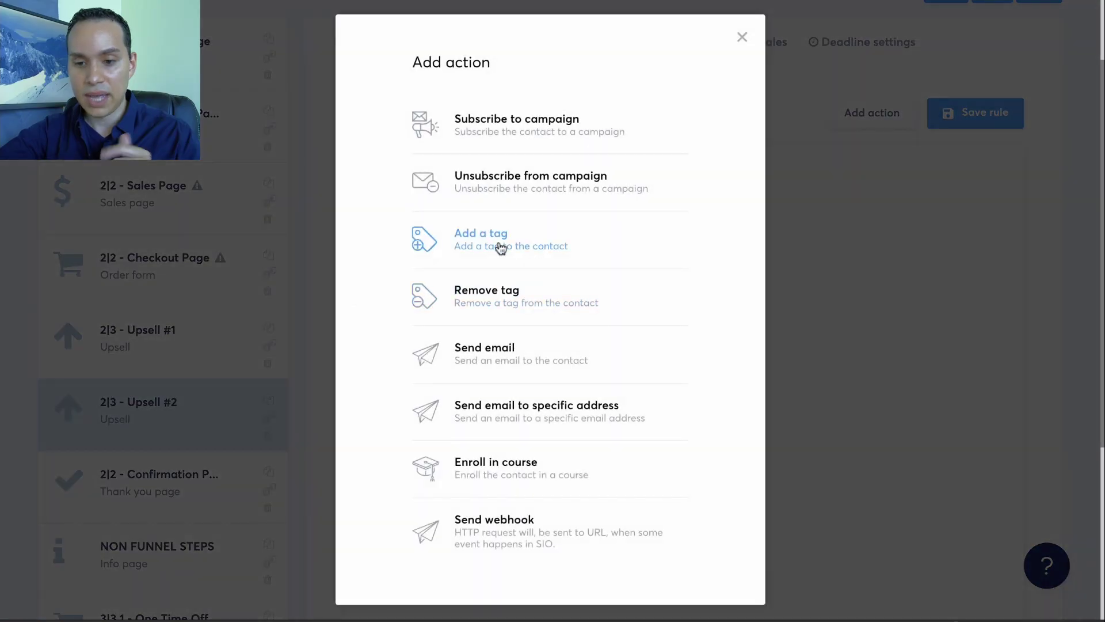
{"action": "left_click", "coordinate": [498, 246]}
{"action": "left_click", "coordinate": [811, 222]}
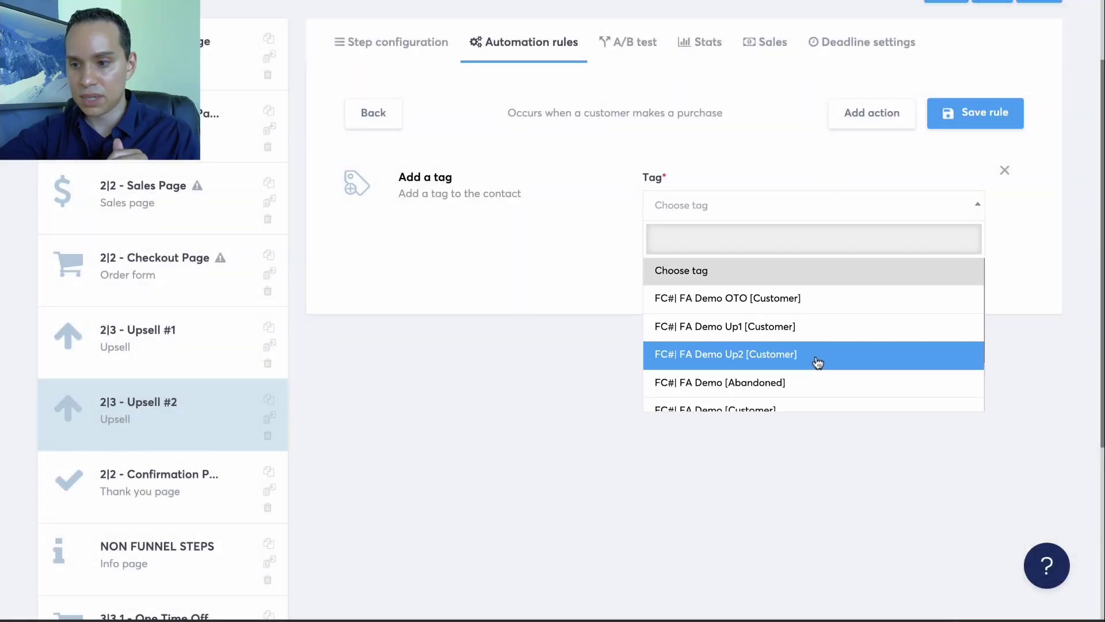
{"action": "left_click", "coordinate": [814, 363]}
{"action": "left_click", "coordinate": [976, 113]}
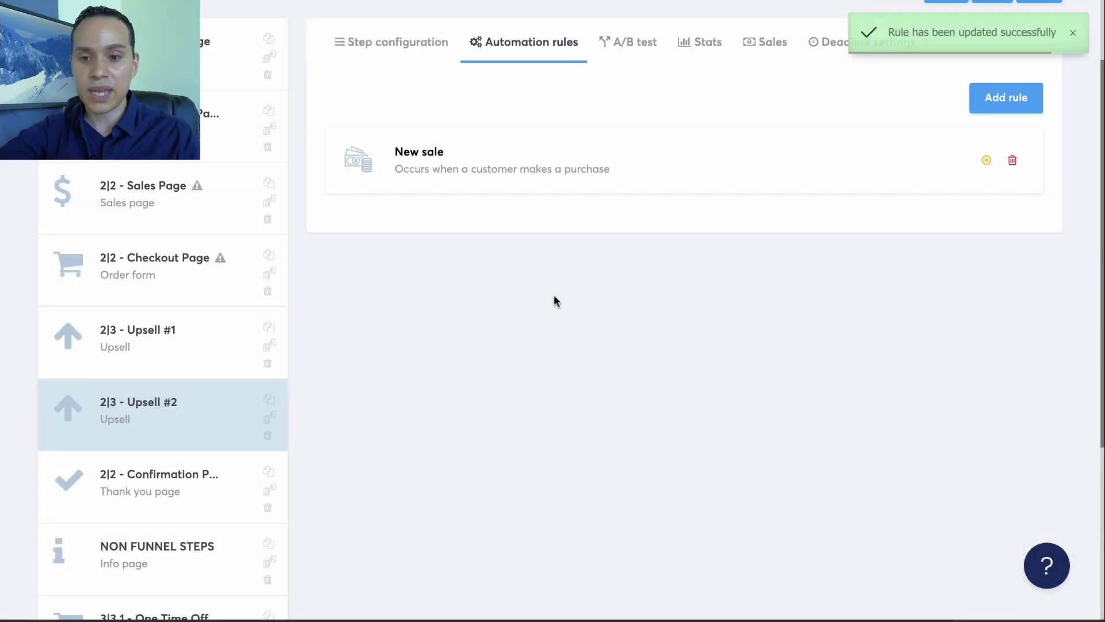
- Open the Upsell #2 new-sale rule and look through the available action types without adding one
{"action": "scroll", "coordinate": [555, 298], "scroll_direction": "up", "scroll_amount": 2}
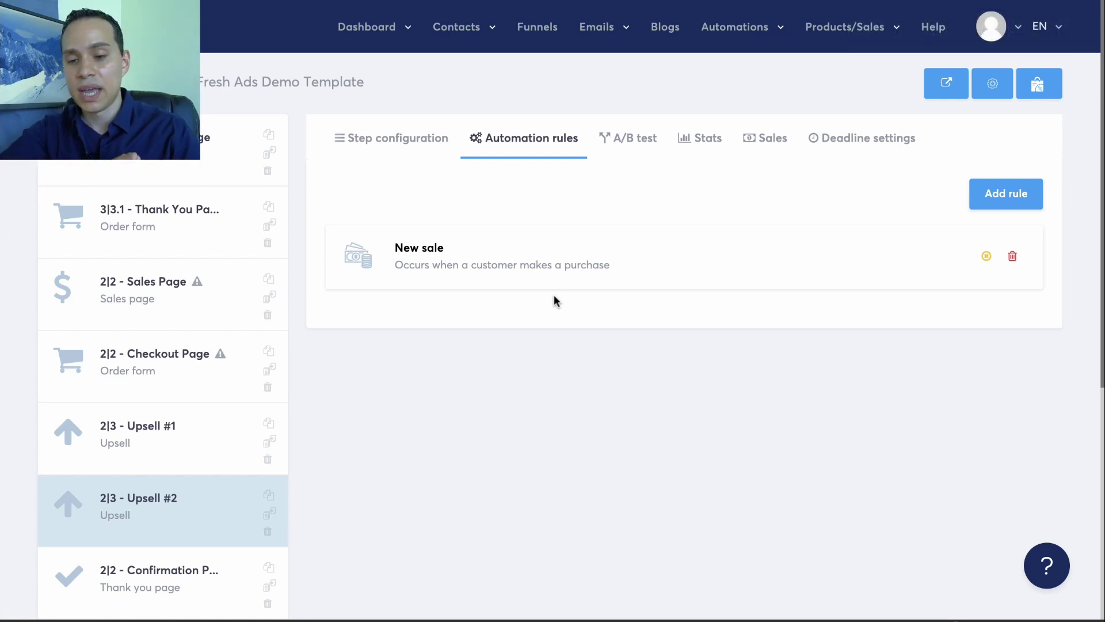
{"action": "left_click", "coordinate": [694, 251]}
{"action": "left_click", "coordinate": [874, 213]}
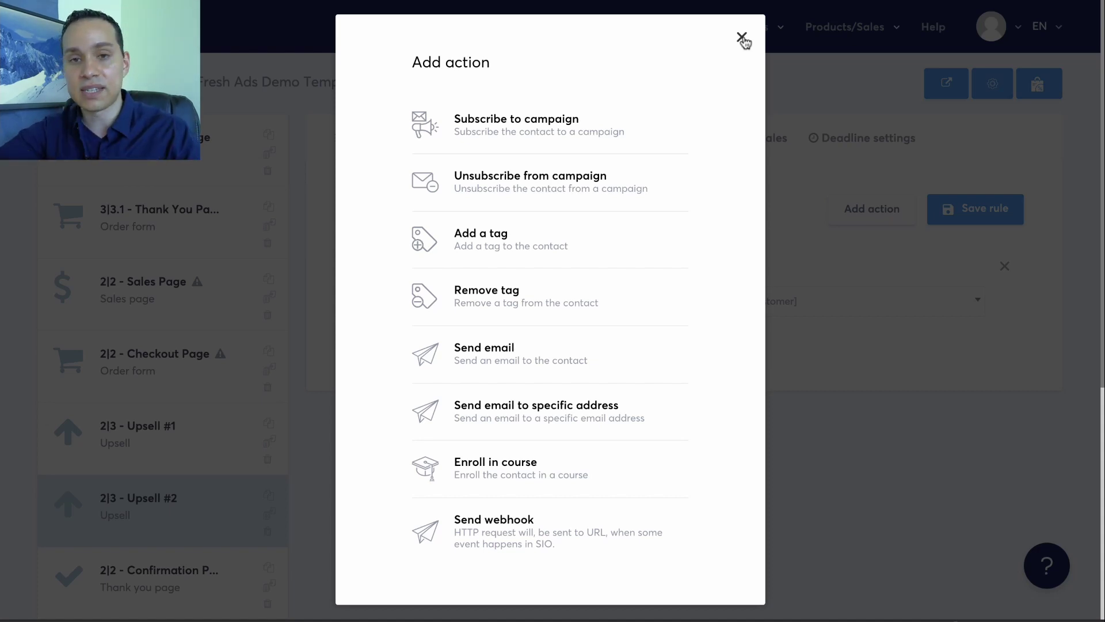
{"action": "left_click", "coordinate": [741, 38]}
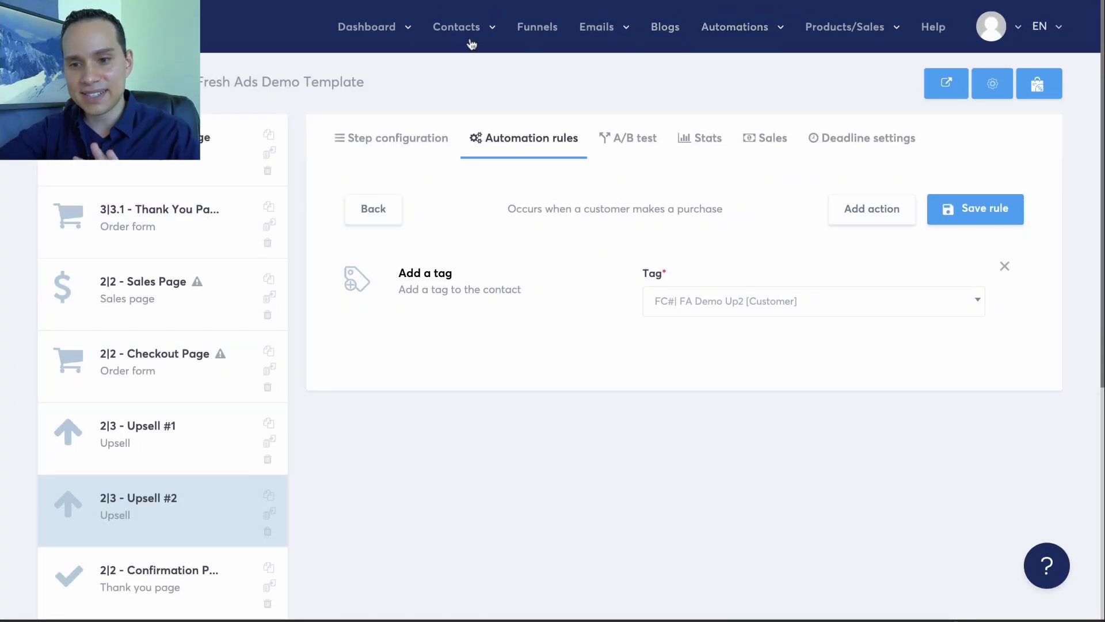
- Create a new automation workflow named "FC#| FA Demo [Lead]"
{"action": "mouse_move", "coordinate": [369, 40]}
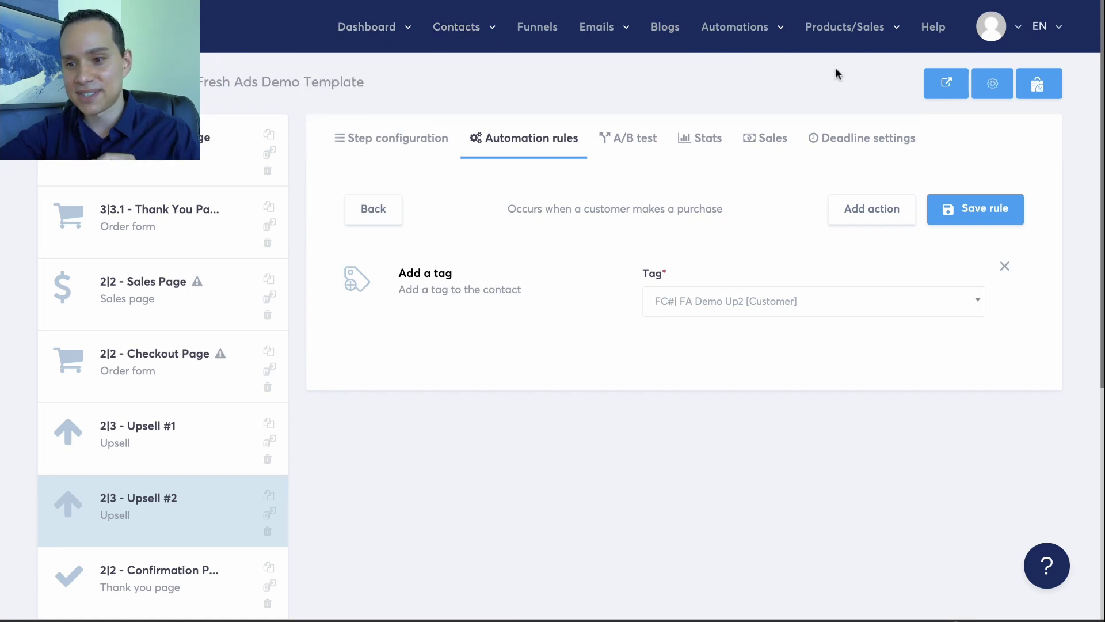
{"action": "mouse_move", "coordinate": [728, 38]}
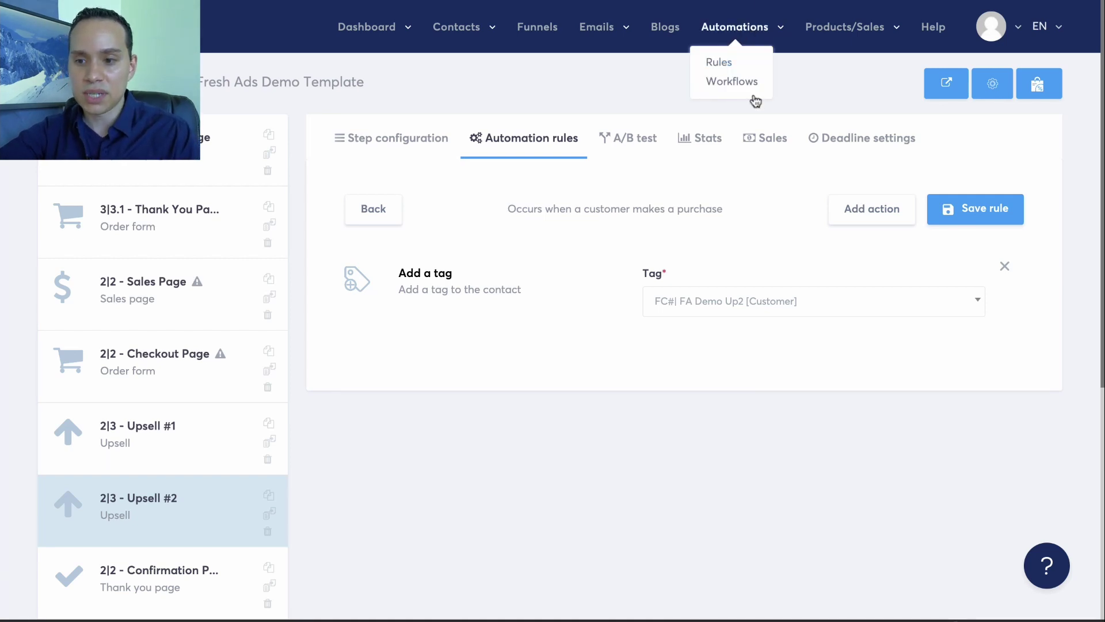
{"action": "left_click", "coordinate": [741, 84]}
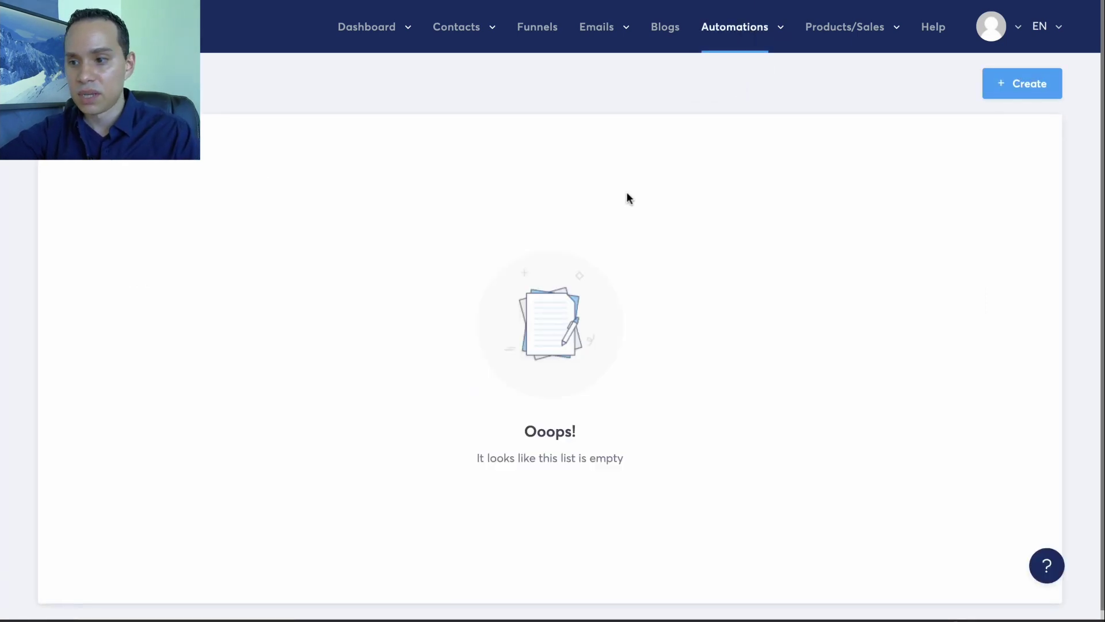
{"action": "left_click", "coordinate": [1022, 82]}
{"action": "left_click", "coordinate": [521, 212]}
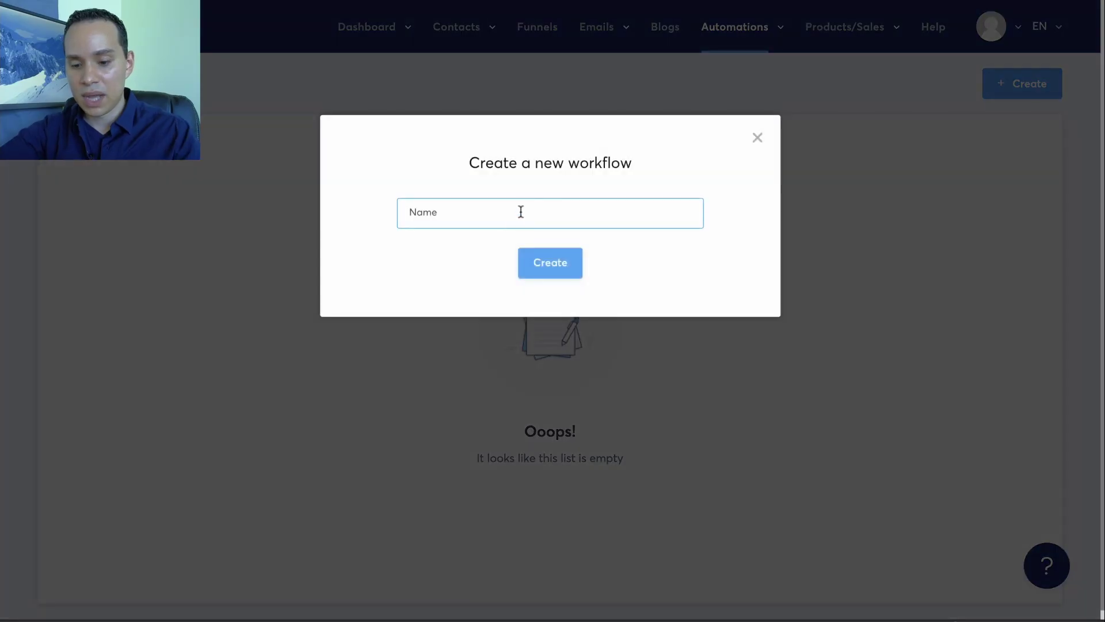
{"action": "type", "text": "FC#| FA Demo [Lead]"}
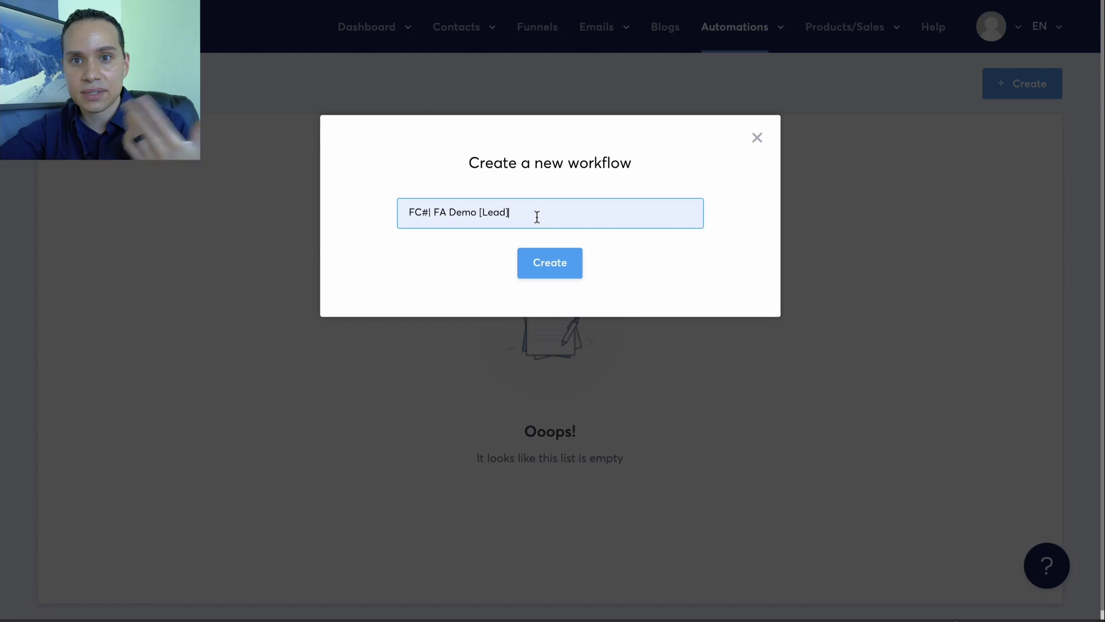
{"action": "left_click", "coordinate": [549, 266]}
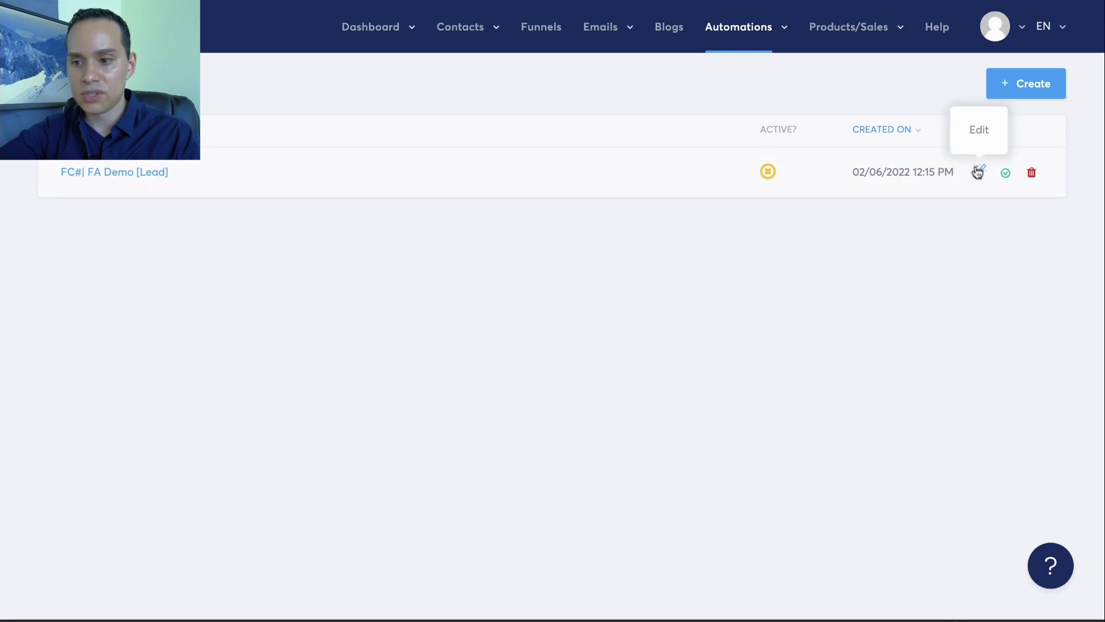
- Open the "FC#| FA Demo [Lead]" workflow for editing and create a "Tag added" trigger for the tag "FC#| FA Demo [Lead]"
{"action": "left_click", "coordinate": [978, 172]}
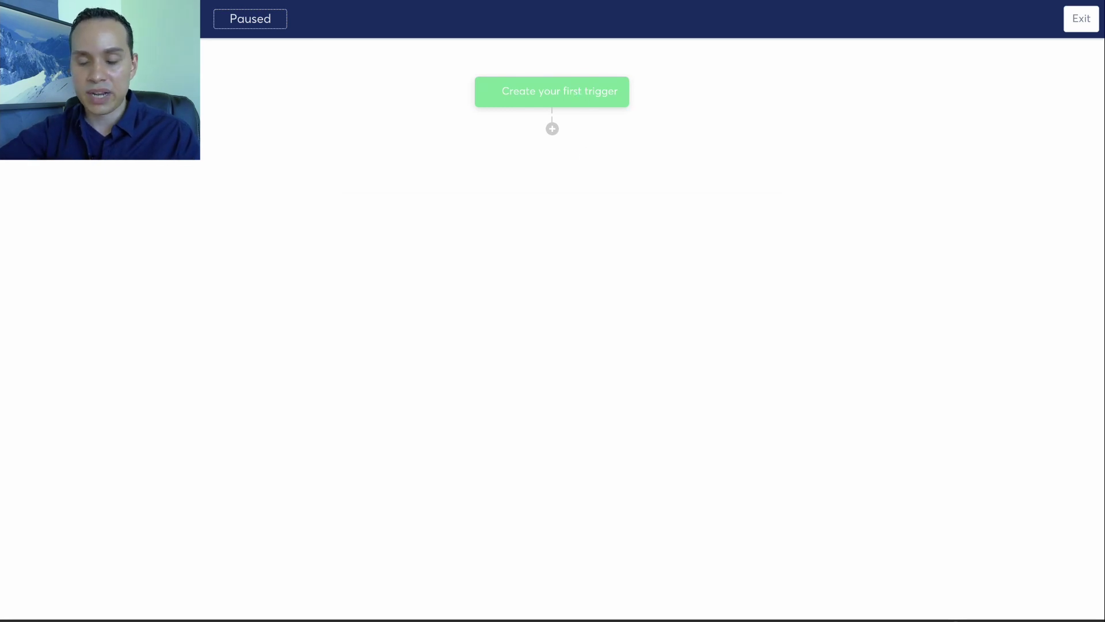
{"action": "left_click", "coordinate": [577, 91]}
{"action": "left_click", "coordinate": [497, 273]}
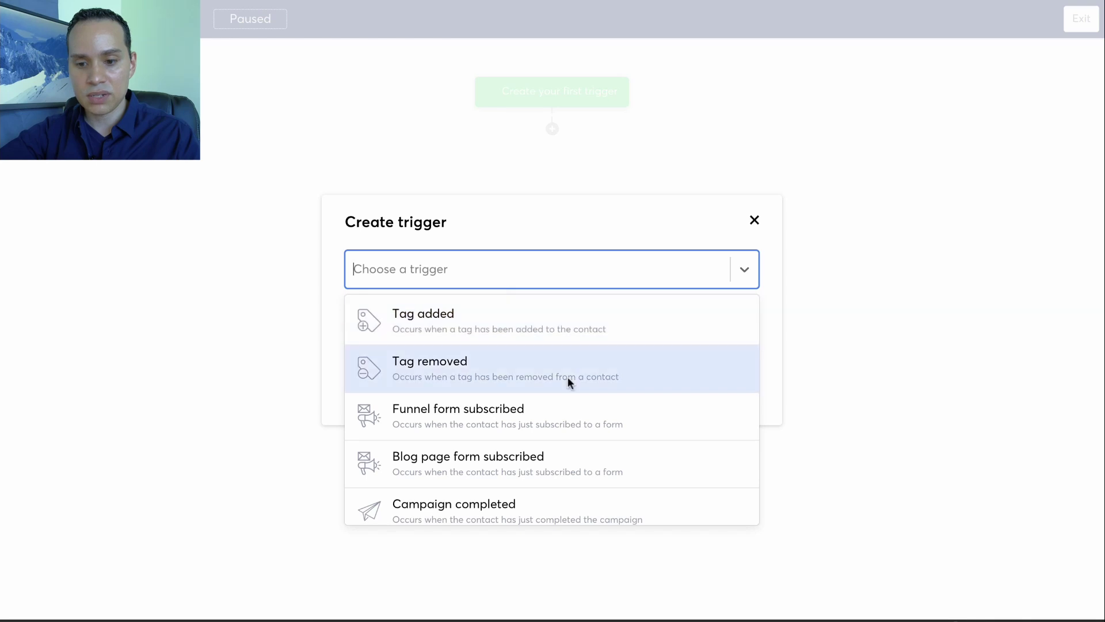
{"action": "left_click", "coordinate": [496, 326]}
{"action": "left_click", "coordinate": [443, 317]}
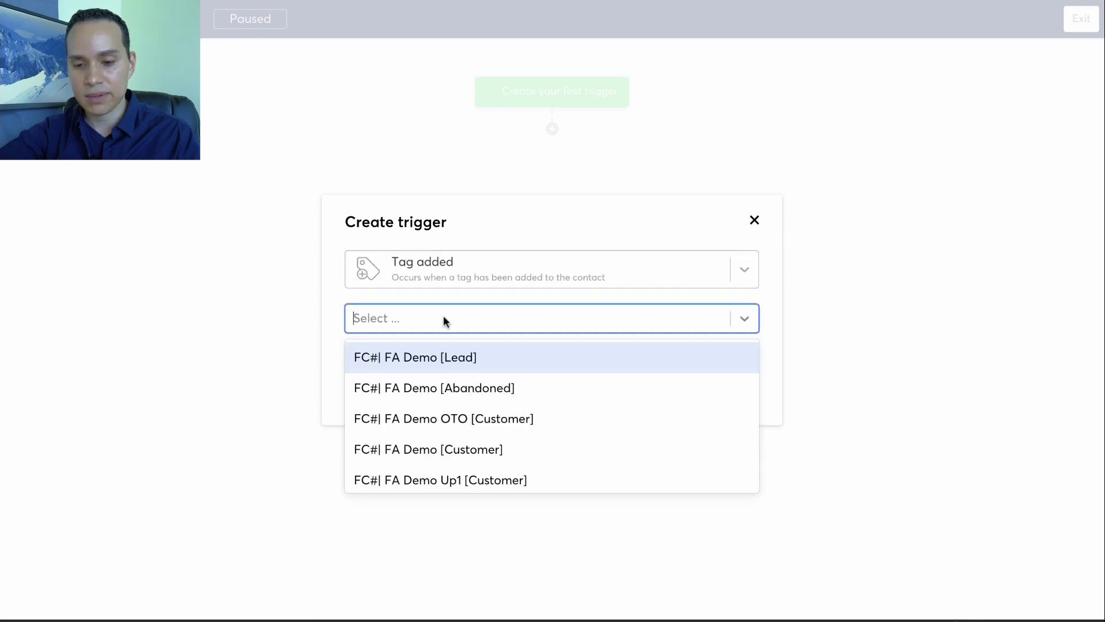
{"action": "left_click", "coordinate": [528, 354]}
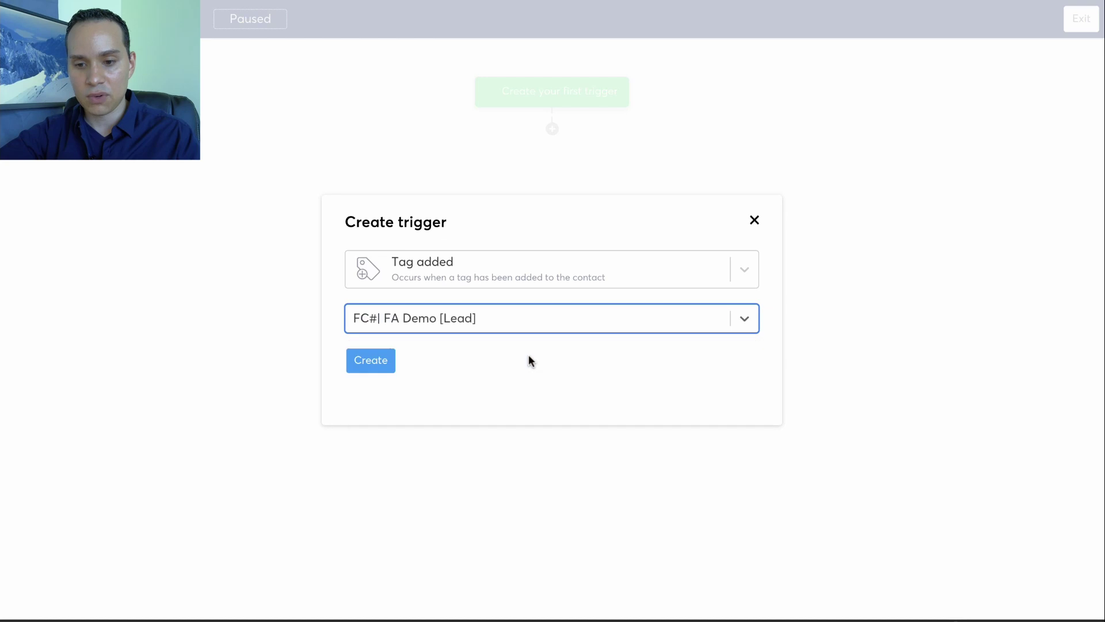
{"action": "left_click", "coordinate": [369, 361]}
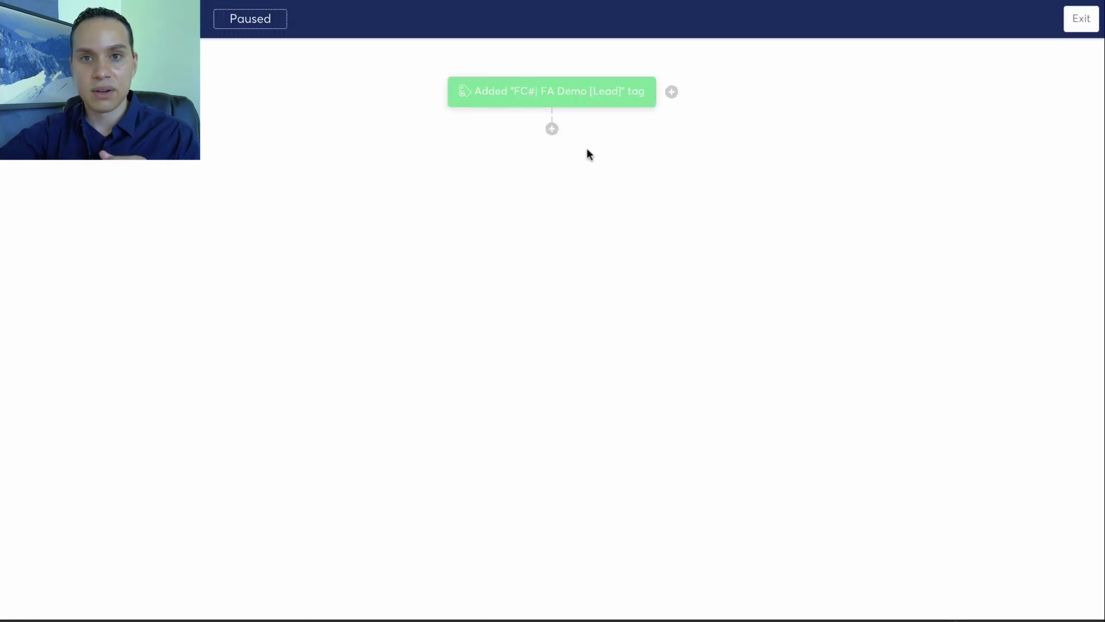
- Try a second "Tag added" trigger for the tag "FC#| FA Demo OTO [Customer]" and remove it from the workflow
{"action": "left_click", "coordinate": [672, 93]}
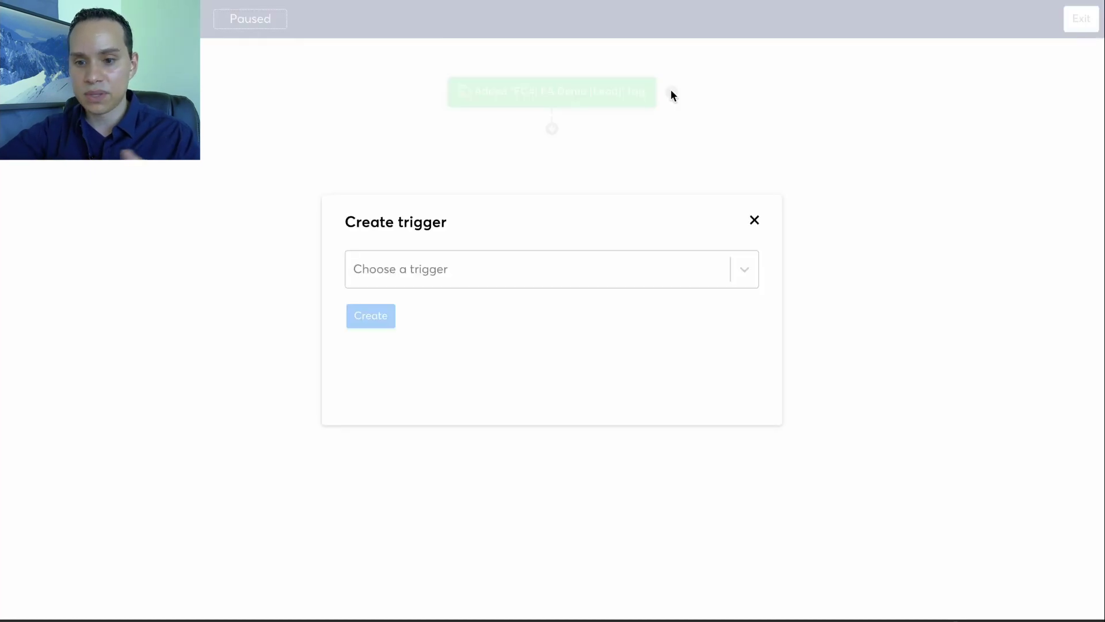
{"action": "left_click", "coordinate": [547, 271]}
{"action": "left_click", "coordinate": [515, 333]}
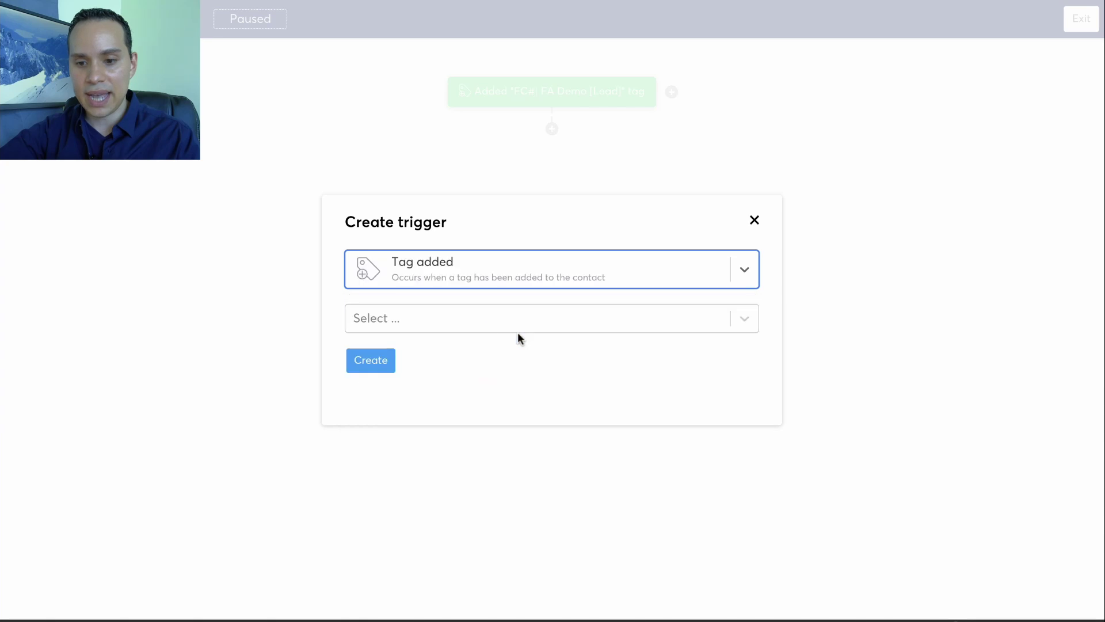
{"action": "left_click", "coordinate": [474, 320]}
{"action": "left_click", "coordinate": [540, 417]}
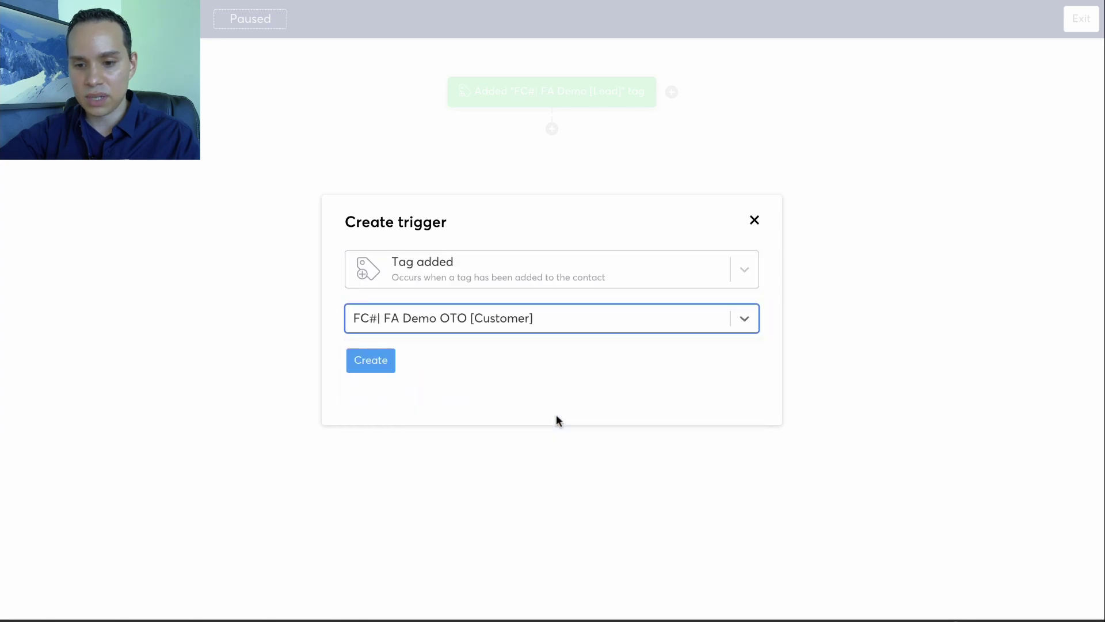
{"action": "left_click", "coordinate": [381, 365]}
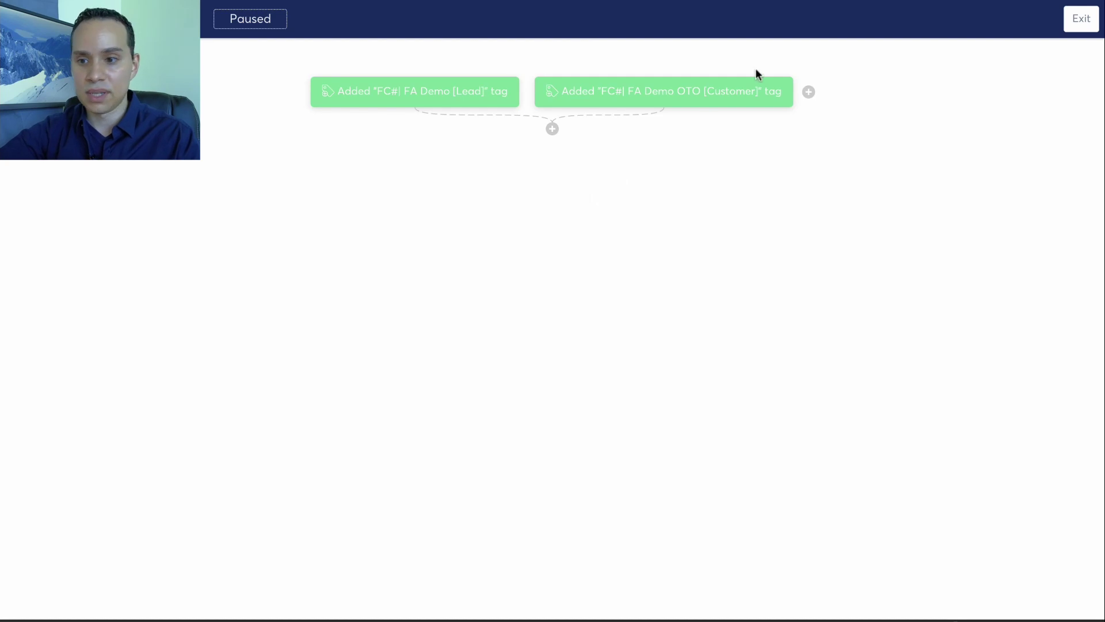
{"action": "left_click", "coordinate": [793, 77]}
{"action": "left_click", "coordinate": [610, 88]}
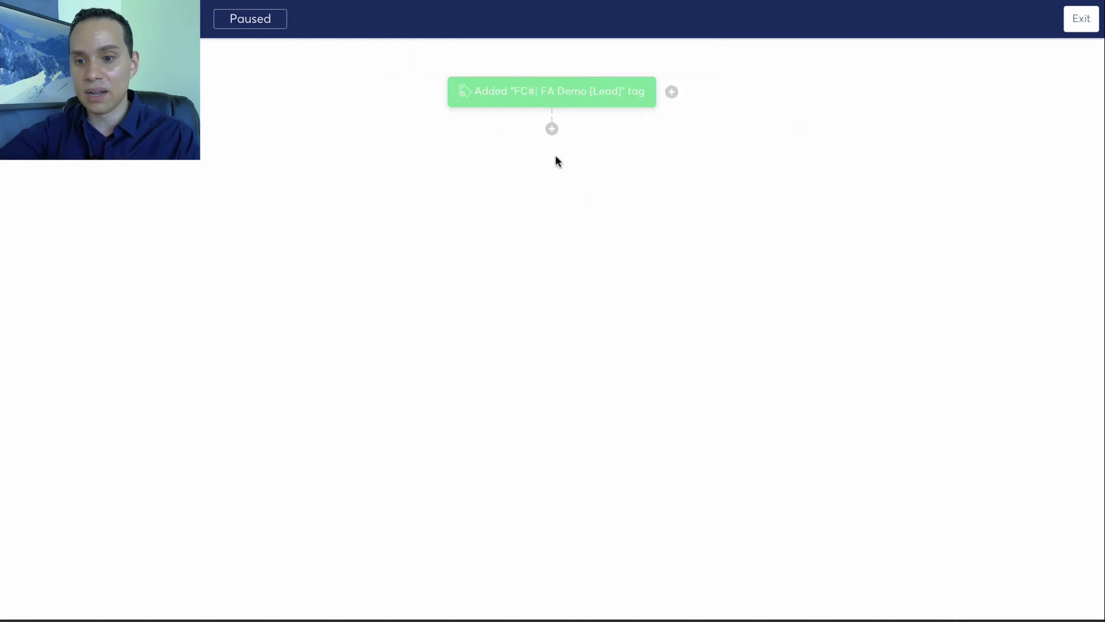
- Add a "Send an email" action below the trigger using "Requested Download: [FA Demo Lead Magnet]" and open that email for editing
{"action": "left_click", "coordinate": [552, 130]}
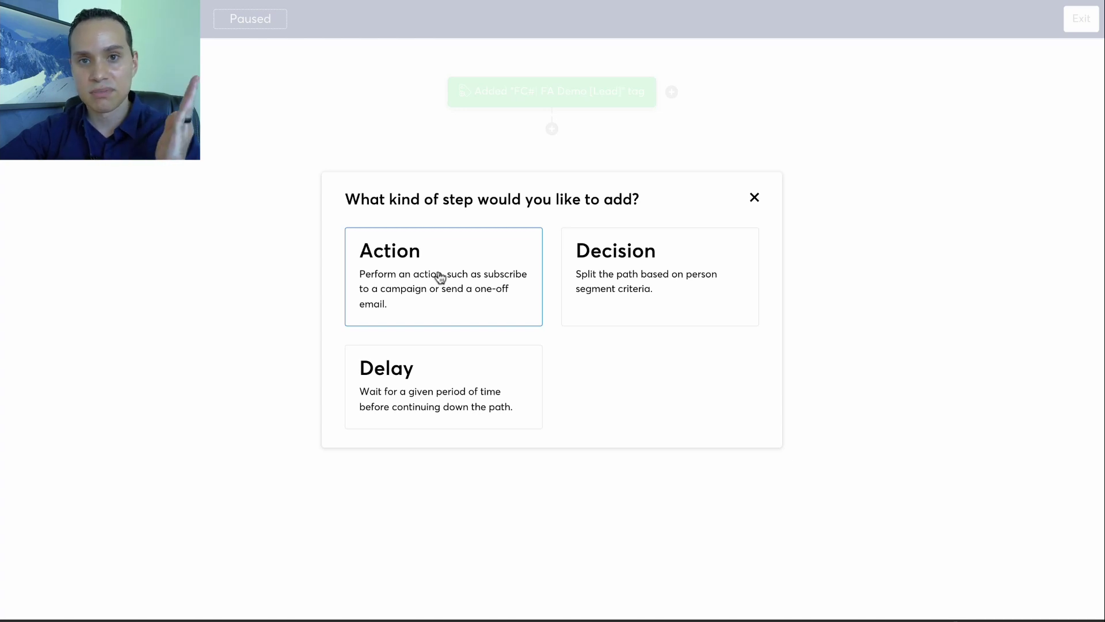
{"action": "left_click", "coordinate": [460, 278]}
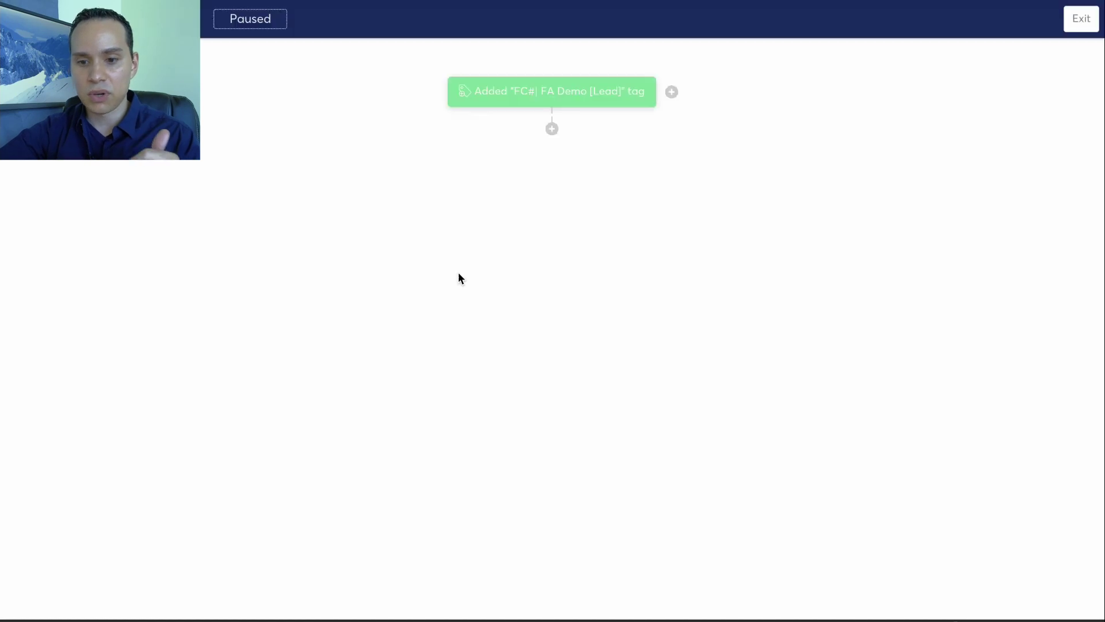
{"action": "left_click", "coordinate": [396, 278]}
{"action": "scroll", "coordinate": [554, 400], "scroll_direction": "down", "scroll_amount": 3}
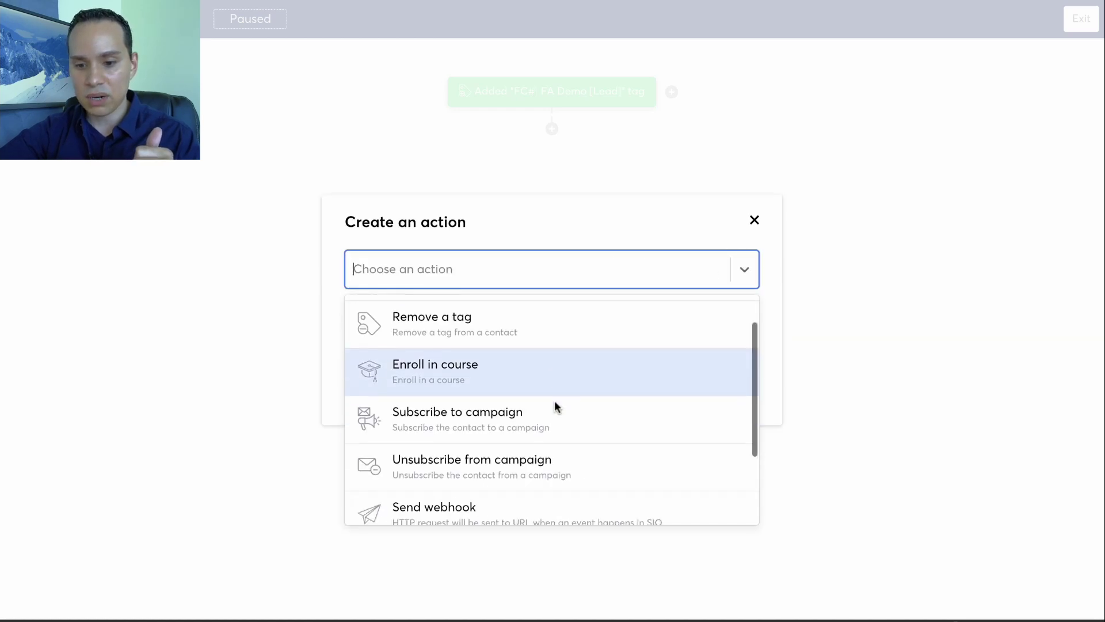
{"action": "left_click", "coordinate": [488, 449]}
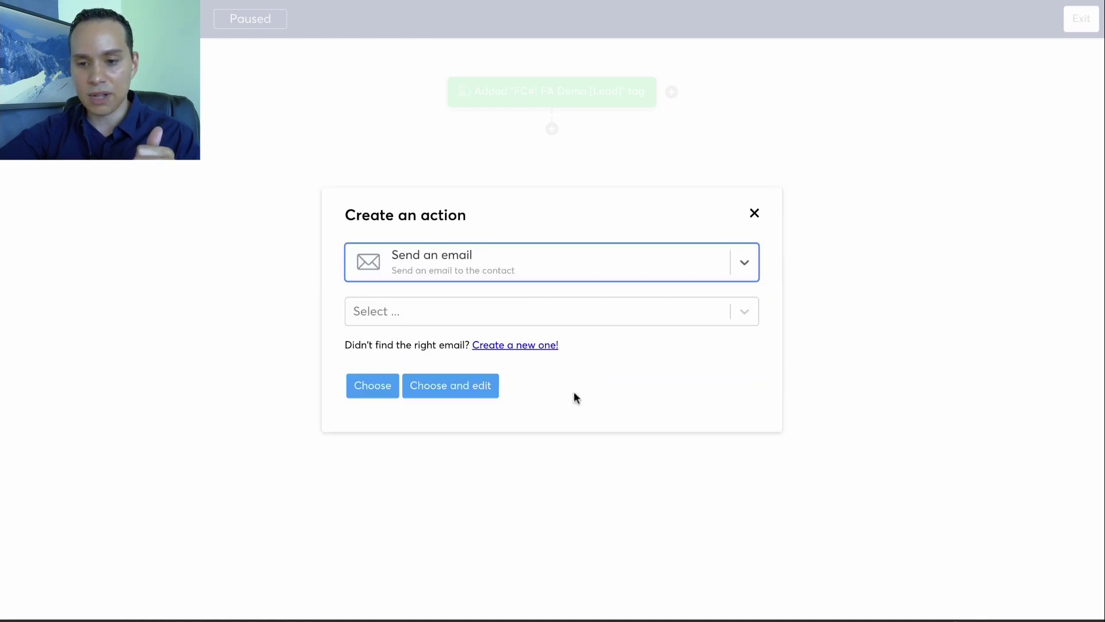
{"action": "left_click", "coordinate": [509, 319]}
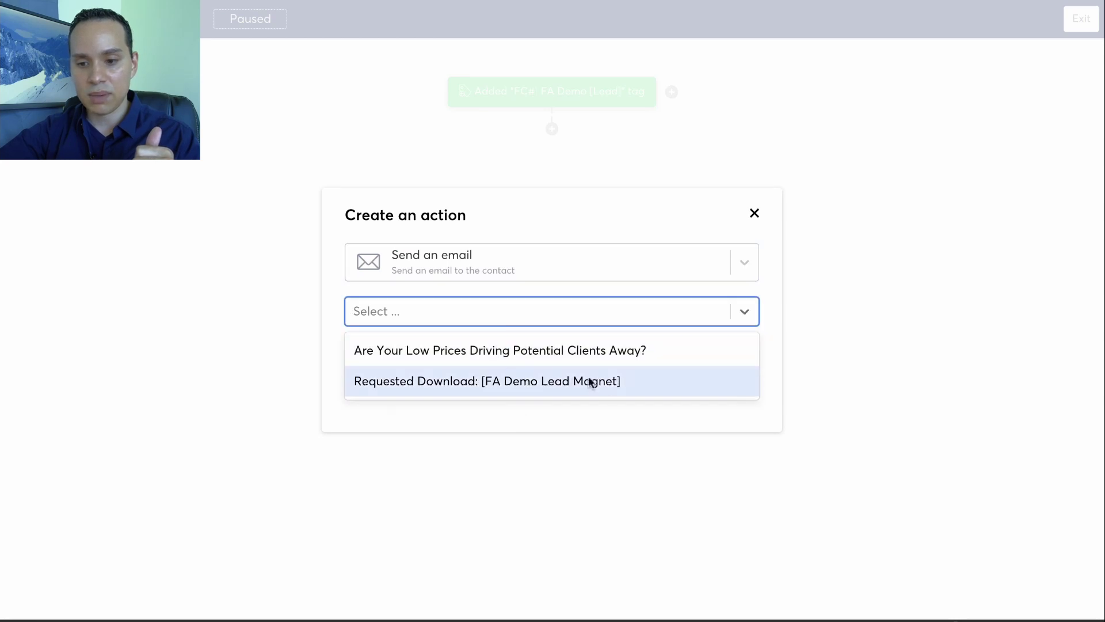
{"action": "left_click", "coordinate": [614, 384]}
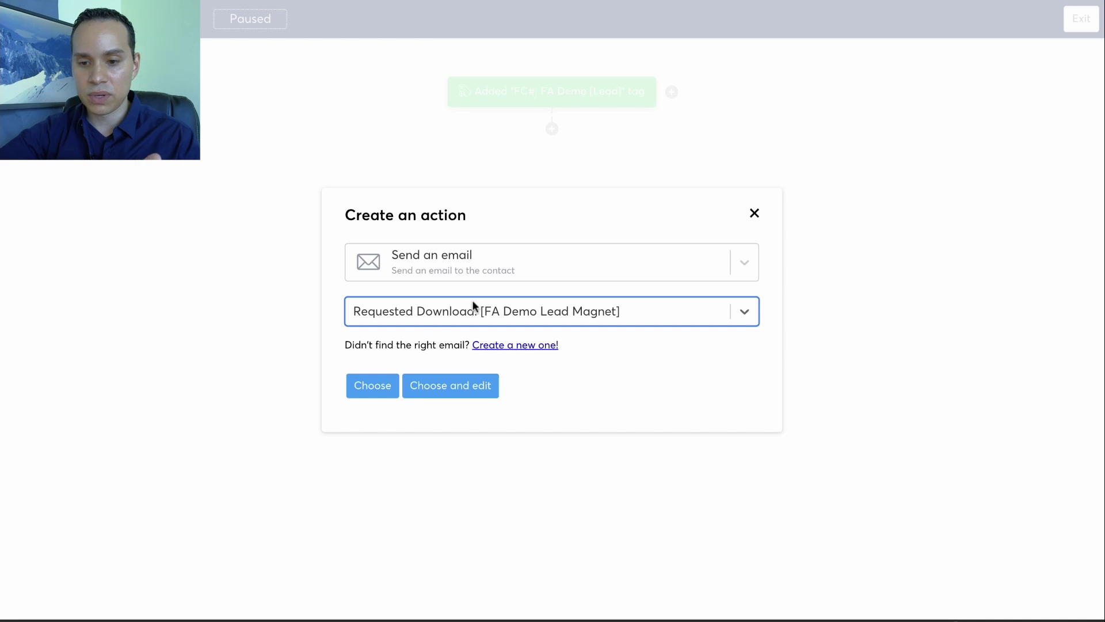
{"action": "left_click", "coordinate": [478, 386]}
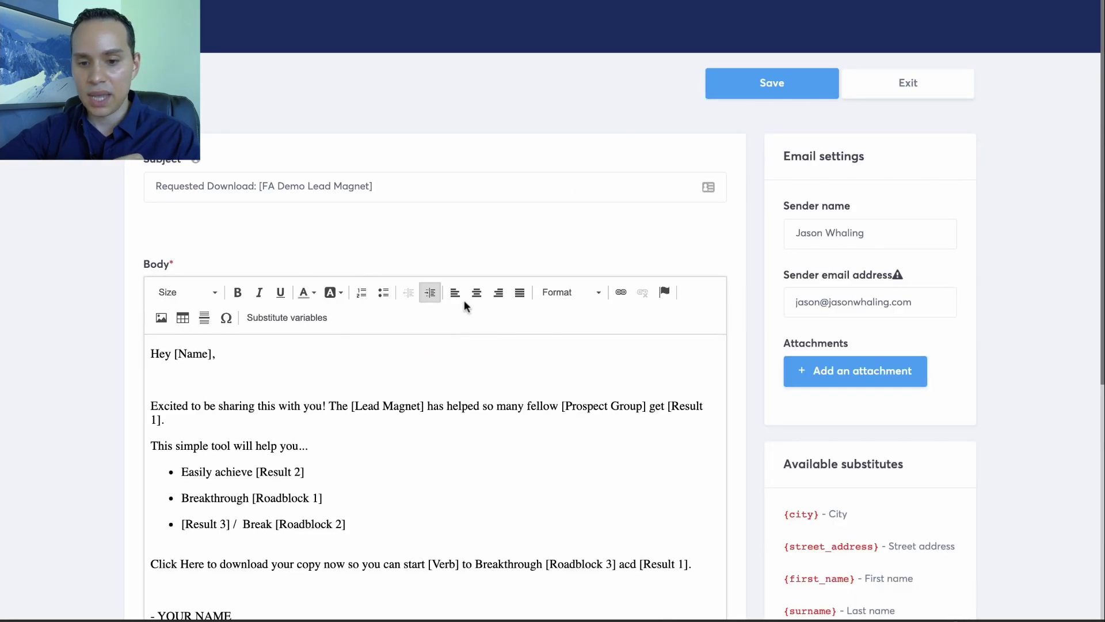
- Review the lead magnet email's subject line, body placeholders and the list of available substitutes
{"action": "scroll", "coordinate": [466, 305], "scroll_direction": "down", "scroll_amount": 1}
{"action": "scroll", "coordinate": [467, 307], "scroll_direction": "down", "scroll_amount": 6}
{"action": "scroll", "coordinate": [469, 306], "scroll_direction": "up", "scroll_amount": 4}
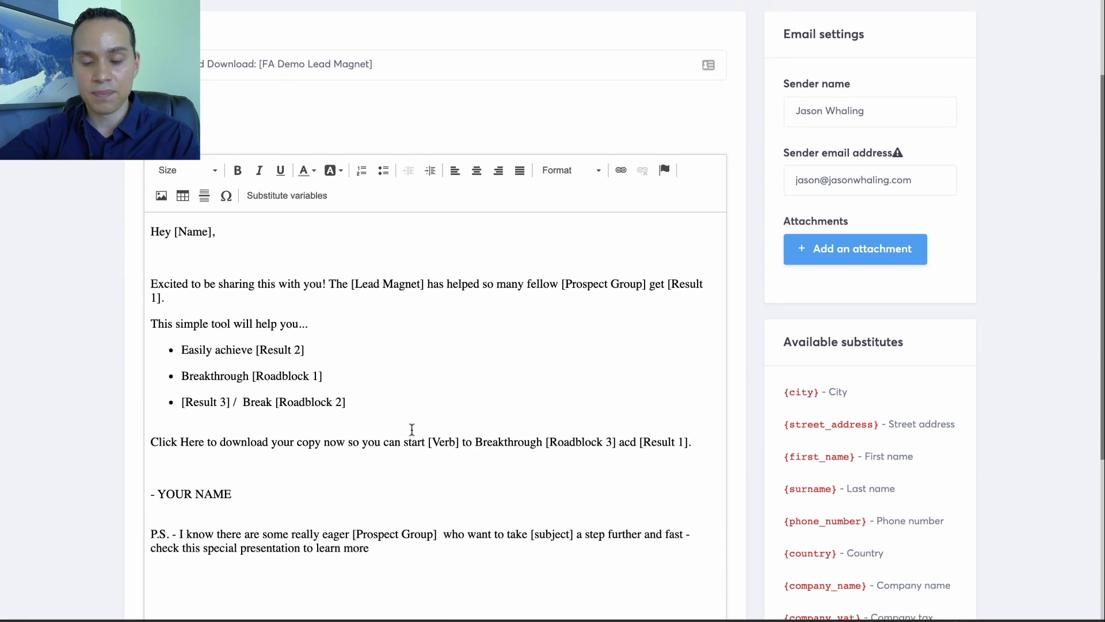
{"action": "left_click", "coordinate": [306, 302]}
{"action": "scroll", "coordinate": [305, 303], "scroll_direction": "down", "scroll_amount": 3}
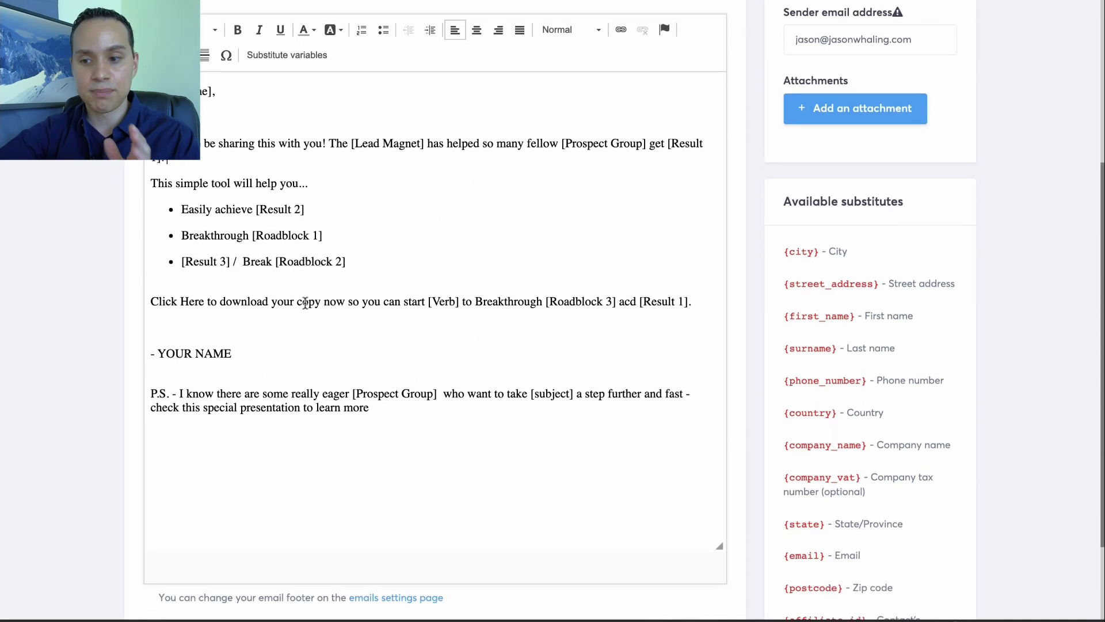
{"action": "scroll", "coordinate": [305, 303], "scroll_direction": "up", "scroll_amount": 2}
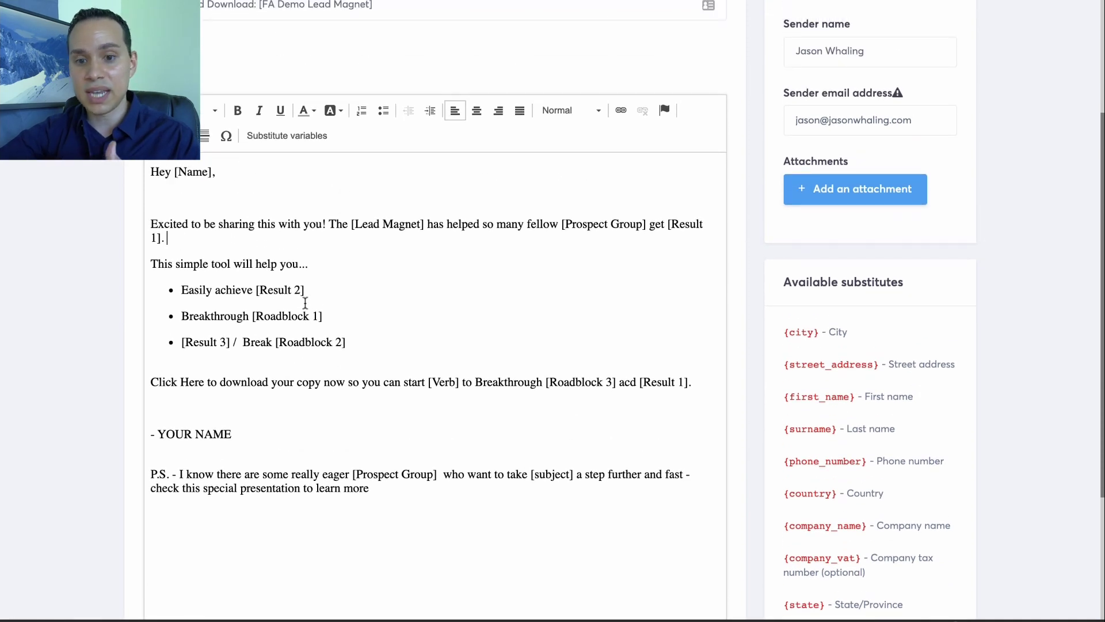
{"action": "scroll", "coordinate": [305, 302], "scroll_direction": "up", "scroll_amount": 2}
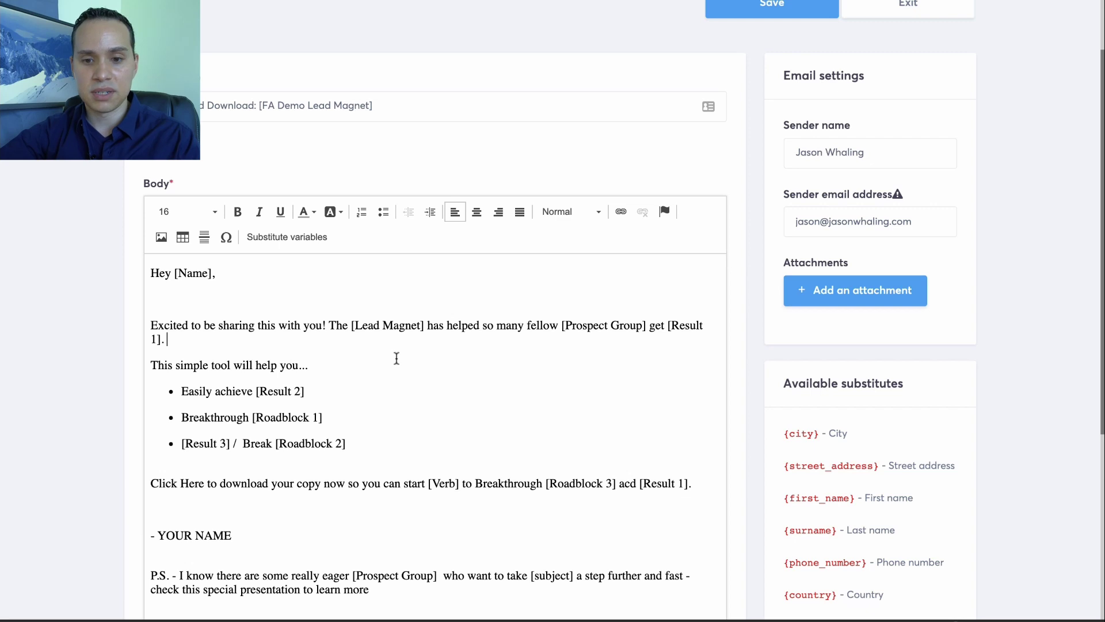
{"action": "scroll", "coordinate": [397, 358], "scroll_direction": "up", "scroll_amount": 1}
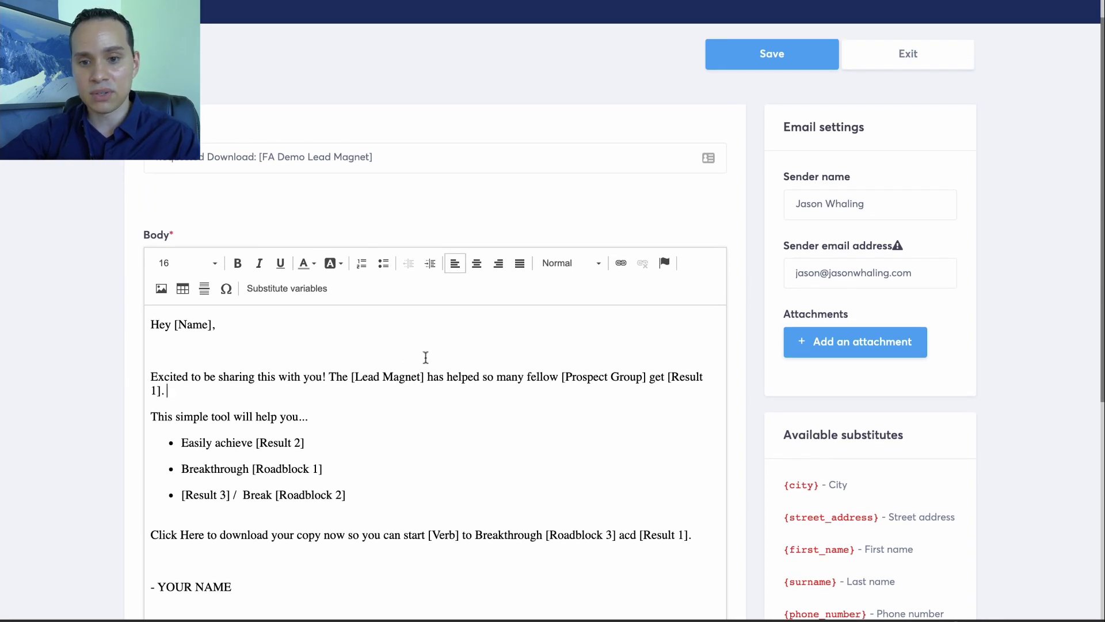
{"action": "scroll", "coordinate": [425, 357], "scroll_direction": "up", "scroll_amount": 1}
{"action": "left_click", "coordinate": [428, 175]}
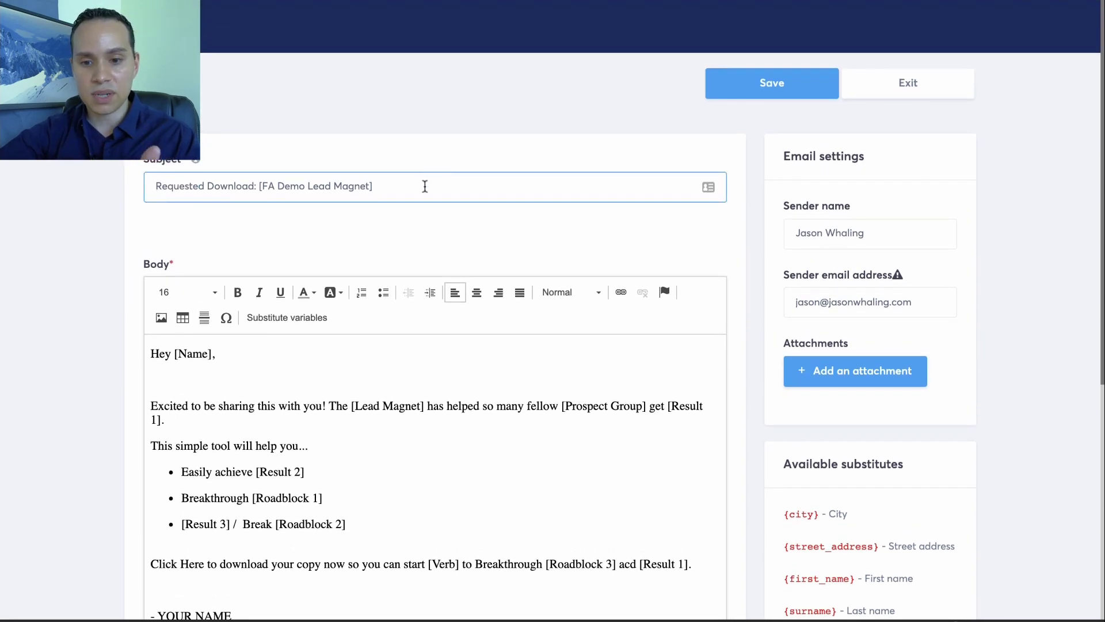
{"action": "left_click", "coordinate": [264, 378]}
{"action": "scroll", "coordinate": [836, 363], "scroll_direction": "down", "scroll_amount": 4}
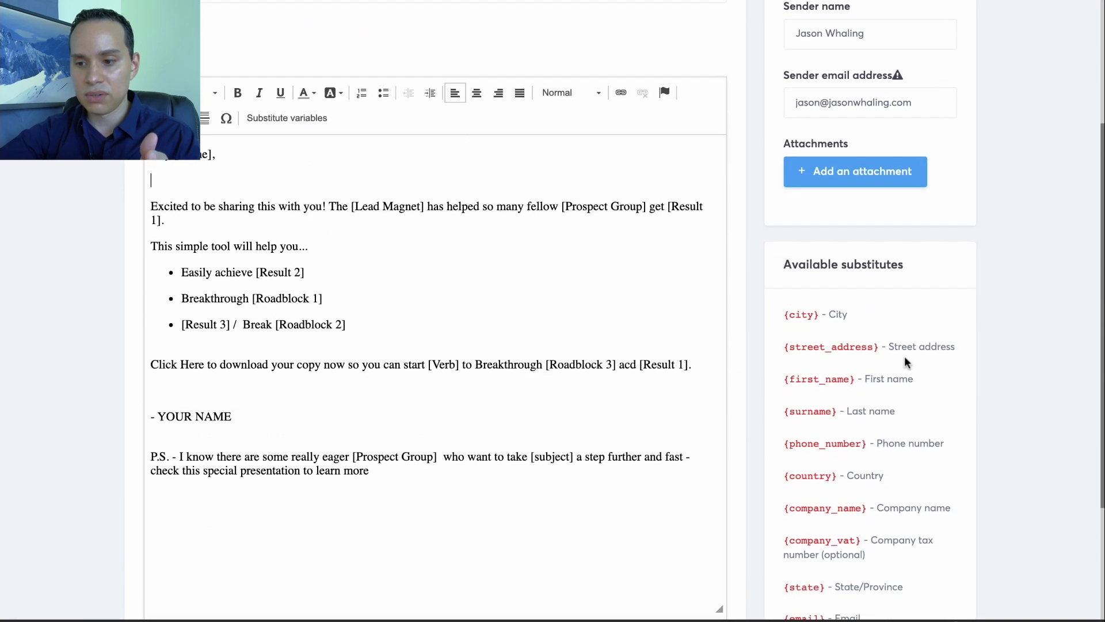
{"action": "scroll", "coordinate": [904, 360], "scroll_direction": "down", "scroll_amount": 3}
{"action": "scroll", "coordinate": [802, 261], "scroll_direction": "down", "scroll_amount": 1}
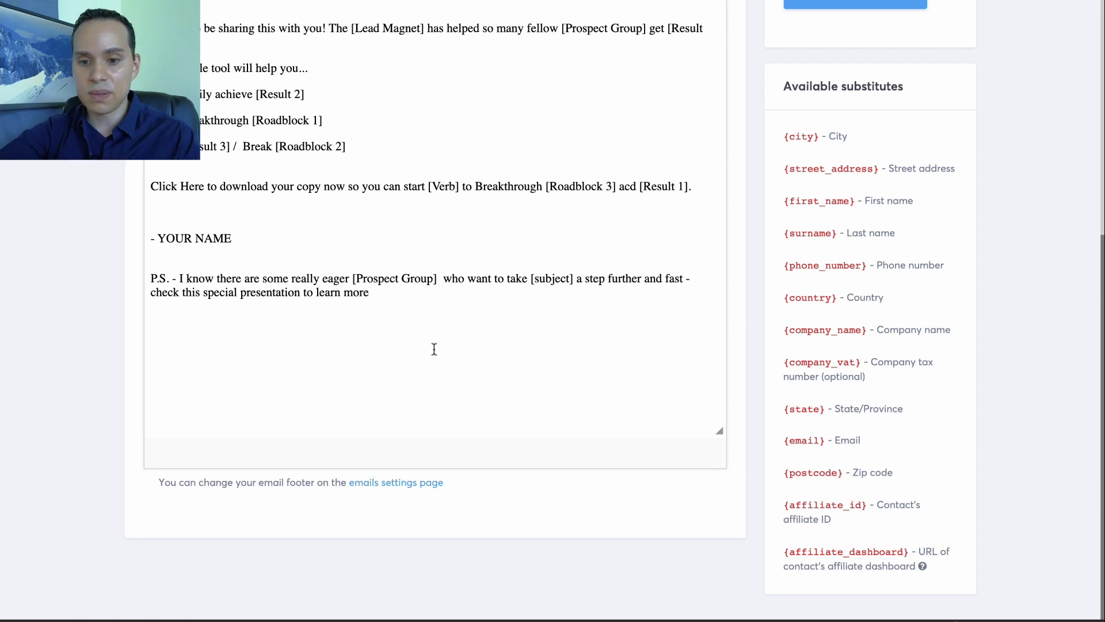
{"action": "scroll", "coordinate": [434, 348], "scroll_direction": "up", "scroll_amount": 5}
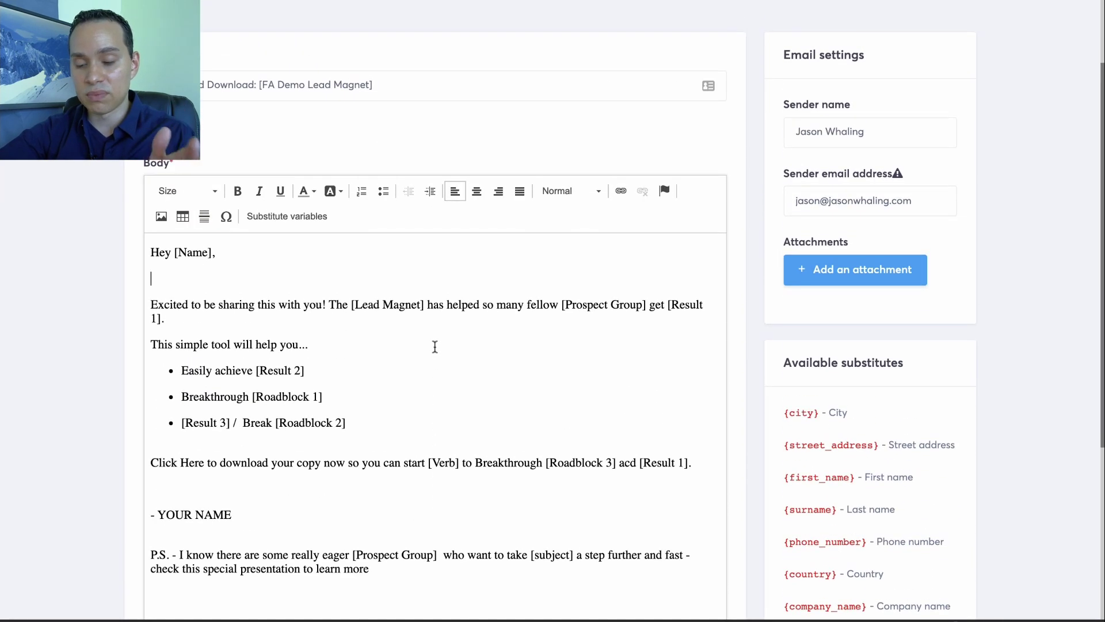
- Add an attachment slot to the lead magnet email and read through the body text down to the download line
{"action": "scroll", "coordinate": [435, 346], "scroll_direction": "down", "scroll_amount": 3}
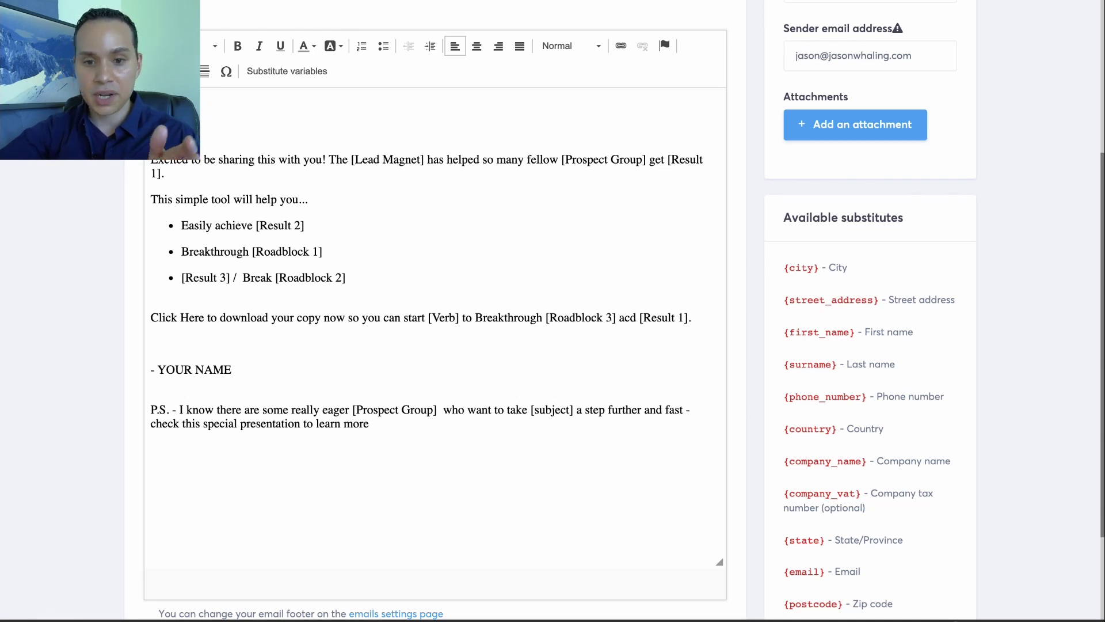
{"action": "left_click", "coordinate": [351, 214]}
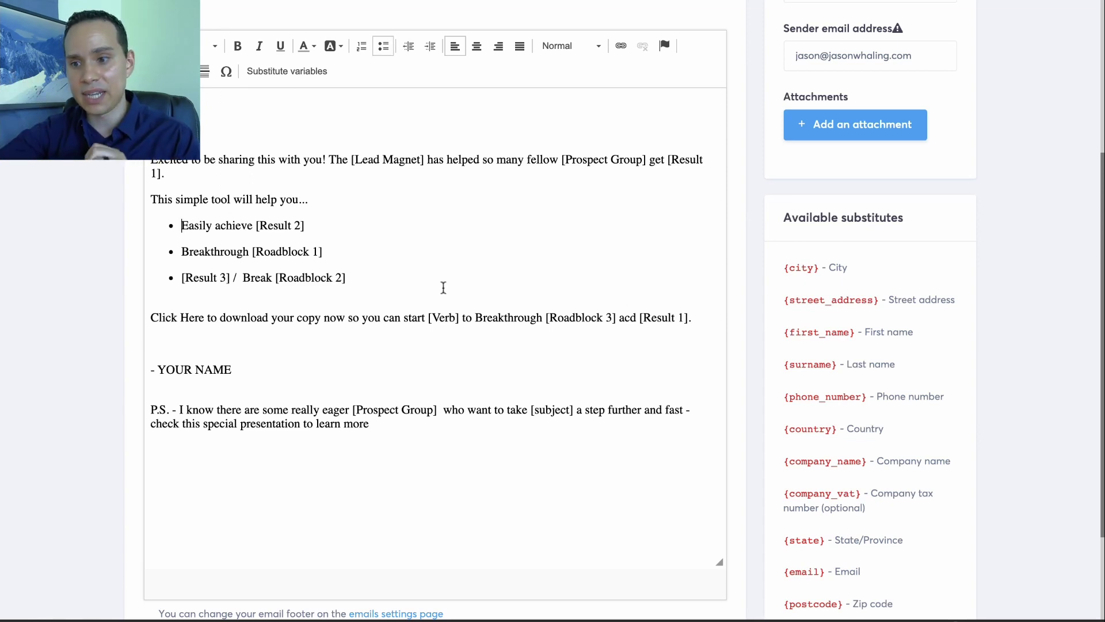
{"action": "left_click", "coordinate": [867, 124]}
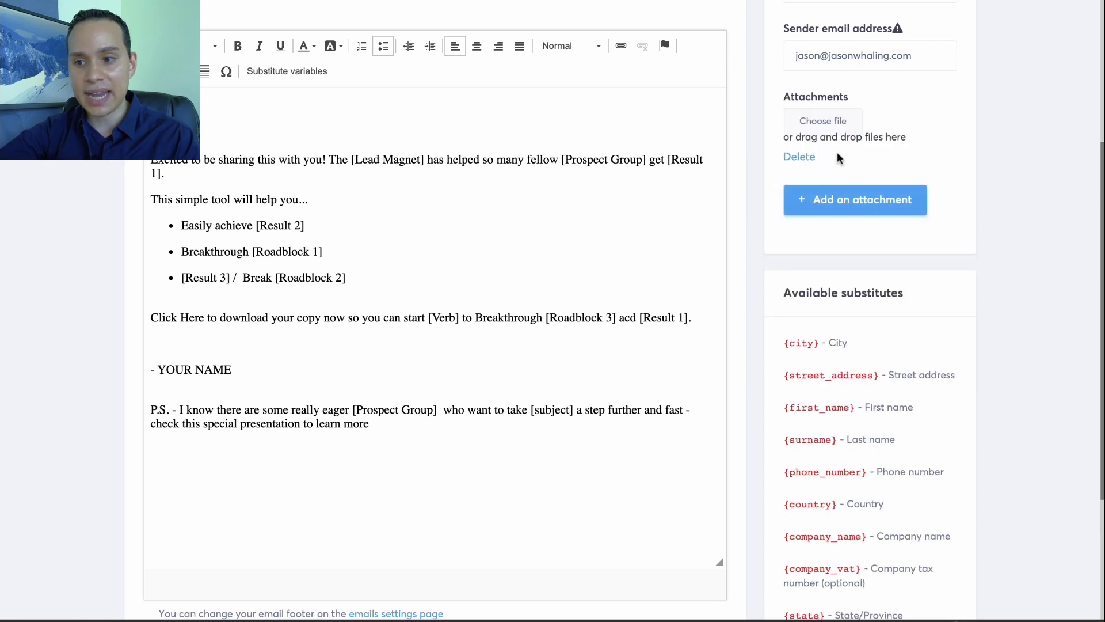
{"action": "scroll", "coordinate": [874, 193], "scroll_direction": "up", "scroll_amount": 2}
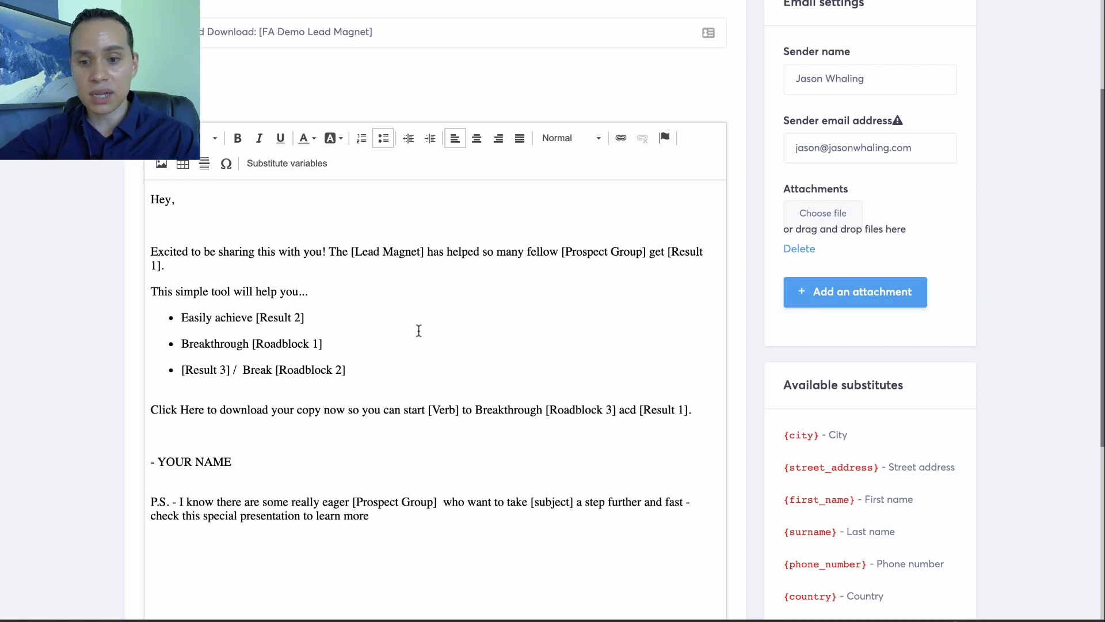
{"action": "scroll", "coordinate": [419, 330], "scroll_direction": "down", "scroll_amount": 3}
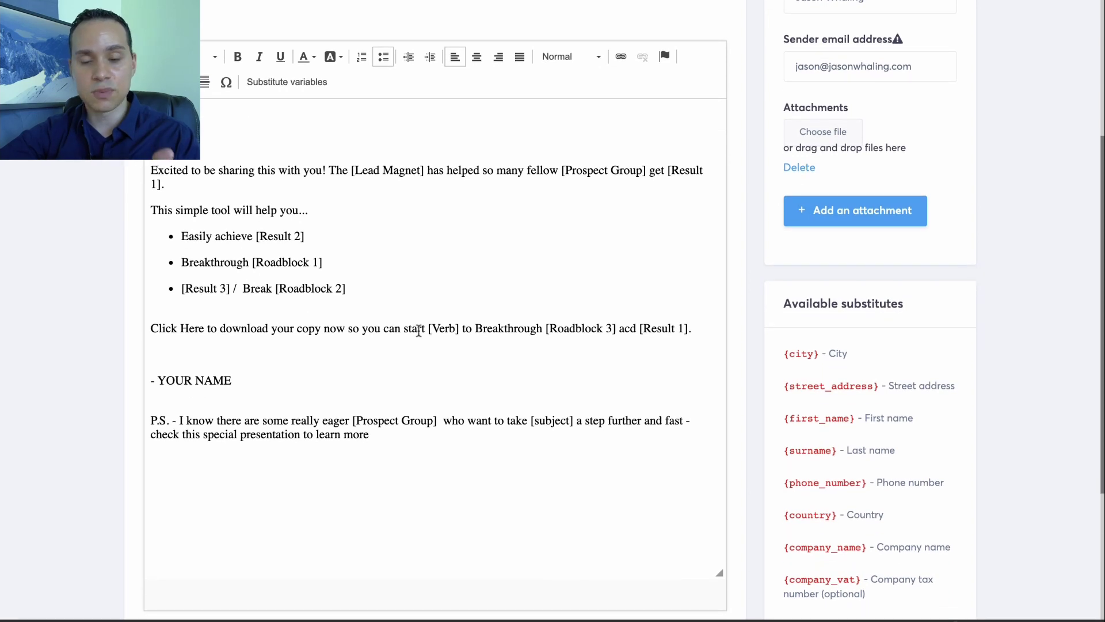
{"action": "scroll", "coordinate": [419, 328], "scroll_direction": "up", "scroll_amount": 4}
{"action": "scroll", "coordinate": [278, 326], "scroll_direction": "down", "scroll_amount": 6}
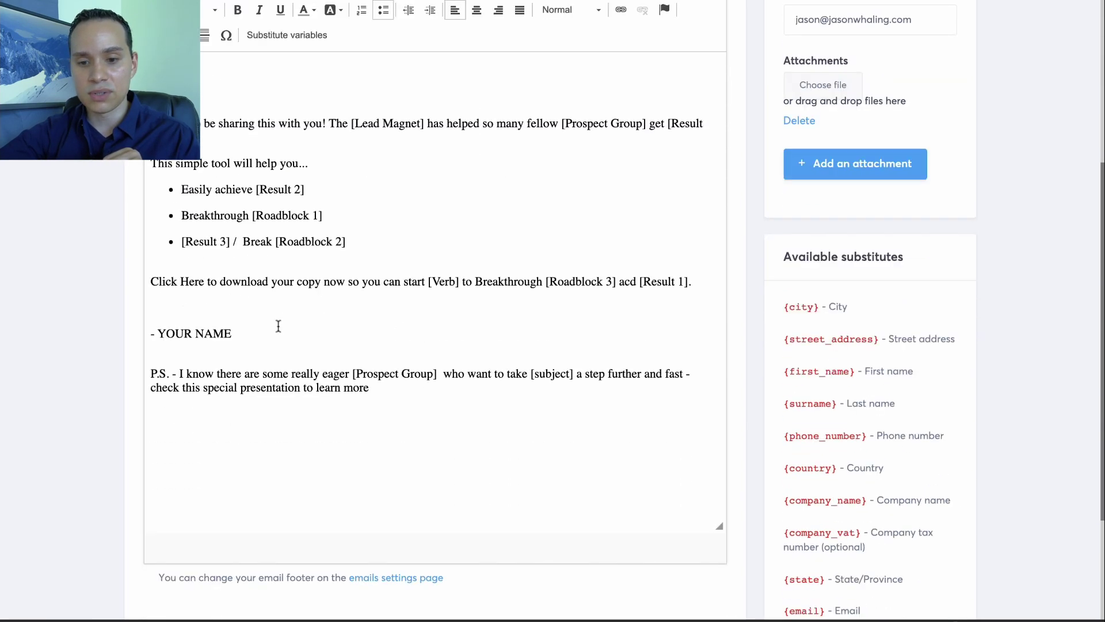
- Check the link info and target options for the body text "Breakthrough [Roadblock 3]" without inserting a link
{"action": "left_click_drag", "start_coordinate": [476, 282], "coordinate": [615, 286]}
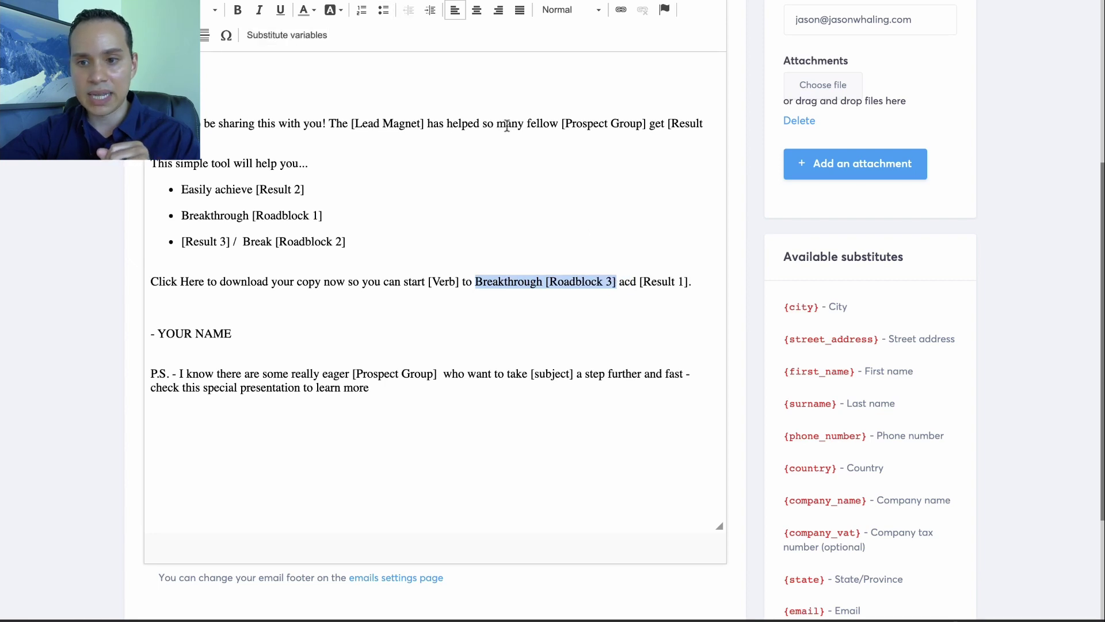
{"action": "scroll", "coordinate": [507, 126], "scroll_direction": "up", "scroll_amount": 1}
{"action": "left_click", "coordinate": [620, 39]}
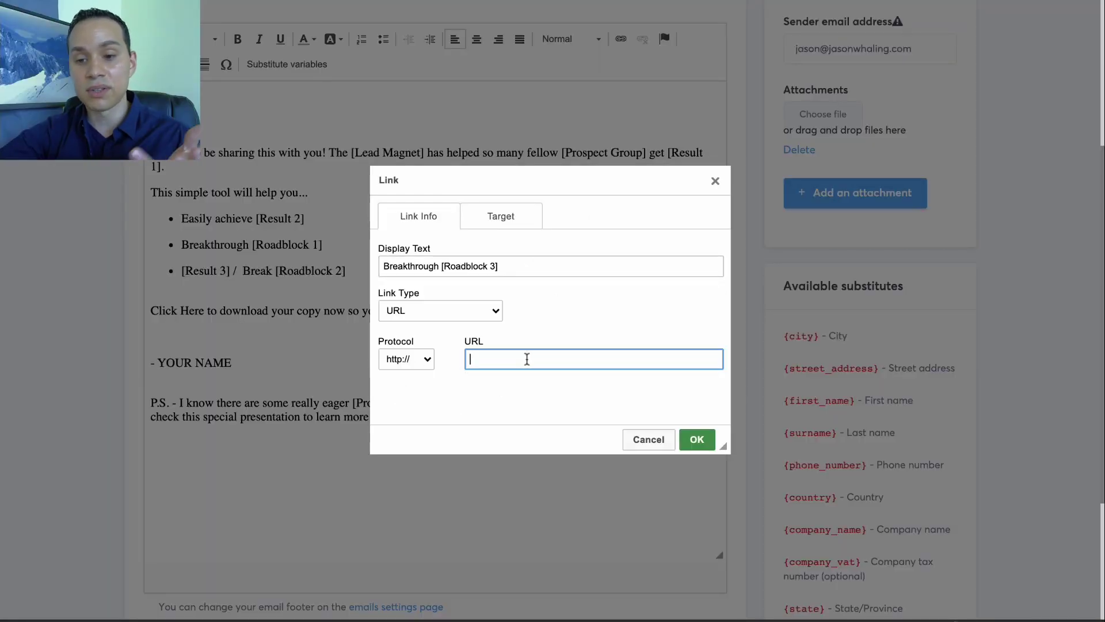
{"action": "left_click", "coordinate": [523, 215]}
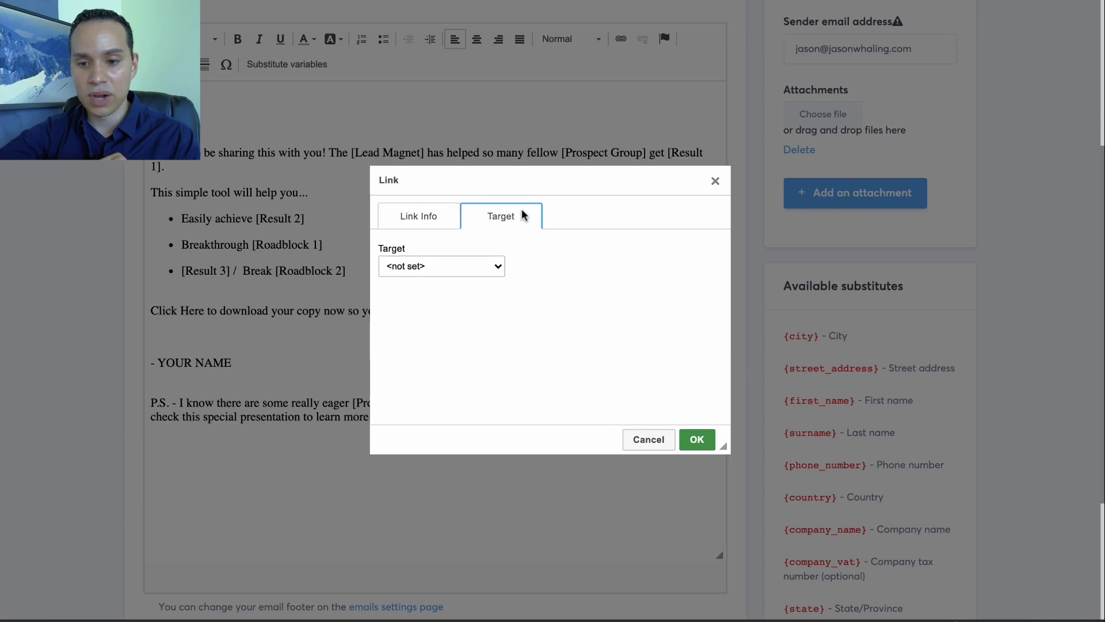
{"action": "left_click", "coordinate": [432, 217]}
{"action": "left_click", "coordinate": [659, 439]}
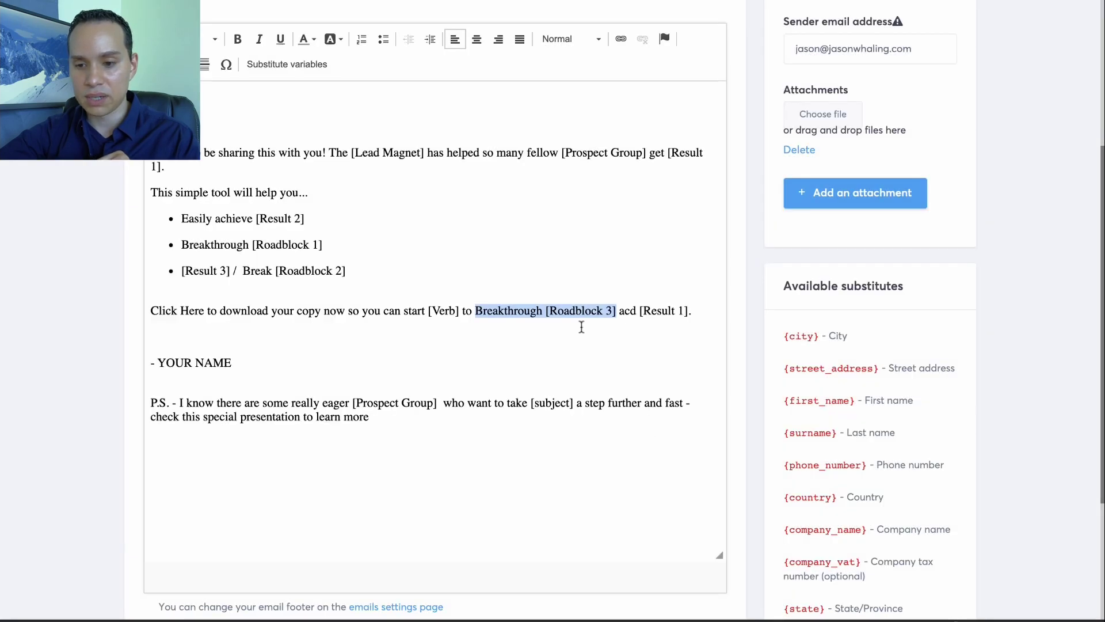
- Save the lead magnet email and add a 1 day delay below its send step in the workflow
{"action": "scroll", "coordinate": [699, 271], "scroll_direction": "up", "scroll_amount": 4}
{"action": "left_click", "coordinate": [781, 55]}
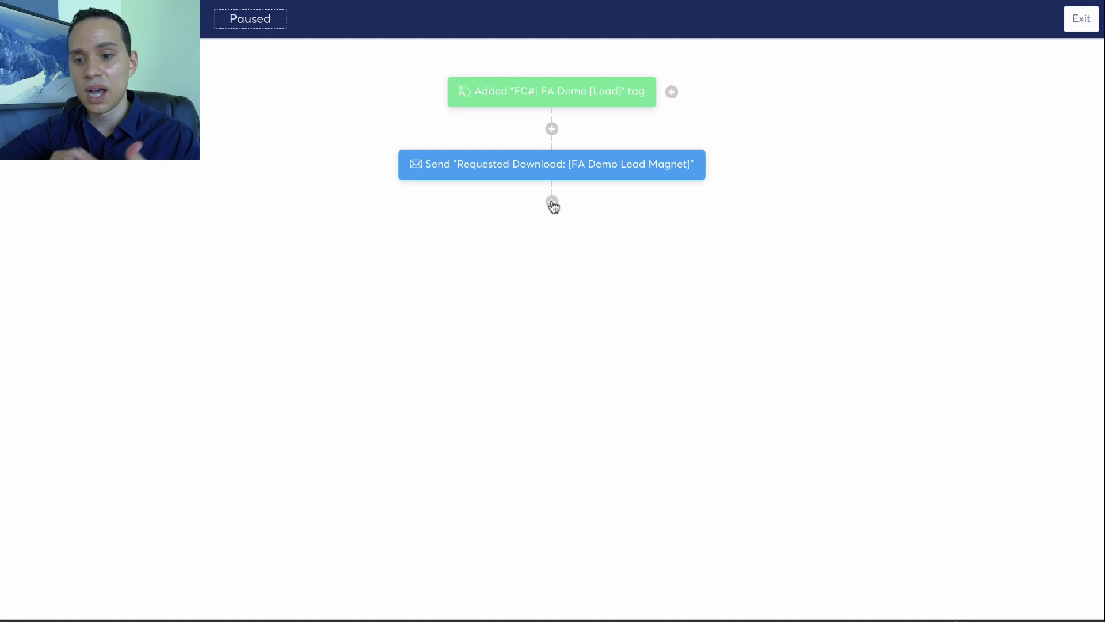
{"action": "left_click", "coordinate": [552, 203]}
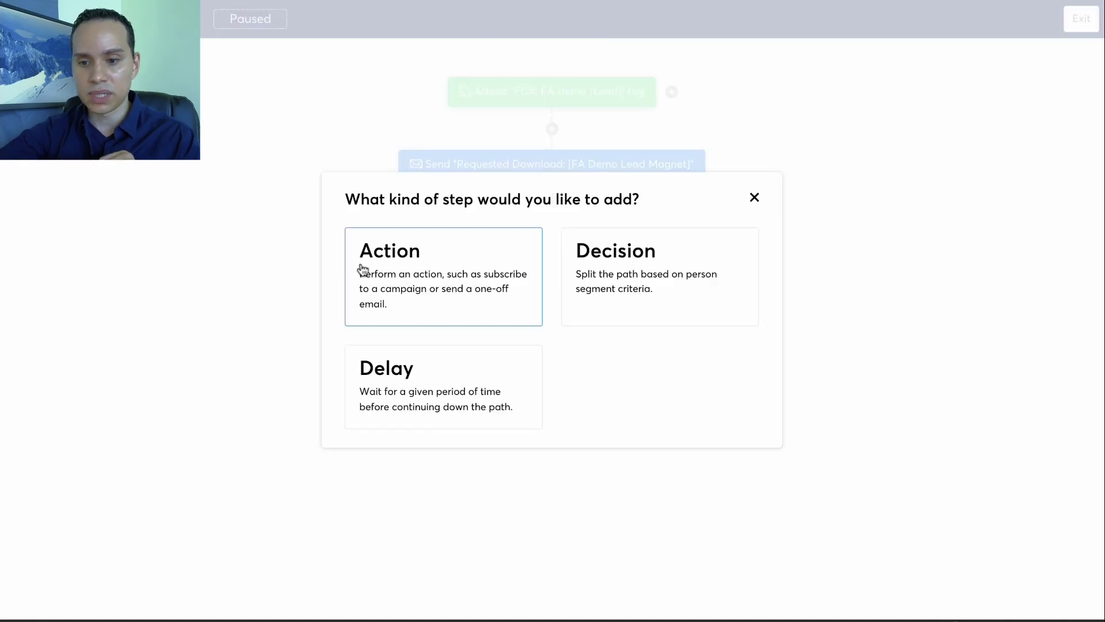
{"action": "left_click", "coordinate": [402, 377]}
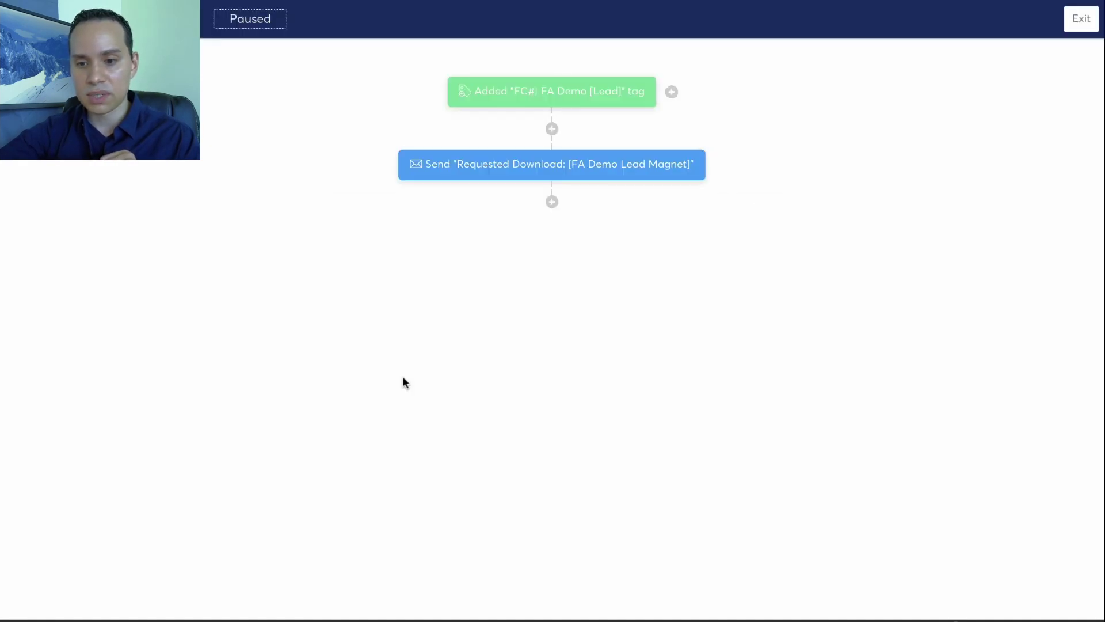
{"action": "left_click", "coordinate": [517, 292]}
{"action": "left_click", "coordinate": [534, 326]}
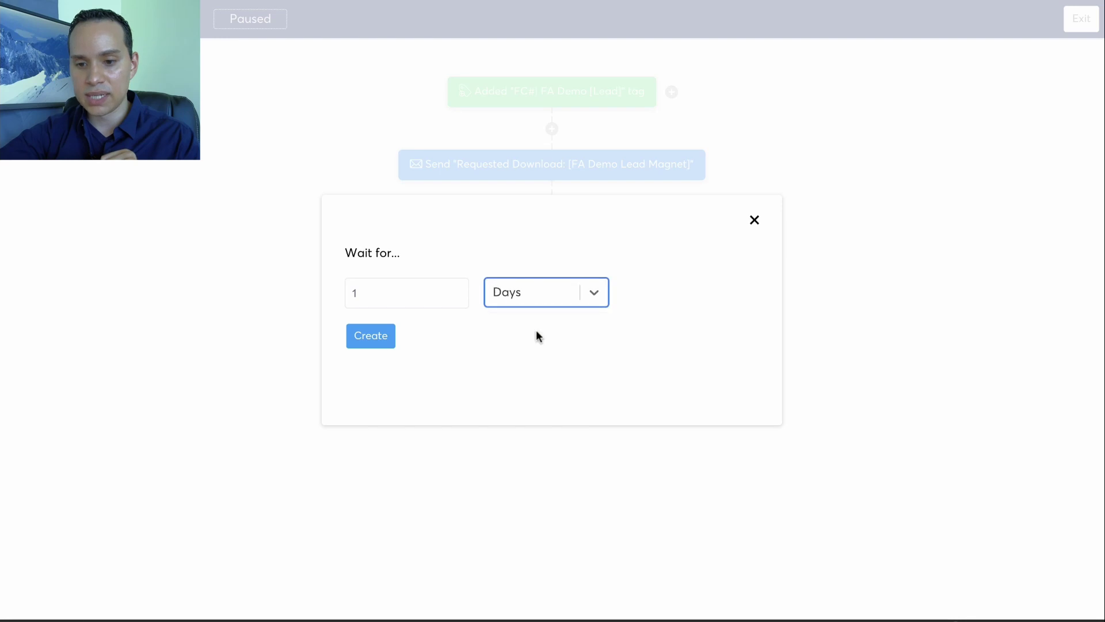
{"action": "left_click", "coordinate": [371, 339]}
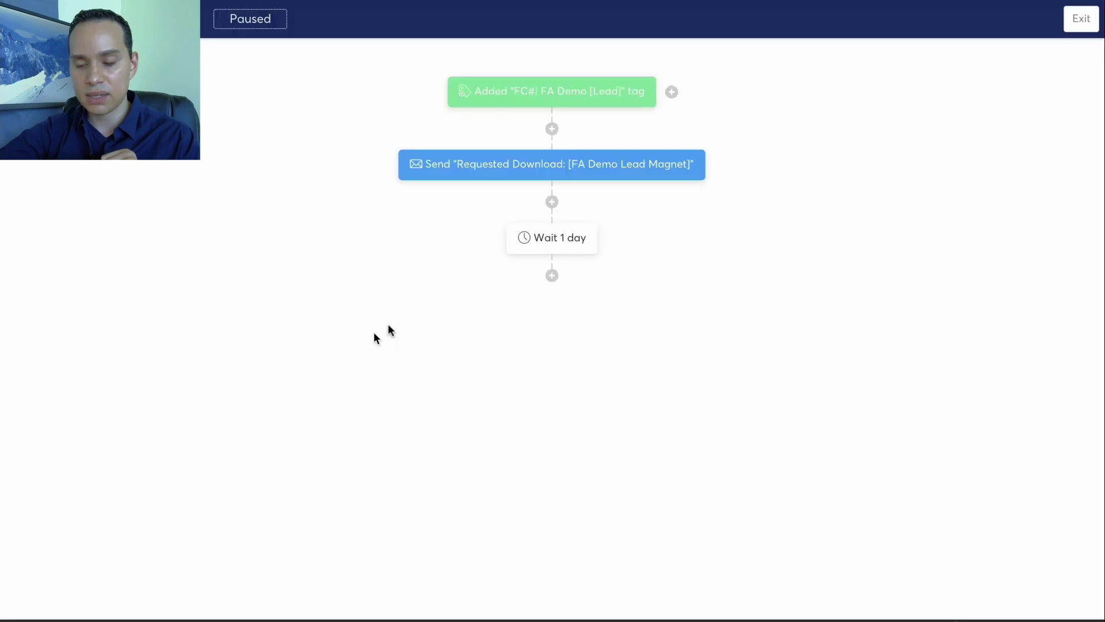
- Add a "Send an email" action below the delay with a new email whose subject is "Break The Roadblock", and open it for editing
{"action": "left_click", "coordinate": [552, 276]}
{"action": "left_click", "coordinate": [435, 272]}
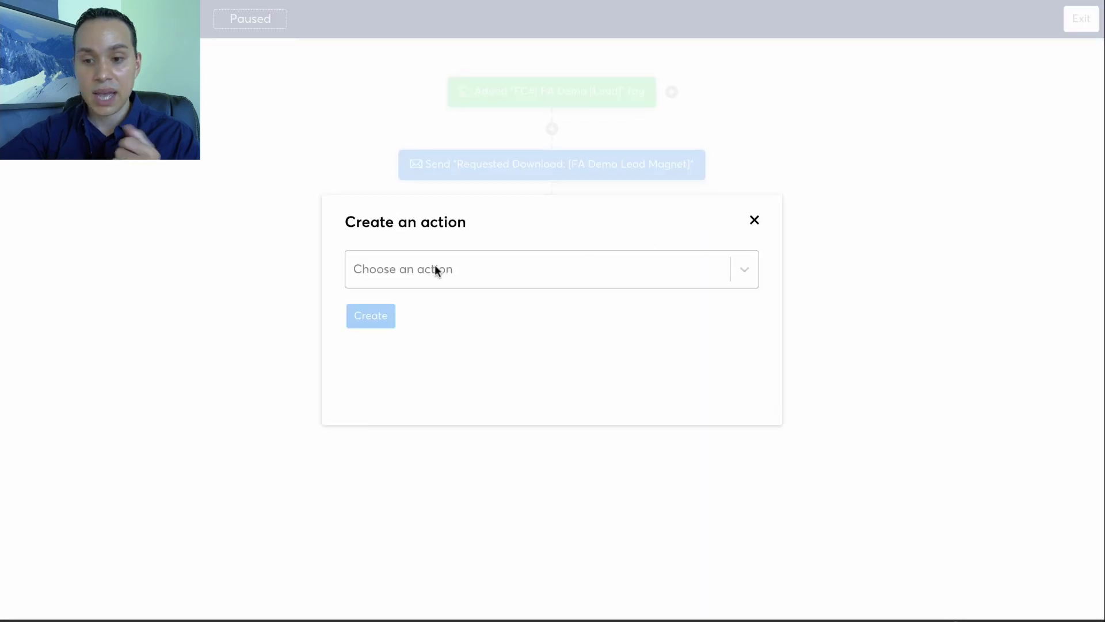
{"action": "left_click", "coordinate": [435, 267]}
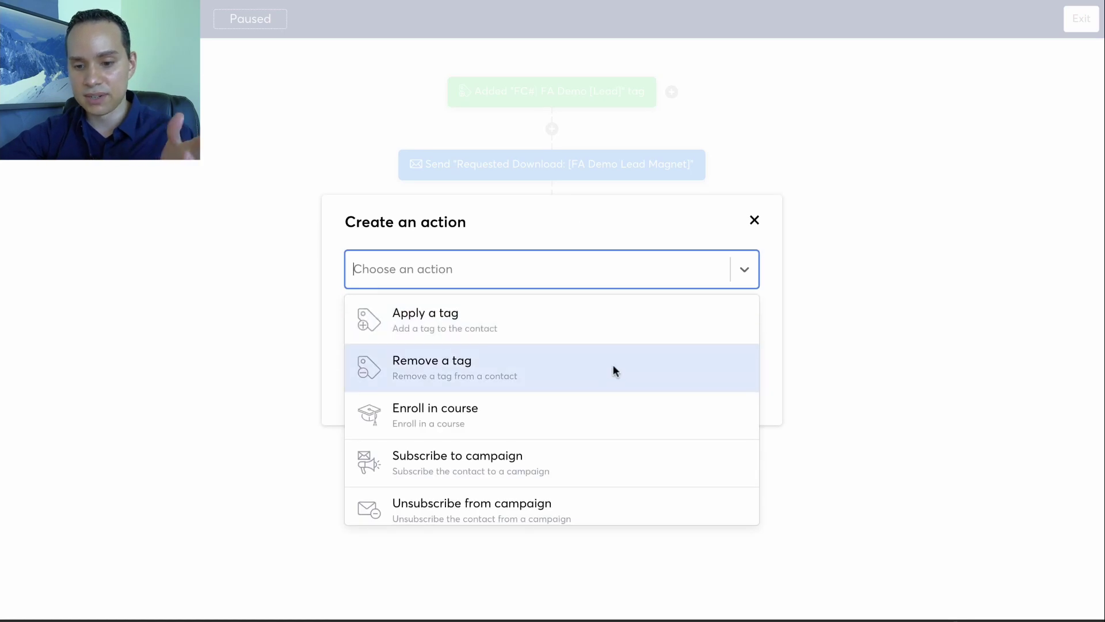
{"action": "scroll", "coordinate": [612, 364], "scroll_direction": "down", "scroll_amount": 3}
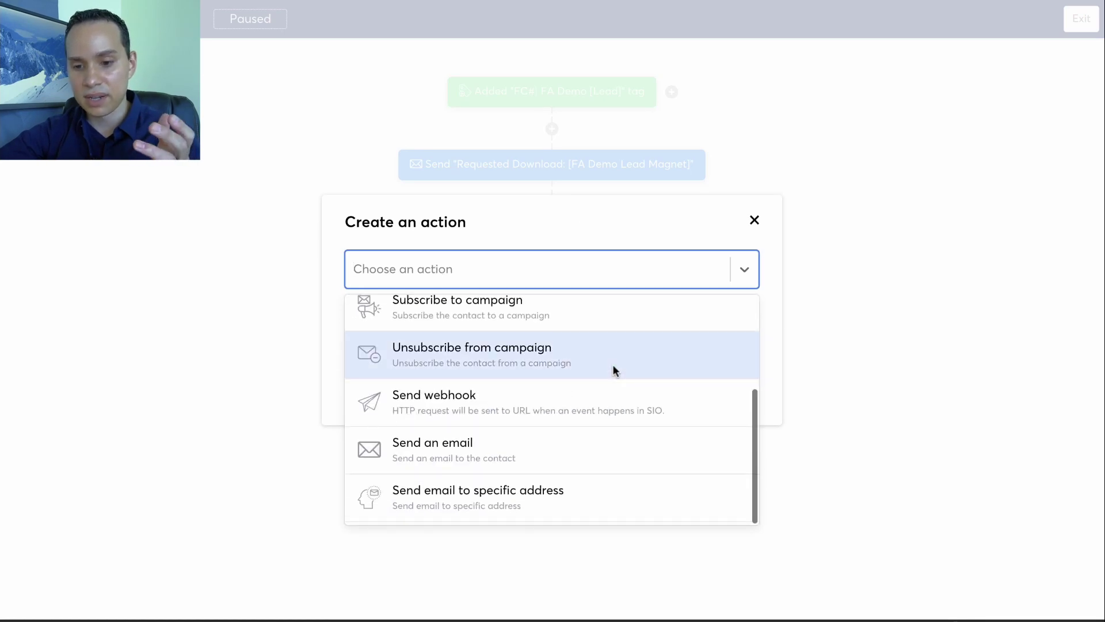
{"action": "left_click", "coordinate": [531, 452]}
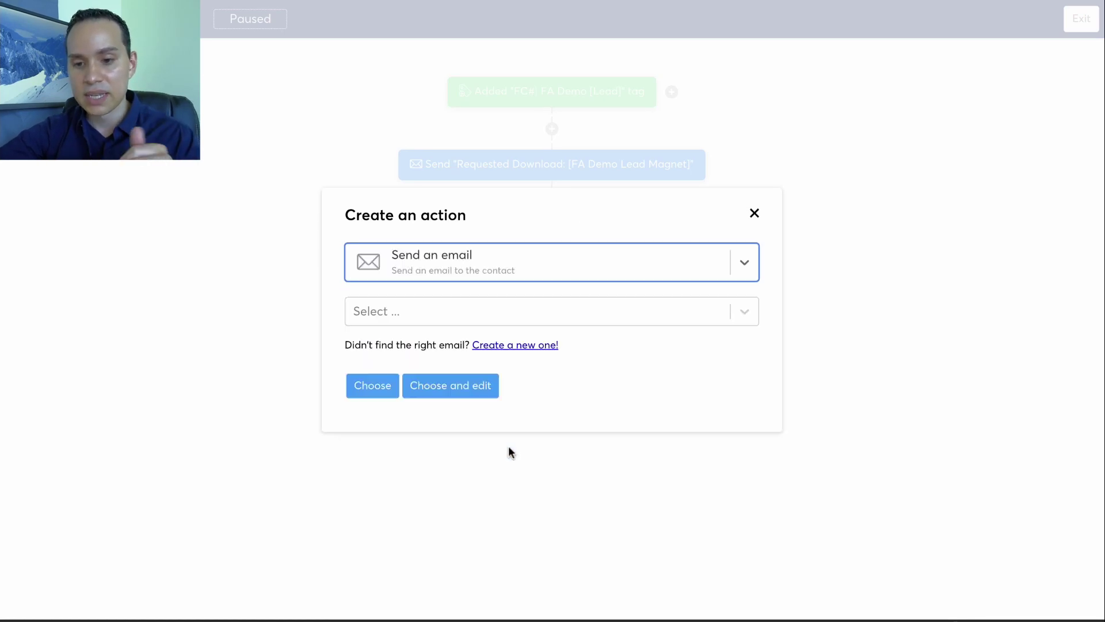
{"action": "left_click", "coordinate": [534, 347]}
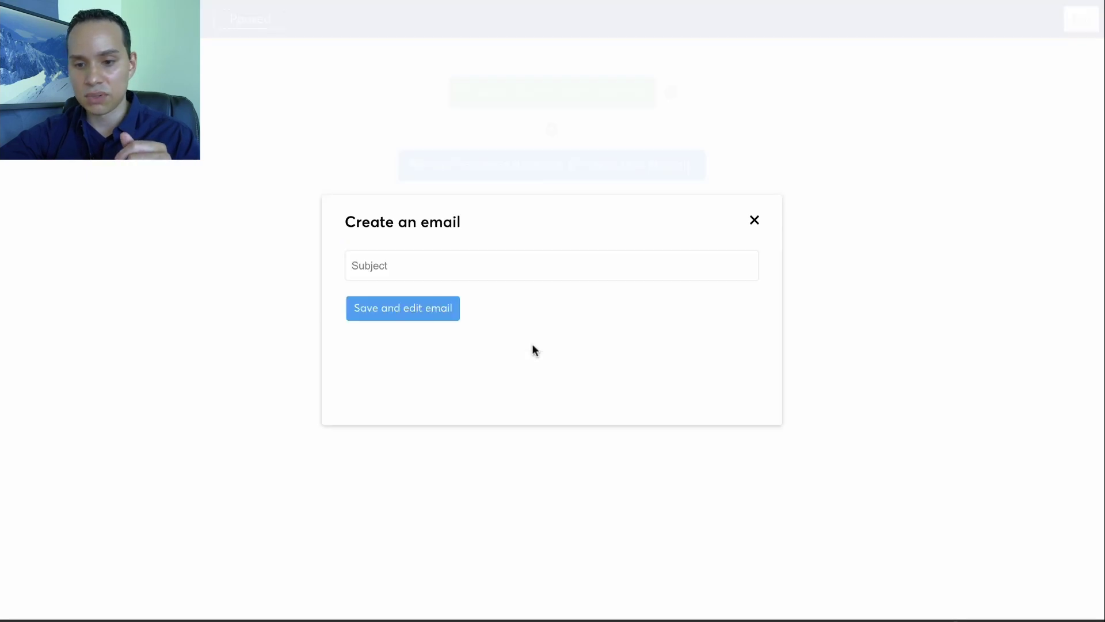
{"action": "left_click", "coordinate": [426, 263]}
{"action": "type", "text": "Break The Roadblock"}
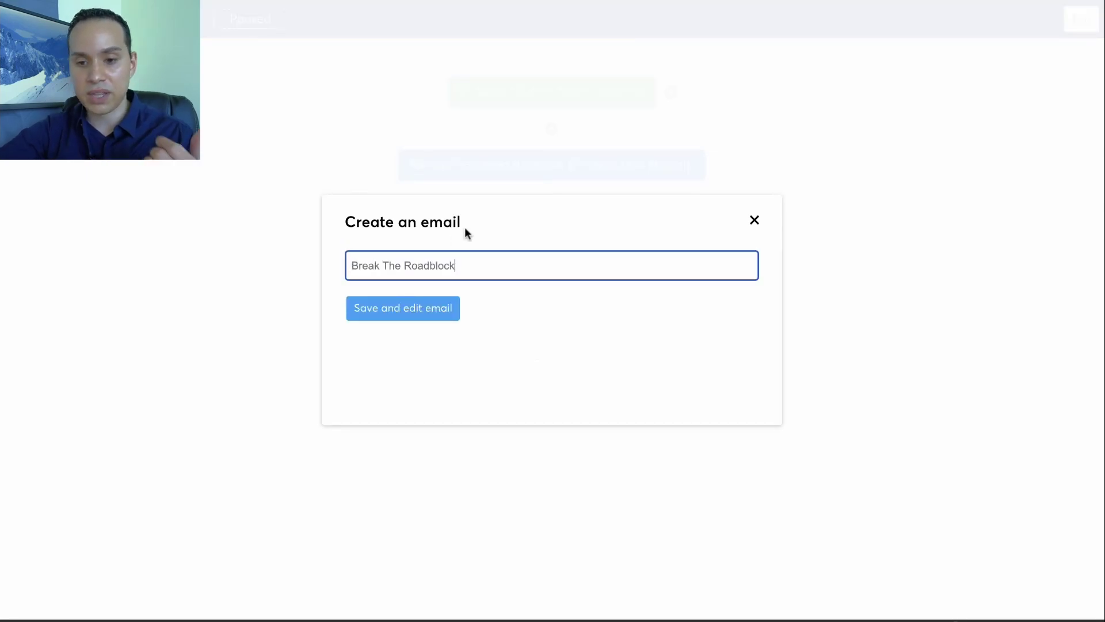
{"action": "left_click", "coordinate": [383, 319]}
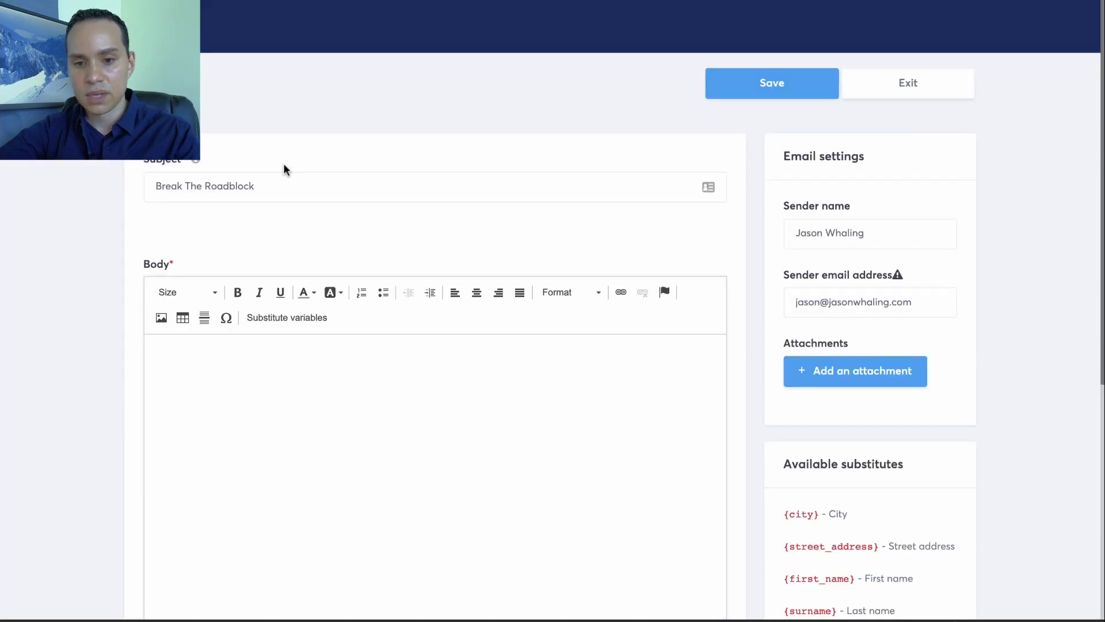
- Prefix the subject with "F62 - " and copy the Google Docs email text from [HOOK] through the P.S. into the body
{"action": "left_click", "coordinate": [294, 190]}
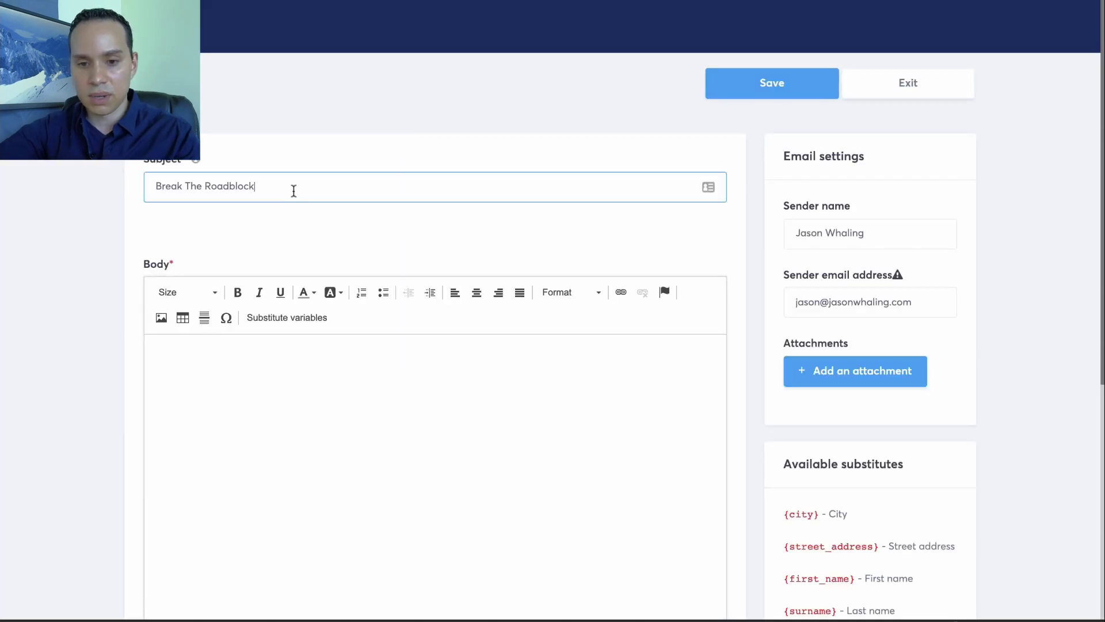
{"action": "type", "text": "F62 -"}
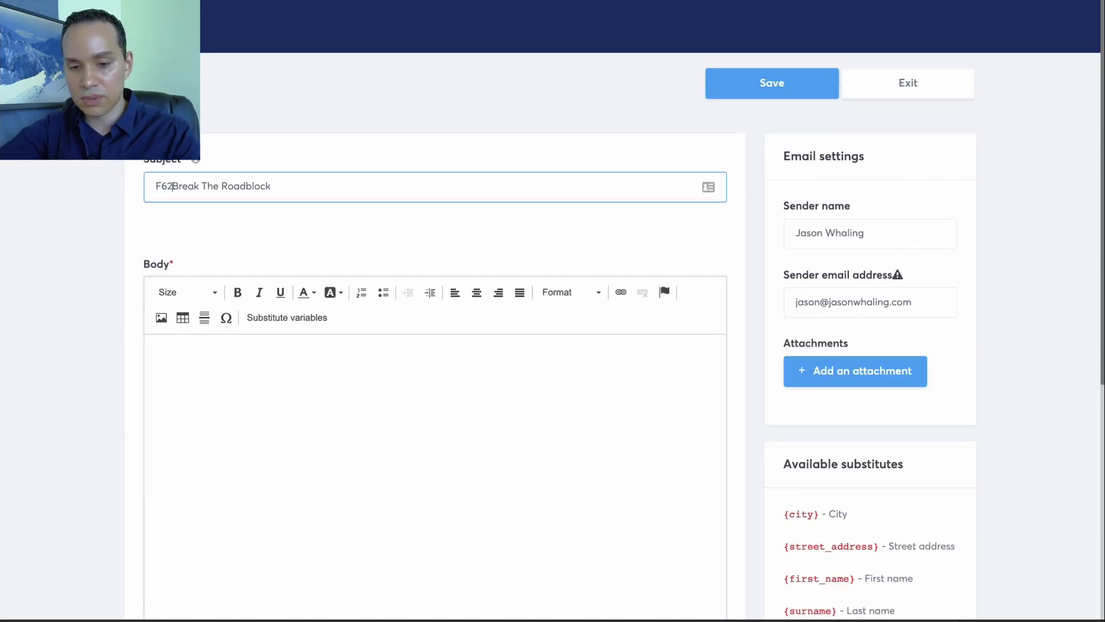
{"action": "scroll", "coordinate": [530, 328], "scroll_direction": "down", "scroll_amount": 3}
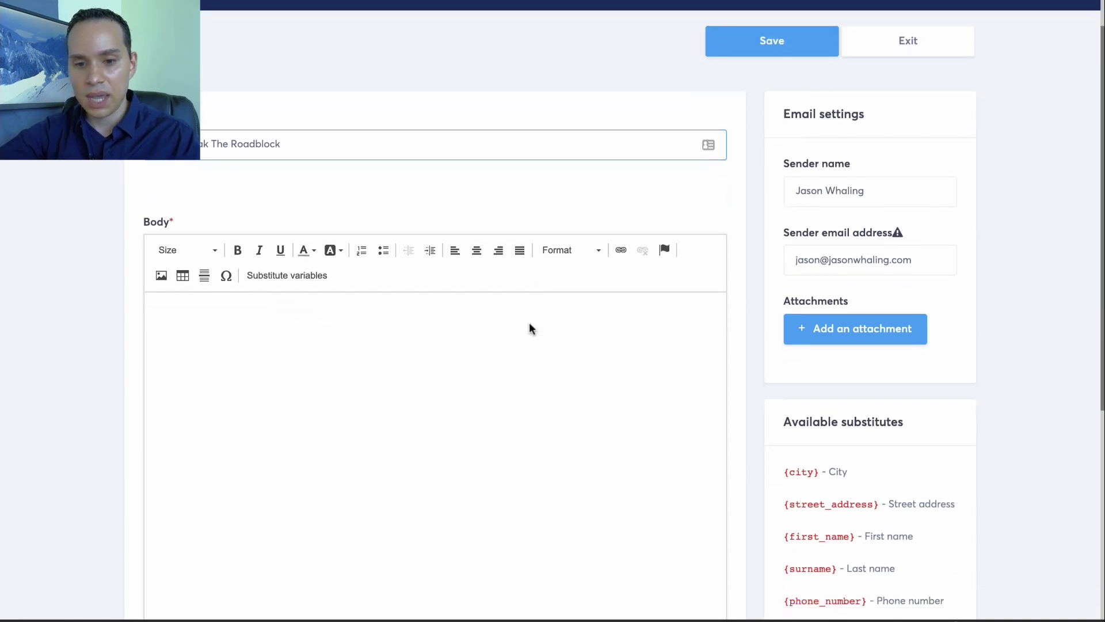
{"action": "left_click", "coordinate": [278, 255]}
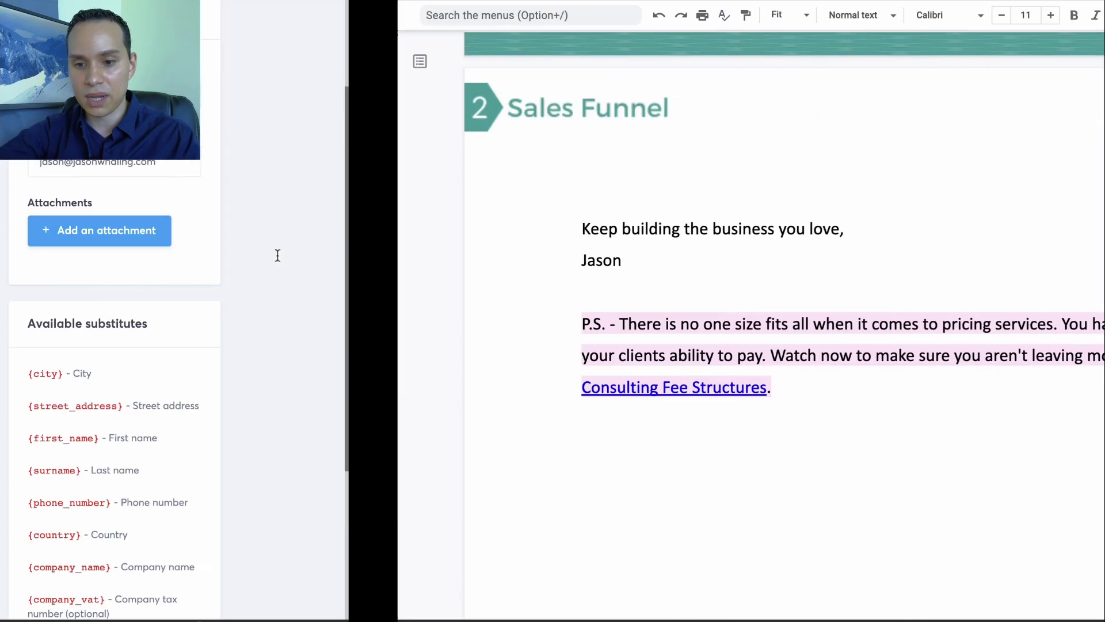
{"action": "scroll", "coordinate": [369, 396], "scroll_direction": "up", "scroll_amount": 8}
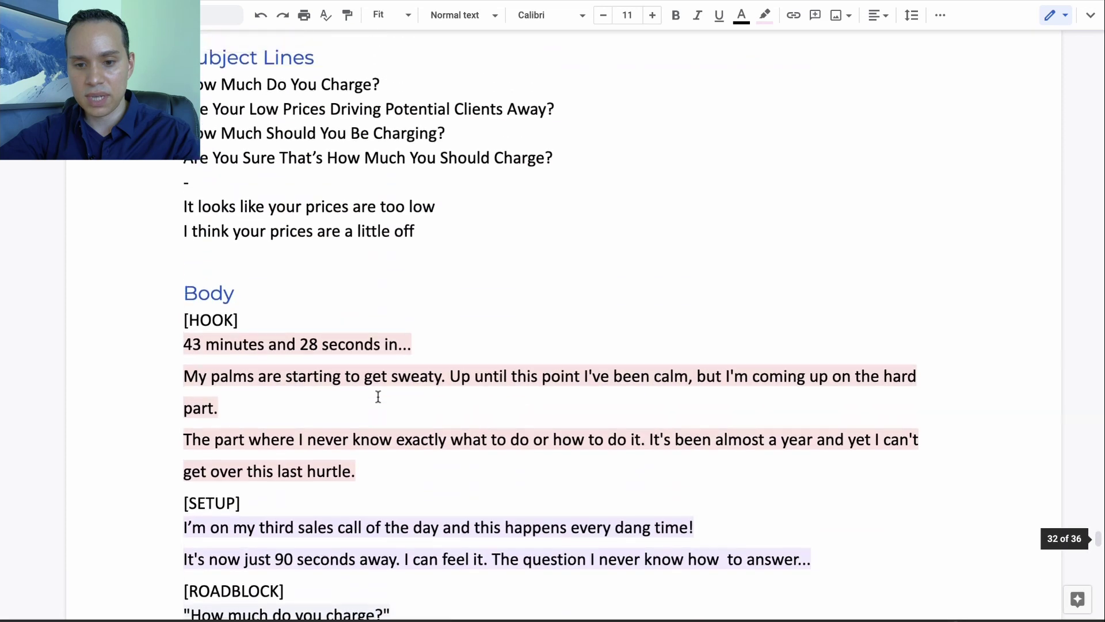
{"action": "left_click", "coordinate": [154, 352], "text": "shift"}
{"action": "key", "text": "ctrl+Left"}
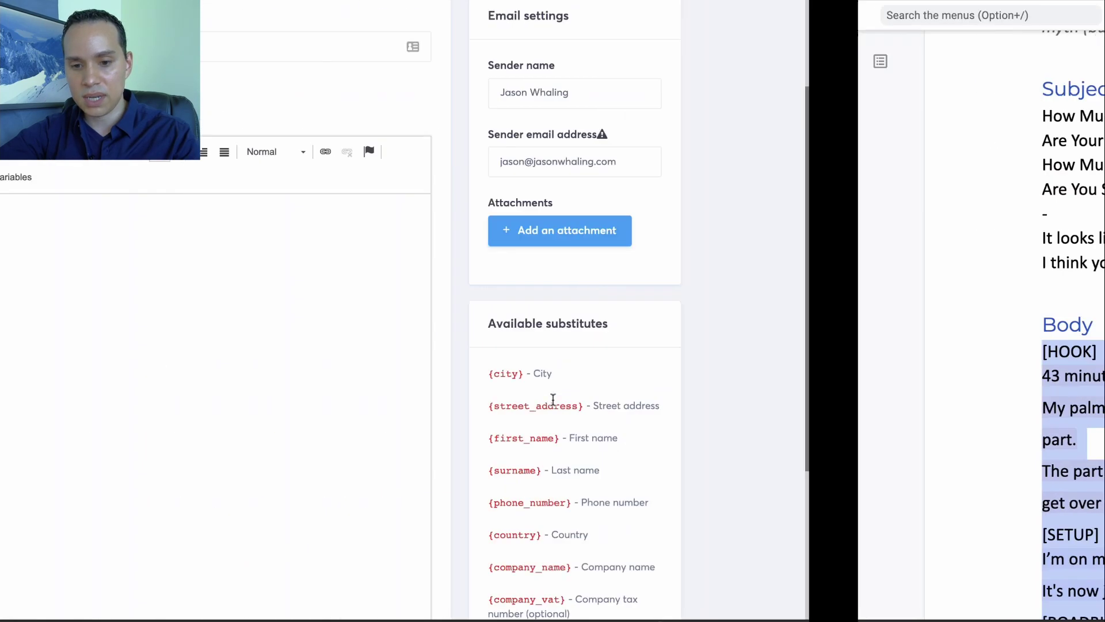
{"action": "key", "text": "ctrl+v"}
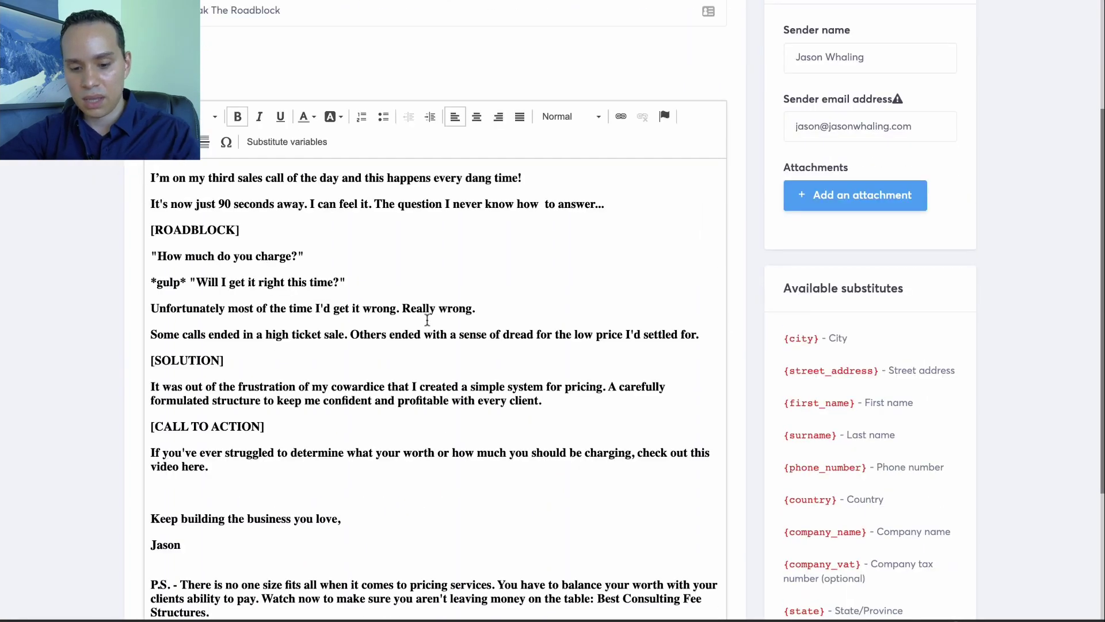
- Remove the bold formatting from the entire pasted body and check the email from [HOOK] through the P.S
{"action": "key", "text": "ctrl+a"}
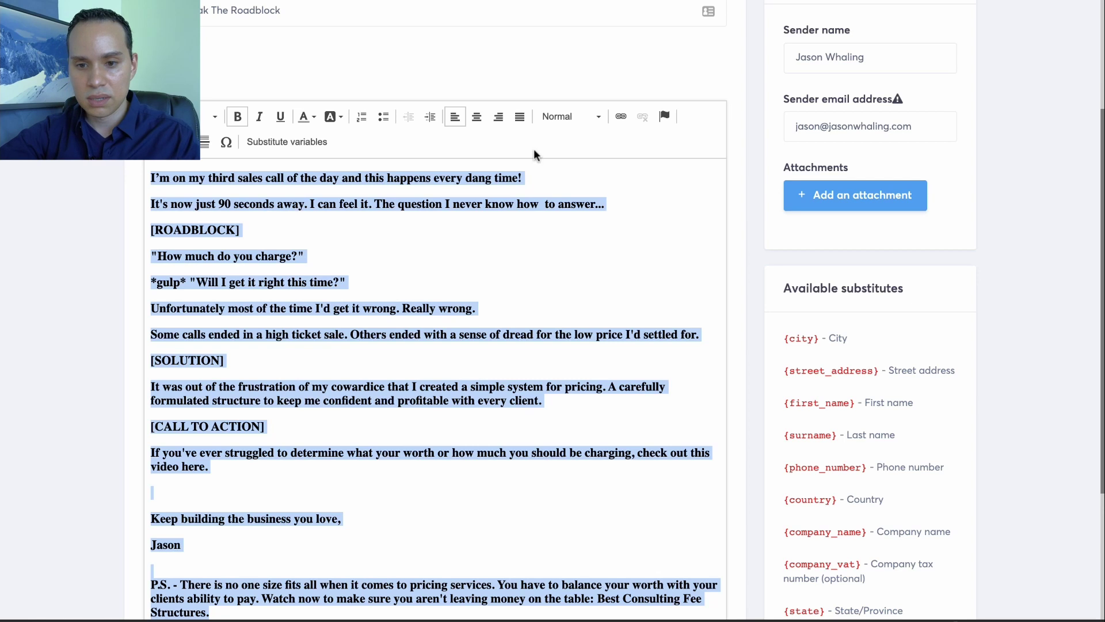
{"action": "left_click", "coordinate": [237, 116]}
{"action": "left_click", "coordinate": [393, 334]}
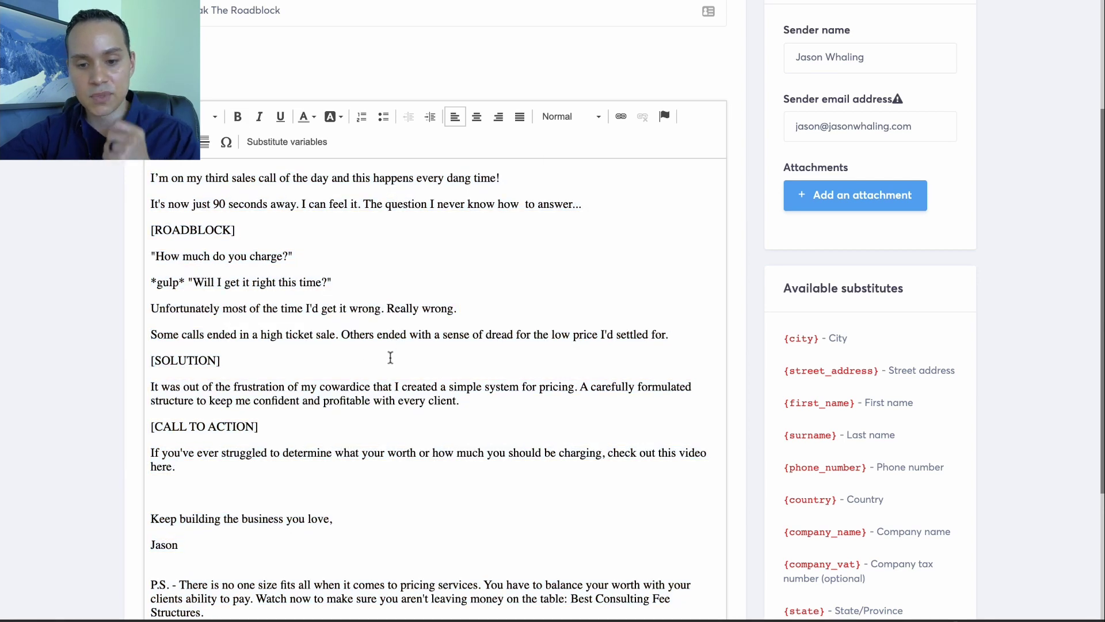
{"action": "scroll", "coordinate": [391, 358], "scroll_direction": "down", "scroll_amount": 1}
{"action": "left_click", "coordinate": [197, 472]}
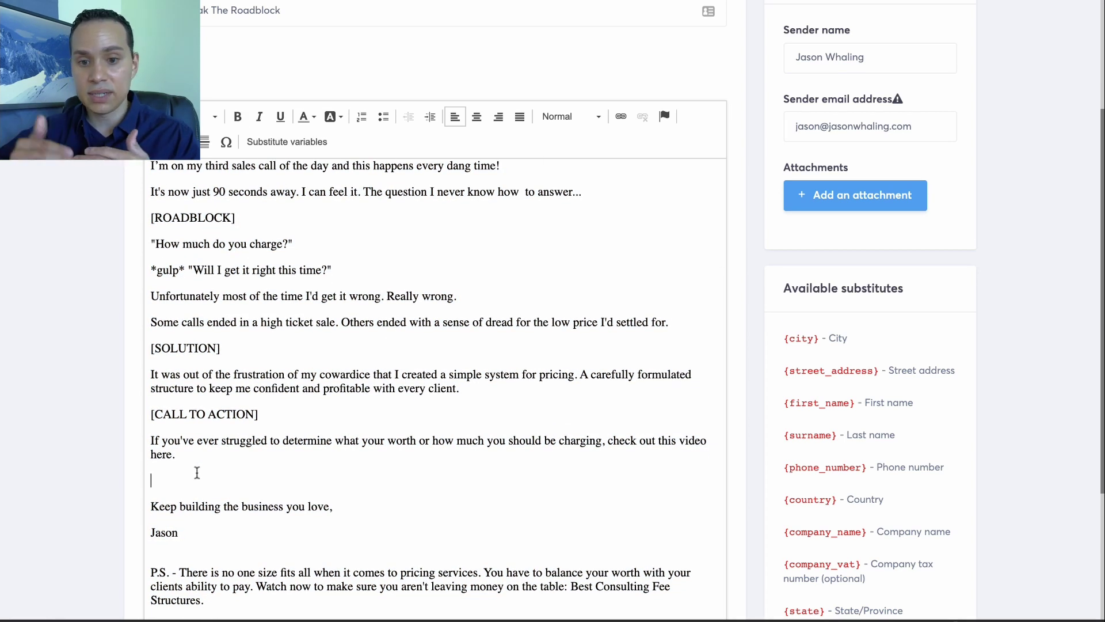
{"action": "scroll", "coordinate": [355, 311], "scroll_direction": "up", "scroll_amount": 5}
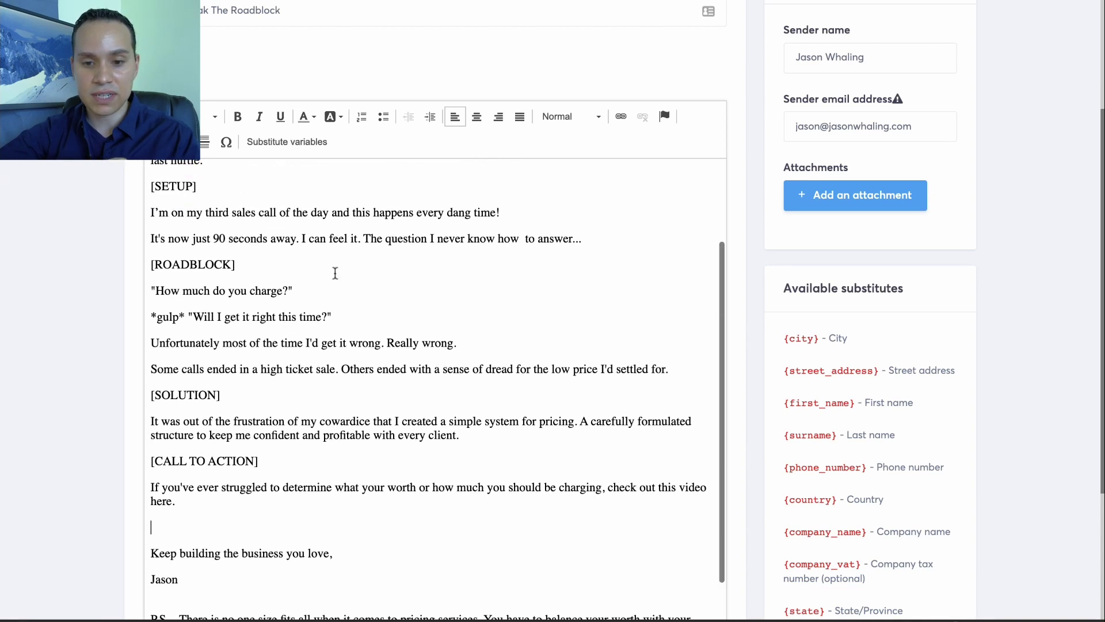
{"action": "scroll", "coordinate": [610, 328], "scroll_direction": "up", "scroll_amount": 2}
{"action": "scroll", "coordinate": [685, 389], "scroll_direction": "down", "scroll_amount": 10}
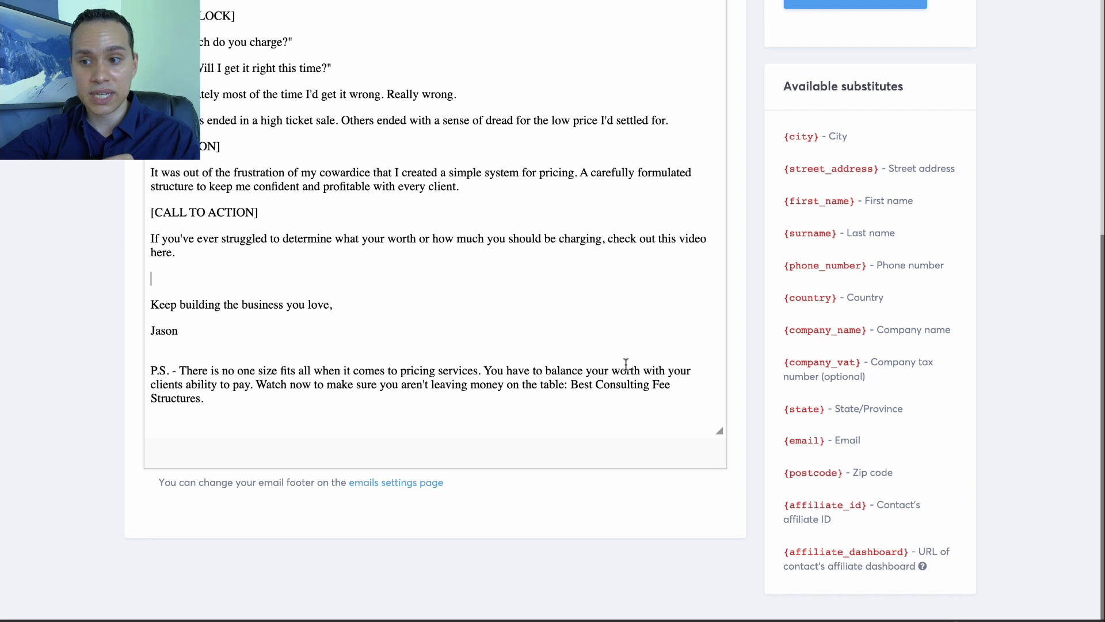
{"action": "scroll", "coordinate": [627, 365], "scroll_direction": "up", "scroll_amount": 10}
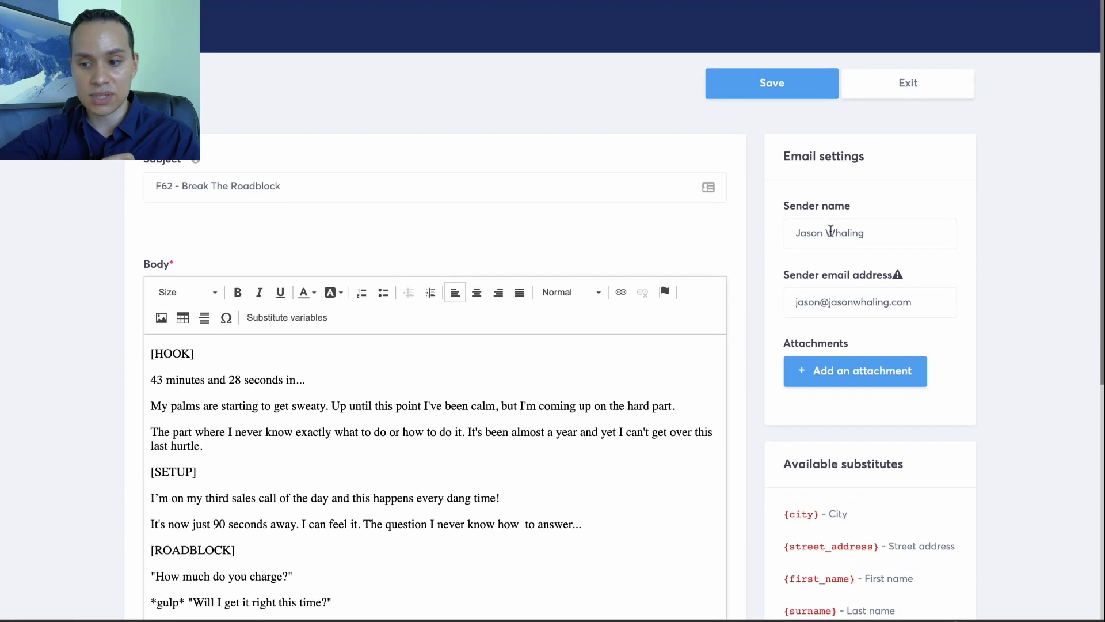
- Check the email body down to the footer and save the "F62 - Break The Roadblock" email
{"action": "scroll", "coordinate": [638, 365], "scroll_direction": "down", "scroll_amount": 1}
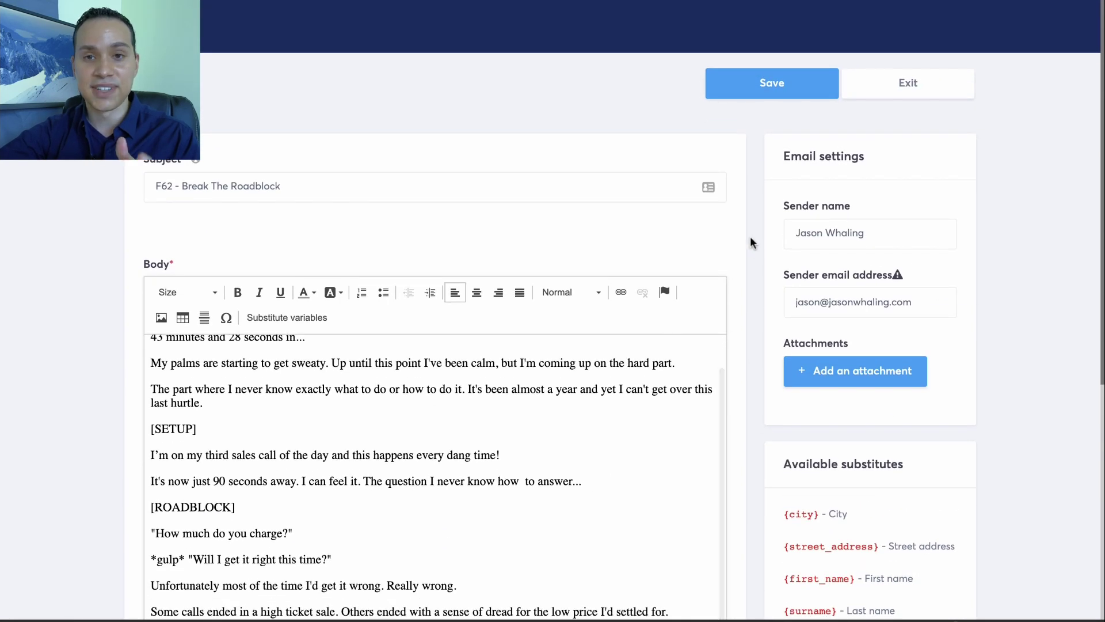
{"action": "scroll", "coordinate": [741, 248], "scroll_direction": "down", "scroll_amount": 7}
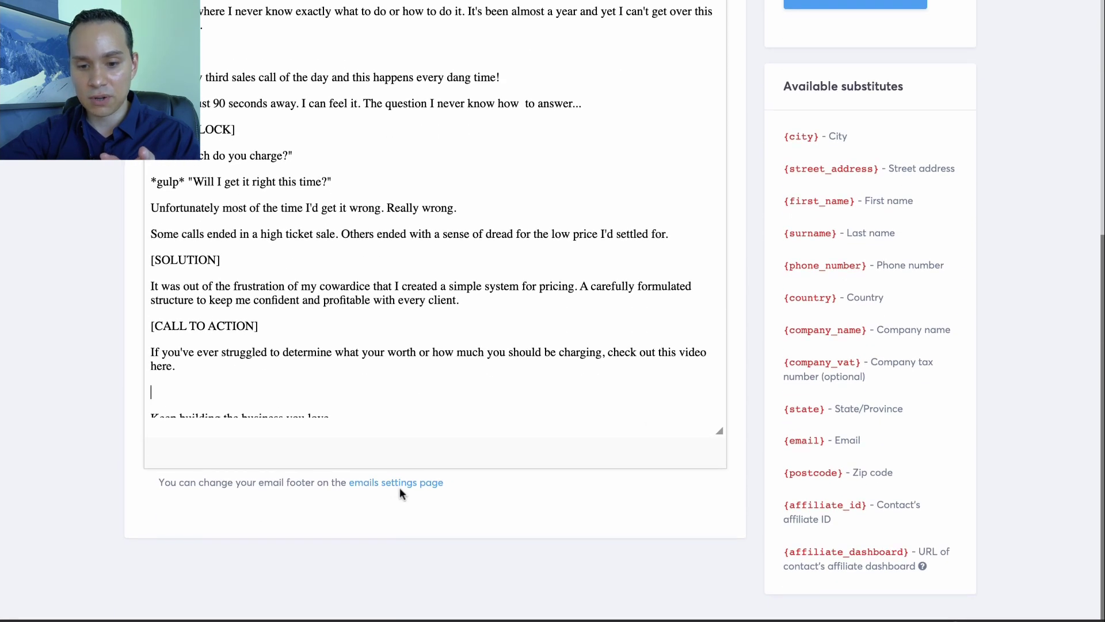
{"action": "scroll", "coordinate": [387, 488], "scroll_direction": "up", "scroll_amount": 8}
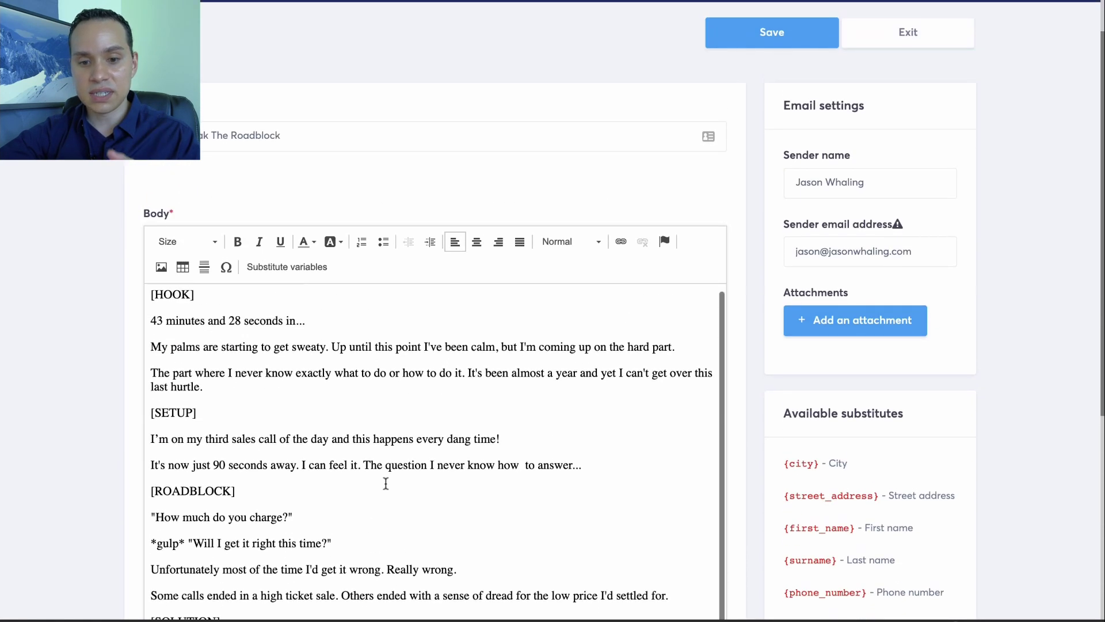
{"action": "scroll", "coordinate": [561, 373], "scroll_direction": "down", "scroll_amount": 1}
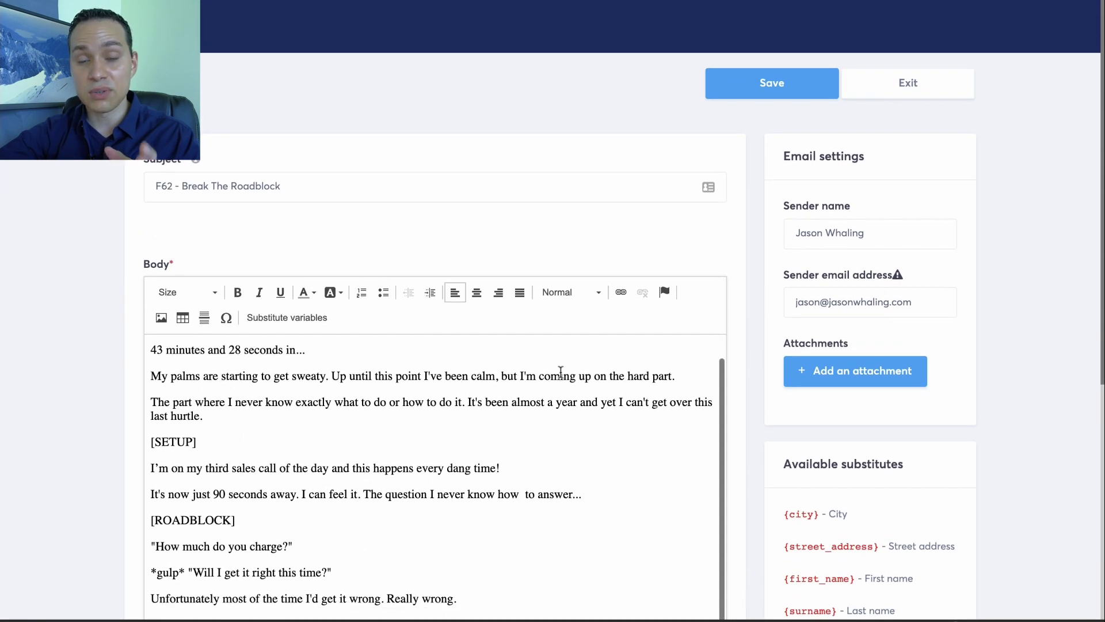
{"action": "scroll", "coordinate": [561, 373], "scroll_direction": "up", "scroll_amount": 1}
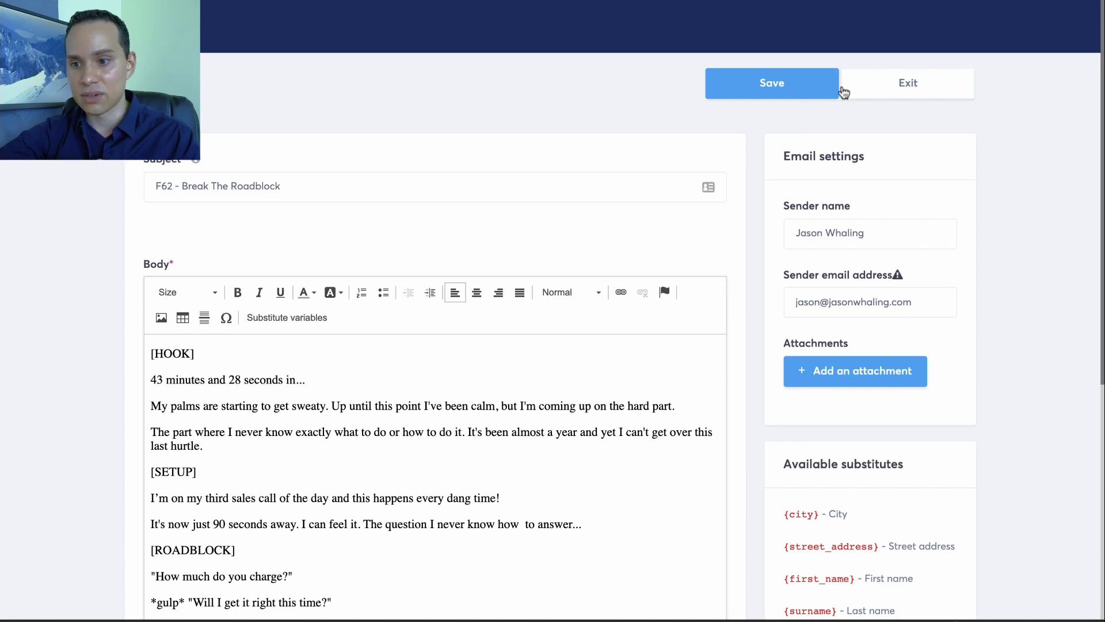
{"action": "left_click", "coordinate": [774, 85]}
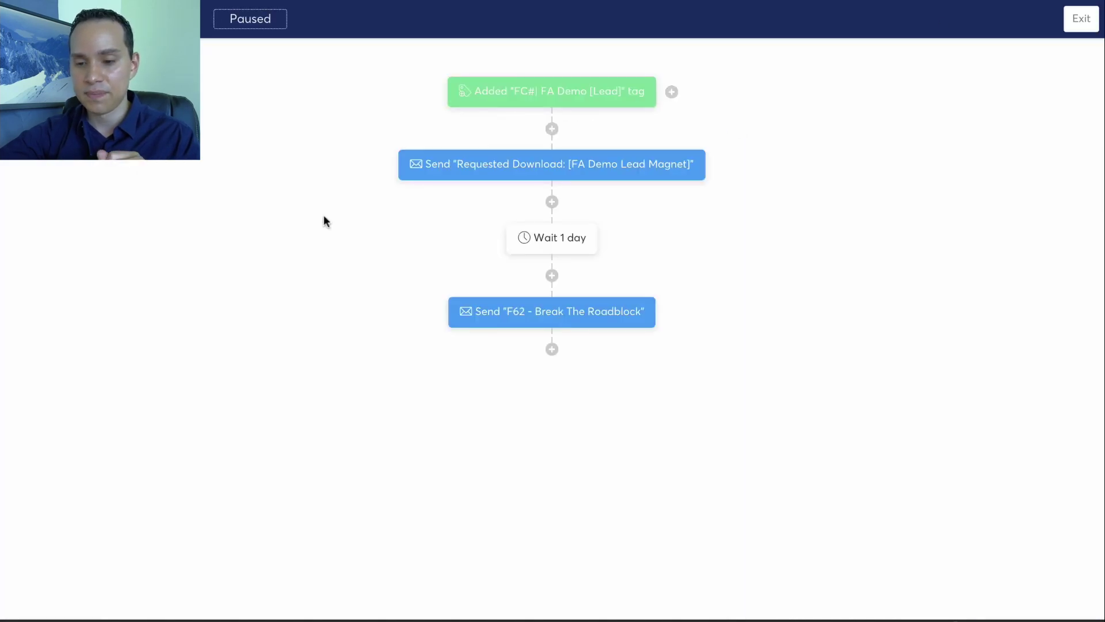
- Add a 1 day delay below the "F62 - Break The Roadblock" send step in the workflow
{"action": "left_click", "coordinate": [550, 351]}
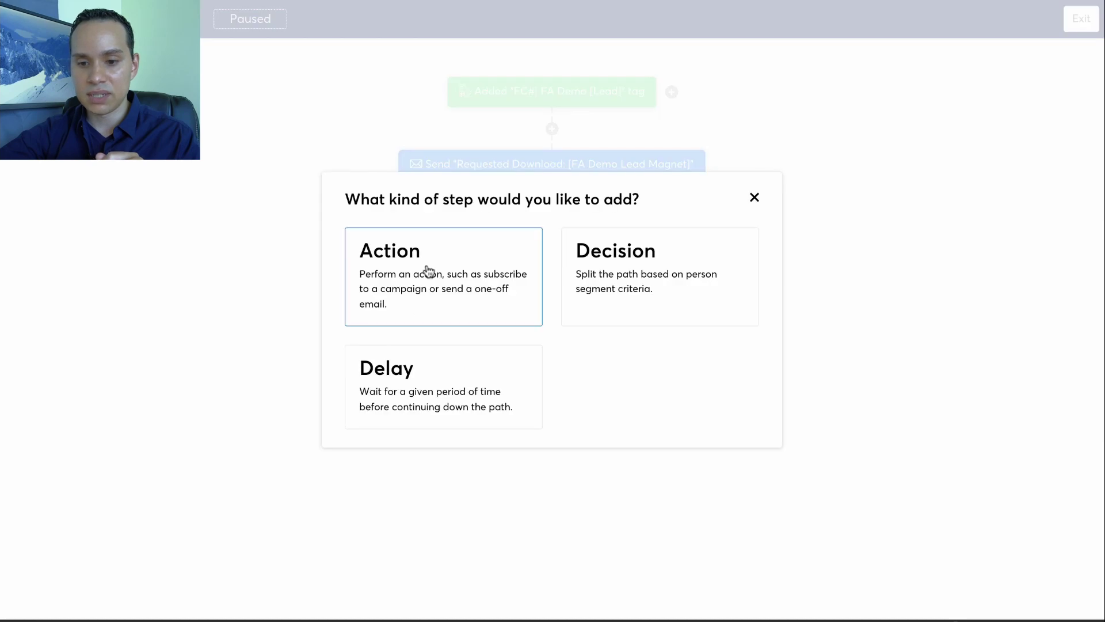
{"action": "left_click", "coordinate": [403, 409]}
{"action": "left_click", "coordinate": [546, 292]}
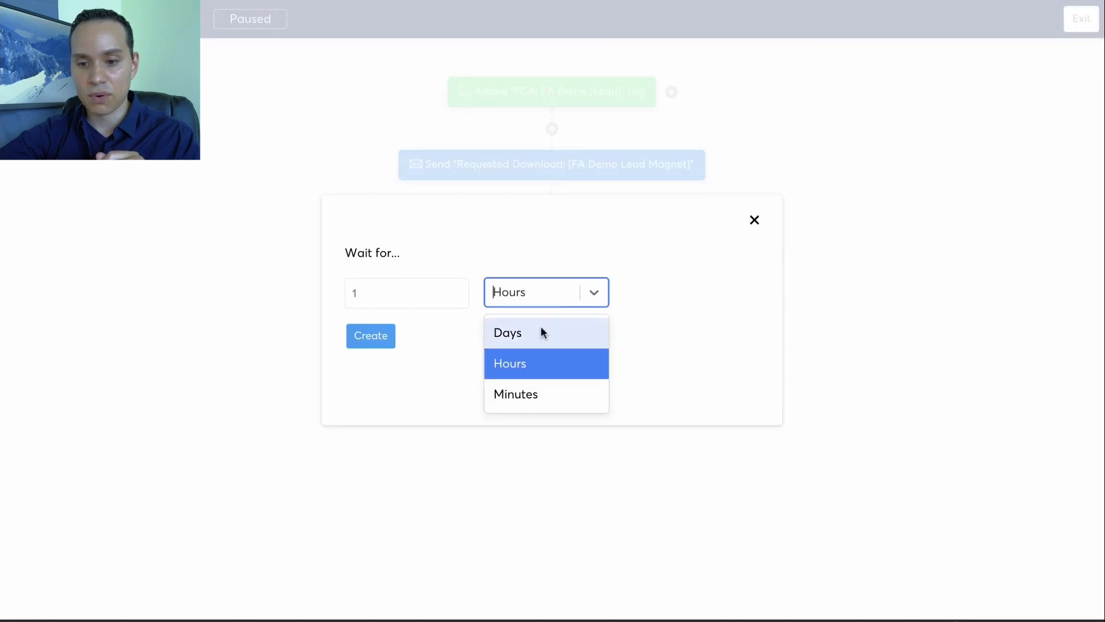
{"action": "left_click", "coordinate": [540, 328]}
{"action": "left_click", "coordinate": [371, 336]}
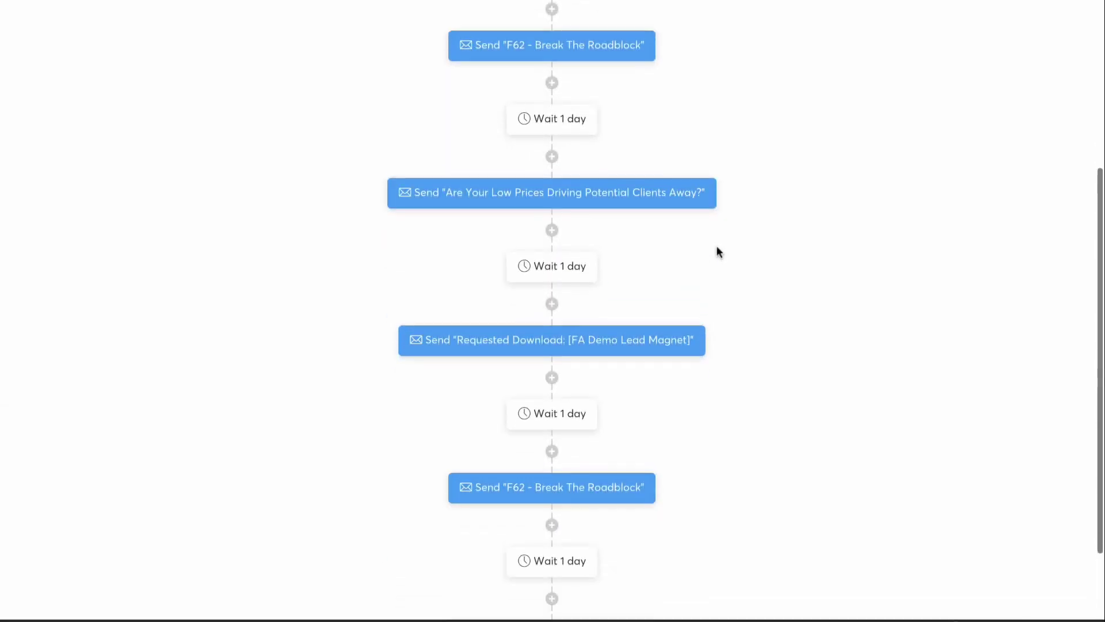
- Add an "Apply a tag" action with the "GBC| FA Demo [All]" tag below the last email in the workflow
{"action": "scroll", "coordinate": [717, 251], "scroll_direction": "down", "scroll_amount": 2}
{"action": "scroll", "coordinate": [718, 251], "scroll_direction": "up", "scroll_amount": 1}
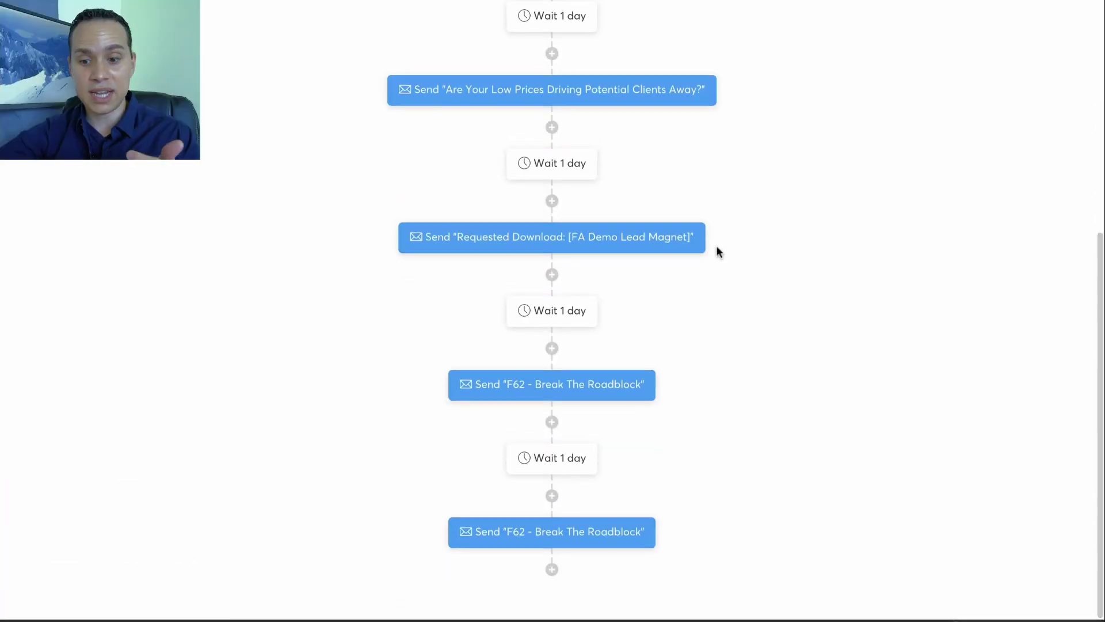
{"action": "left_click", "coordinate": [552, 569]}
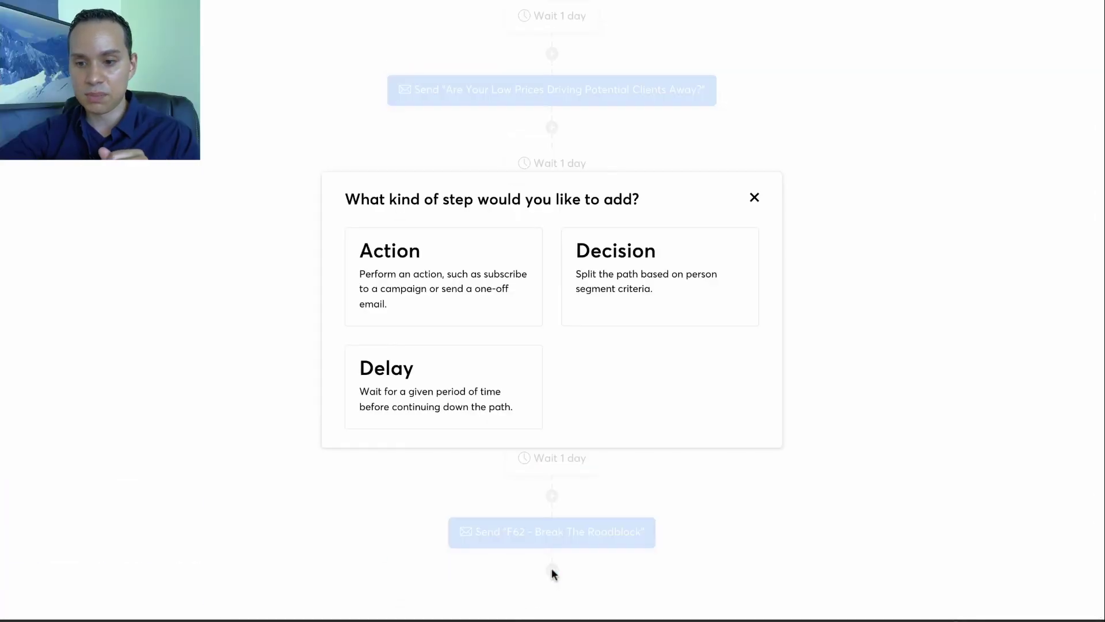
{"action": "left_click", "coordinate": [432, 298]}
{"action": "left_click", "coordinate": [518, 267]}
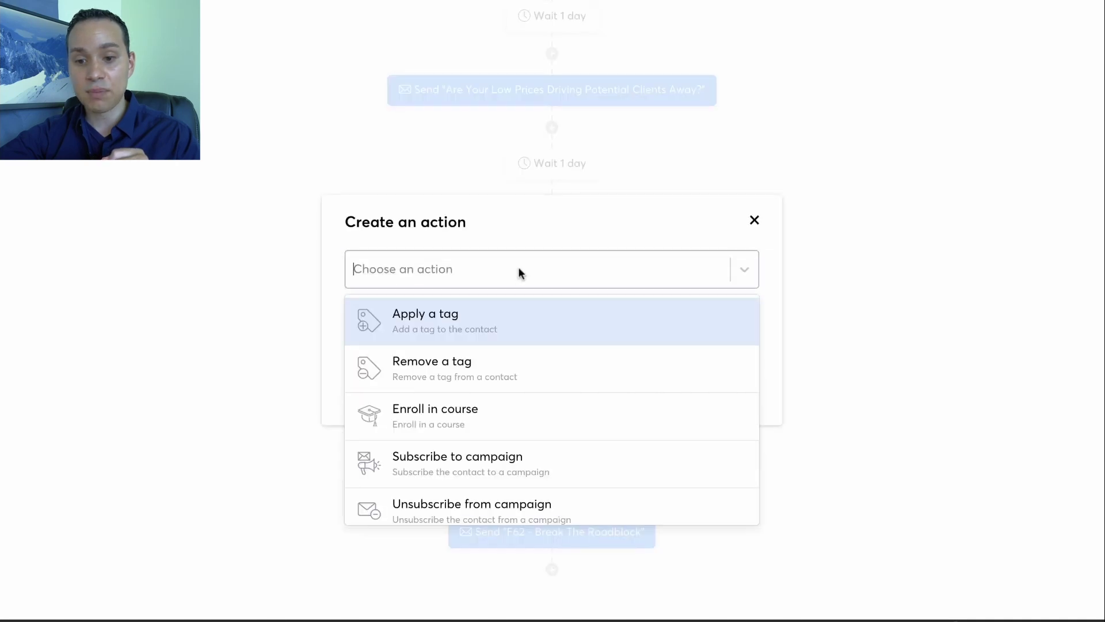
{"action": "left_click", "coordinate": [492, 335]}
{"action": "left_click", "coordinate": [503, 316]}
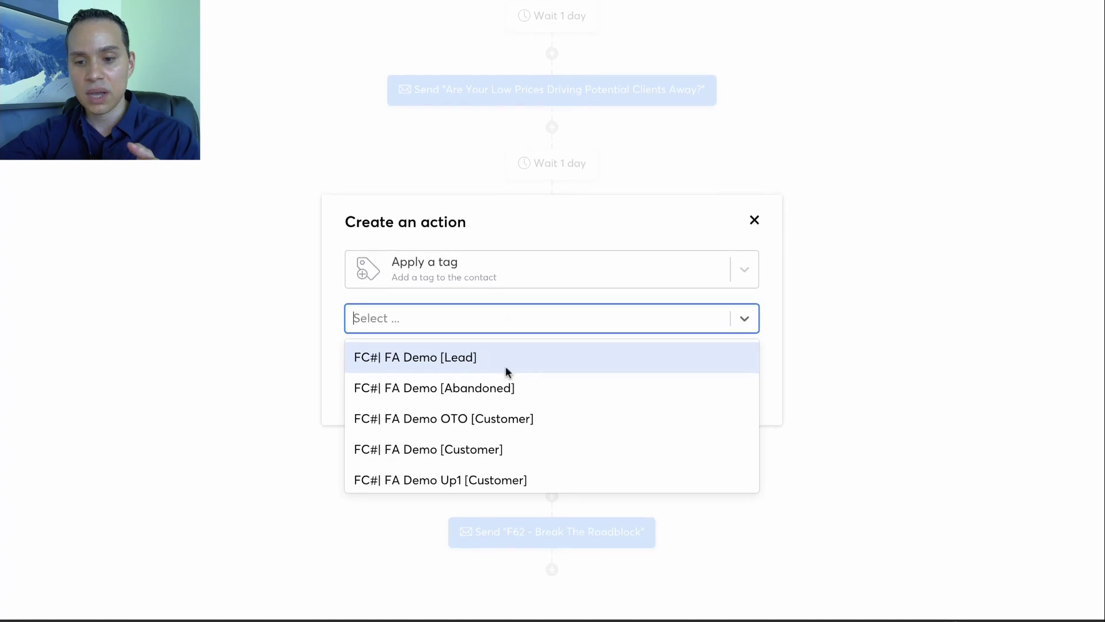
{"action": "scroll", "coordinate": [541, 423], "scroll_direction": "down", "scroll_amount": 1}
{"action": "scroll", "coordinate": [544, 430], "scroll_direction": "down", "scroll_amount": 1}
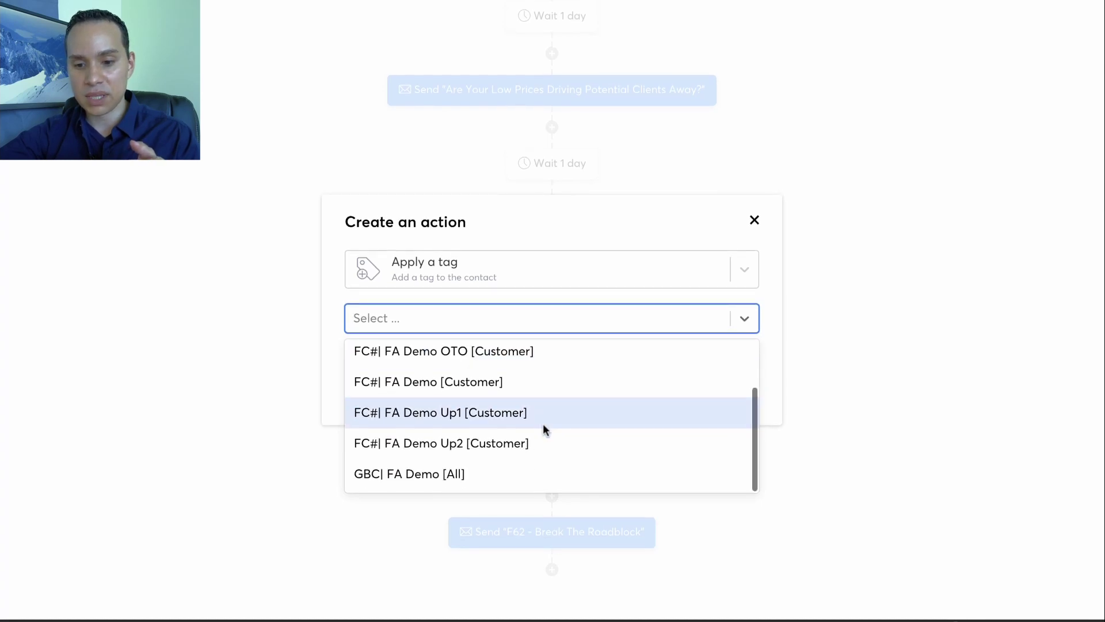
{"action": "left_click", "coordinate": [501, 471]}
{"action": "left_click", "coordinate": [371, 361]}
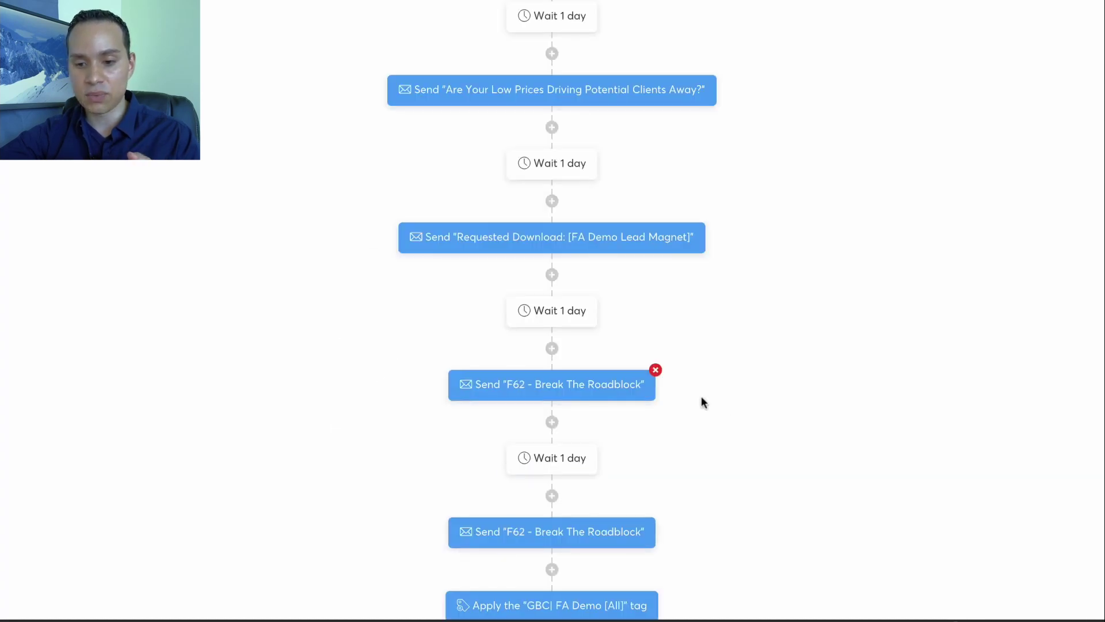
- Review the whole lead workflow from its trigger to the final tag action, and exit to the automations list
{"action": "scroll", "coordinate": [702, 446], "scroll_direction": "down", "scroll_amount": 1}
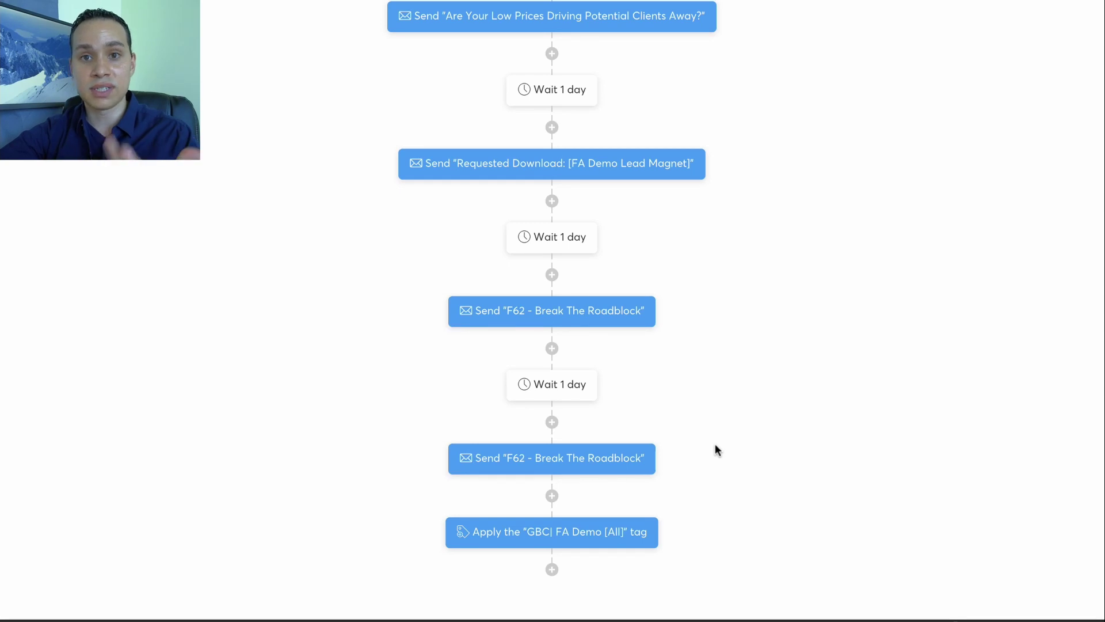
{"action": "scroll", "coordinate": [717, 449], "scroll_direction": "up", "scroll_amount": 6}
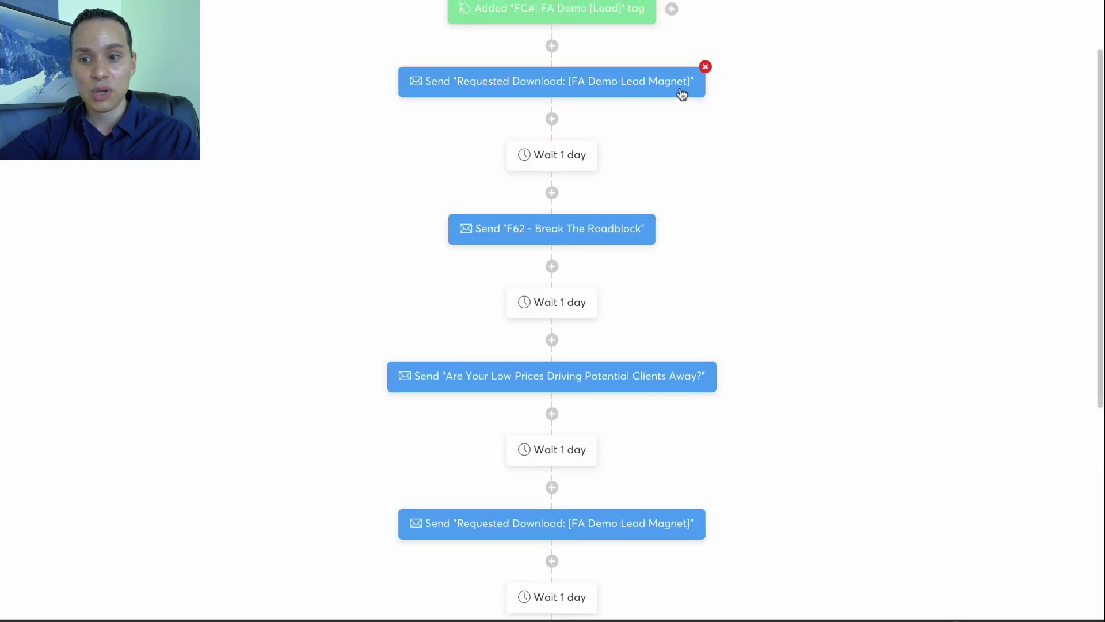
{"action": "scroll", "coordinate": [684, 92], "scroll_direction": "up", "scroll_amount": 2}
{"action": "scroll", "coordinate": [666, 326], "scroll_direction": "down", "scroll_amount": 7}
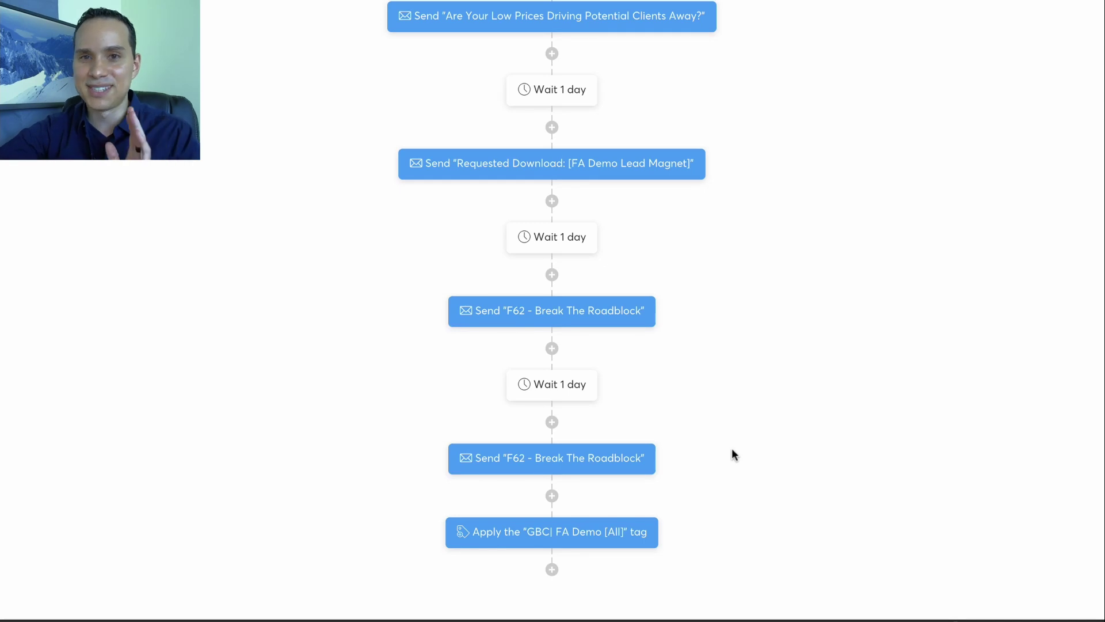
{"action": "scroll", "coordinate": [732, 454], "scroll_direction": "up", "scroll_amount": 8}
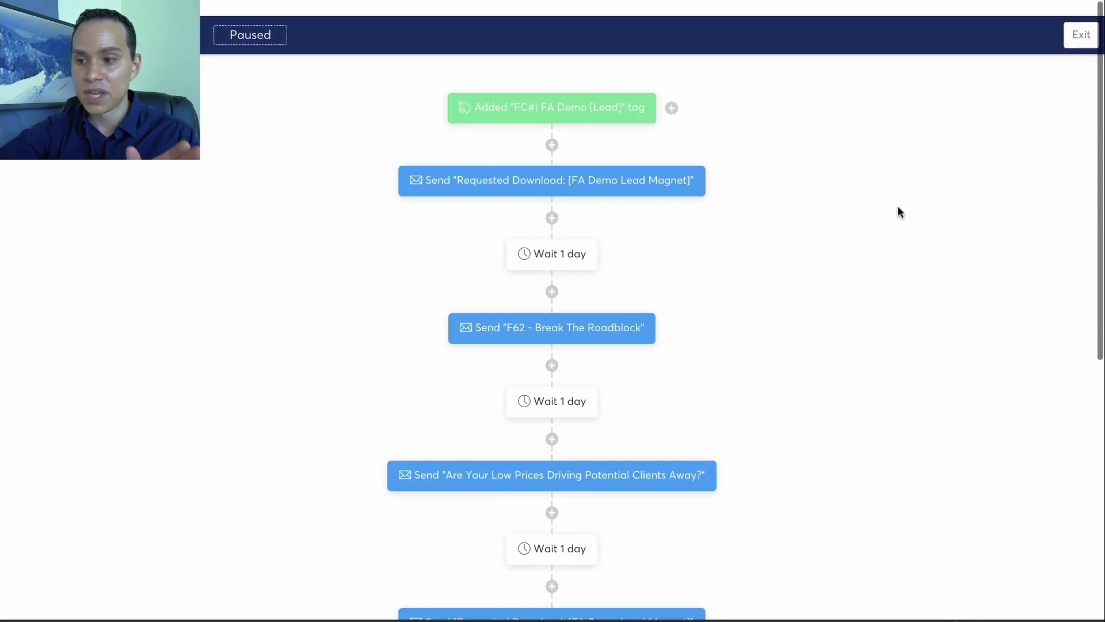
{"action": "left_click", "coordinate": [1078, 28]}
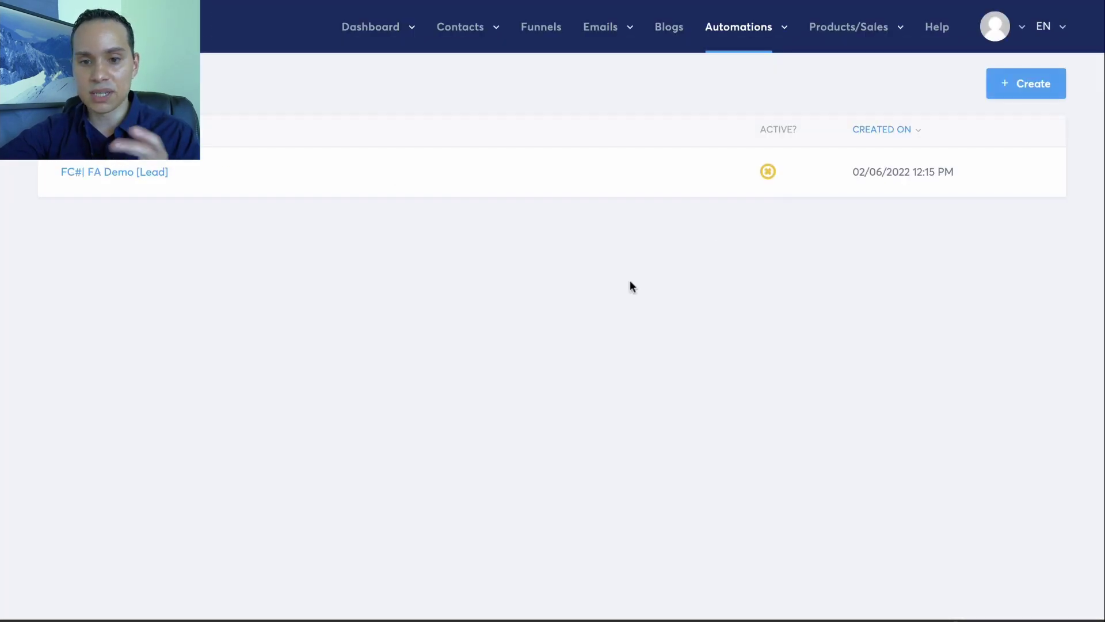
- Create a new workflow named "FC#| FA Demo [Customer]" and open it
{"action": "mouse_move", "coordinate": [179, 178]}
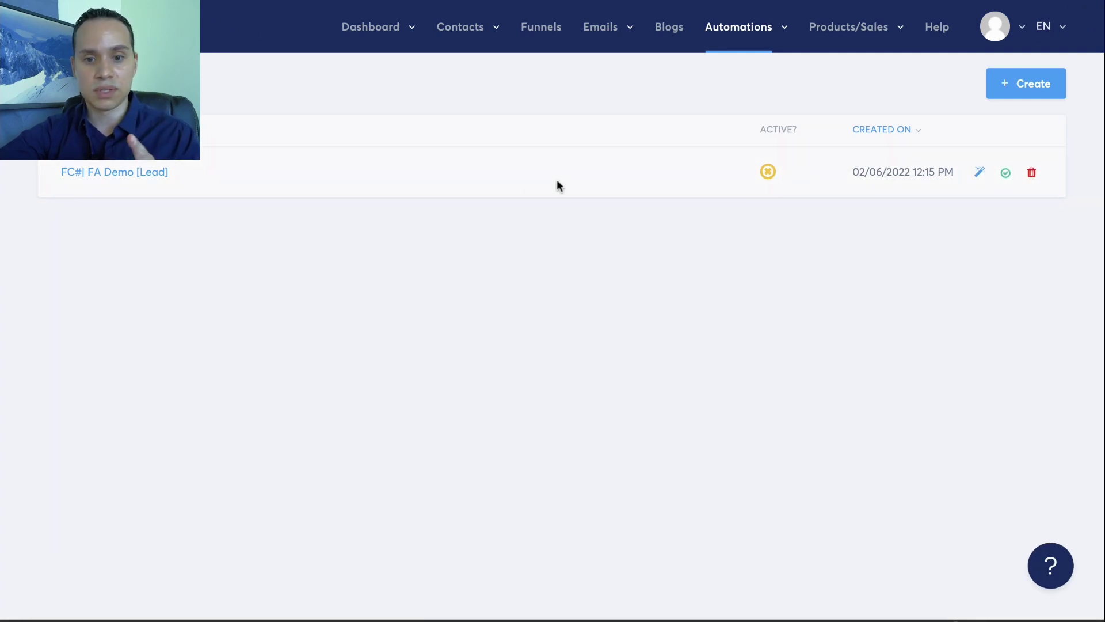
{"action": "left_click", "coordinate": [1037, 84]}
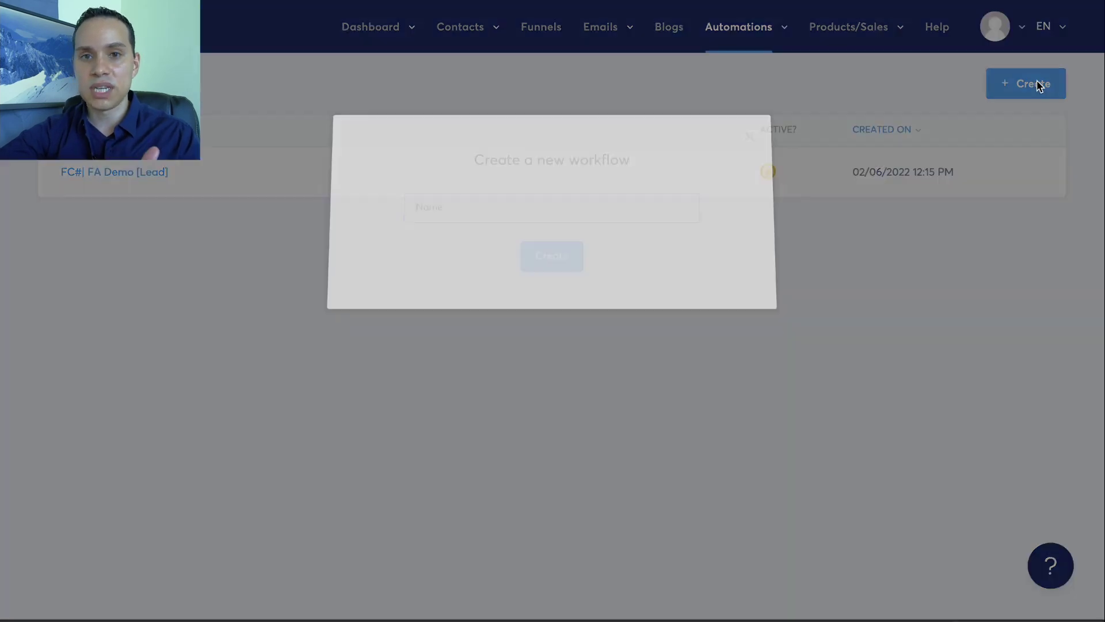
{"action": "type", "text": "FC#| FA Demo [Customer]"}
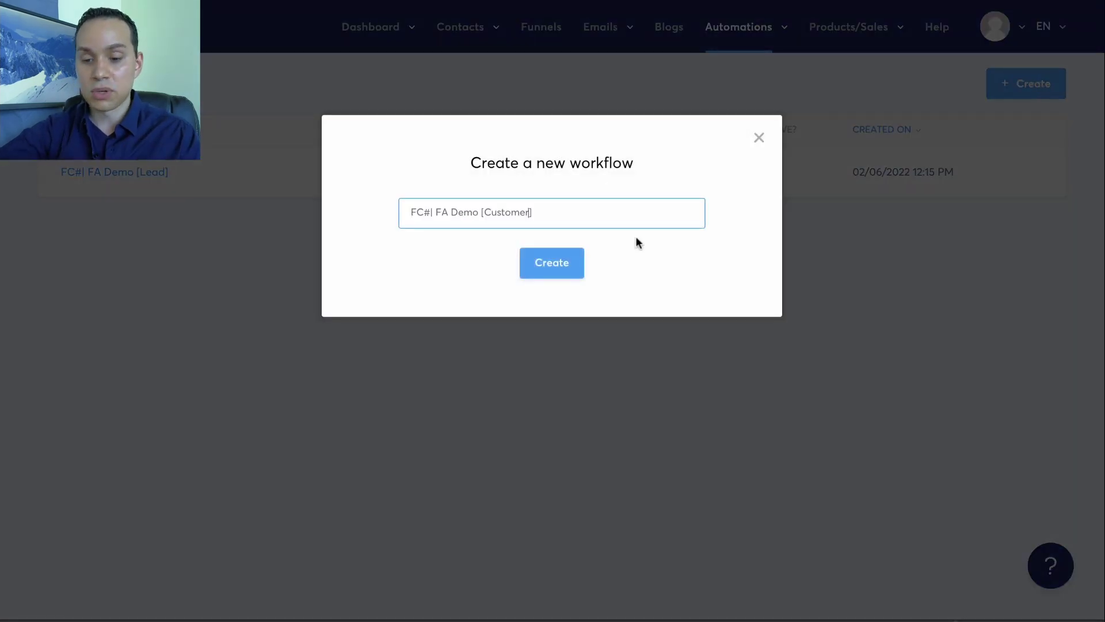
{"action": "left_click", "coordinate": [561, 270]}
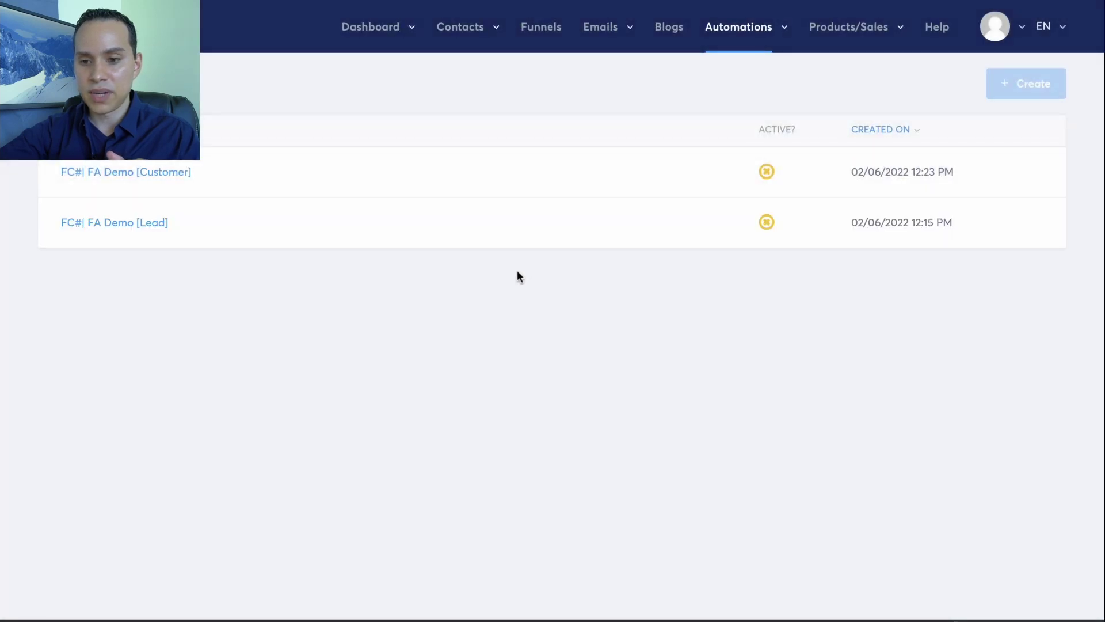
{"action": "left_click", "coordinate": [135, 172]}
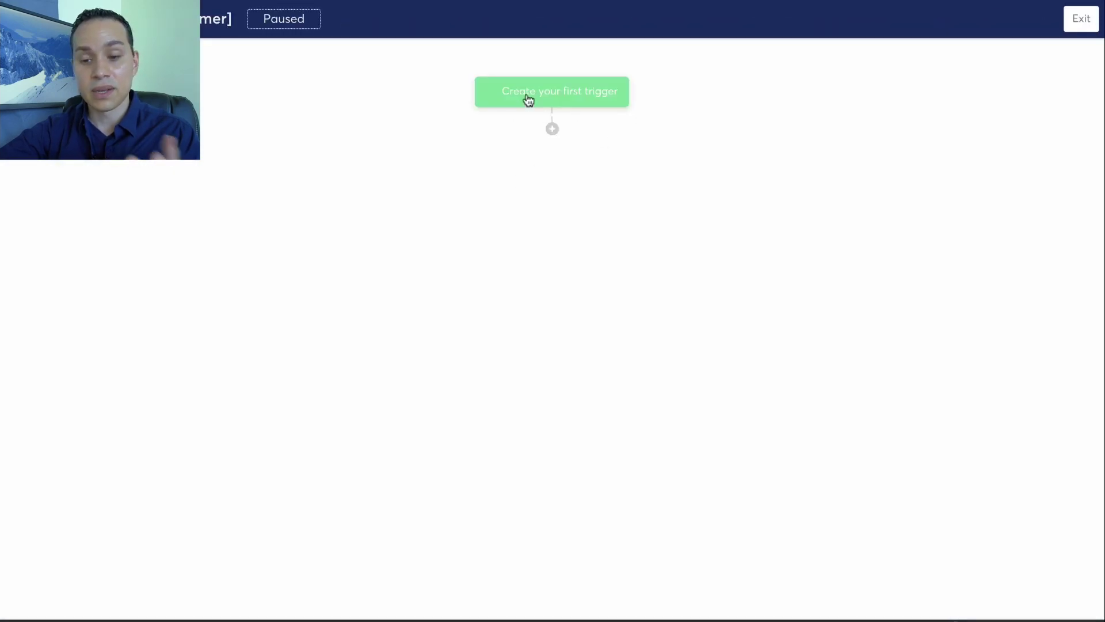
- Create a "Tag added" trigger for the "FC#| FA Demo [Customer]" tag in the customer workflow
{"action": "left_click", "coordinate": [528, 99]}
{"action": "left_click", "coordinate": [561, 278]}
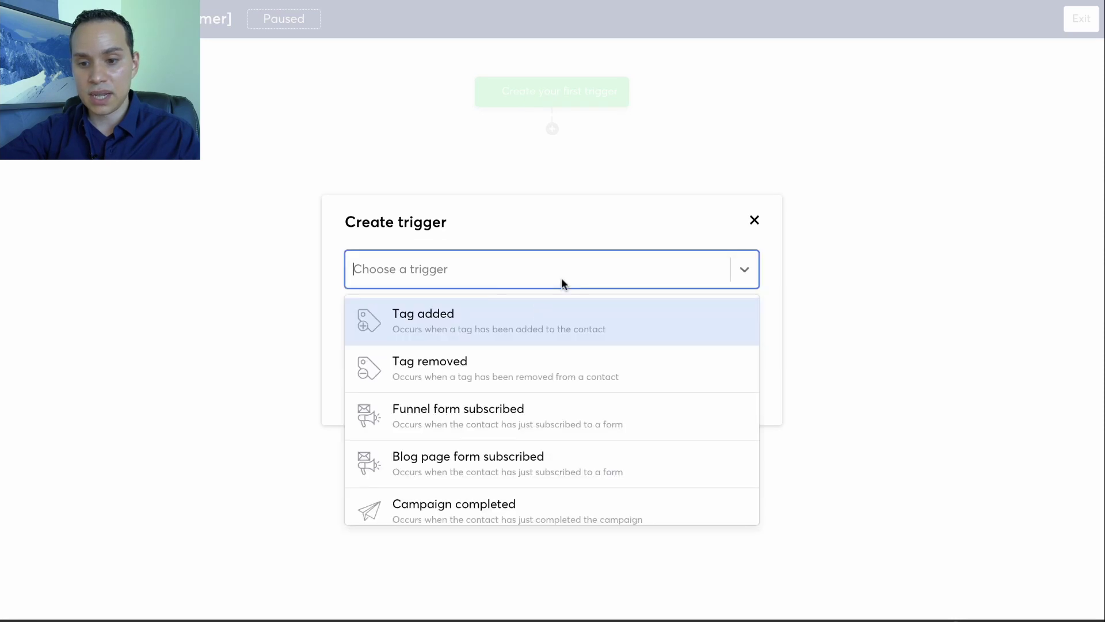
{"action": "left_click", "coordinate": [519, 326]}
{"action": "left_click", "coordinate": [523, 308]}
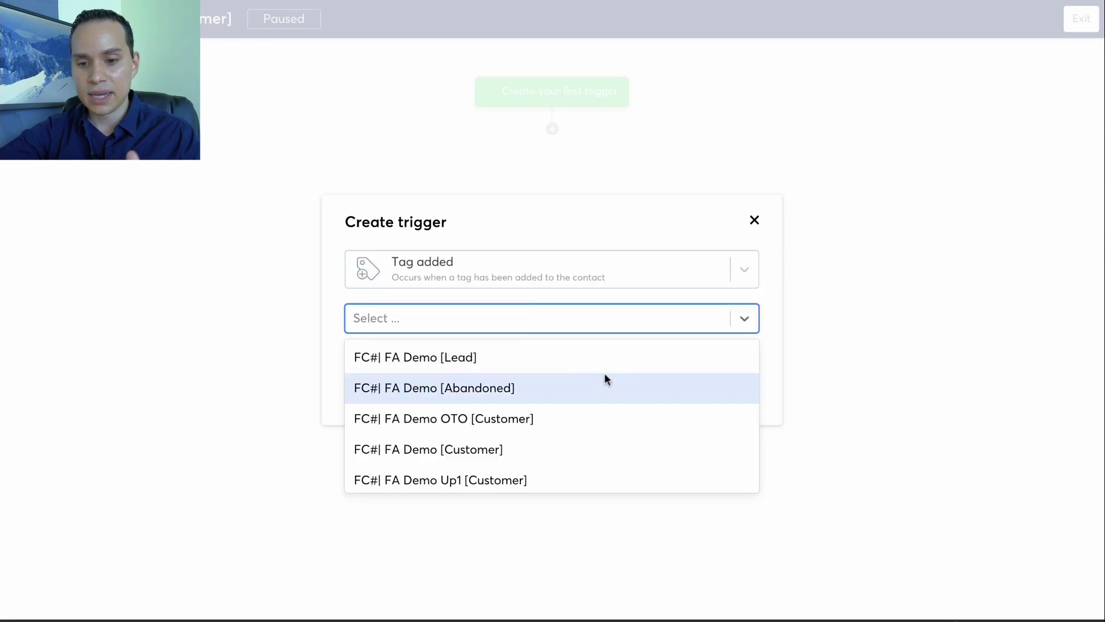
{"action": "left_click", "coordinate": [595, 448]}
{"action": "left_click", "coordinate": [374, 369]}
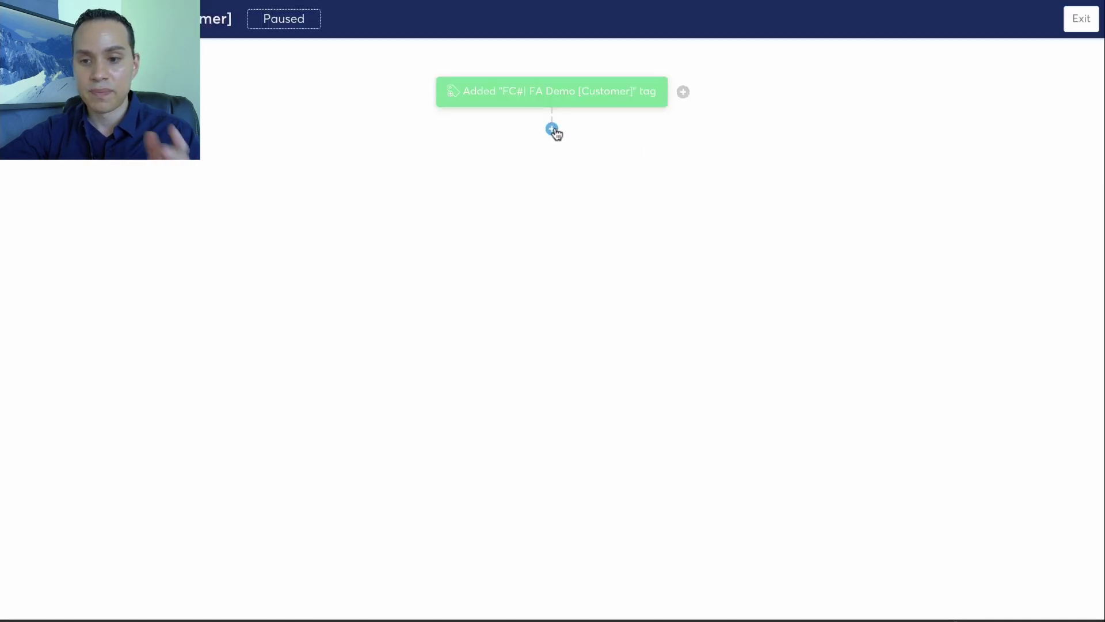
- Add a "Remove a tag" action below the trigger that removes the "FC#| FA Demo [Lead]" tag
{"action": "left_click", "coordinate": [551, 128]}
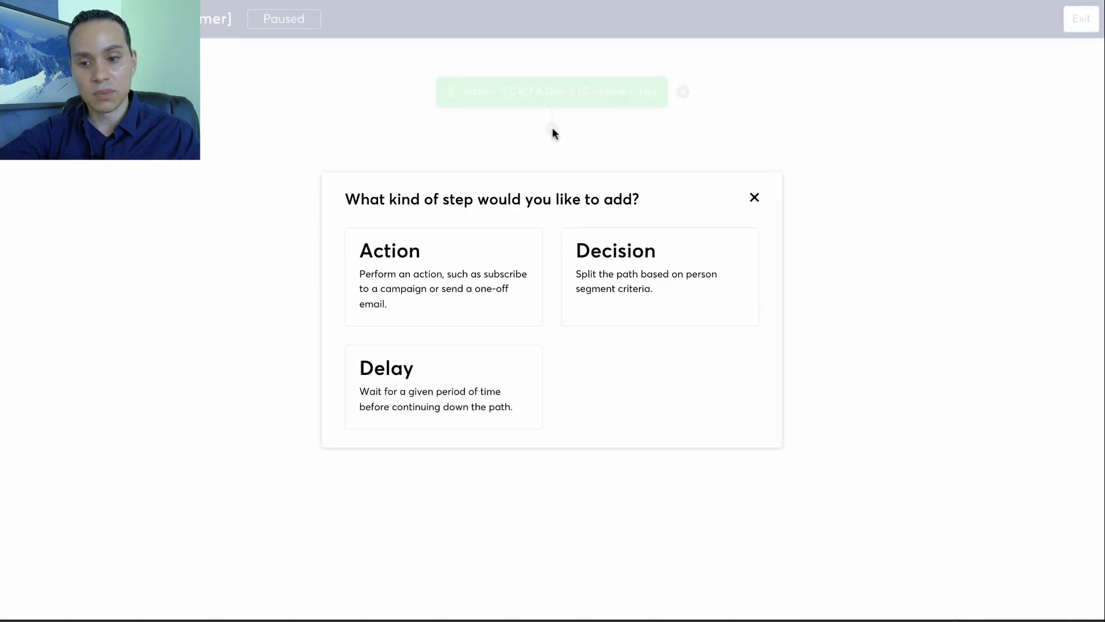
{"action": "left_click", "coordinate": [467, 286]}
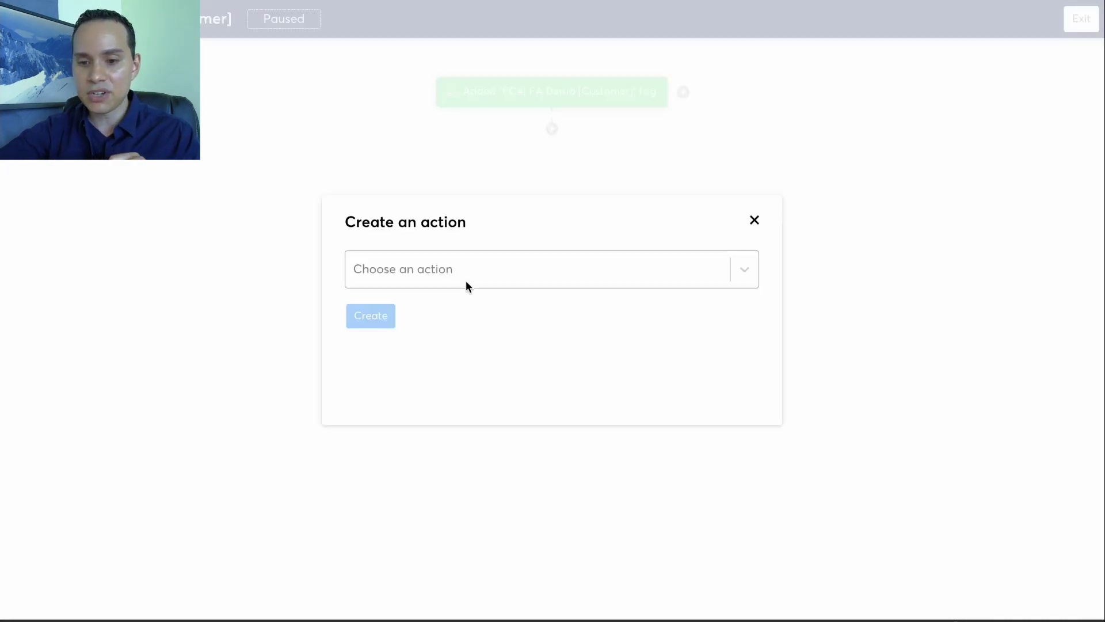
{"action": "left_click", "coordinate": [476, 275]}
{"action": "left_click", "coordinate": [473, 364]}
{"action": "left_click", "coordinate": [493, 322]}
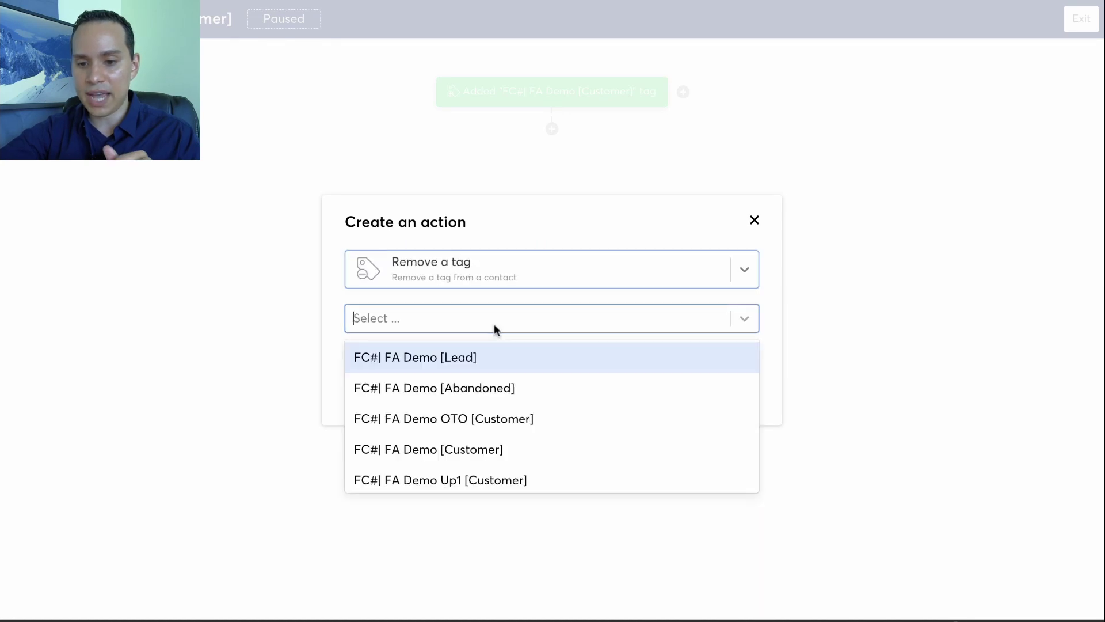
{"action": "left_click", "coordinate": [550, 361]}
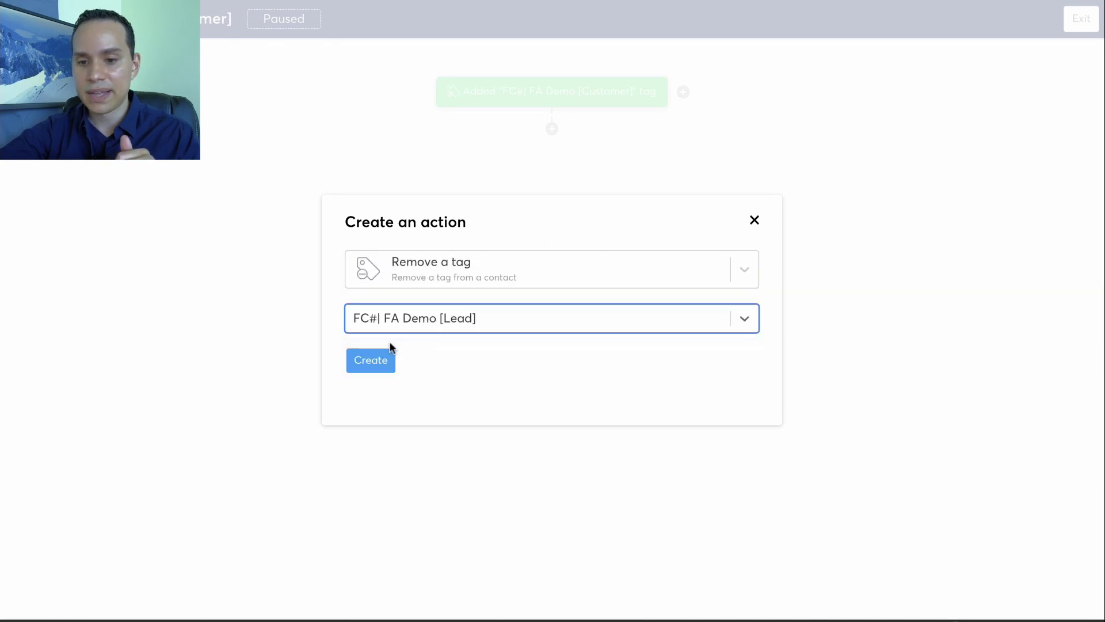
{"action": "left_click", "coordinate": [375, 362]}
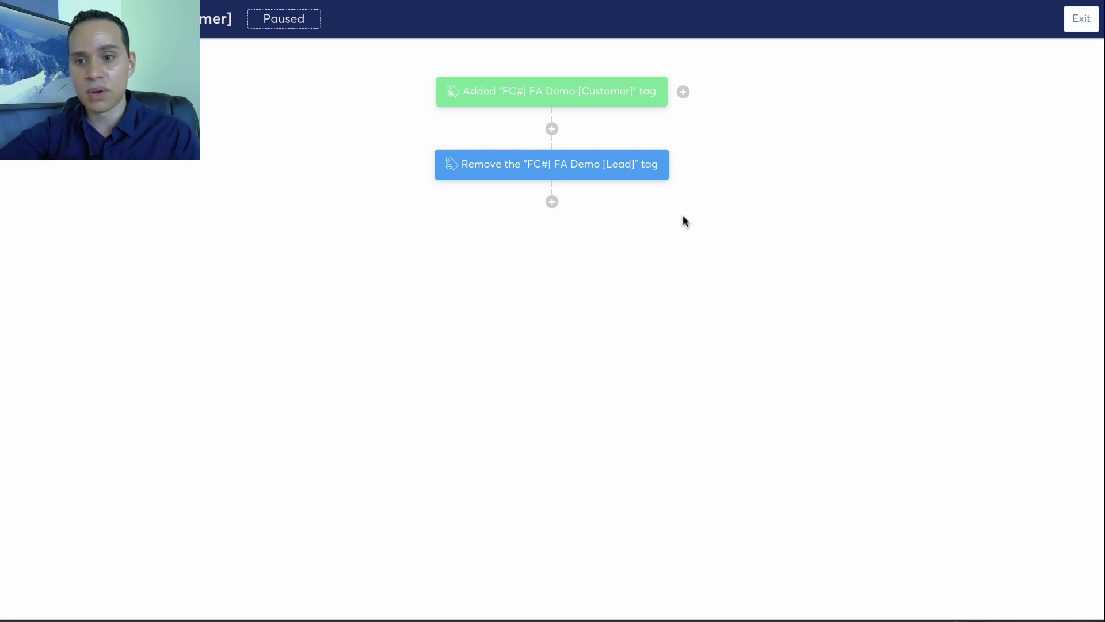
{"action": "left_click", "coordinate": [551, 203]}
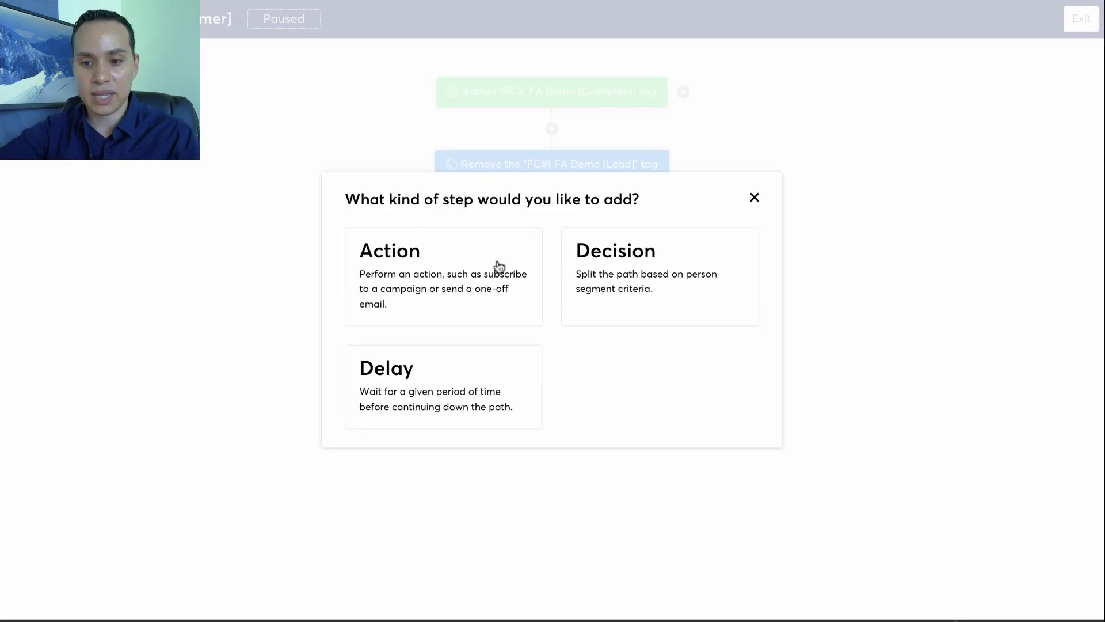
{"action": "left_click", "coordinate": [755, 198]}
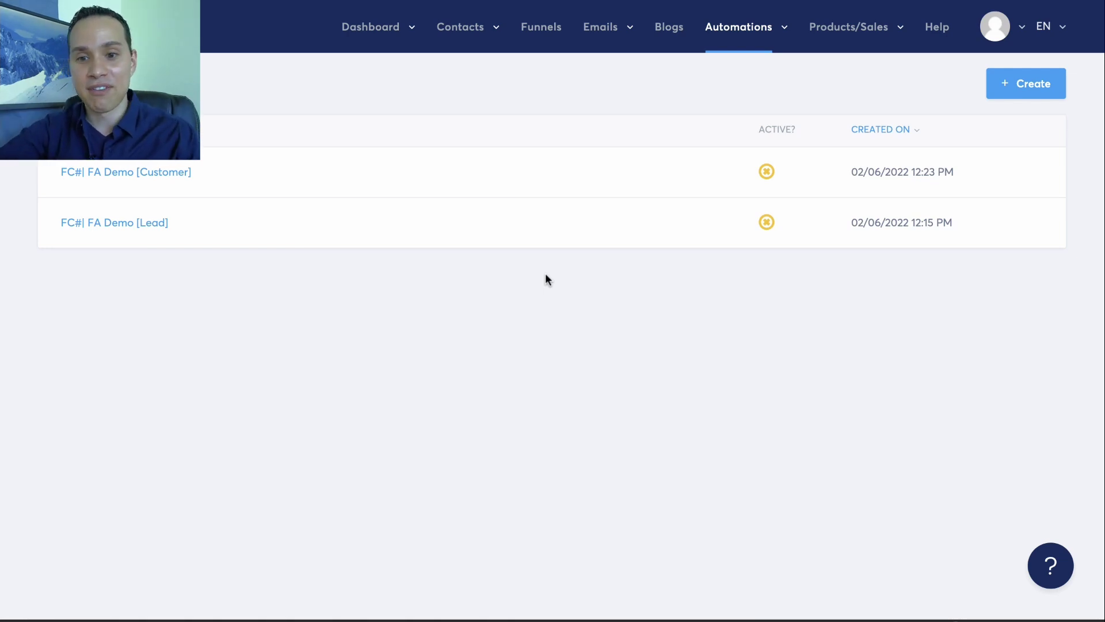
- Leave the automations for the dashboard, and open the list of courses
{"action": "mouse_move", "coordinate": [370, 27]}
{"action": "left_click", "coordinate": [369, 63]}
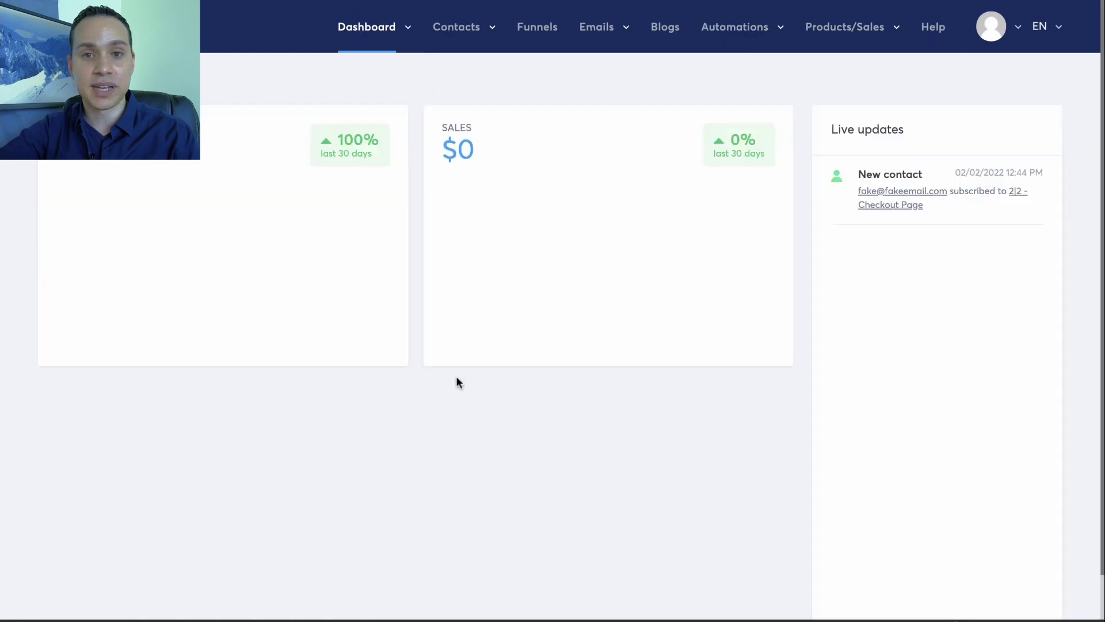
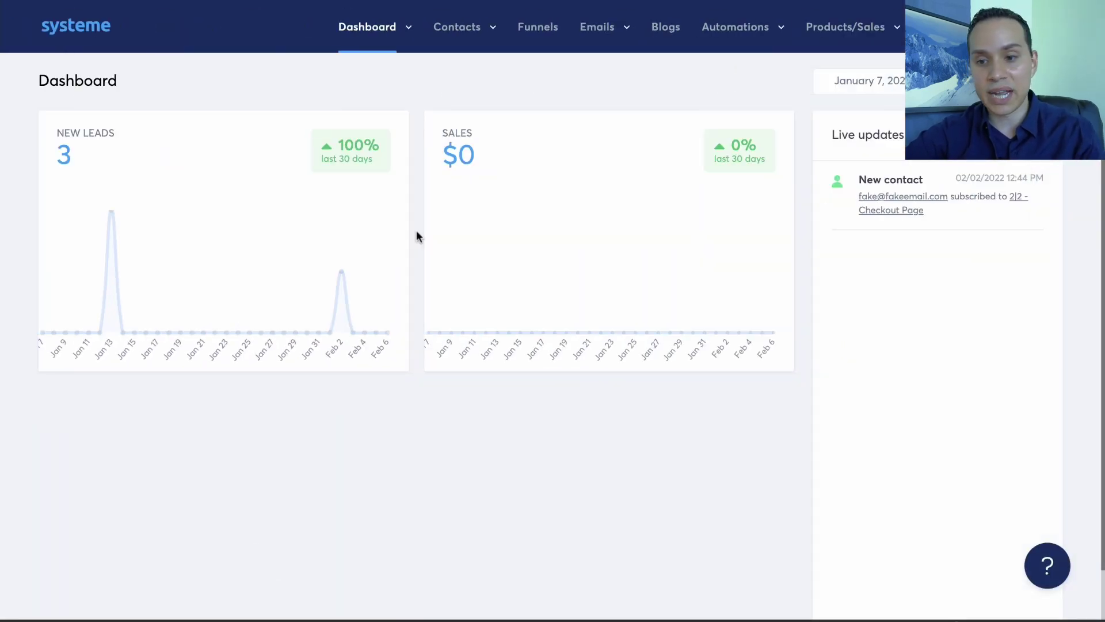
{"action": "mouse_move", "coordinate": [863, 33]}
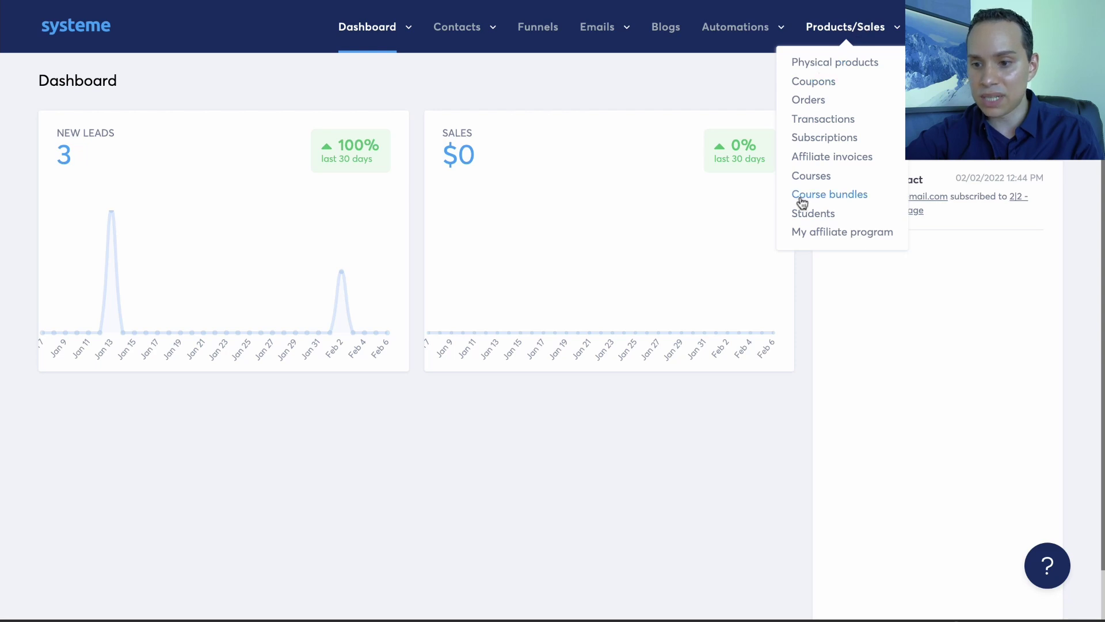
{"action": "left_click", "coordinate": [809, 177]}
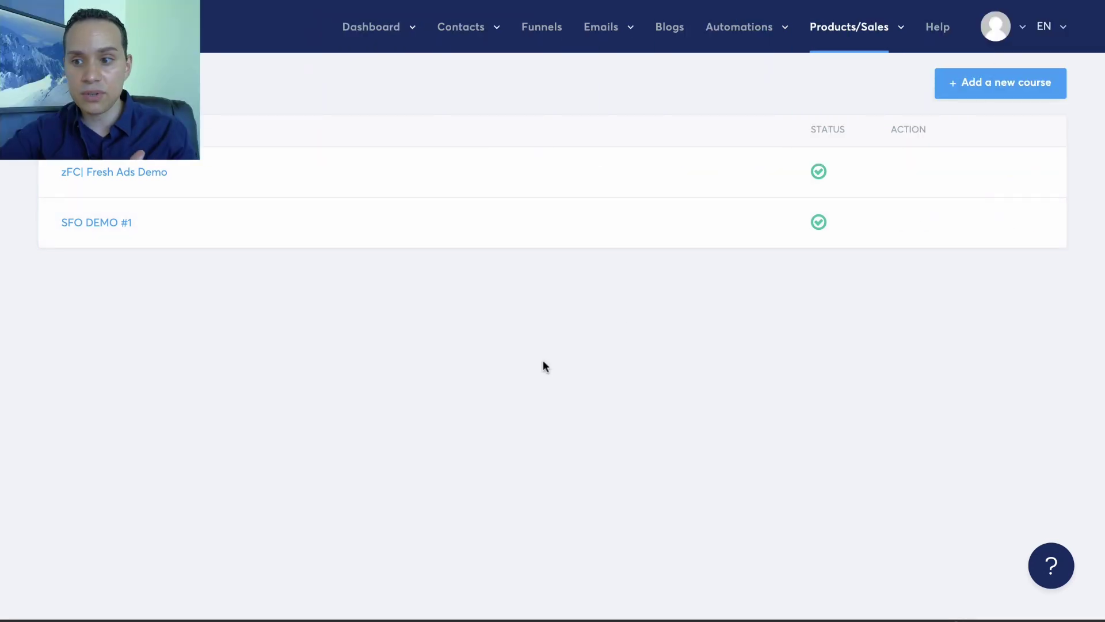
- Start a new course and name it "Facebook Ads Swipe File 2.0"
{"action": "left_click", "coordinate": [983, 87]}
{"action": "left_click", "coordinate": [163, 168]}
{"action": "type", "text": "F"}
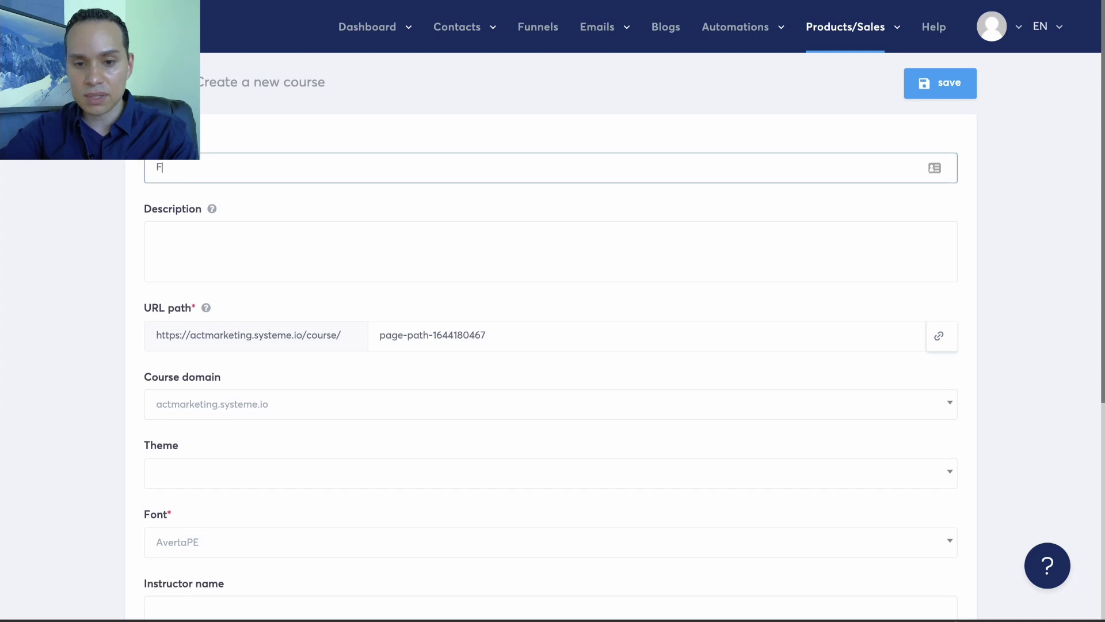
{"action": "type", "text": "acebook A"}
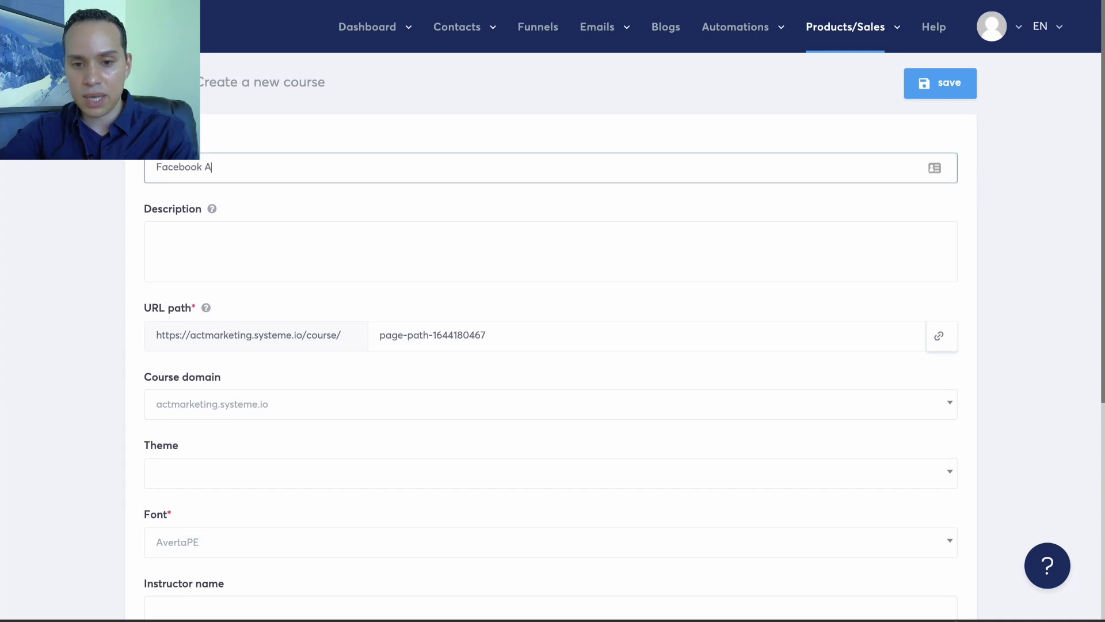
{"action": "type", "text": "ds Swi"}
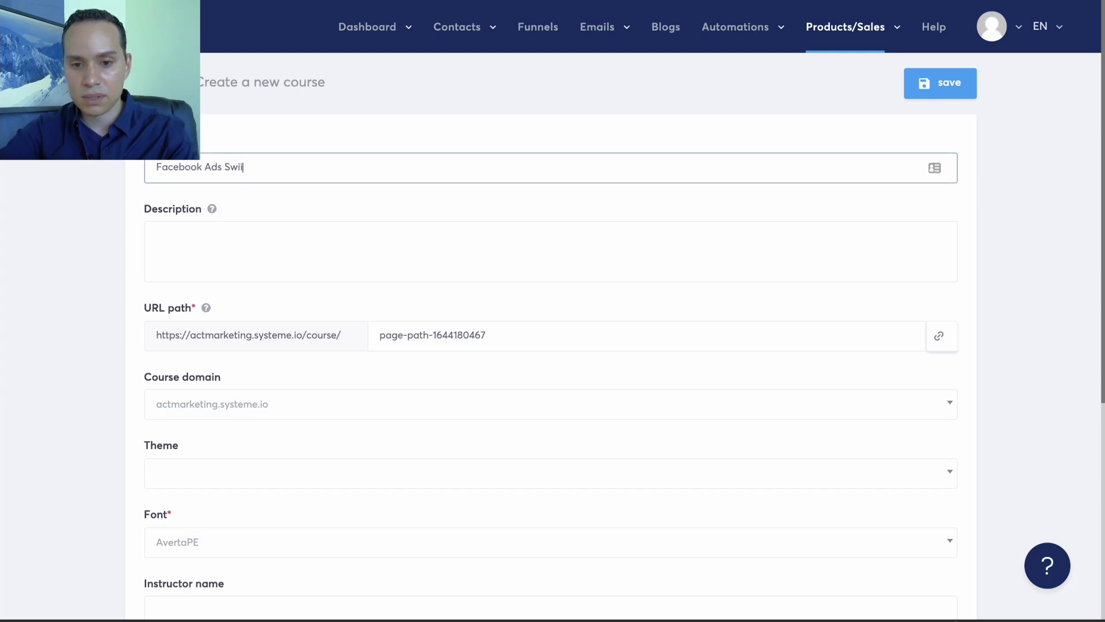
{"action": "type", "text": "pe File"}
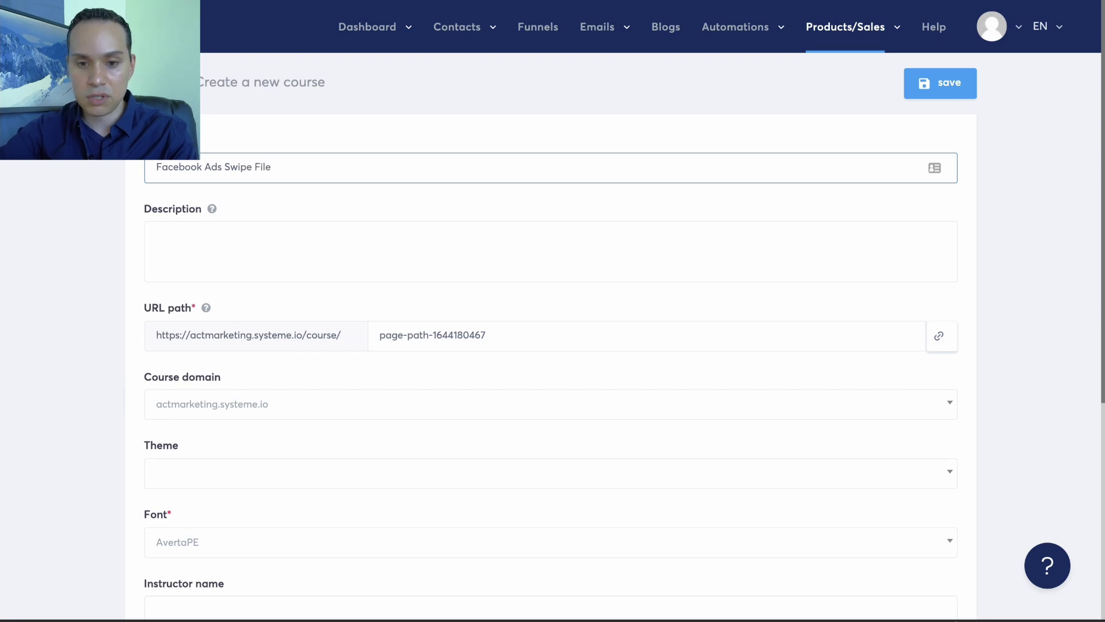
{"action": "type", "text": " 2.0"}
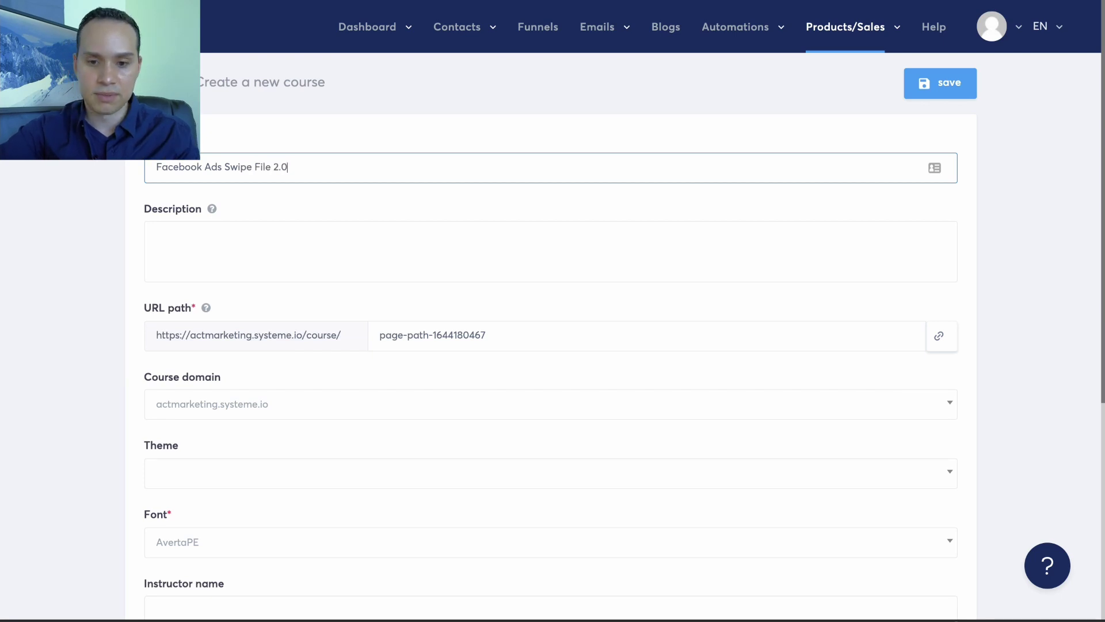
- Set the course description to "Hundreds of successful ads from every niche so you can uncover your competitors best ads and copy them for your own campaigns..."
{"action": "left_click", "coordinate": [207, 233]}
{"action": "type", "text": "Hundreds of successful ads from every niche so you can uncover your competitors best ads and copy them for your own campaigns..."}
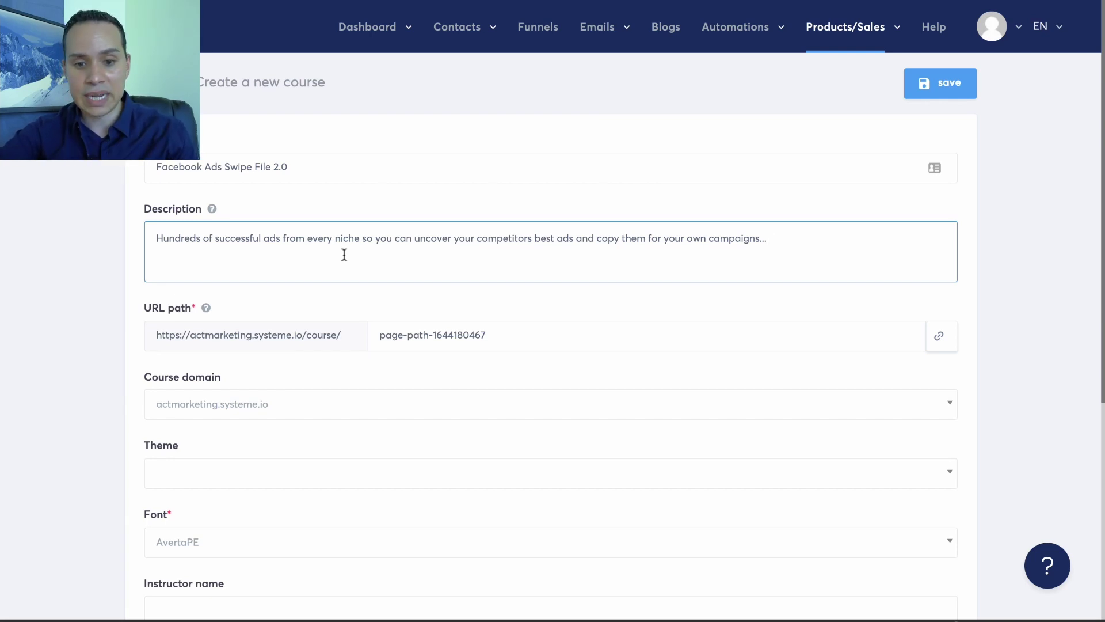
{"action": "scroll", "coordinate": [344, 254], "scroll_direction": "down", "scroll_amount": 3}
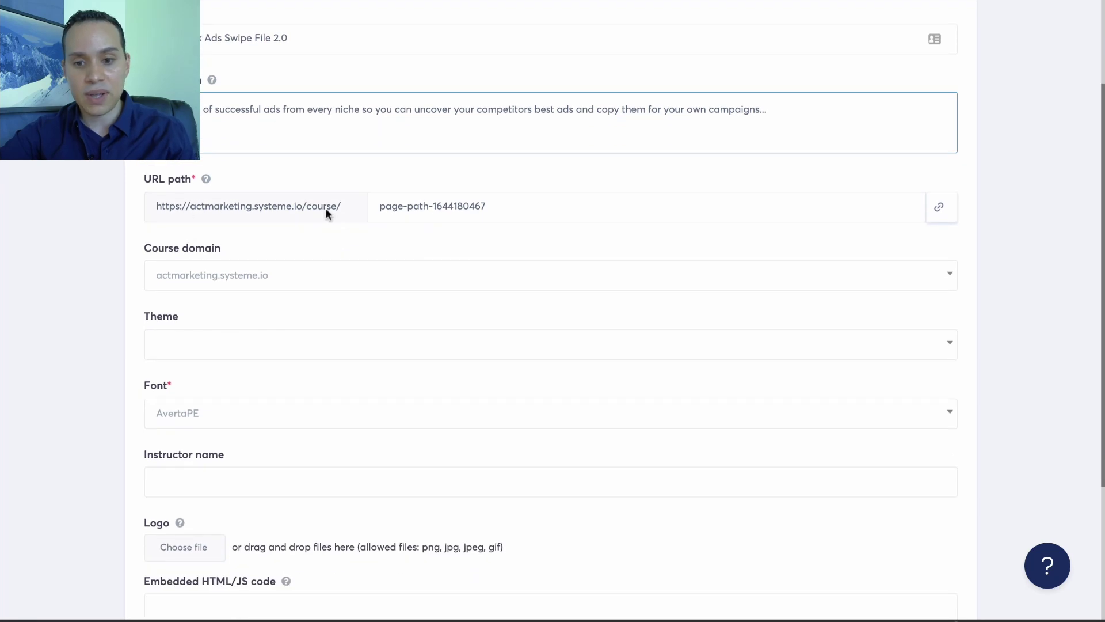
{"action": "scroll", "coordinate": [626, 266], "scroll_direction": "up", "scroll_amount": 3}
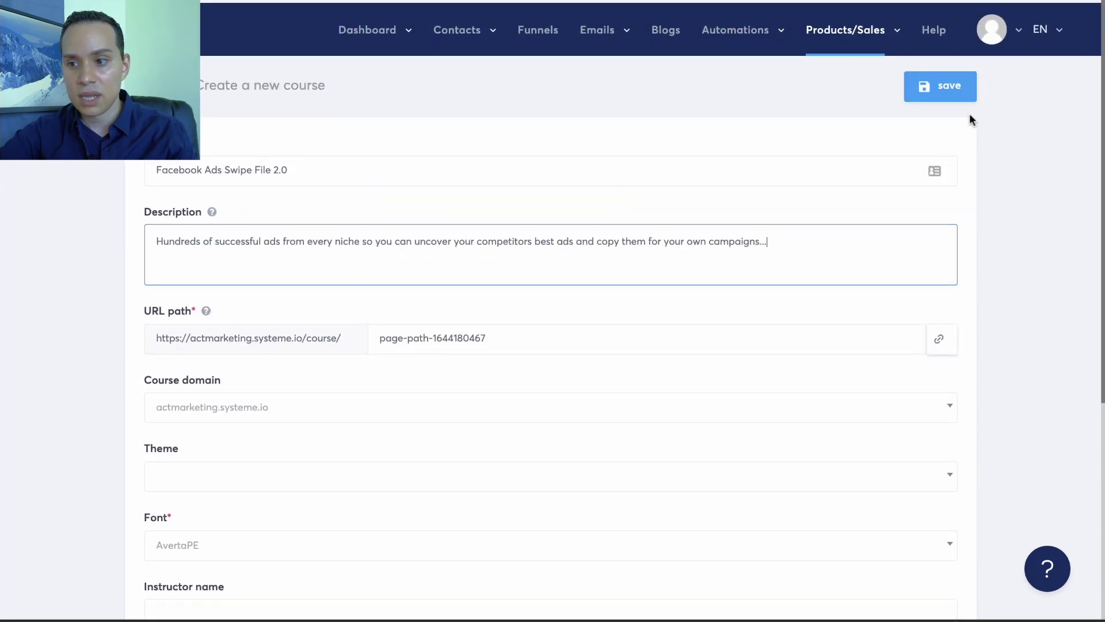
{"action": "left_click", "coordinate": [1019, 28]}
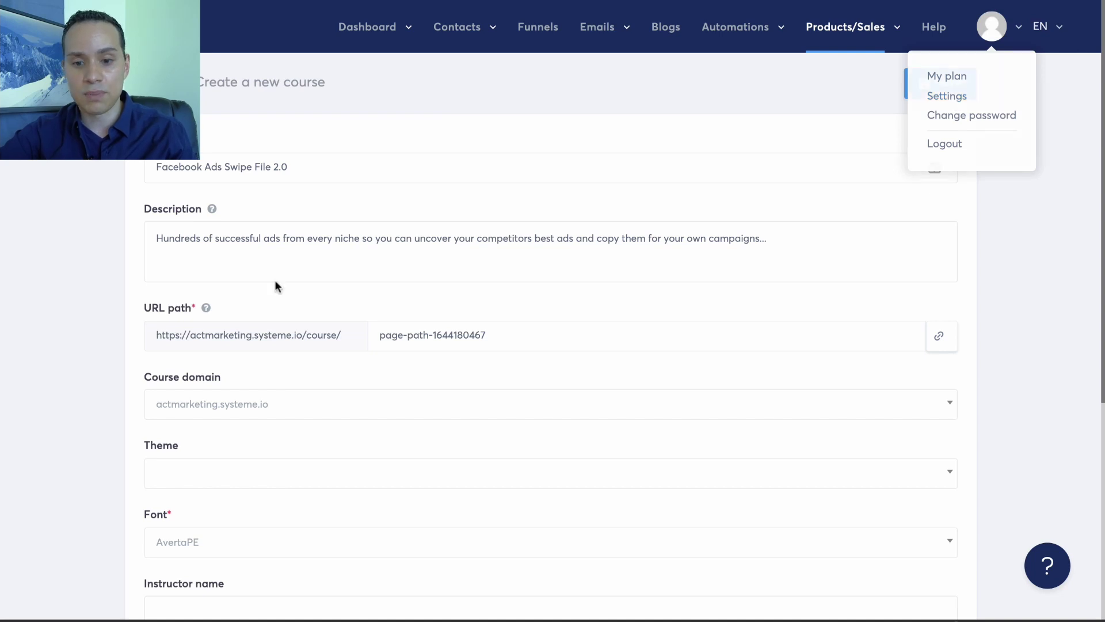
- Set the course theme to Purple and the font to Poppins
{"action": "scroll", "coordinate": [275, 301], "scroll_direction": "down", "scroll_amount": 7}
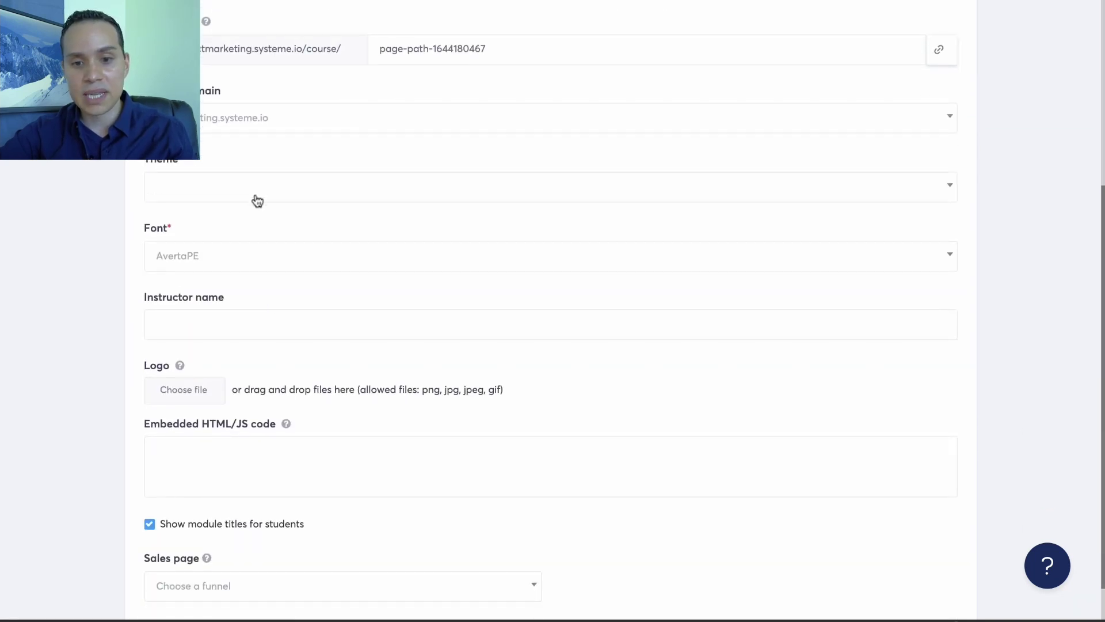
{"action": "left_click", "coordinate": [257, 198]}
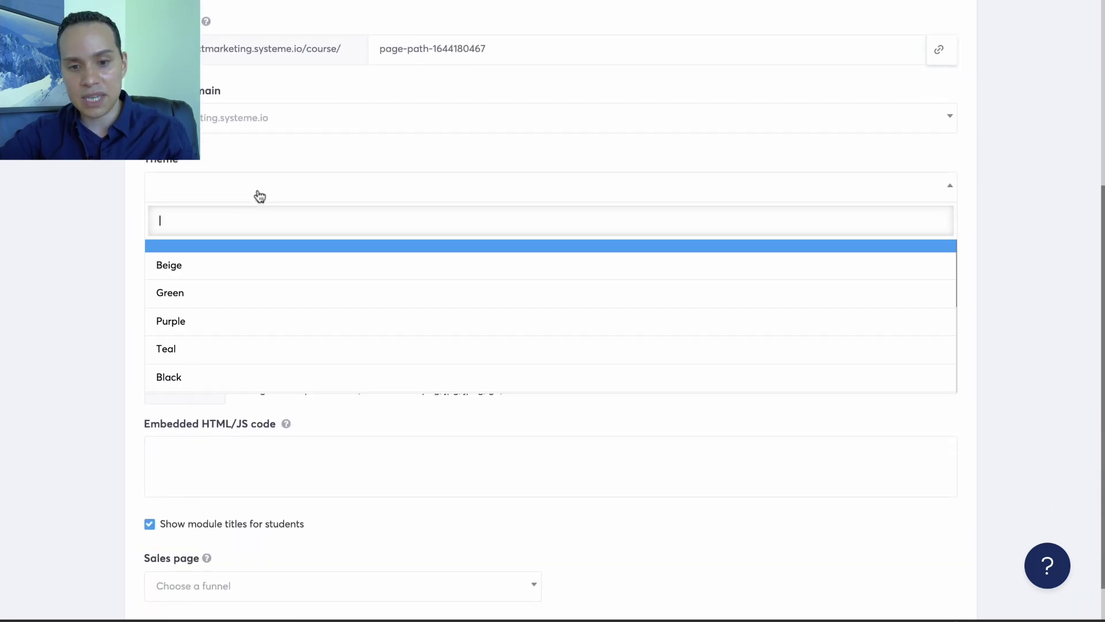
{"action": "left_click", "coordinate": [238, 324]}
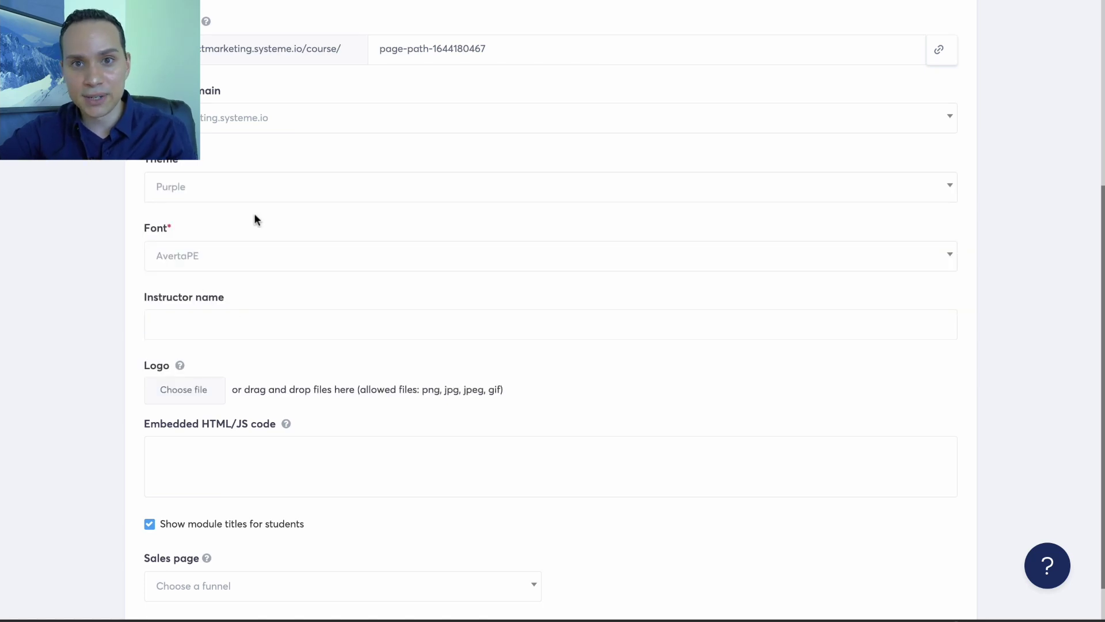
{"action": "scroll", "coordinate": [249, 215], "scroll_direction": "down", "scroll_amount": 1}
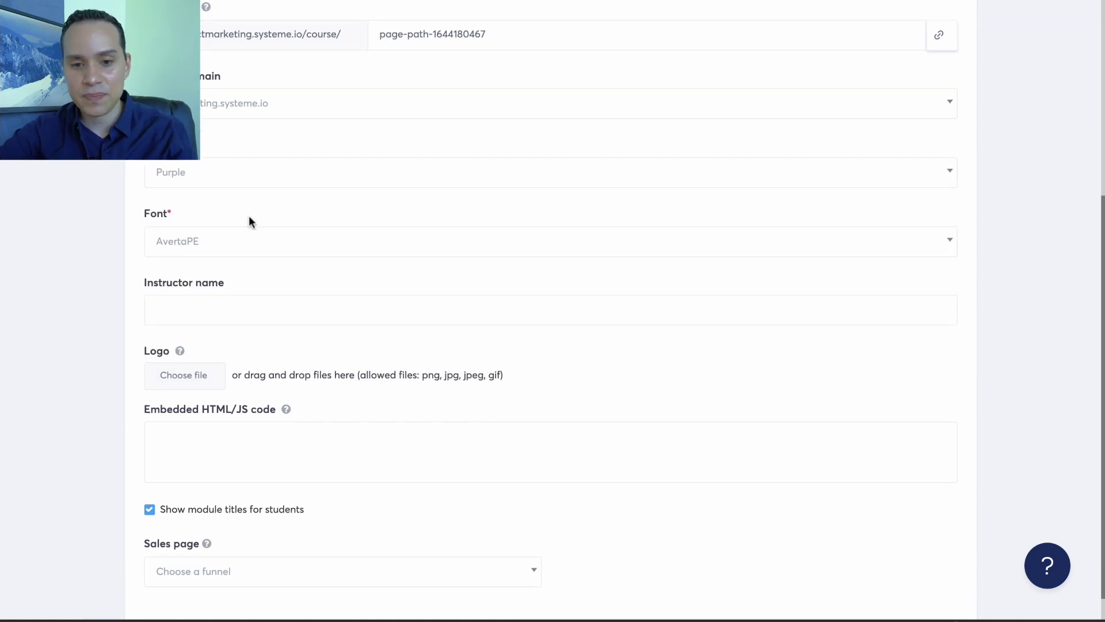
{"action": "left_click", "coordinate": [219, 244]}
{"action": "type", "text": "pop"}
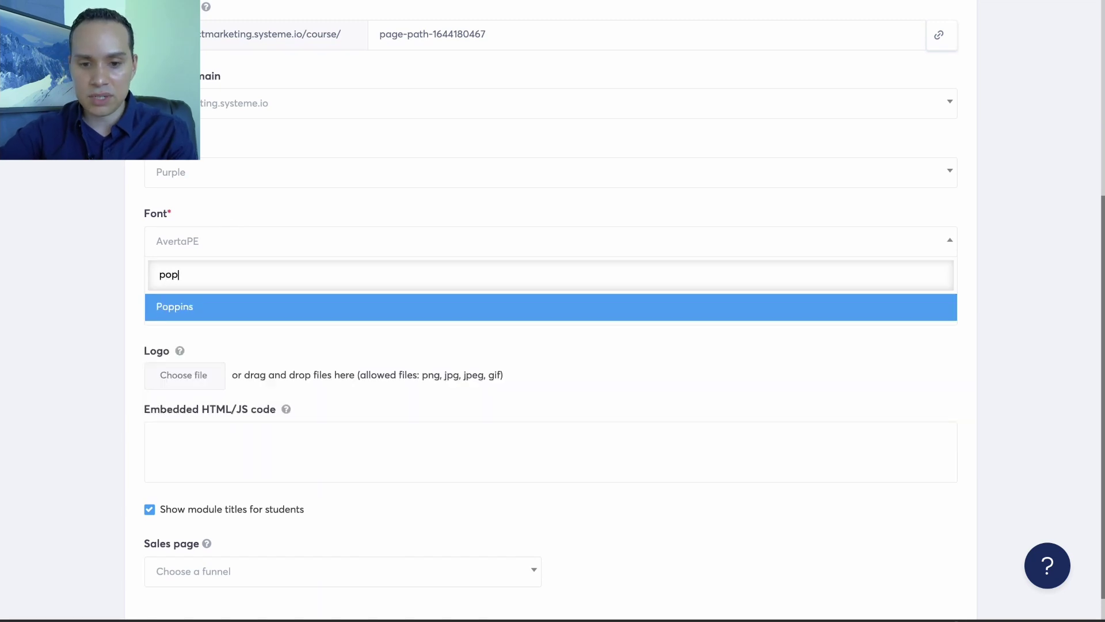
{"action": "left_click", "coordinate": [168, 318]}
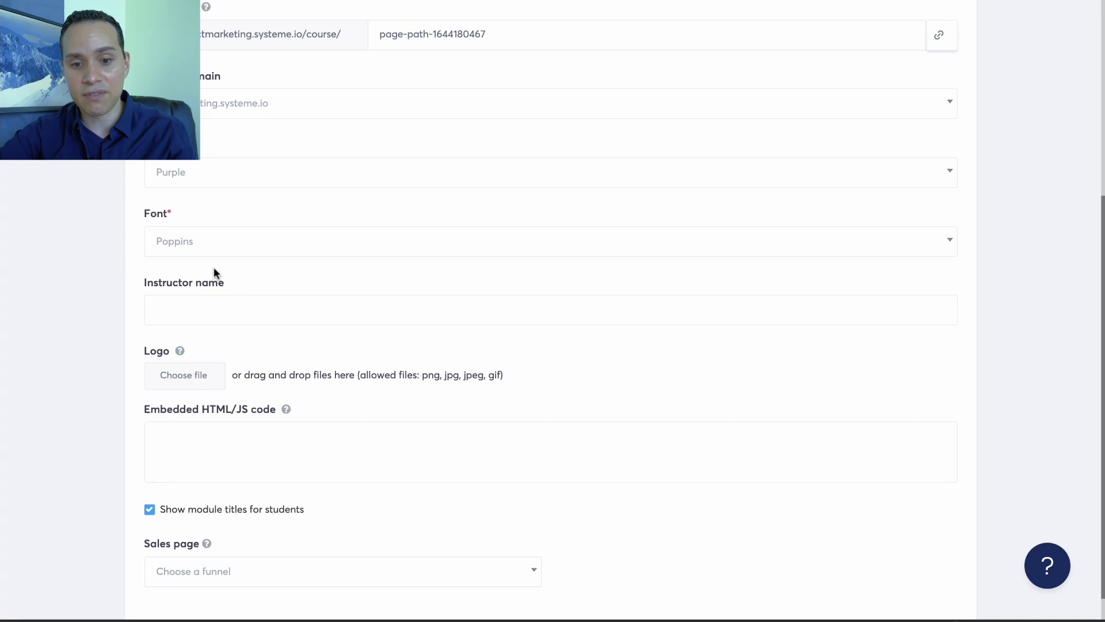
- Enter the instructor's name, and add "SFO - Legacy Image.png" as the course logo with its crop area moved up to the image's upper edge
{"action": "left_click", "coordinate": [219, 309]}
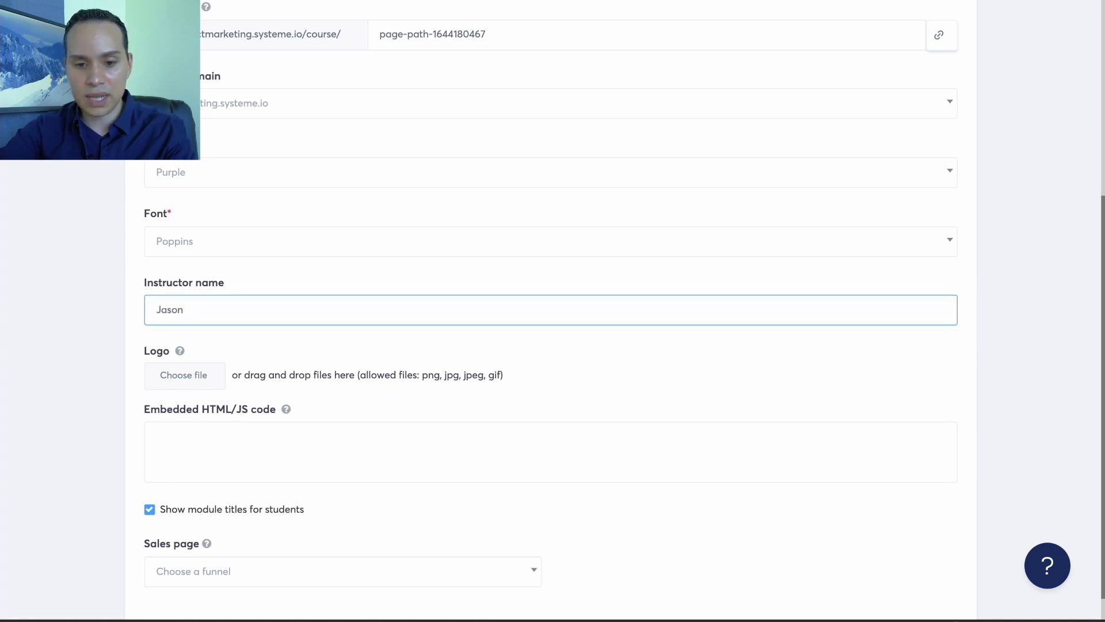
{"action": "scroll", "coordinate": [215, 313], "scroll_direction": "down", "scroll_amount": 1}
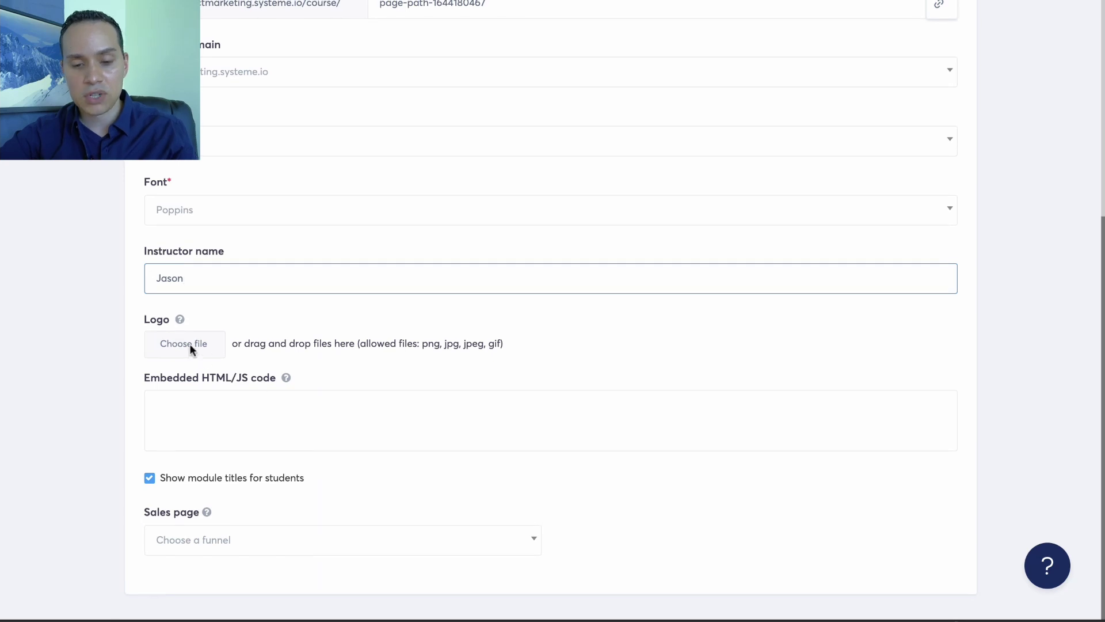
{"action": "left_click", "coordinate": [189, 343]}
{"action": "left_click", "coordinate": [461, 208]}
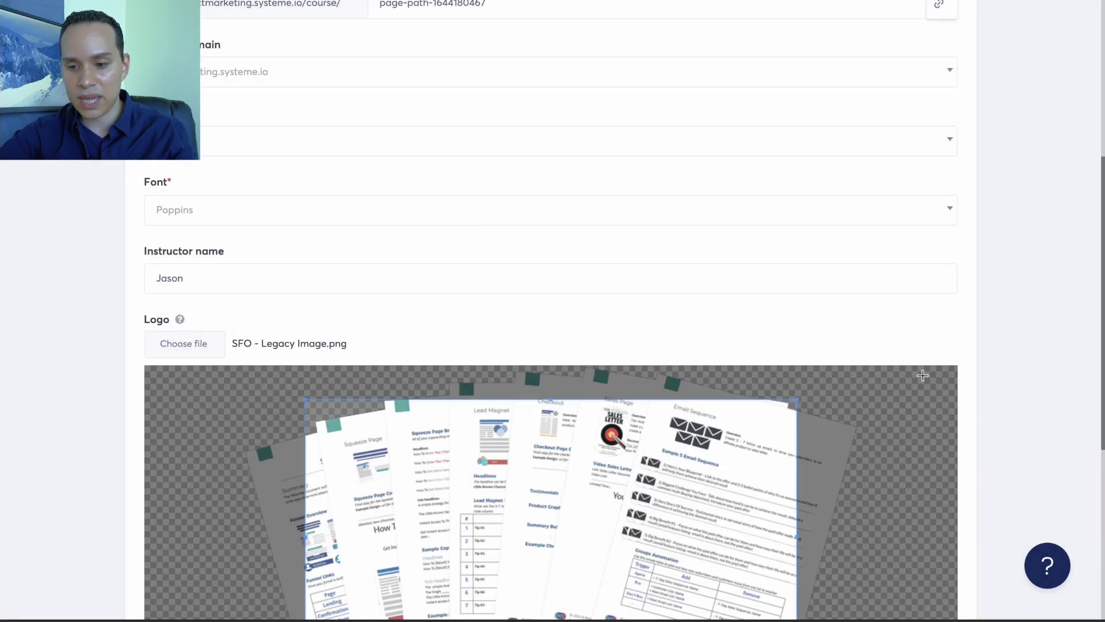
{"action": "scroll", "coordinate": [992, 361], "scroll_direction": "down", "scroll_amount": 5}
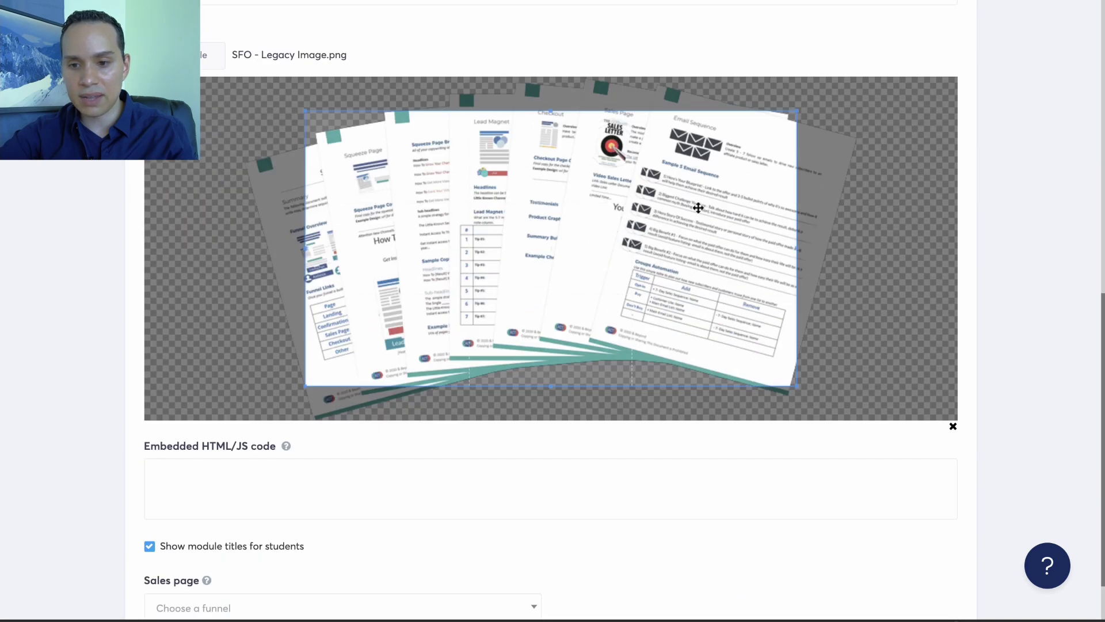
{"action": "left_click_drag", "start_coordinate": [586, 241], "coordinate": [584, 180]}
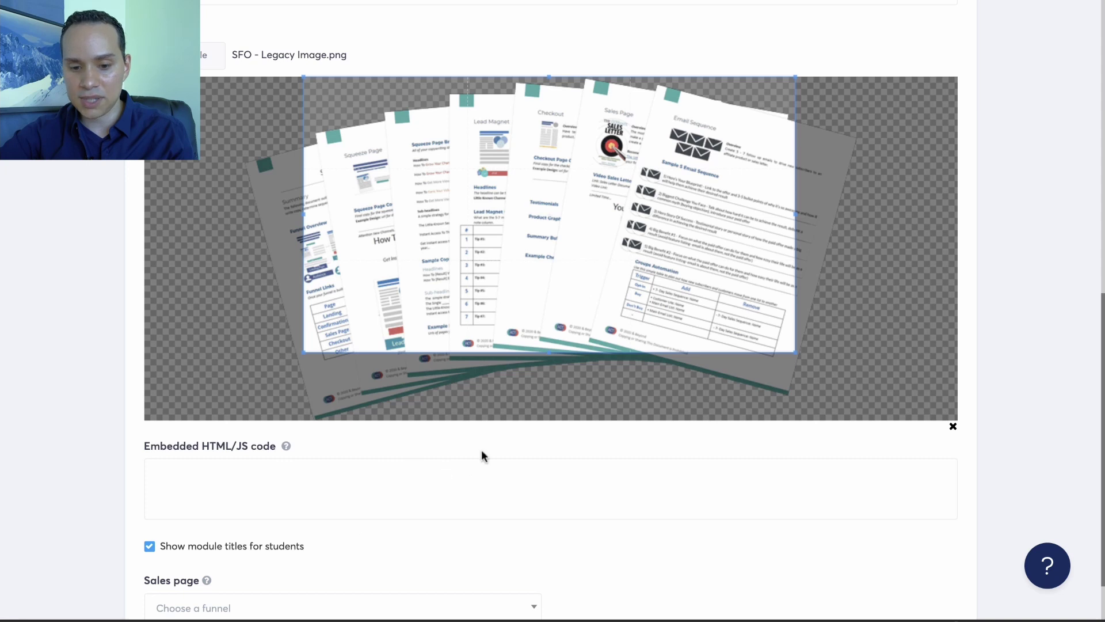
- Set the course's sales page to the "2|2 - Sales Page" step of the "F62 - zFC| Fresh Ads Demo Template" funnel, and save the course
{"action": "scroll", "coordinate": [510, 454], "scroll_direction": "down", "scroll_amount": 2}
{"action": "left_click", "coordinate": [312, 414]}
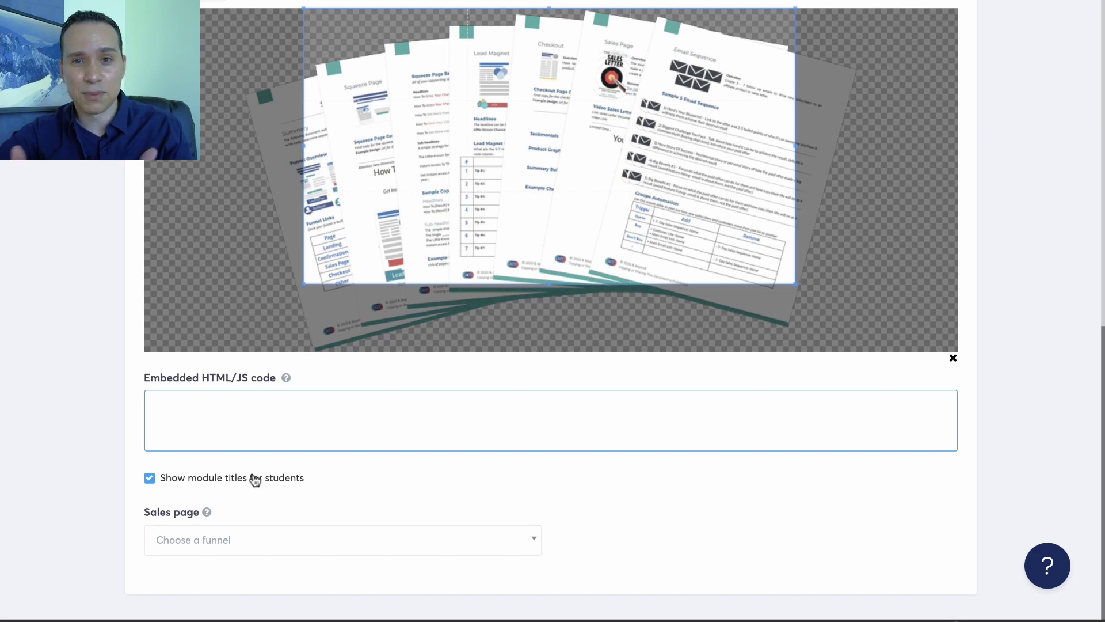
{"action": "left_click", "coordinate": [243, 545]}
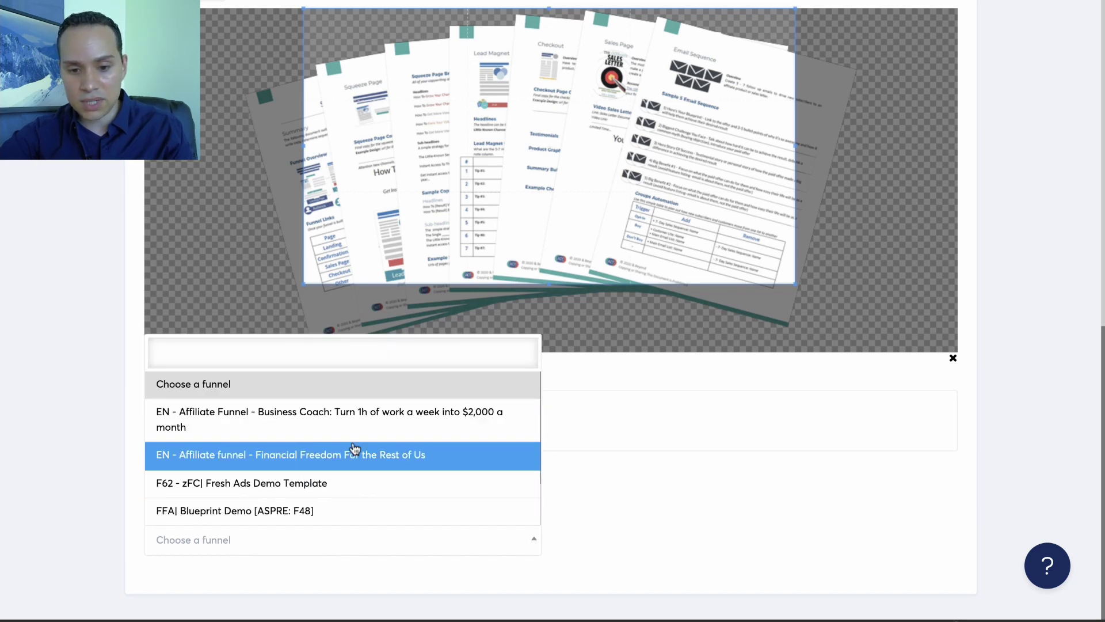
{"action": "scroll", "coordinate": [369, 455], "scroll_direction": "down", "scroll_amount": 1}
{"action": "left_click", "coordinate": [313, 455]}
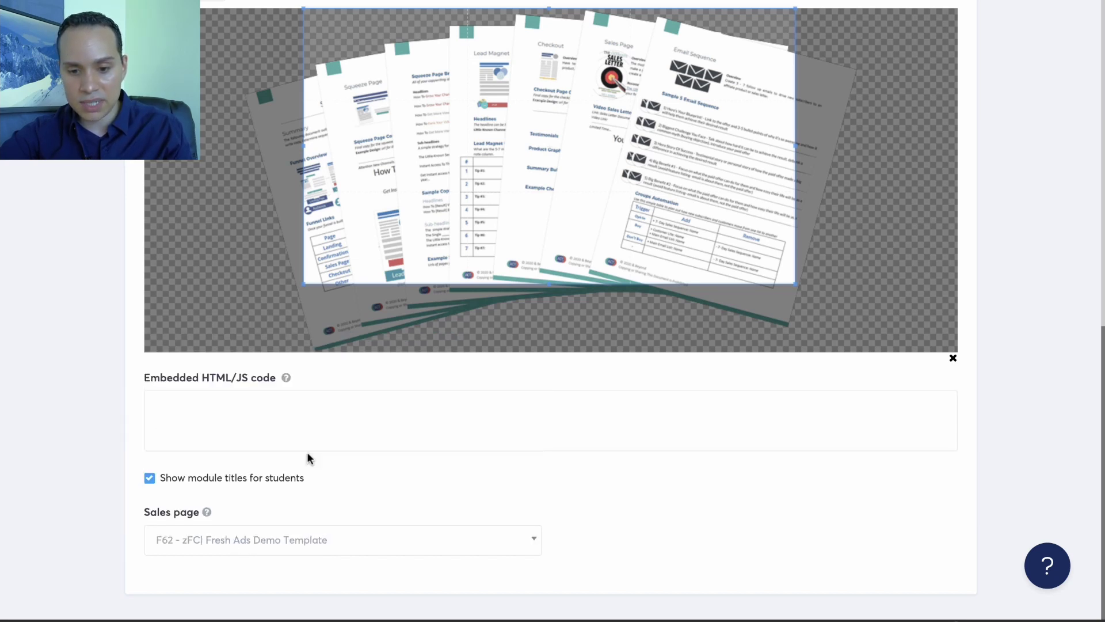
{"action": "left_click", "coordinate": [699, 544]}
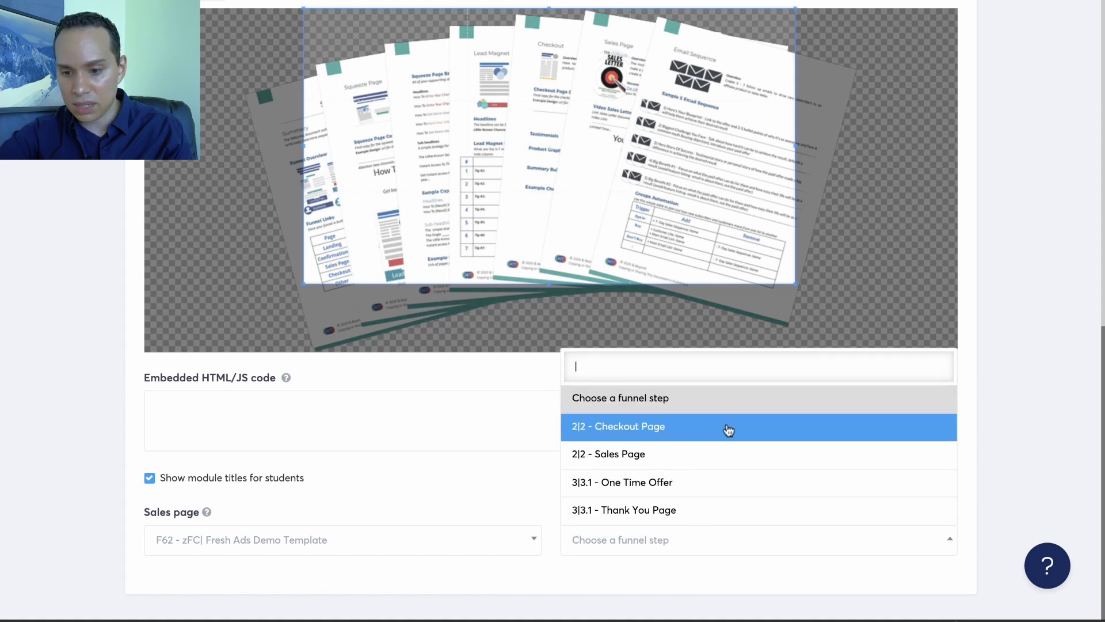
{"action": "left_click", "coordinate": [703, 453]}
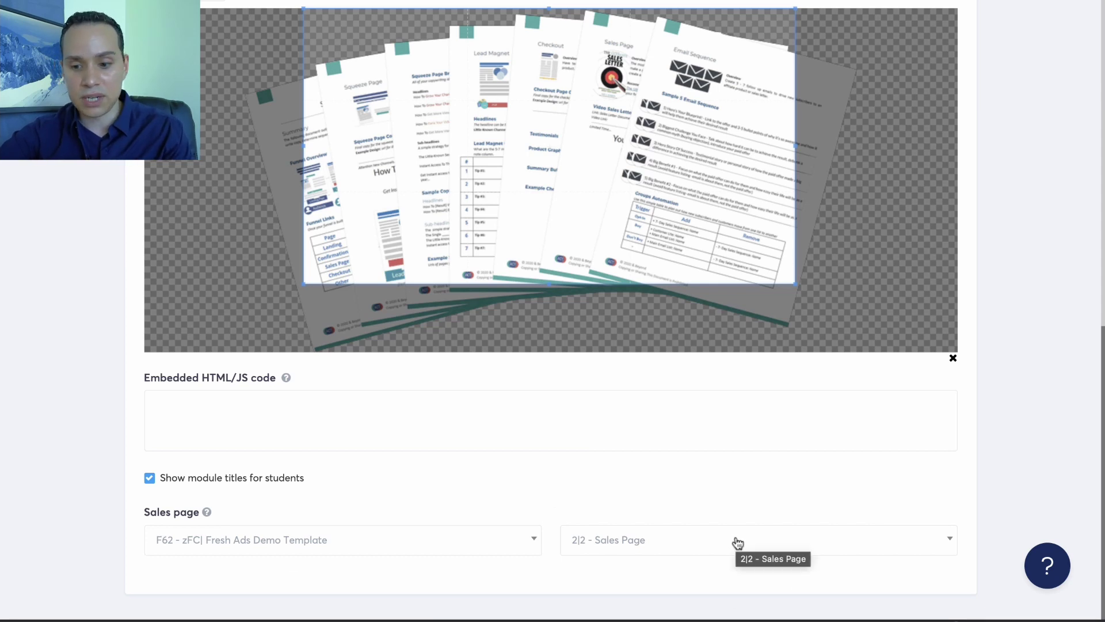
{"action": "scroll", "coordinate": [737, 542], "scroll_direction": "up", "scroll_amount": 15}
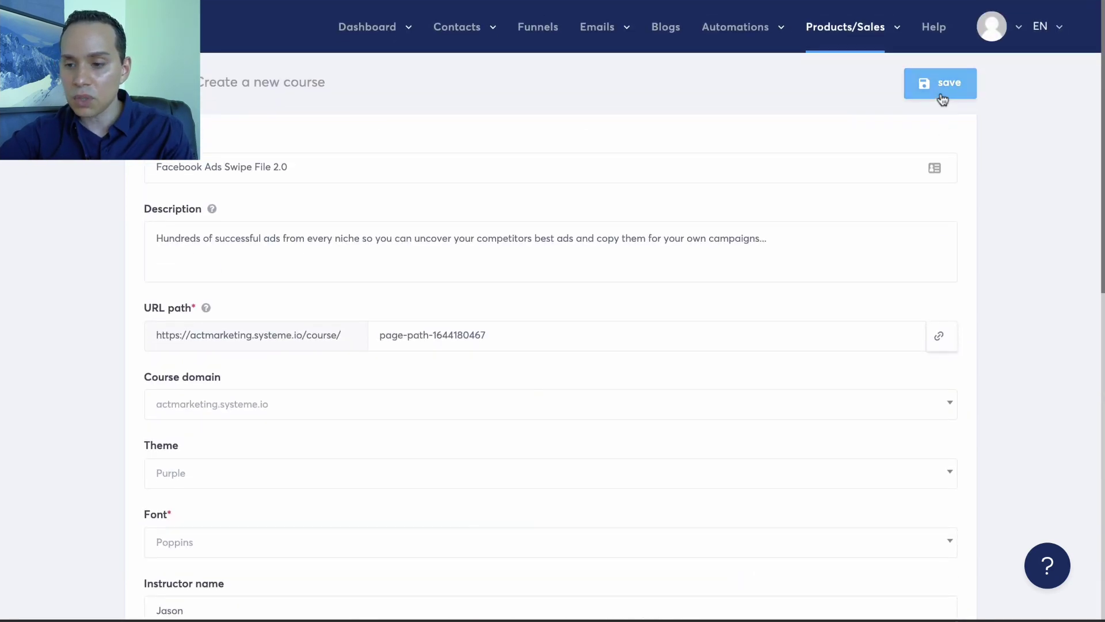
{"action": "left_click", "coordinate": [942, 95]}
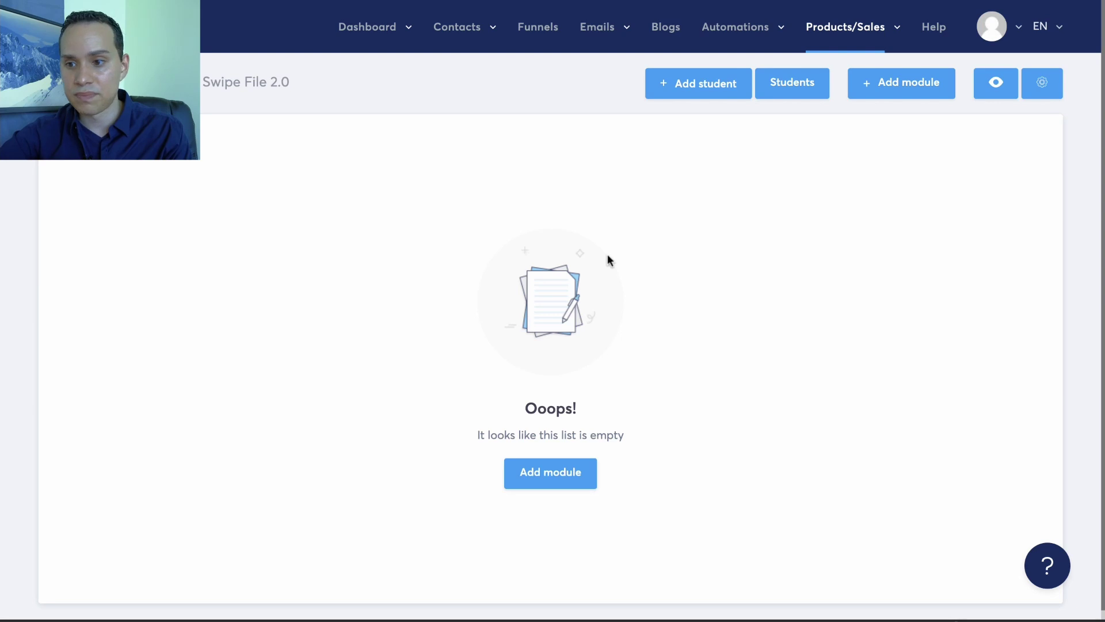
- Add a module named "Facebook Ads - Text" to the new course
{"action": "left_click", "coordinate": [913, 86]}
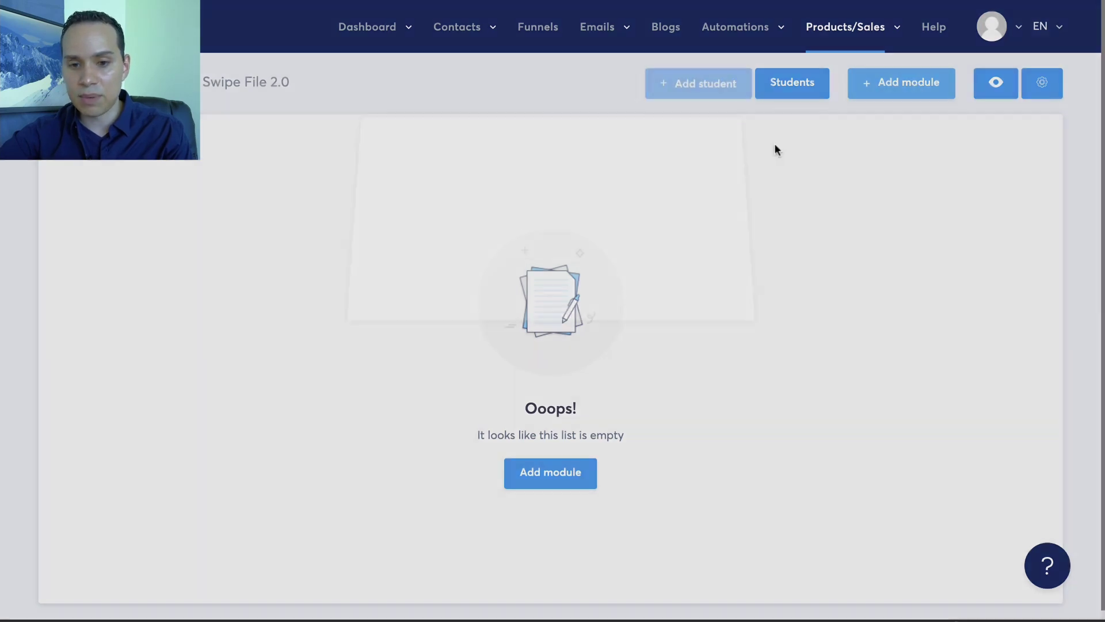
{"action": "key", "text": "ctrl+v"}
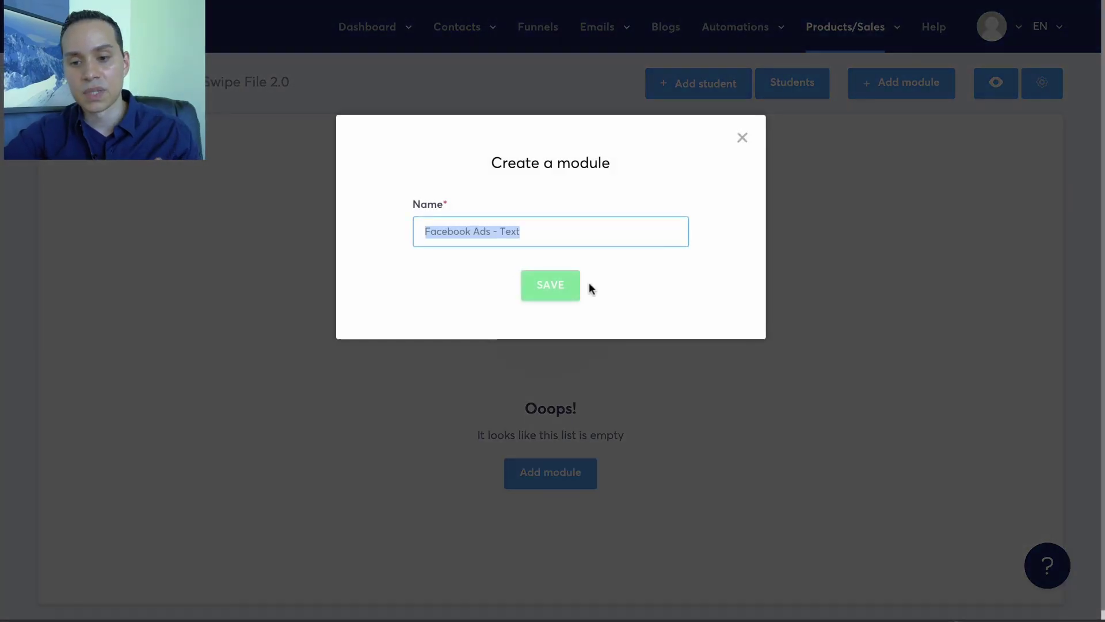
{"action": "left_click", "coordinate": [561, 288]}
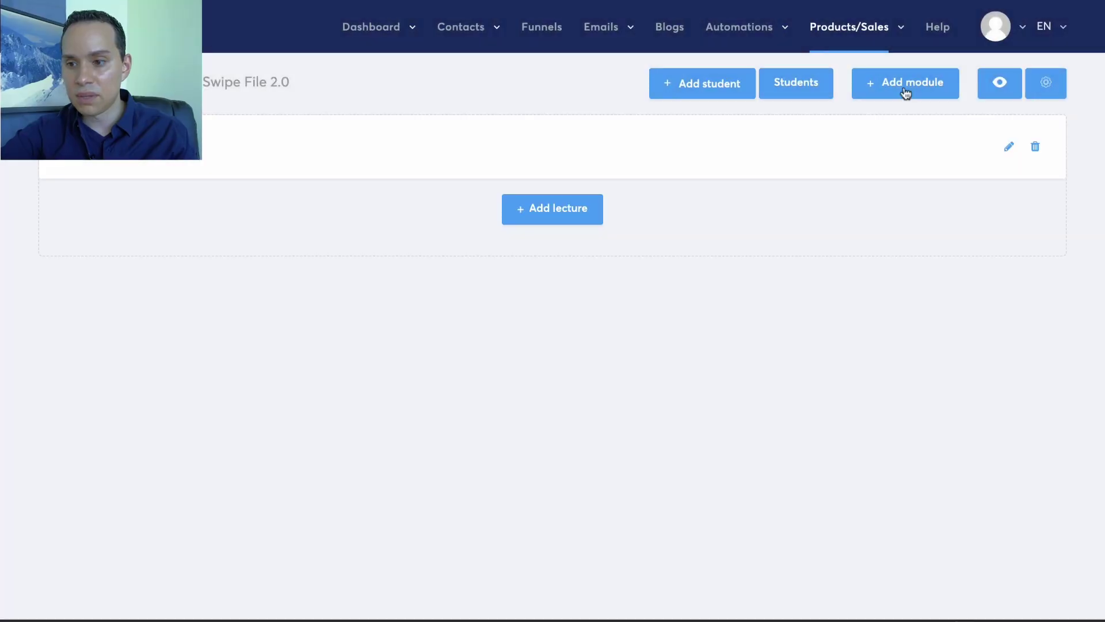
- Add a second module named "Facebook Ads - Video" to the course
{"action": "left_click", "coordinate": [907, 91]}
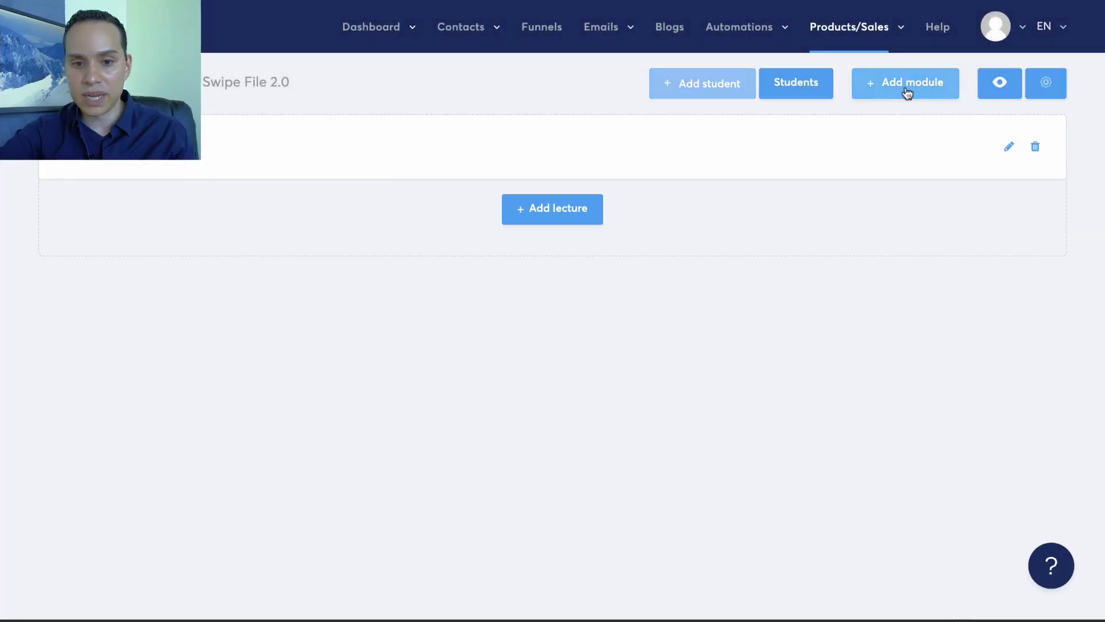
{"action": "type", "text": "Facebook Ads - Text"}
{"action": "key", "text": "ctrl+a"}
{"action": "key", "text": "ctrl+c"}
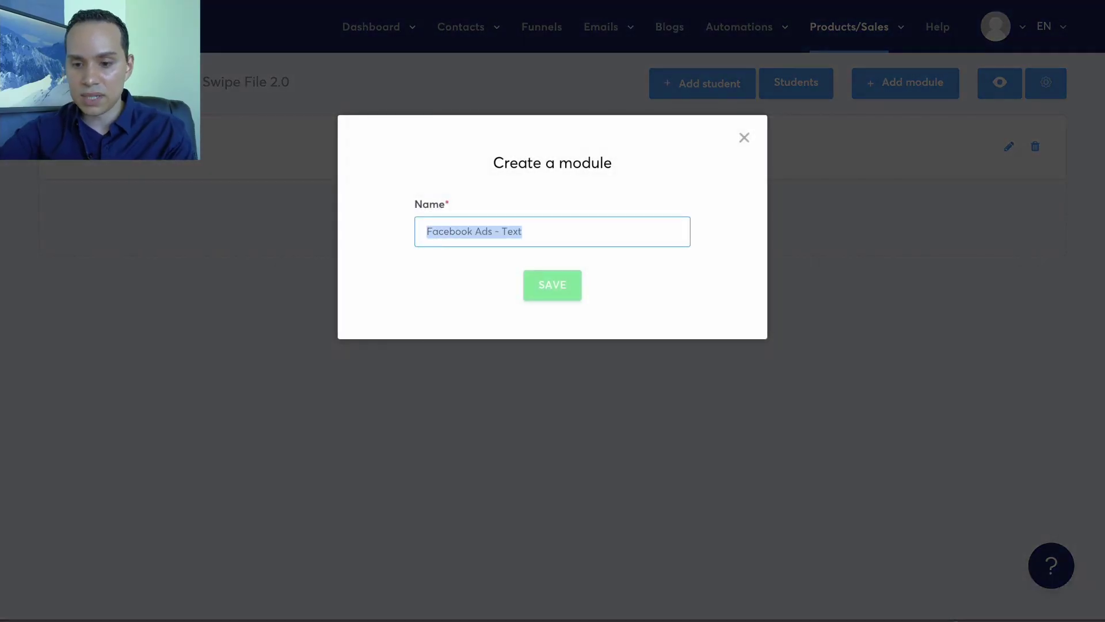
{"action": "key", "text": "End"}
{"action": "key", "text": "BackSpace"}
{"action": "key", "text": "BackSpace"}
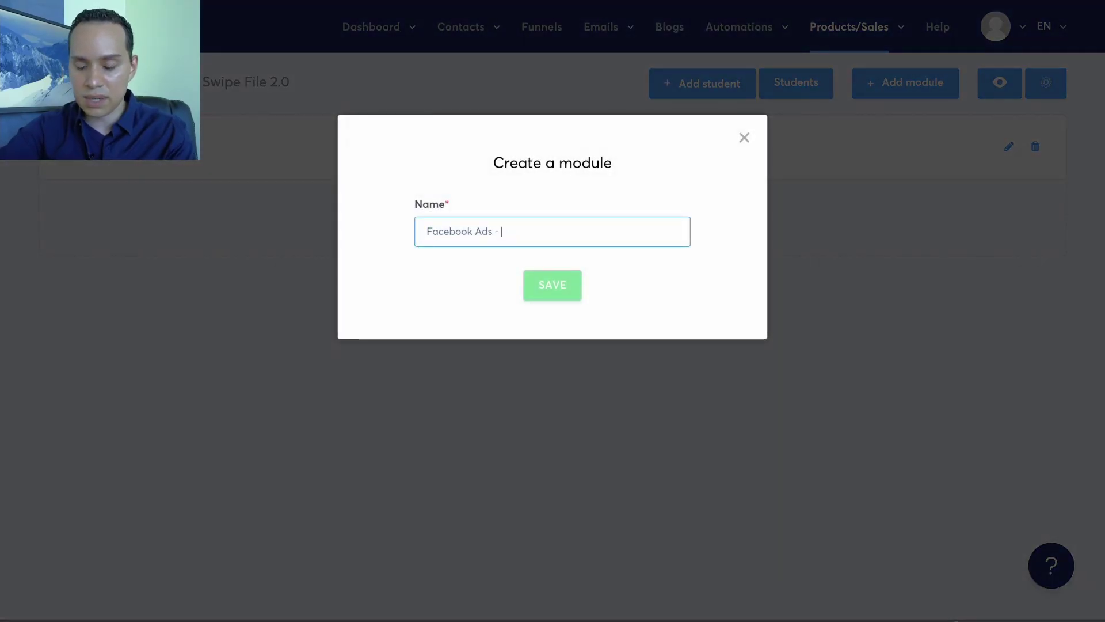
{"action": "type", "text": "Video"}
{"action": "key", "text": "Return"}
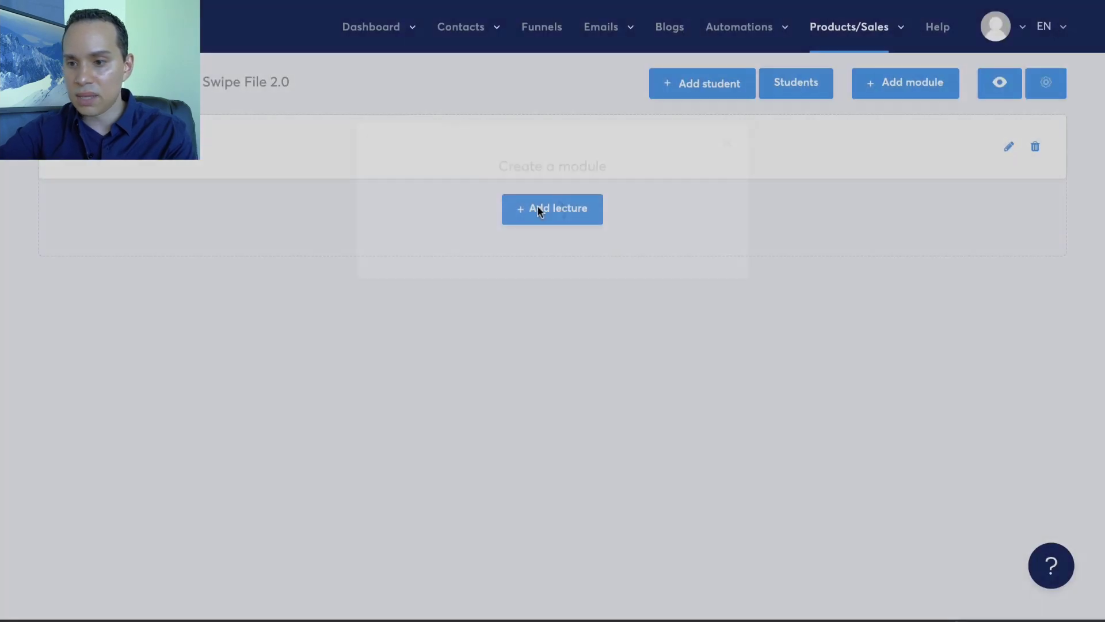
- Add a third module named "Facebook Ads - Instagram" to the course
{"action": "left_click", "coordinate": [901, 78]}
{"action": "left_click", "coordinate": [551, 232]}
{"action": "key", "text": "ctrl+v"}
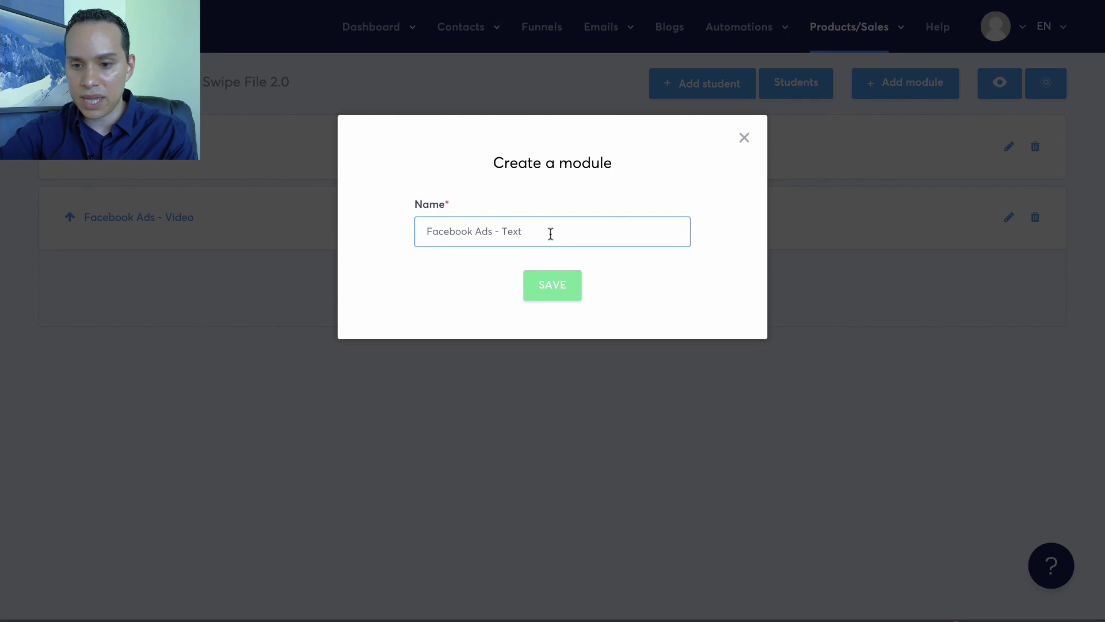
{"action": "key", "text": "ctrl+a"}
{"action": "key", "text": "End"}
{"action": "key", "text": "ctrl+shift+Left"}
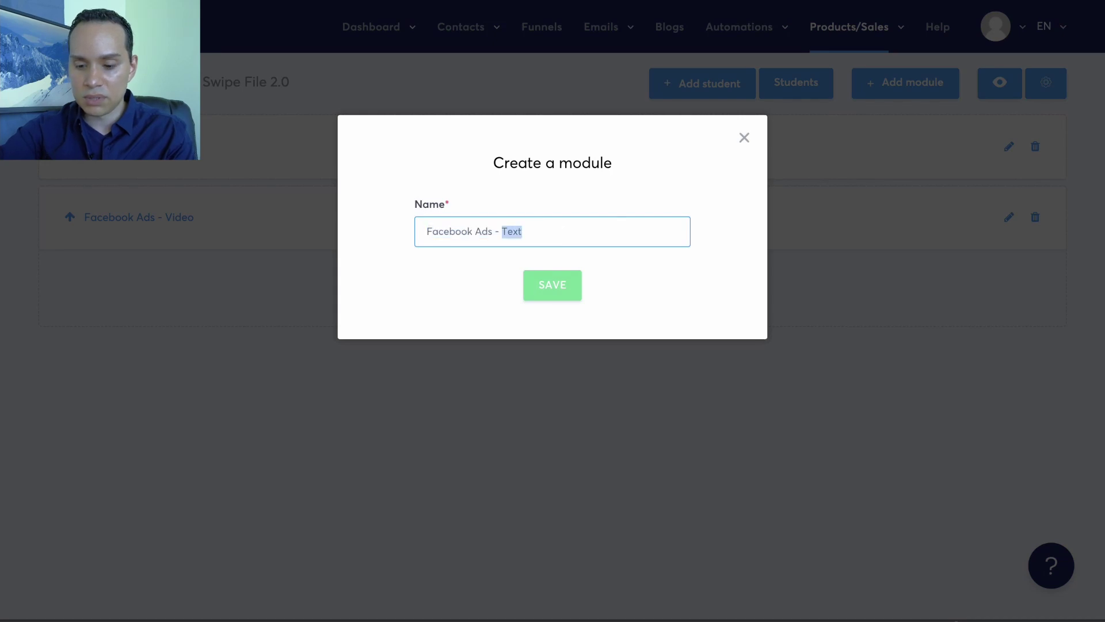
{"action": "key", "text": "BackSpace"}
{"action": "type", "text": "Instag"}
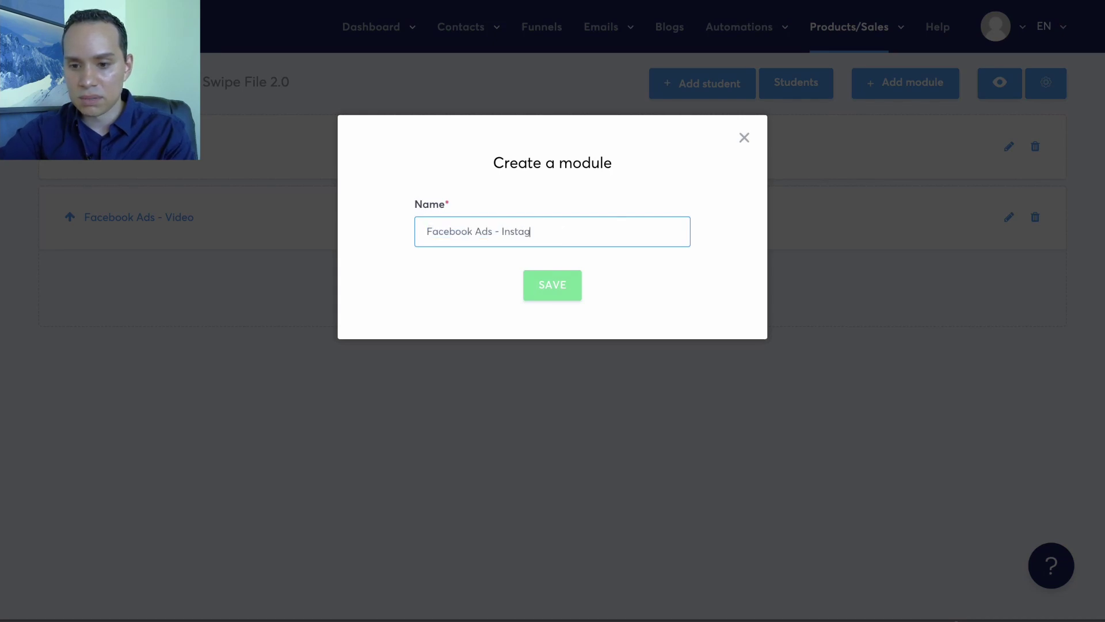
{"action": "type", "text": "ram"}
{"action": "left_click", "coordinate": [553, 284]}
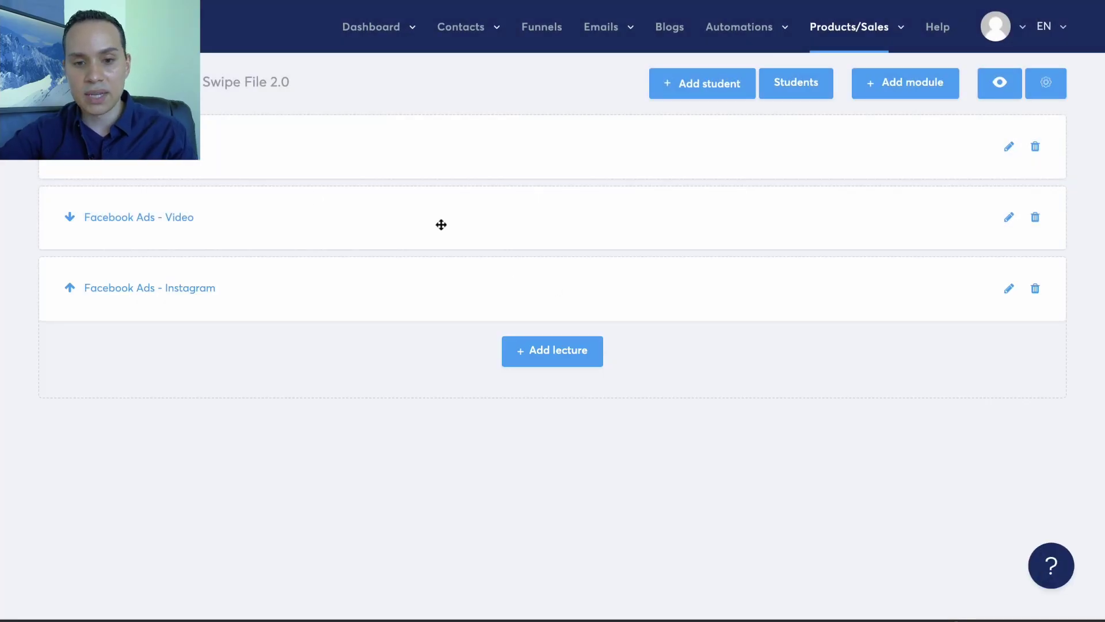
- Create a lecture named "Intro" in the first module, with a delay of 0 after the previous lecture and the video page template
{"action": "left_click", "coordinate": [71, 161]}
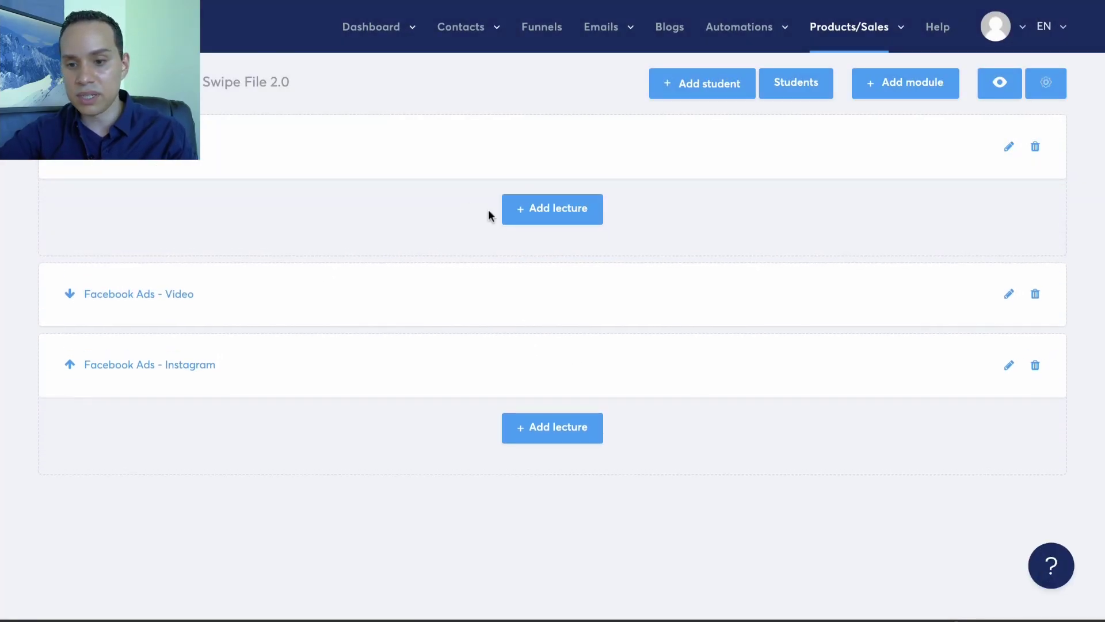
{"action": "left_click", "coordinate": [555, 213]}
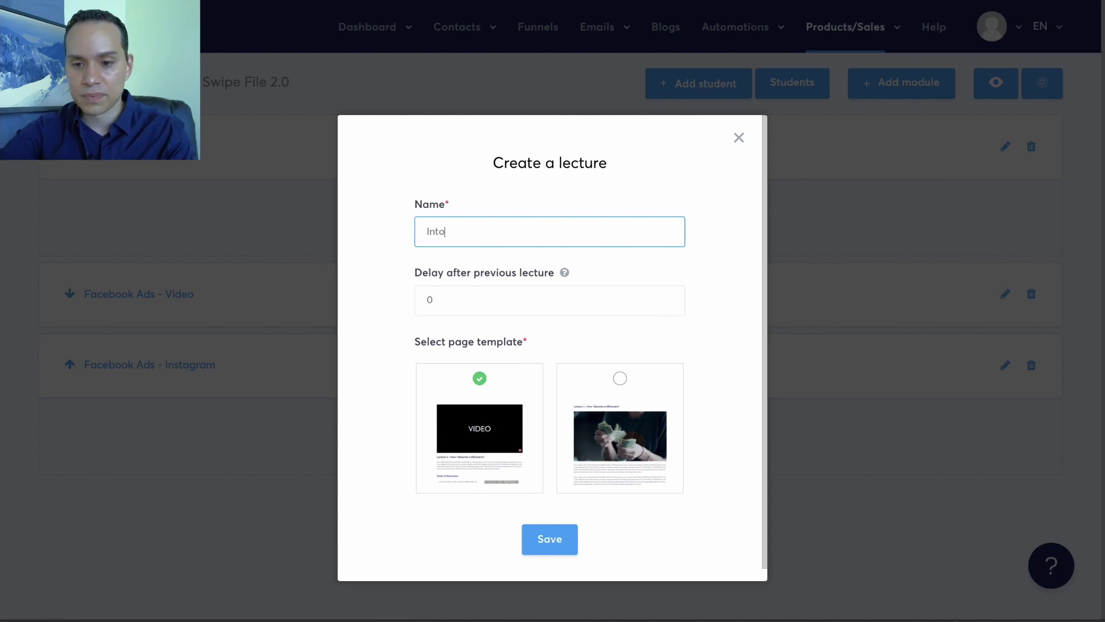
{"action": "type", "text": "Intro"}
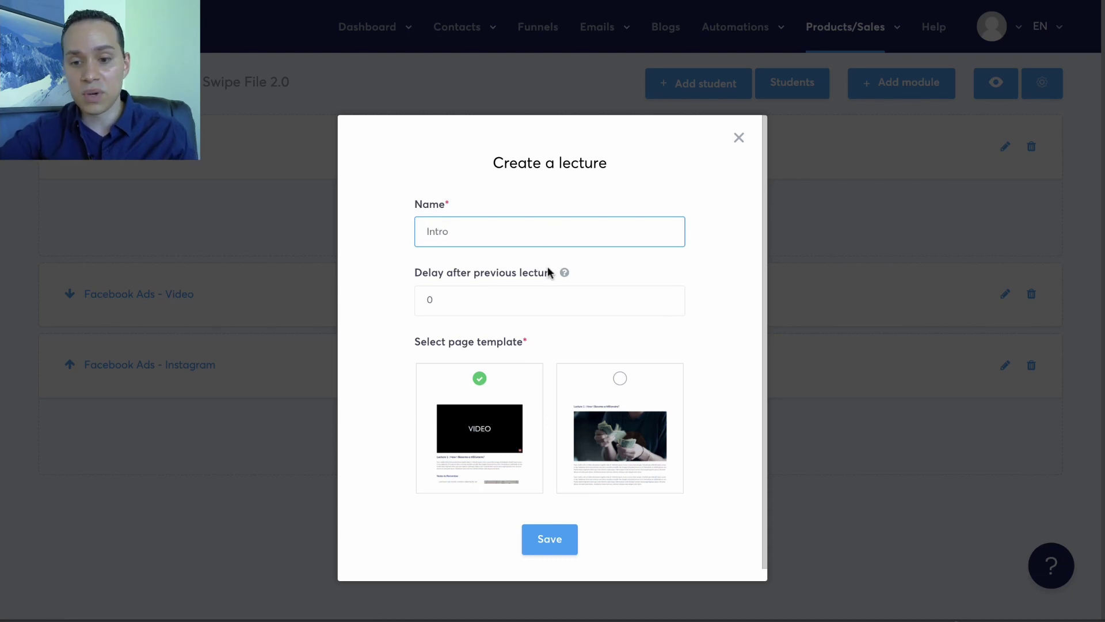
{"action": "left_click", "coordinate": [518, 299]}
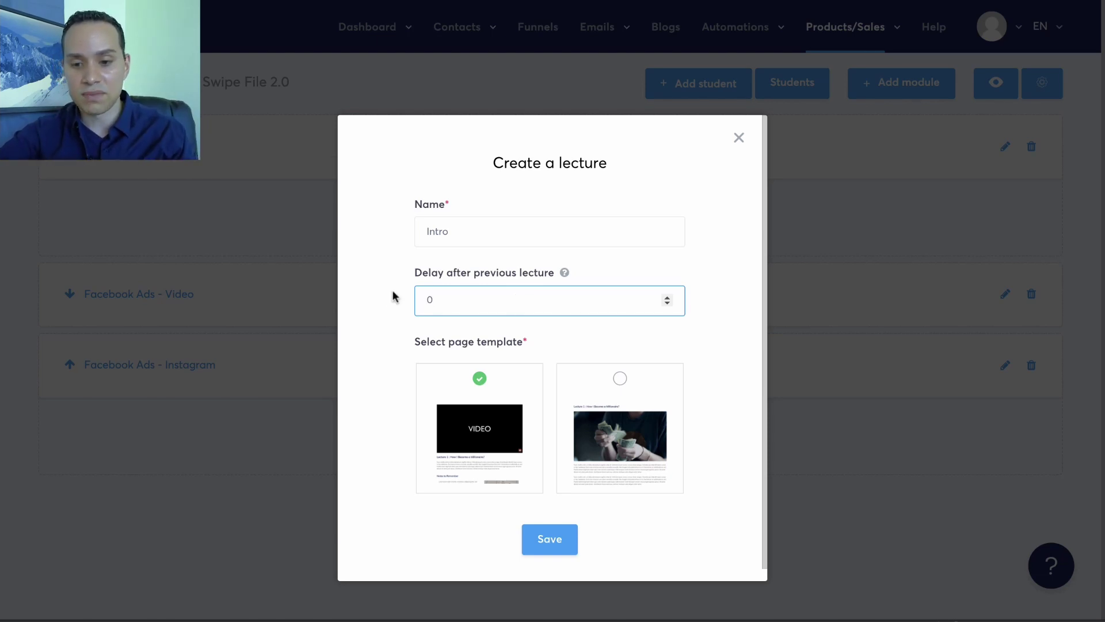
{"action": "type", "text": "1"}
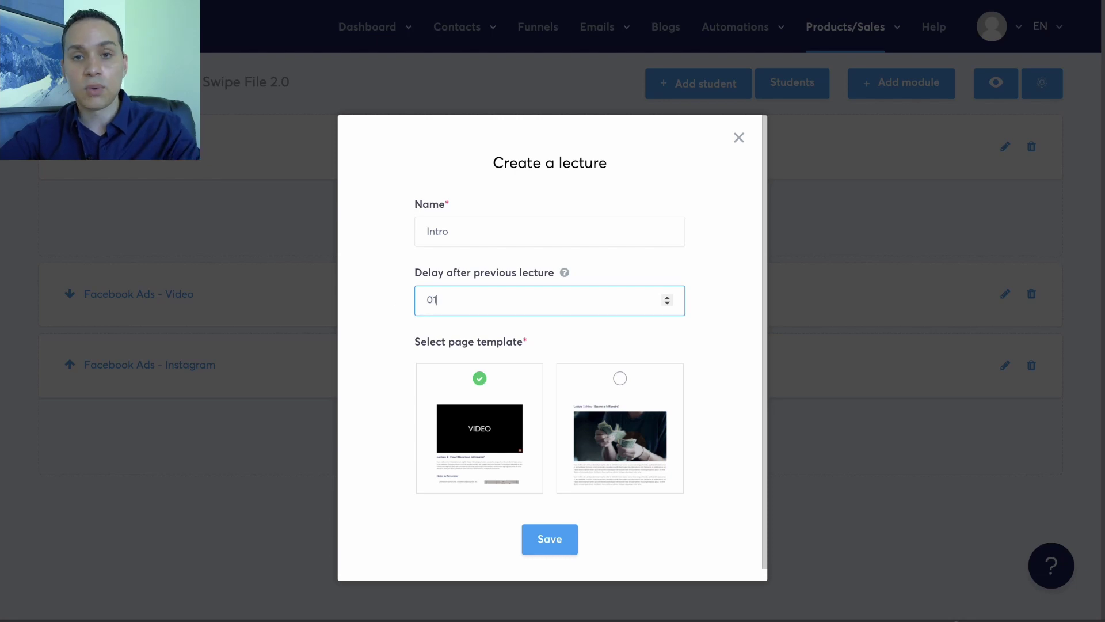
{"action": "key", "text": "Left"}
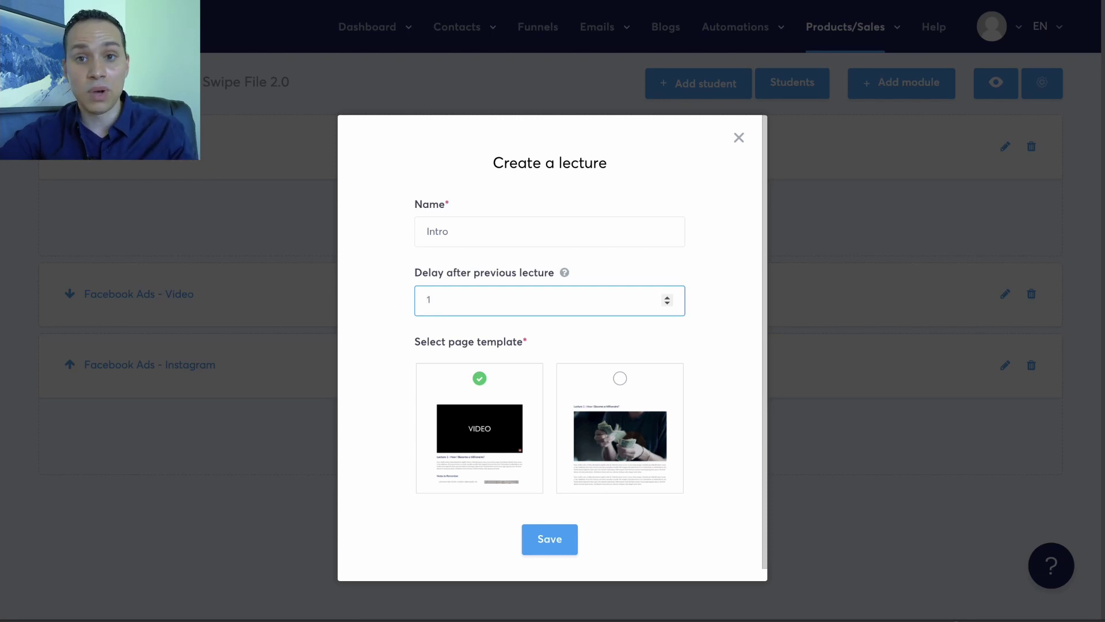
{"action": "type", "text": "0"}
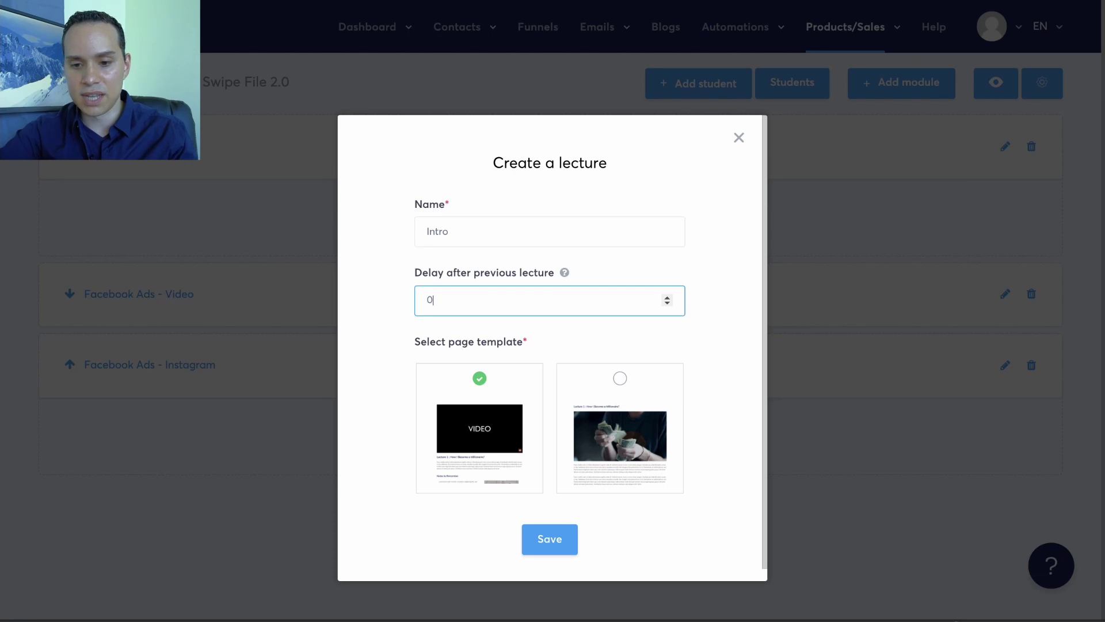
{"action": "left_click", "coordinate": [548, 546]}
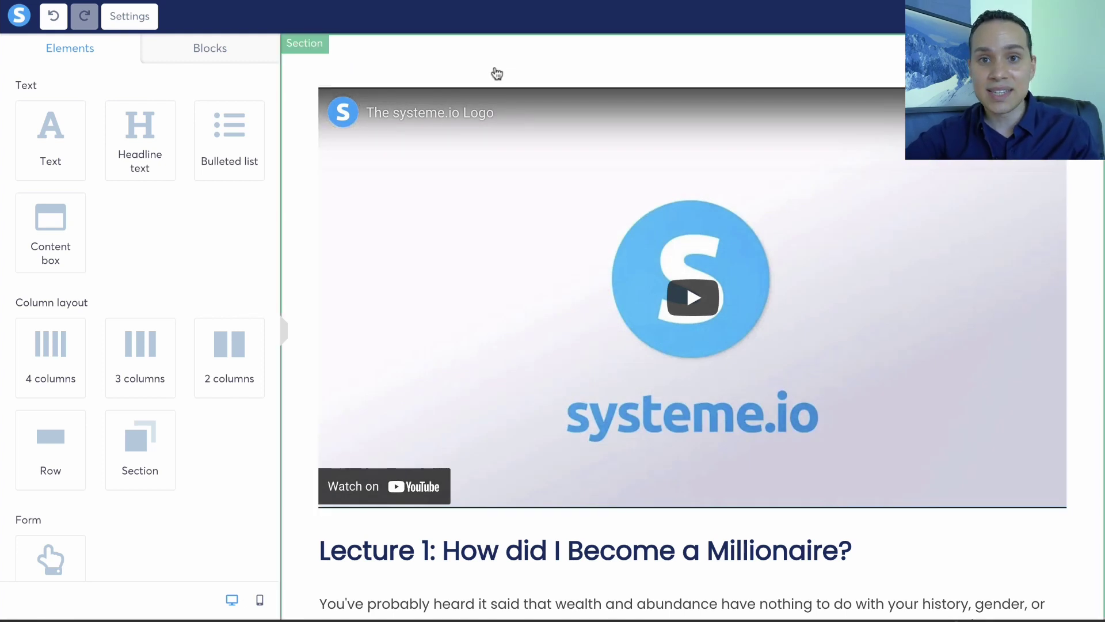
- Set the video at the start of the lecture page to Upload file, and view the upload options without choosing a file
{"action": "scroll", "coordinate": [496, 73], "scroll_direction": "down", "scroll_amount": 15}
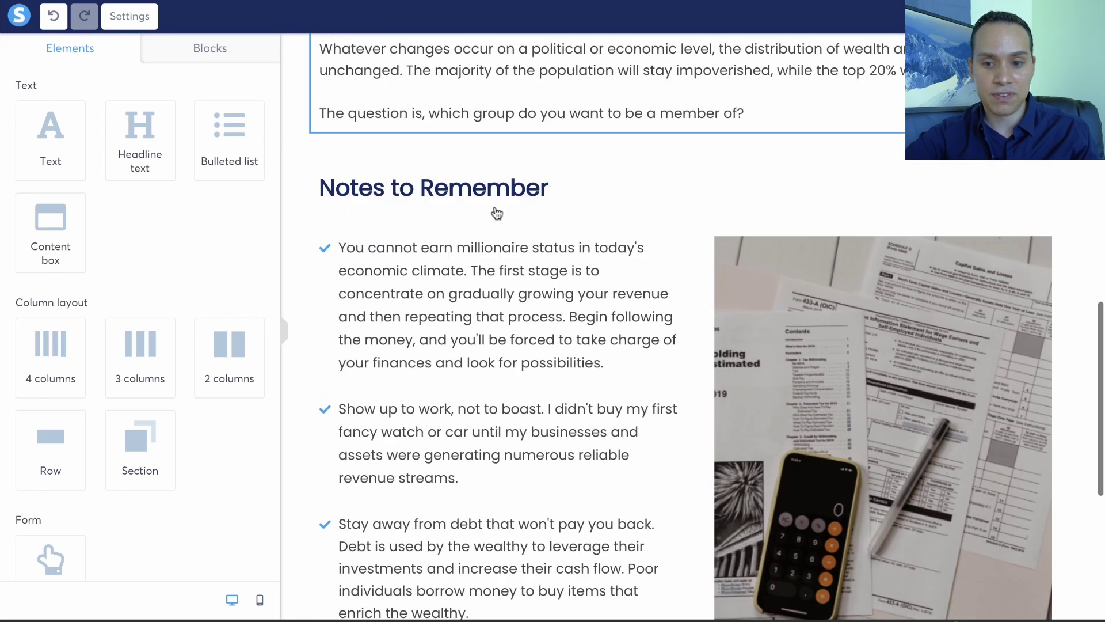
{"action": "scroll", "coordinate": [496, 282], "scroll_direction": "down", "scroll_amount": 6}
{"action": "scroll", "coordinate": [374, 269], "scroll_direction": "up", "scroll_amount": 11}
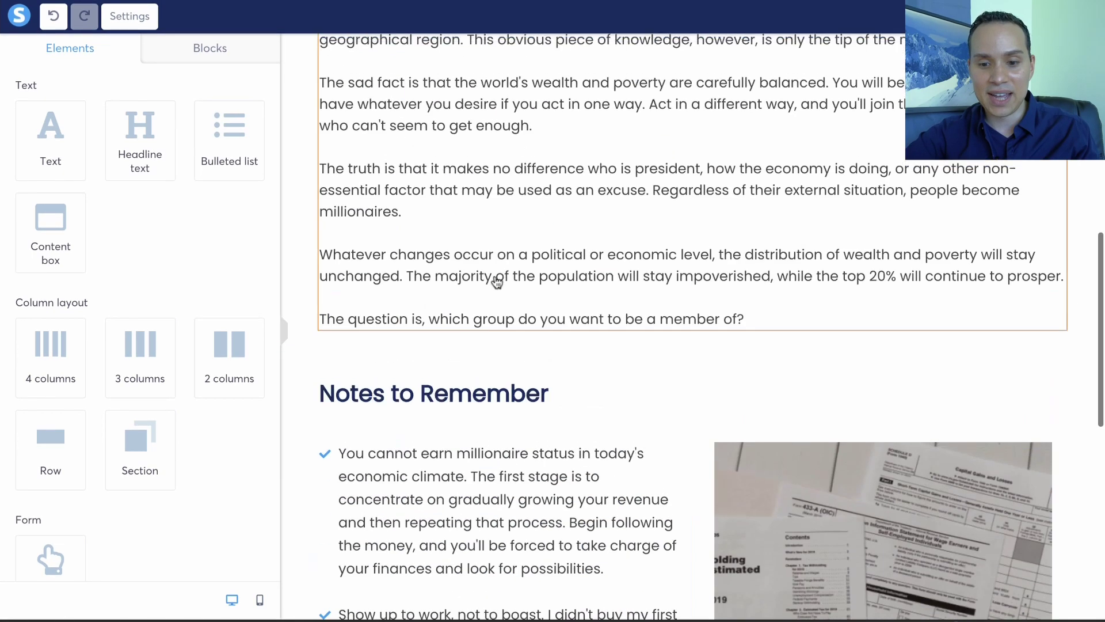
{"action": "scroll", "coordinate": [374, 269], "scroll_direction": "up", "scroll_amount": 10}
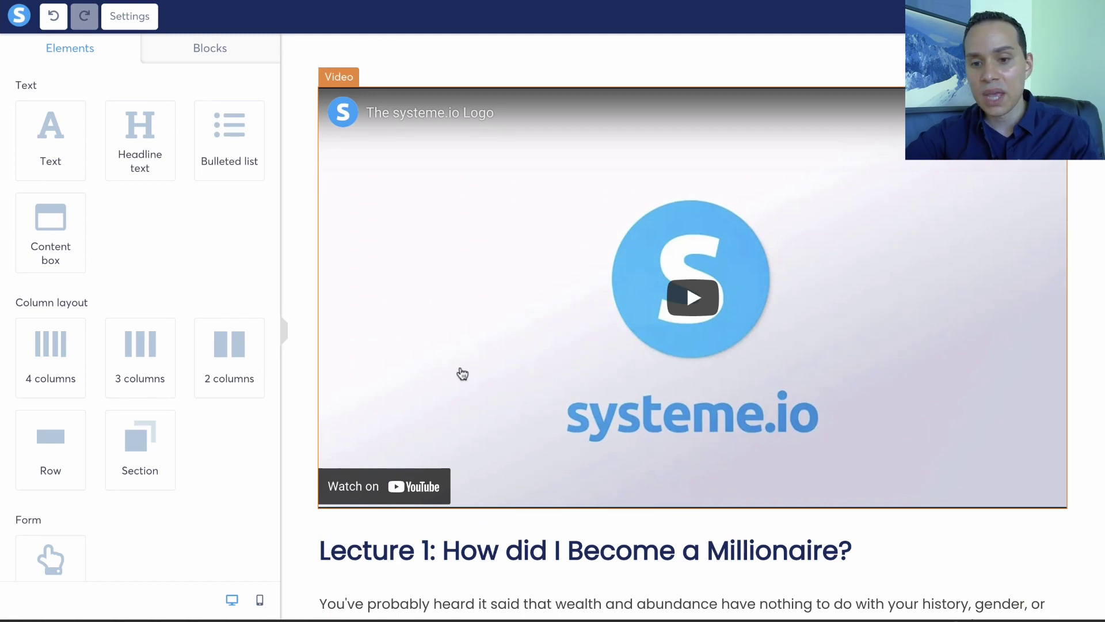
{"action": "left_click", "coordinate": [455, 248]}
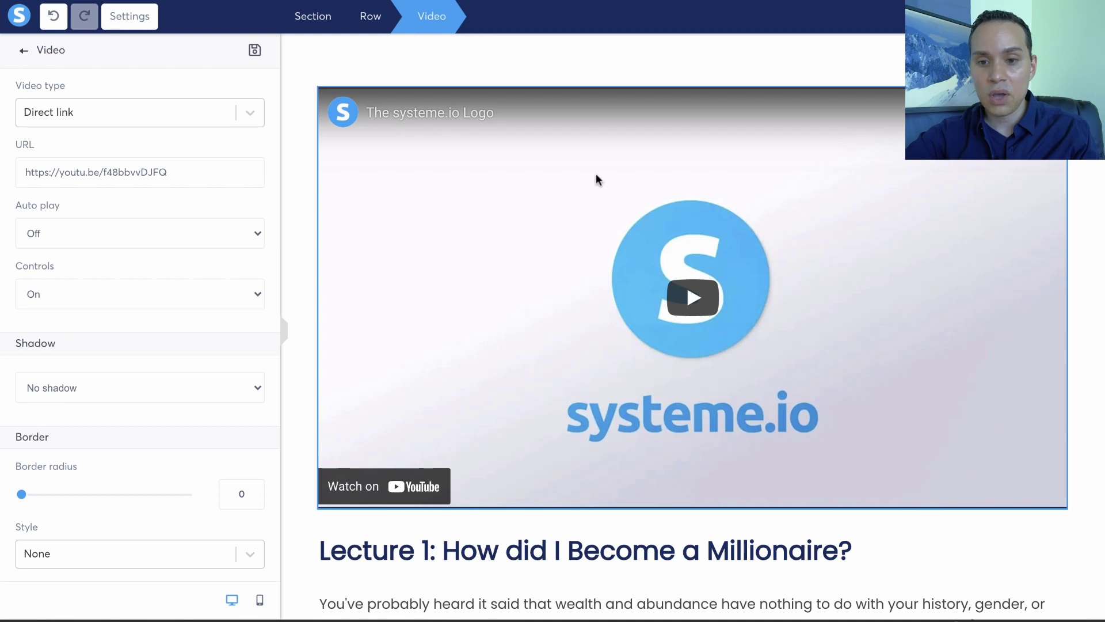
{"action": "left_click", "coordinate": [240, 105]}
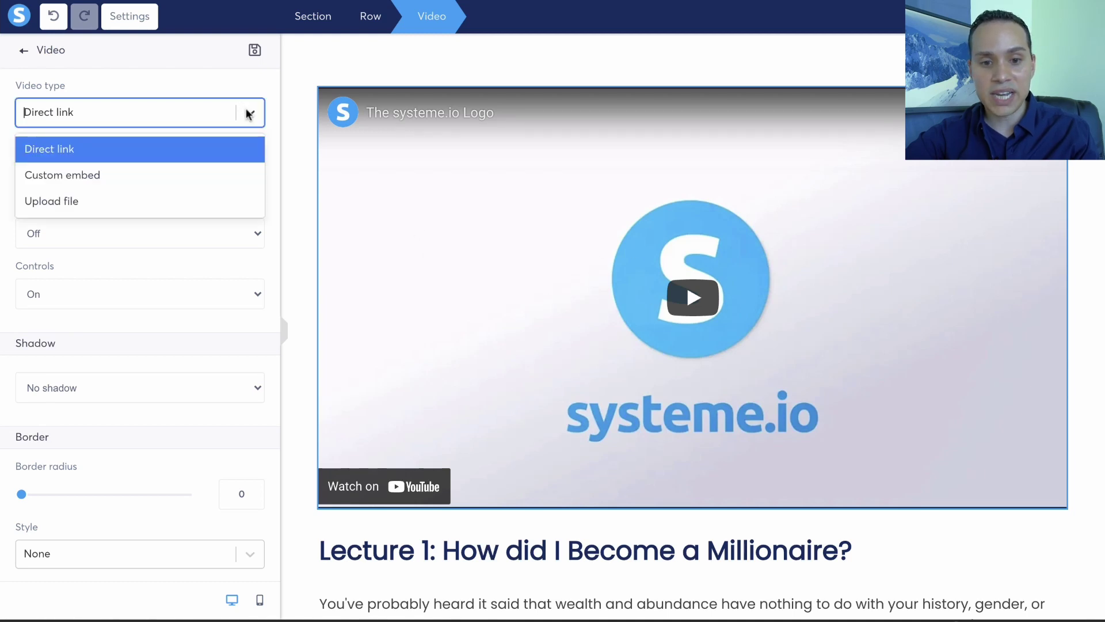
{"action": "left_click", "coordinate": [150, 198]}
{"action": "left_click", "coordinate": [246, 175]}
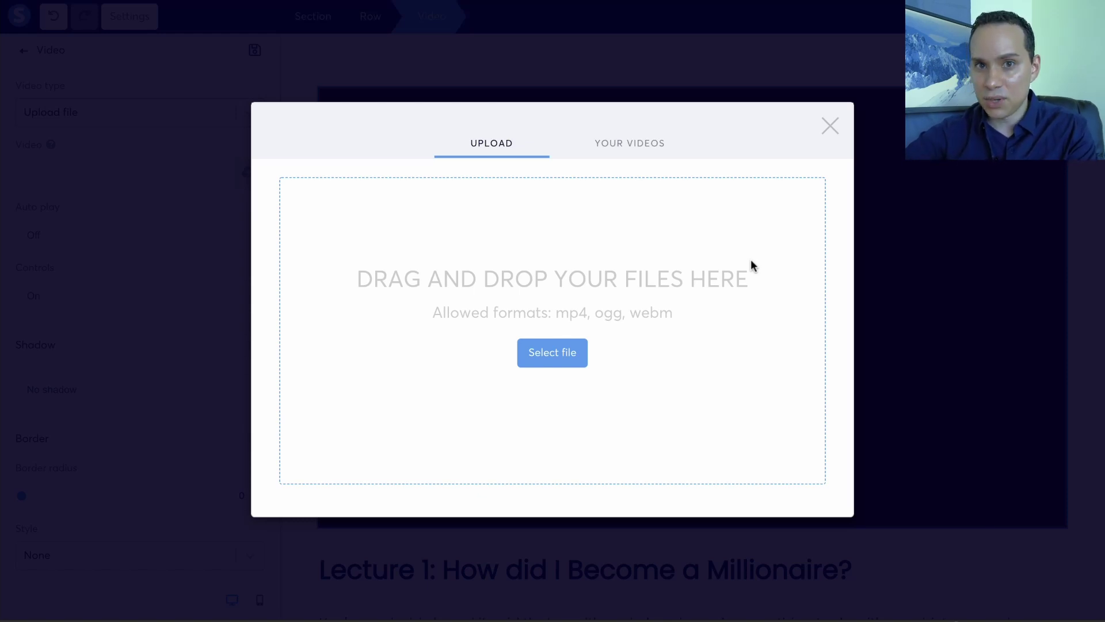
{"action": "left_click", "coordinate": [834, 131]}
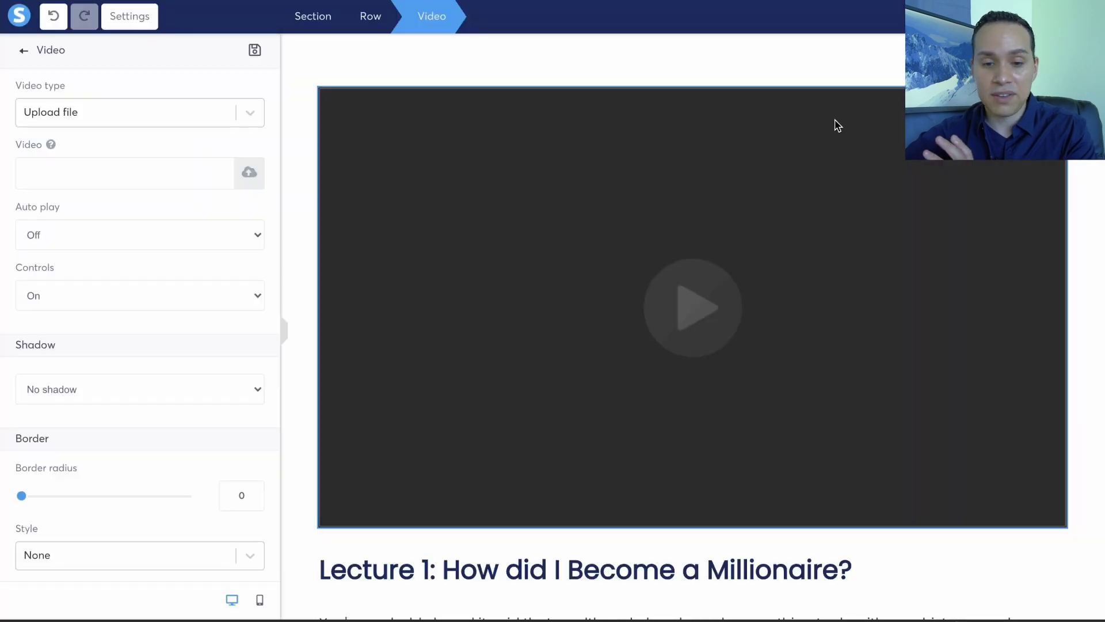
- Set the lecture video's type to Direct link, and inspect its settings
{"action": "left_click", "coordinate": [249, 112]}
{"action": "left_click", "coordinate": [147, 201]}
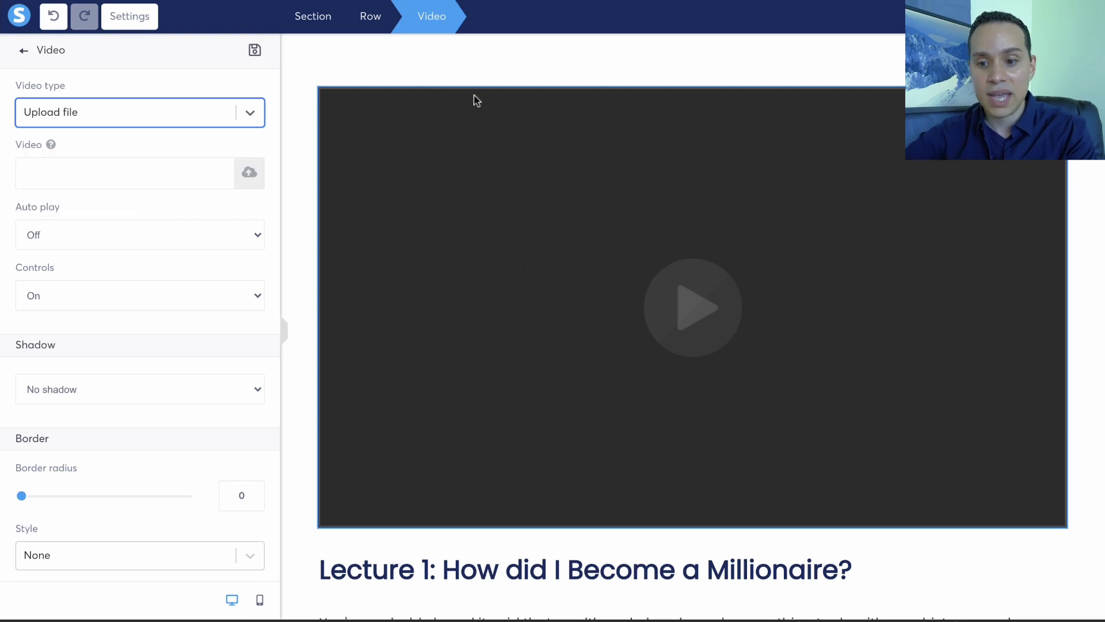
{"action": "left_click", "coordinate": [457, 565]}
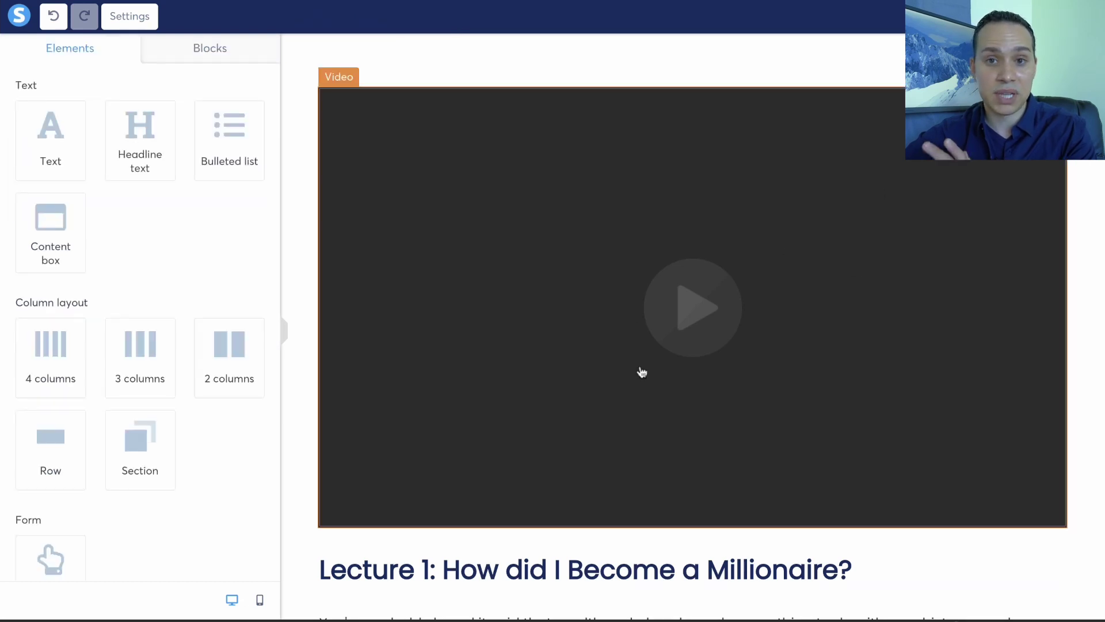
{"action": "left_click", "coordinate": [529, 301]}
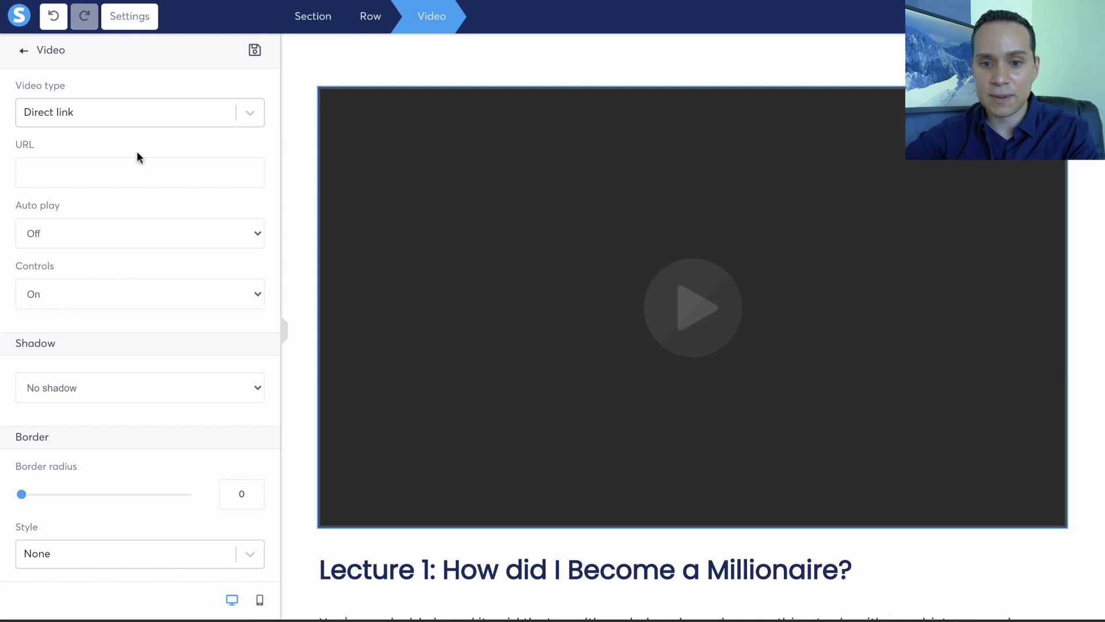
{"action": "left_click", "coordinate": [306, 145]}
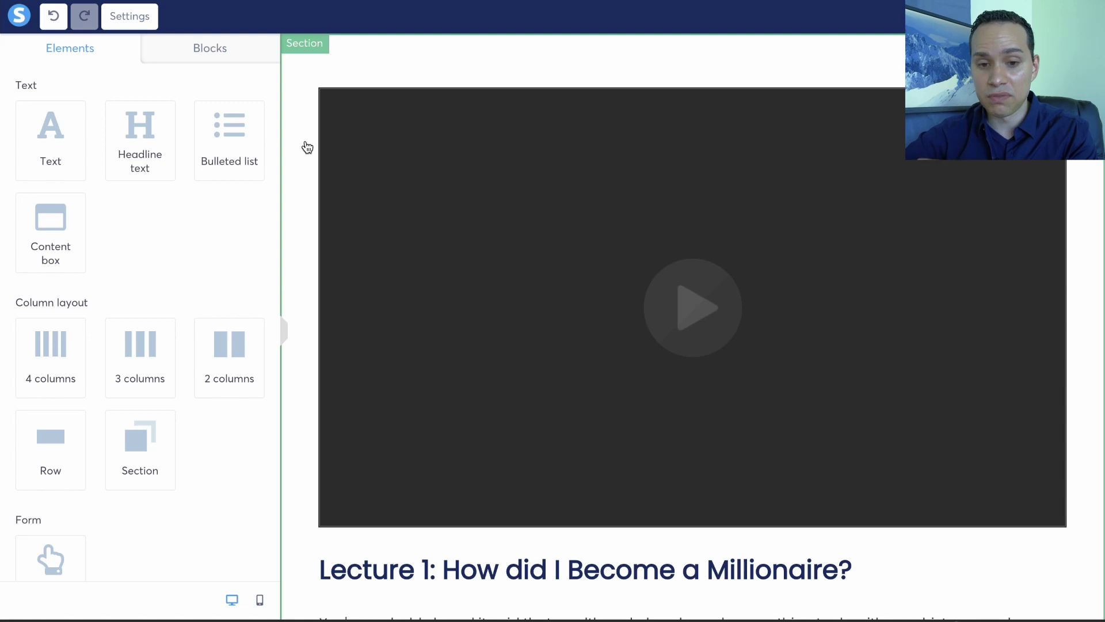
{"action": "left_click", "coordinate": [374, 176]}
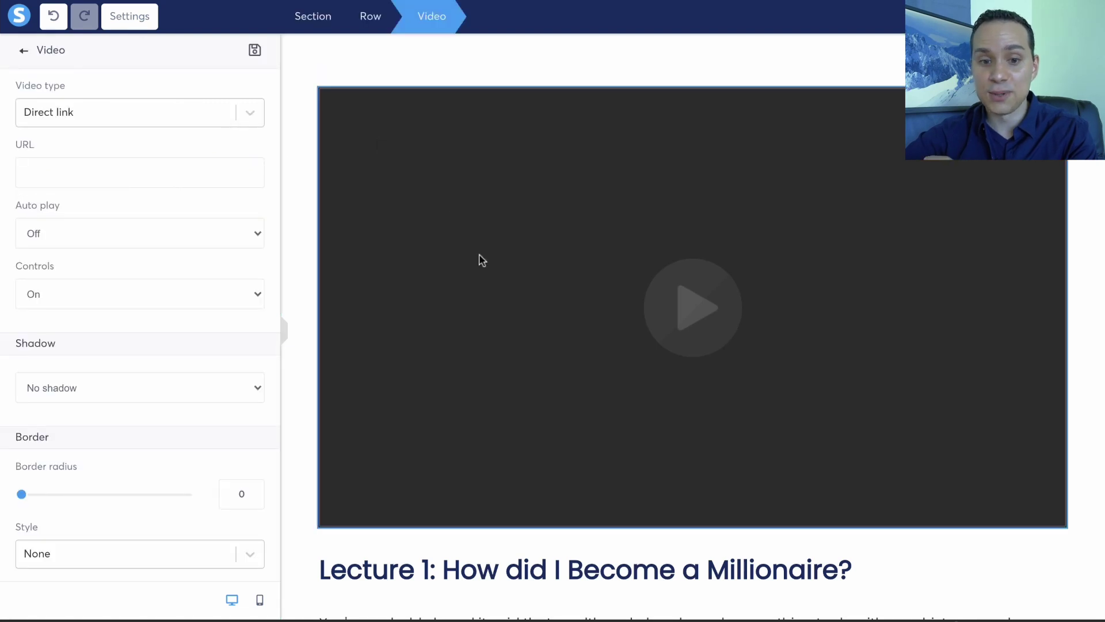
{"action": "left_click", "coordinate": [301, 233]}
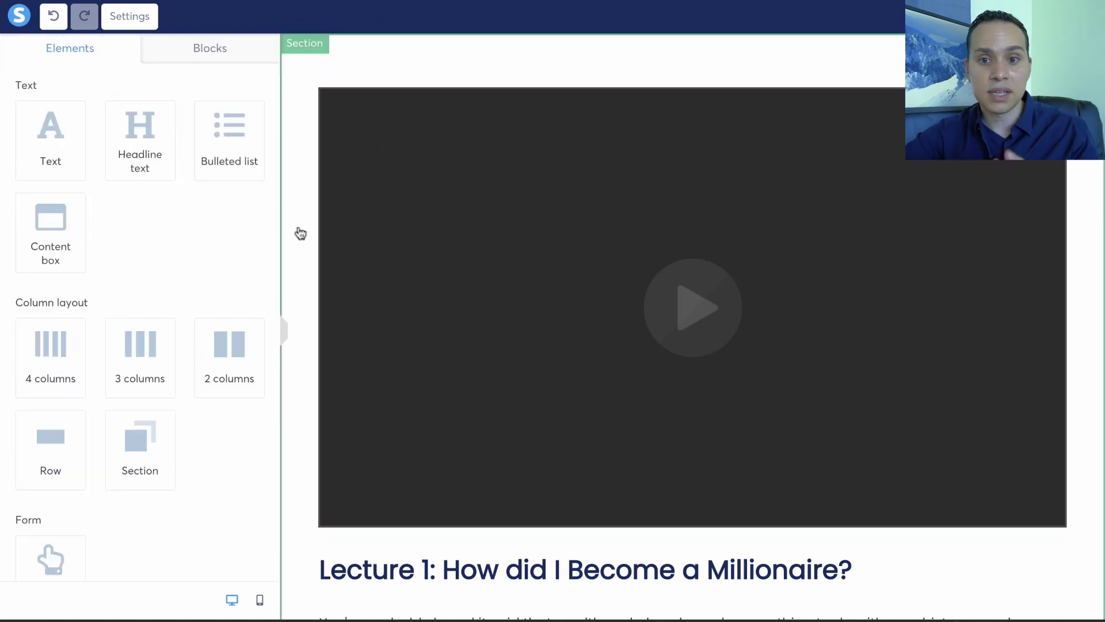
- Add a Button element below the lecture's body text, above the "Notes to Remember" heading
{"action": "scroll", "coordinate": [488, 227], "scroll_direction": "down", "scroll_amount": 8}
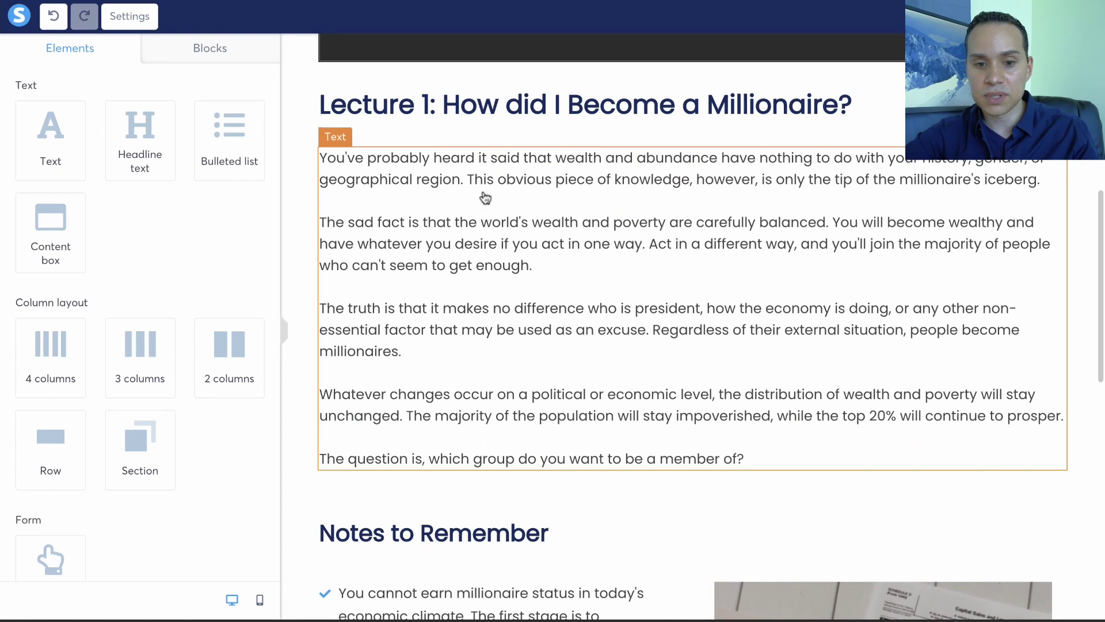
{"action": "scroll", "coordinate": [170, 287], "scroll_direction": "down", "scroll_amount": 5}
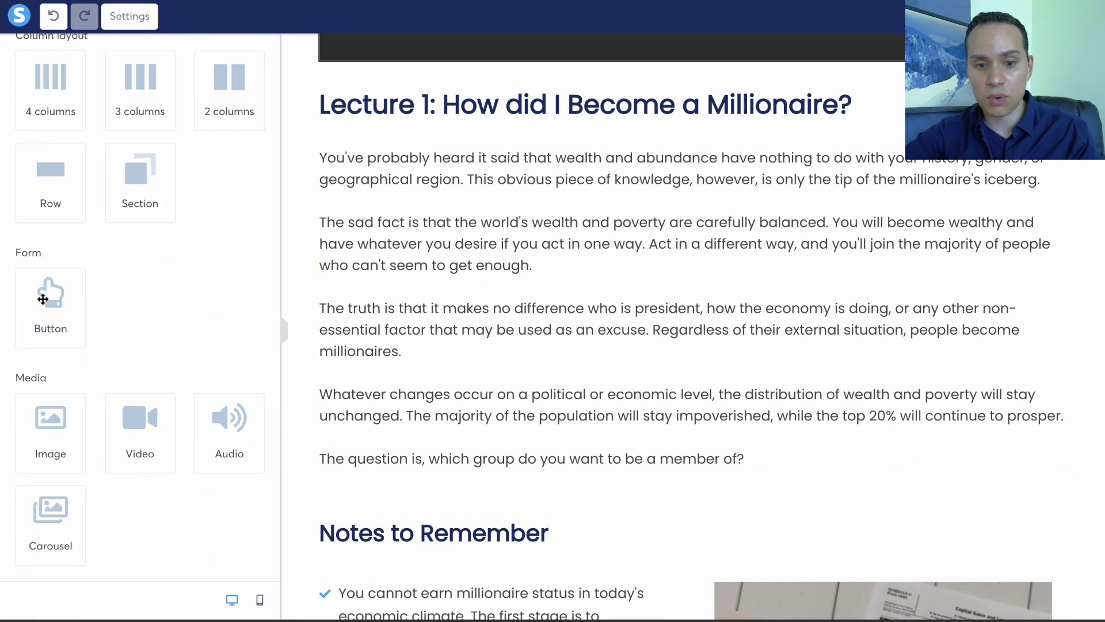
{"action": "left_click_drag", "start_coordinate": [39, 299], "coordinate": [608, 466]}
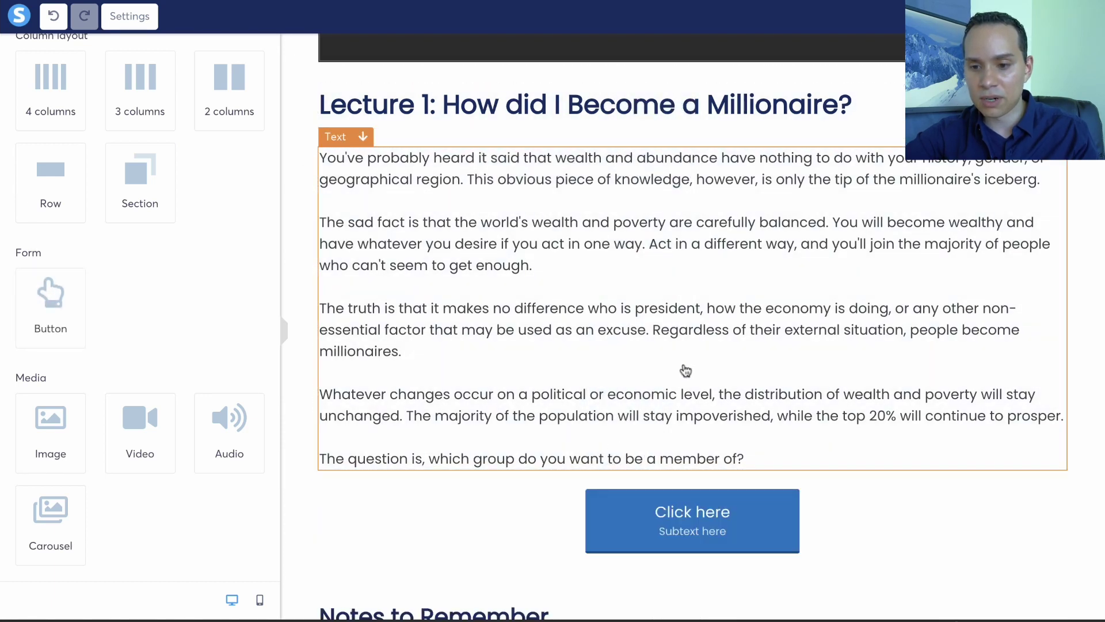
- Set the new button's link to open in a new window
{"action": "scroll", "coordinate": [683, 370], "scroll_direction": "down", "scroll_amount": 3}
{"action": "scroll", "coordinate": [715, 219], "scroll_direction": "down", "scroll_amount": 1}
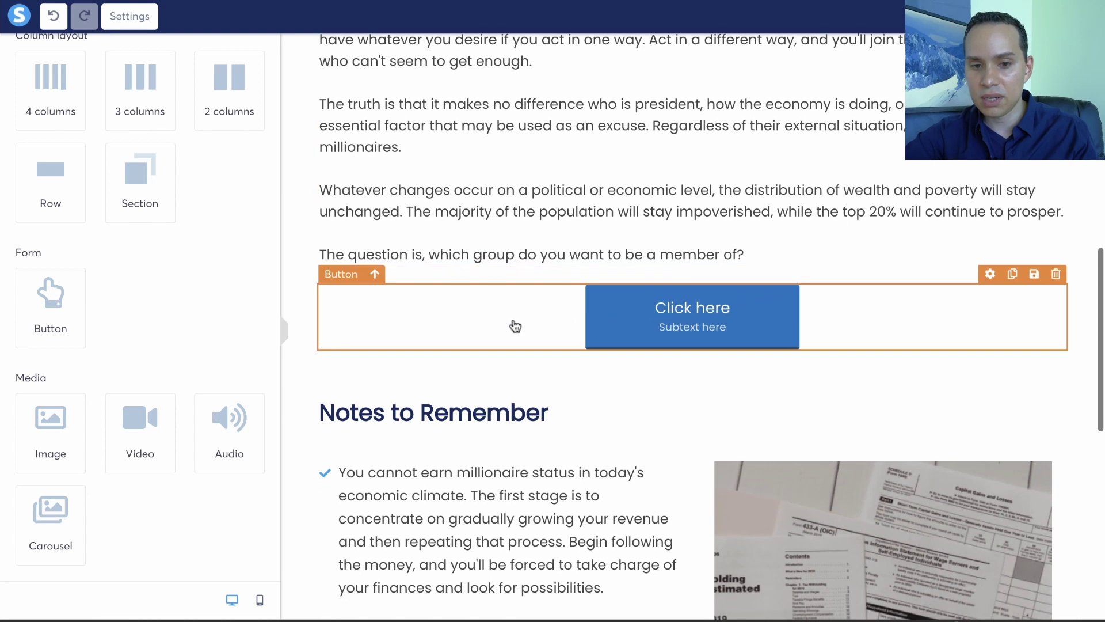
{"action": "left_click", "coordinate": [513, 323]}
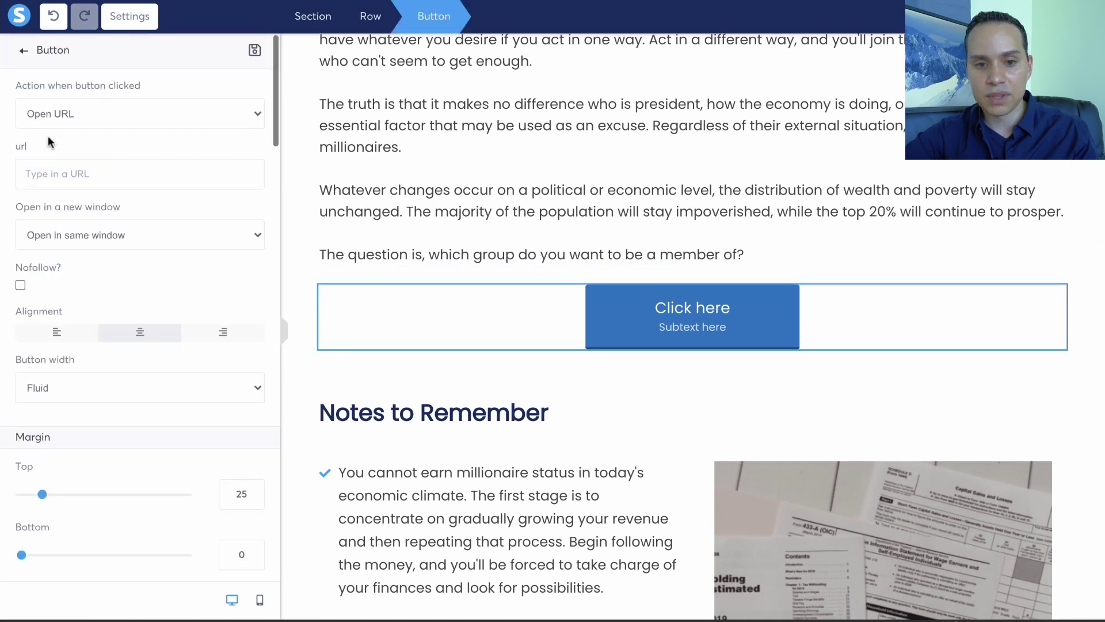
{"action": "left_click", "coordinate": [94, 231]}
{"action": "left_click", "coordinate": [92, 255]}
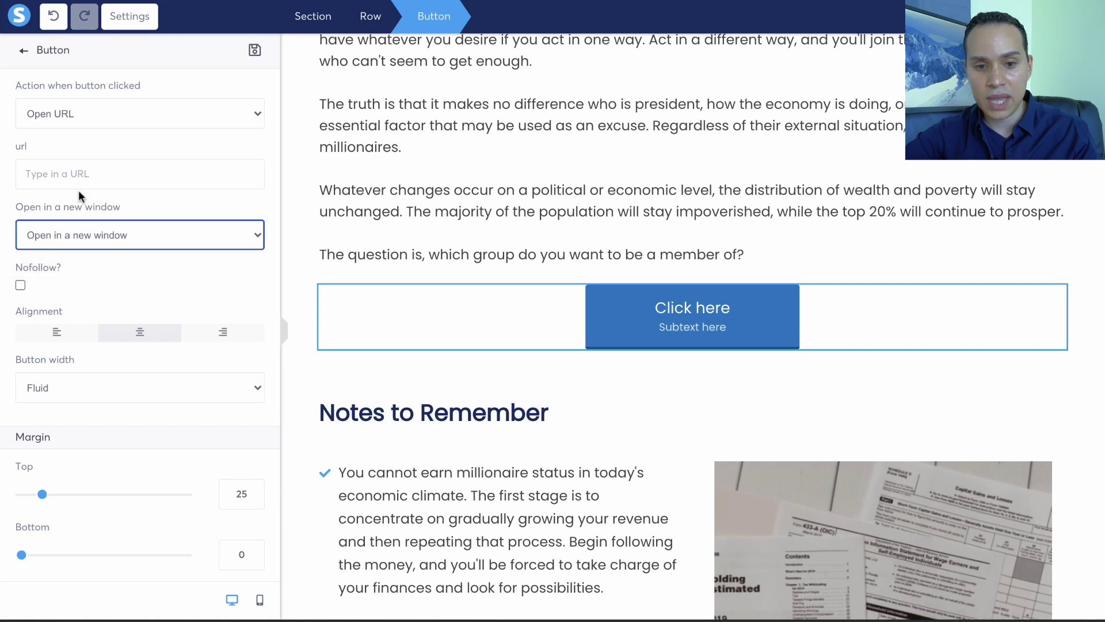
- Switch to Google Drive, copy the share link of the "YA| Ad Formula" document, and paste it as the new button's URL
{"action": "left_click", "coordinate": [225, 180]}
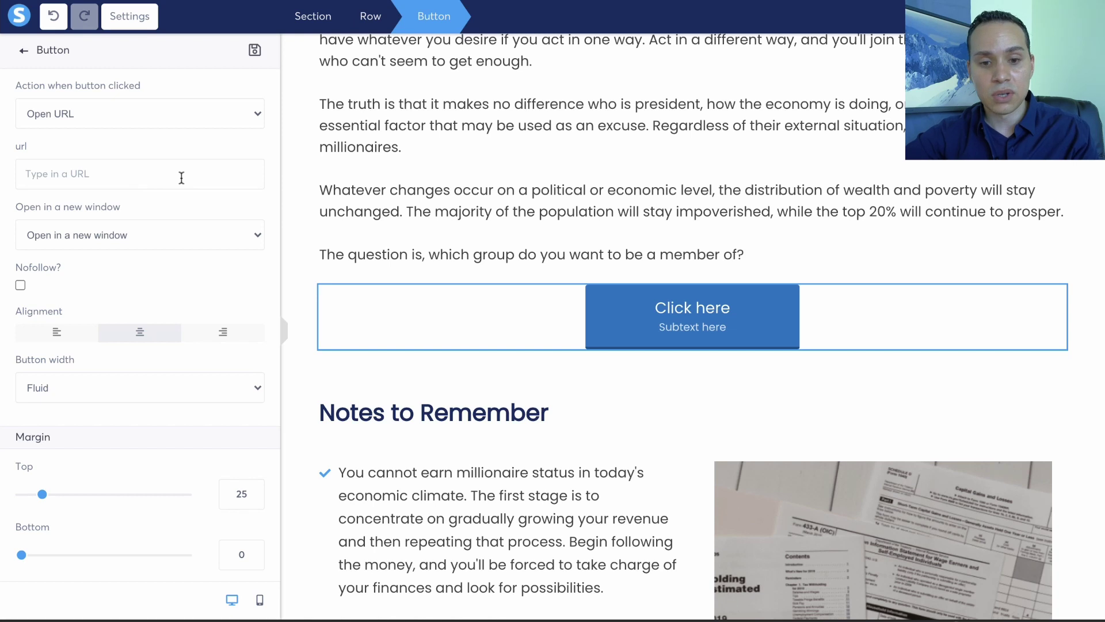
{"action": "left_click", "coordinate": [460, 2]}
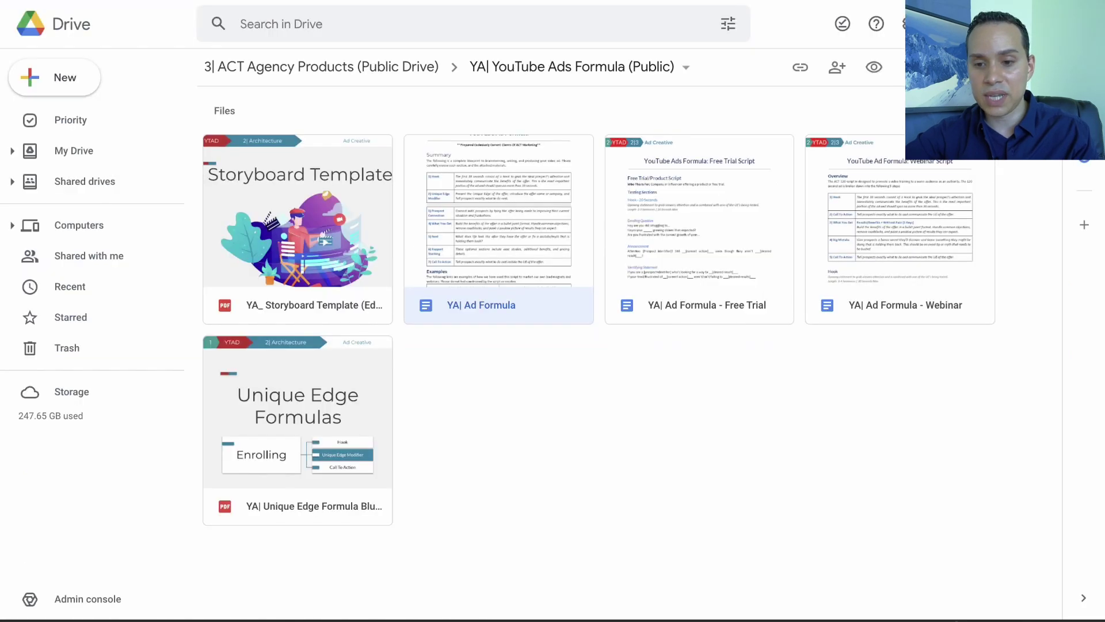
{"action": "left_click", "coordinate": [540, 385]}
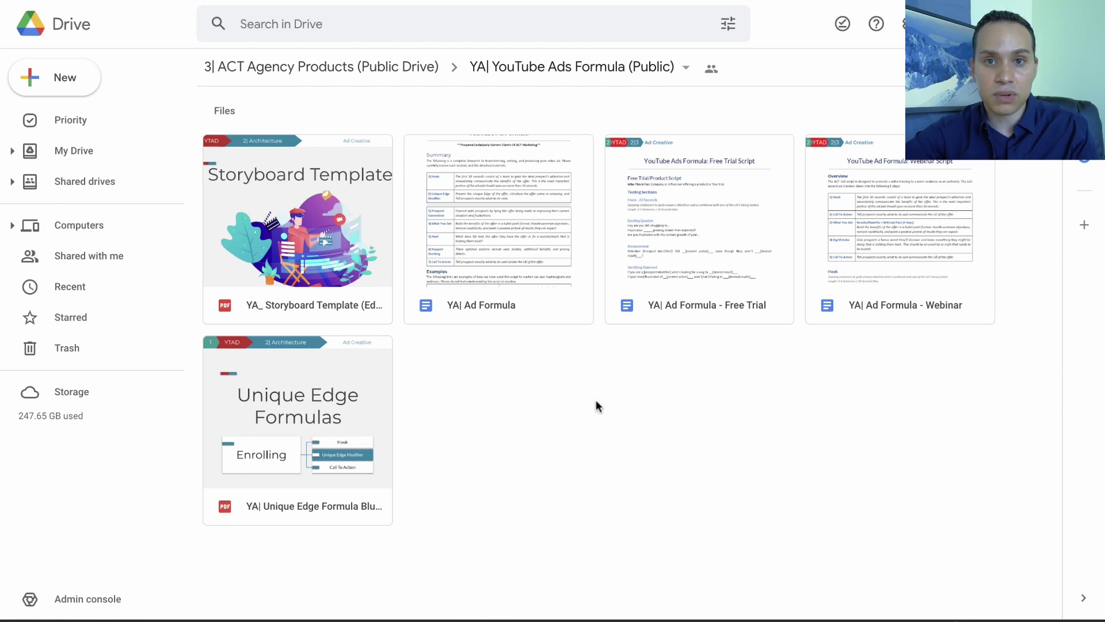
{"action": "right_click", "coordinate": [518, 223]}
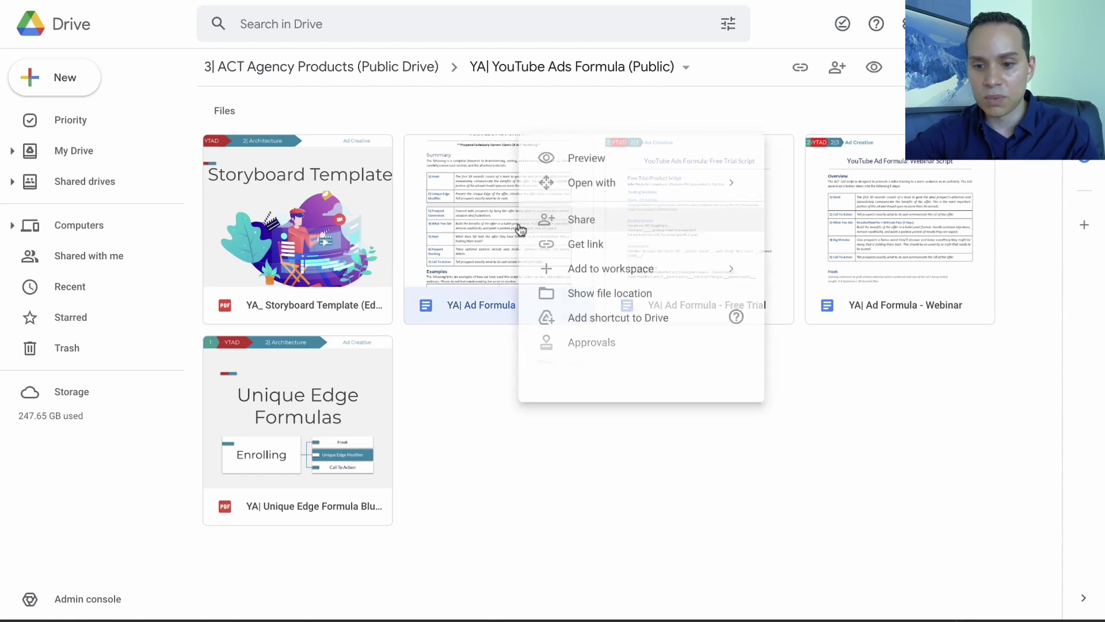
{"action": "left_click", "coordinate": [562, 245]}
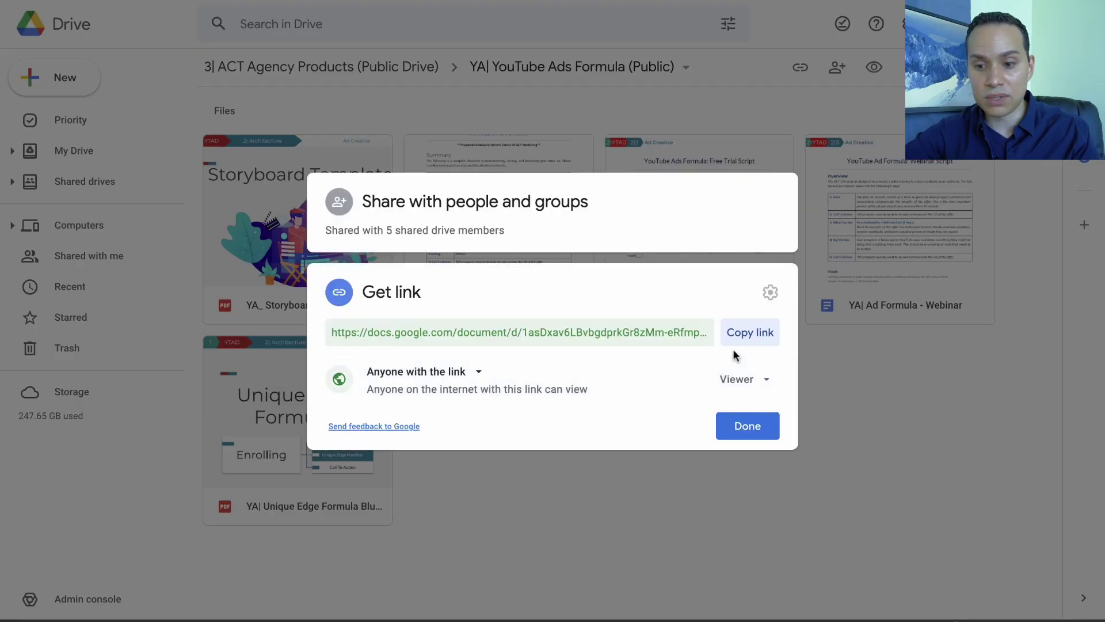
{"action": "left_click", "coordinate": [736, 331]}
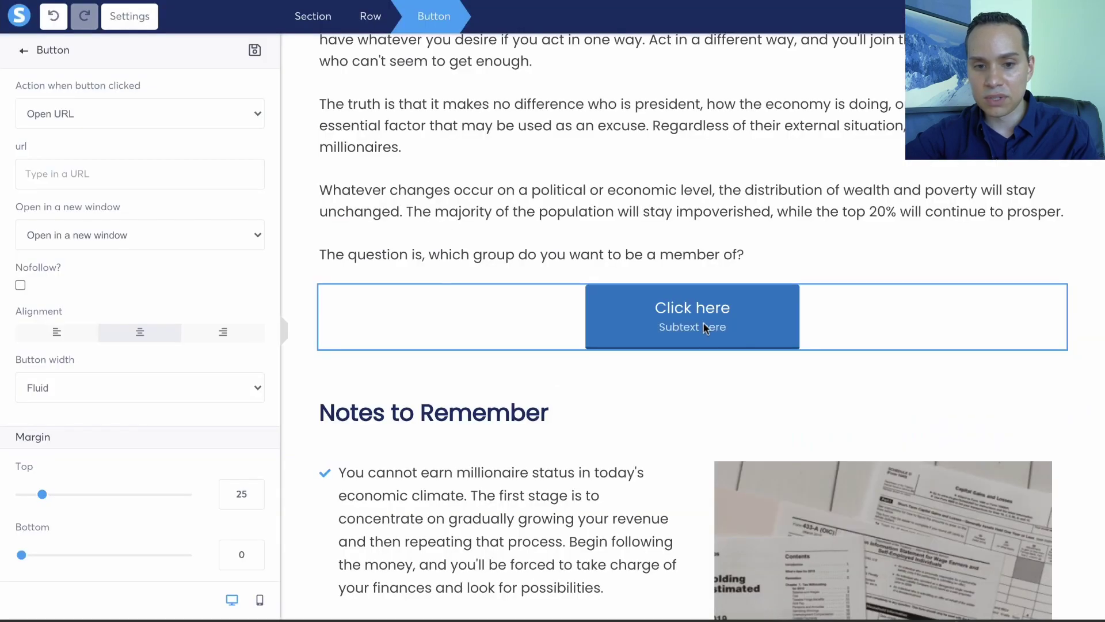
{"action": "key", "text": "ctrl+v"}
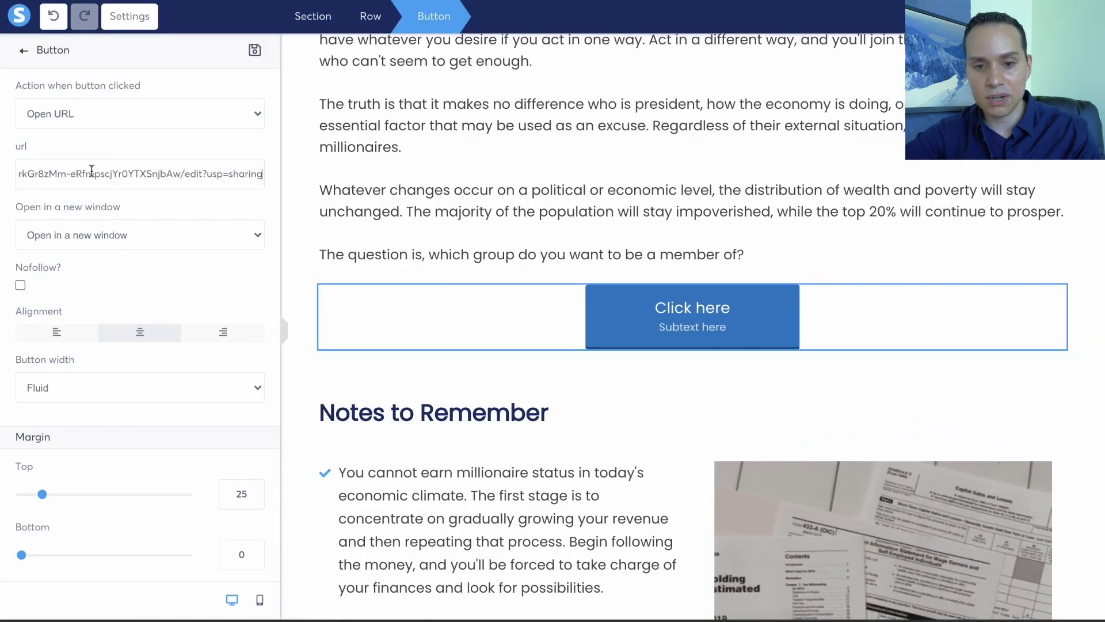
{"action": "left_click", "coordinate": [1001, 16]}
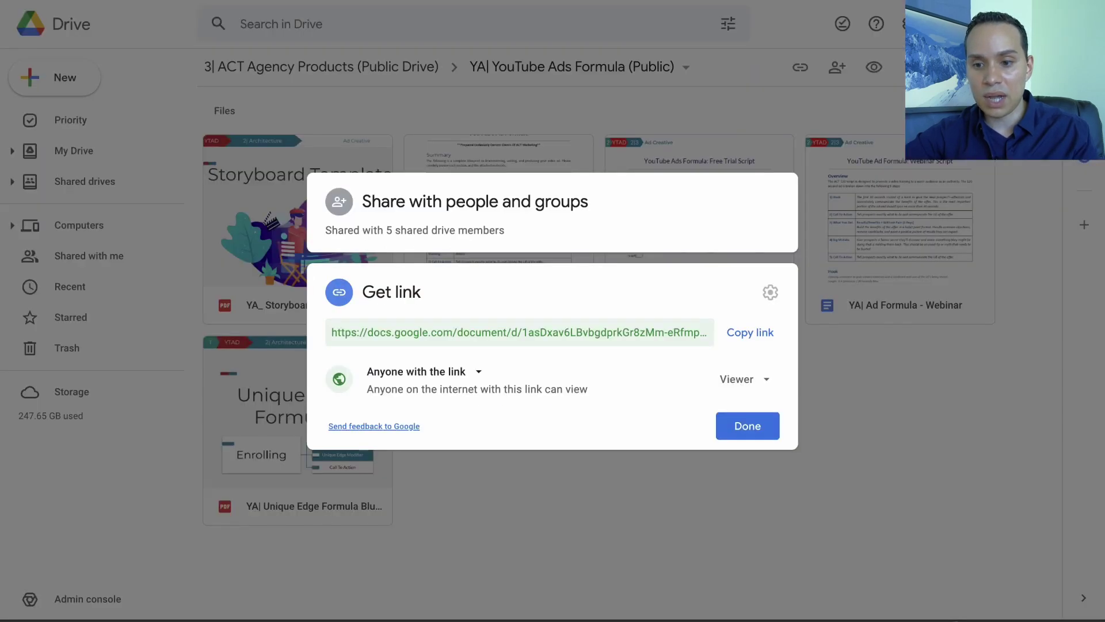
{"action": "left_click", "coordinate": [747, 425]}
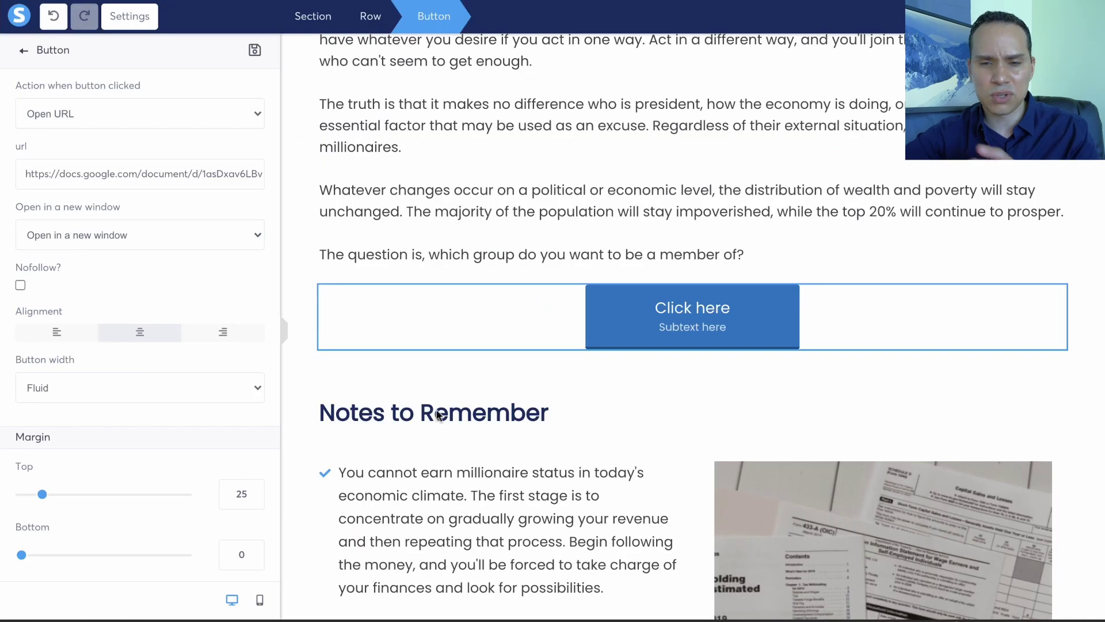
- Replace the "edit?usp=sharing" ending of the button's URL with "copy"
{"action": "left_click", "coordinate": [483, 222]}
{"action": "left_click", "coordinate": [692, 321]}
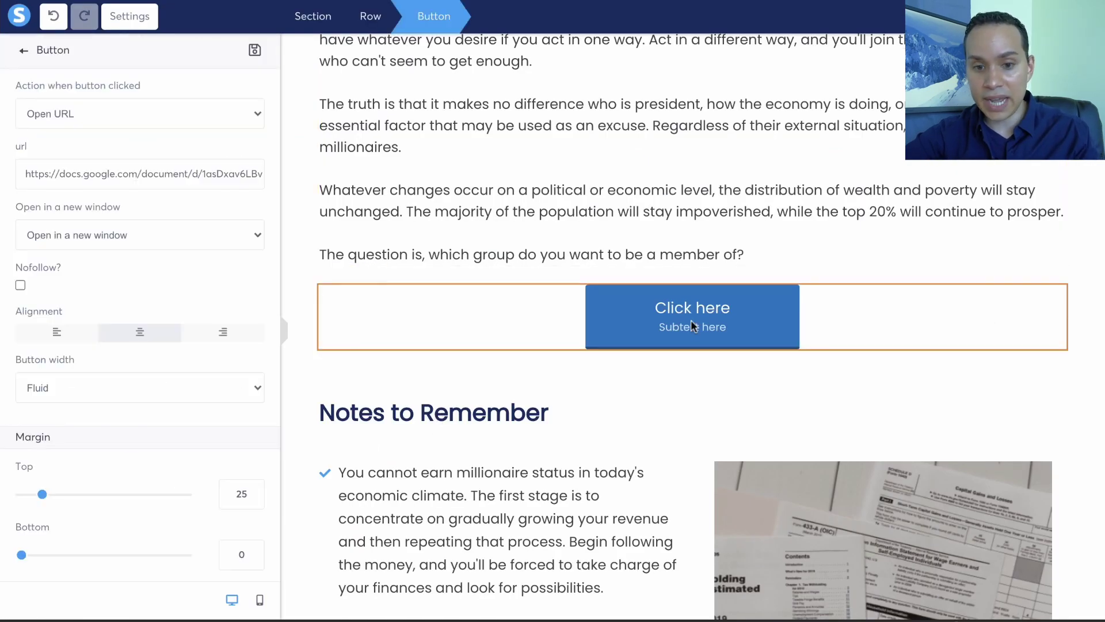
{"action": "left_click", "coordinate": [152, 179]}
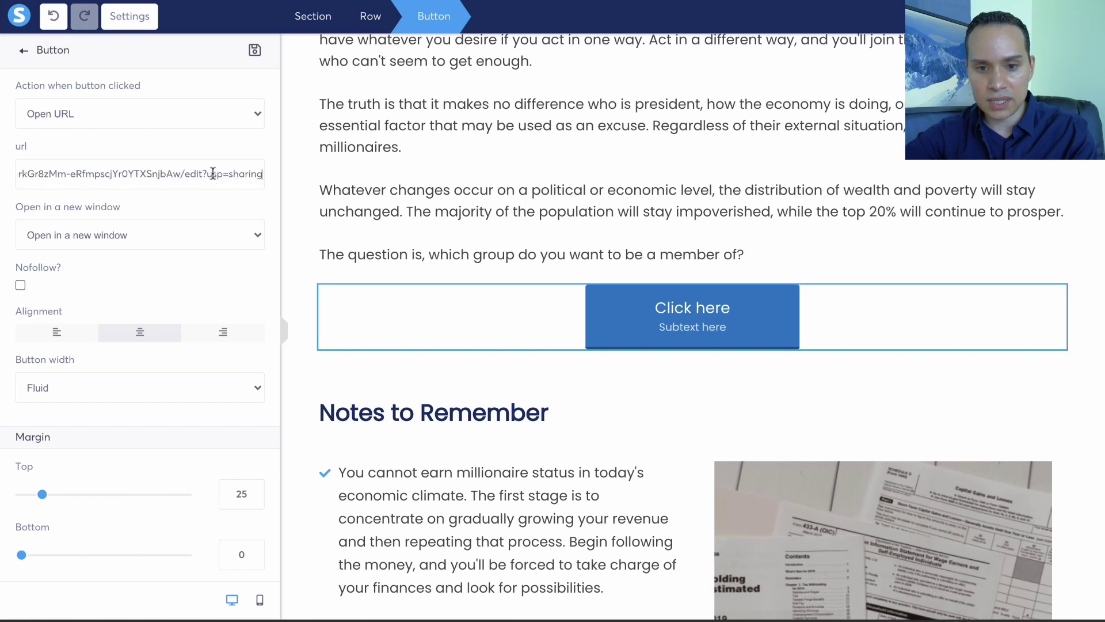
{"action": "double_click", "coordinate": [230, 175]}
{"action": "left_click", "coordinate": [189, 175], "text": "shift"}
{"action": "key", "text": "BackSpace"}
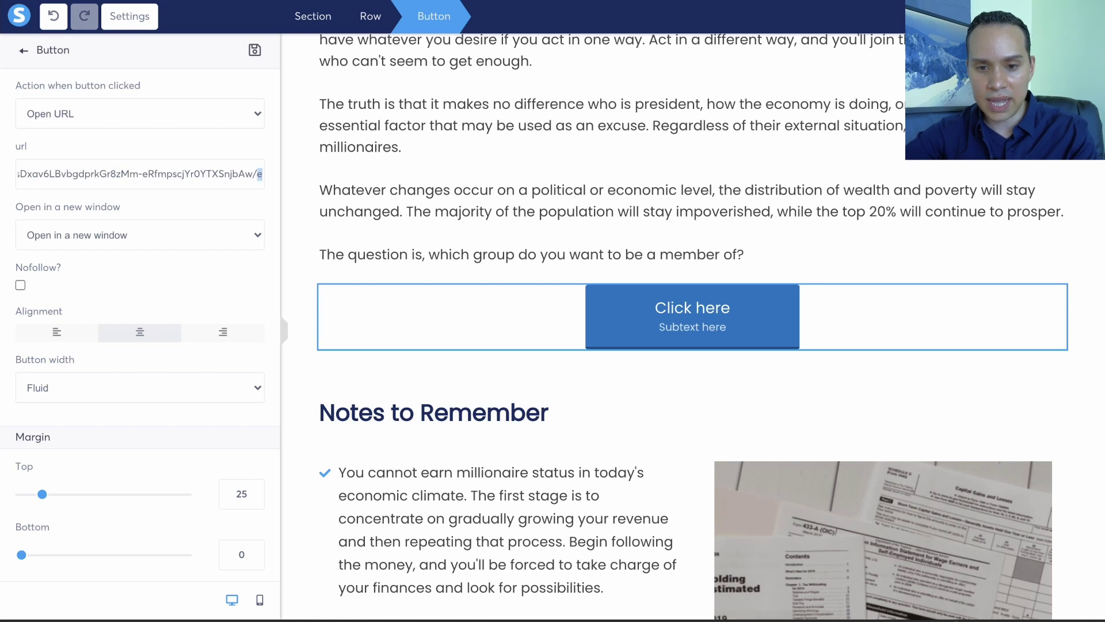
{"action": "key", "text": "BackSpace"}
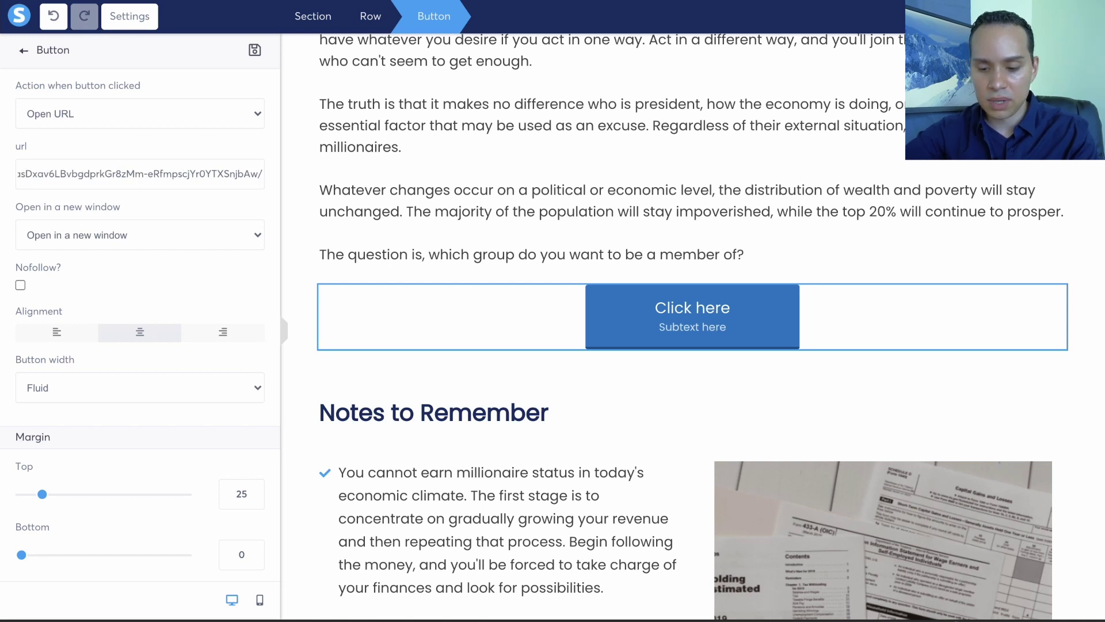
{"action": "type", "text": "copy"}
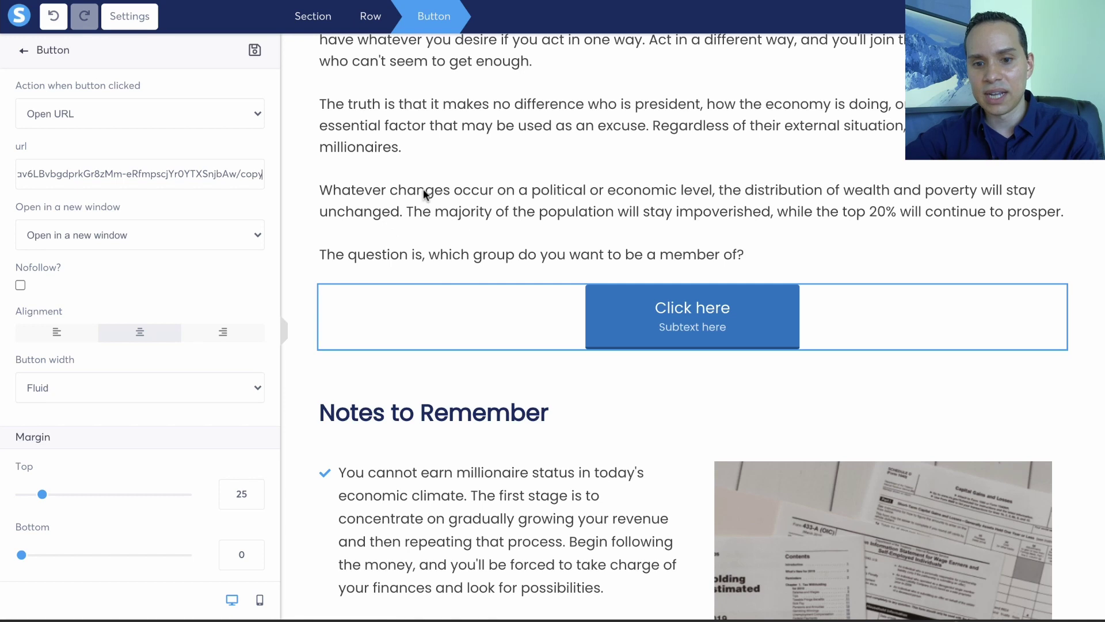
{"action": "left_click", "coordinate": [521, 186]}
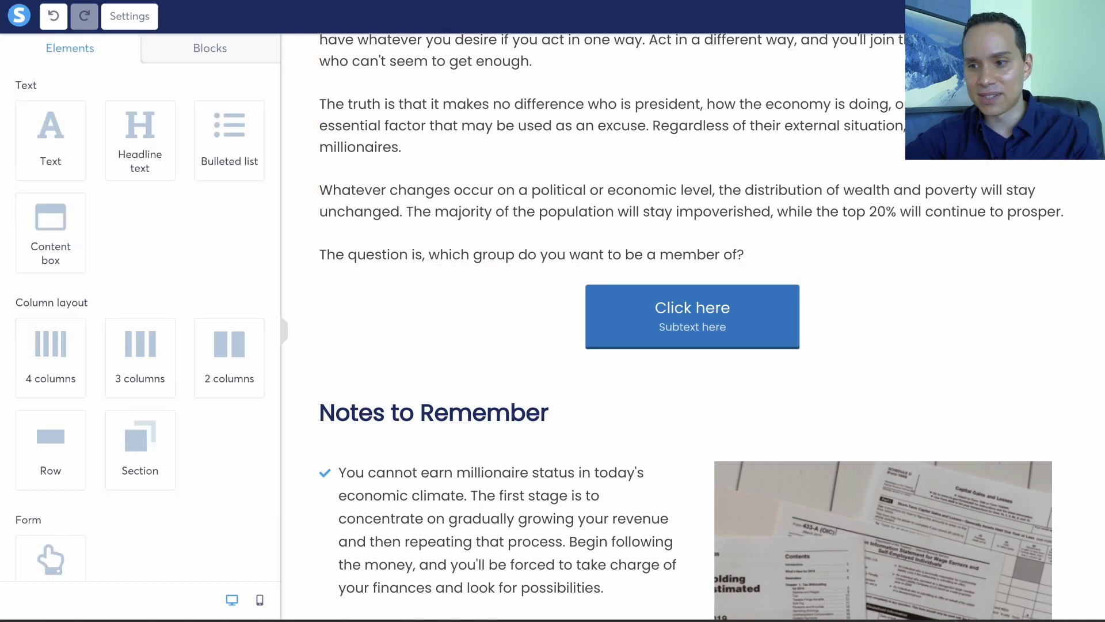
- Review the lecture page from the lecture heading down to the recommended references
{"action": "scroll", "coordinate": [493, 345], "scroll_direction": "up", "scroll_amount": 15}
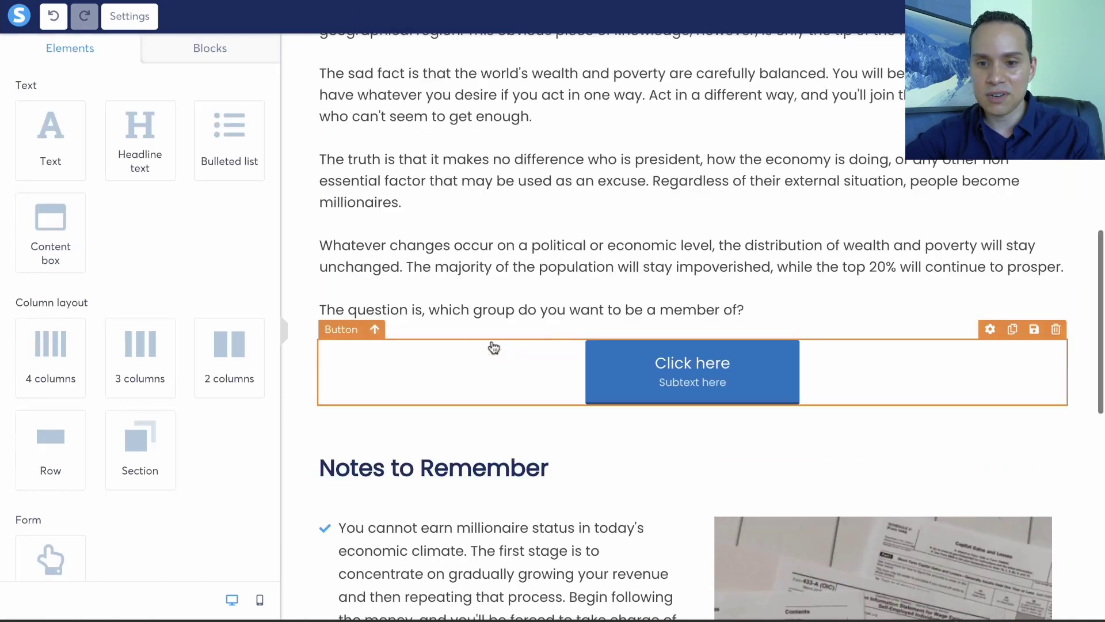
{"action": "scroll", "coordinate": [665, 395], "scroll_direction": "down", "scroll_amount": 15}
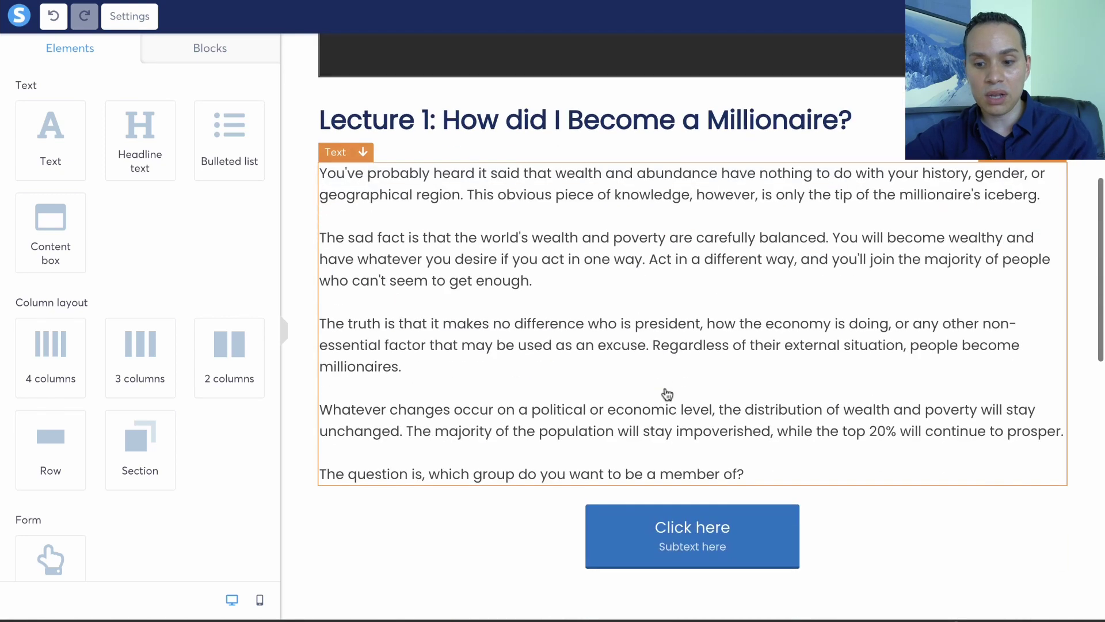
{"action": "scroll", "coordinate": [666, 395], "scroll_direction": "down", "scroll_amount": 3}
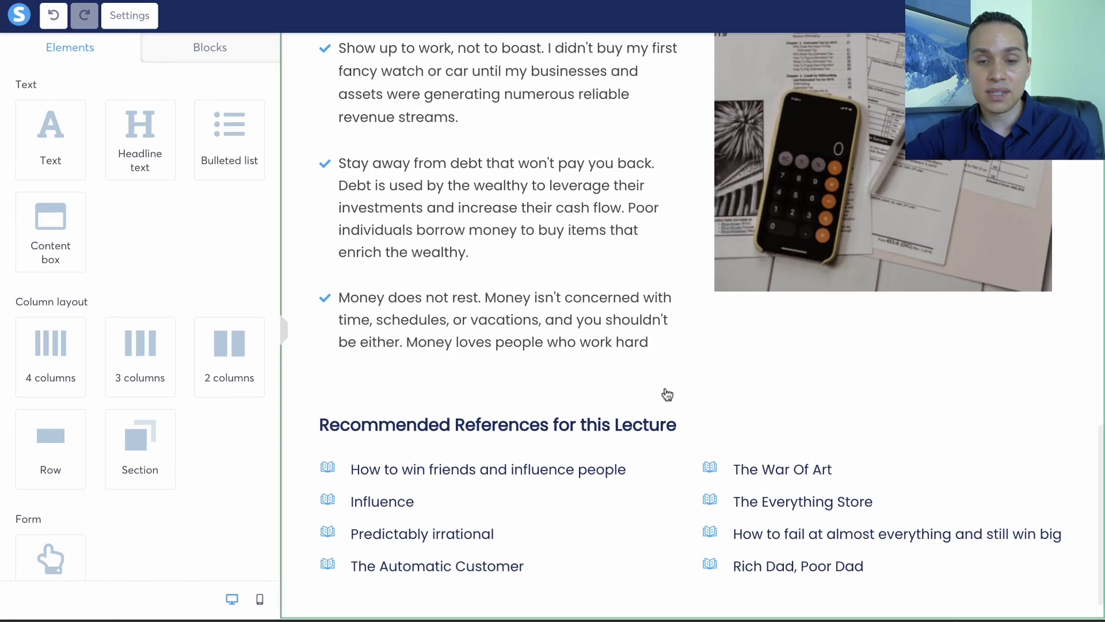
{"action": "scroll", "coordinate": [665, 391], "scroll_direction": "up", "scroll_amount": 10}
{"action": "scroll", "coordinate": [666, 393], "scroll_direction": "up", "scroll_amount": 5}
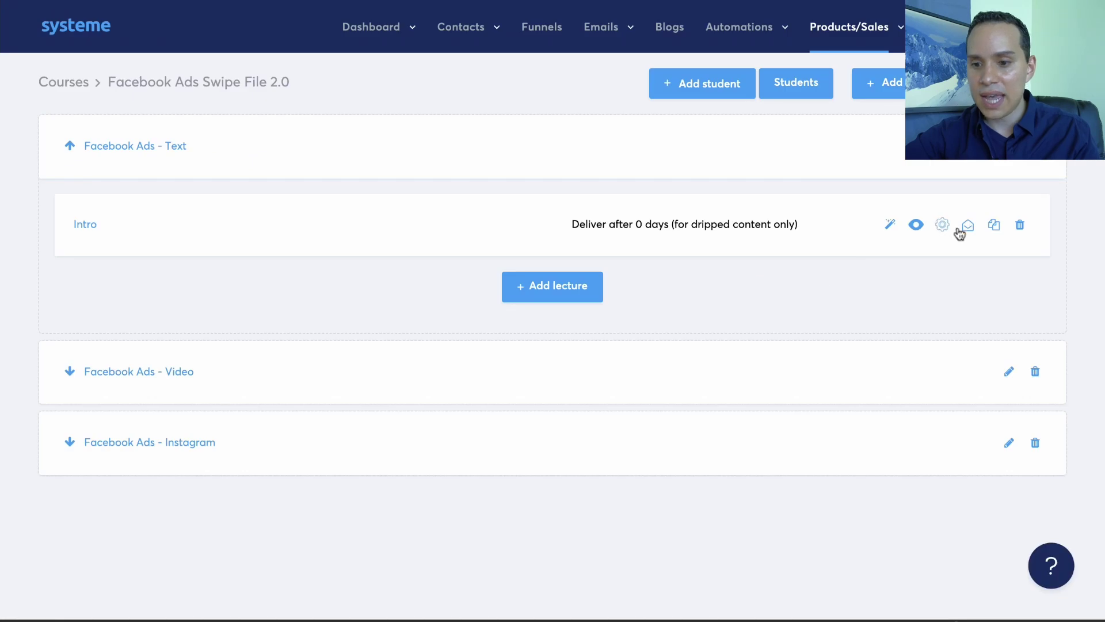
- Duplicate the Intro lecture in "Facebook Ads - Text" and move the original into the "Facebook Ads - Video" module
{"action": "left_click", "coordinate": [994, 225]}
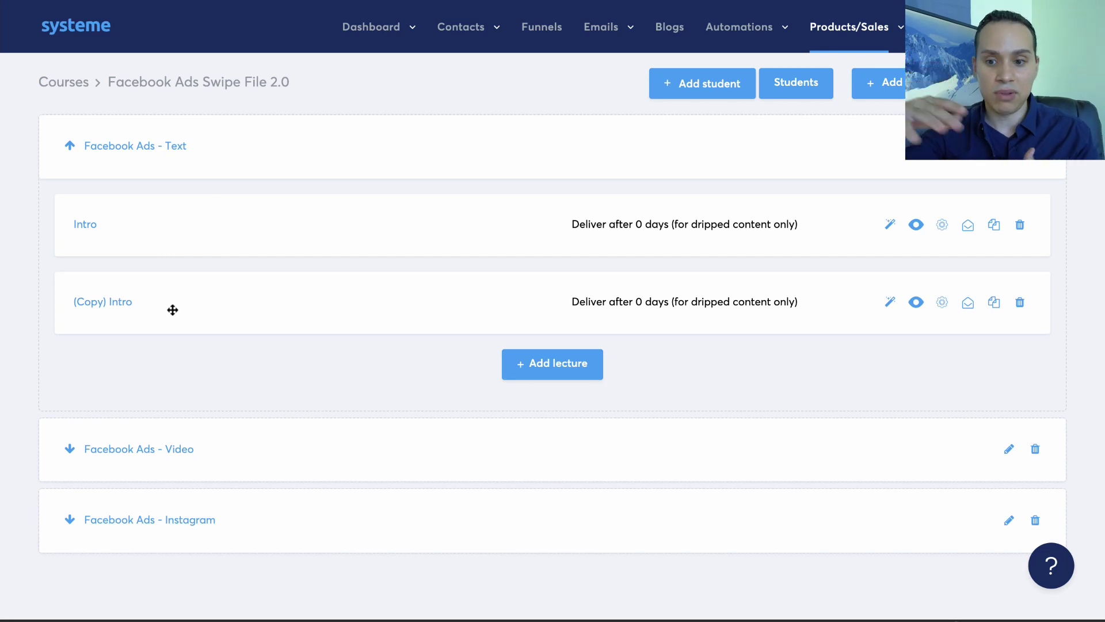
{"action": "left_click_drag", "start_coordinate": [174, 223], "coordinate": [172, 471]}
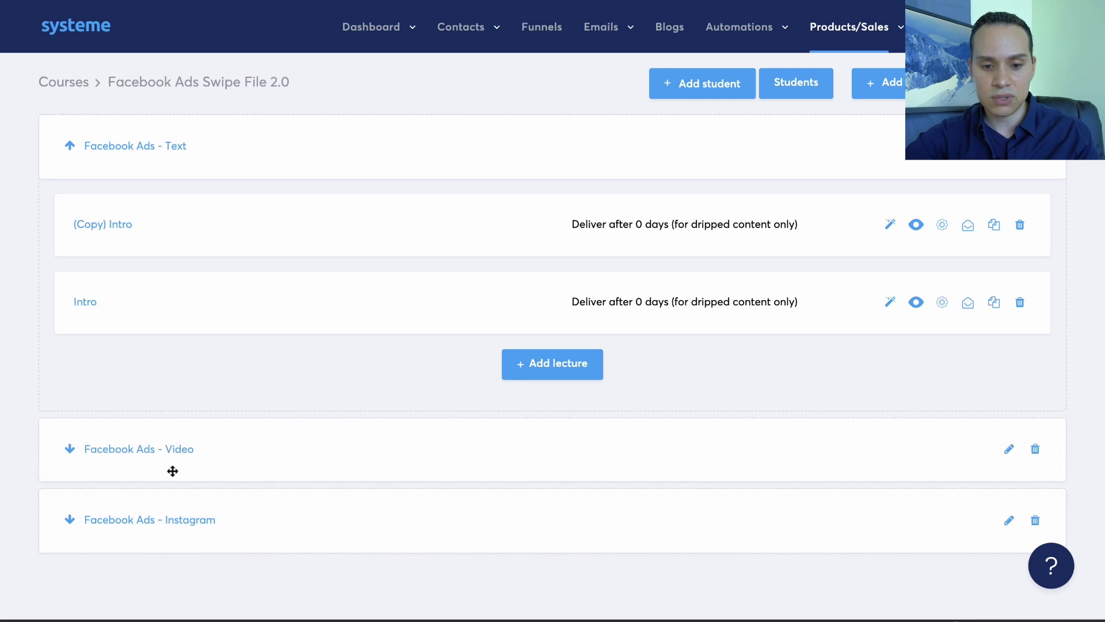
{"action": "left_click", "coordinate": [68, 449]}
{"action": "left_click_drag", "start_coordinate": [165, 247], "coordinate": [162, 529]}
{"action": "scroll", "coordinate": [262, 451], "scroll_direction": "down", "scroll_amount": 1}
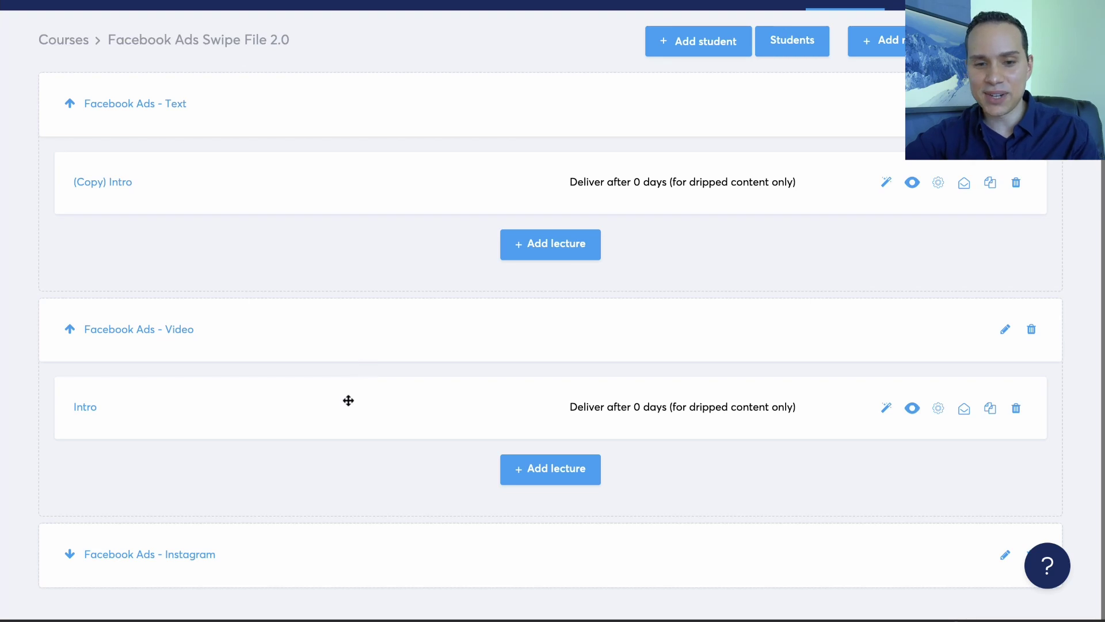
{"action": "scroll", "coordinate": [348, 400], "scroll_direction": "up", "scroll_amount": 1}
{"action": "scroll", "coordinate": [348, 400], "scroll_direction": "down", "scroll_amount": 1}
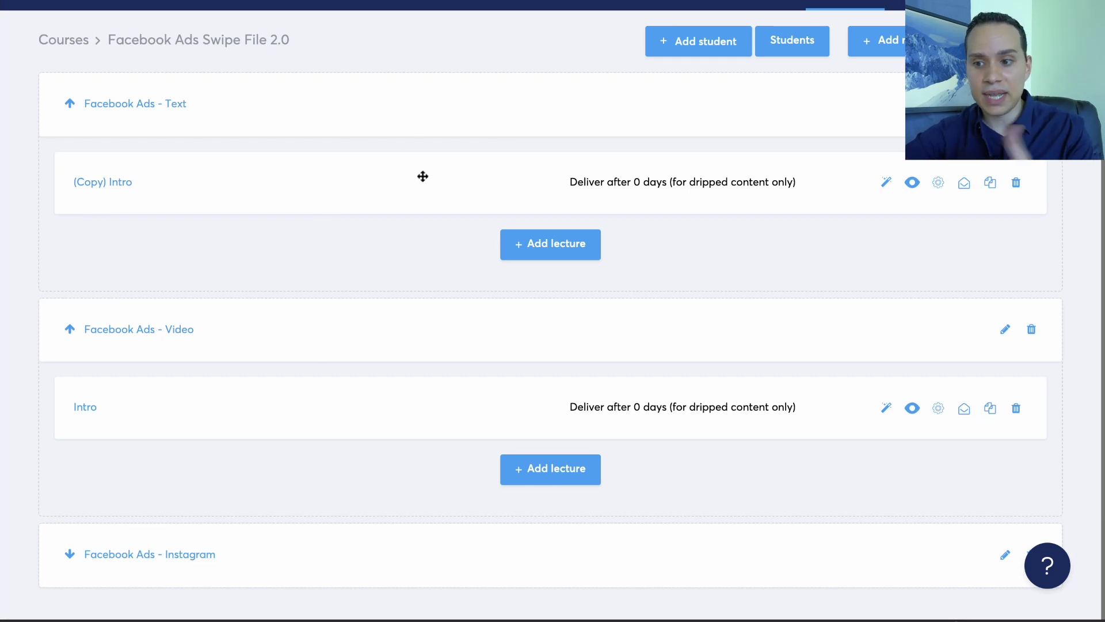
- Duplicate the "(Copy) Intro" lecture, move the duplicate into the "Facebook Ads - Instagram" module, and expand the "Facebook Ads - Video" module
{"action": "left_click", "coordinate": [991, 183]}
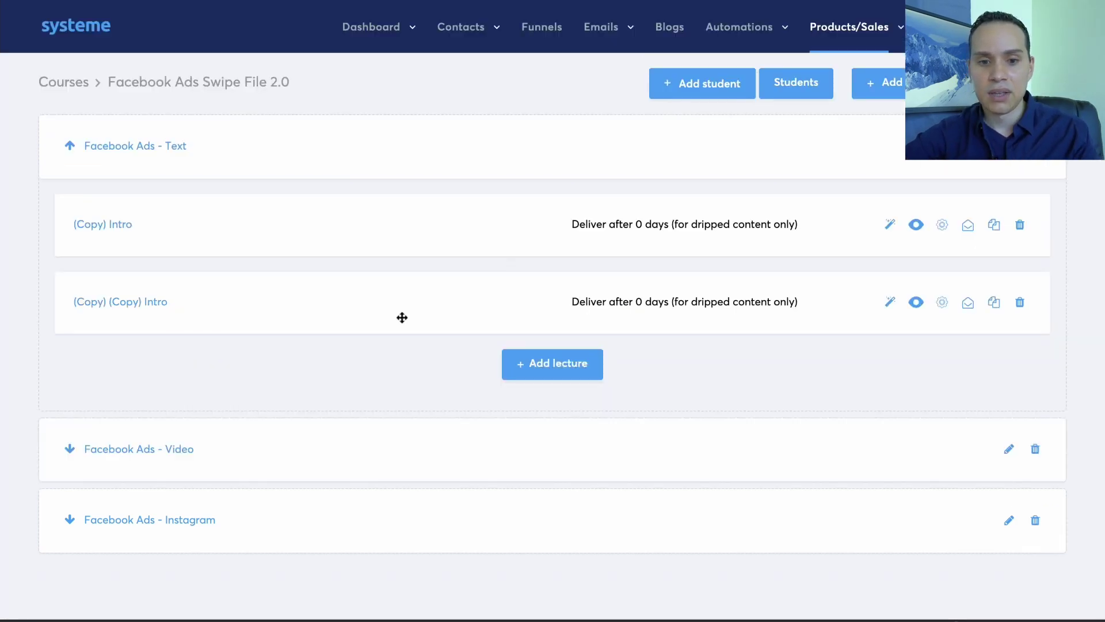
{"action": "left_click", "coordinate": [70, 520]}
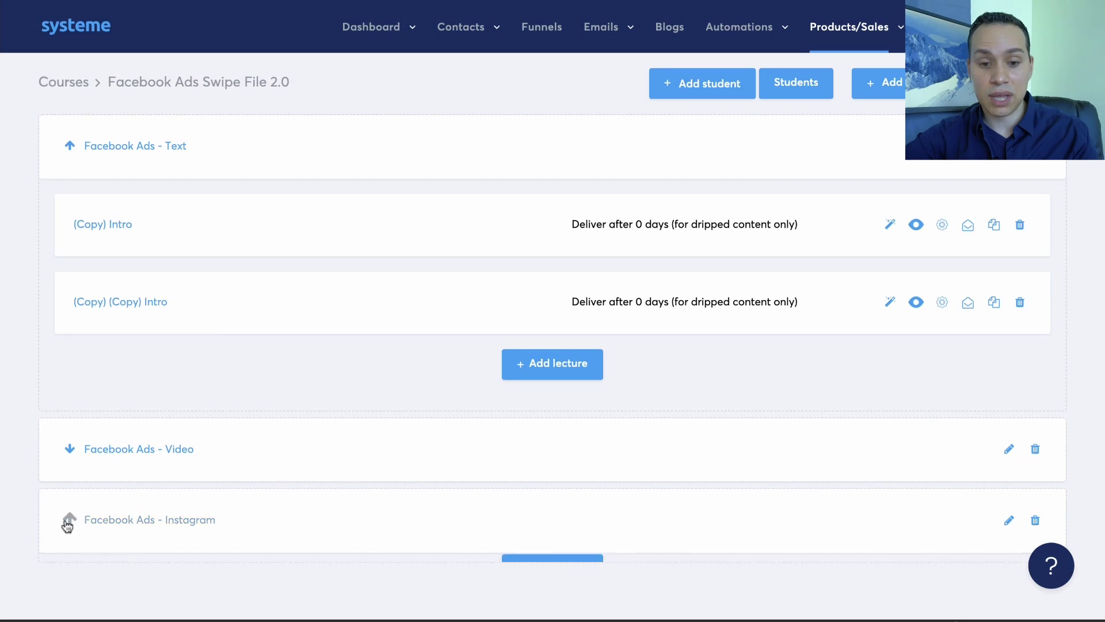
{"action": "scroll", "coordinate": [326, 320], "scroll_direction": "down", "scroll_amount": 1}
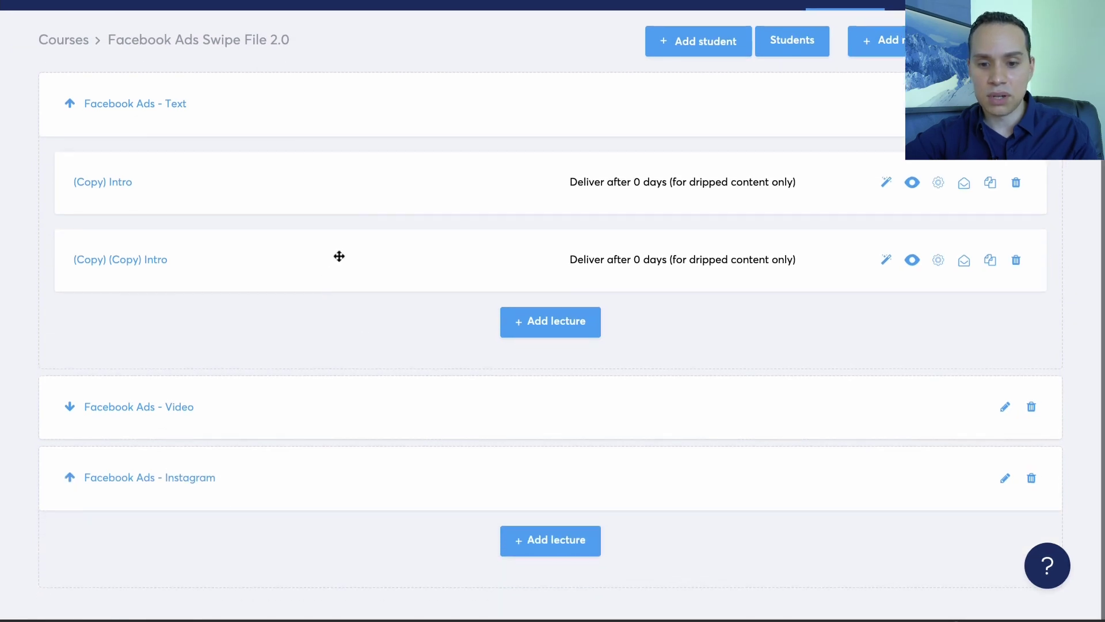
{"action": "left_click_drag", "start_coordinate": [339, 256], "coordinate": [337, 542]}
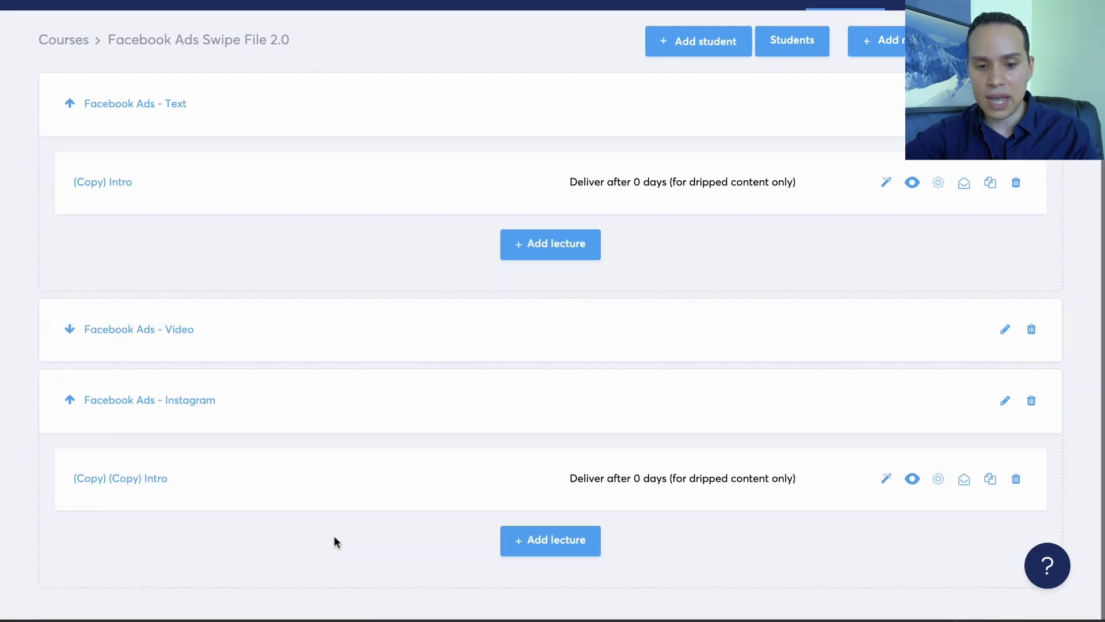
{"action": "left_click", "coordinate": [70, 329]}
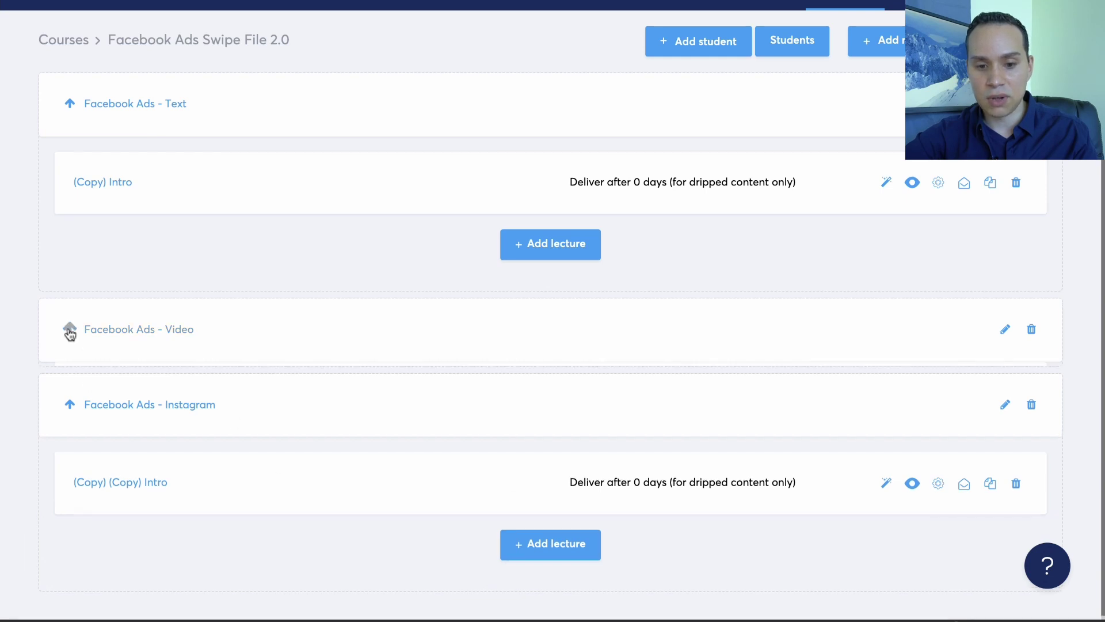
{"action": "scroll", "coordinate": [533, 293], "scroll_direction": "up", "scroll_amount": 1}
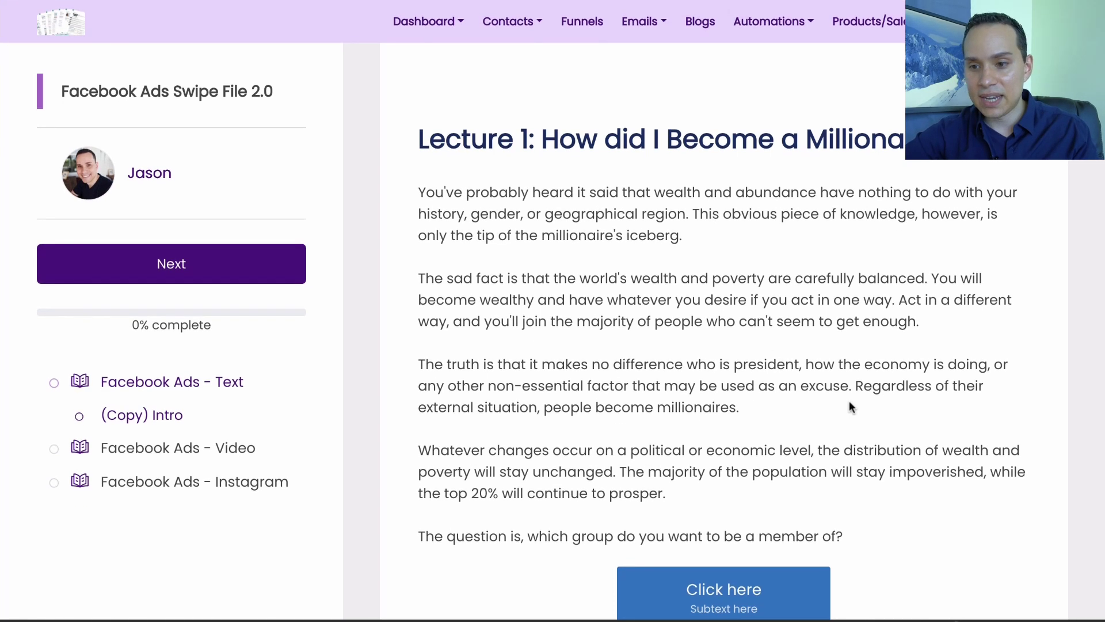
- Test the "Click here" button on the lecture preview, inspect the Google Docs copy page, and return to the lecture
{"action": "scroll", "coordinate": [849, 403], "scroll_direction": "down", "scroll_amount": 3}
{"action": "left_click", "coordinate": [737, 388]}
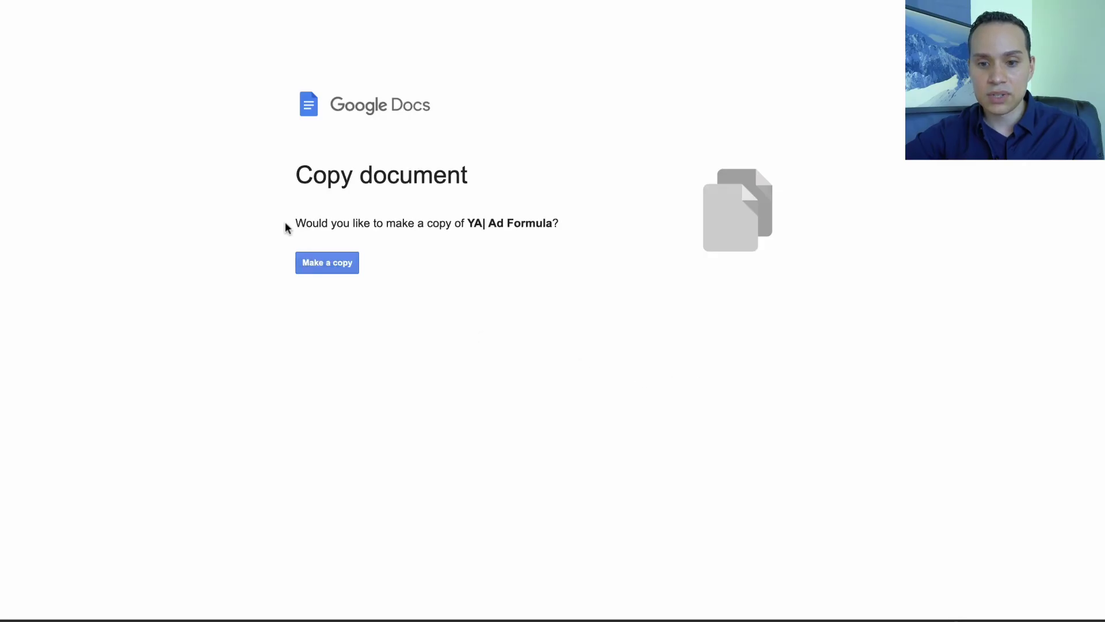
{"action": "left_click_drag", "start_coordinate": [285, 222], "coordinate": [595, 222]}
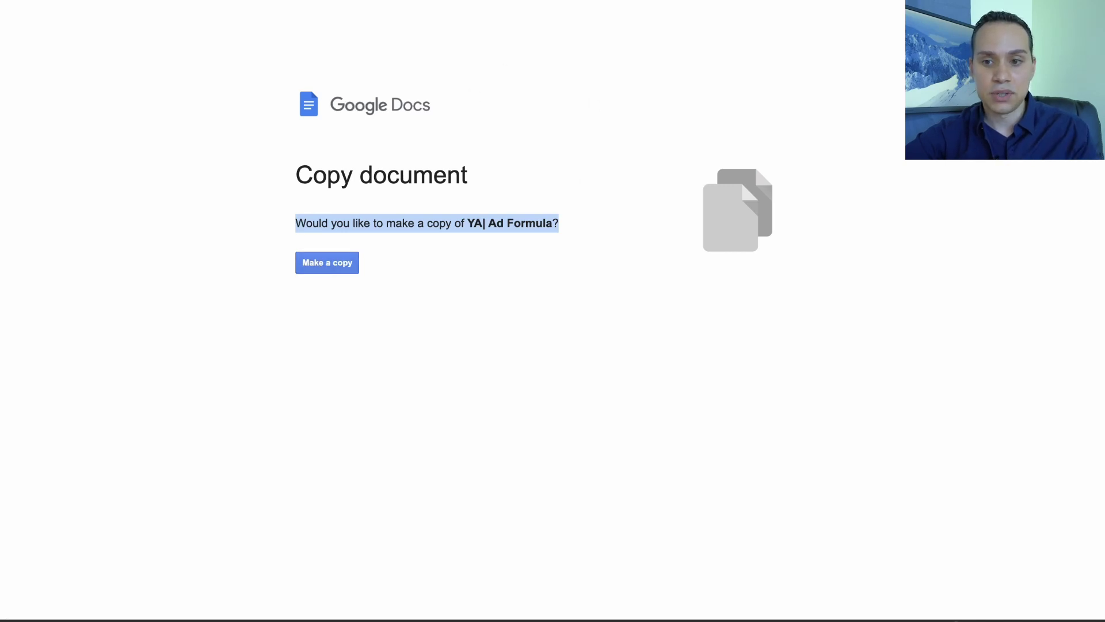
{"action": "left_click", "coordinate": [552, 0]}
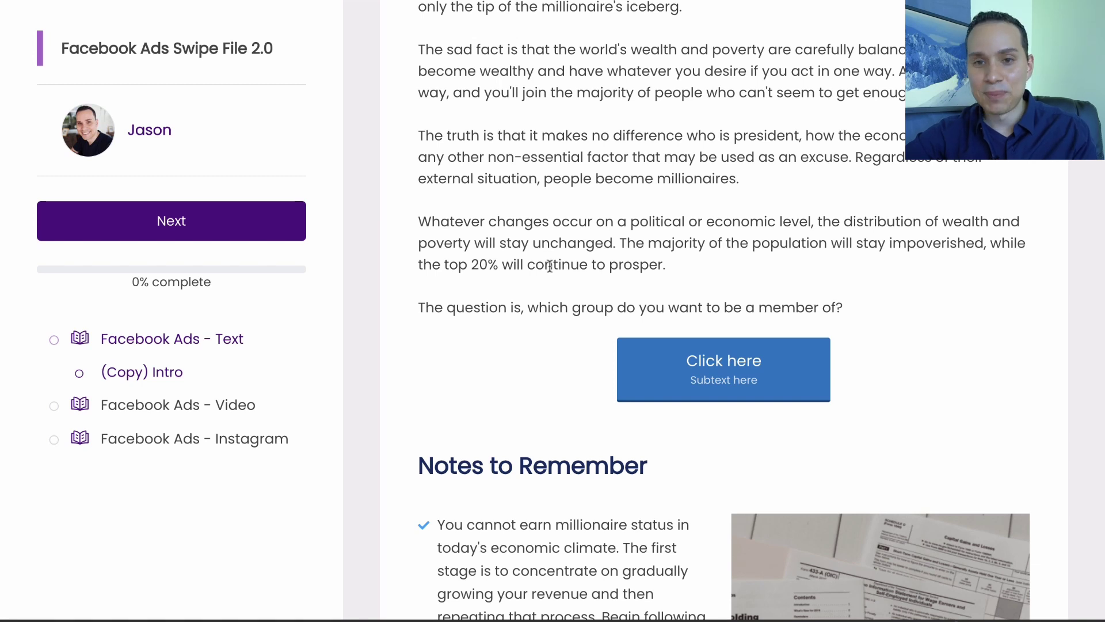
- Open the student's Enrollments page through the course logo at the head of the lecture preview
{"action": "scroll", "coordinate": [550, 266], "scroll_direction": "up", "scroll_amount": 3}
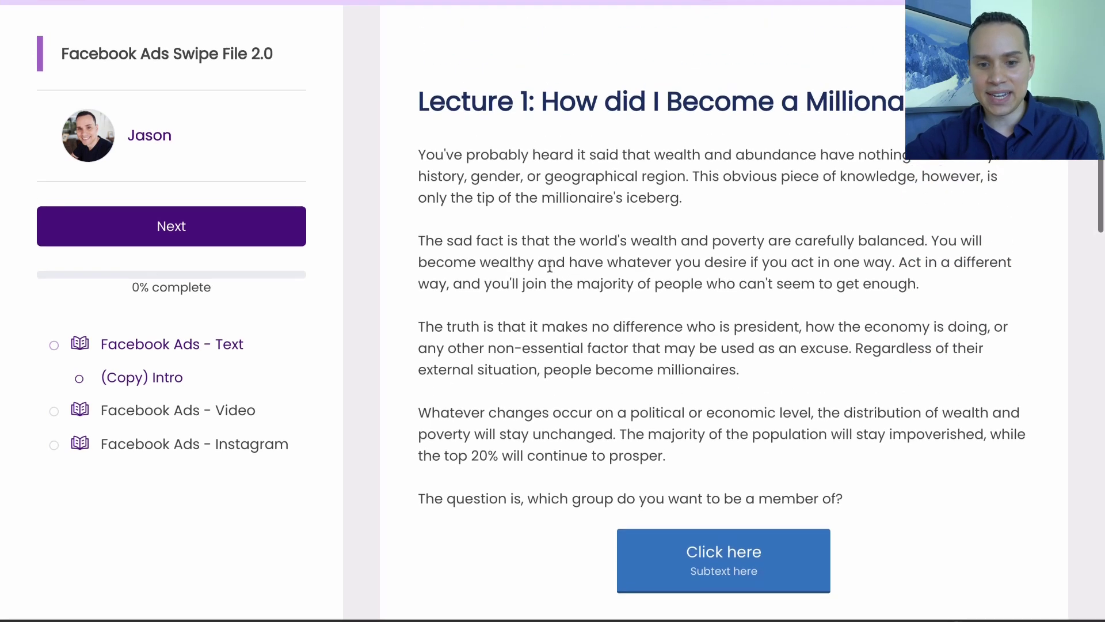
{"action": "scroll", "coordinate": [550, 266], "scroll_direction": "up", "scroll_amount": 1}
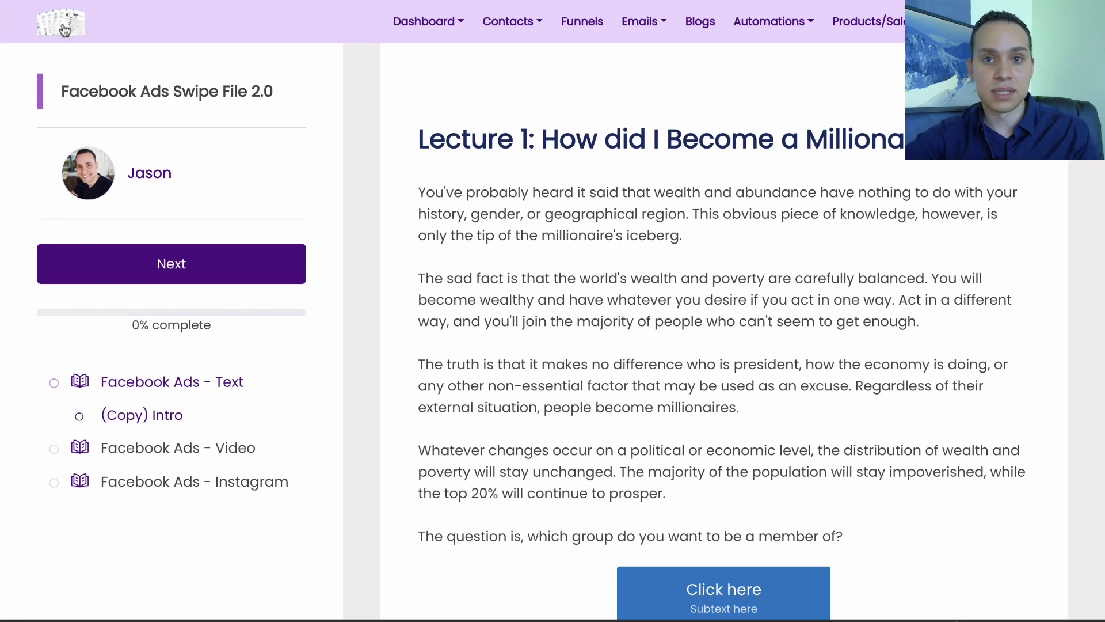
{"action": "left_click", "coordinate": [62, 26]}
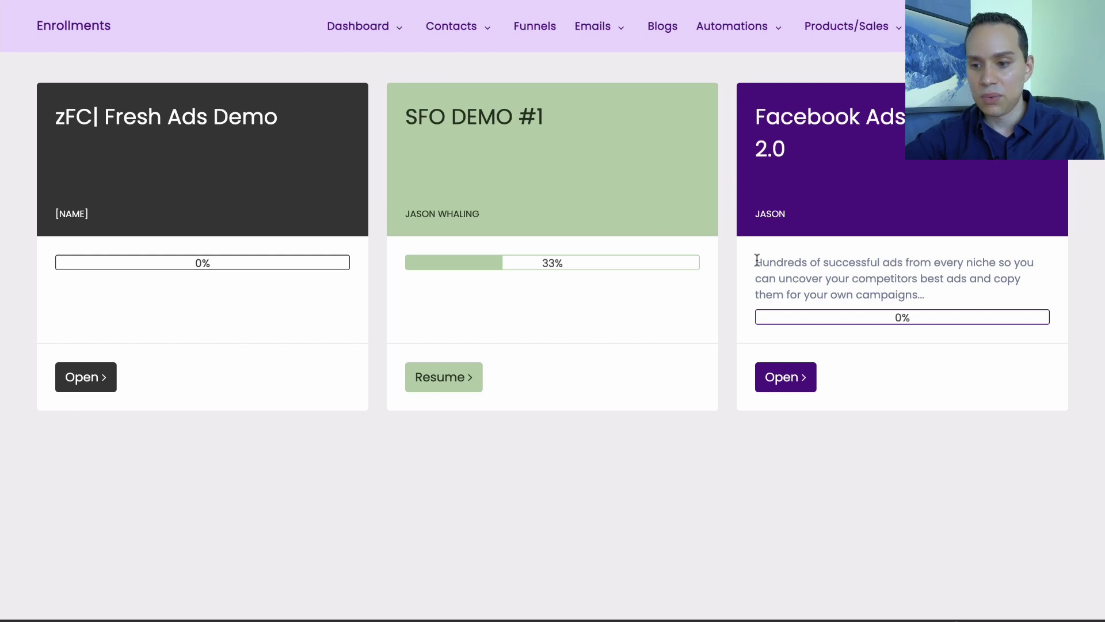
- Resume the SFO DEMO #1 course from the enrollments and review its Foundations lecture down to the end
{"action": "left_click_drag", "start_coordinate": [756, 262], "coordinate": [995, 307]}
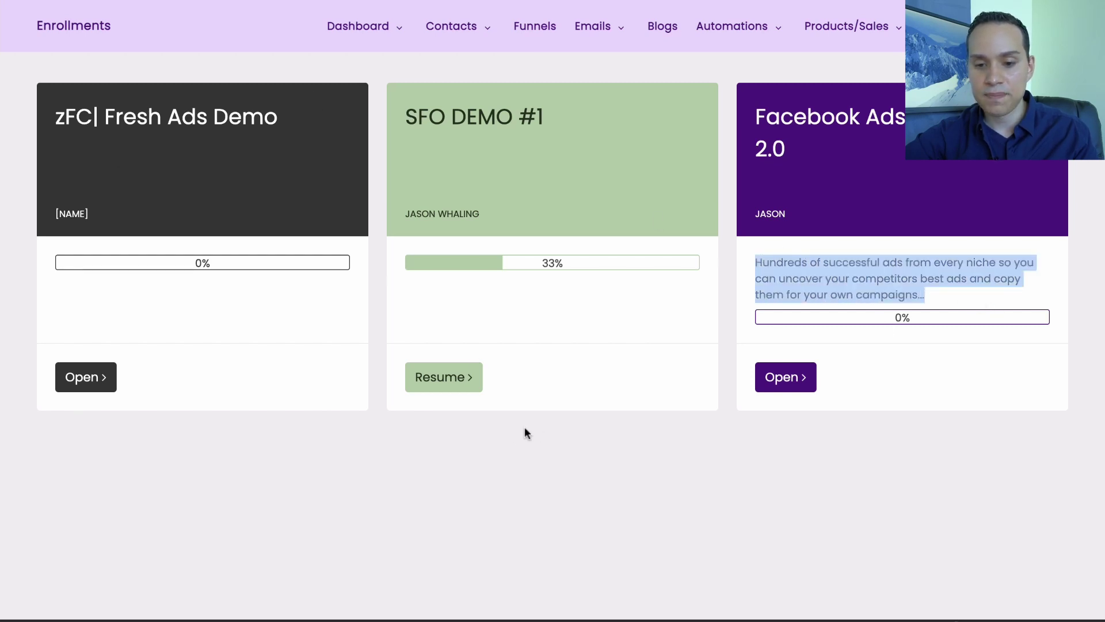
{"action": "left_click", "coordinate": [449, 384]}
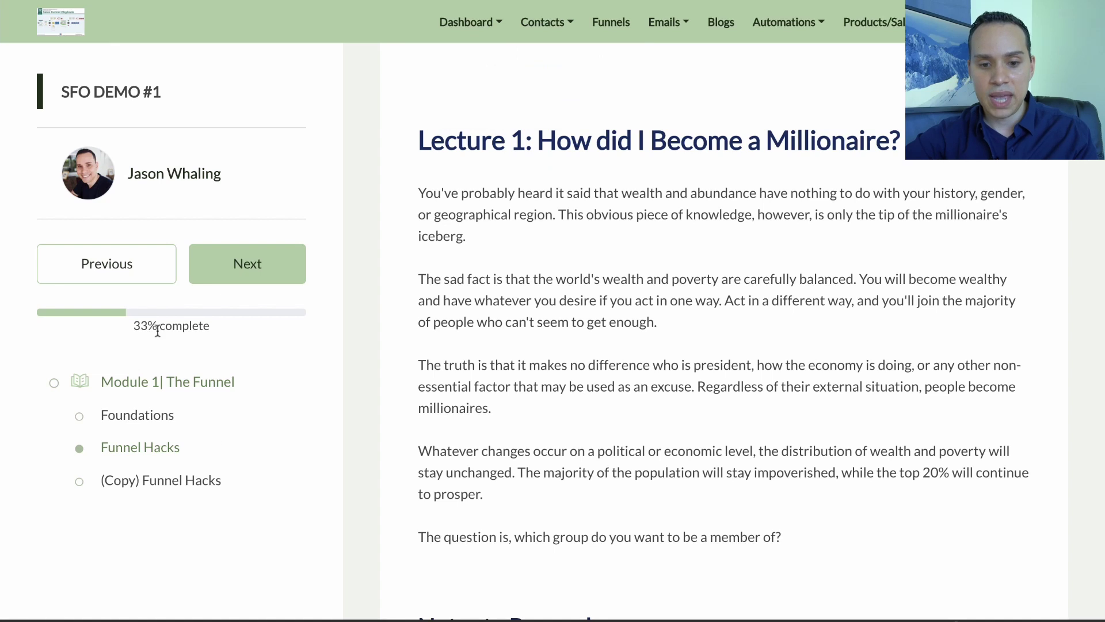
{"action": "left_click", "coordinate": [138, 423]}
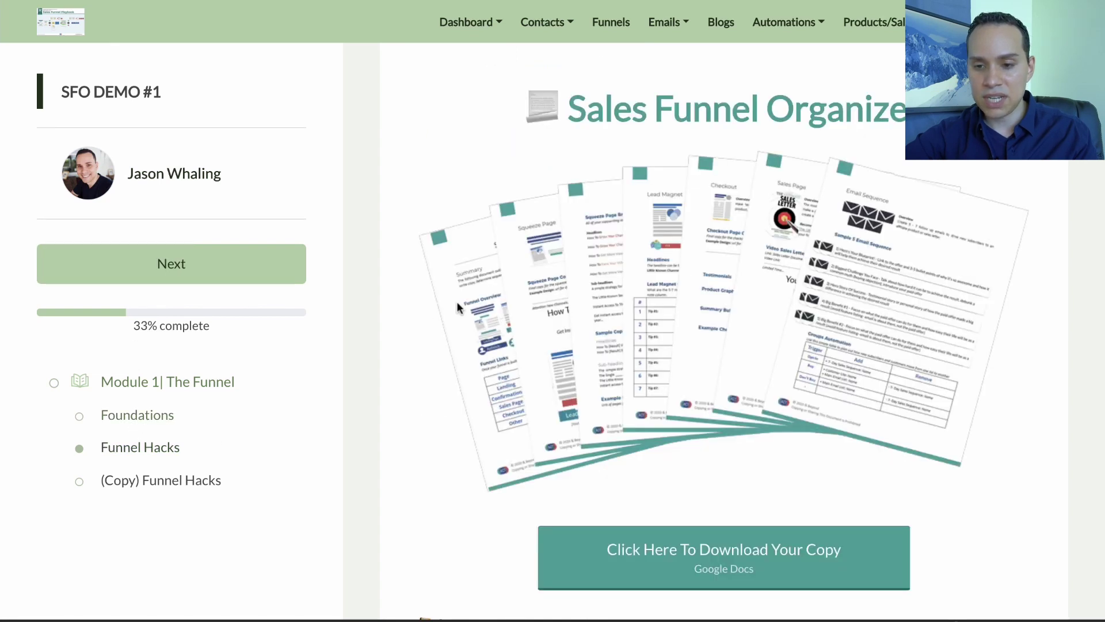
{"action": "scroll", "coordinate": [733, 276], "scroll_direction": "down", "scroll_amount": 10}
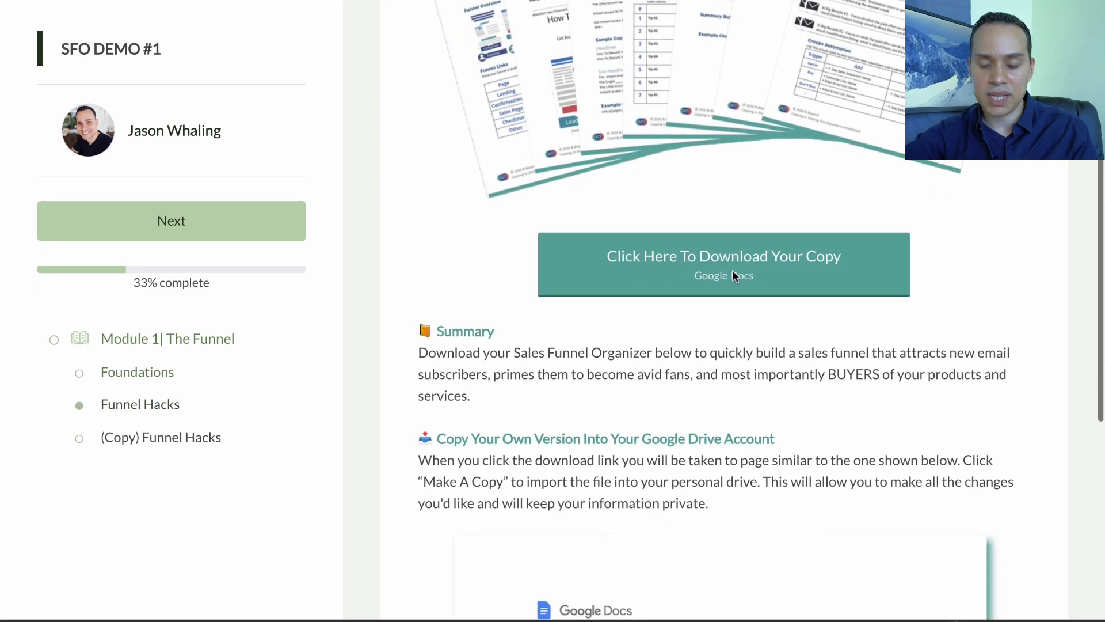
{"action": "scroll", "coordinate": [732, 276], "scroll_direction": "down", "scroll_amount": 2}
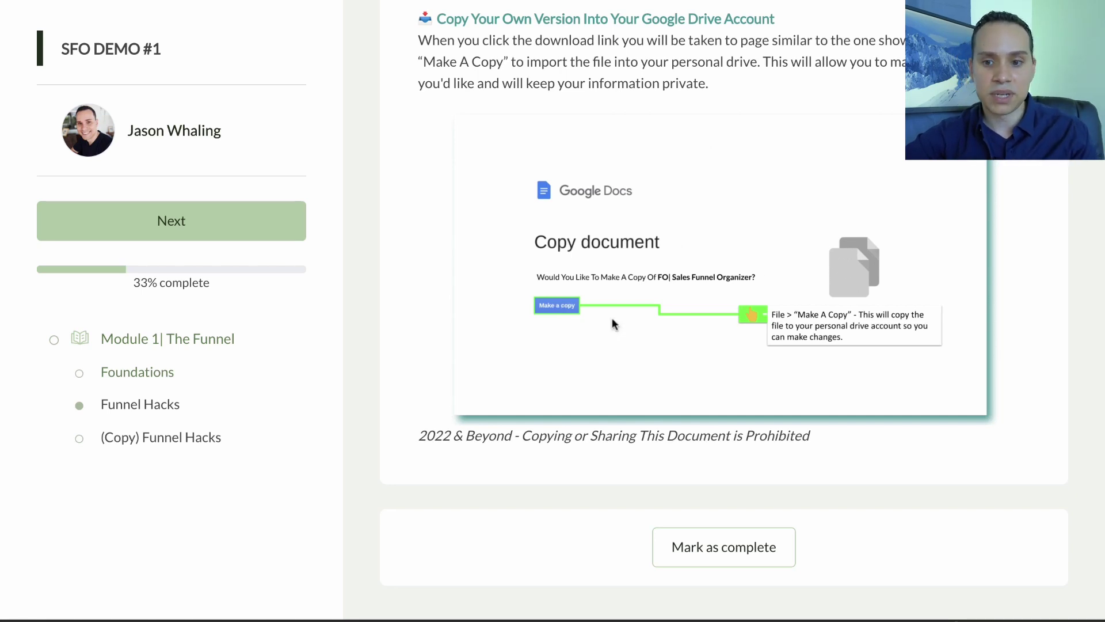
{"action": "scroll", "coordinate": [613, 316], "scroll_direction": "up", "scroll_amount": 10}
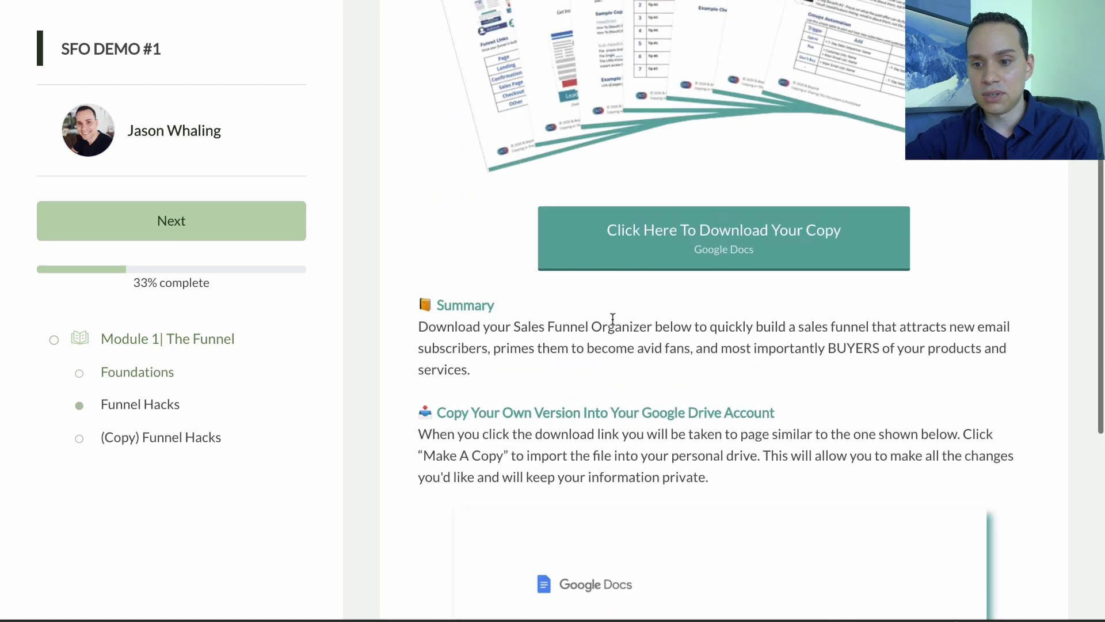
- Test the lecture's Google Docs download button, return to the lecture, and go back to the Enrollments page
{"action": "left_click", "coordinate": [730, 425]}
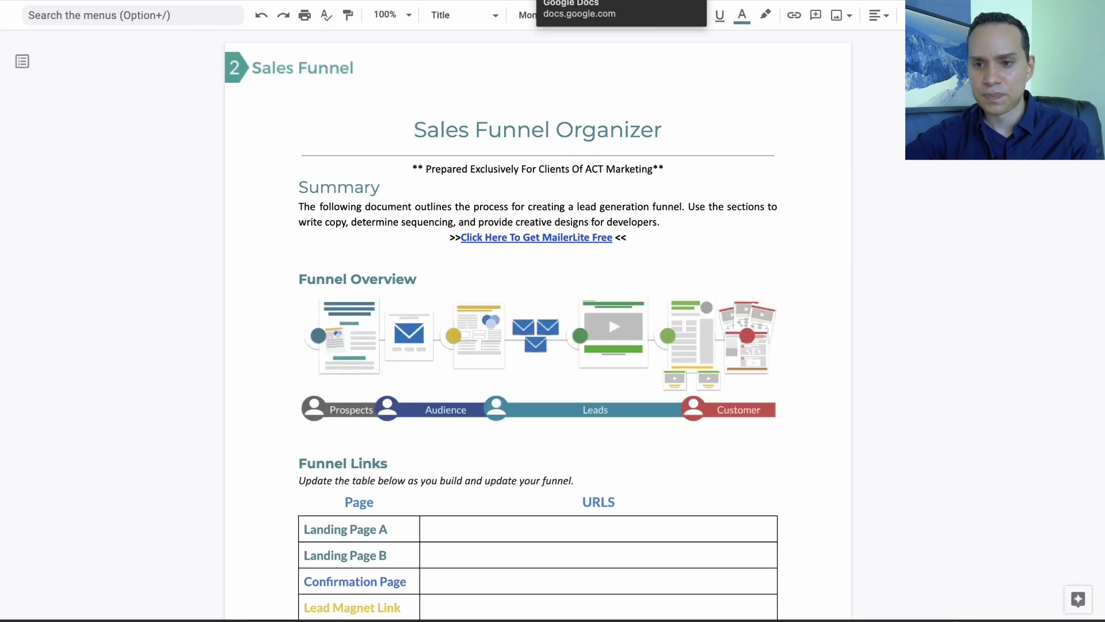
{"action": "left_click", "coordinate": [546, 1]}
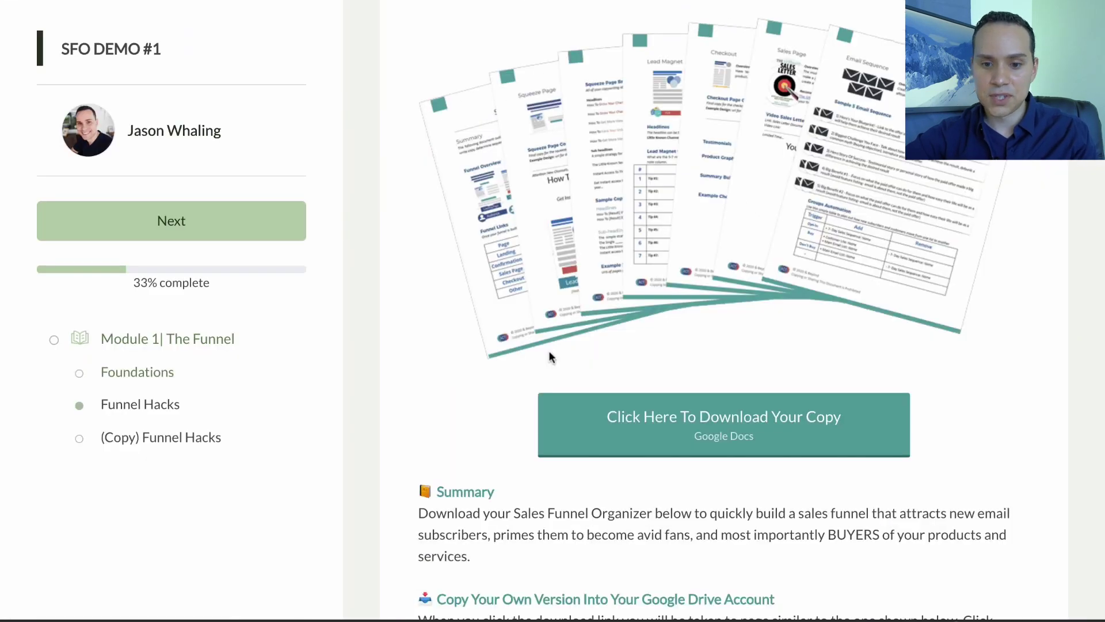
{"action": "scroll", "coordinate": [395, 297], "scroll_direction": "up", "scroll_amount": 2}
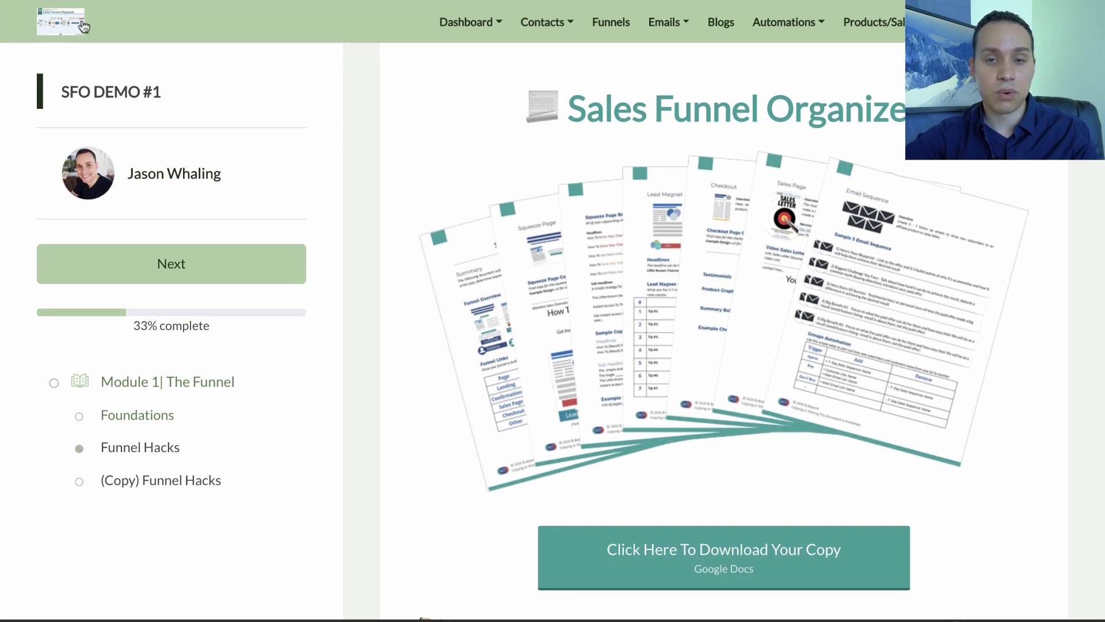
{"action": "left_click", "coordinate": [66, 32]}
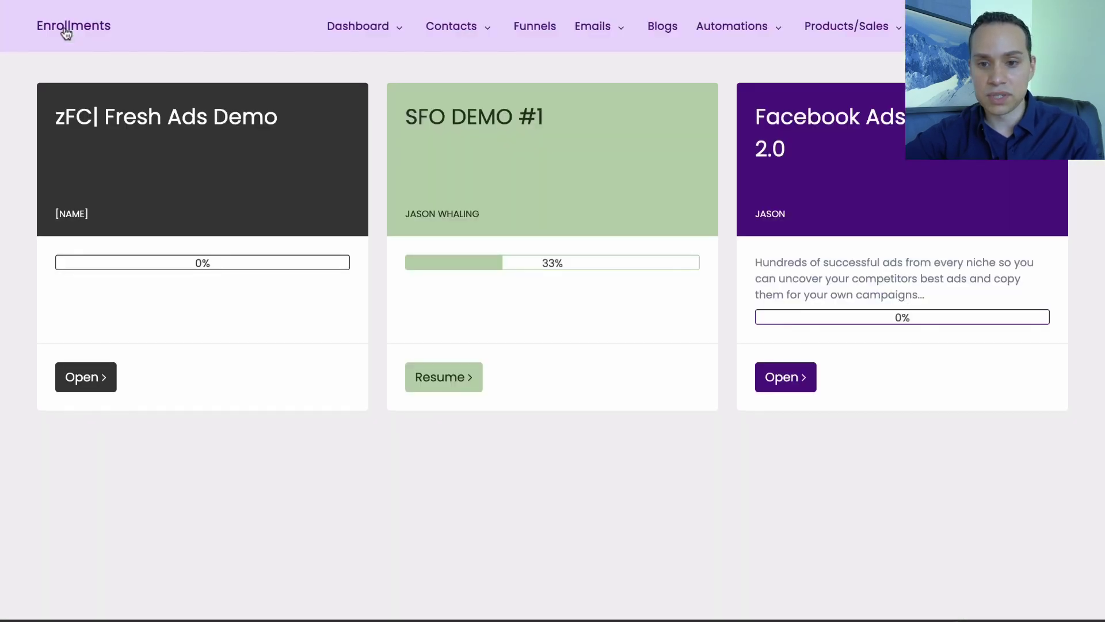
- Return to the course editor, open the "F62 - zFC| Fresh Ads Demo Template" funnel, and select its "2|2 - Checkout Page" step
{"action": "mouse_move", "coordinate": [487, 32]}
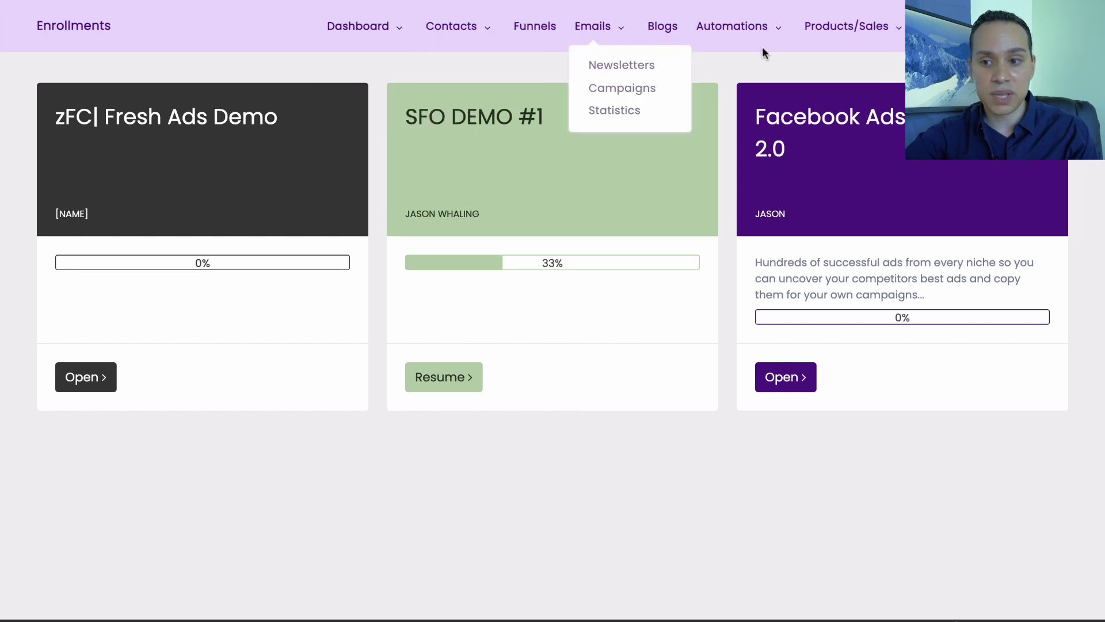
{"action": "mouse_move", "coordinate": [895, 25]}
{"action": "mouse_move", "coordinate": [357, 35]}
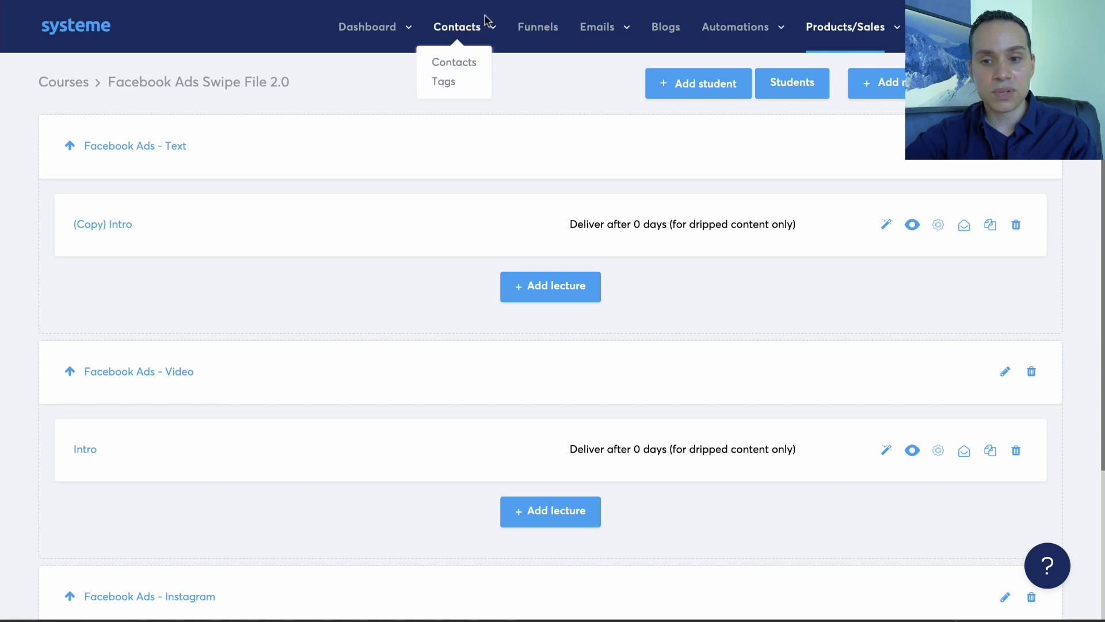
{"action": "left_click", "coordinate": [541, 35]}
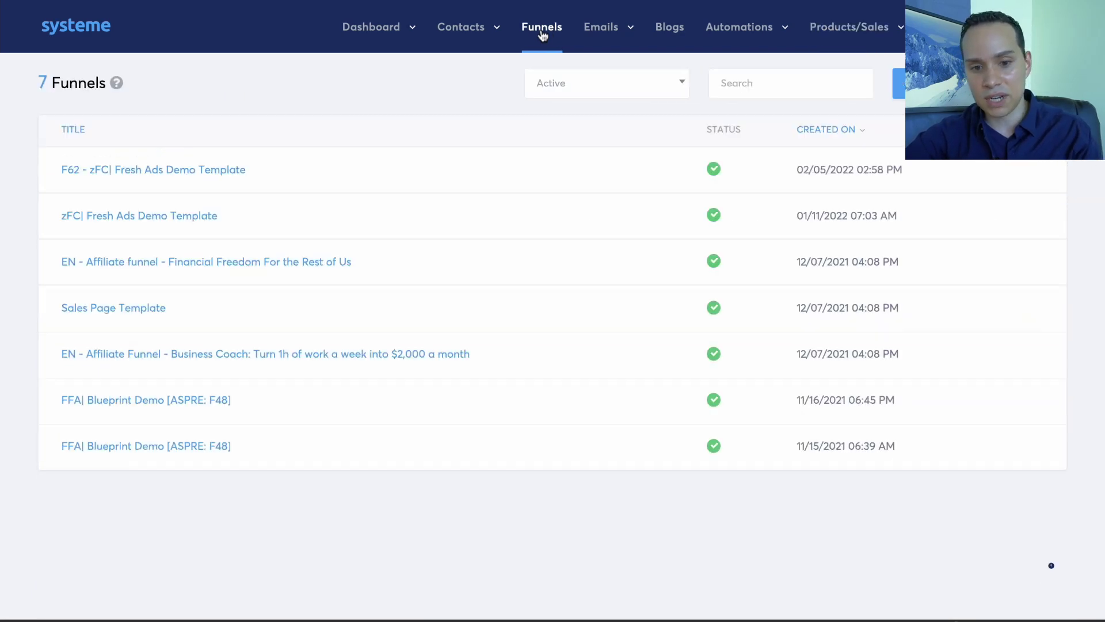
{"action": "left_click", "coordinate": [166, 176]}
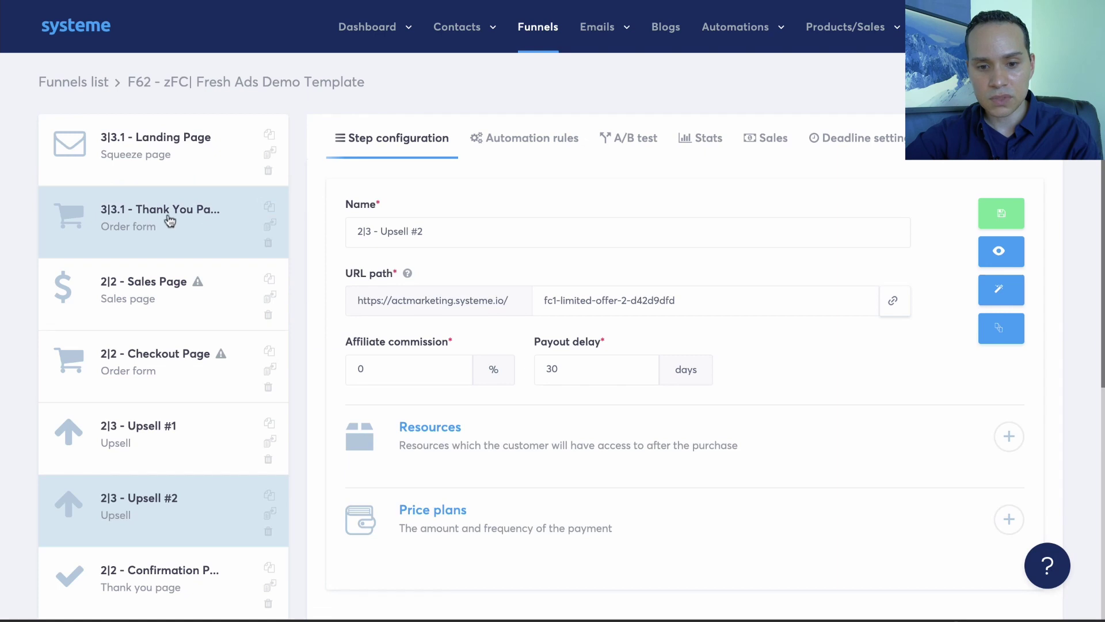
{"action": "left_click", "coordinate": [161, 356]}
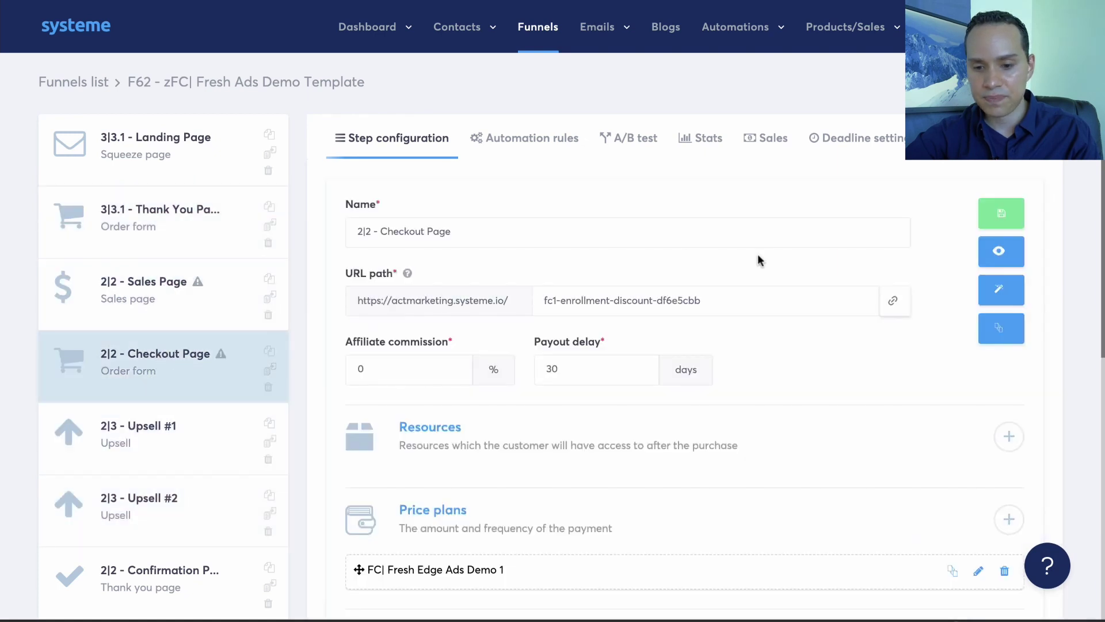
- Add the course "Facebook Ads Swipe File 2.0" with full access as a resource of the checkout page and save the step
{"action": "scroll", "coordinate": [834, 239], "scroll_direction": "down", "scroll_amount": 7}
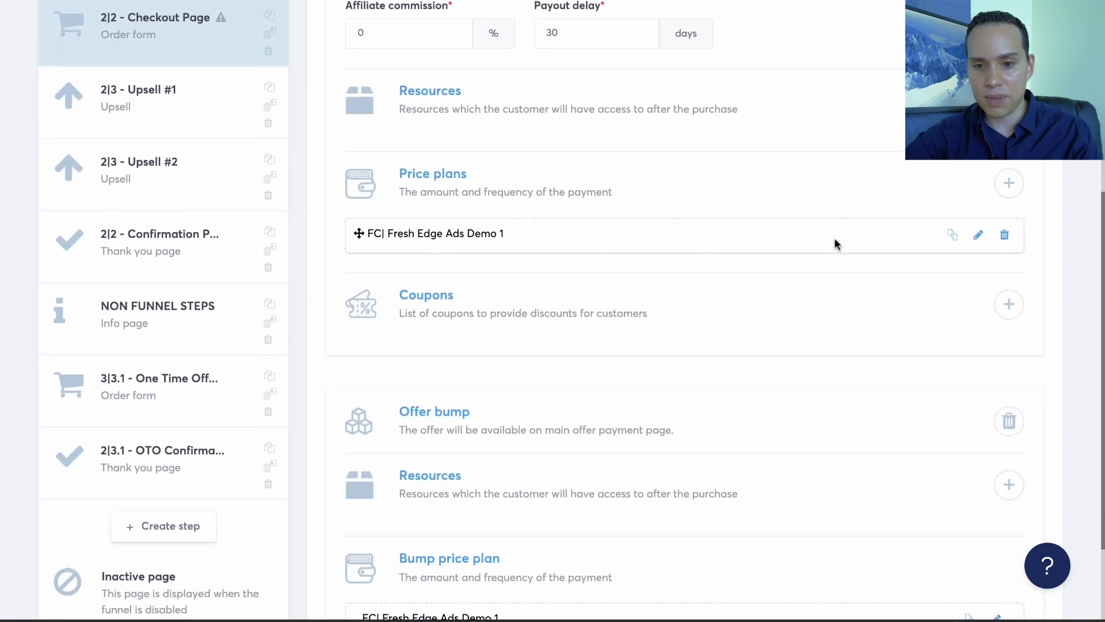
{"action": "scroll", "coordinate": [561, 161], "scroll_direction": "up", "scroll_amount": 1}
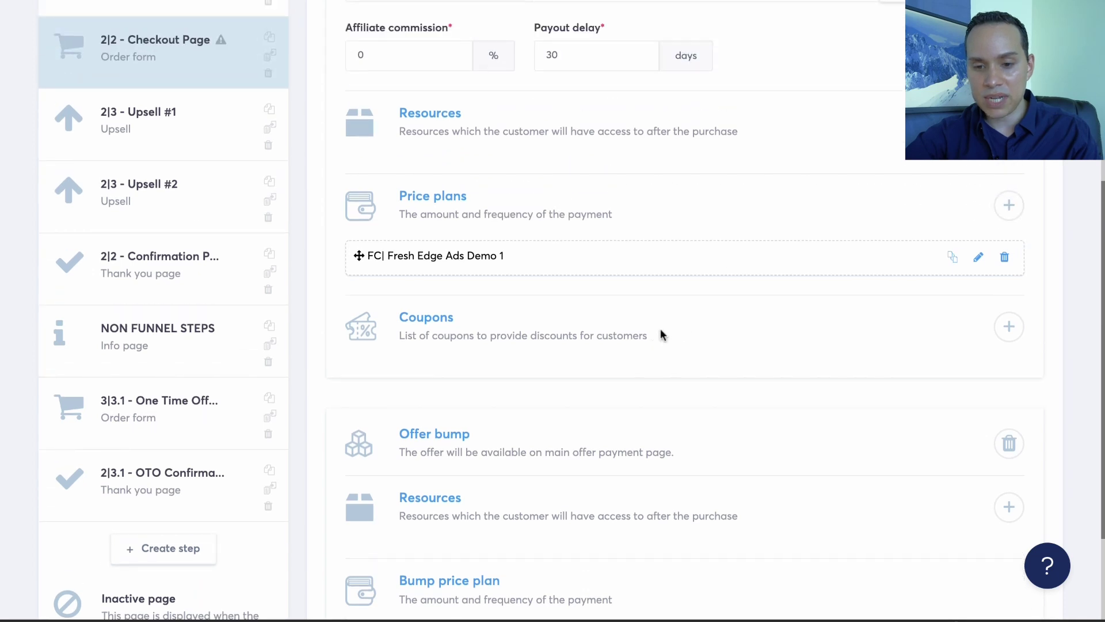
{"action": "scroll", "coordinate": [668, 320], "scroll_direction": "up", "scroll_amount": 2}
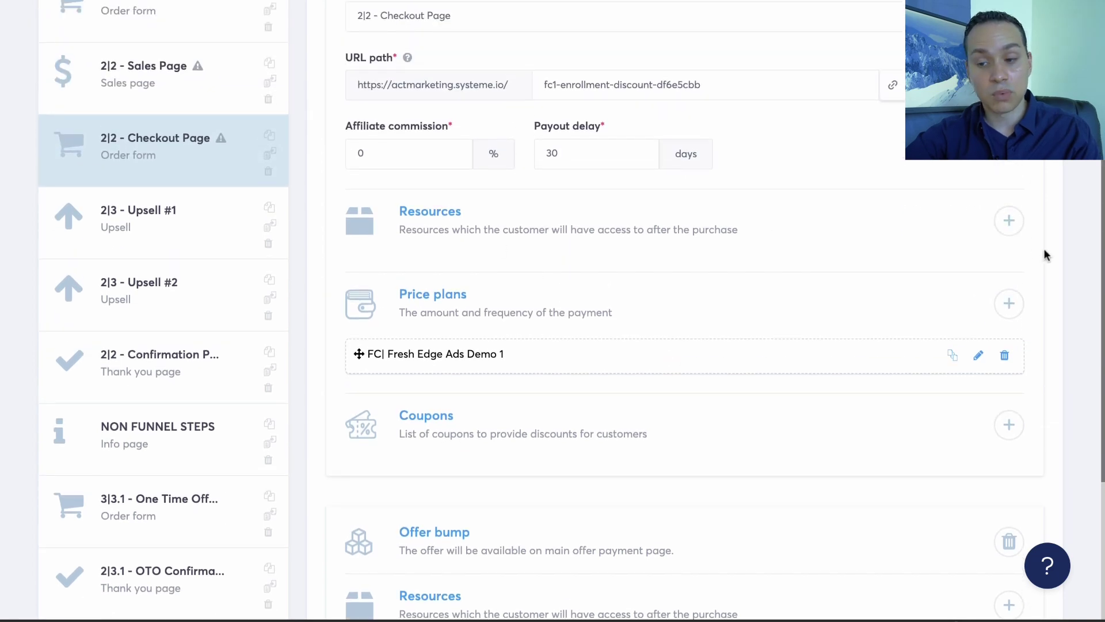
{"action": "left_click", "coordinate": [1010, 222]}
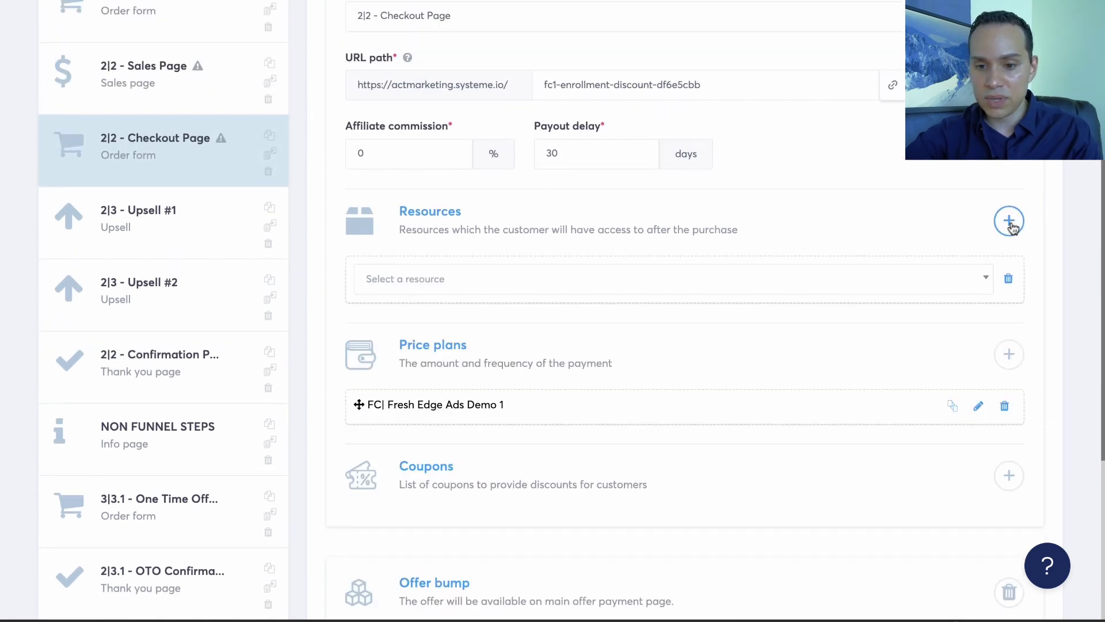
{"action": "left_click", "coordinate": [545, 290]}
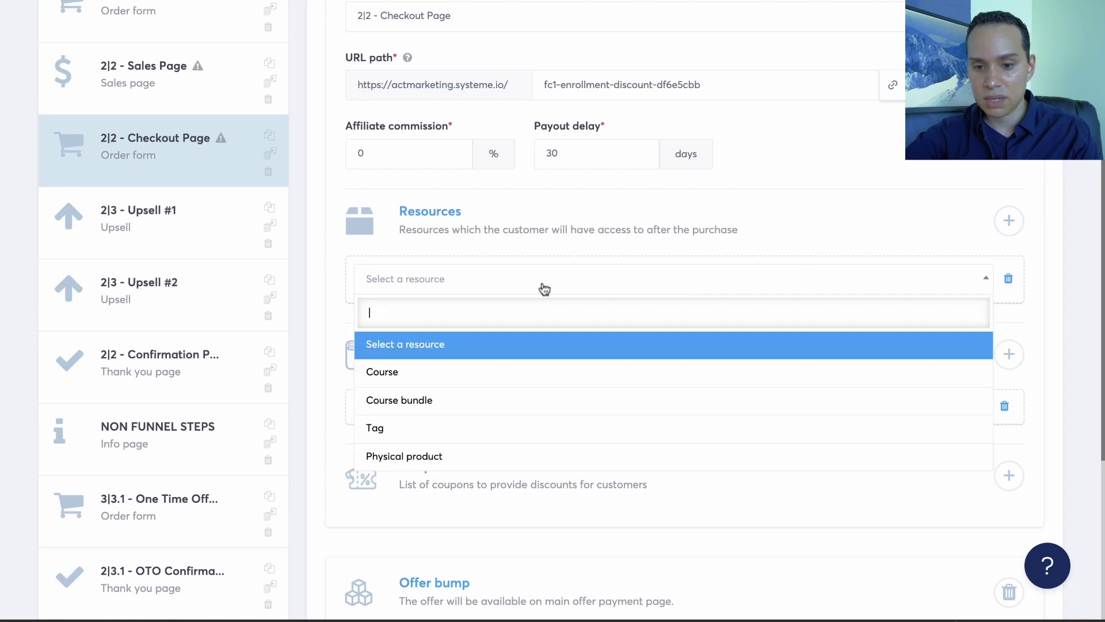
{"action": "left_click", "coordinate": [440, 373]}
{"action": "left_click", "coordinate": [463, 334]}
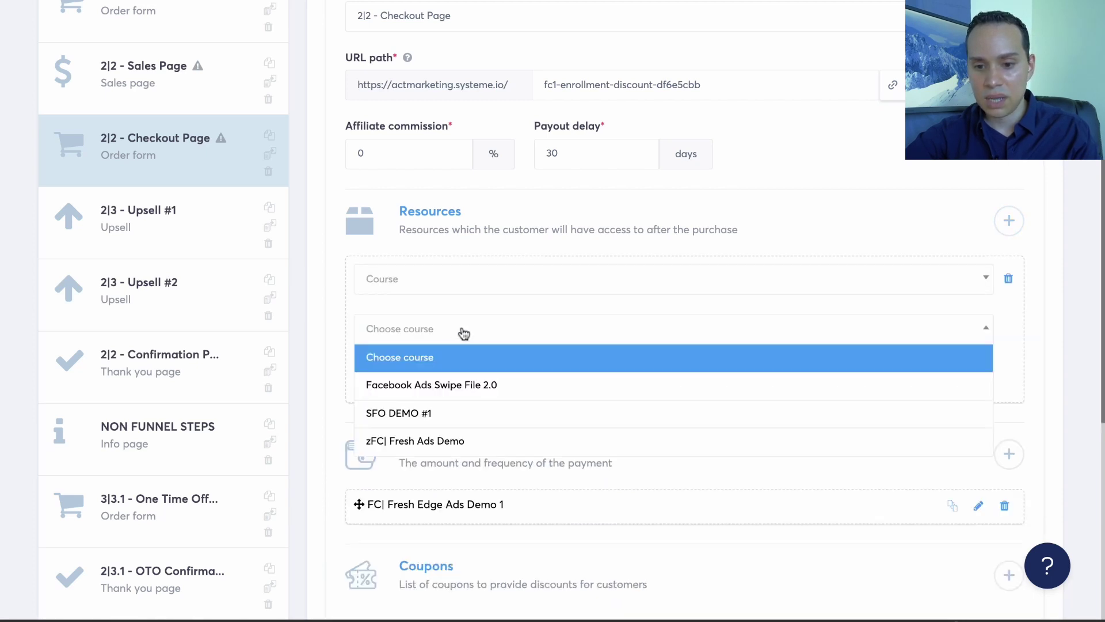
{"action": "left_click", "coordinate": [497, 392]}
{"action": "scroll", "coordinate": [584, 338], "scroll_direction": "down", "scroll_amount": 1}
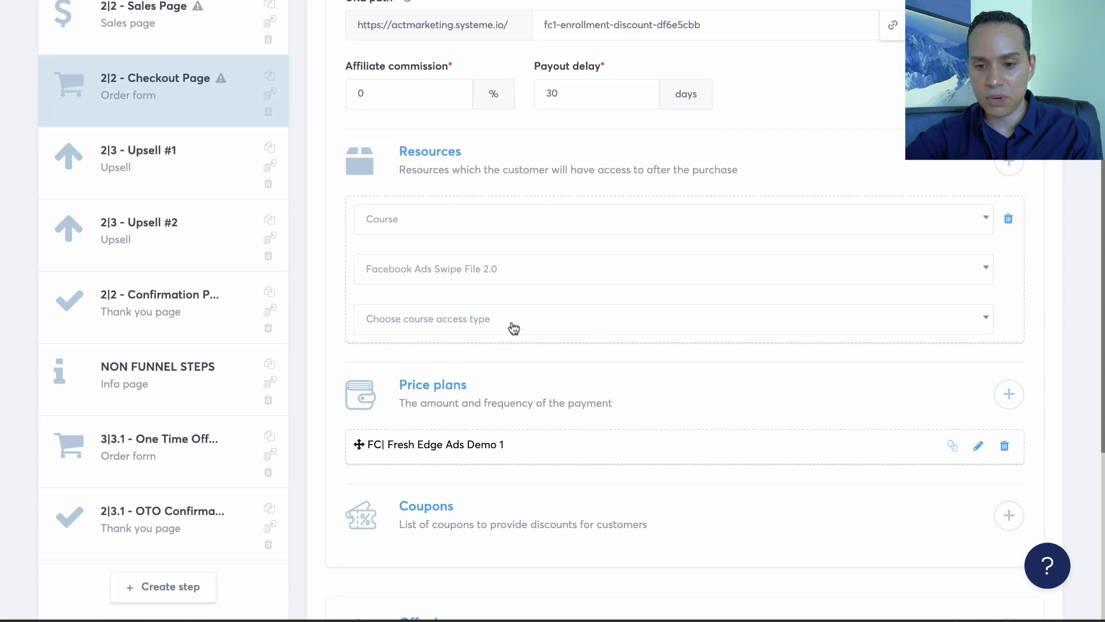
{"action": "left_click", "coordinate": [512, 326]}
{"action": "left_click", "coordinate": [482, 375]}
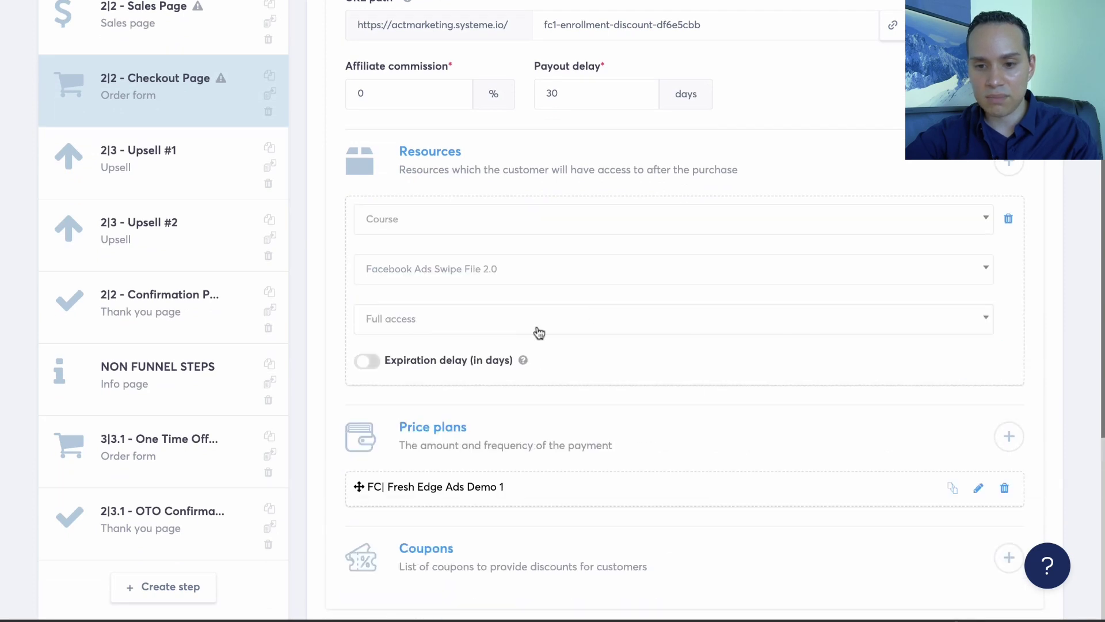
{"action": "scroll", "coordinate": [1029, 212], "scroll_direction": "up", "scroll_amount": 3}
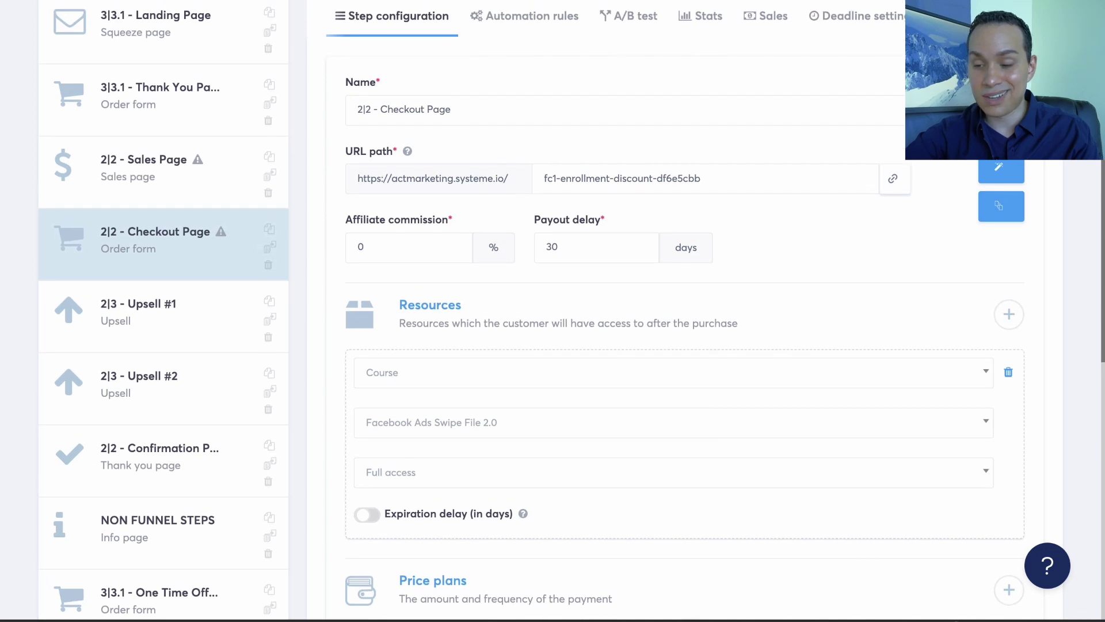
{"action": "left_click", "coordinate": [1001, 92]}
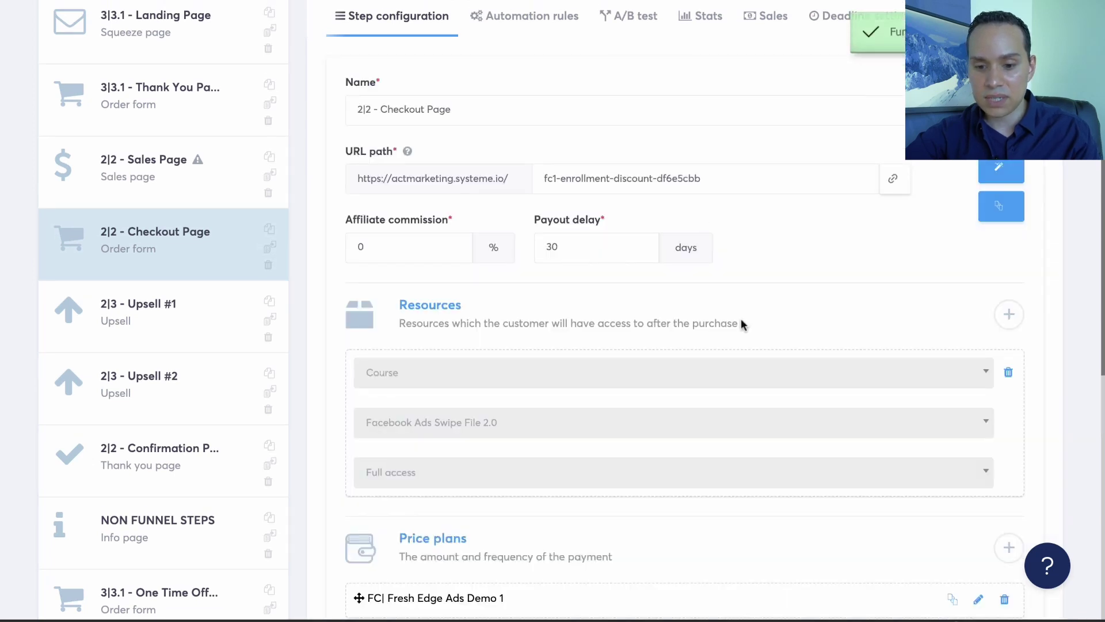
- Try to add a course bundle with full access as a second resource of the checkout page
{"action": "scroll", "coordinate": [460, 408], "scroll_direction": "down", "scroll_amount": 3}
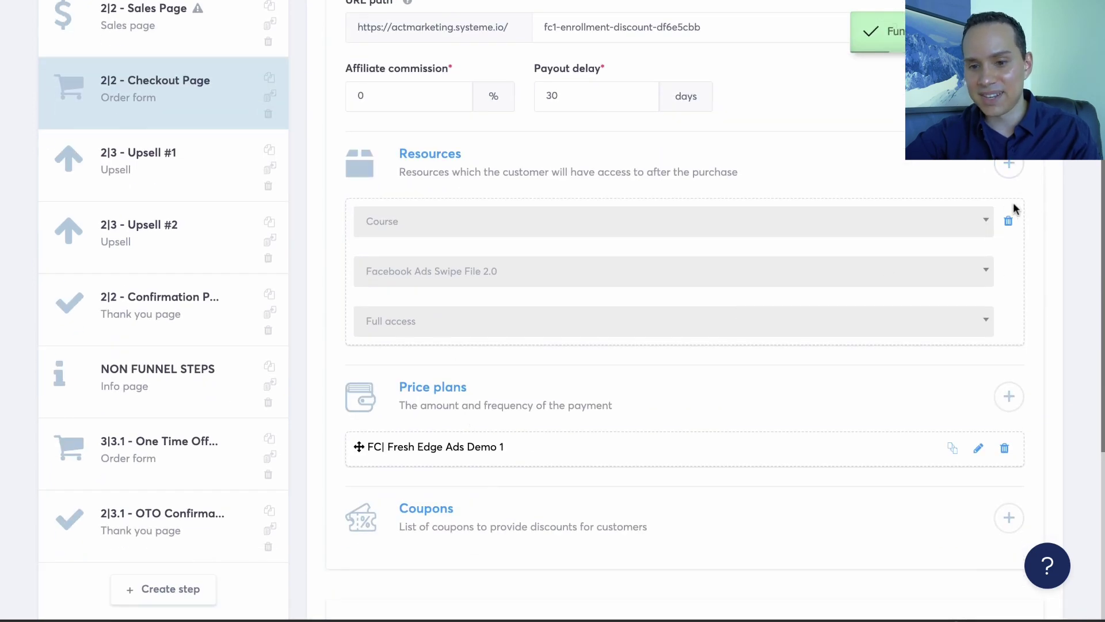
{"action": "left_click", "coordinate": [1017, 170]}
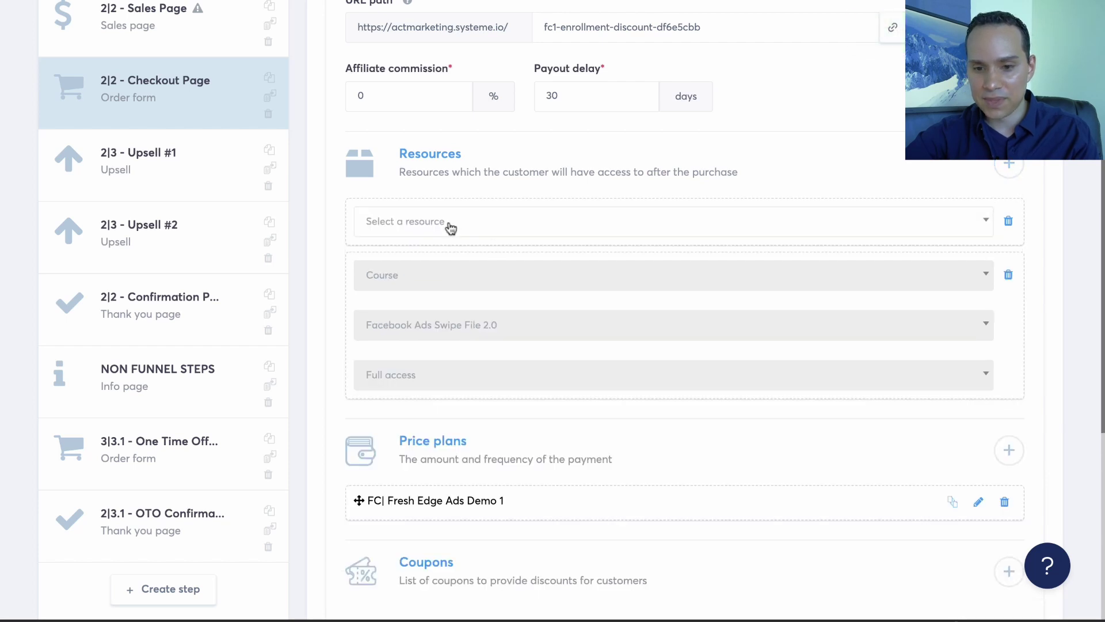
{"action": "left_click", "coordinate": [450, 229]}
{"action": "left_click", "coordinate": [394, 345]}
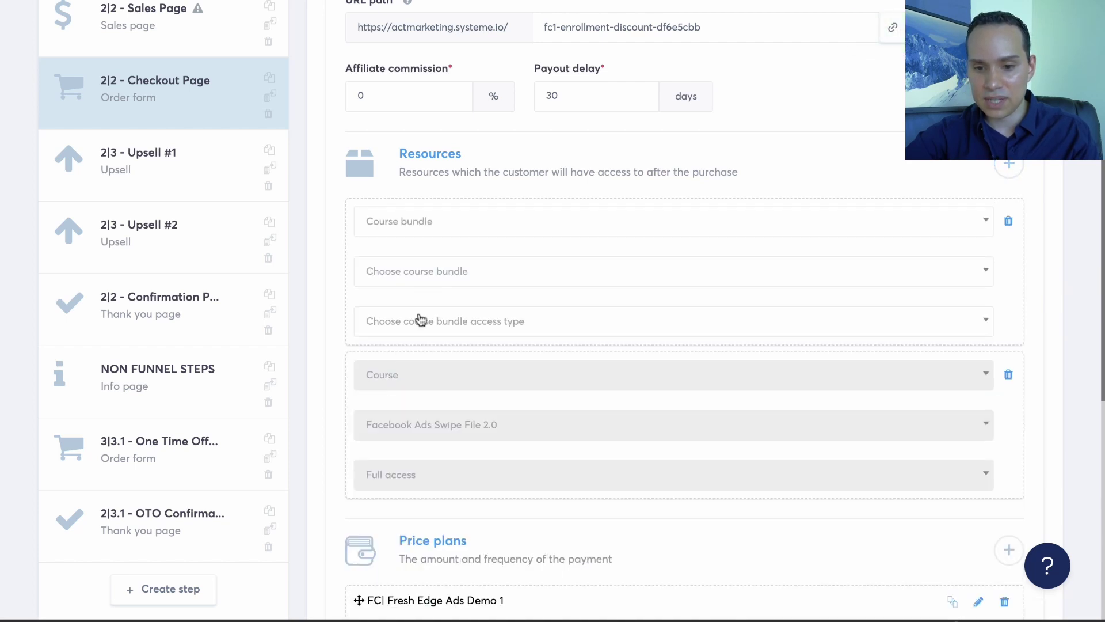
{"action": "left_click", "coordinate": [421, 320]}
{"action": "left_click", "coordinate": [416, 388]}
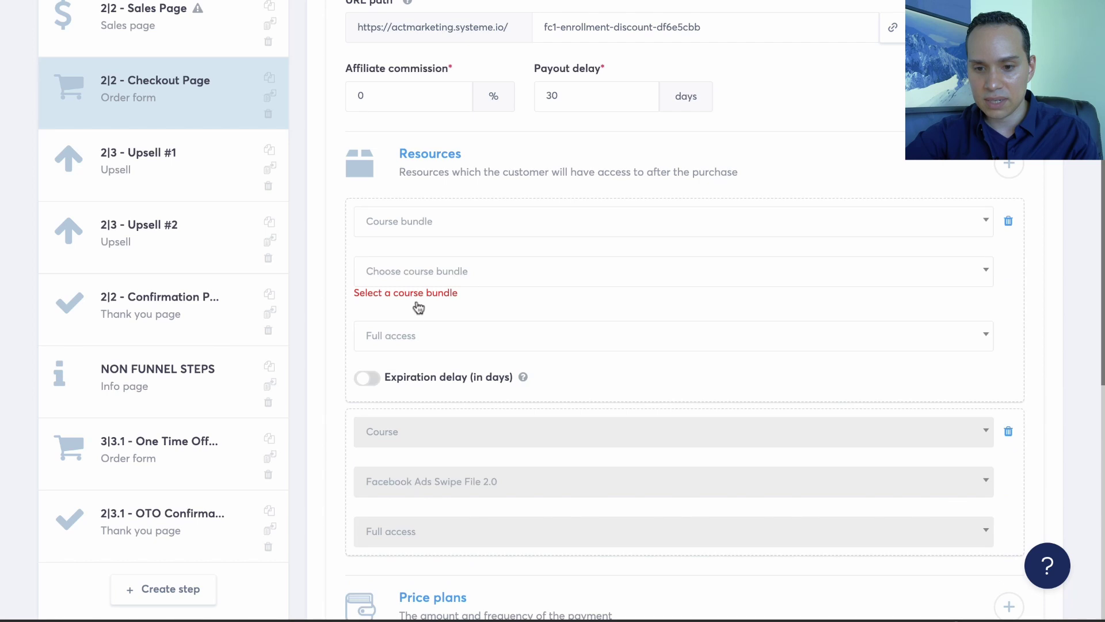
{"action": "left_click", "coordinate": [418, 273]}
{"action": "left_click", "coordinate": [450, 271]}
- Change the second resource to the course "SFO DEMO #1" with full access and a 30-day expiration delay
{"action": "left_click", "coordinate": [428, 221]}
{"action": "left_click", "coordinate": [390, 316]}
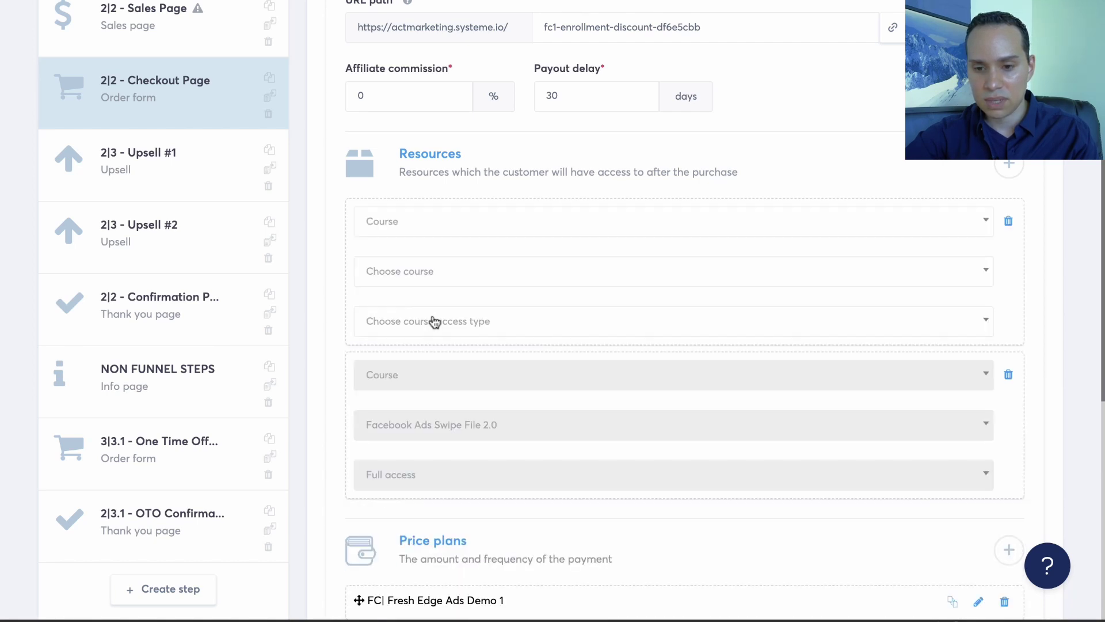
{"action": "left_click", "coordinate": [444, 277]}
{"action": "left_click", "coordinate": [429, 358]}
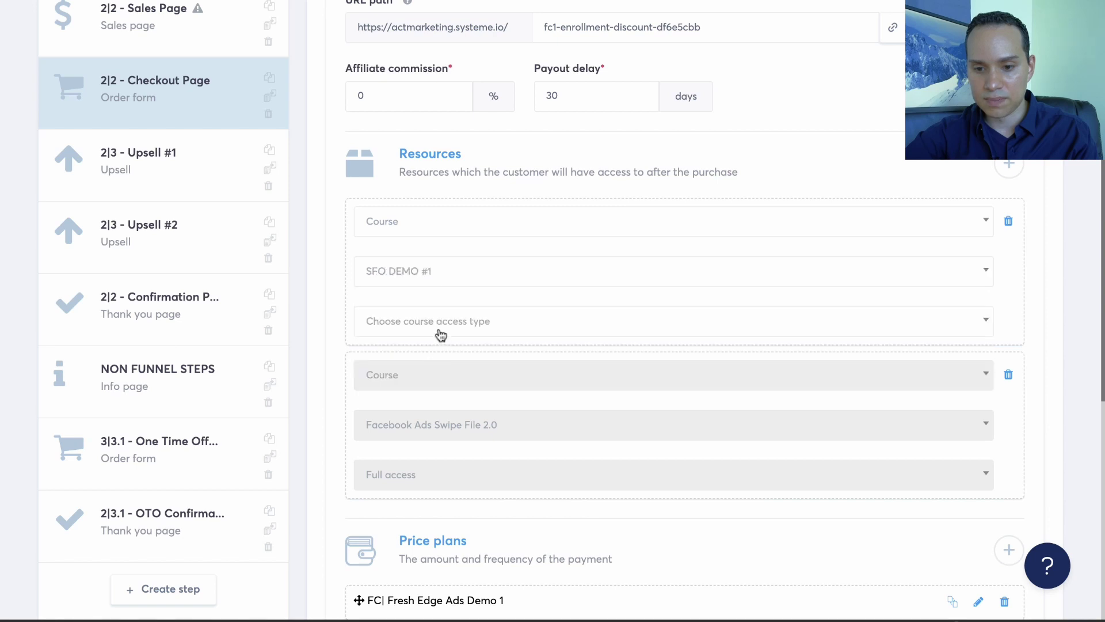
{"action": "left_click", "coordinate": [440, 335]}
{"action": "left_click", "coordinate": [429, 373]}
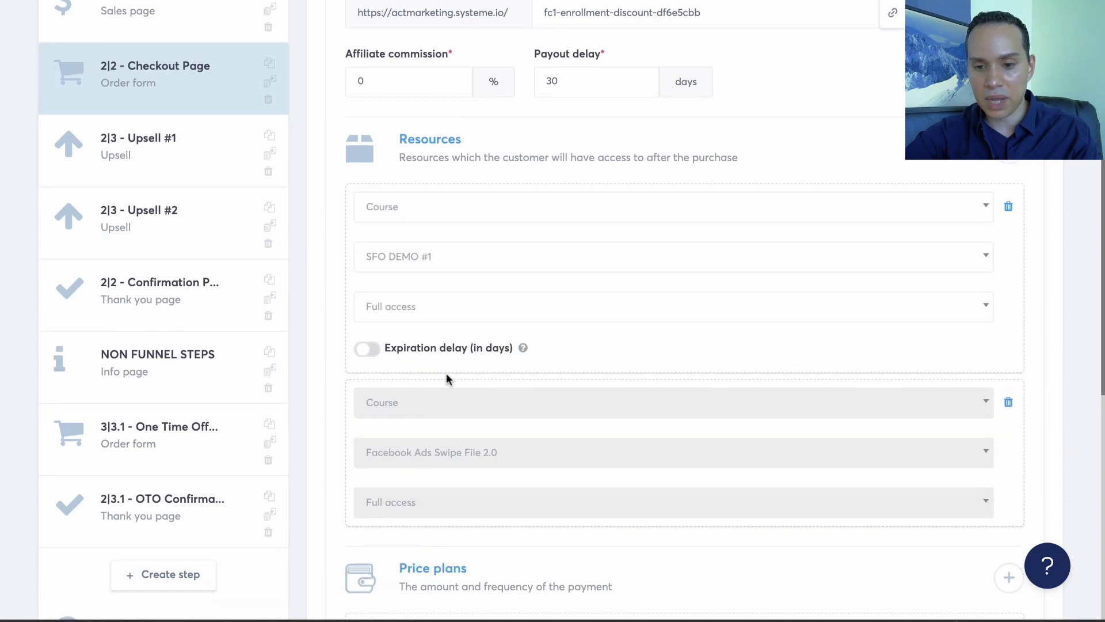
{"action": "scroll", "coordinate": [398, 339], "scroll_direction": "down", "scroll_amount": 1}
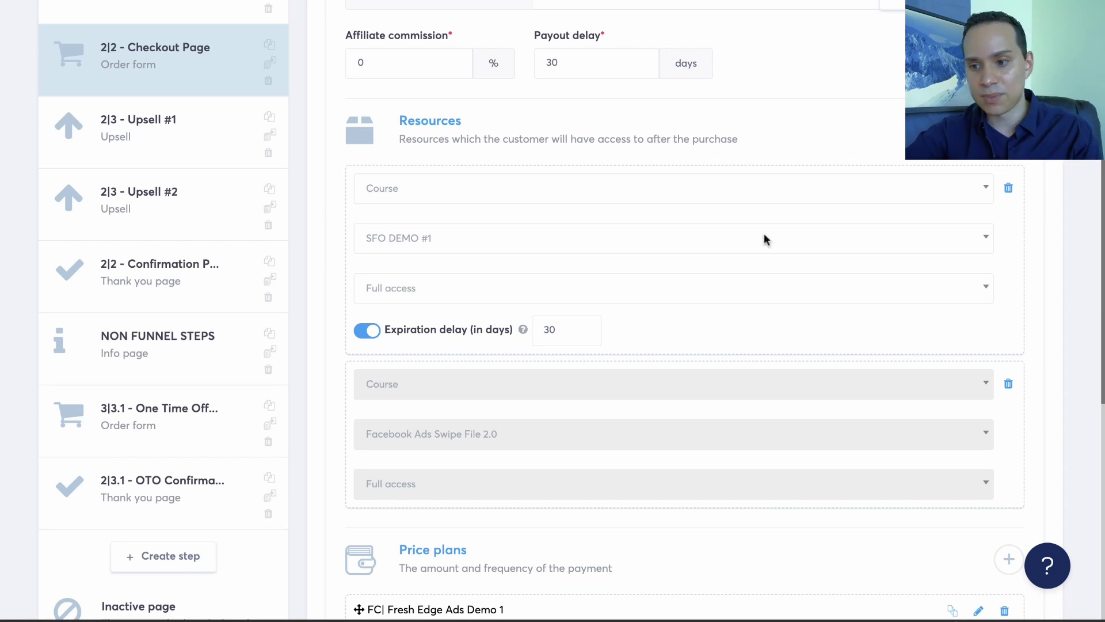
- Remove the "SFO DEMO #1" resource from the checkout page and save the step
{"action": "left_click", "coordinate": [1009, 189]}
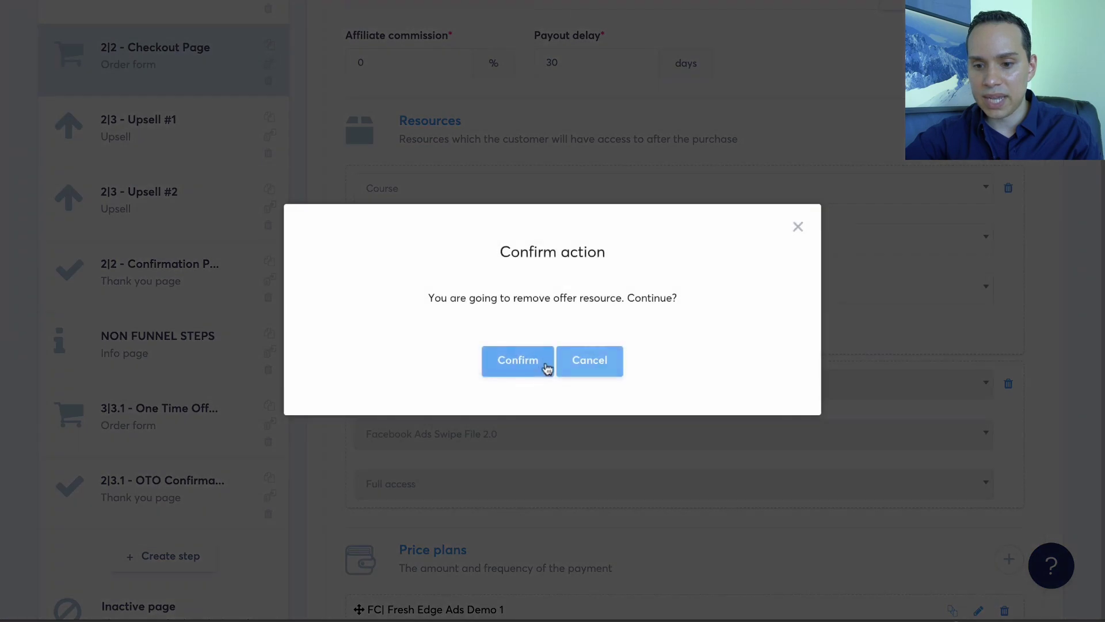
{"action": "left_click", "coordinate": [541, 363]}
{"action": "scroll", "coordinate": [875, 278], "scroll_direction": "up", "scroll_amount": 4}
{"action": "left_click", "coordinate": [1001, 117]}
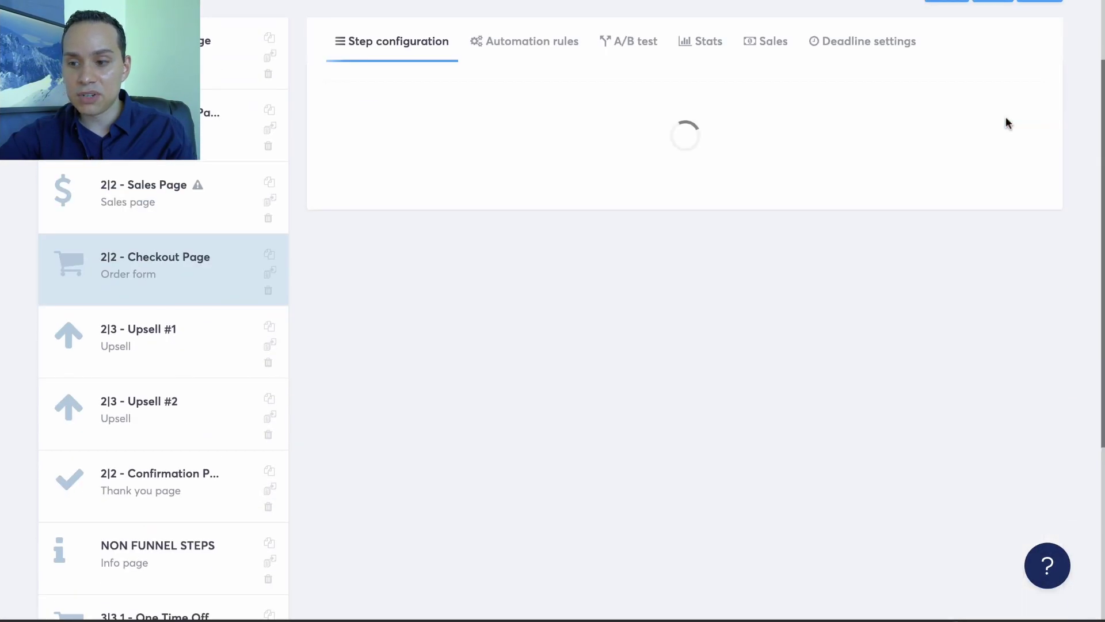
- Start a new resource entry for the offer bump of the checkout page
{"action": "scroll", "coordinate": [682, 406], "scroll_direction": "down", "scroll_amount": 8}
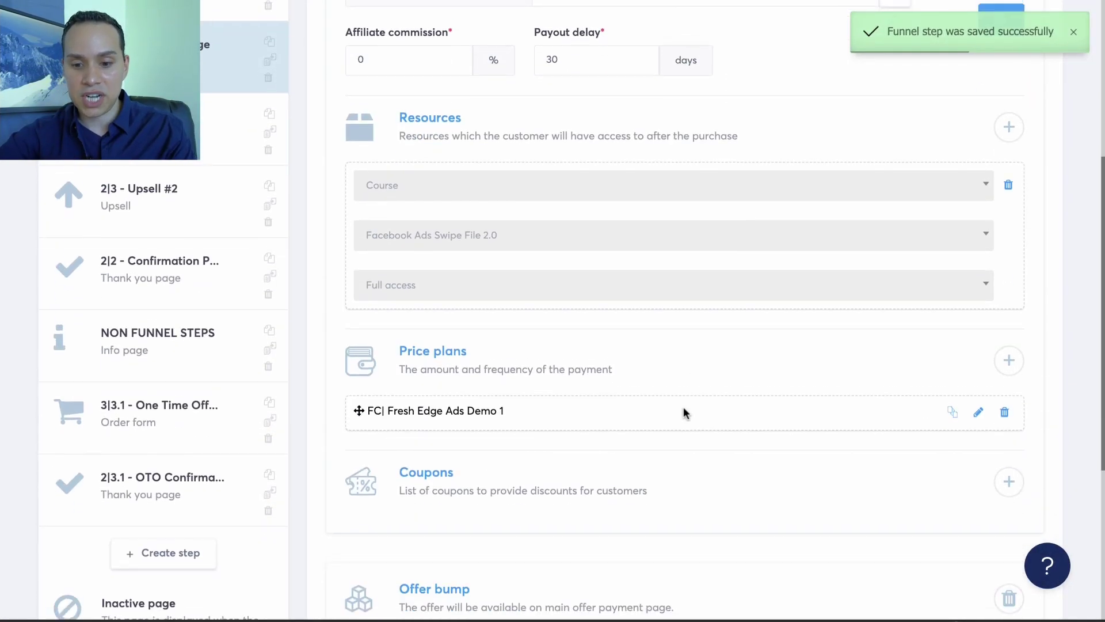
{"action": "scroll", "coordinate": [520, 403], "scroll_direction": "down", "scroll_amount": 1}
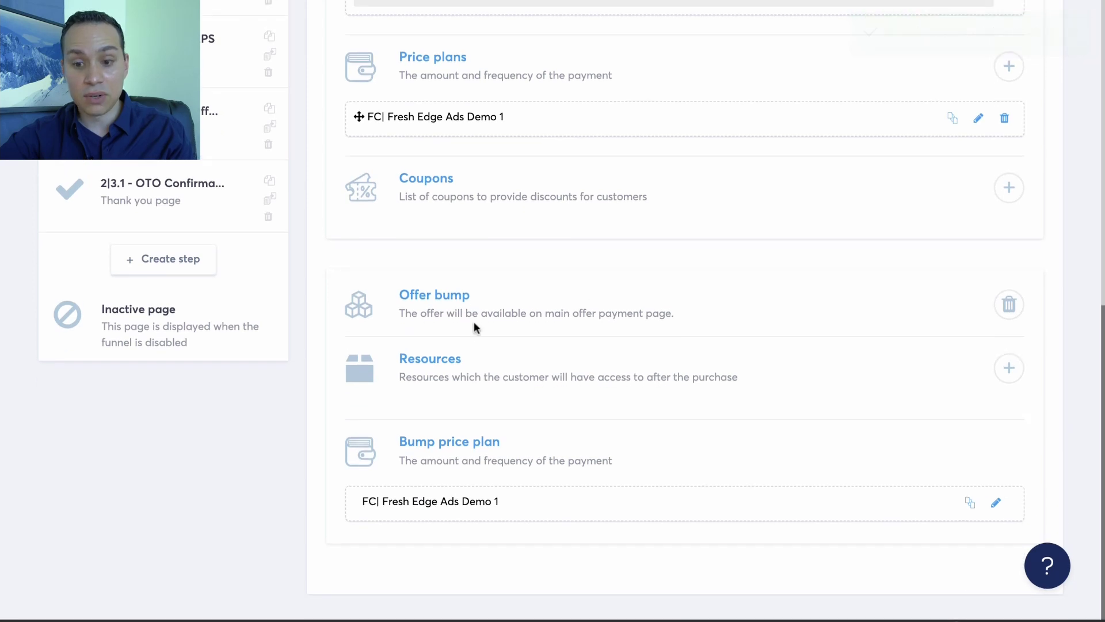
{"action": "left_click", "coordinate": [1008, 368]}
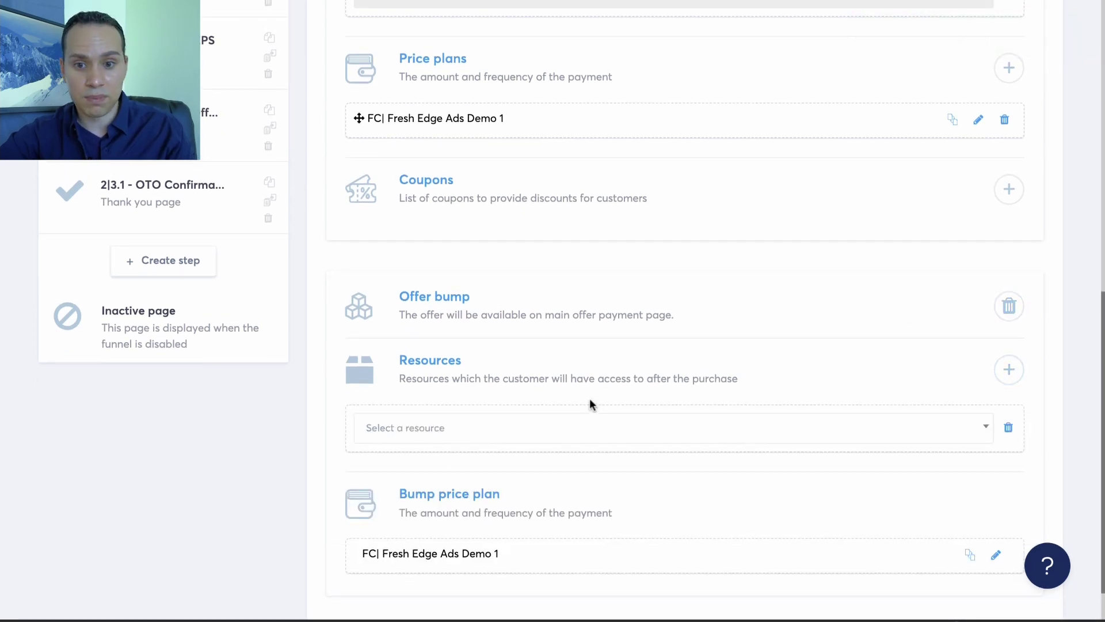
- Open the "2|3 - Upsell #1" funnel step and start a new resource entry in its configuration
{"action": "scroll", "coordinate": [591, 401], "scroll_direction": "up", "scroll_amount": 7}
{"action": "left_click", "coordinate": [186, 239]}
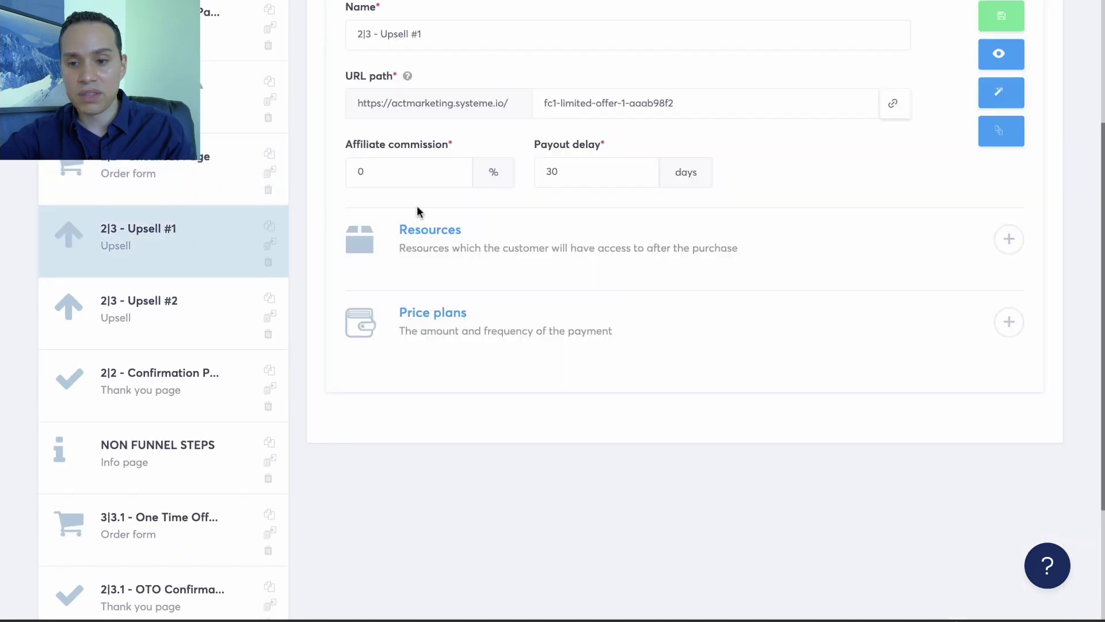
{"action": "scroll", "coordinate": [724, 206], "scroll_direction": "up", "scroll_amount": 3}
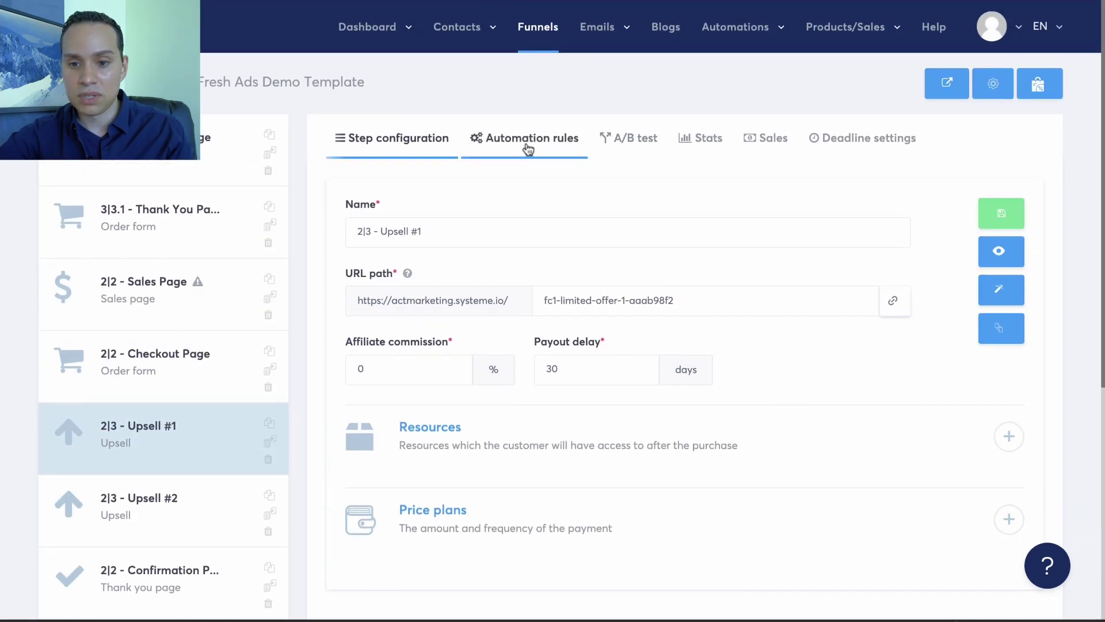
{"action": "left_click", "coordinate": [527, 149]}
{"action": "left_click", "coordinate": [400, 138]}
{"action": "scroll", "coordinate": [547, 404], "scroll_direction": "down", "scroll_amount": 1}
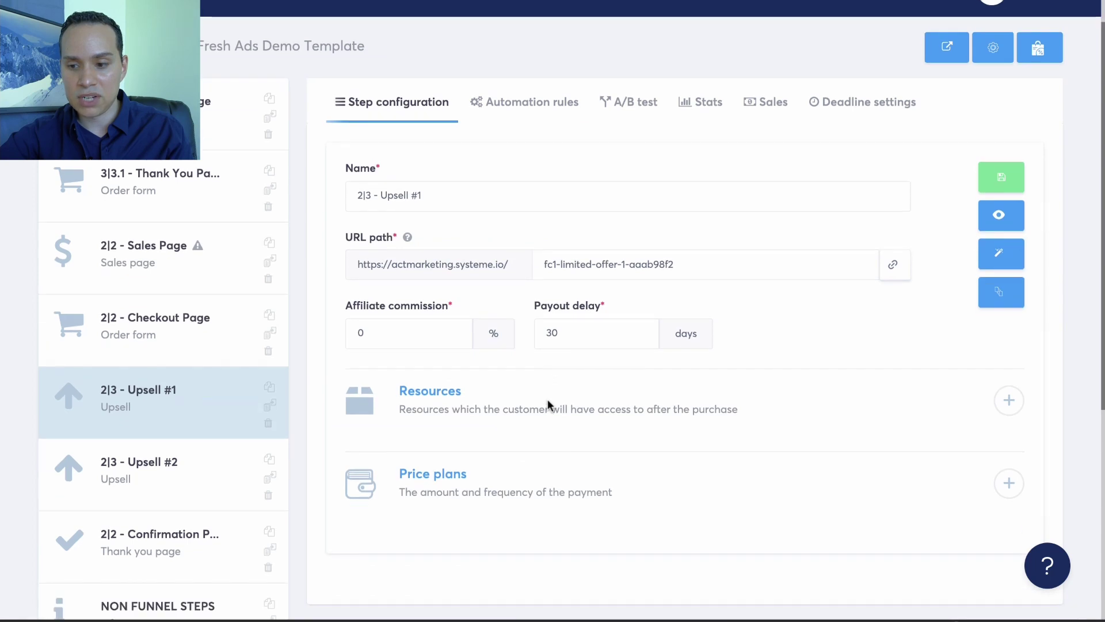
{"action": "scroll", "coordinate": [547, 405], "scroll_direction": "down", "scroll_amount": 2}
{"action": "left_click", "coordinate": [1009, 300]}
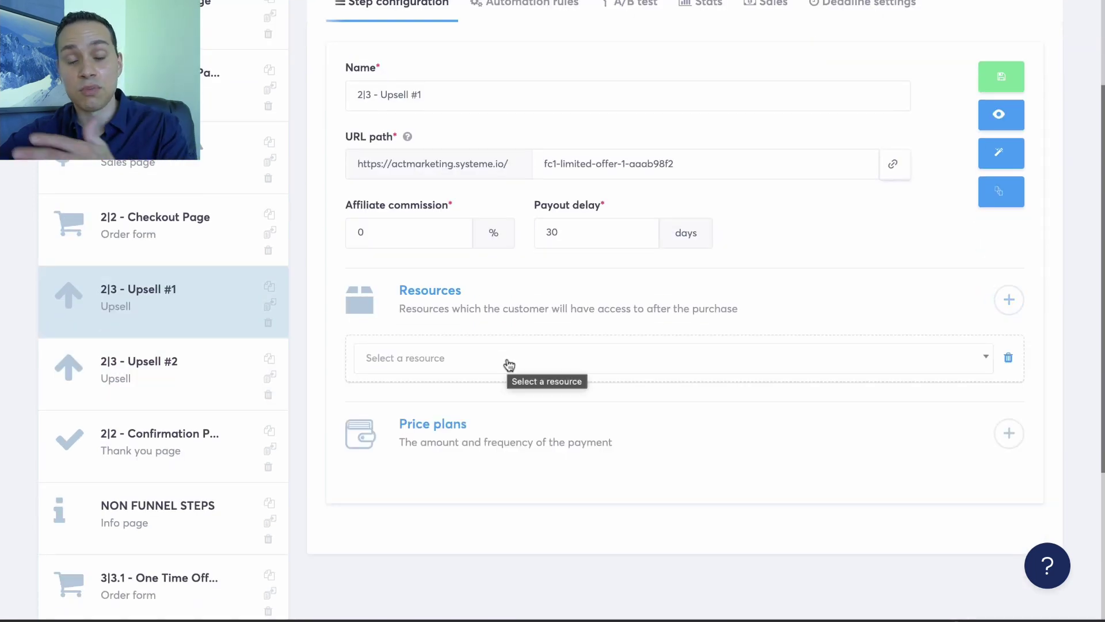
- Create a course bundle named "Bundle" in the account's course bundles
{"action": "scroll", "coordinate": [509, 363], "scroll_direction": "up", "scroll_amount": 3}
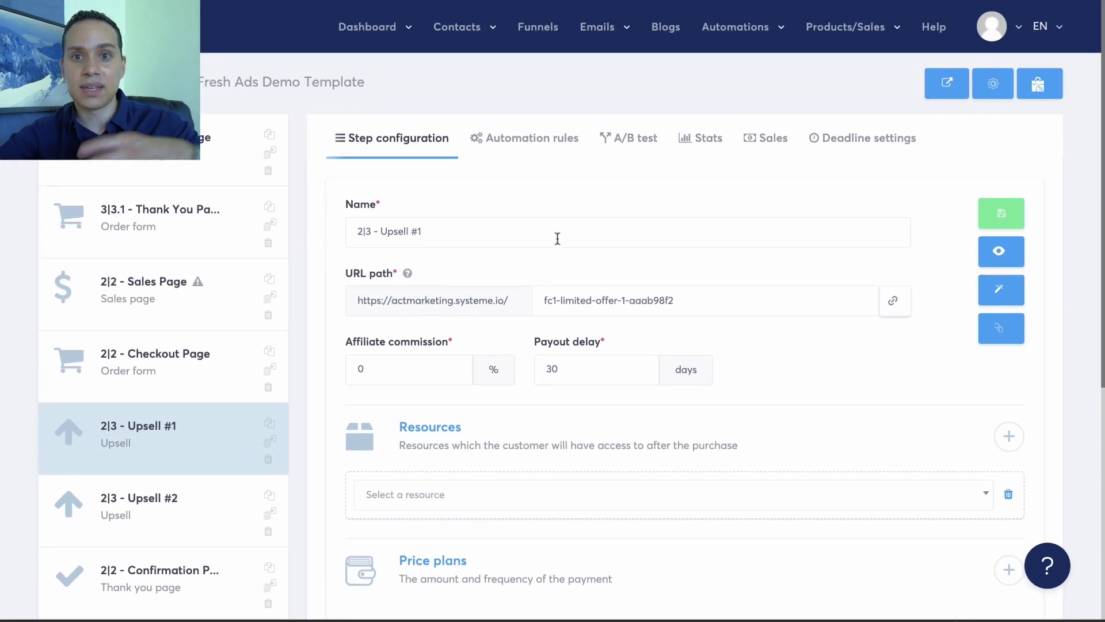
{"action": "mouse_move", "coordinate": [841, 50]}
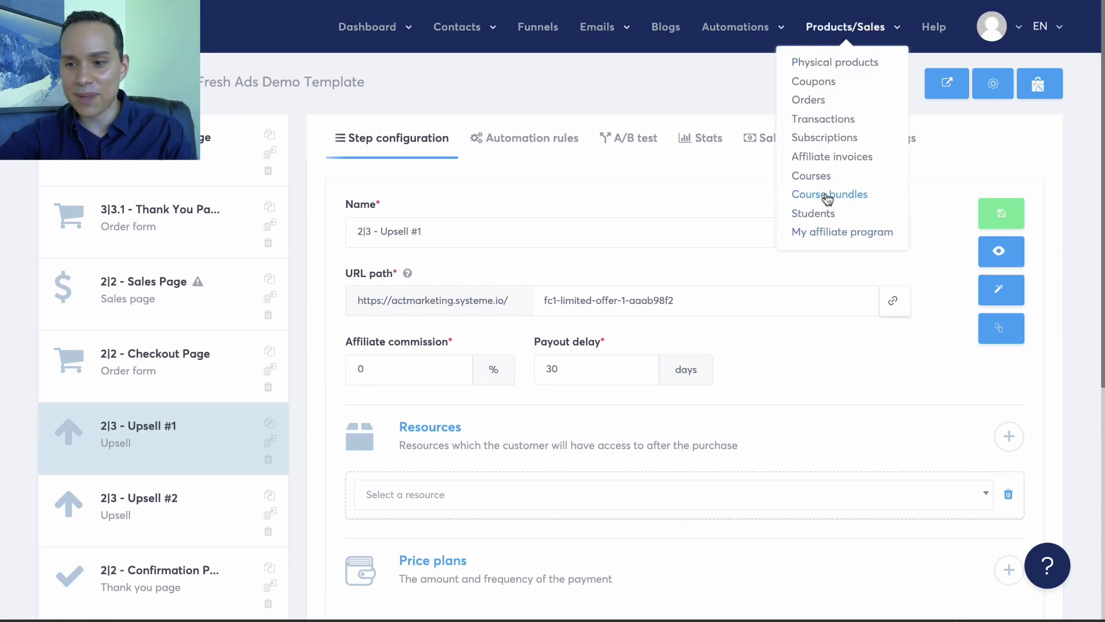
{"action": "left_click", "coordinate": [828, 196]}
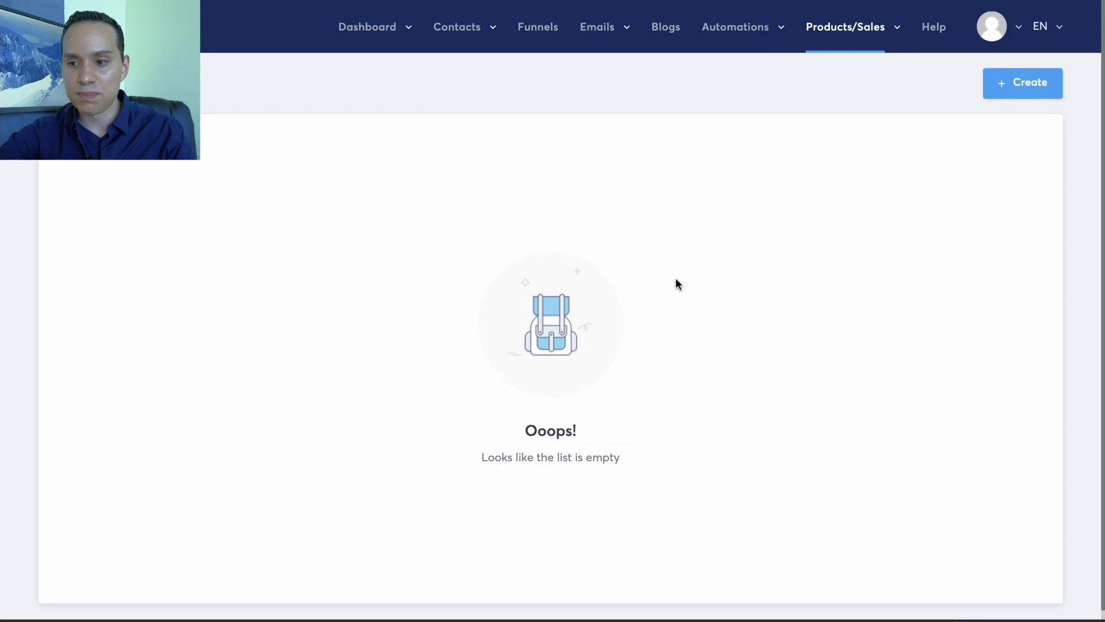
{"action": "left_click", "coordinate": [1030, 85]}
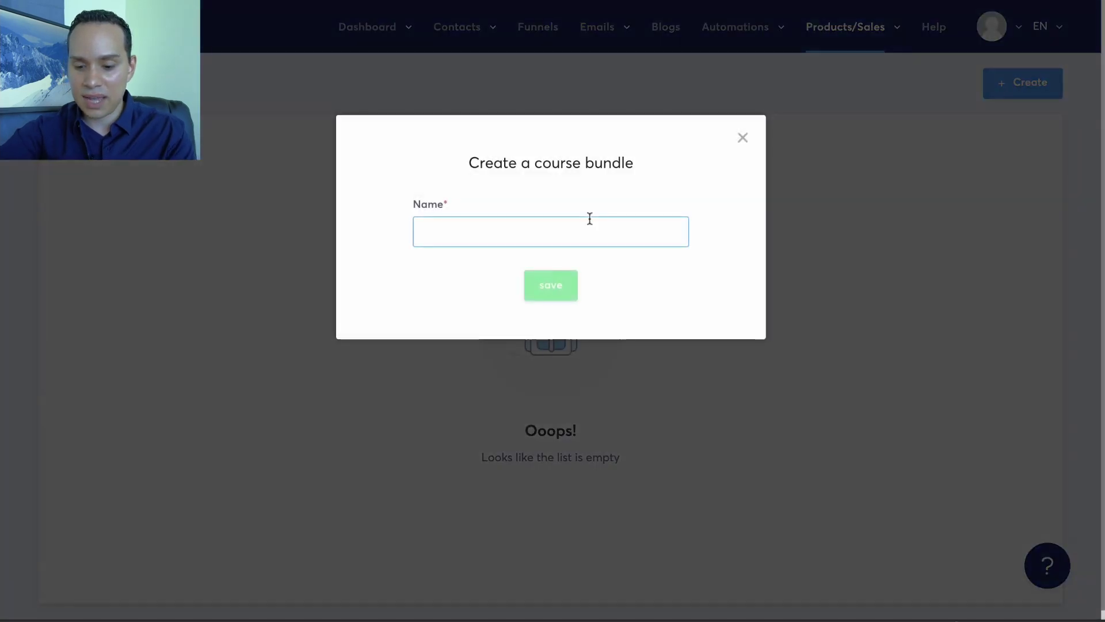
{"action": "type", "text": "Bundle"}
{"action": "key", "text": "Return"}
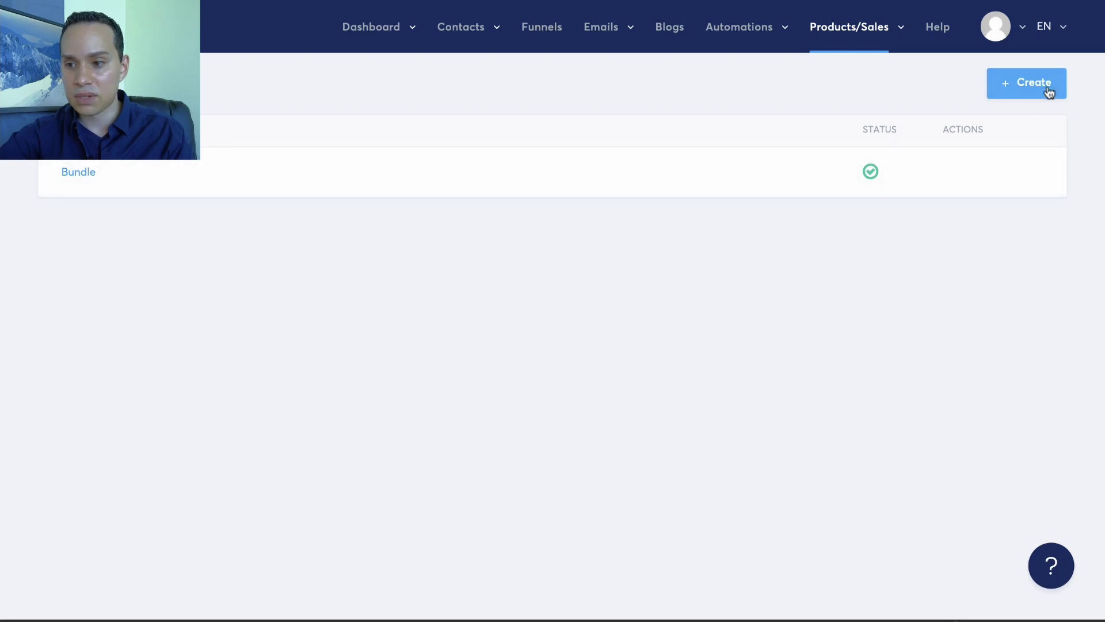
{"action": "left_click", "coordinate": [1029, 83]}
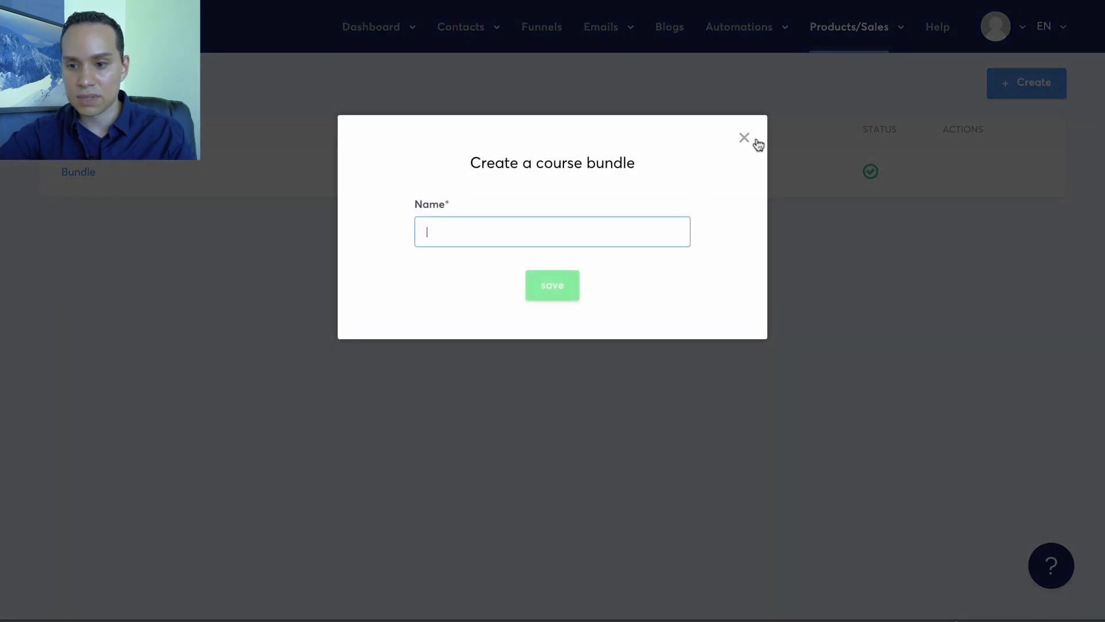
{"action": "left_click", "coordinate": [756, 140]}
- Add the courses "Facebook Ads Swipe File 2.0" and "SFO DEMO #1" to the course bundle "Bundle"
{"action": "left_click", "coordinate": [80, 172]}
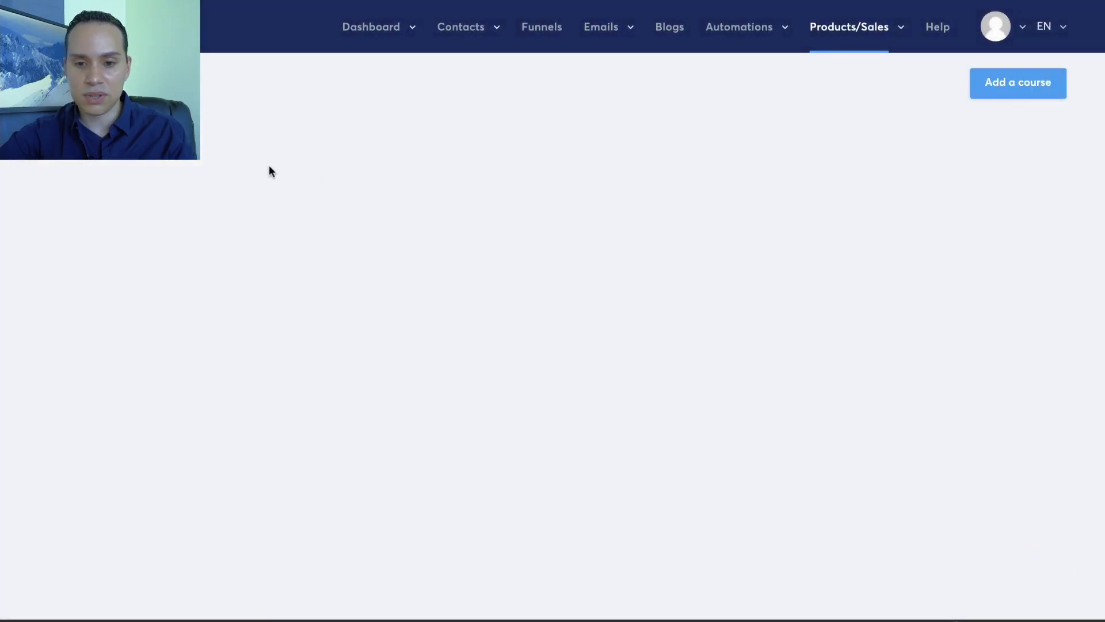
{"action": "left_click", "coordinate": [1051, 91]}
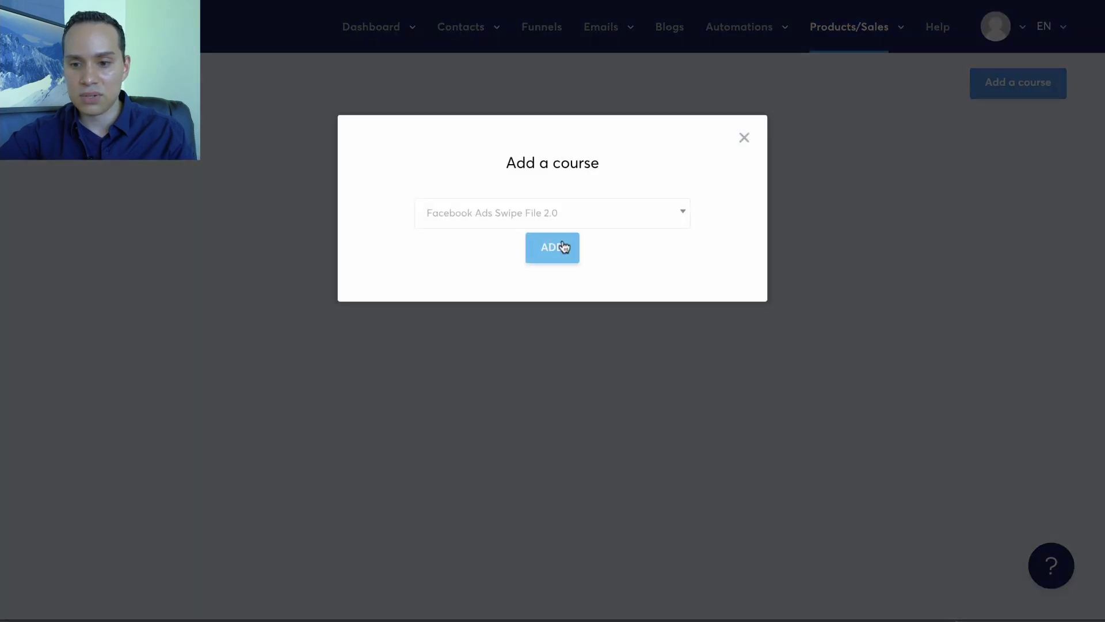
{"action": "left_click", "coordinate": [563, 247]}
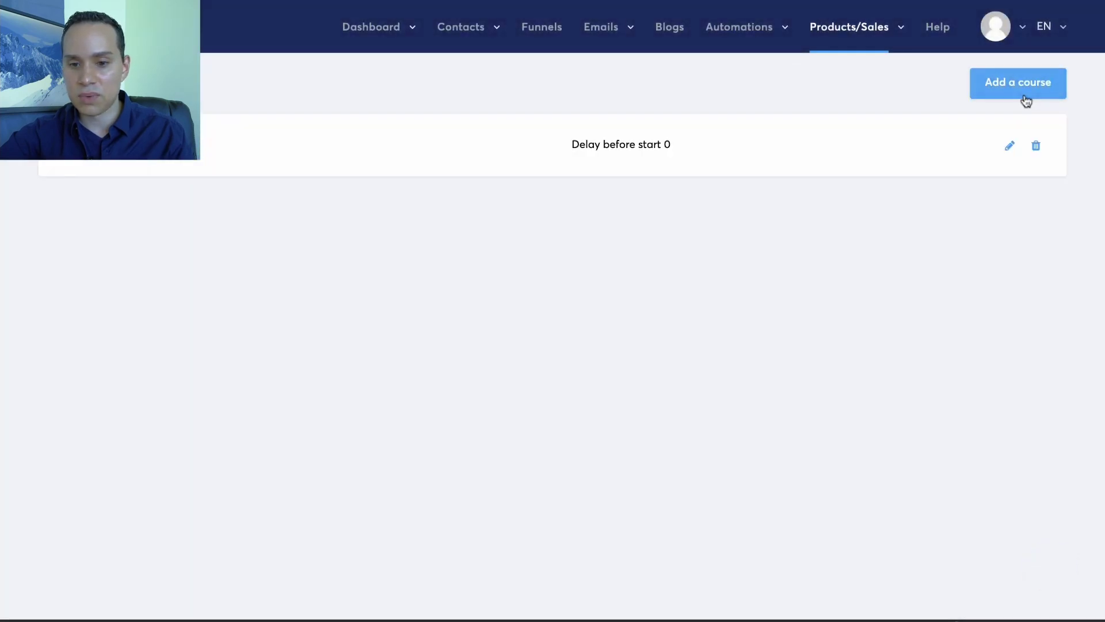
{"action": "left_click", "coordinate": [1016, 92]}
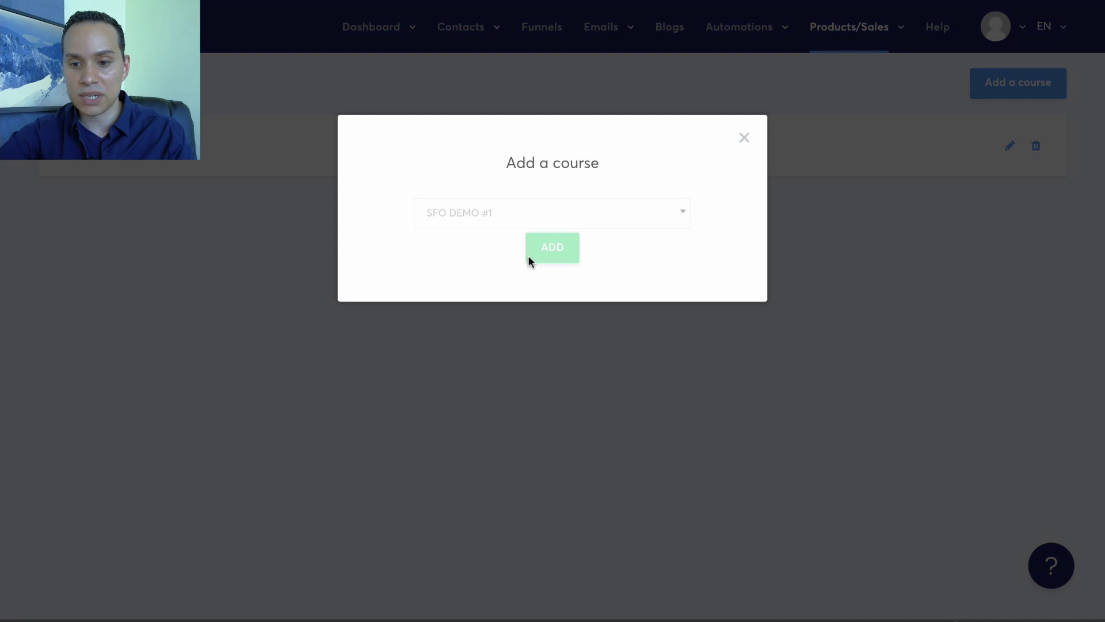
{"action": "left_click", "coordinate": [536, 222]}
{"action": "left_click", "coordinate": [569, 247]}
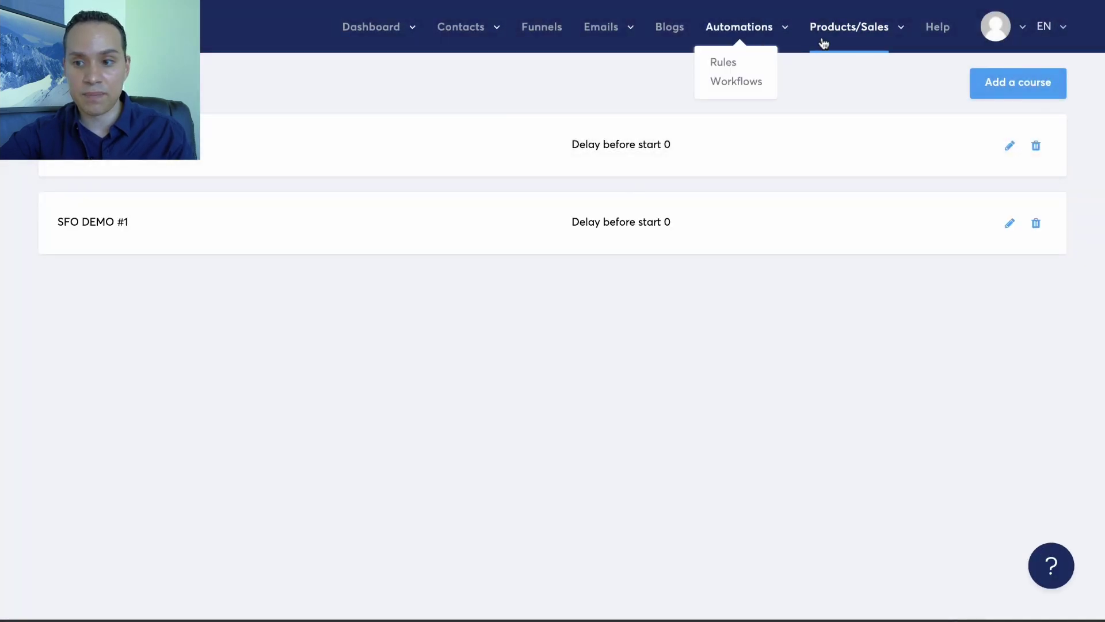
{"action": "mouse_move", "coordinate": [849, 32]}
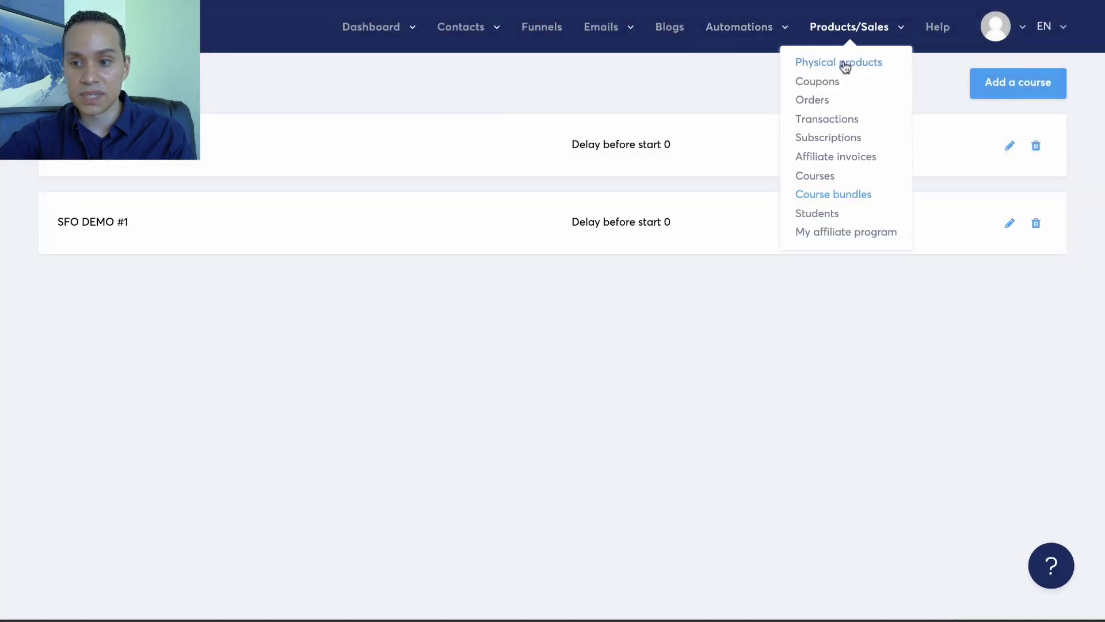